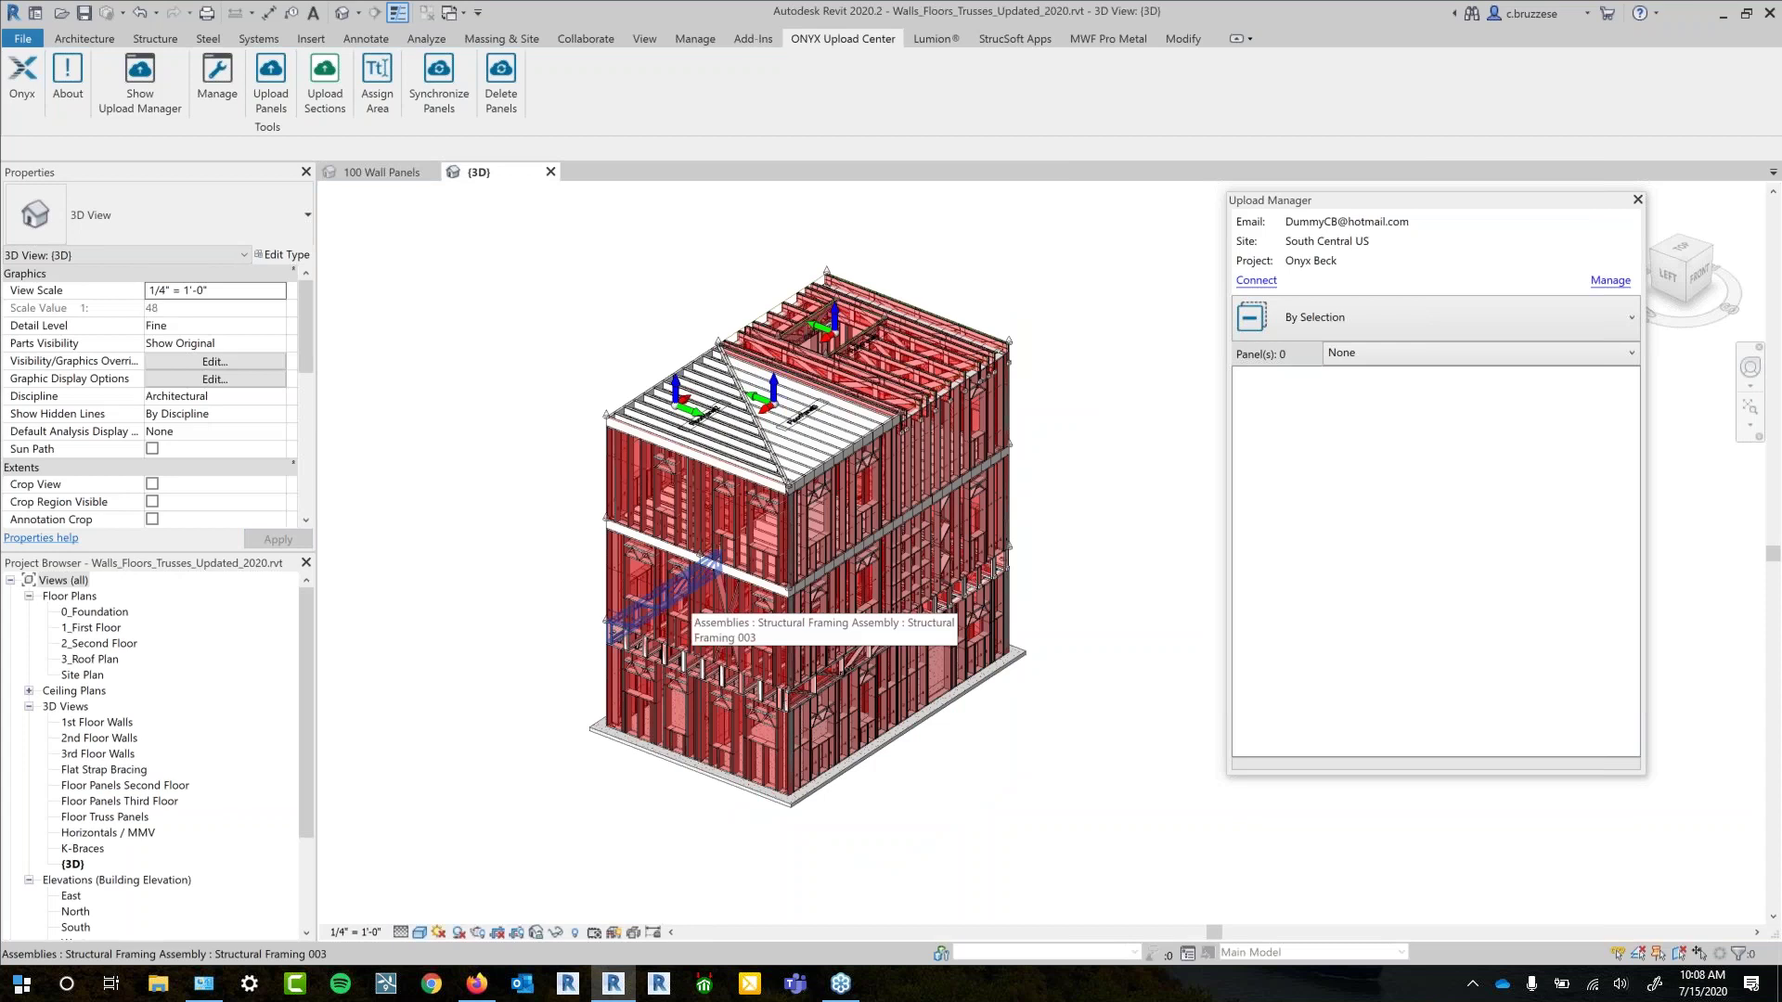
Bring up the 100 Wall Panels view and move the Upload Manager window clear of the building model
click(376, 173)
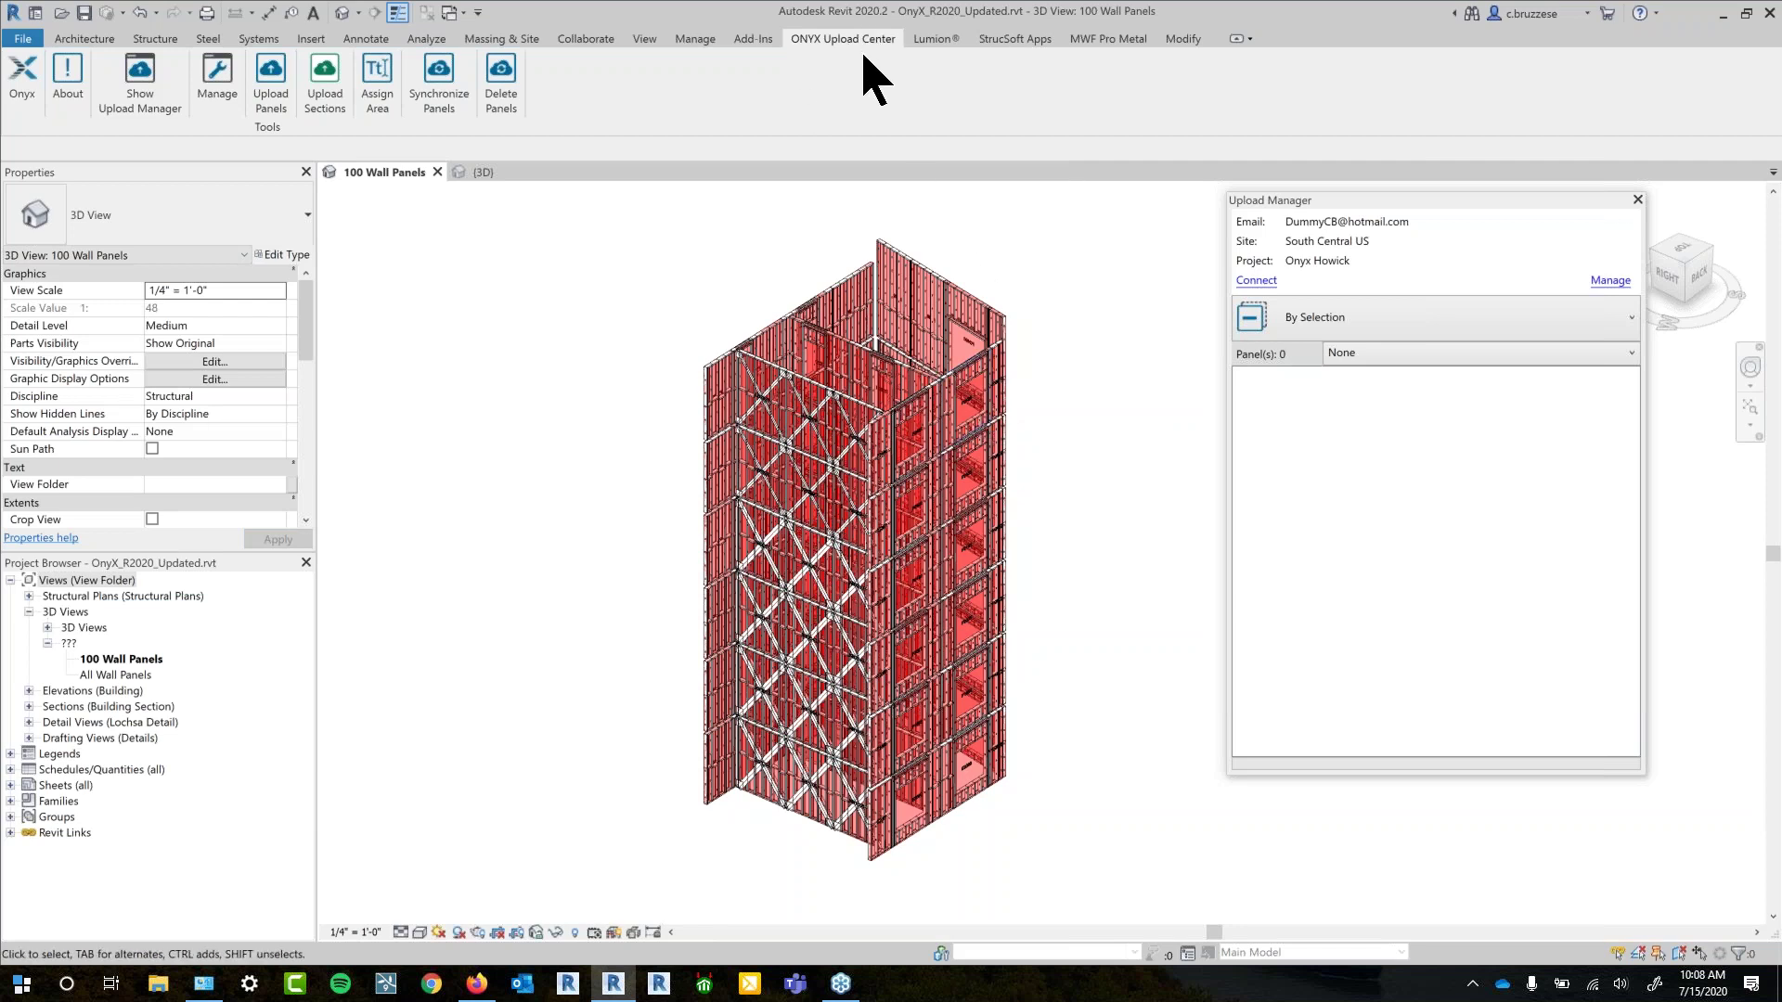
drag(1368, 206, 1320, 201)
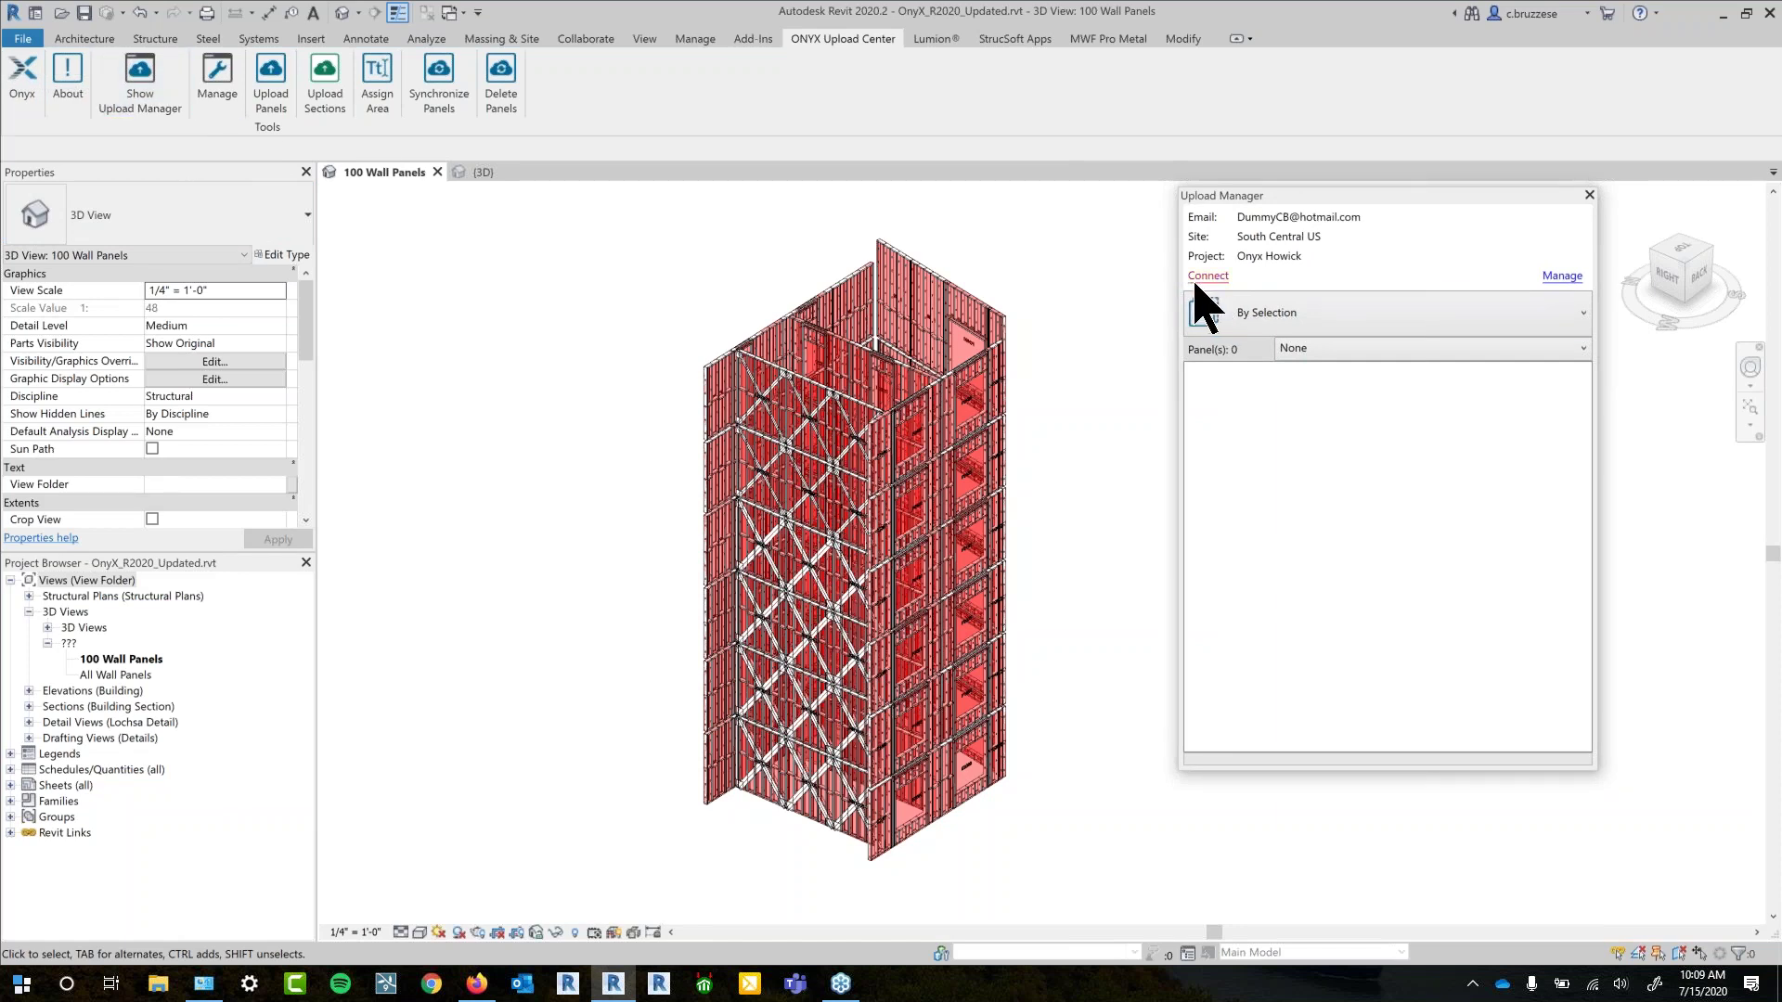
drag(1283, 200, 1358, 225)
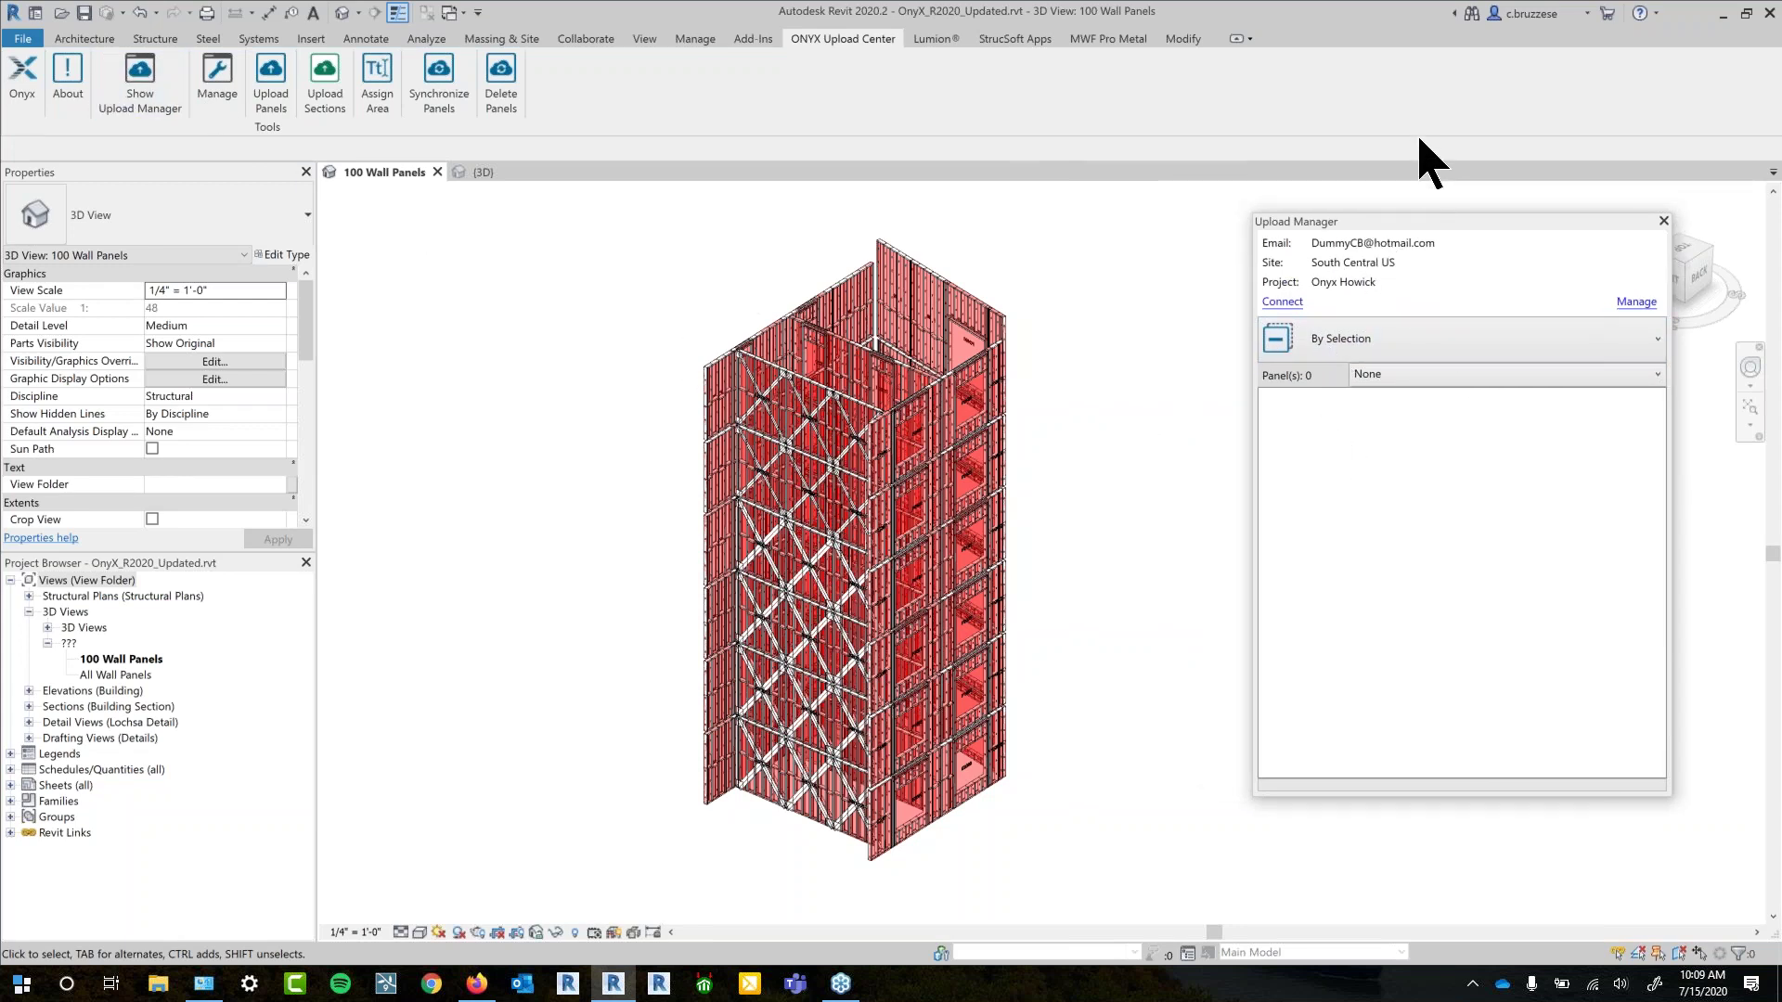
drag(1411, 222, 1376, 197)
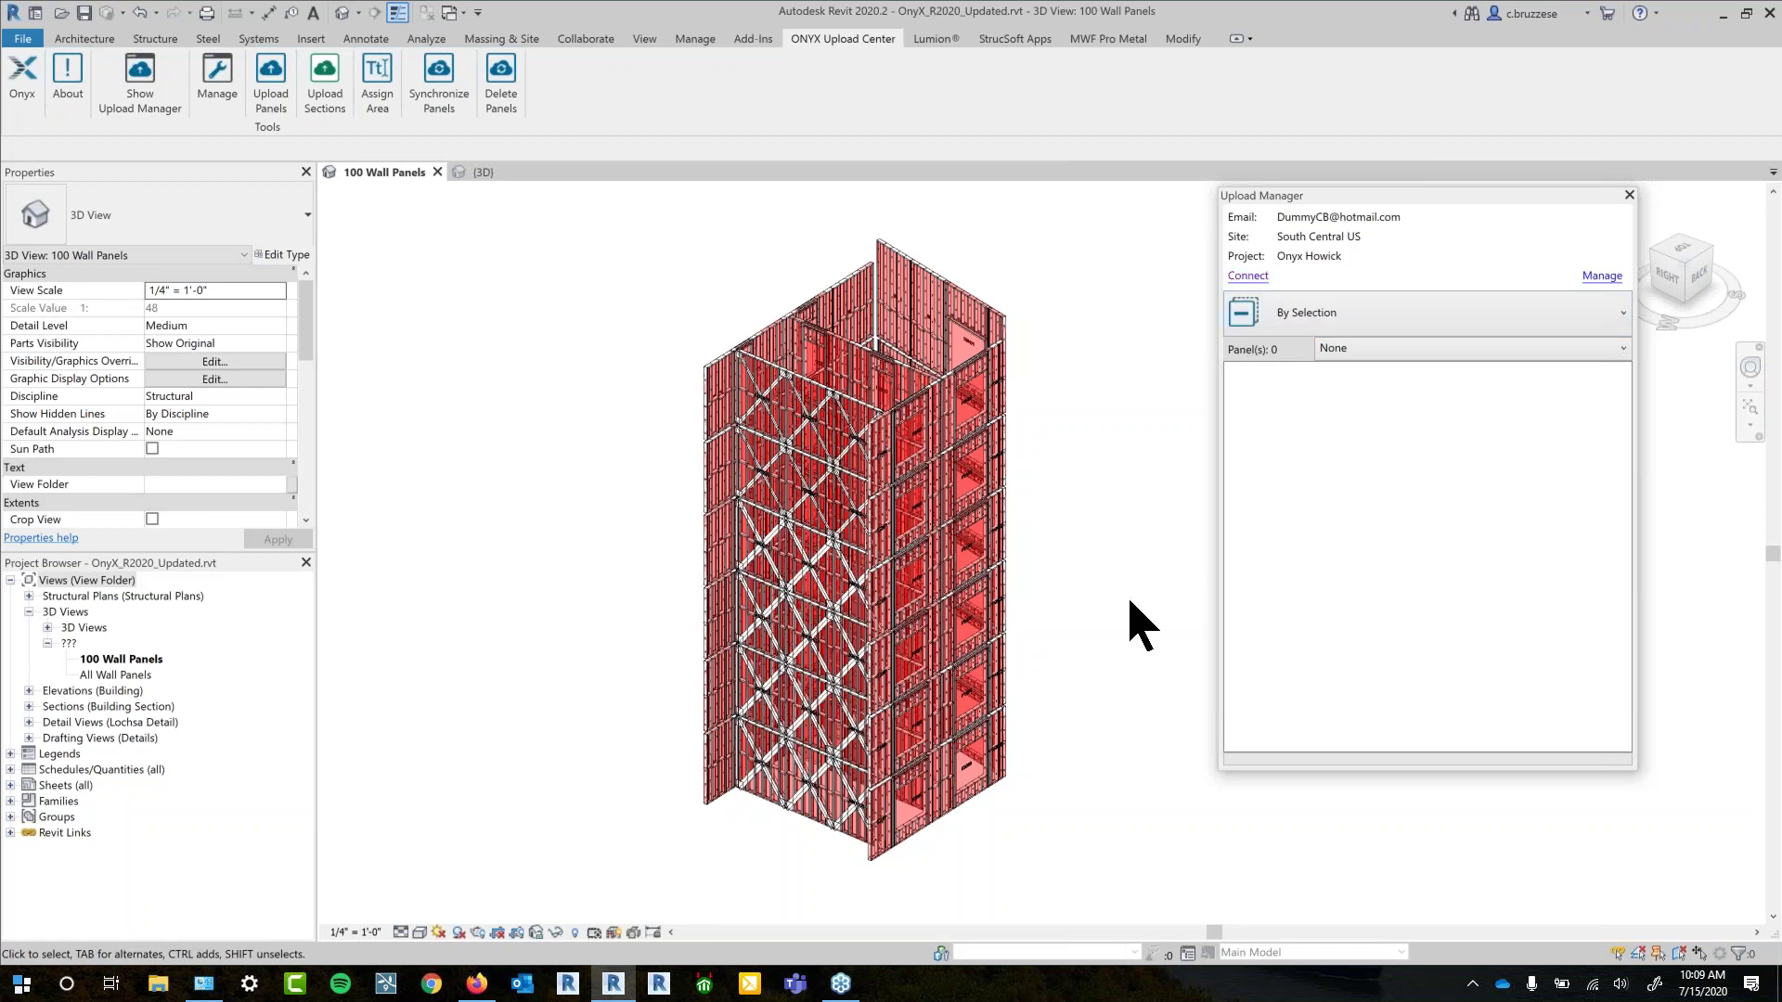
Inspect the lowest-storey wall panel with an opening near the front corner by selecting it, and clear the selection
mouse_move(660, 740)
shift+middle_down()
mouse_move(624, 727)
mouse_move(645, 719)
shift+middle_up()
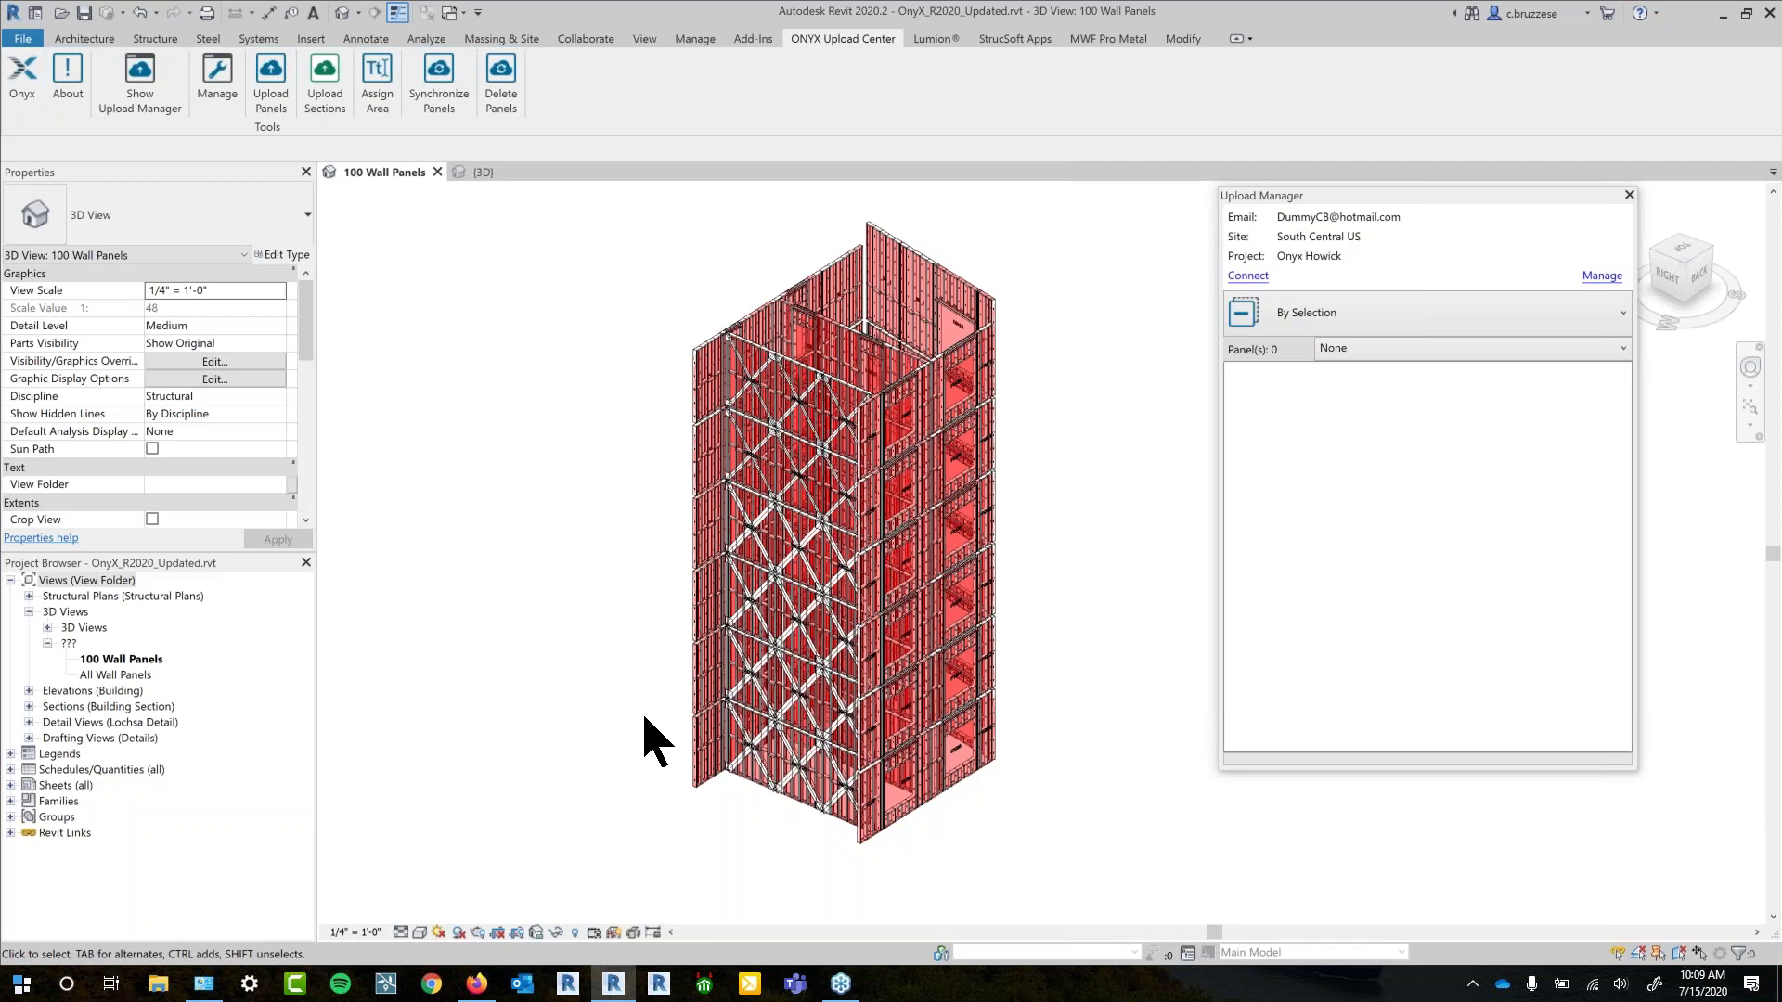
scroll(819, 882, up, 3)
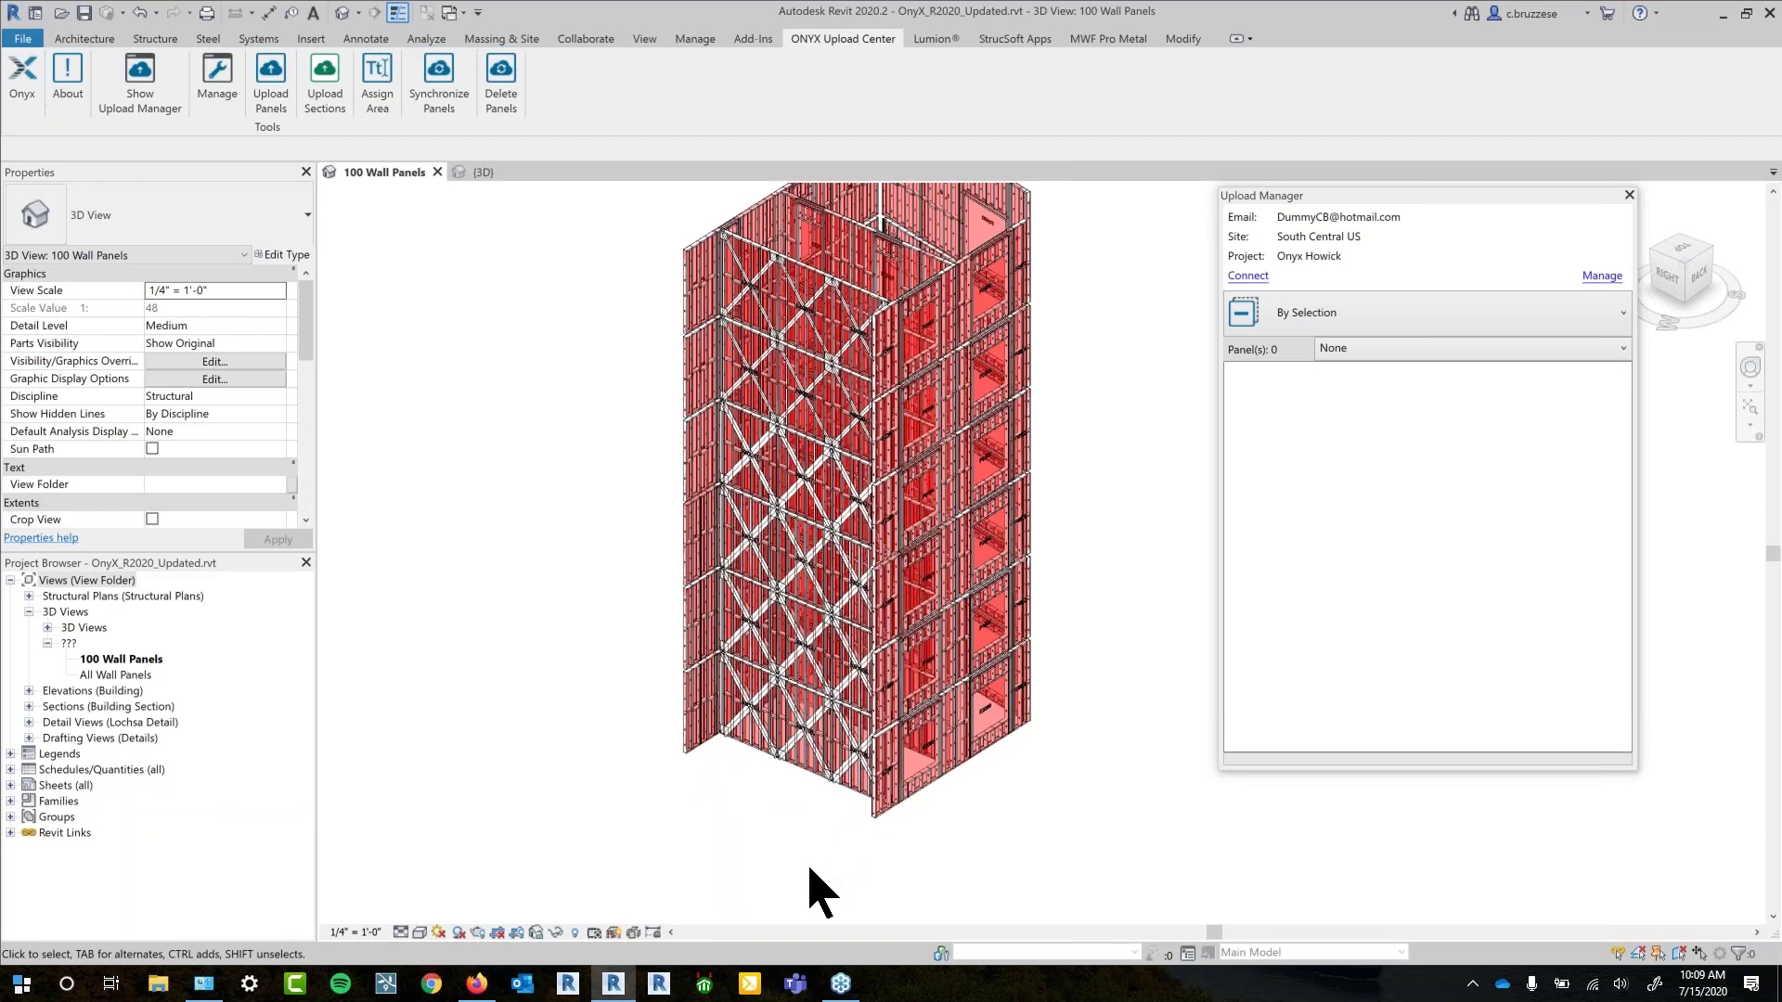
scroll(891, 821, up, 4)
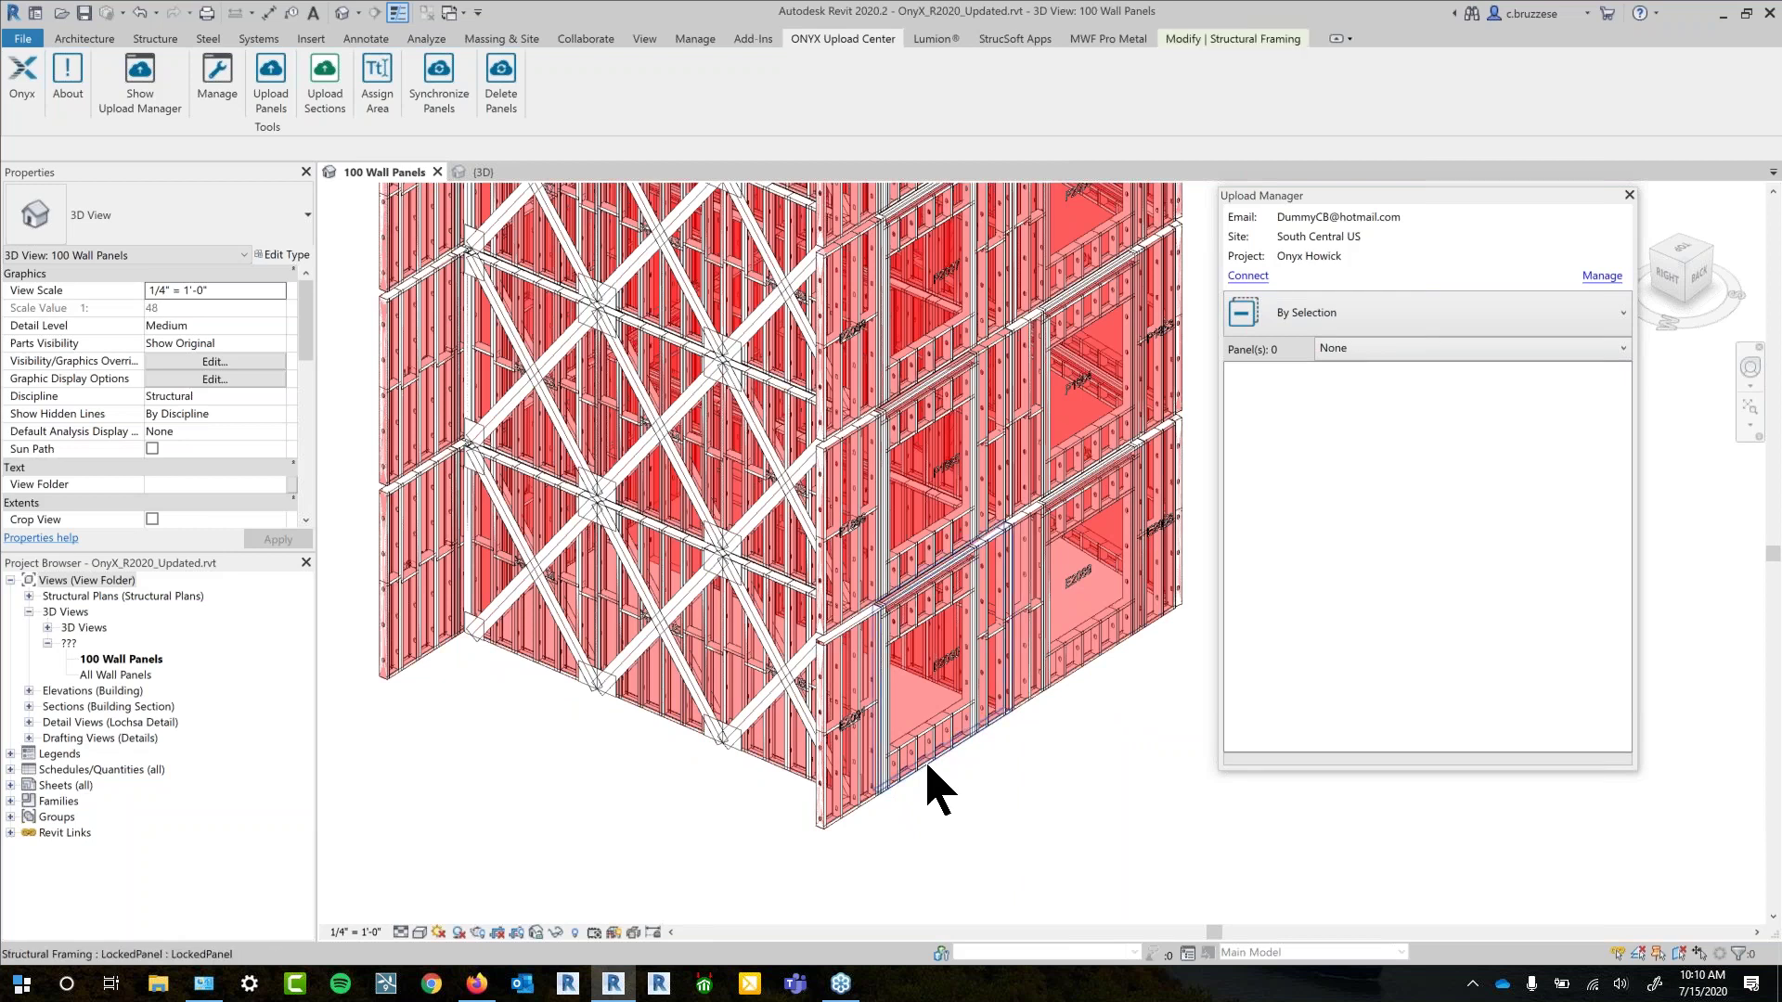
click(928, 784)
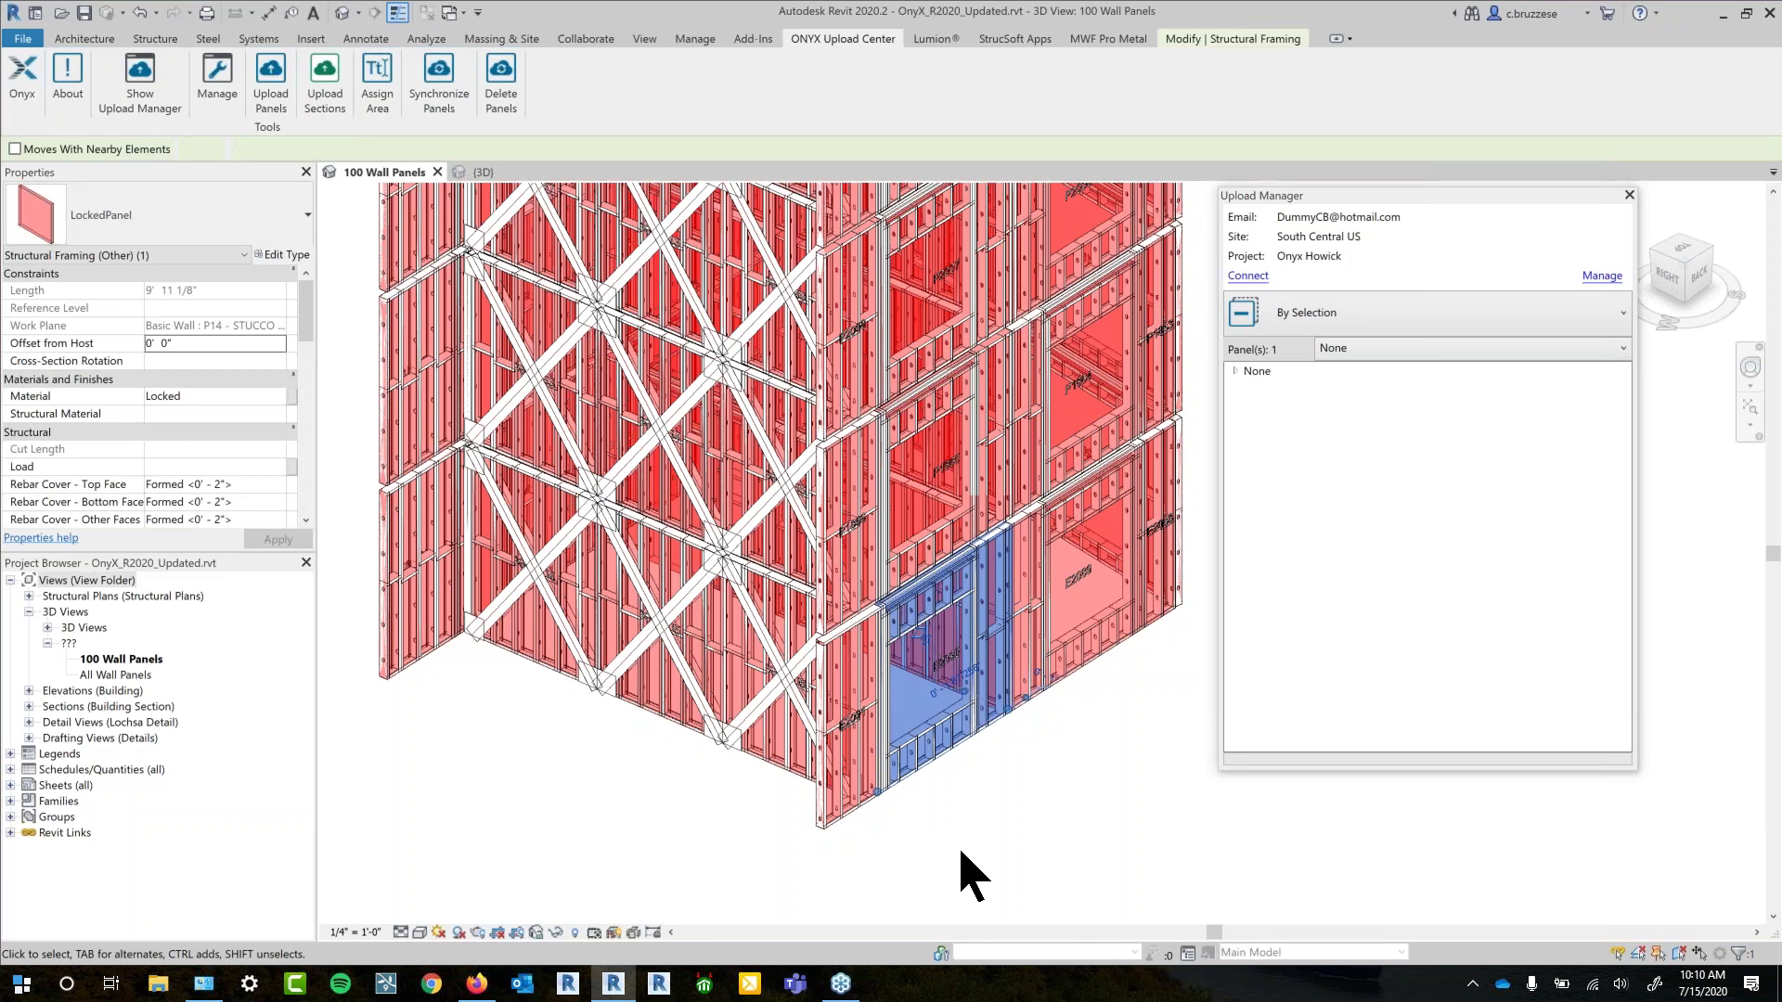
shift+middle_drag(966, 863, 921, 820)
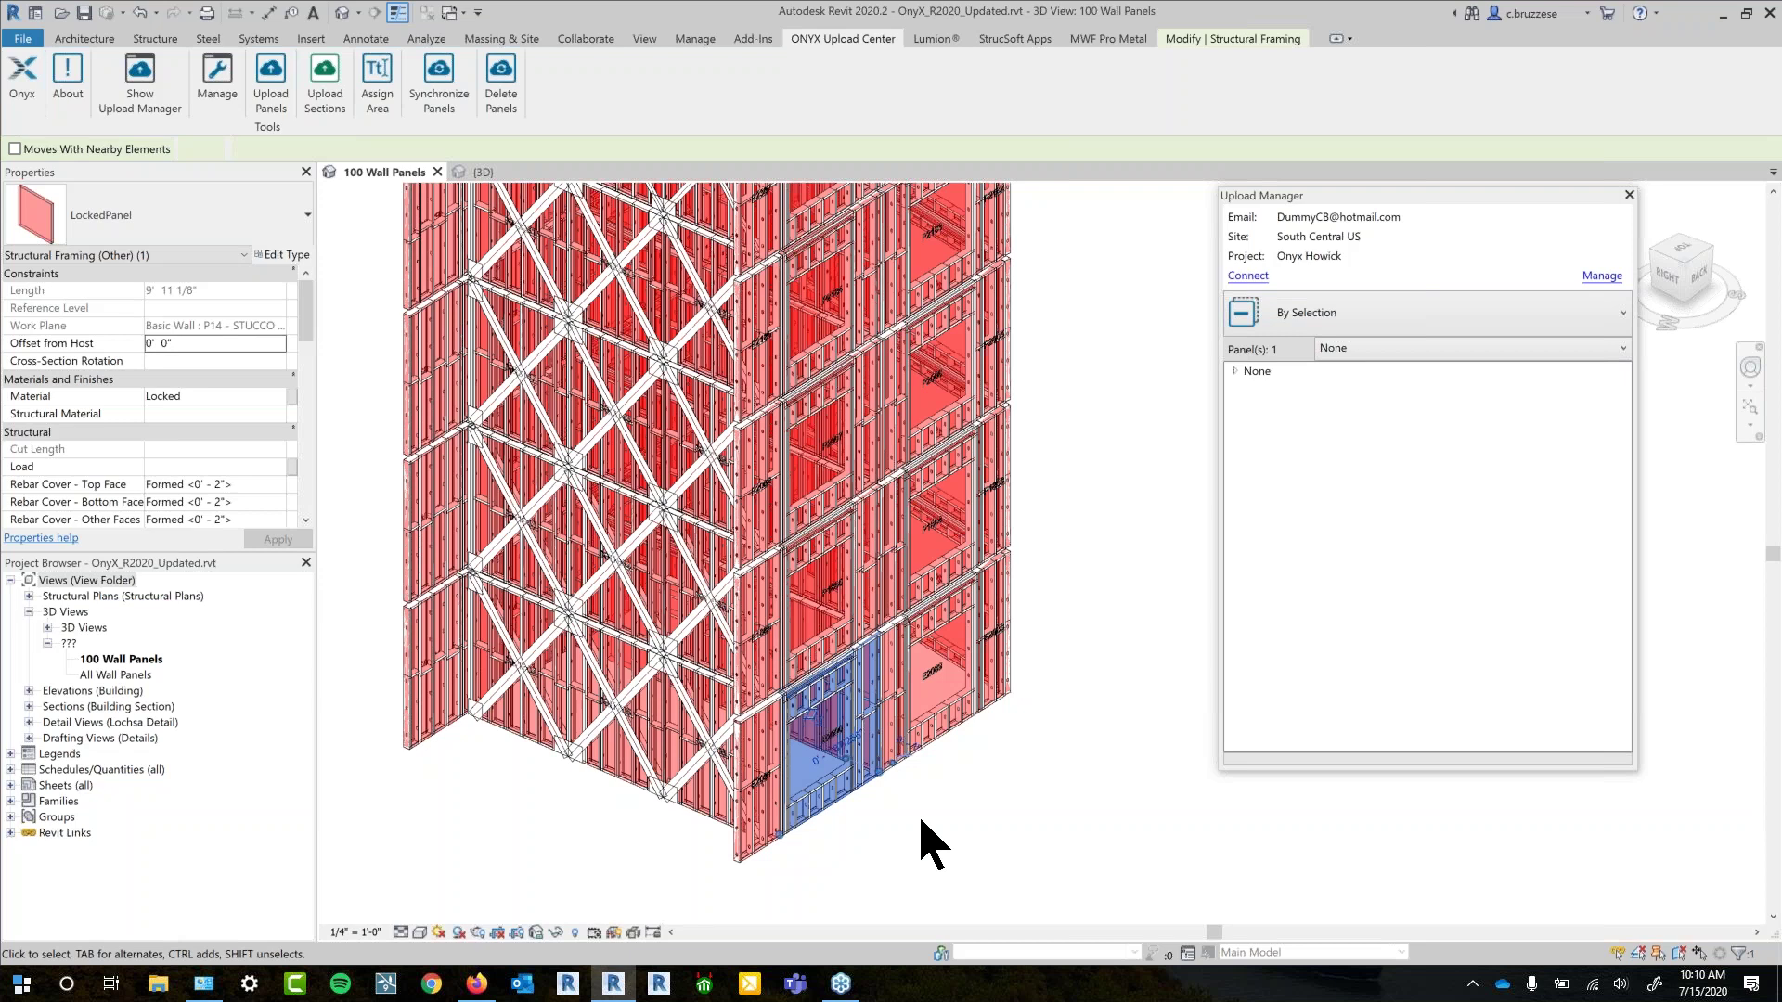
click(922, 821)
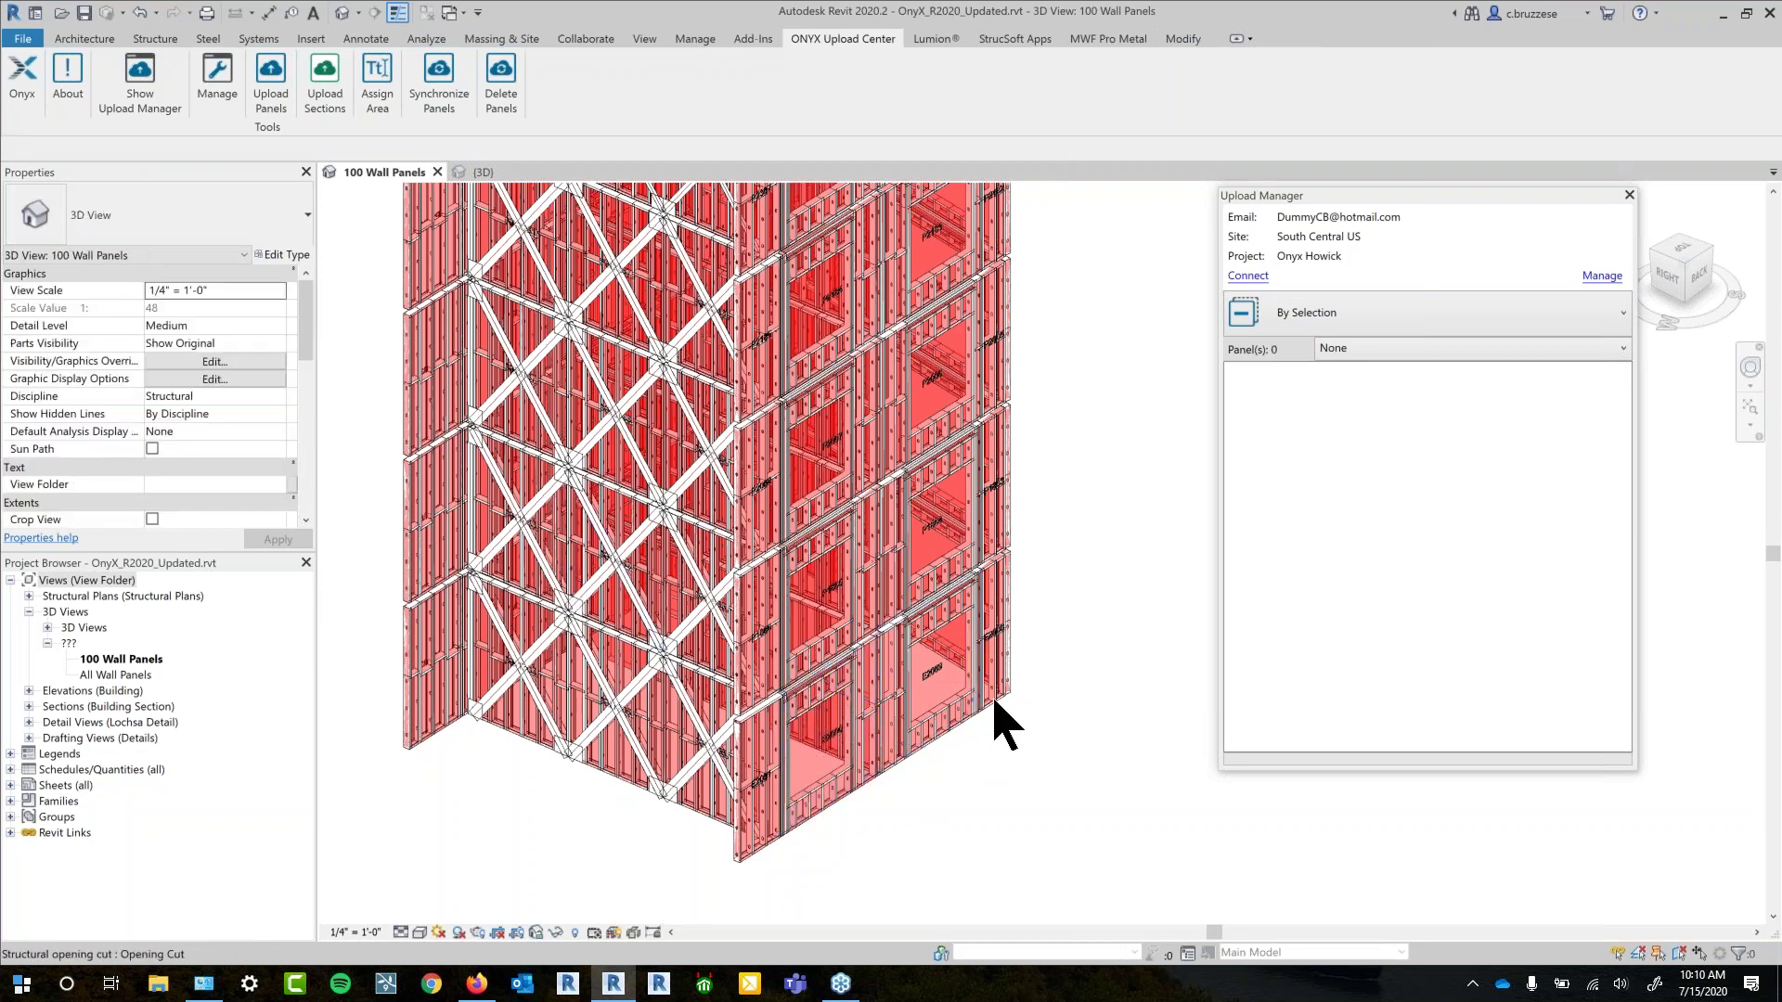
Return to the (3D) view of the Walls_Floors_Trusses_Updated_2020 model
scroll(995, 699, down, 1)
shift+middle_drag(1015, 708, 1043, 678)
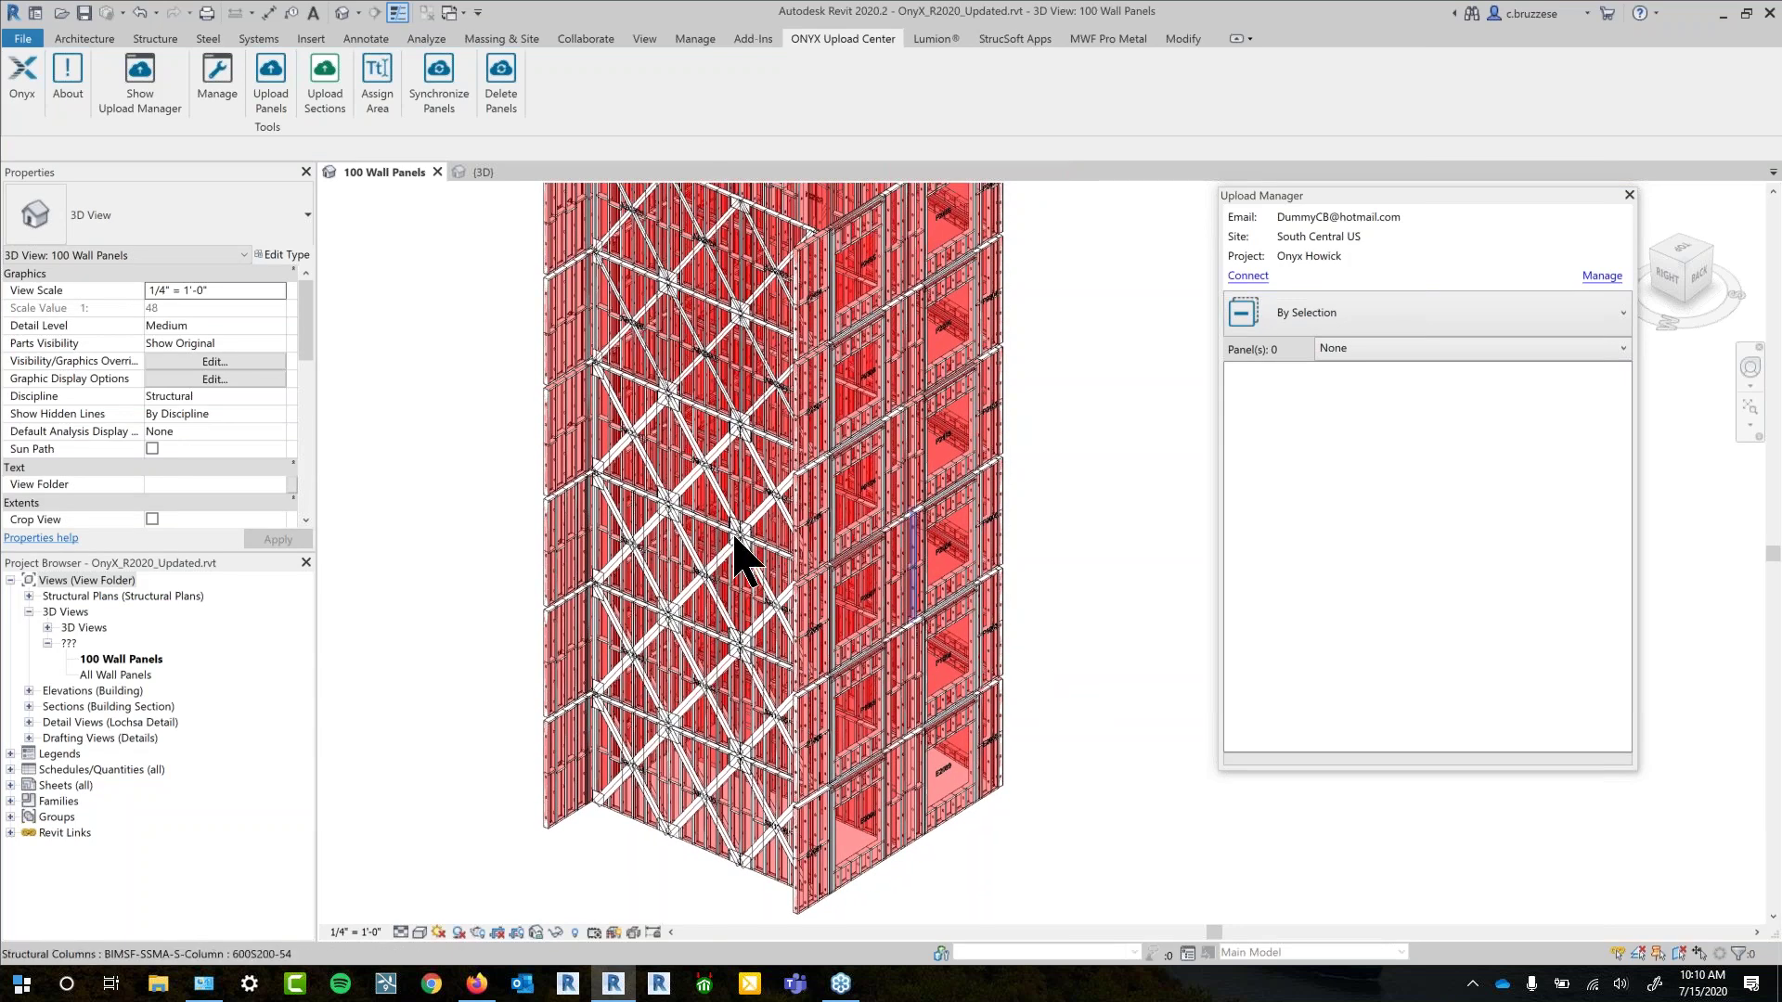
click(479, 174)
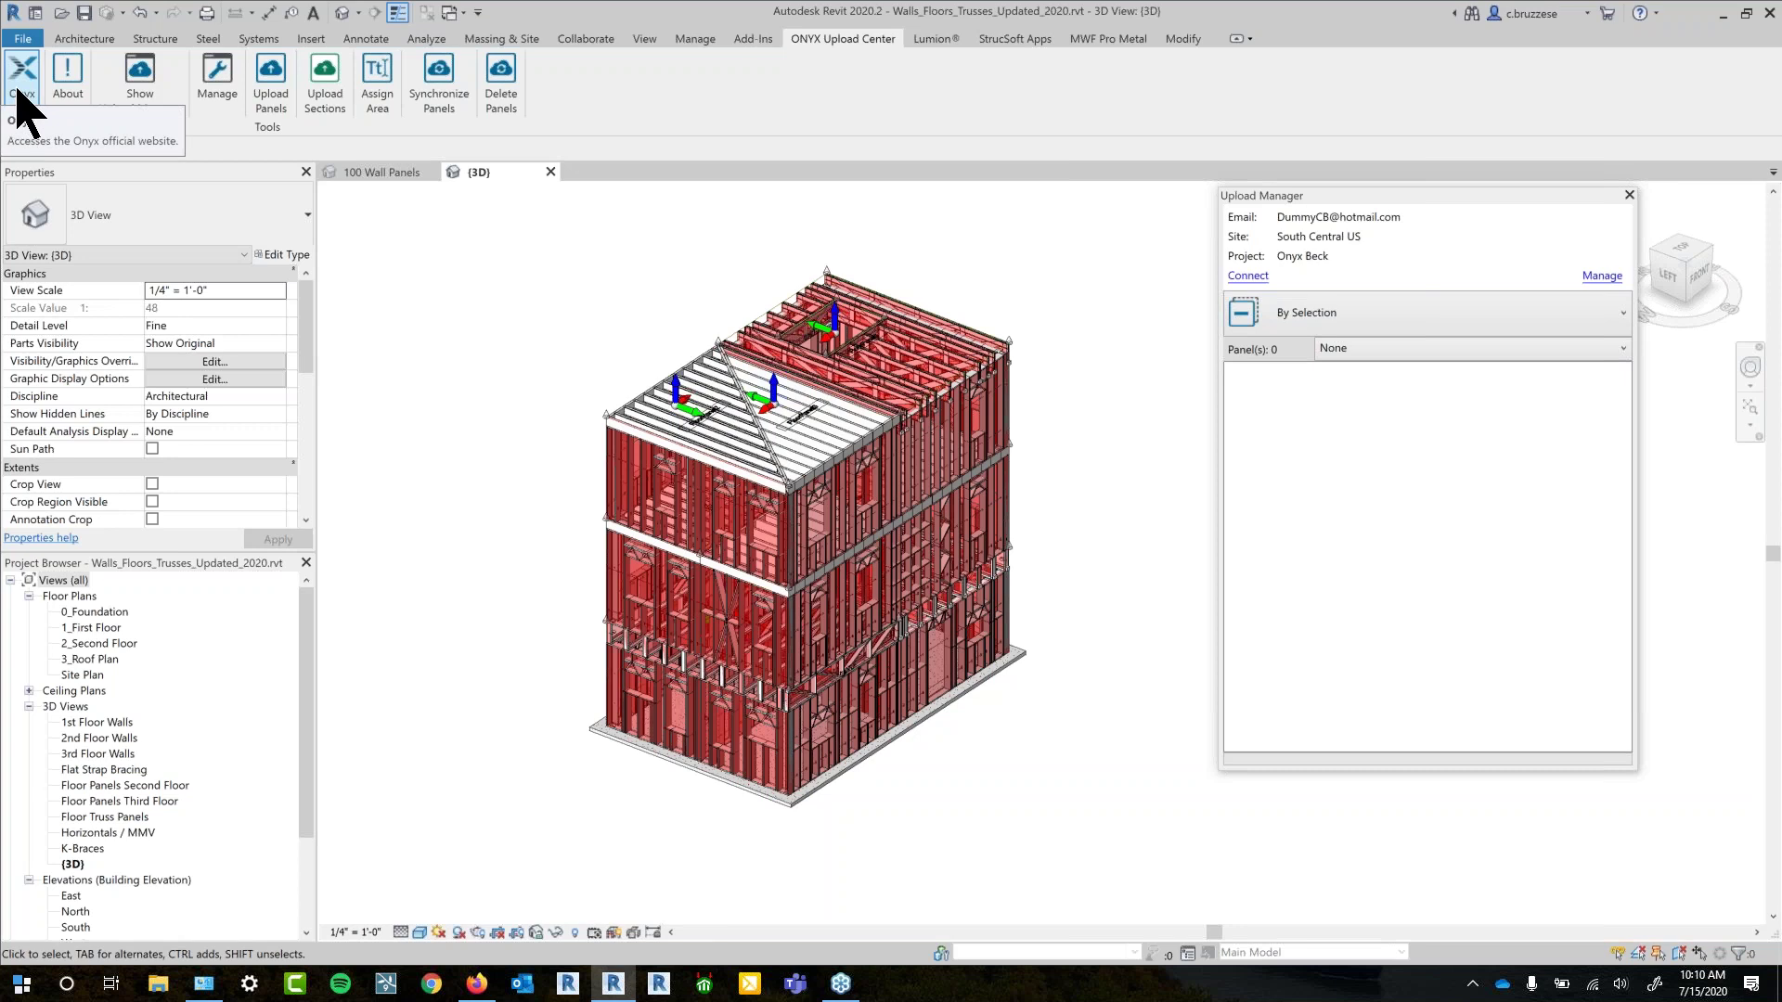
Switch to the ONYX web app in Firefox and open its CNC machine settings list
click(471, 988)
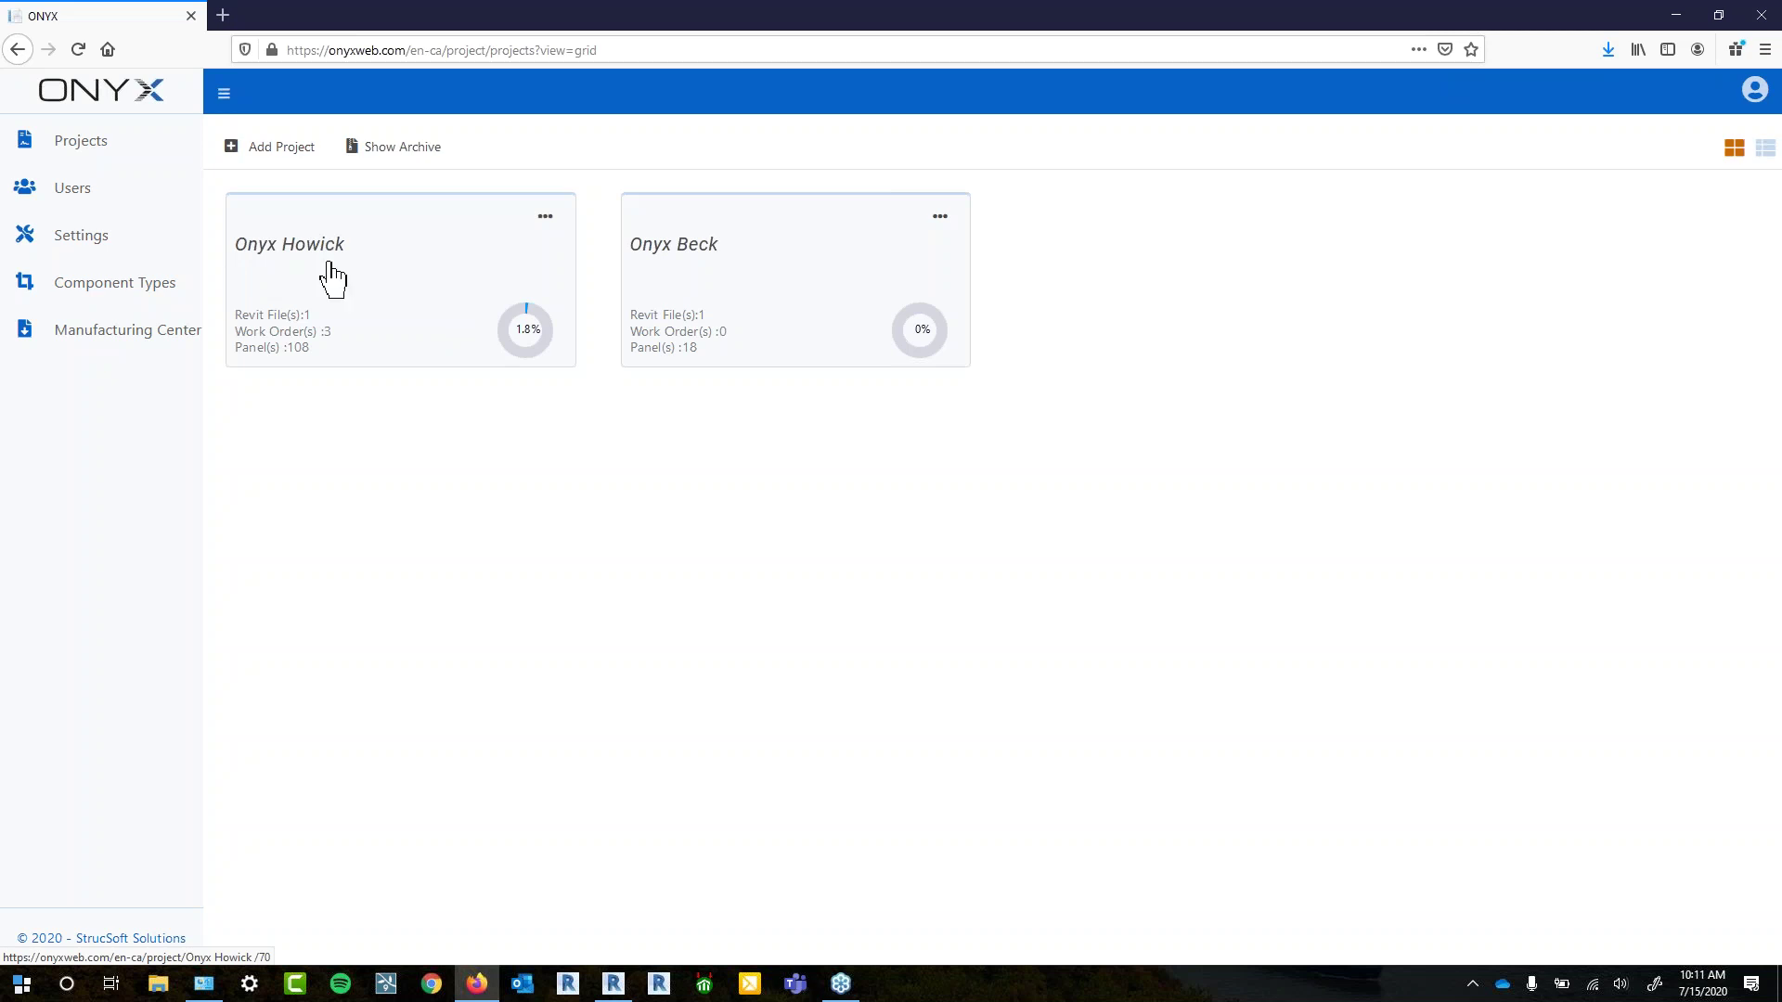
click(83, 244)
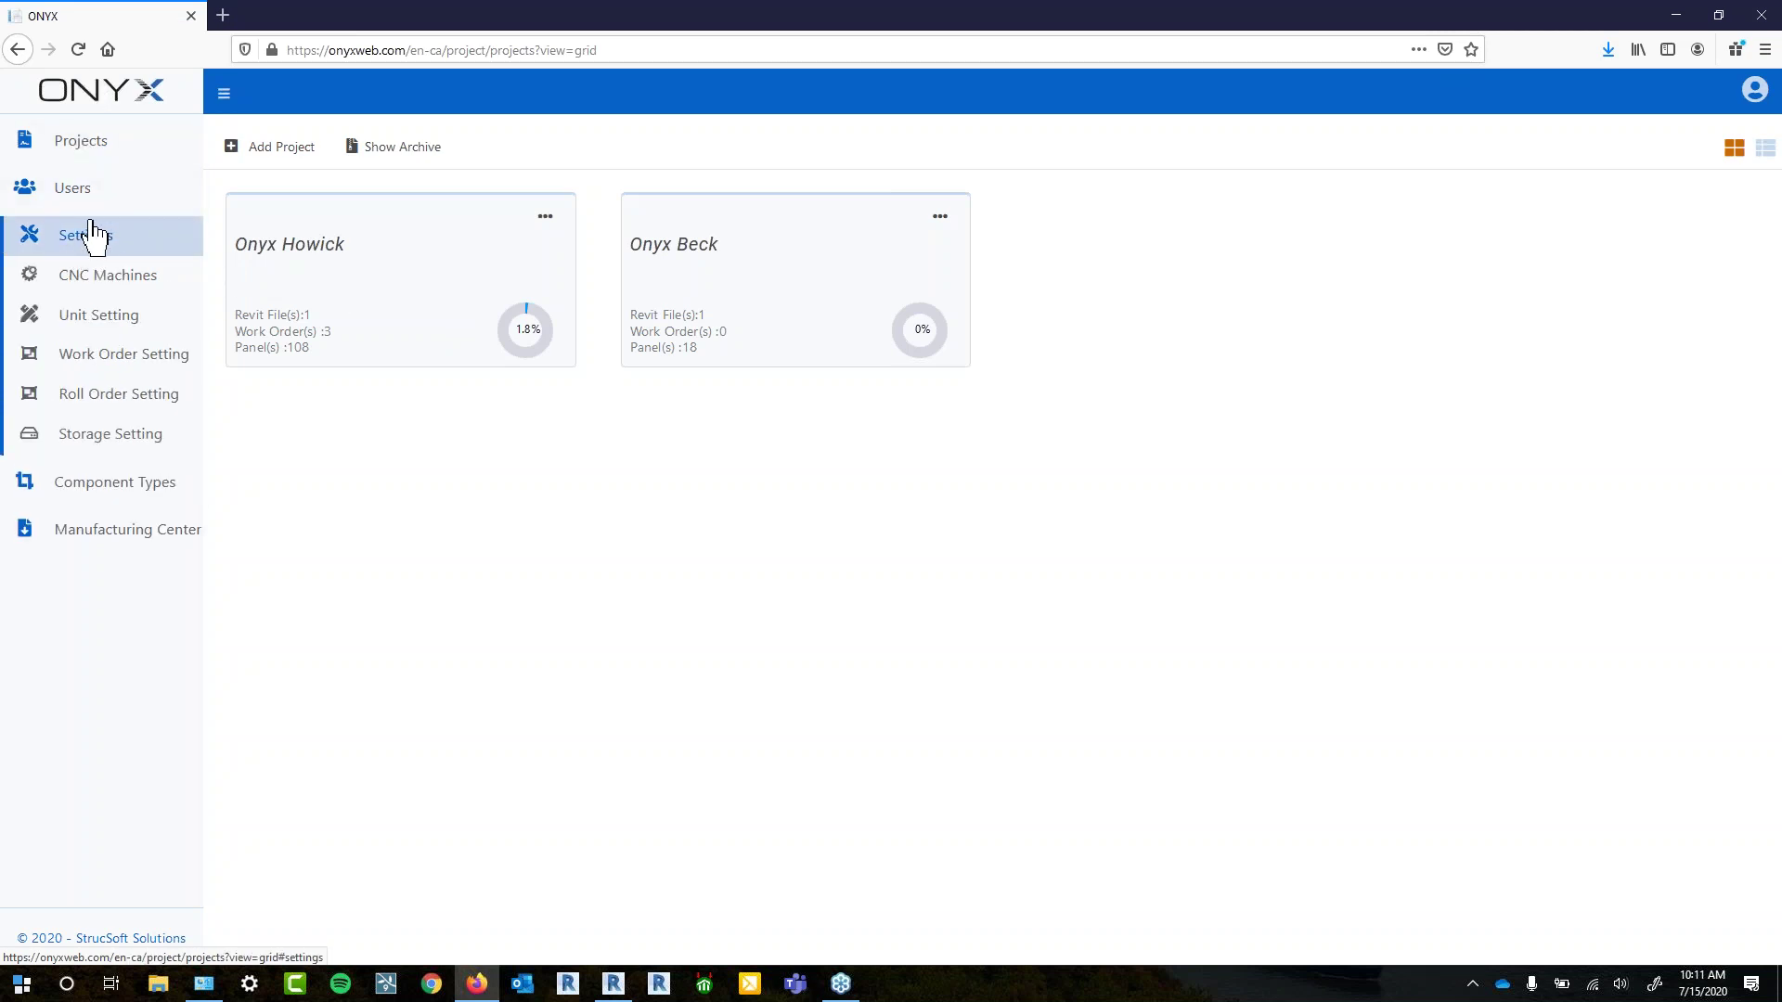
click(107, 283)
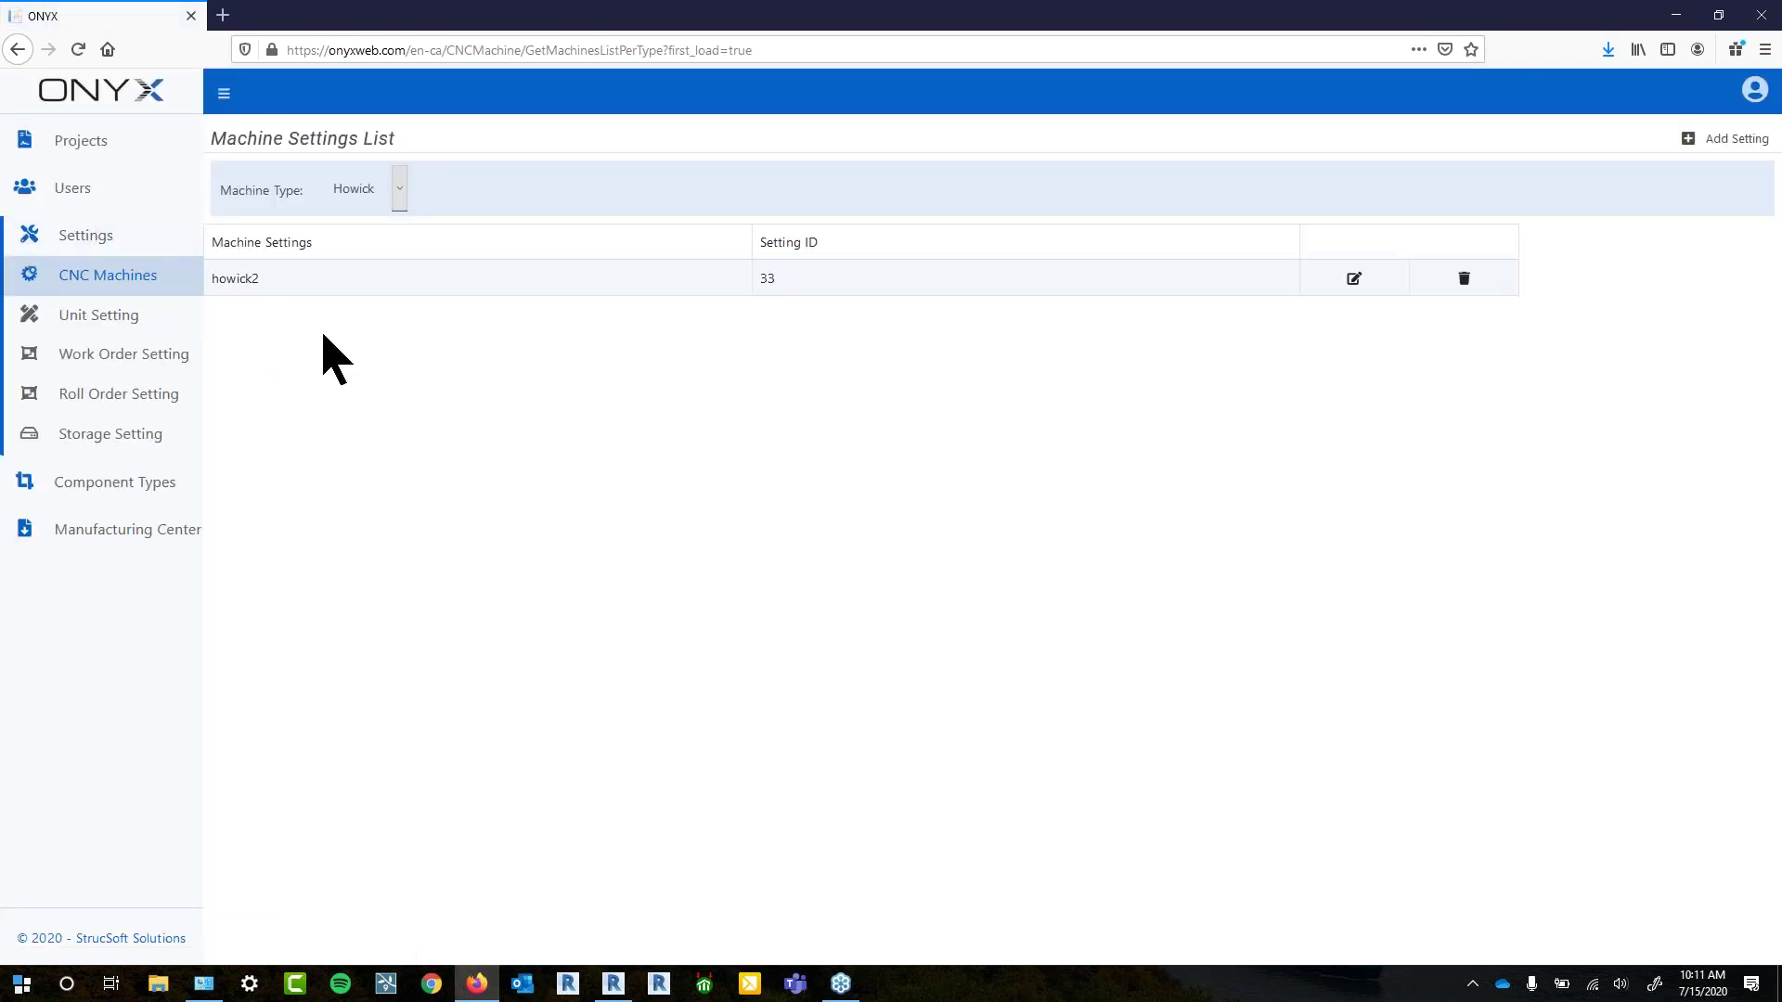
Show the machine settings available for the Beck machine type
click(374, 195)
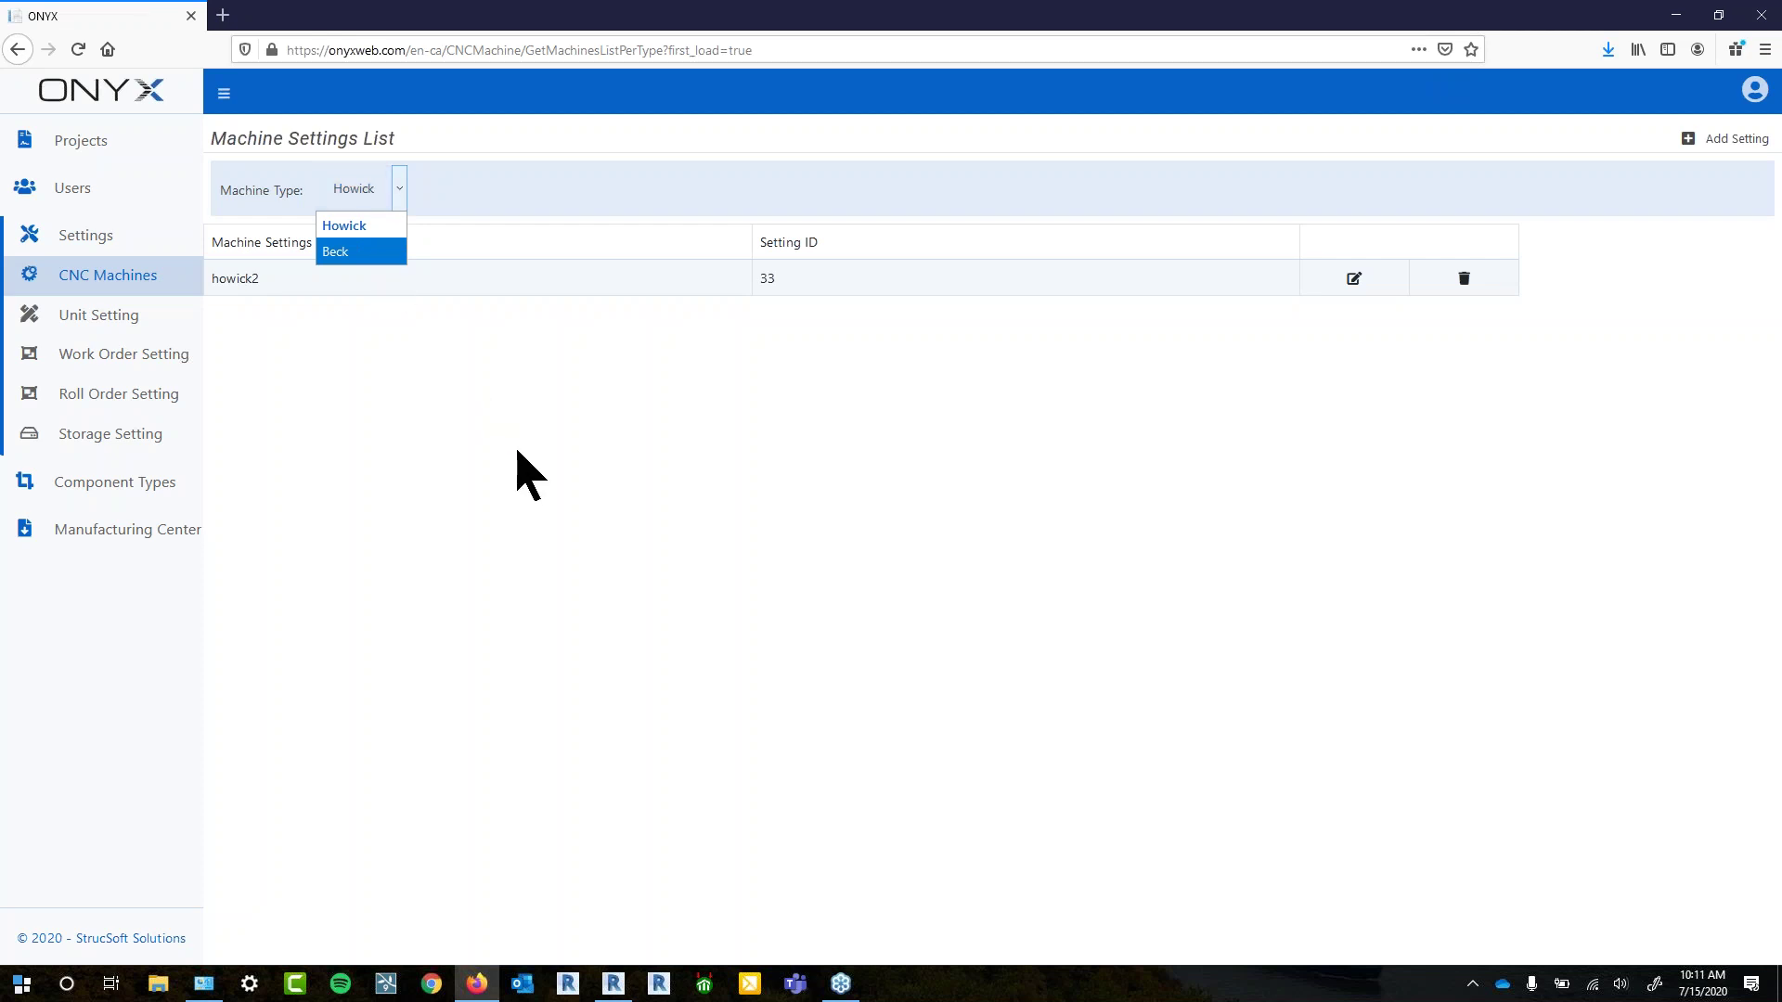
click(529, 474)
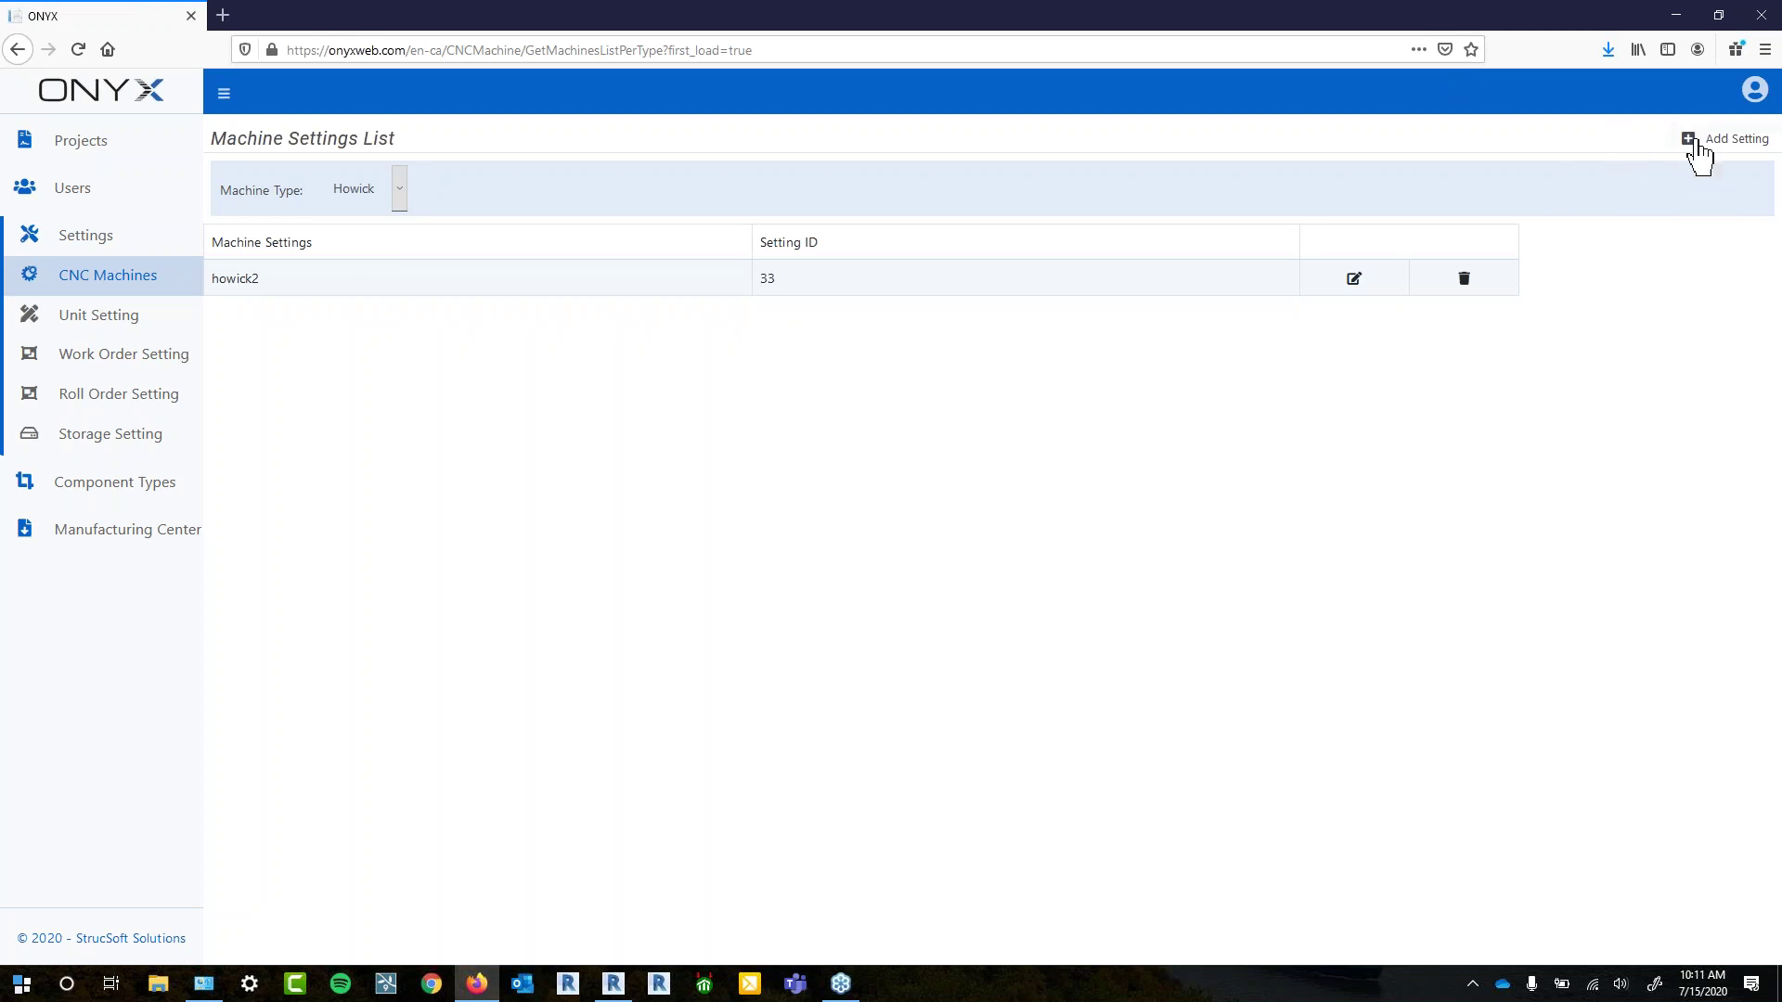
click(378, 189)
click(377, 251)
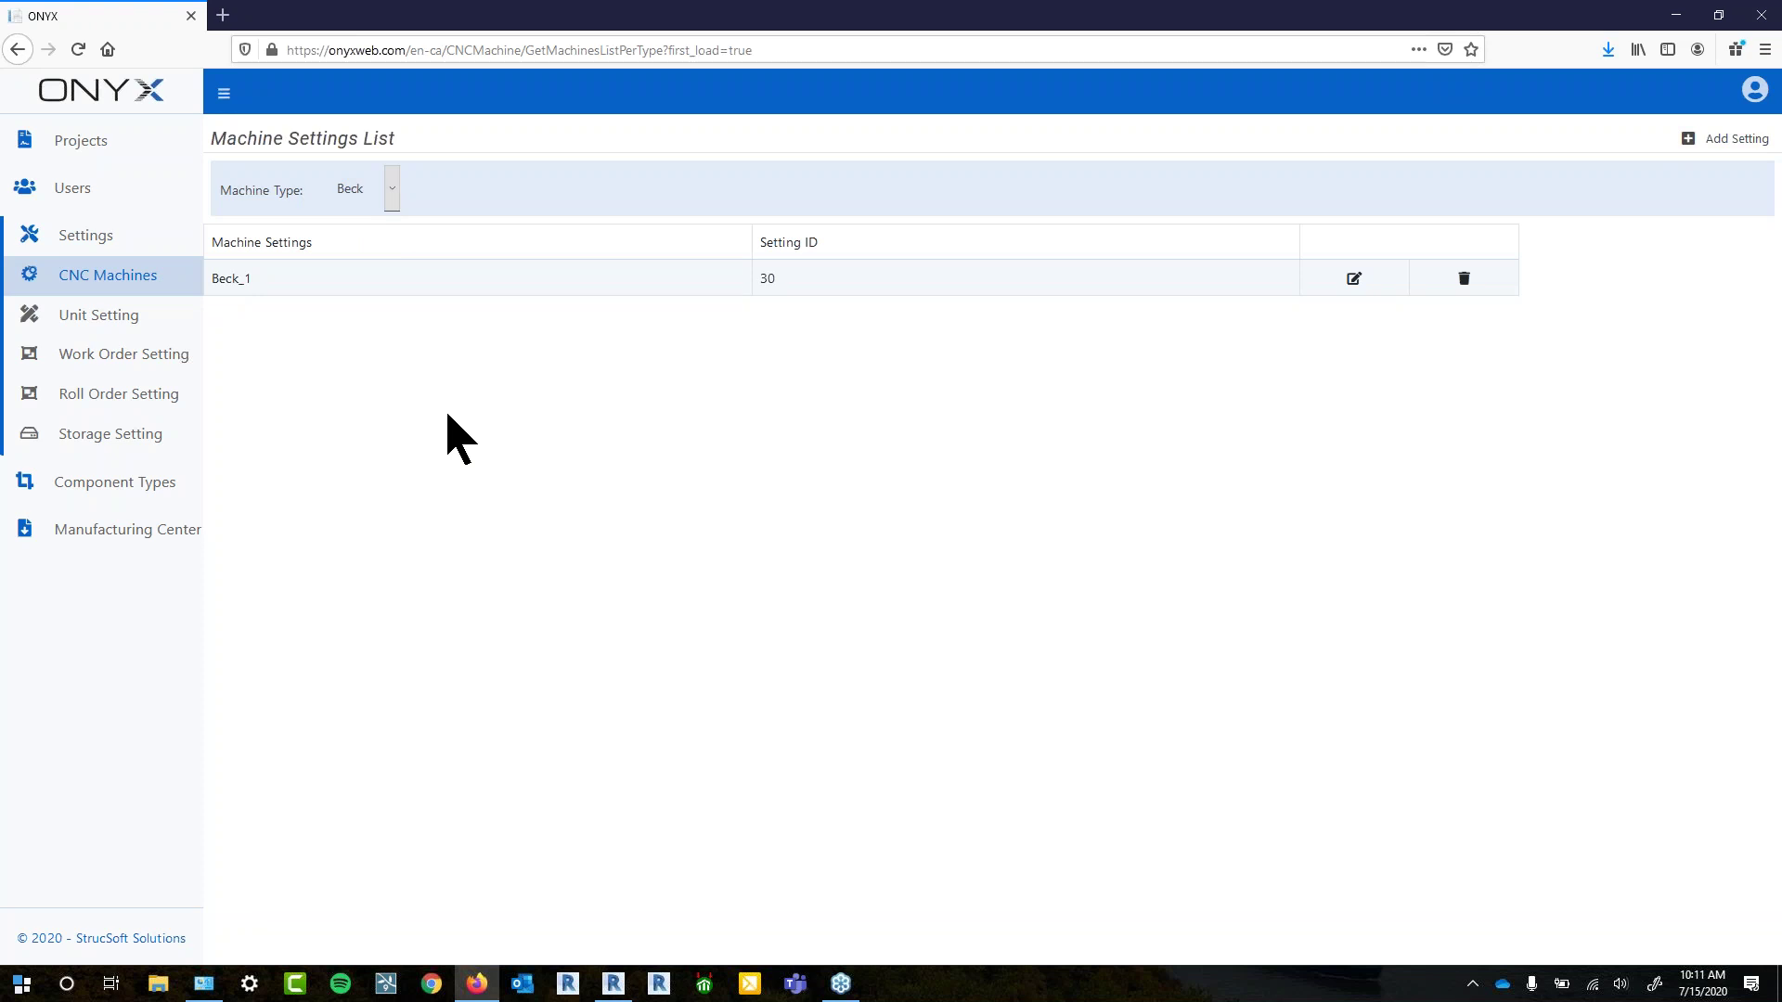
Examine the machine, print, wall operation, additional and operation number options of a new Beck setting, and close it without creating it
click(1706, 138)
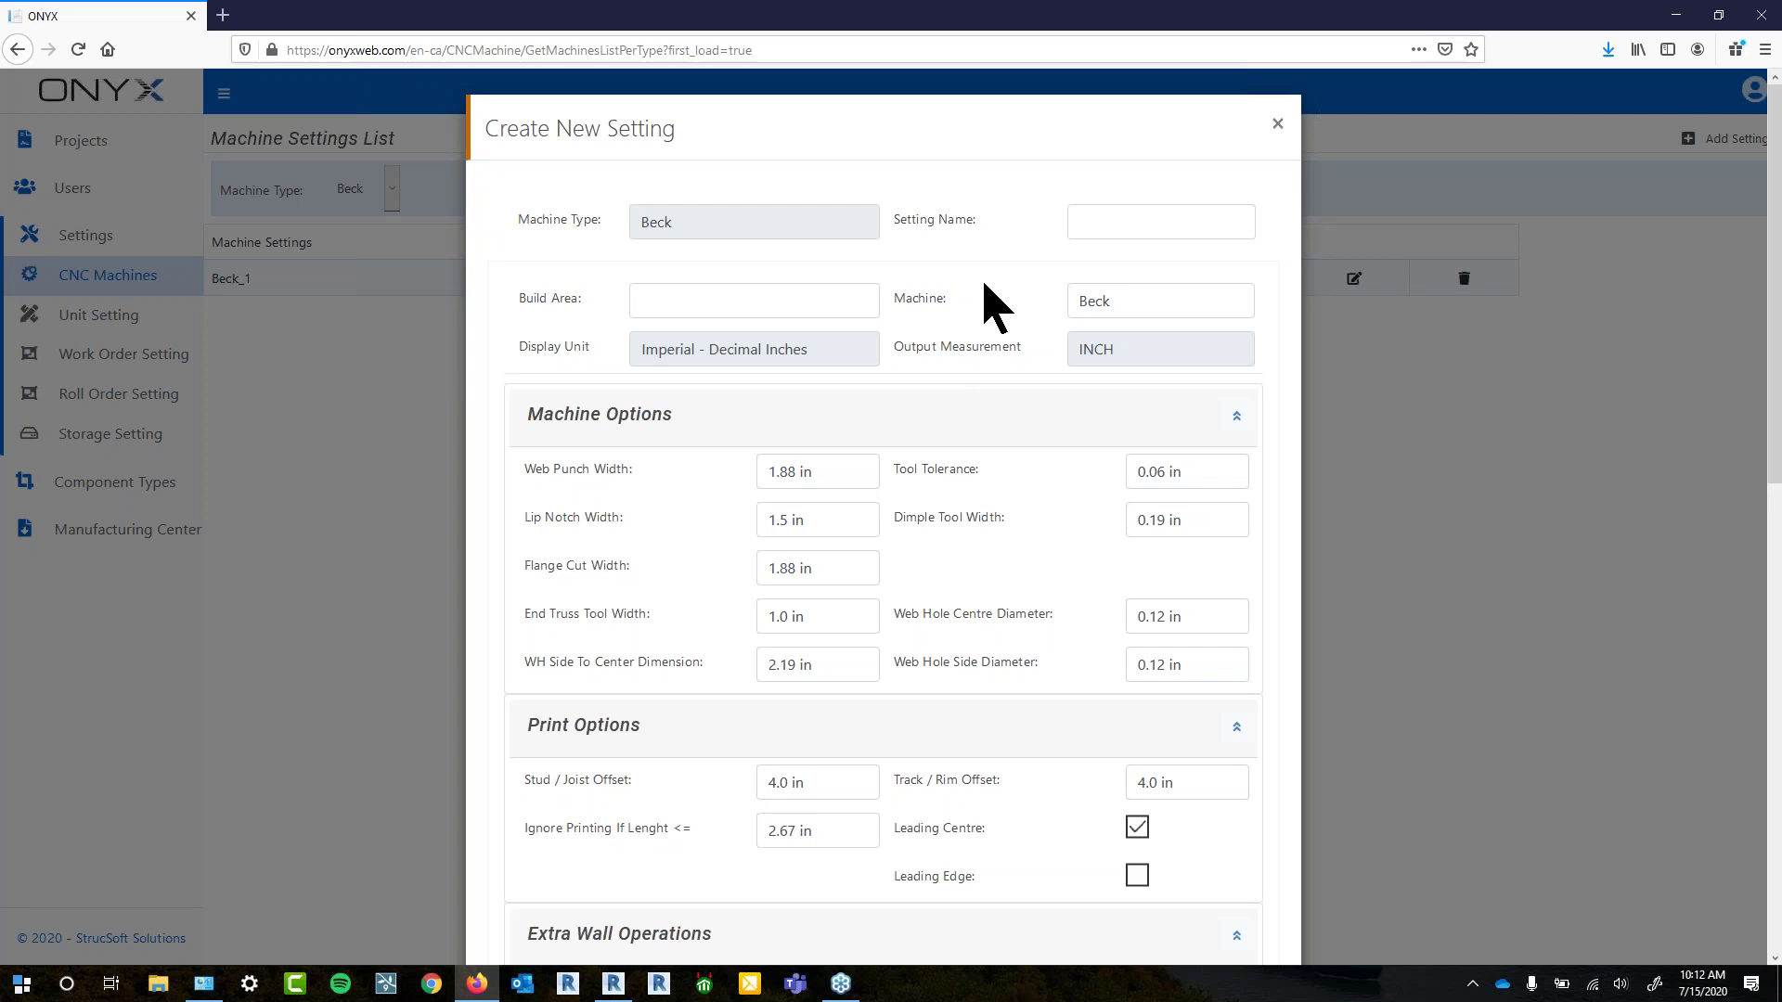
scroll(908, 534, down, 3)
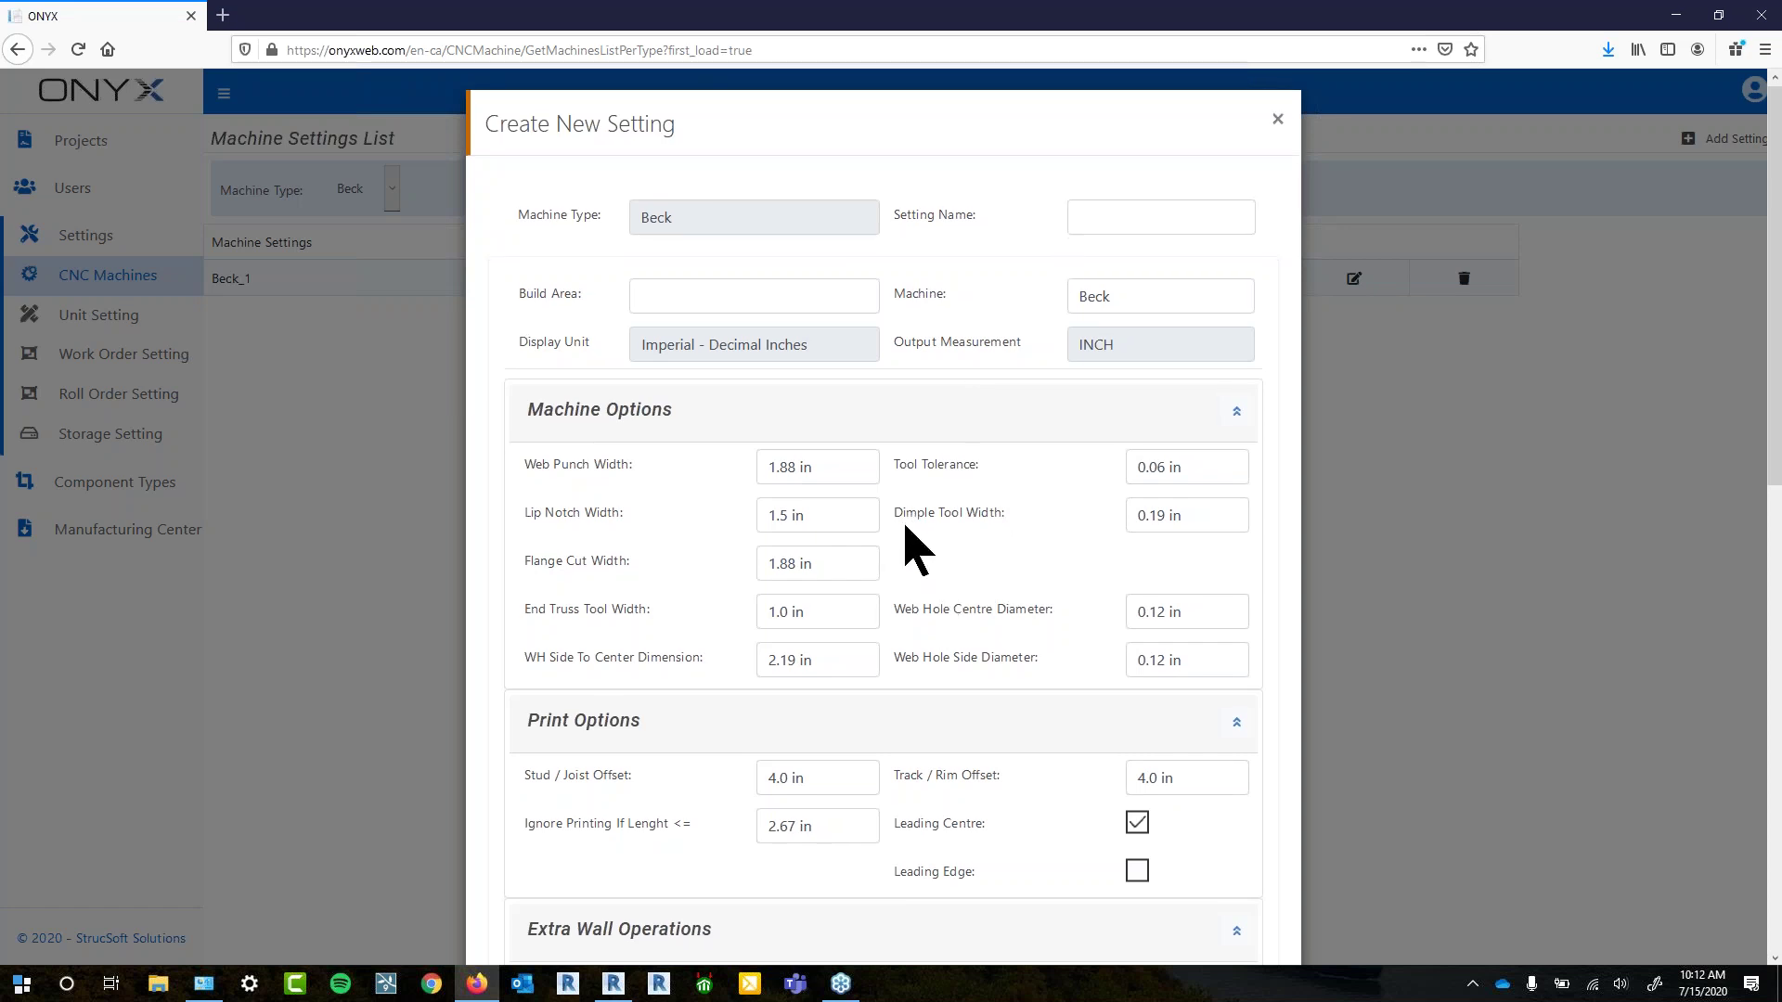
scroll(905, 525, down, 3)
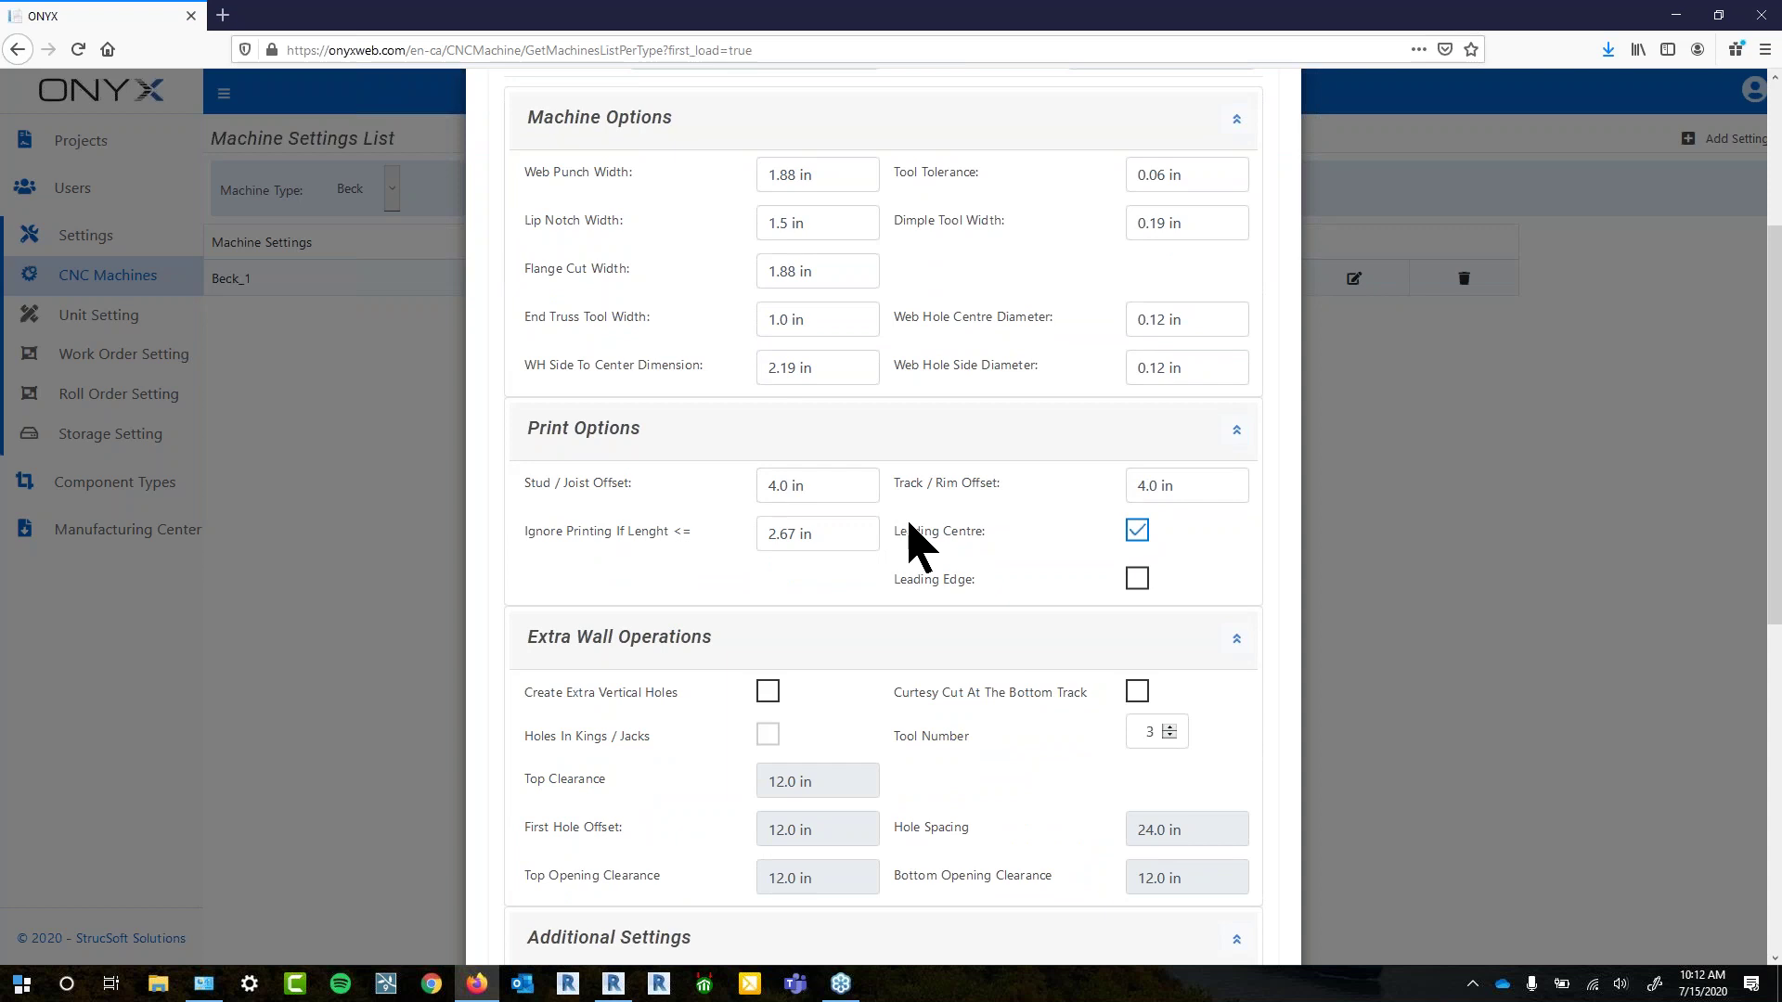
scroll(835, 775, down, 3)
scroll(816, 795, down, 4)
scroll(817, 799, down, 5)
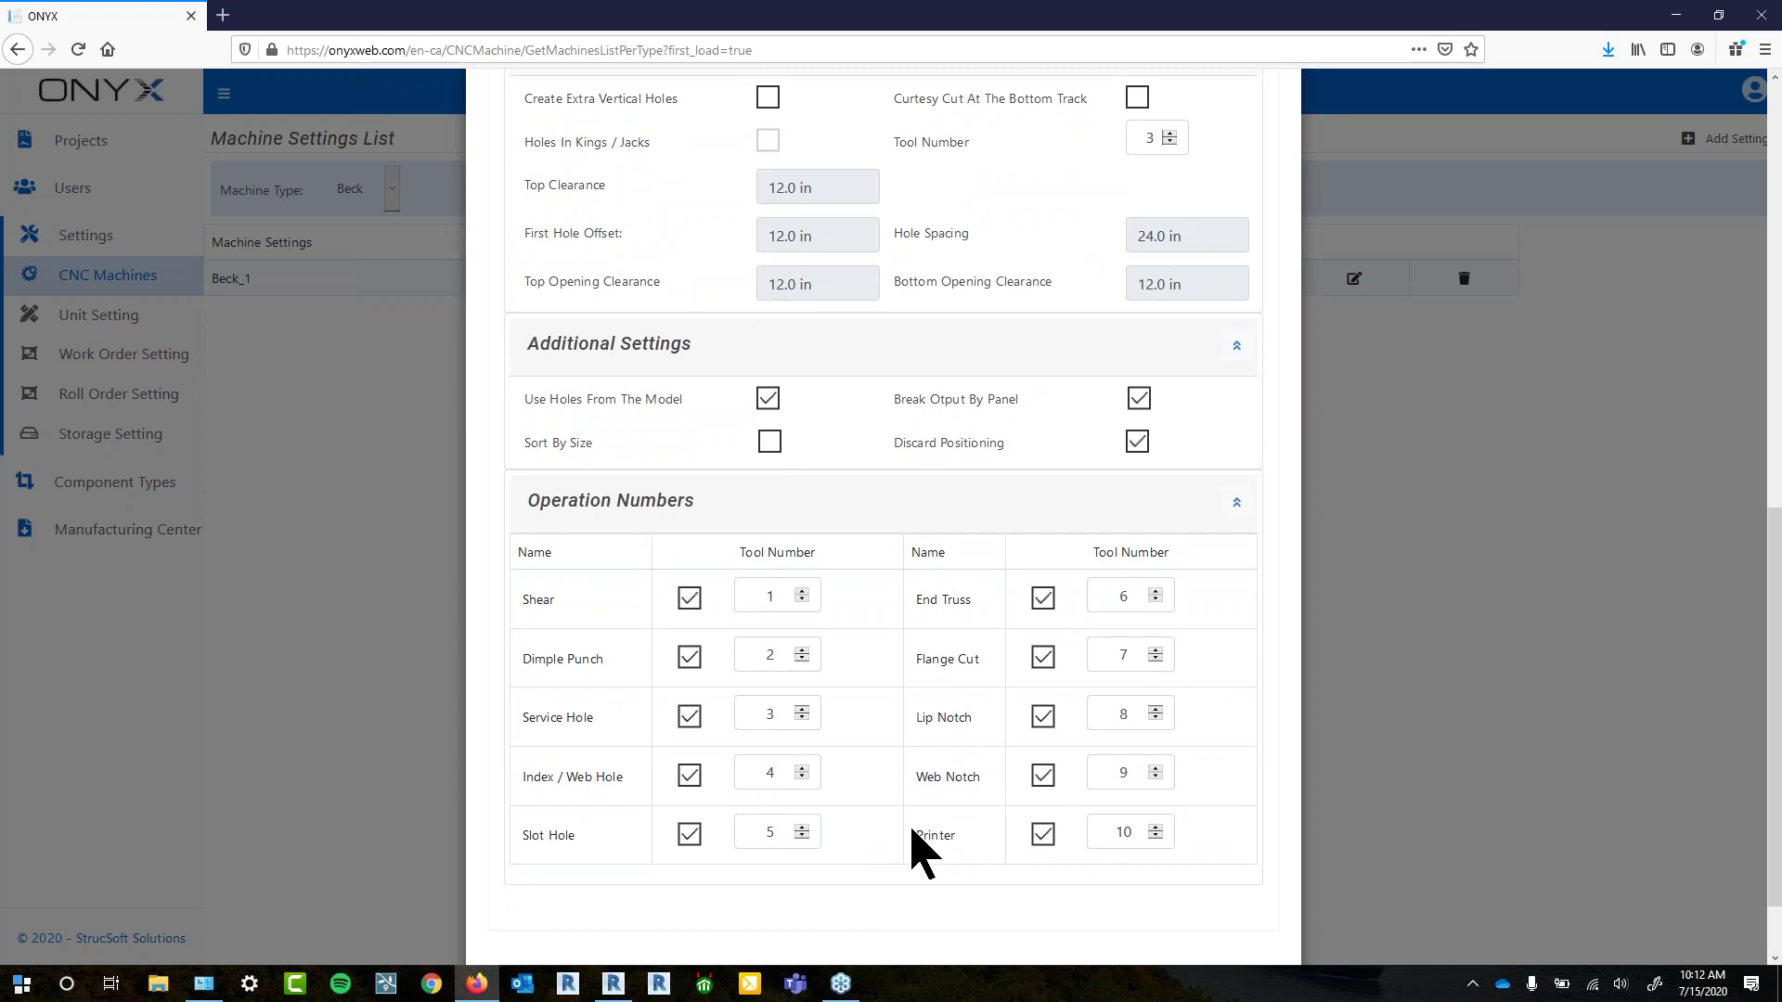
scroll(952, 854, down, 1)
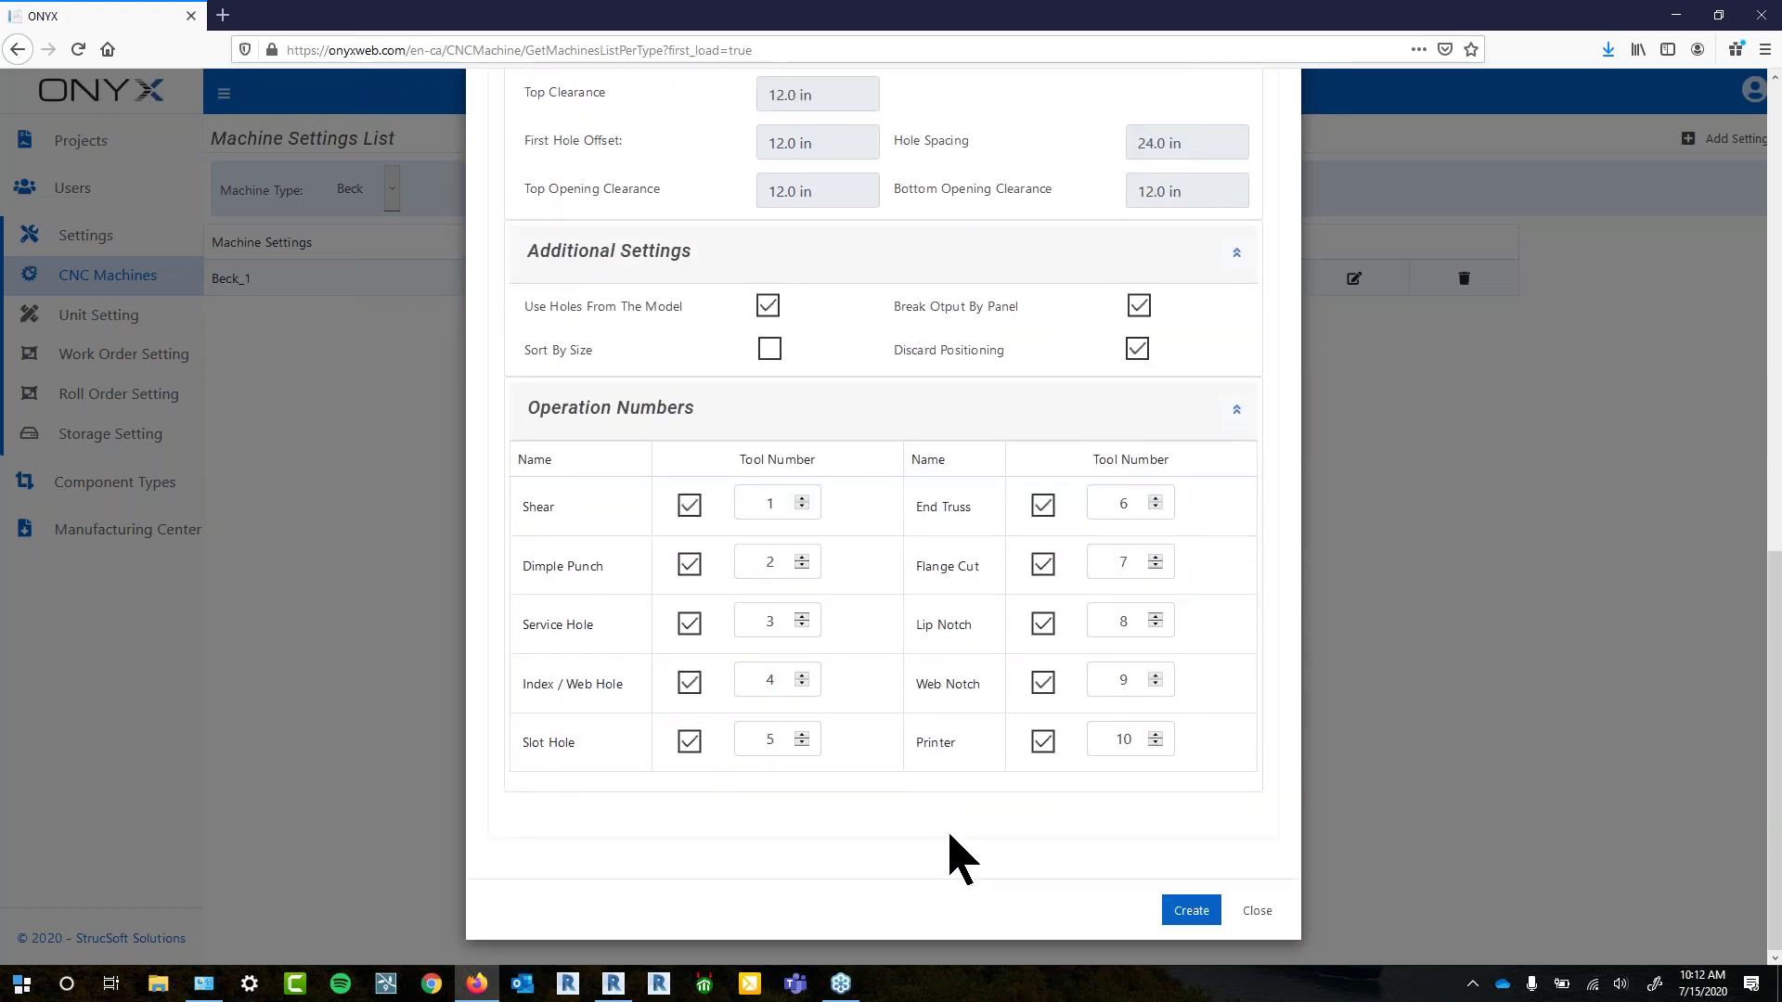
scroll(975, 821, up, 7)
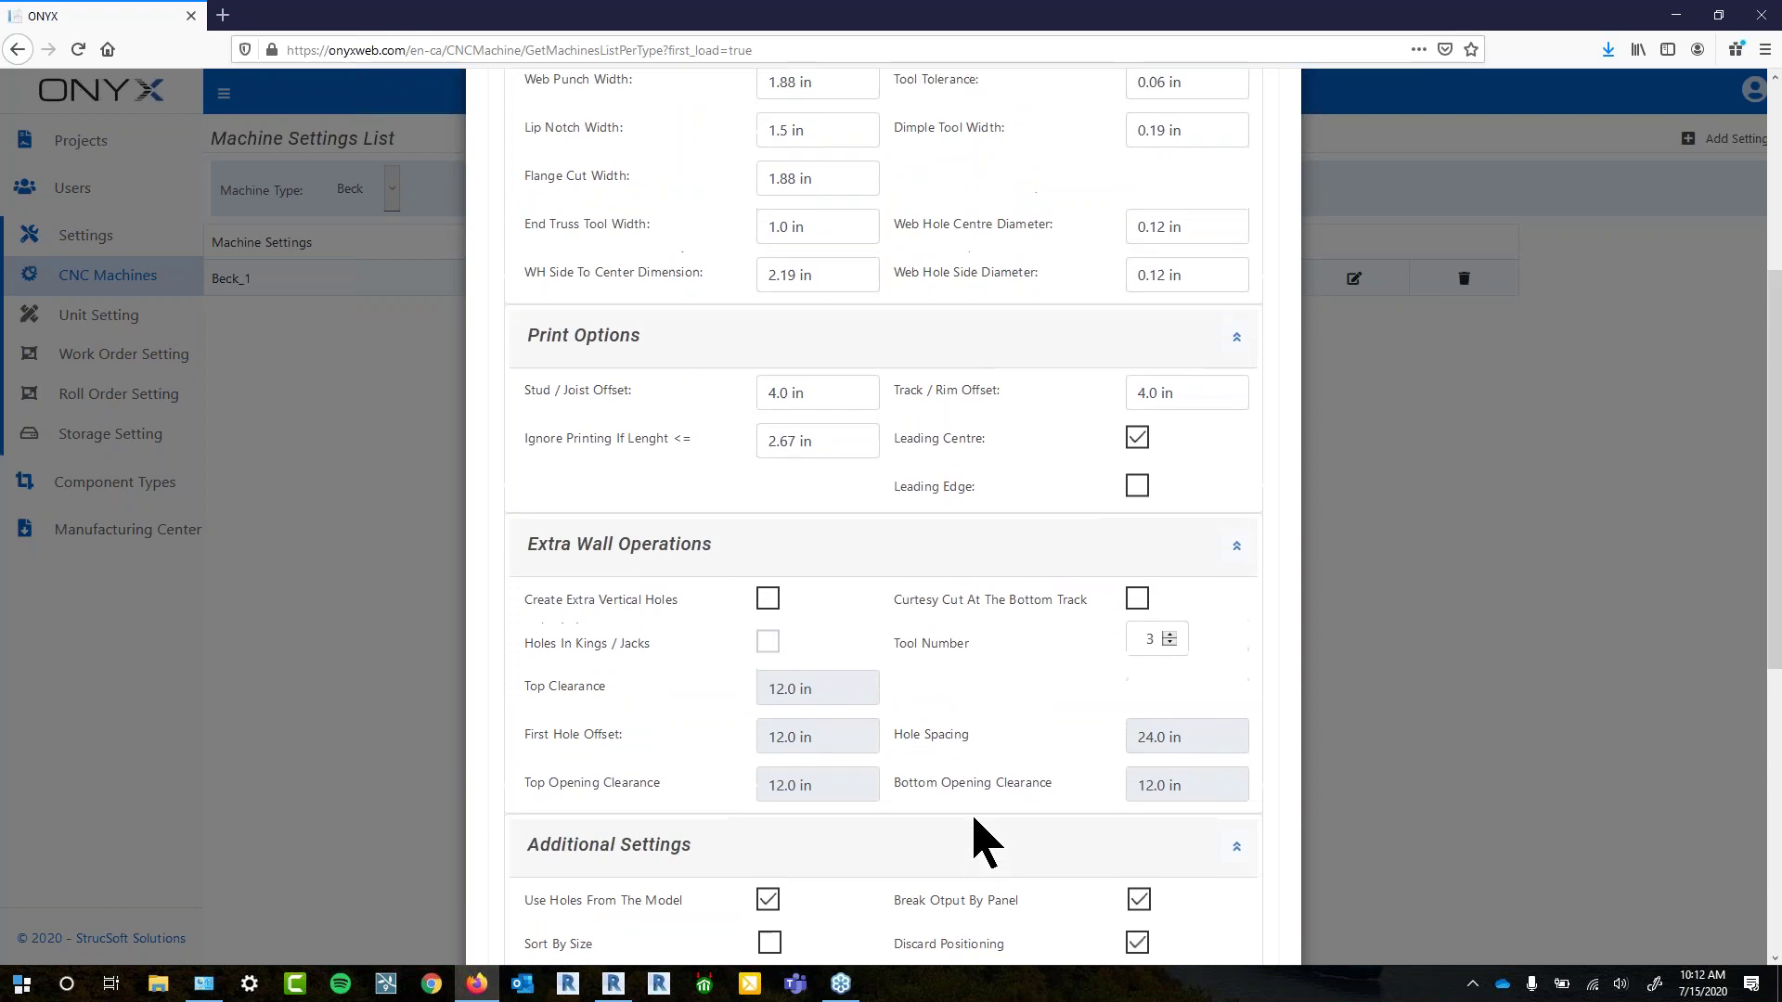
scroll(974, 826, up, 4)
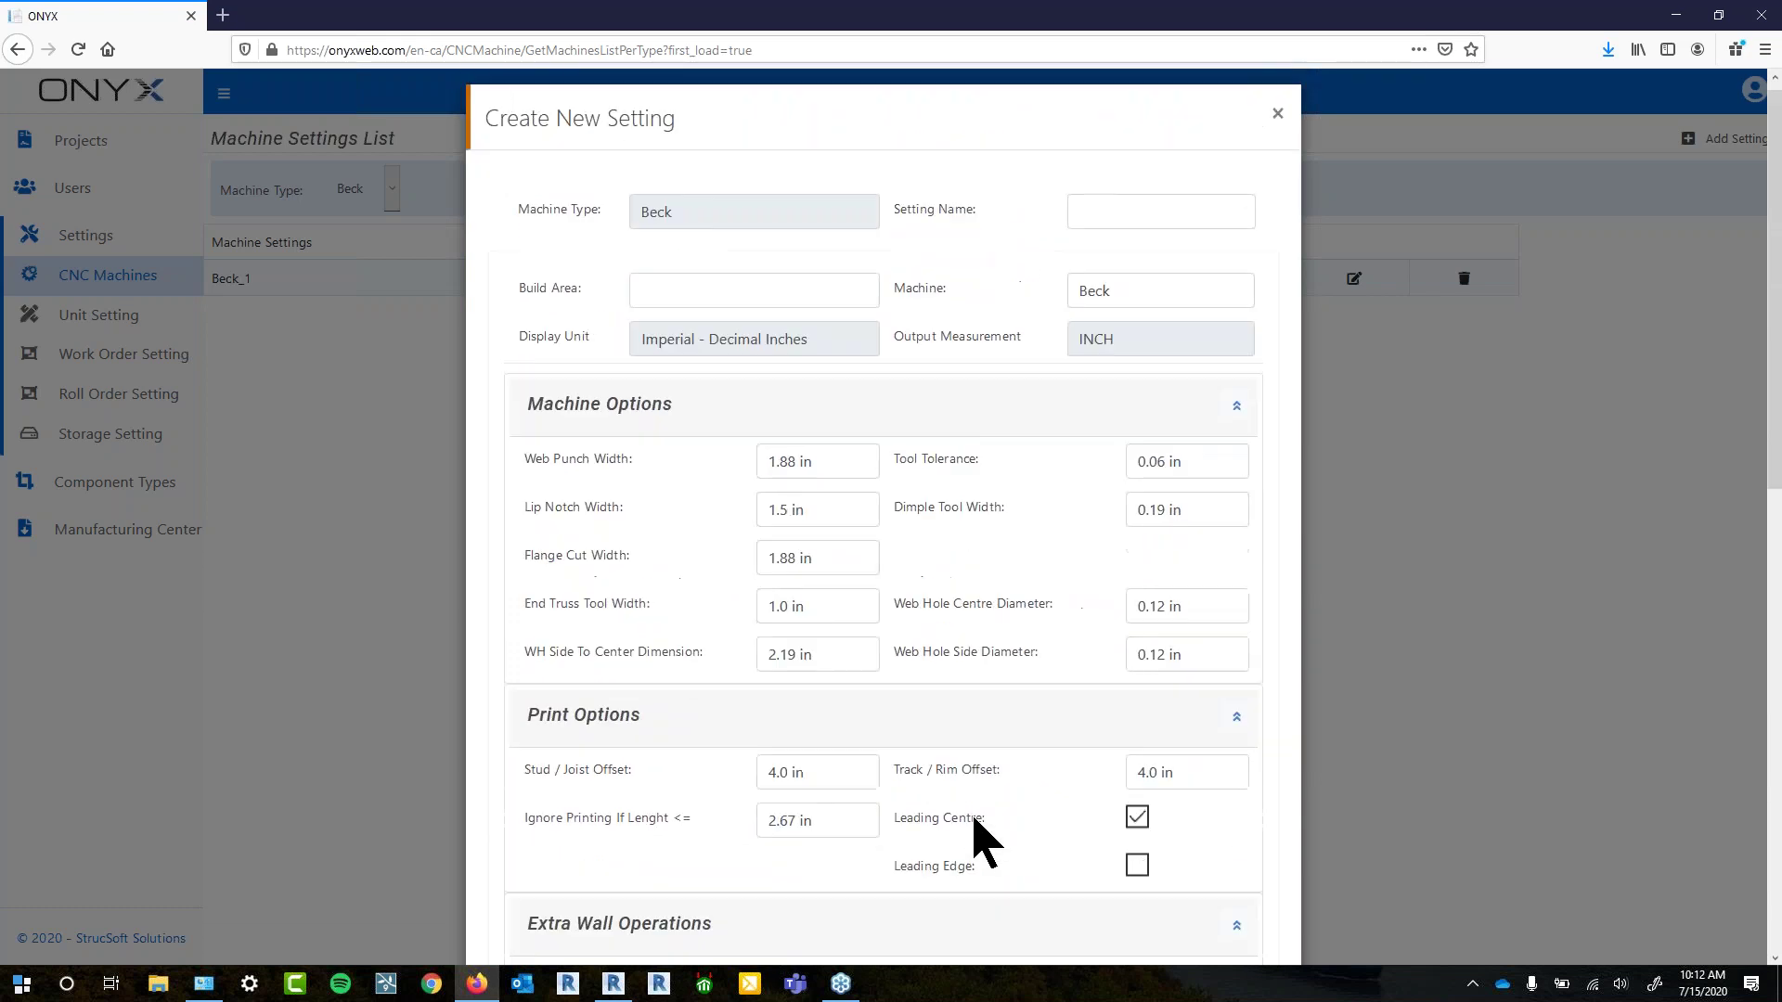
click(1278, 126)
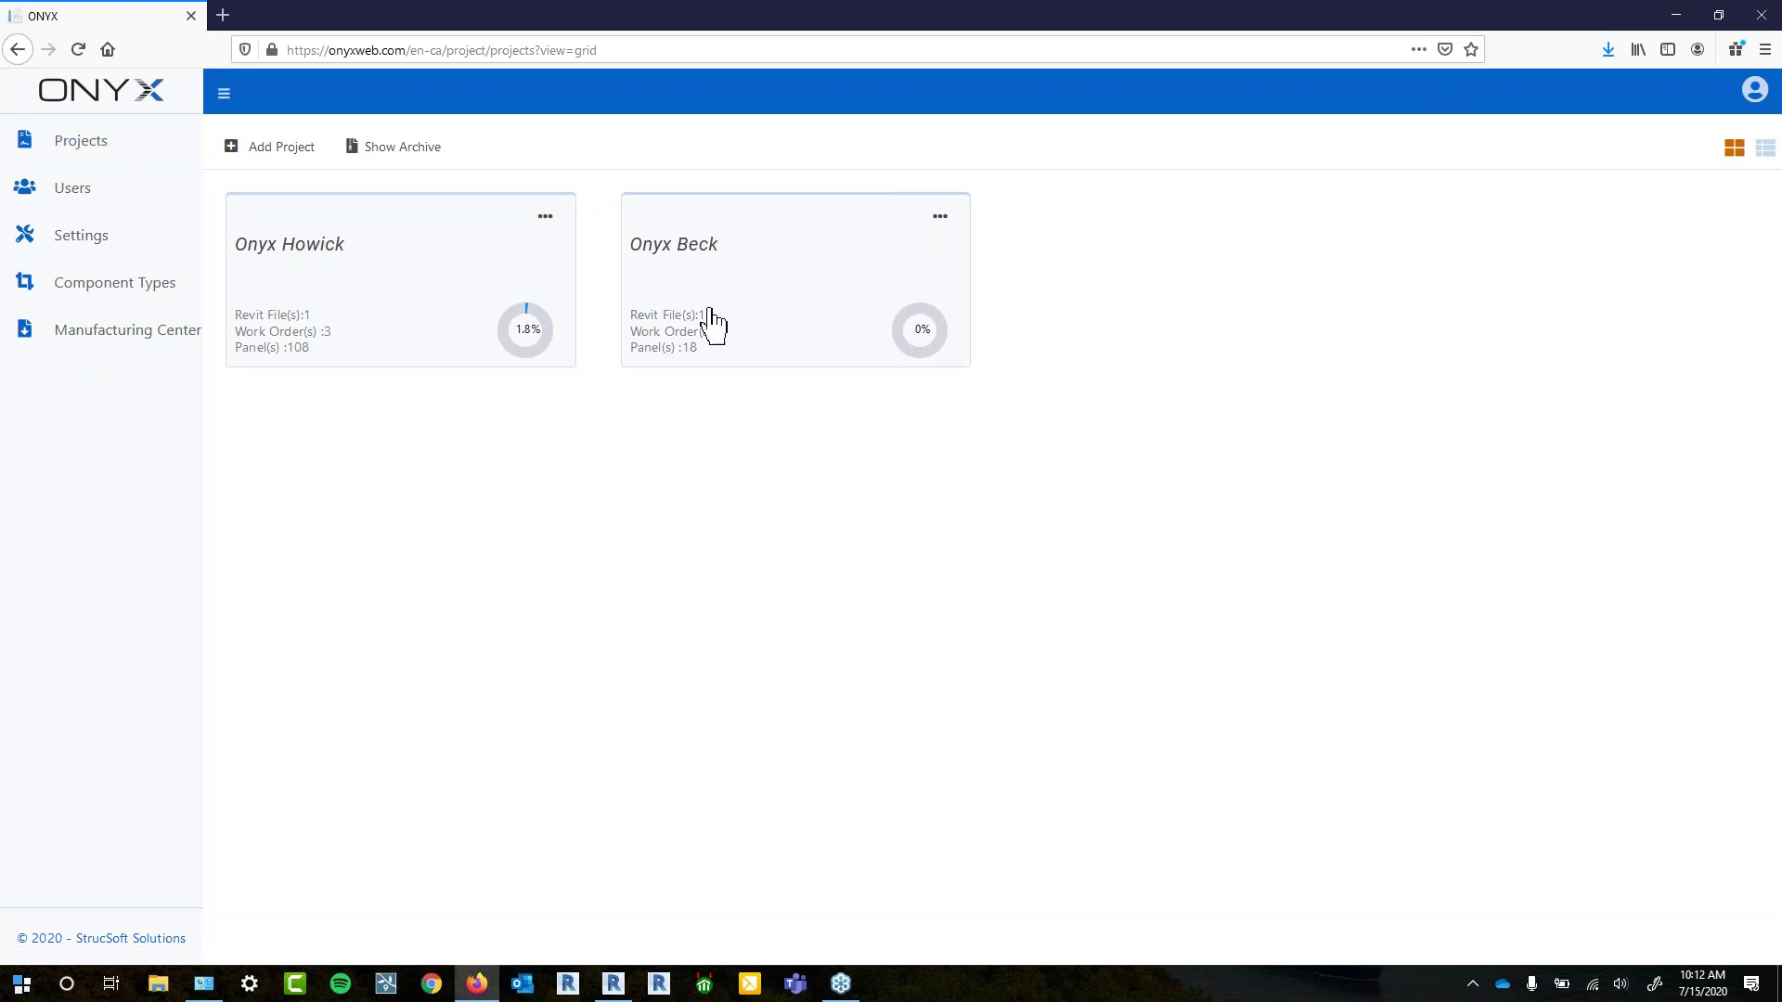
Open the Onyx Howick project in the Project Viewer and load its panels with all filters enabled
click(418, 302)
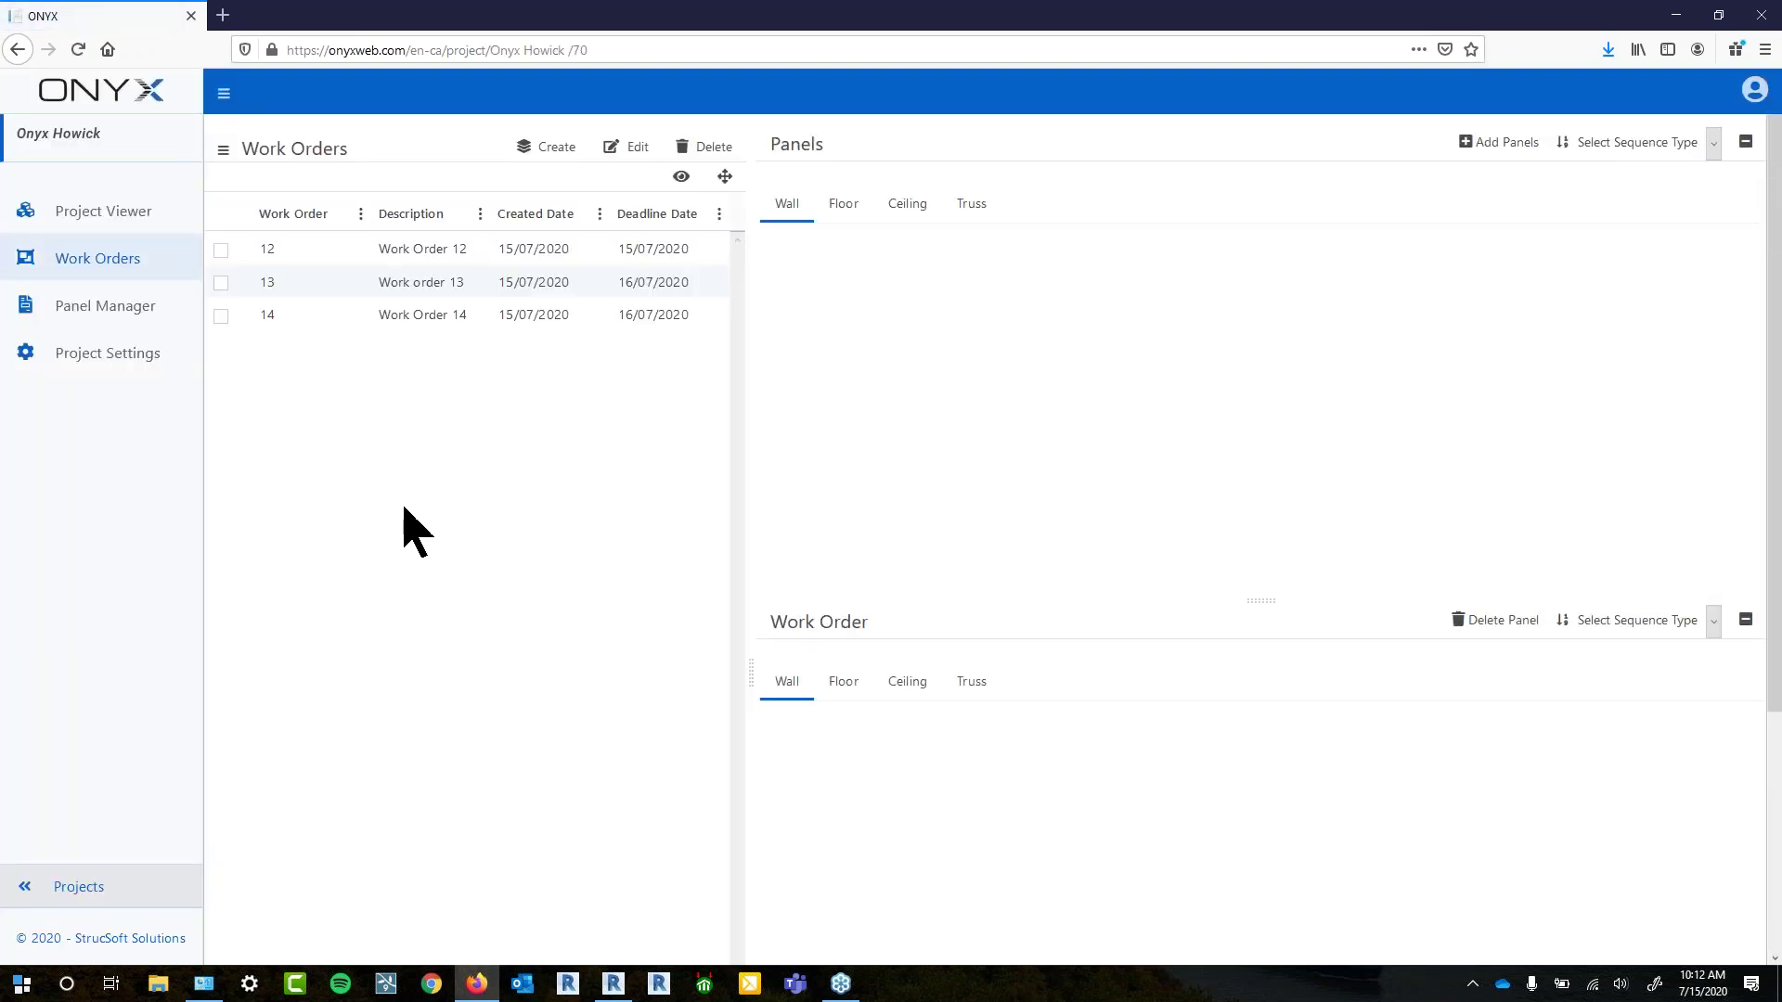
click(100, 215)
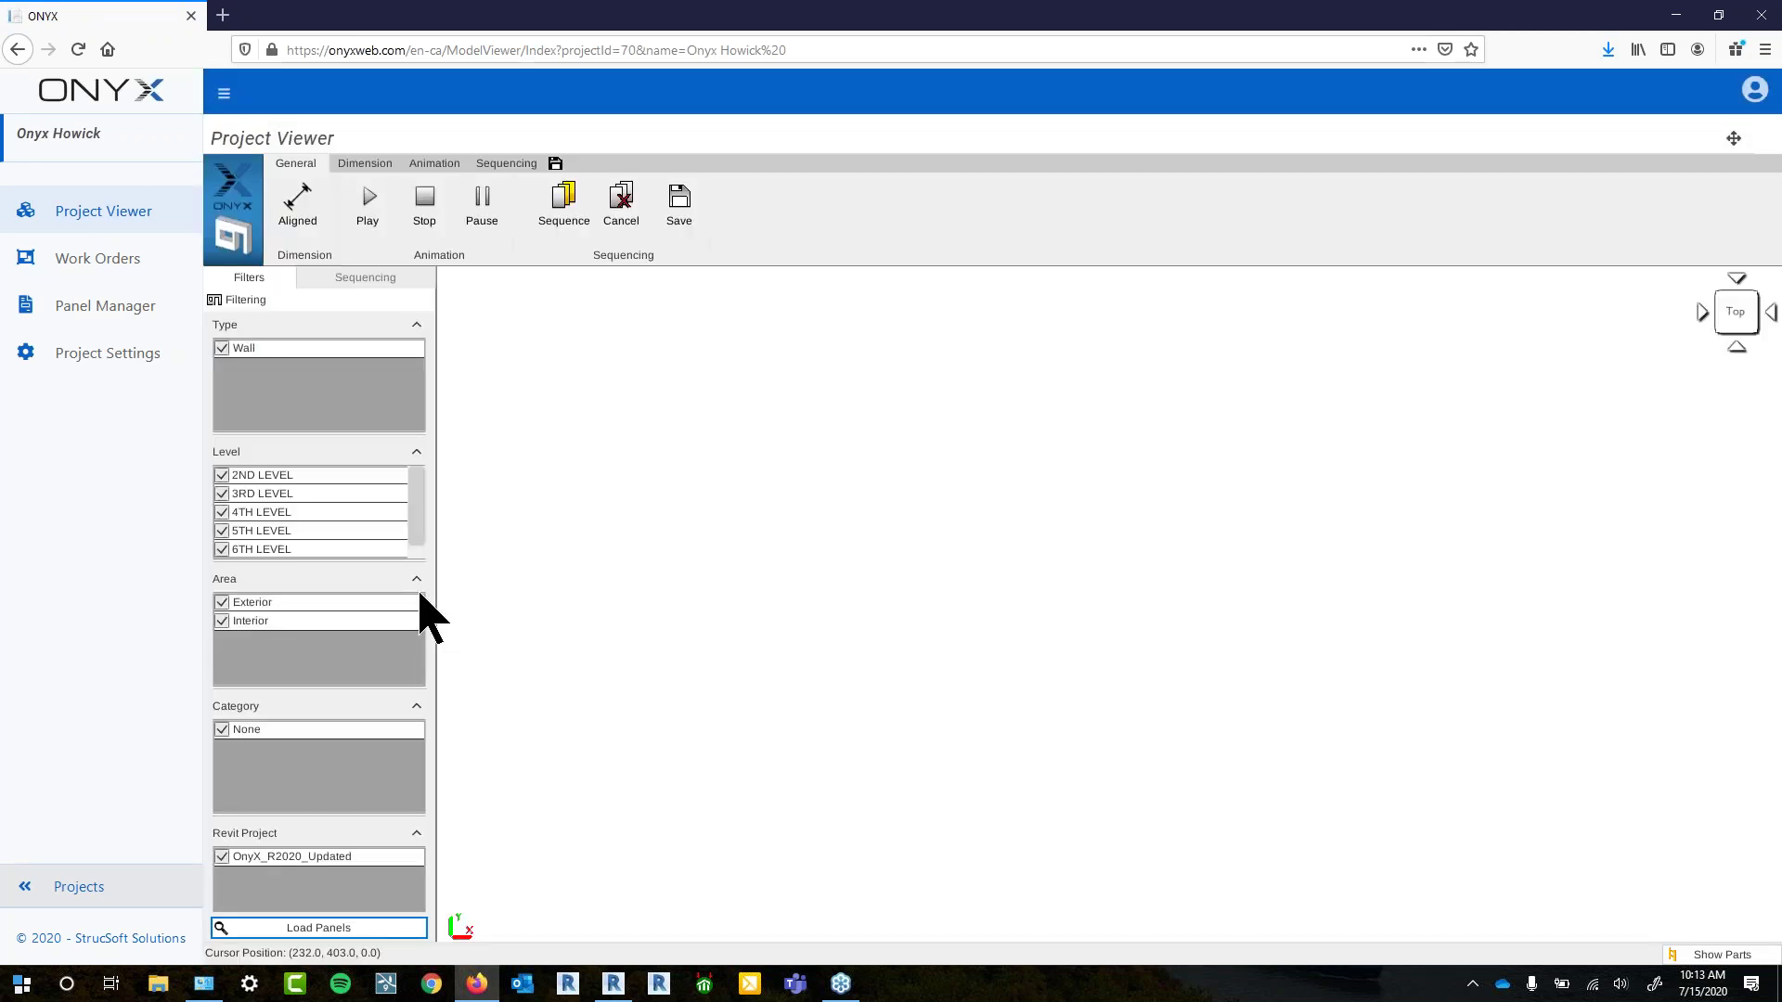
click(319, 929)
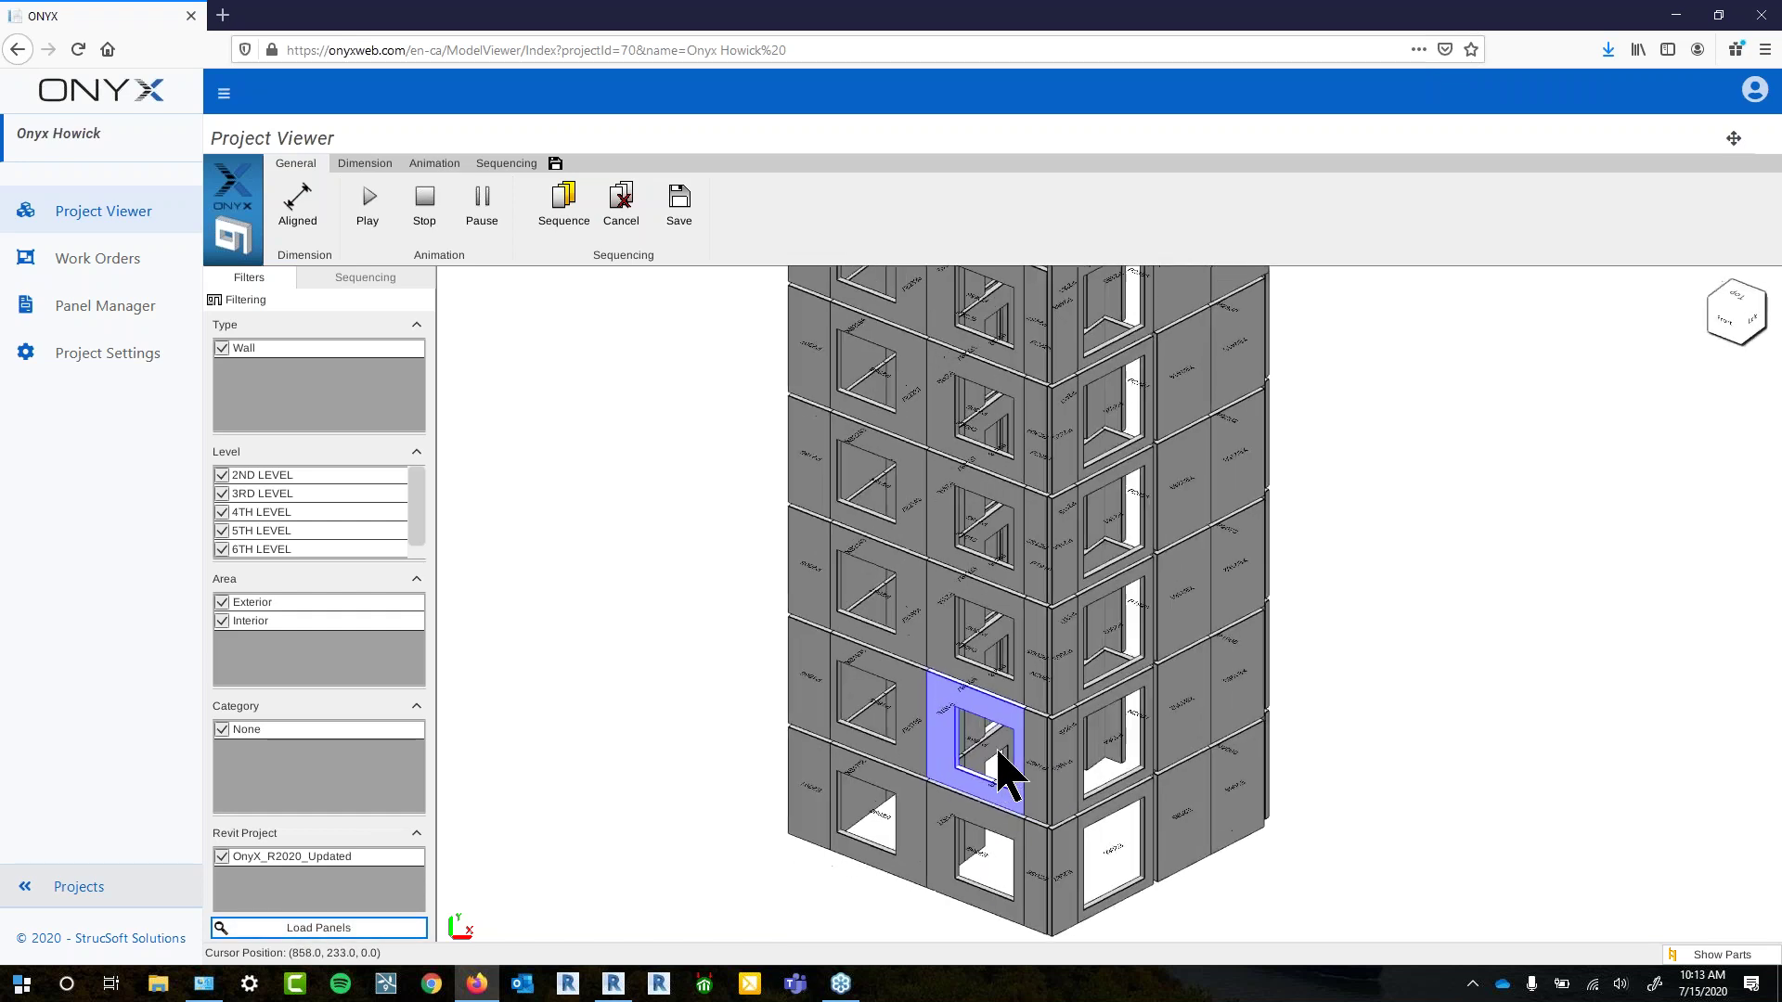
Select all wall panels of the two lowest storeys from the building's front view
middle_drag(1483, 819, 1370, 798)
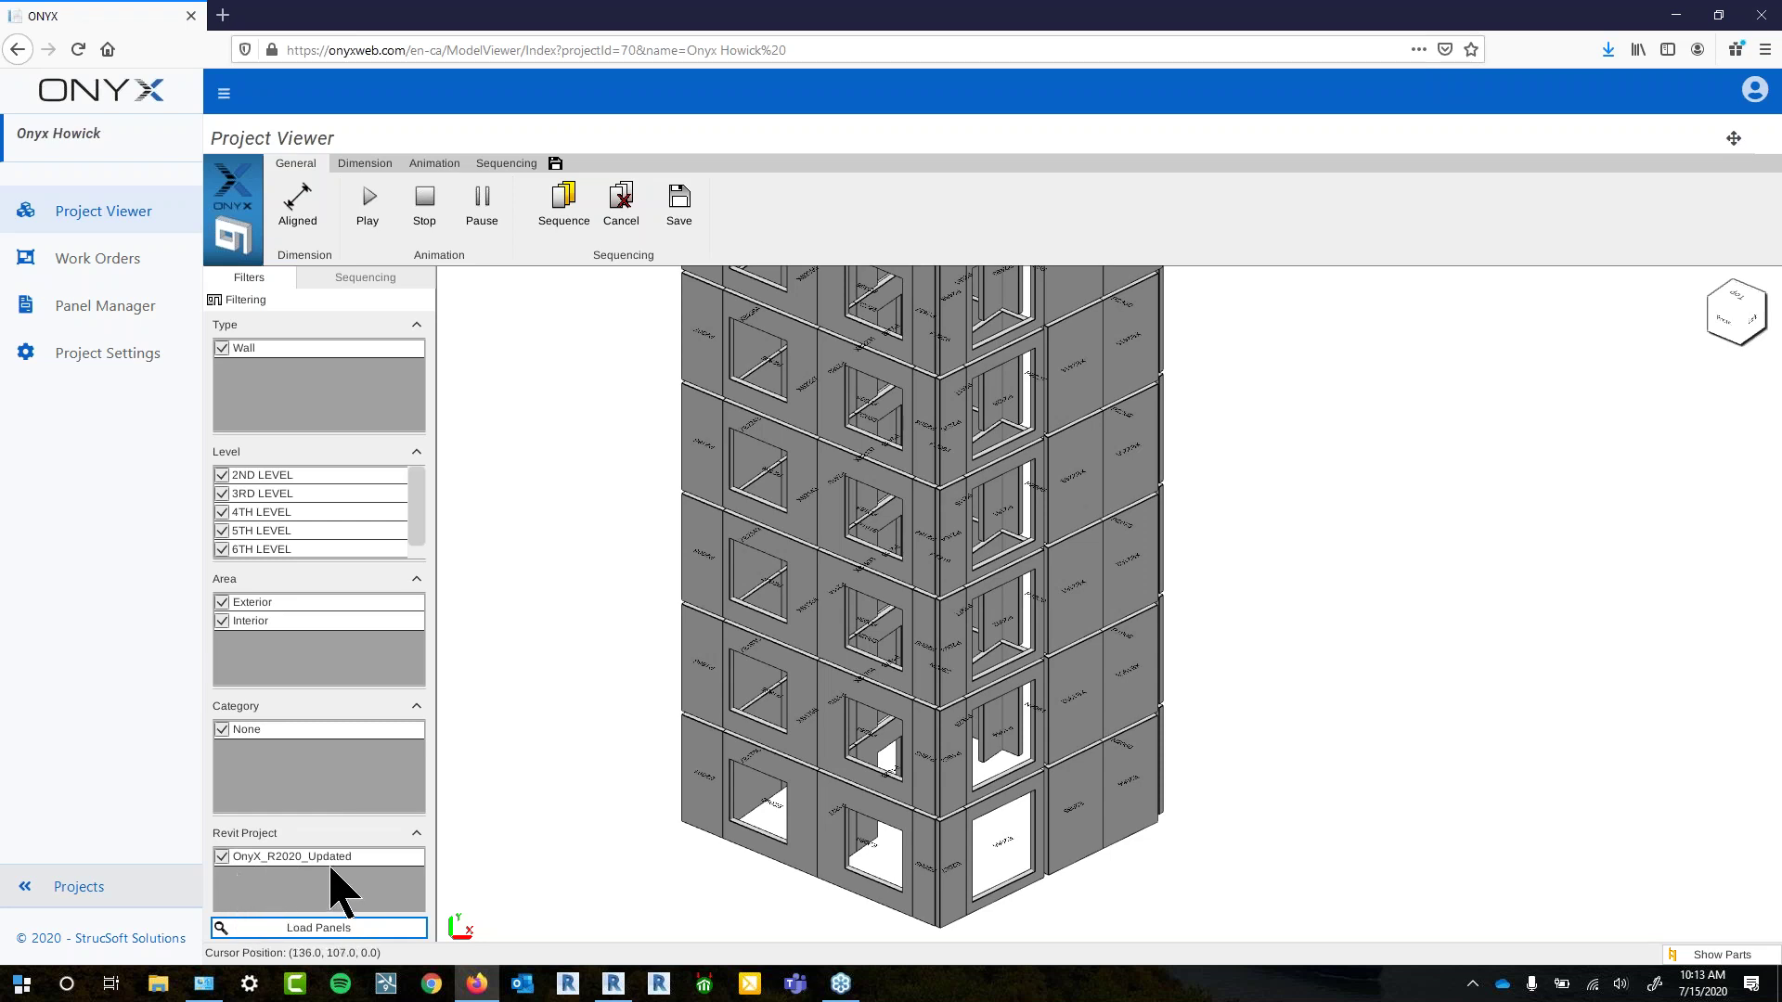
middle_drag(1167, 856, 1092, 882)
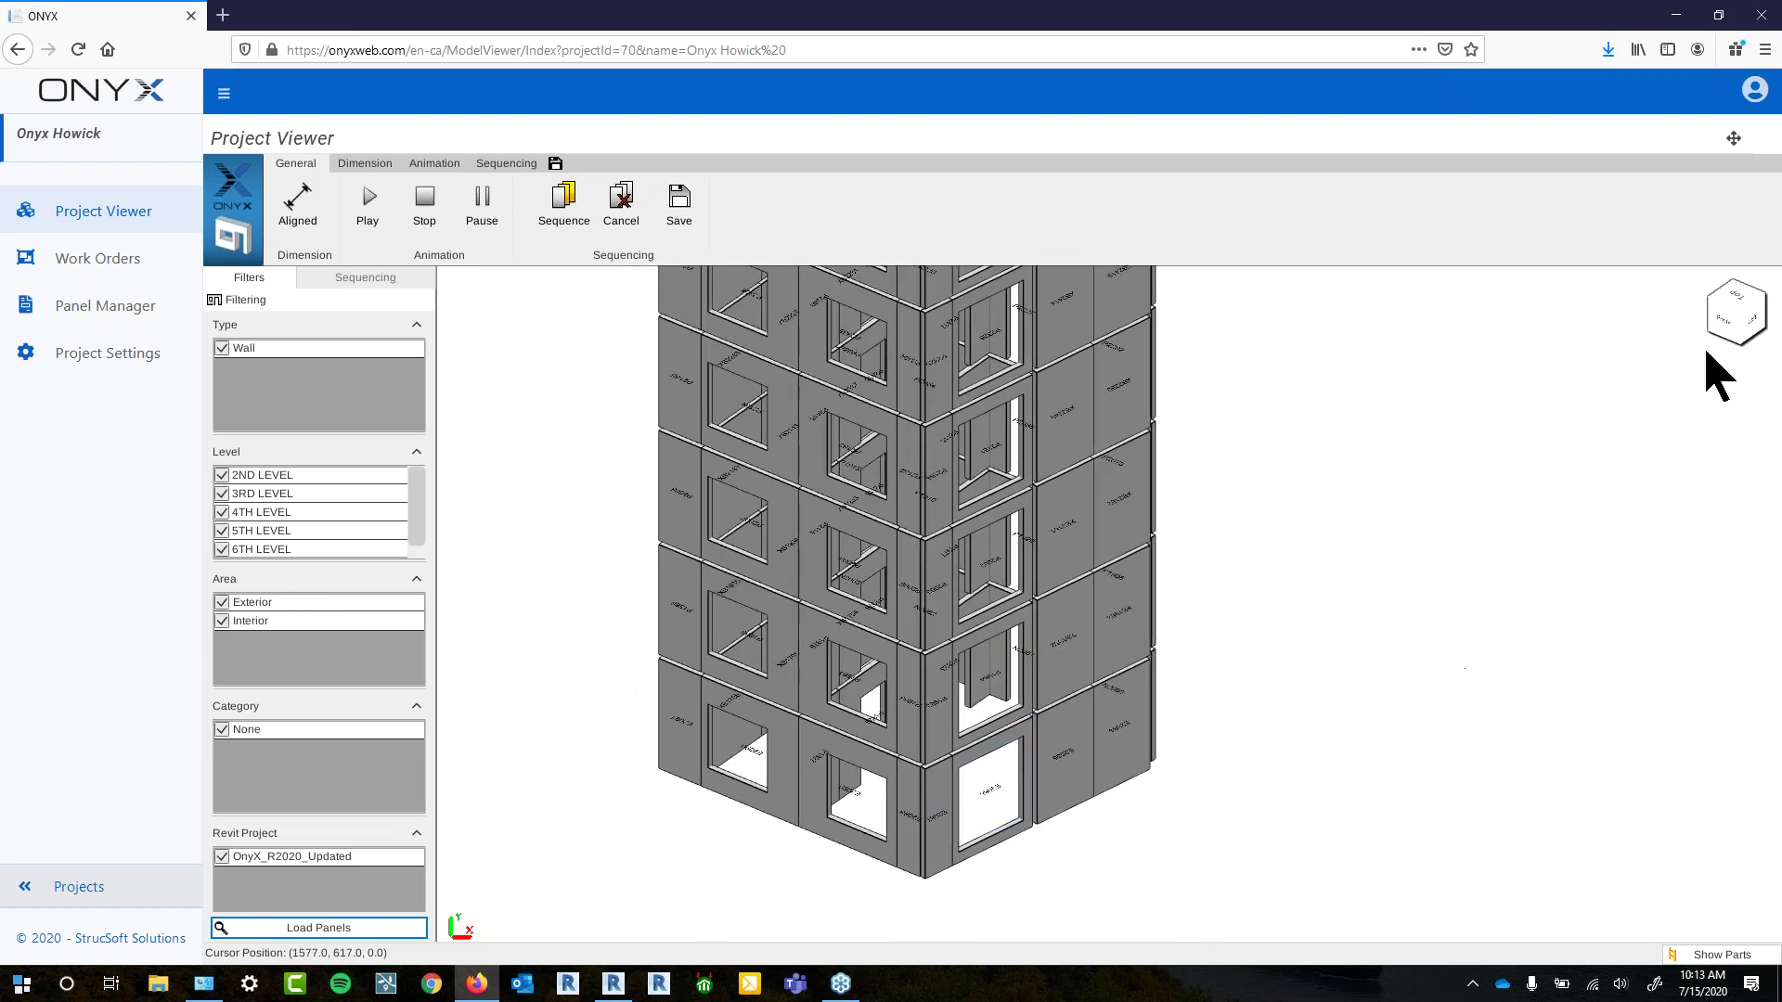
click(1732, 327)
drag(615, 698, 1192, 868)
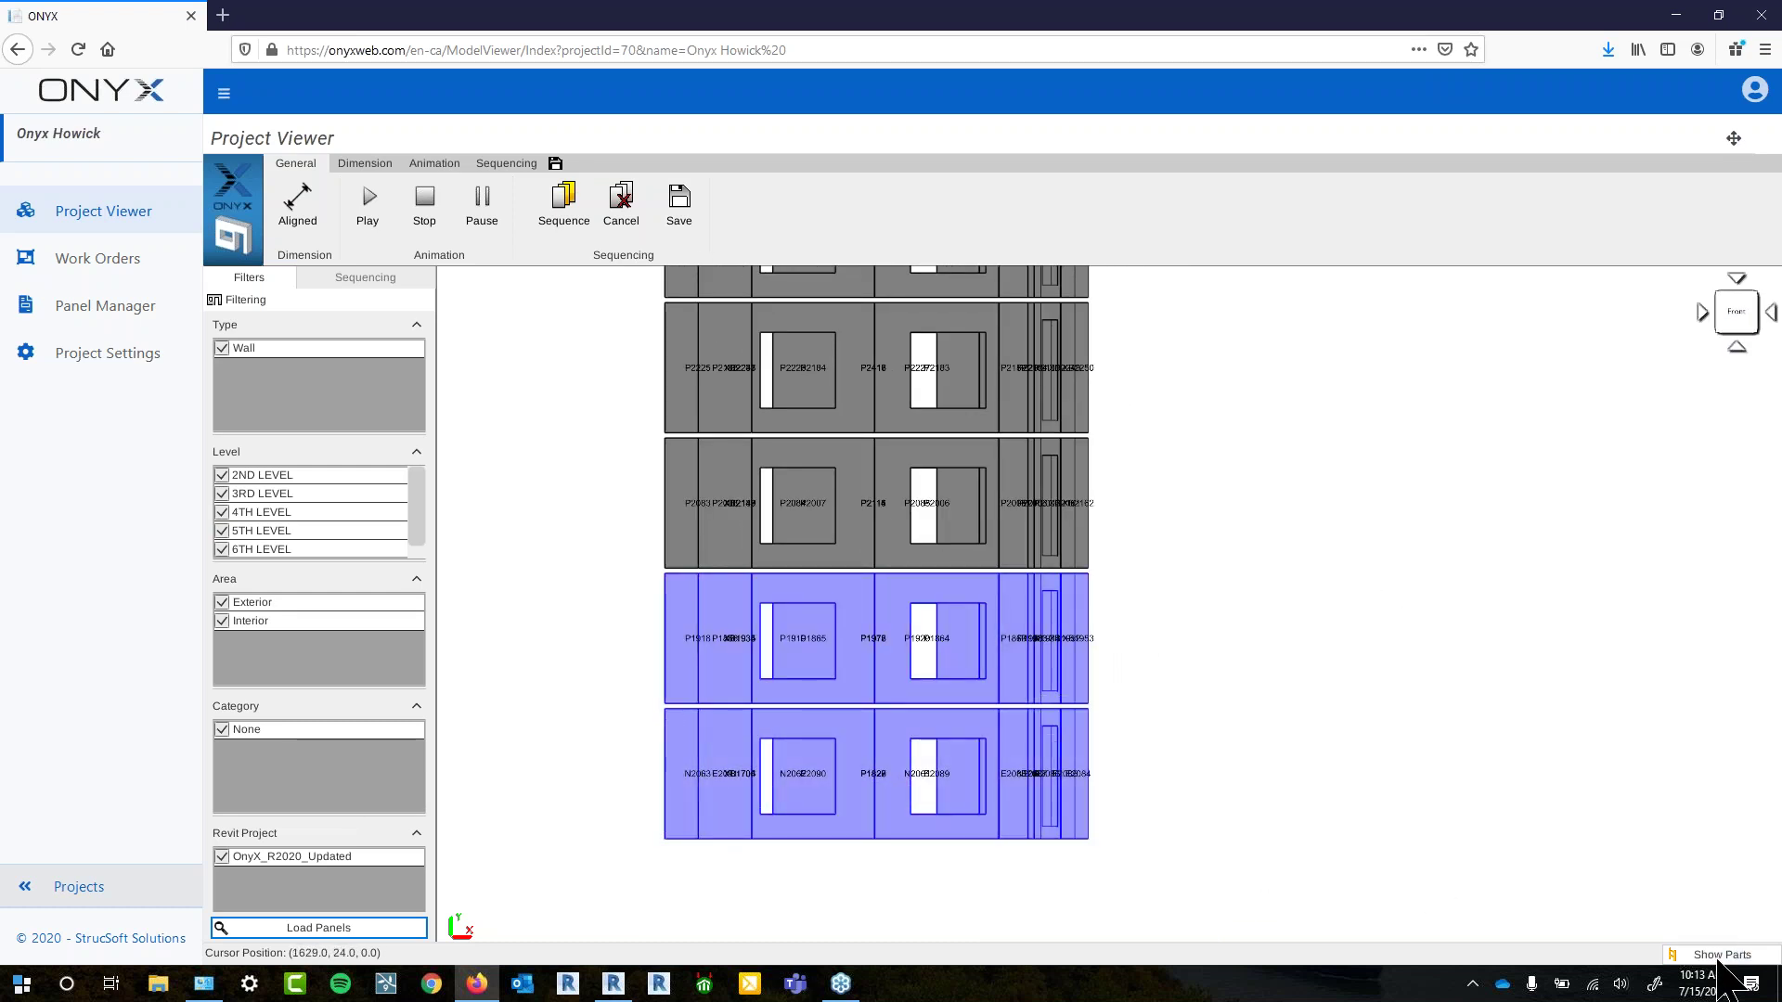
Show the individual framing parts of the selected panels on the two lowest storeys
mouse_move(1307, 819)
middle_down()
mouse_move(1356, 760)
mouse_move(1290, 810)
middle_up()
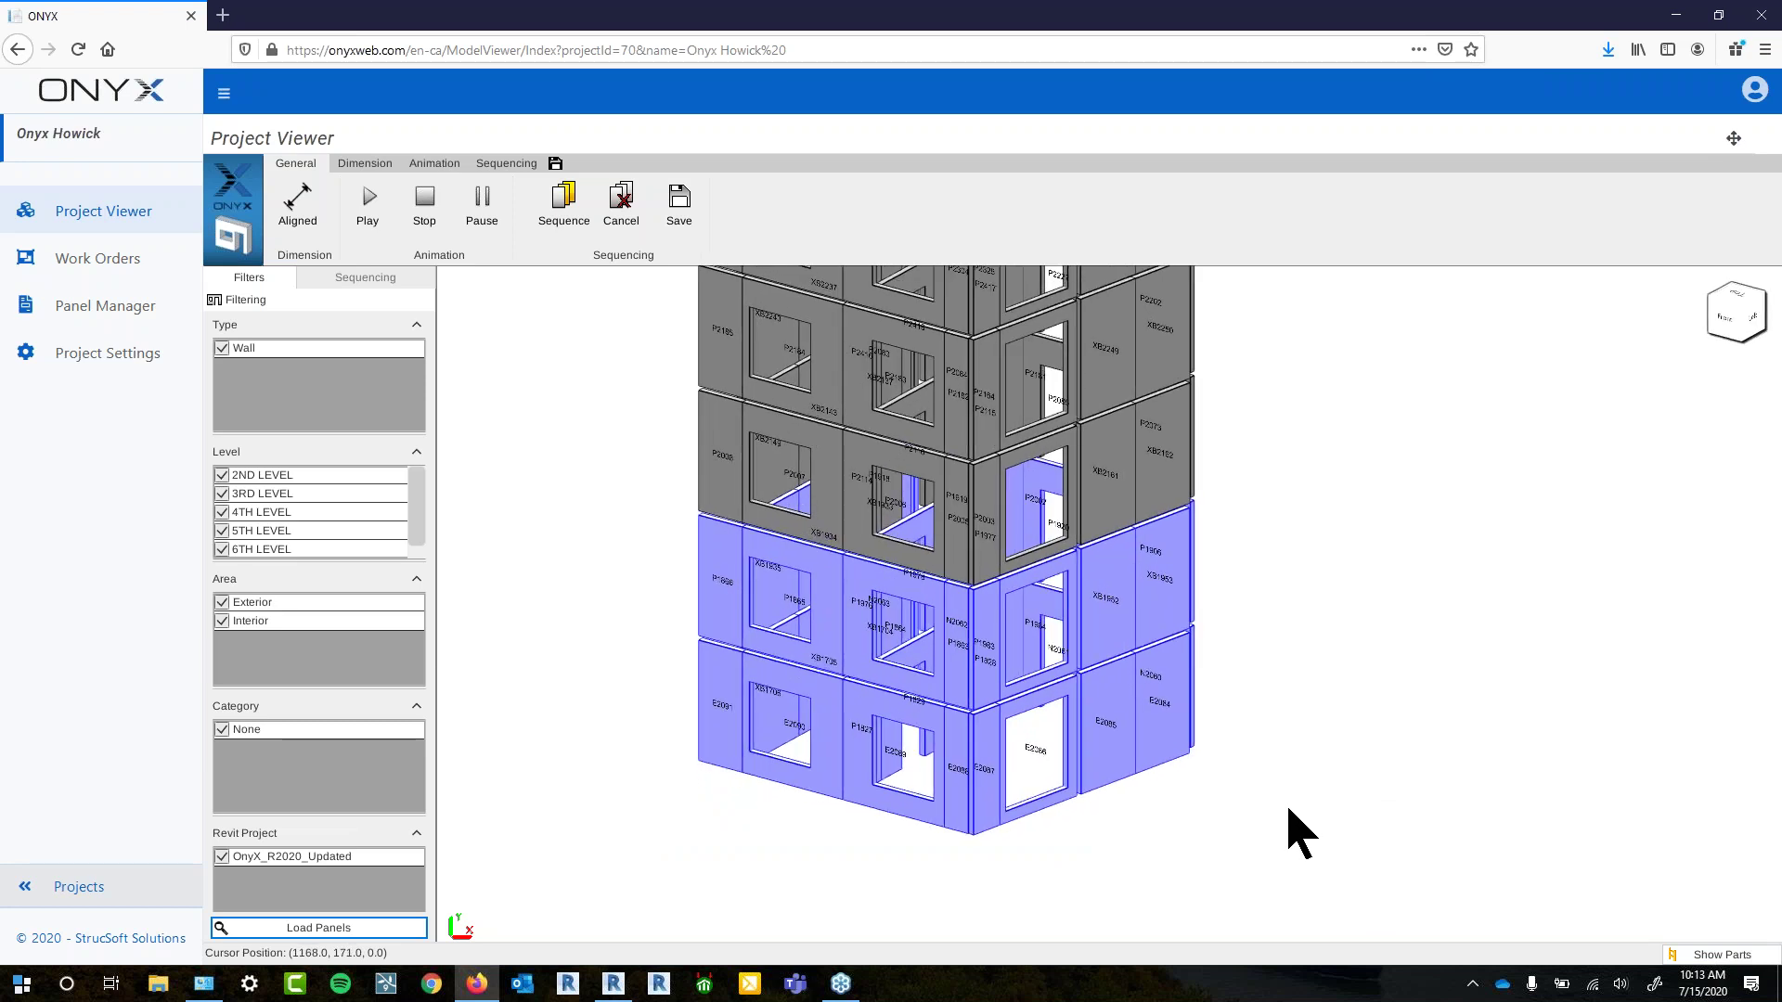
scroll(1134, 791, up, 2)
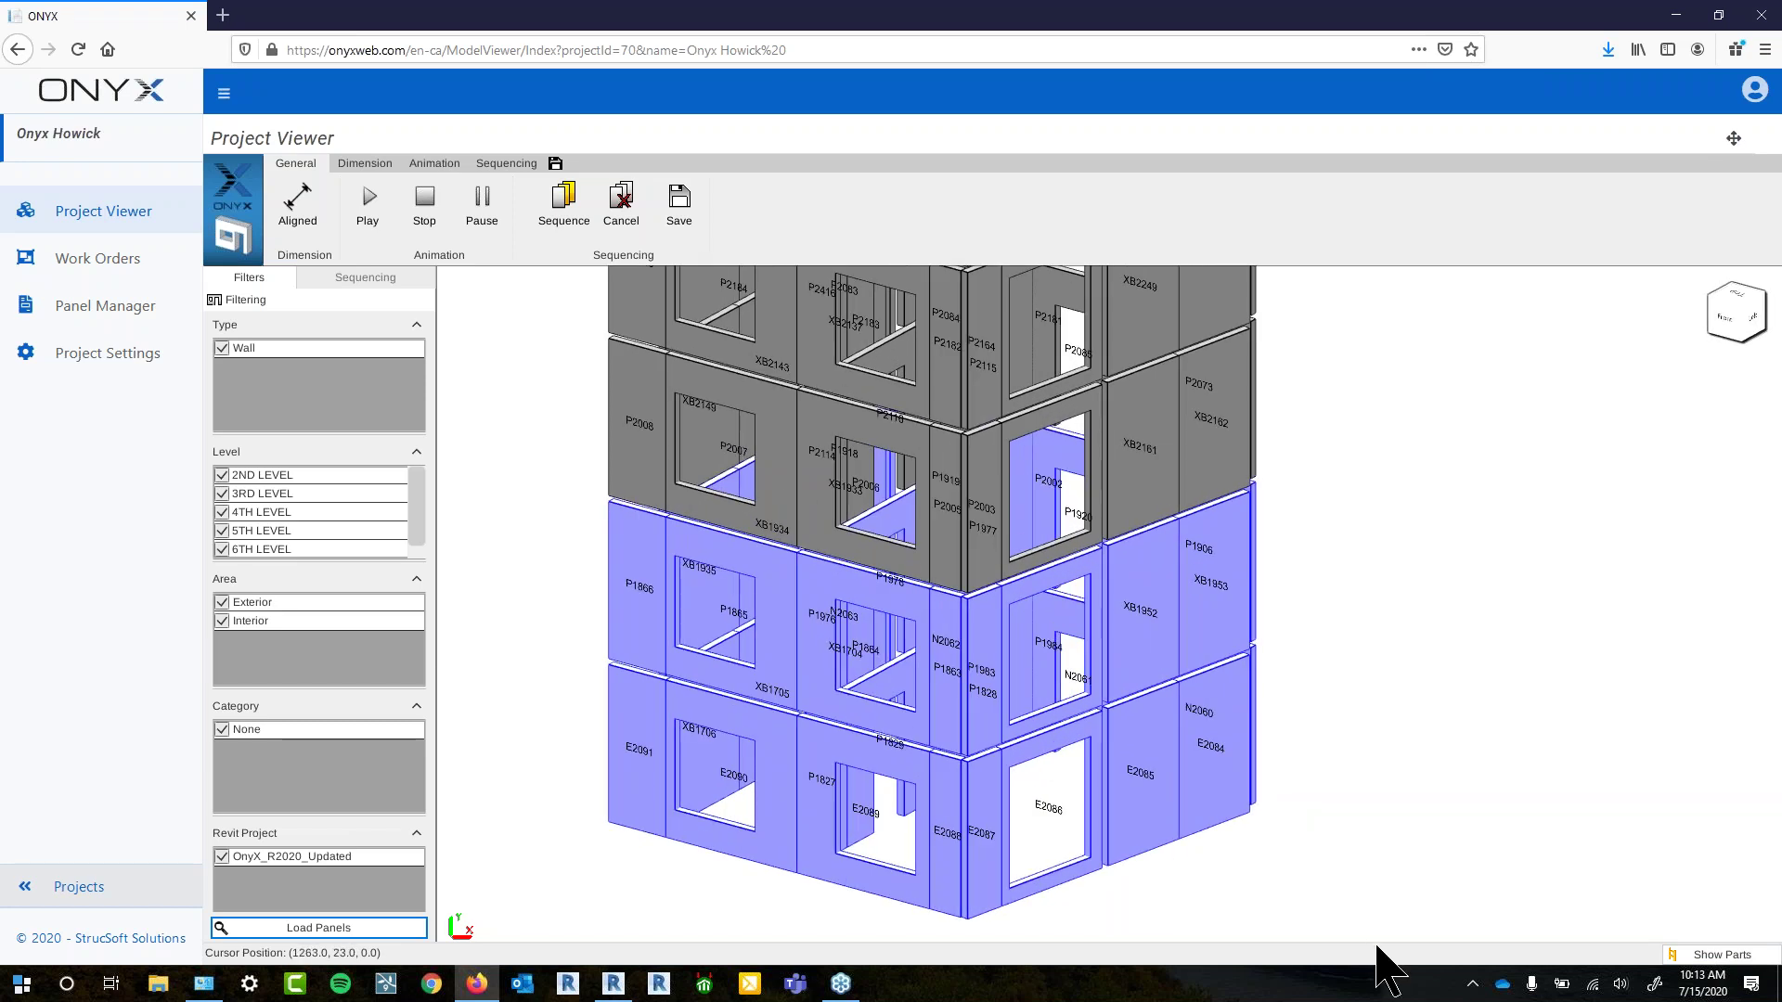
click(1741, 954)
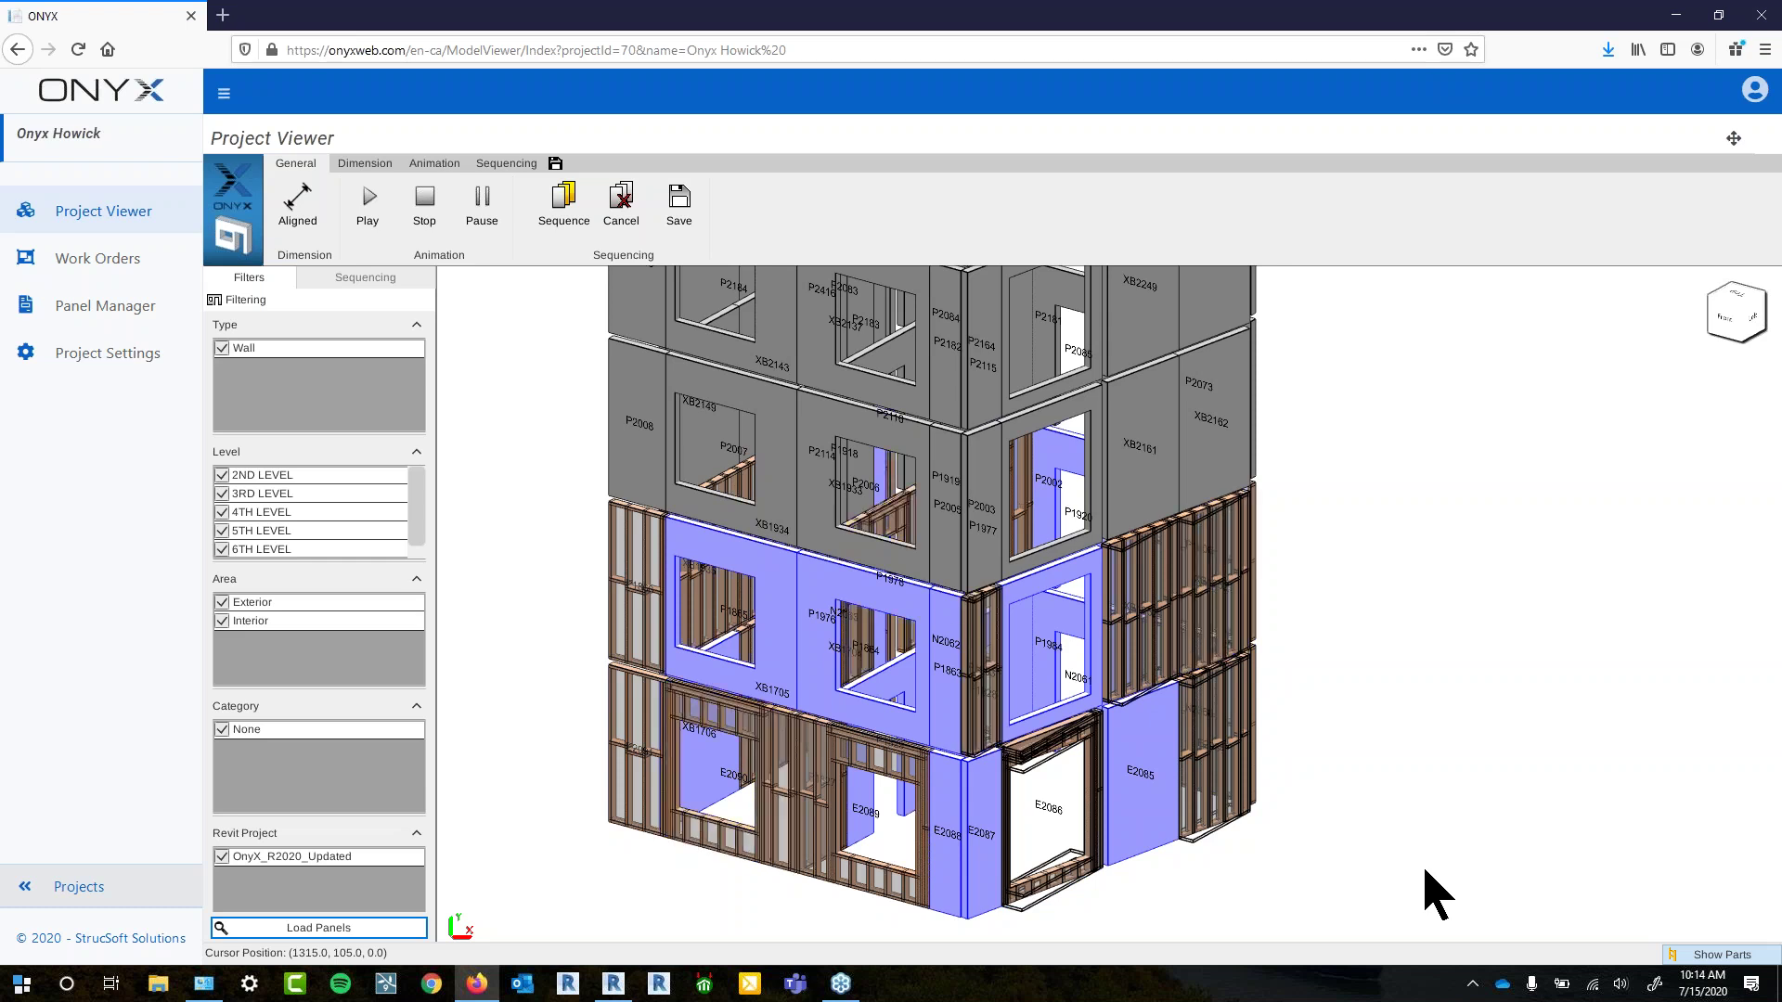
Examine the wall framing of the two lowest storeys from the building's side, up close and as a whole
drag(788, 923, 1249, 882)
middle_drag(1254, 805, 1262, 679)
scroll(903, 750, up, 2)
scroll(805, 751, up, 1)
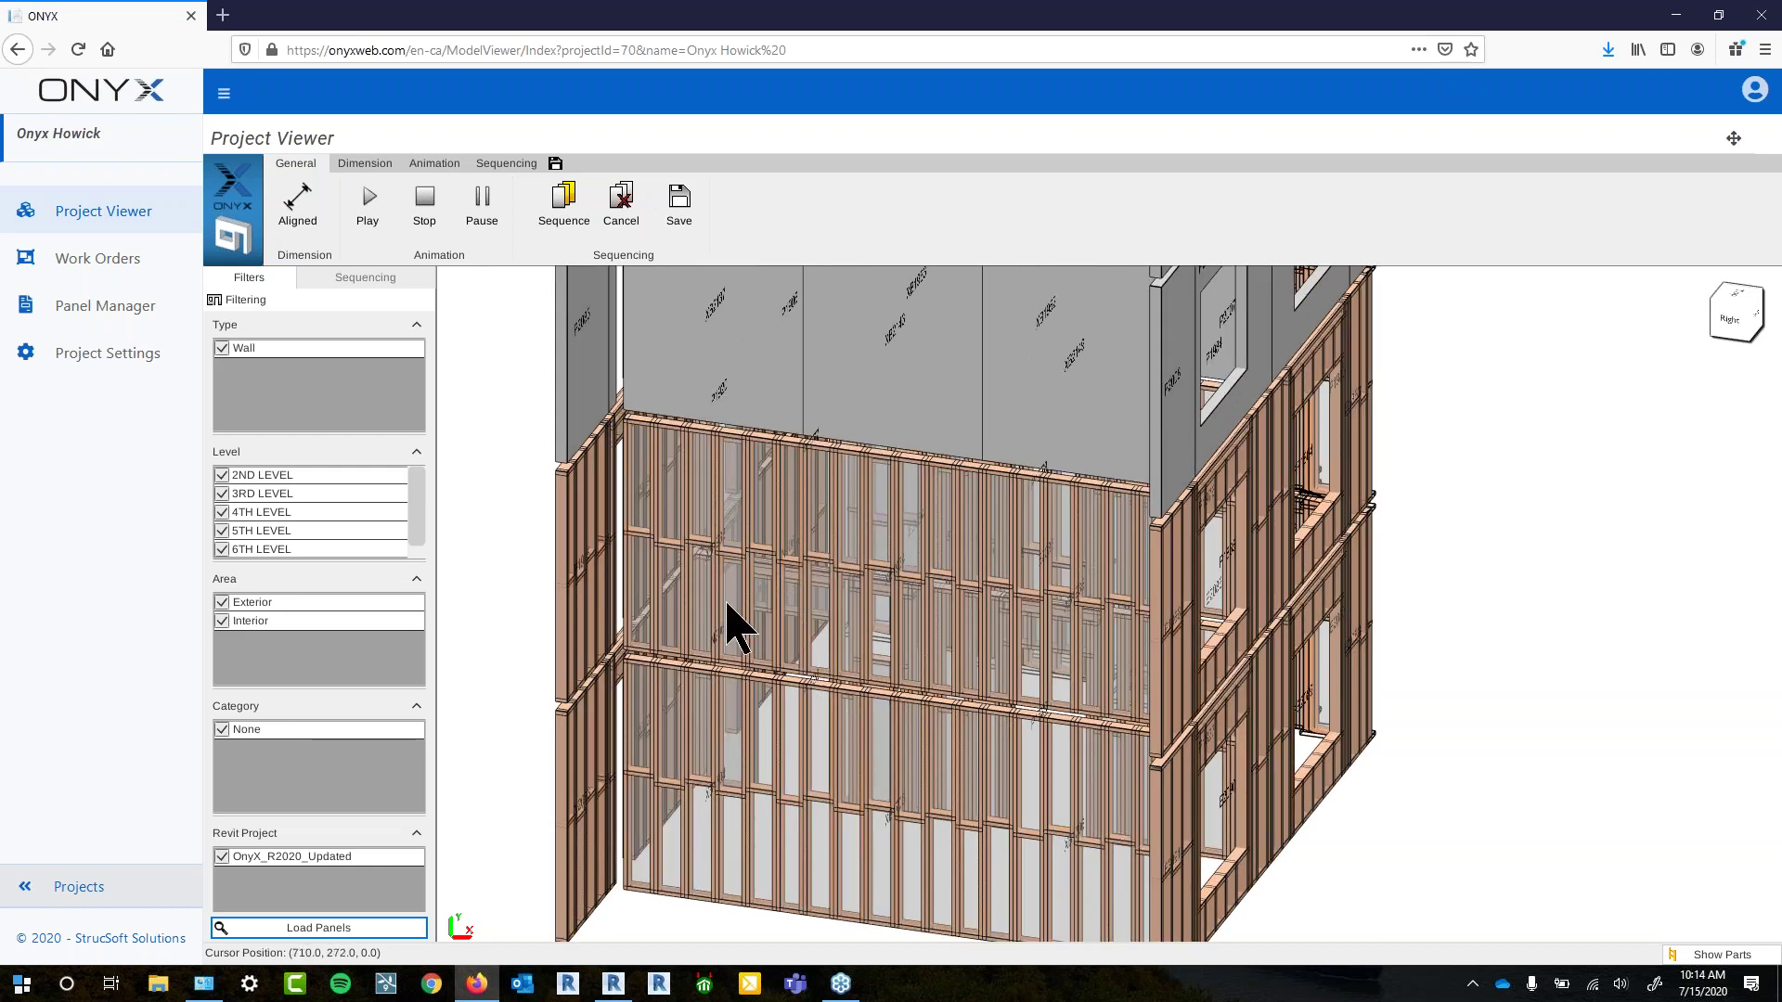
middle_drag(1133, 795, 1133, 637)
scroll(1080, 761, up, 1)
scroll(1081, 745, up, 3)
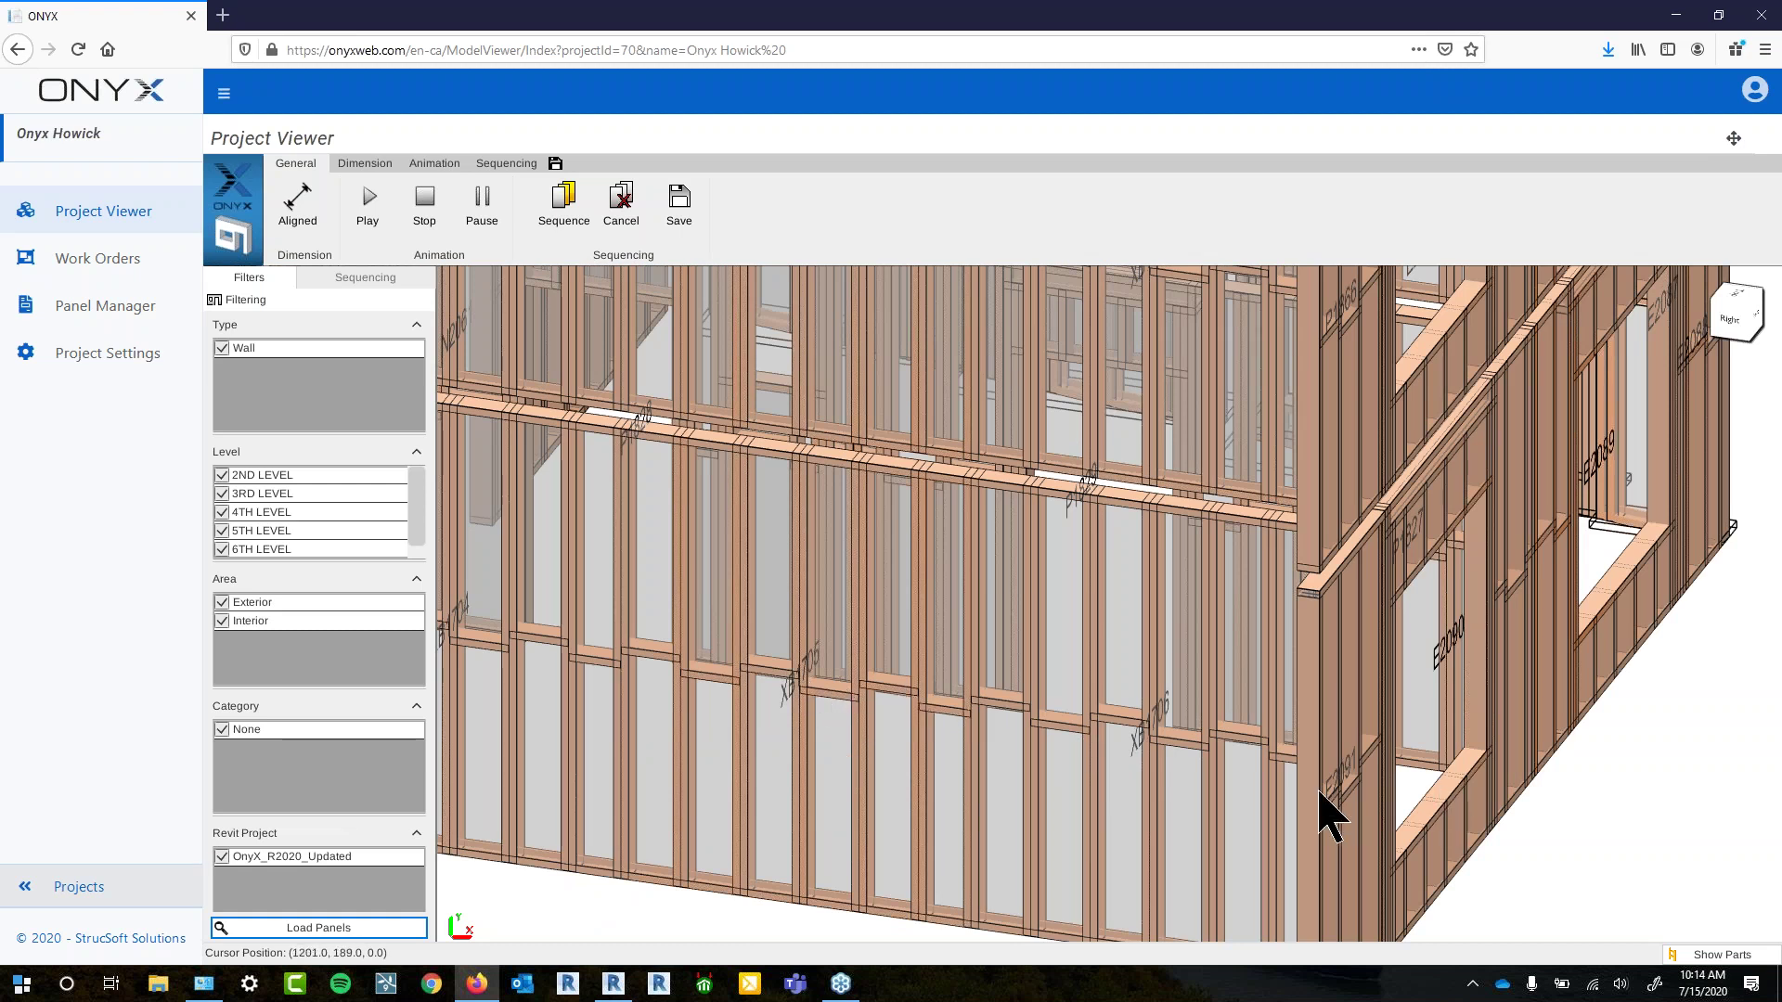
scroll(1320, 793, down, 2)
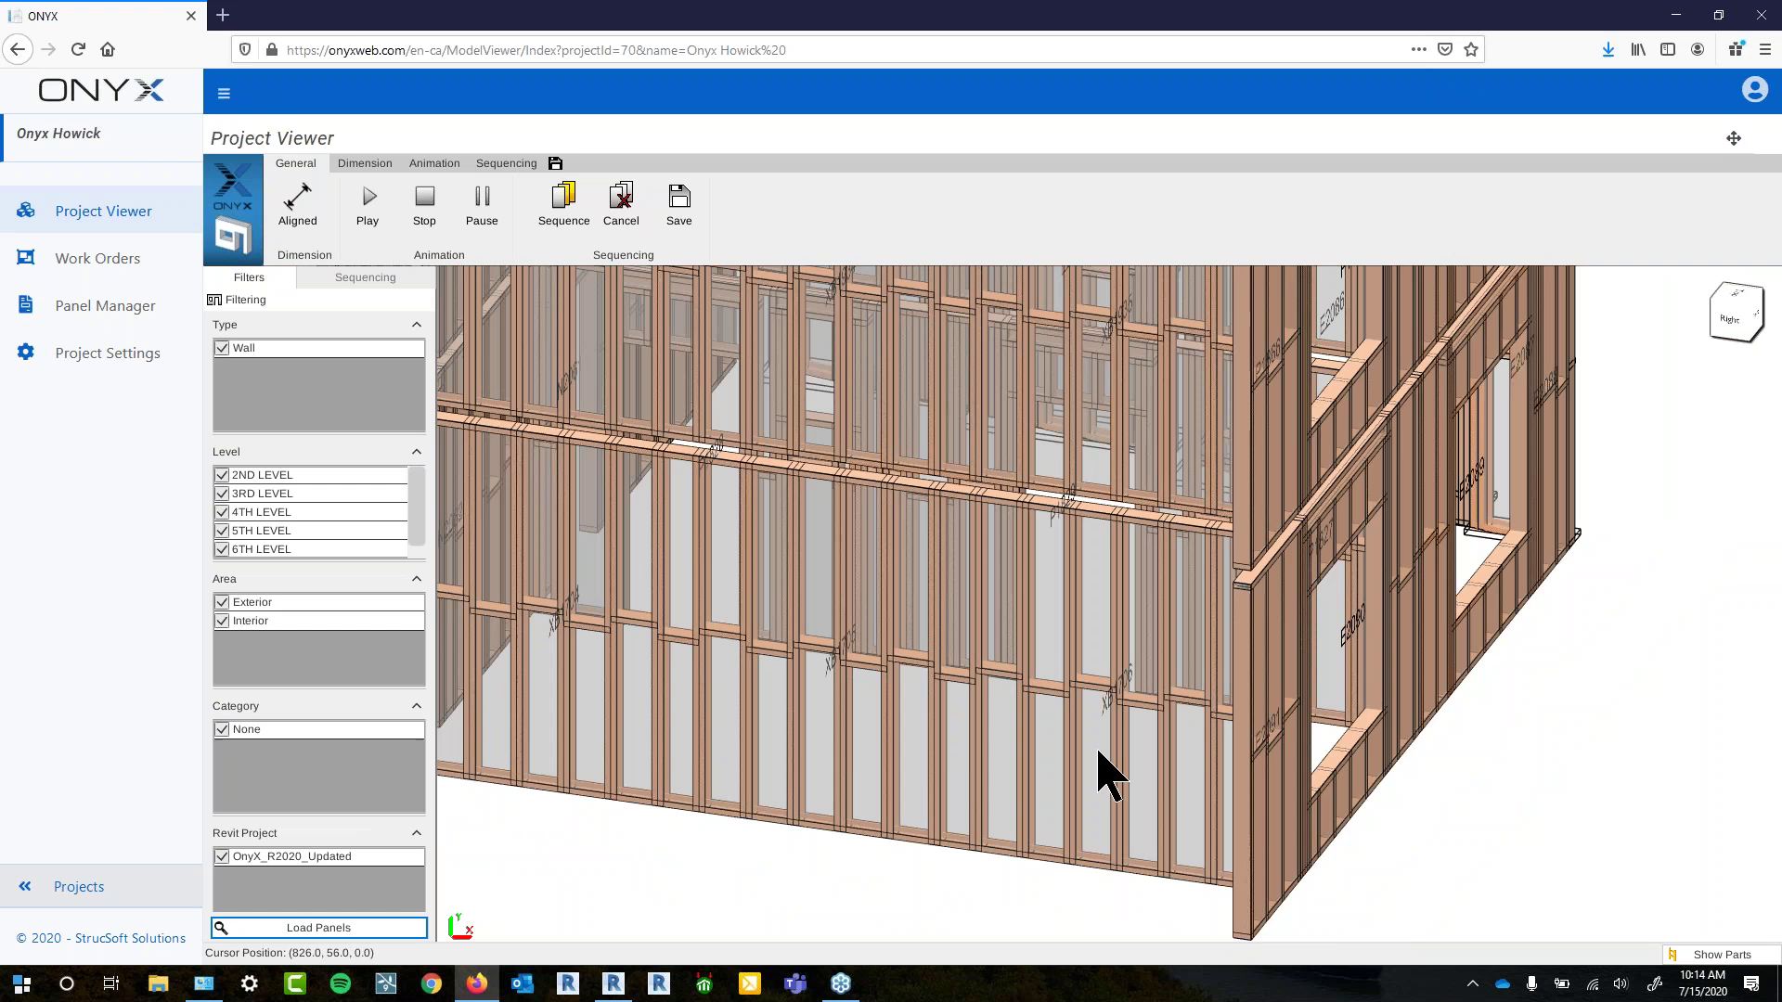
scroll(1491, 783, down, 3)
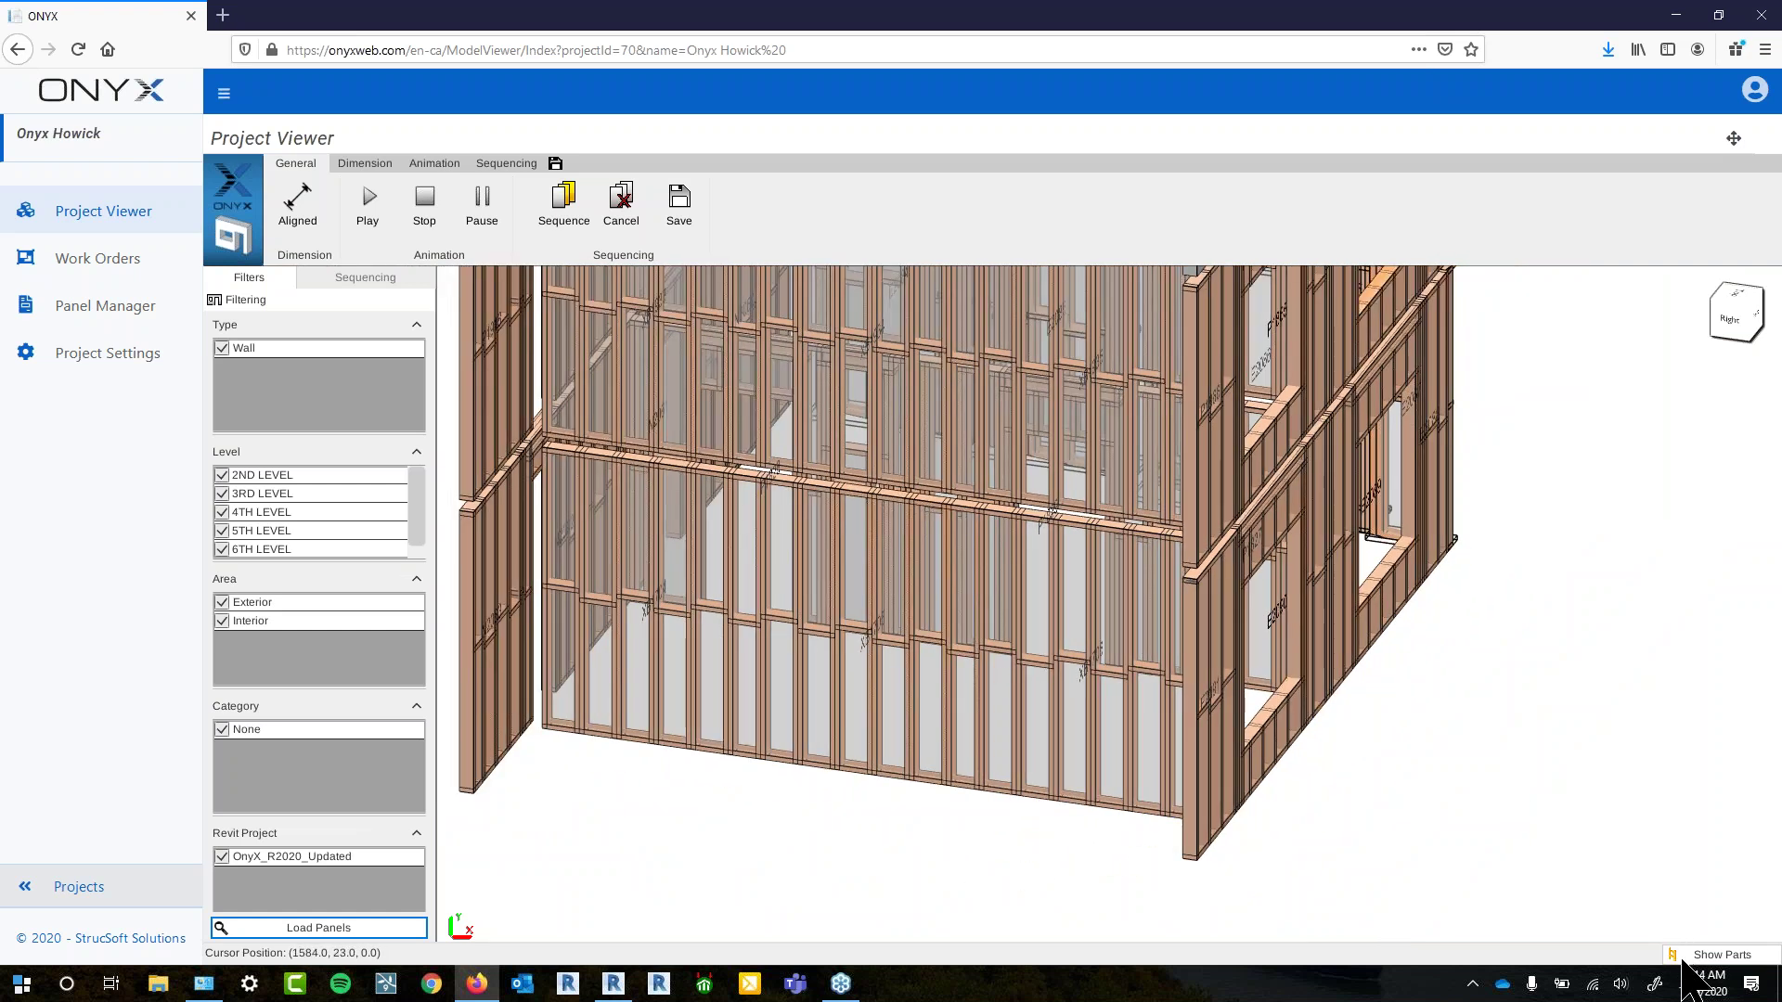
scroll(1619, 803, down, 1)
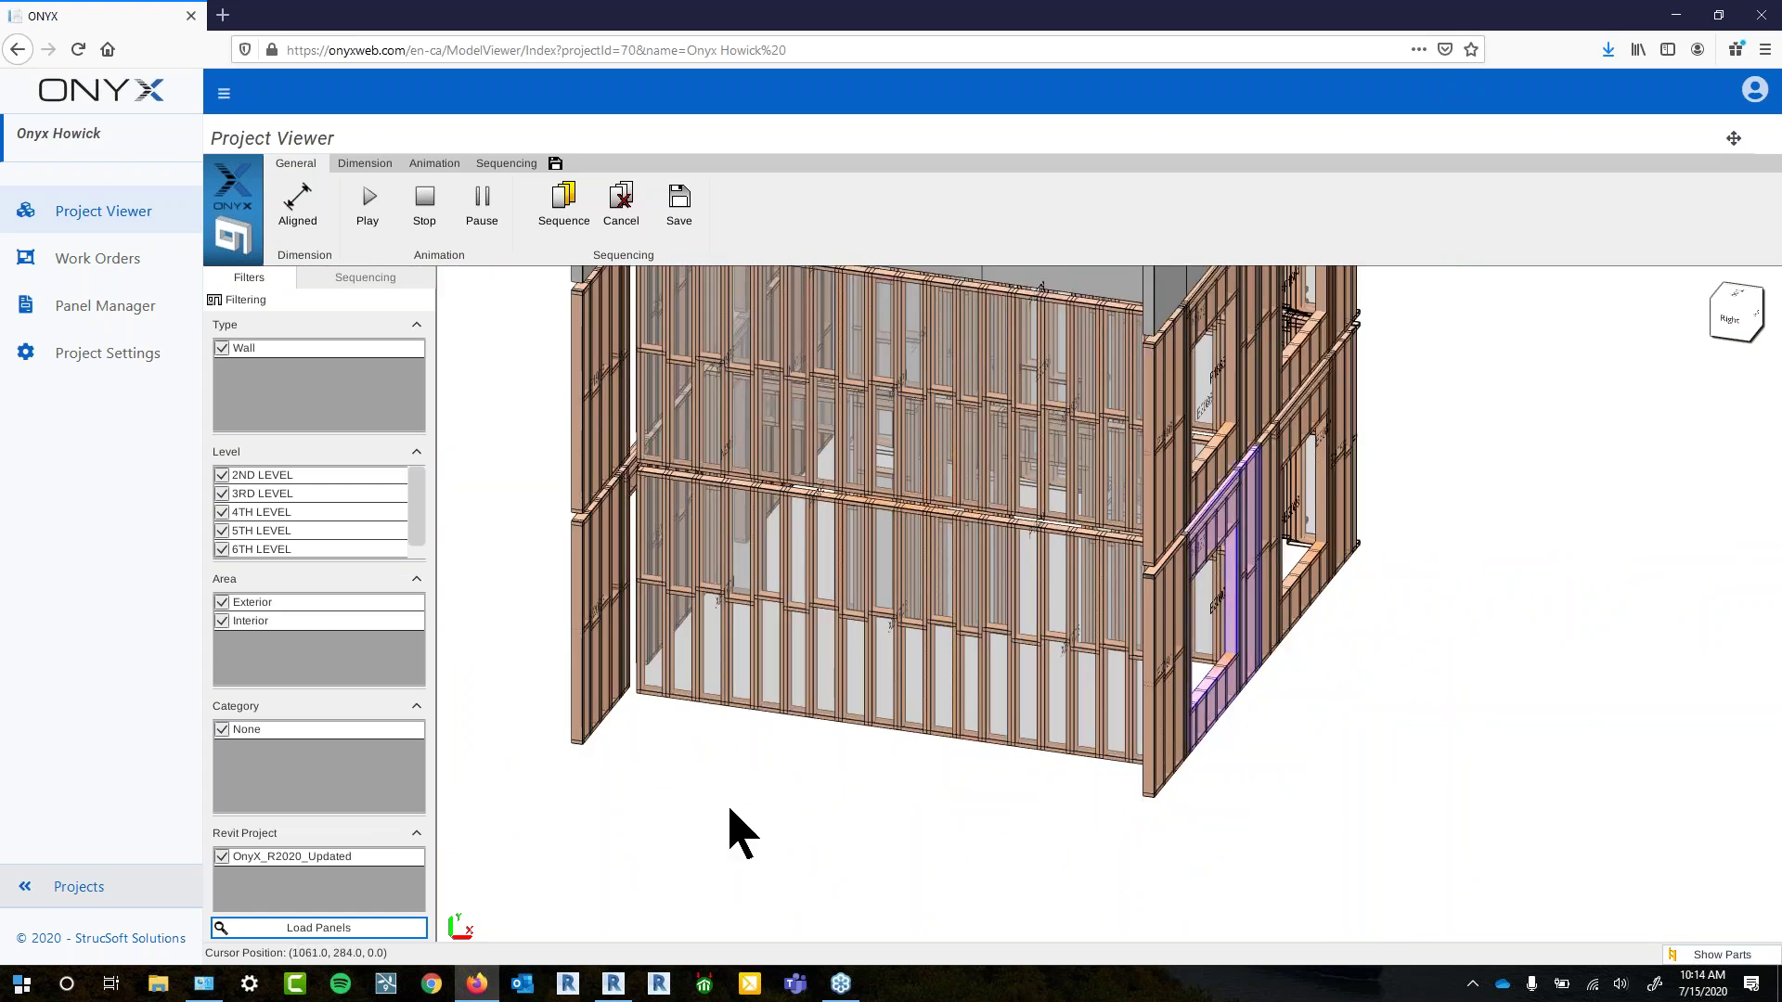
Open the Onyx Beck project in the Project Viewer and load its panels with all filters enabled
click(67, 889)
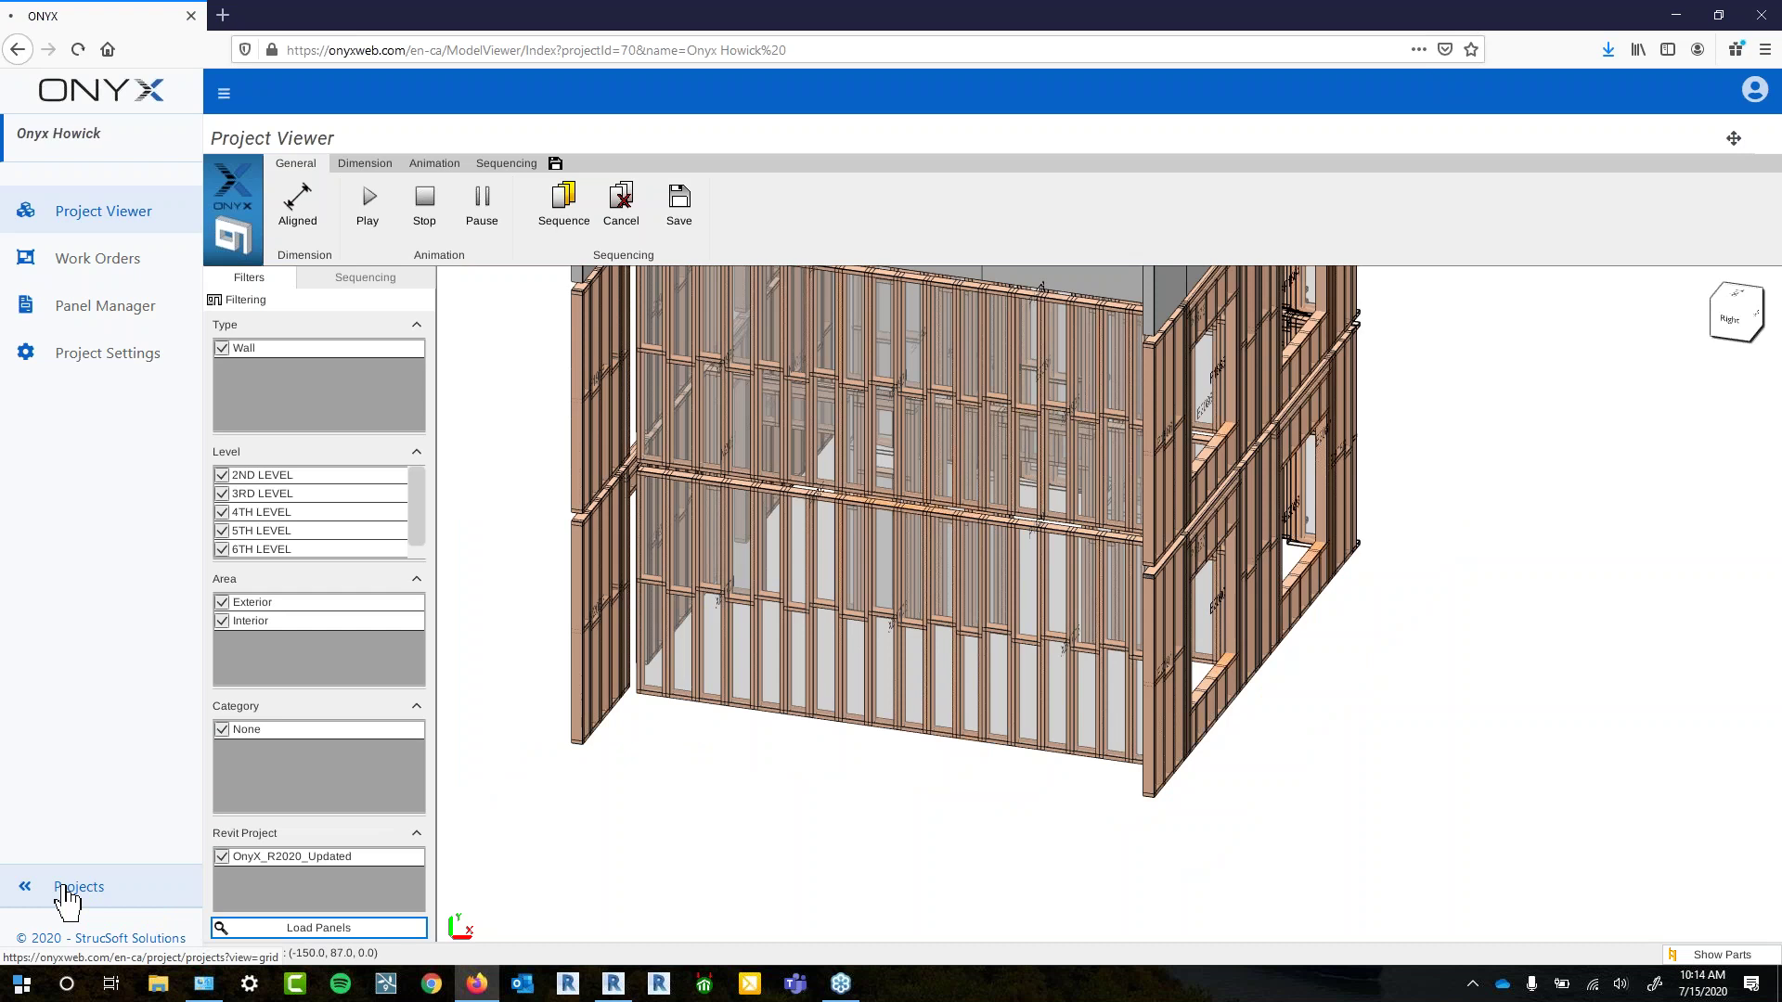
click(718, 311)
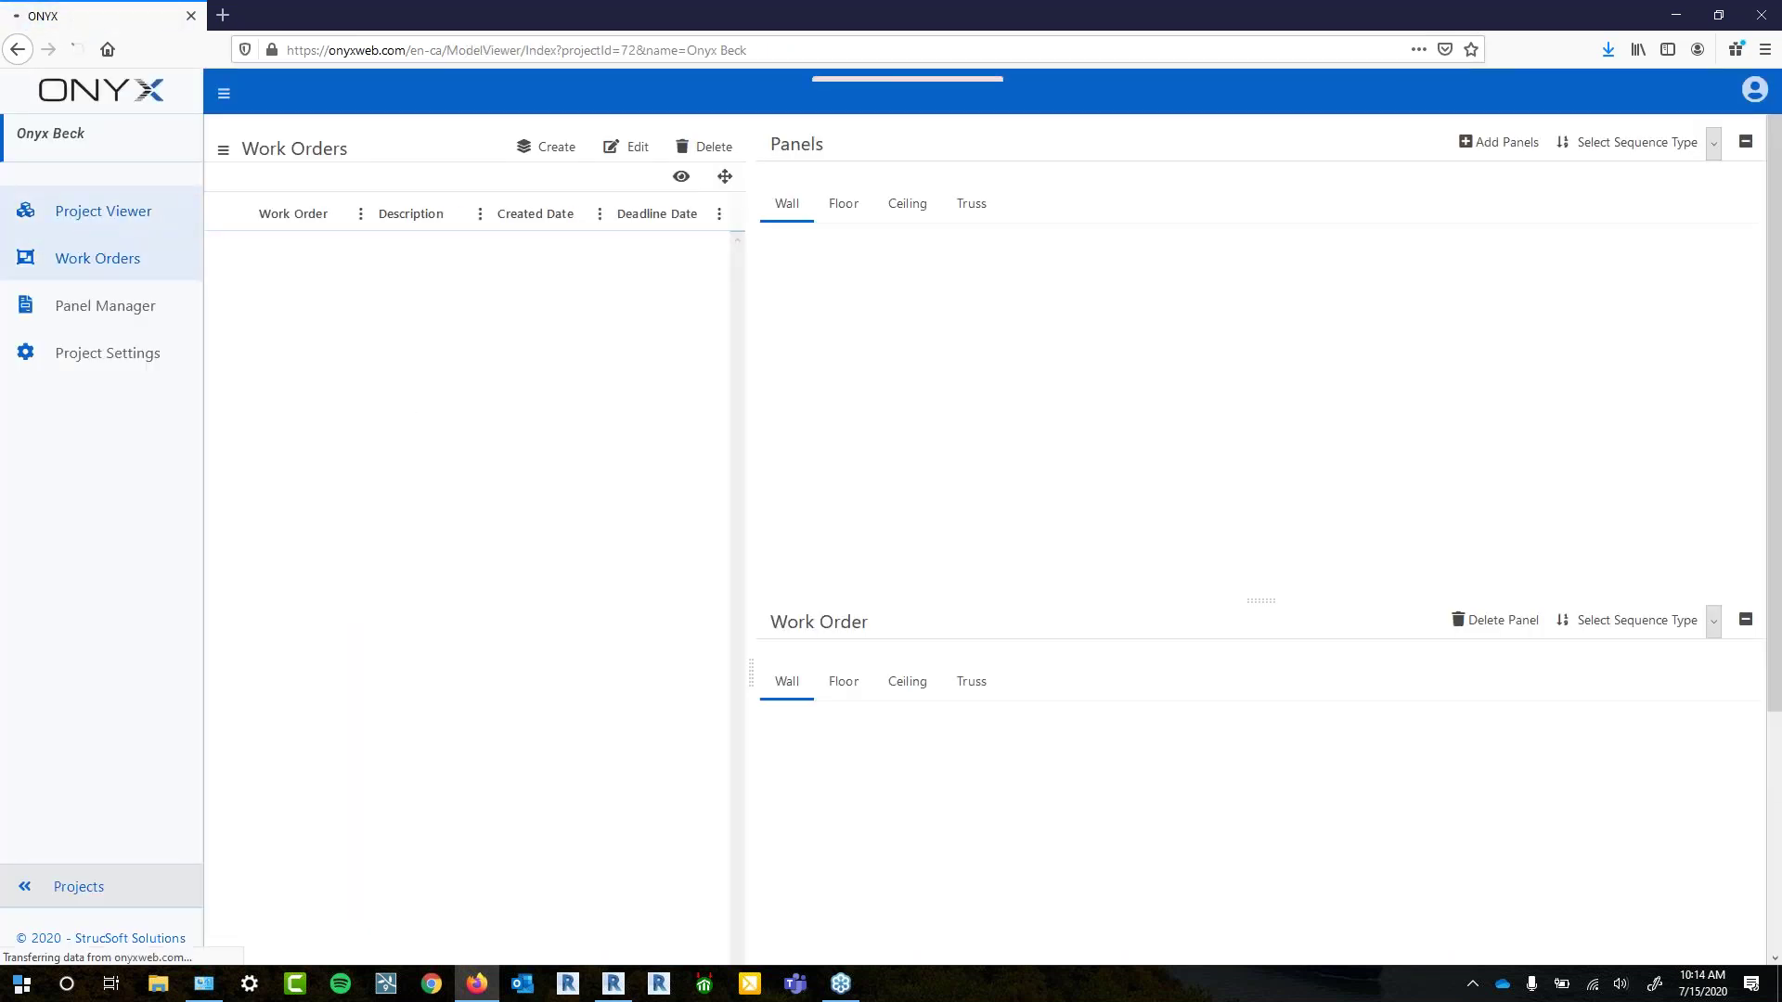
click(91, 216)
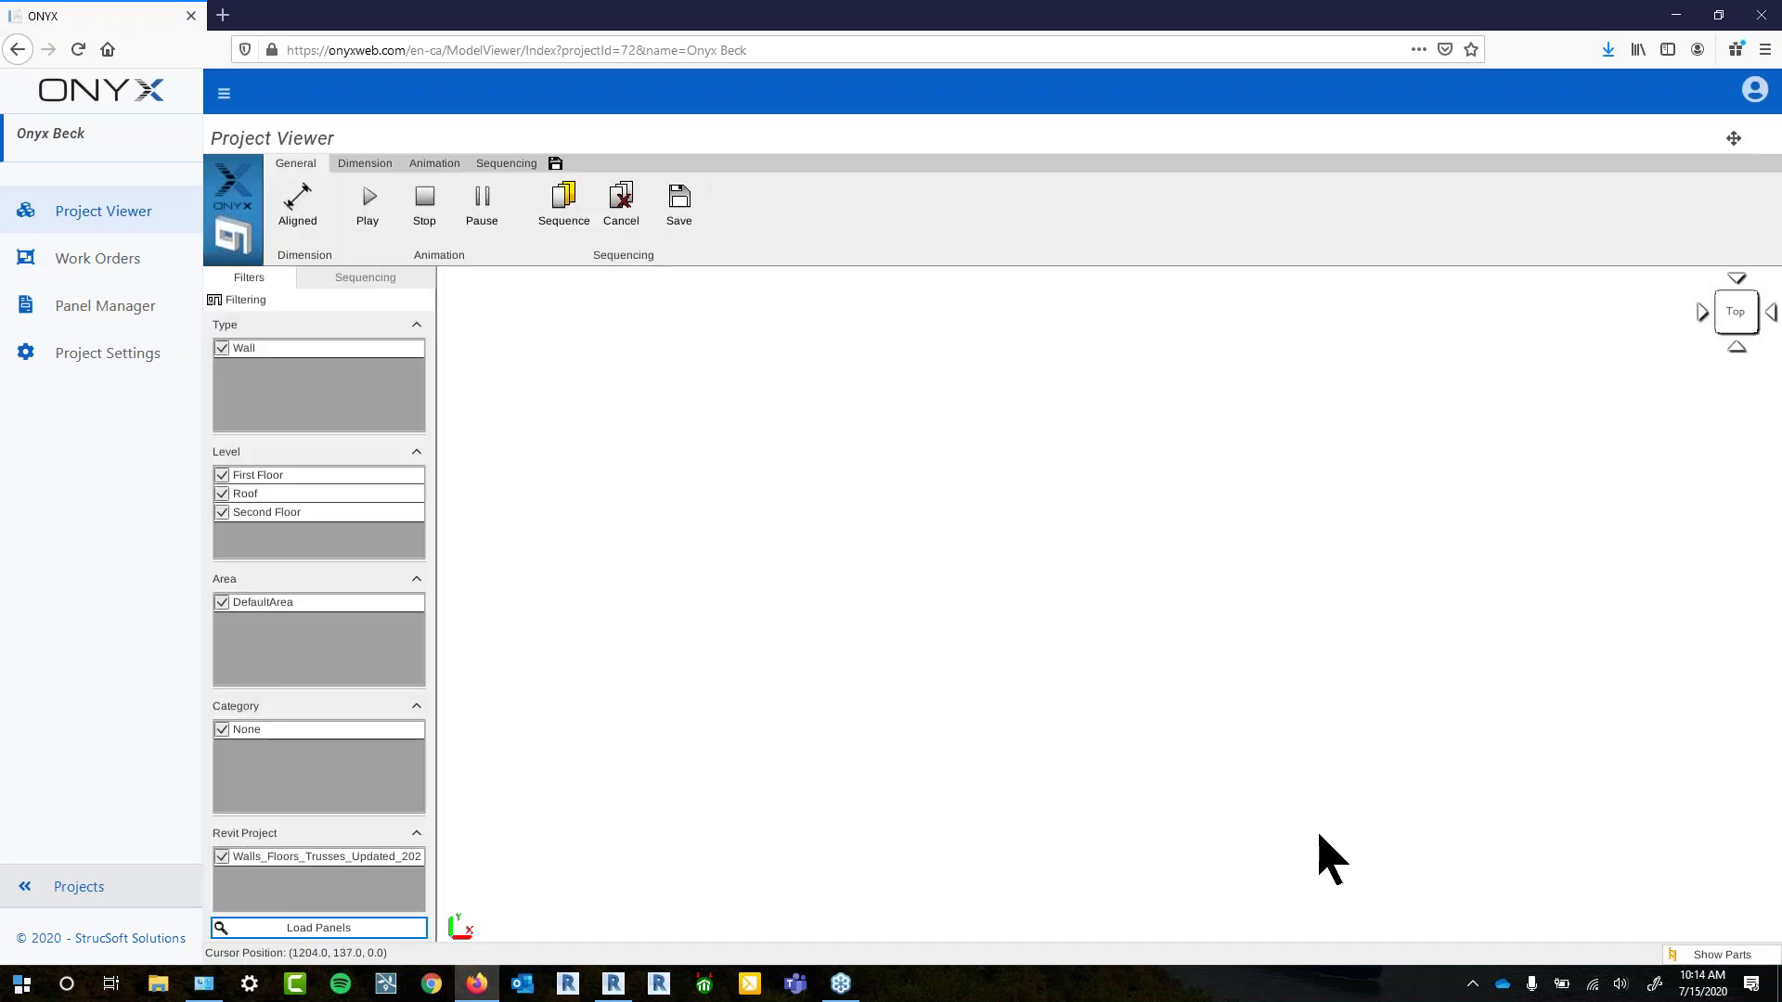
click(318, 928)
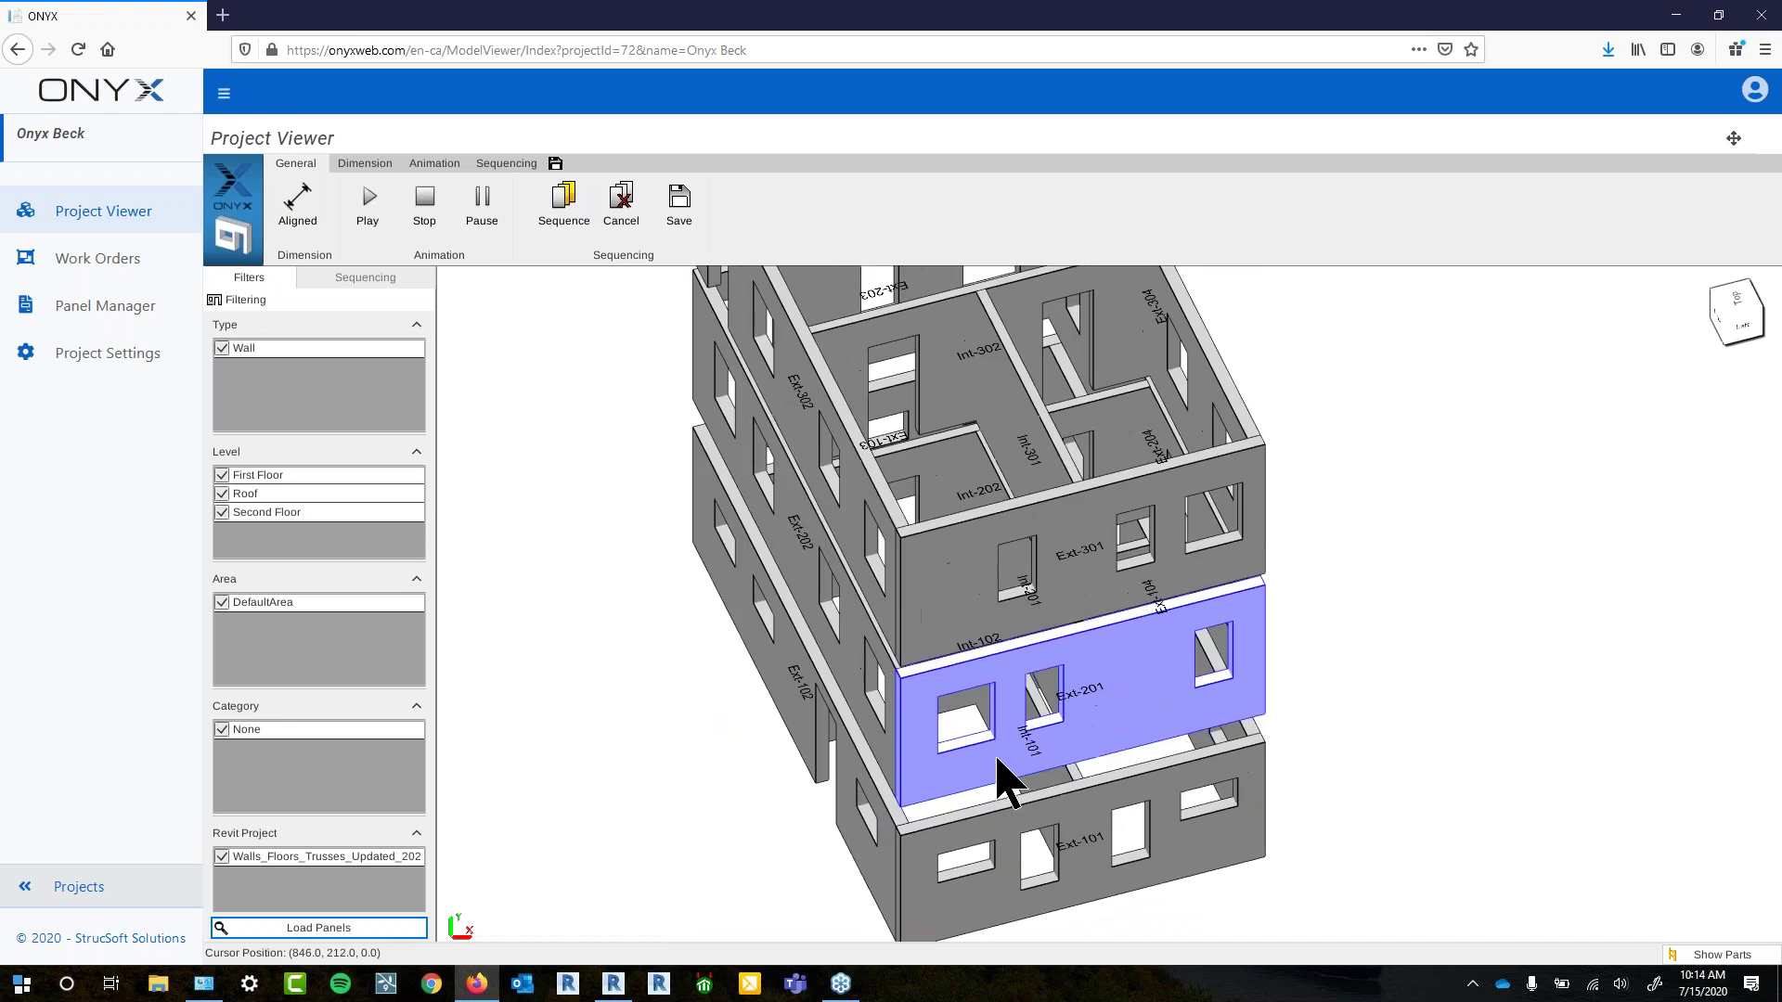
Select all wall panels of the building and show their individual framing parts
drag(607, 337, 1355, 896)
click(1743, 954)
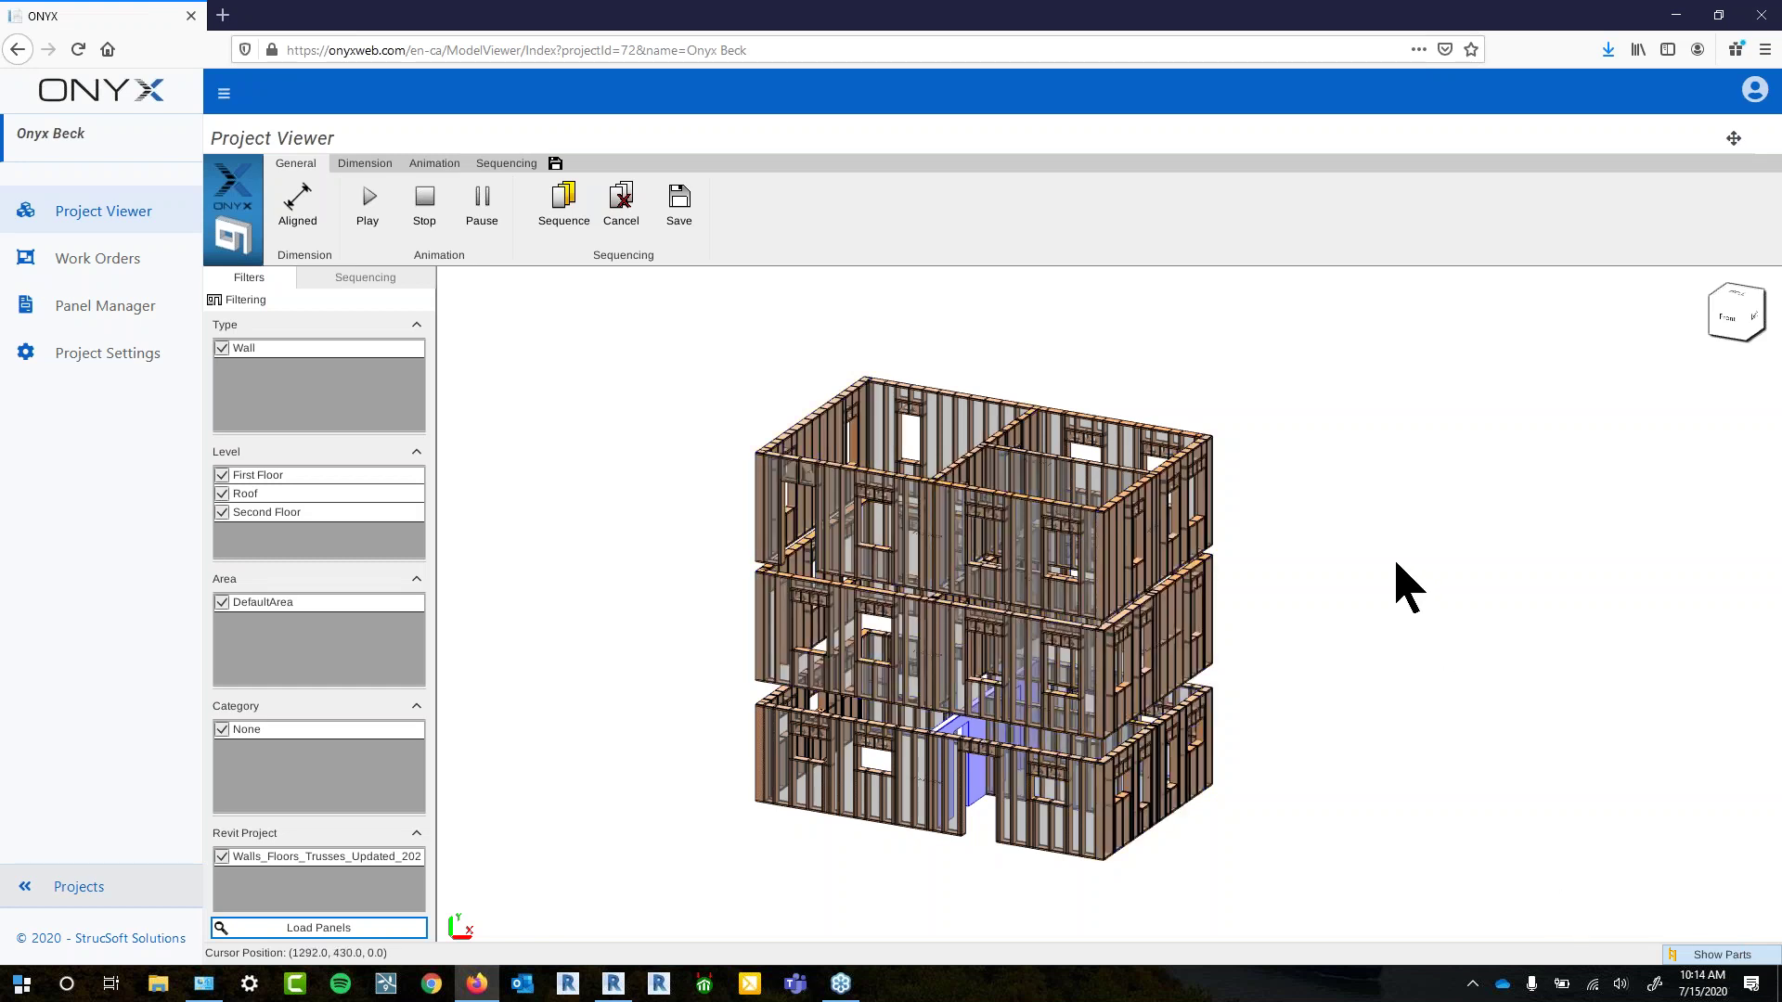
middle_drag(1396, 563, 1205, 636)
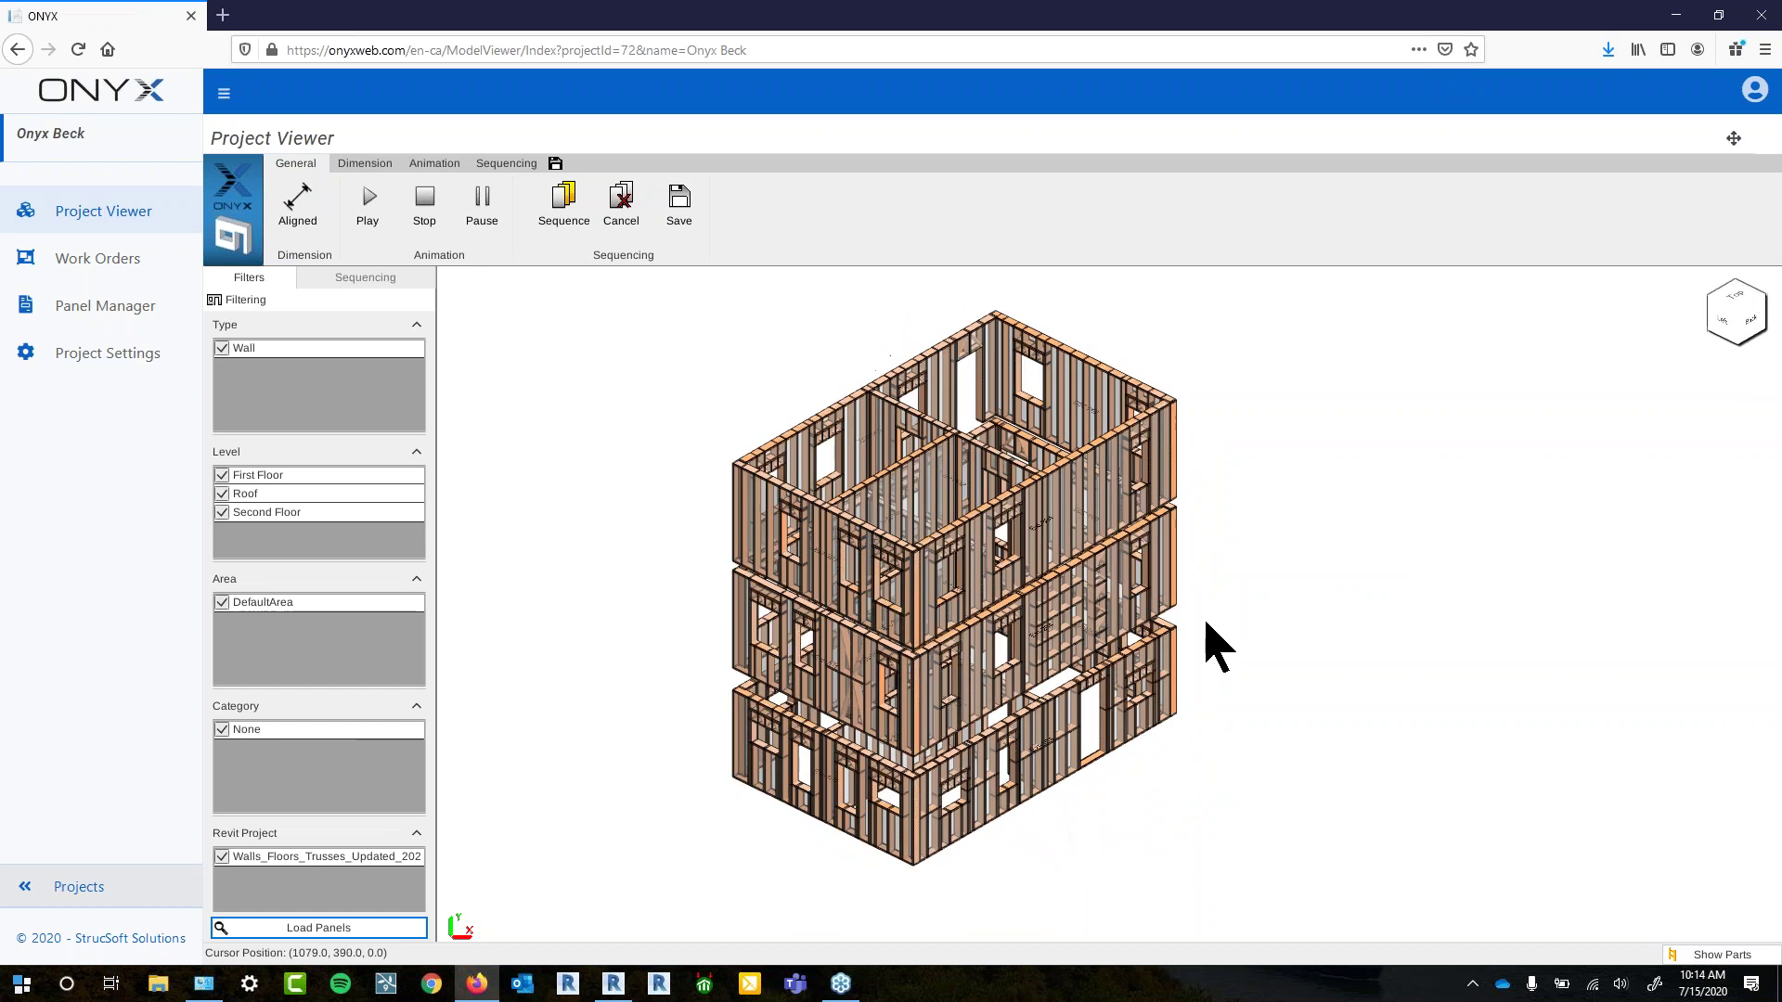
scroll(987, 877, up, 4)
middle_drag(1300, 855, 1339, 771)
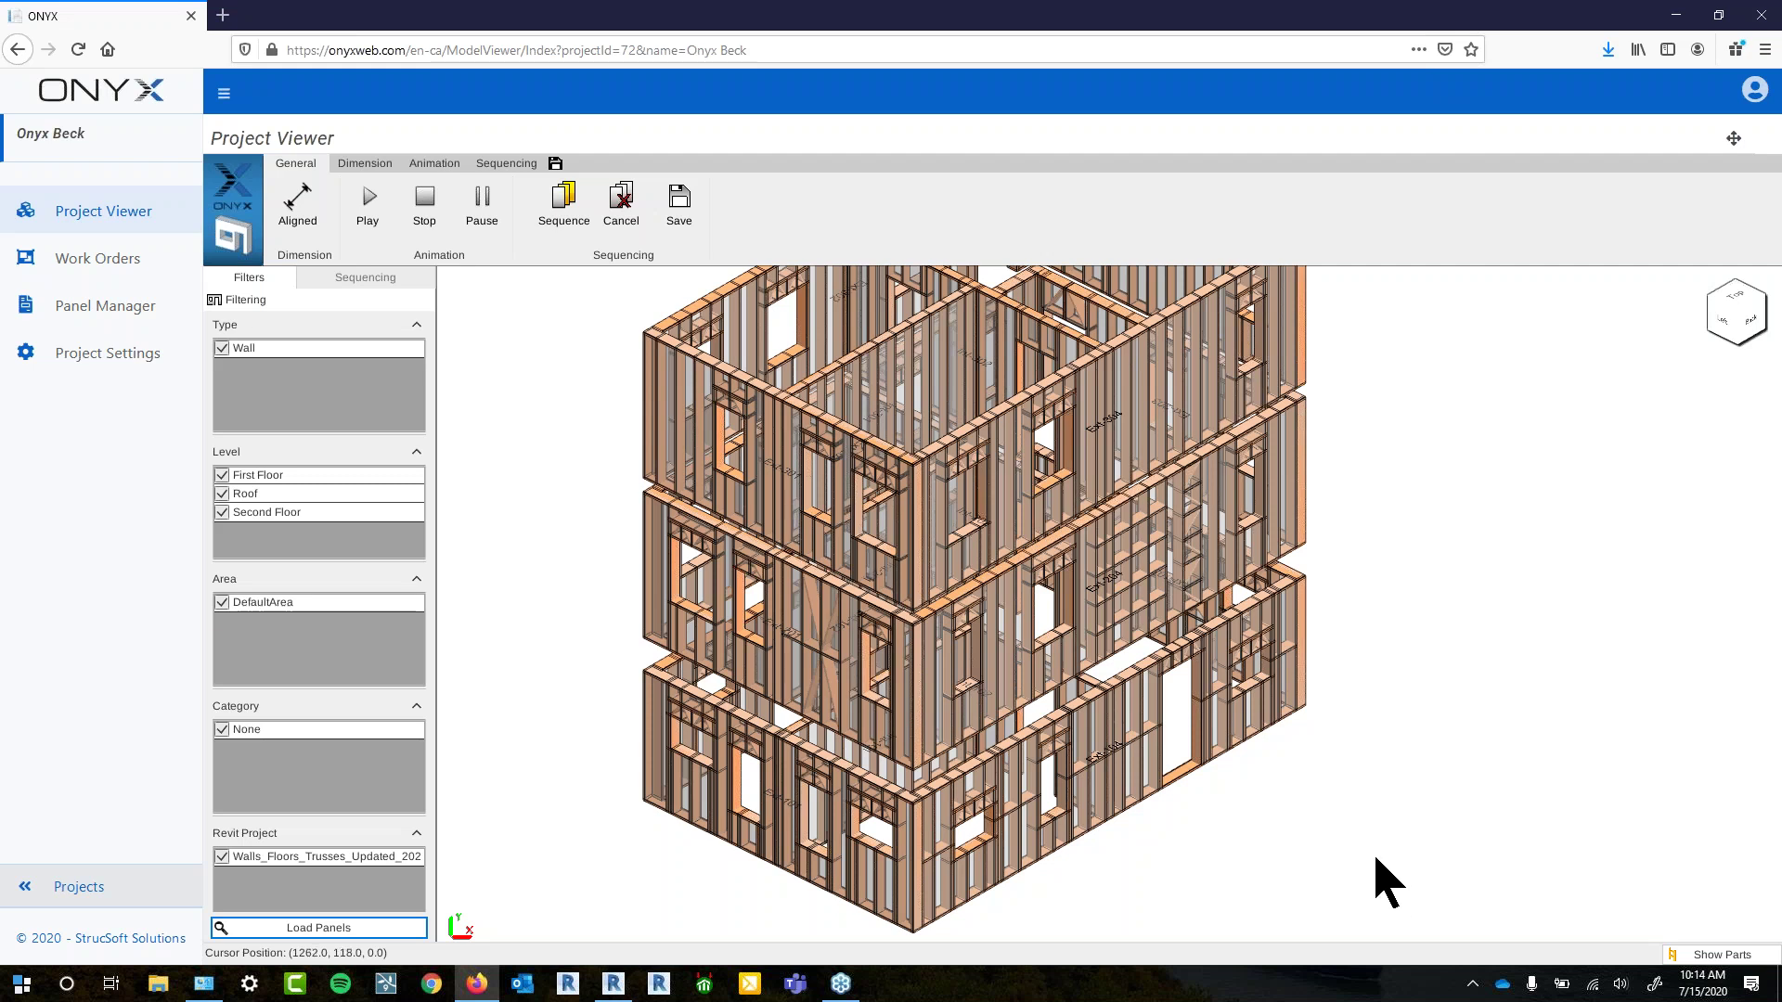
click(1005, 782)
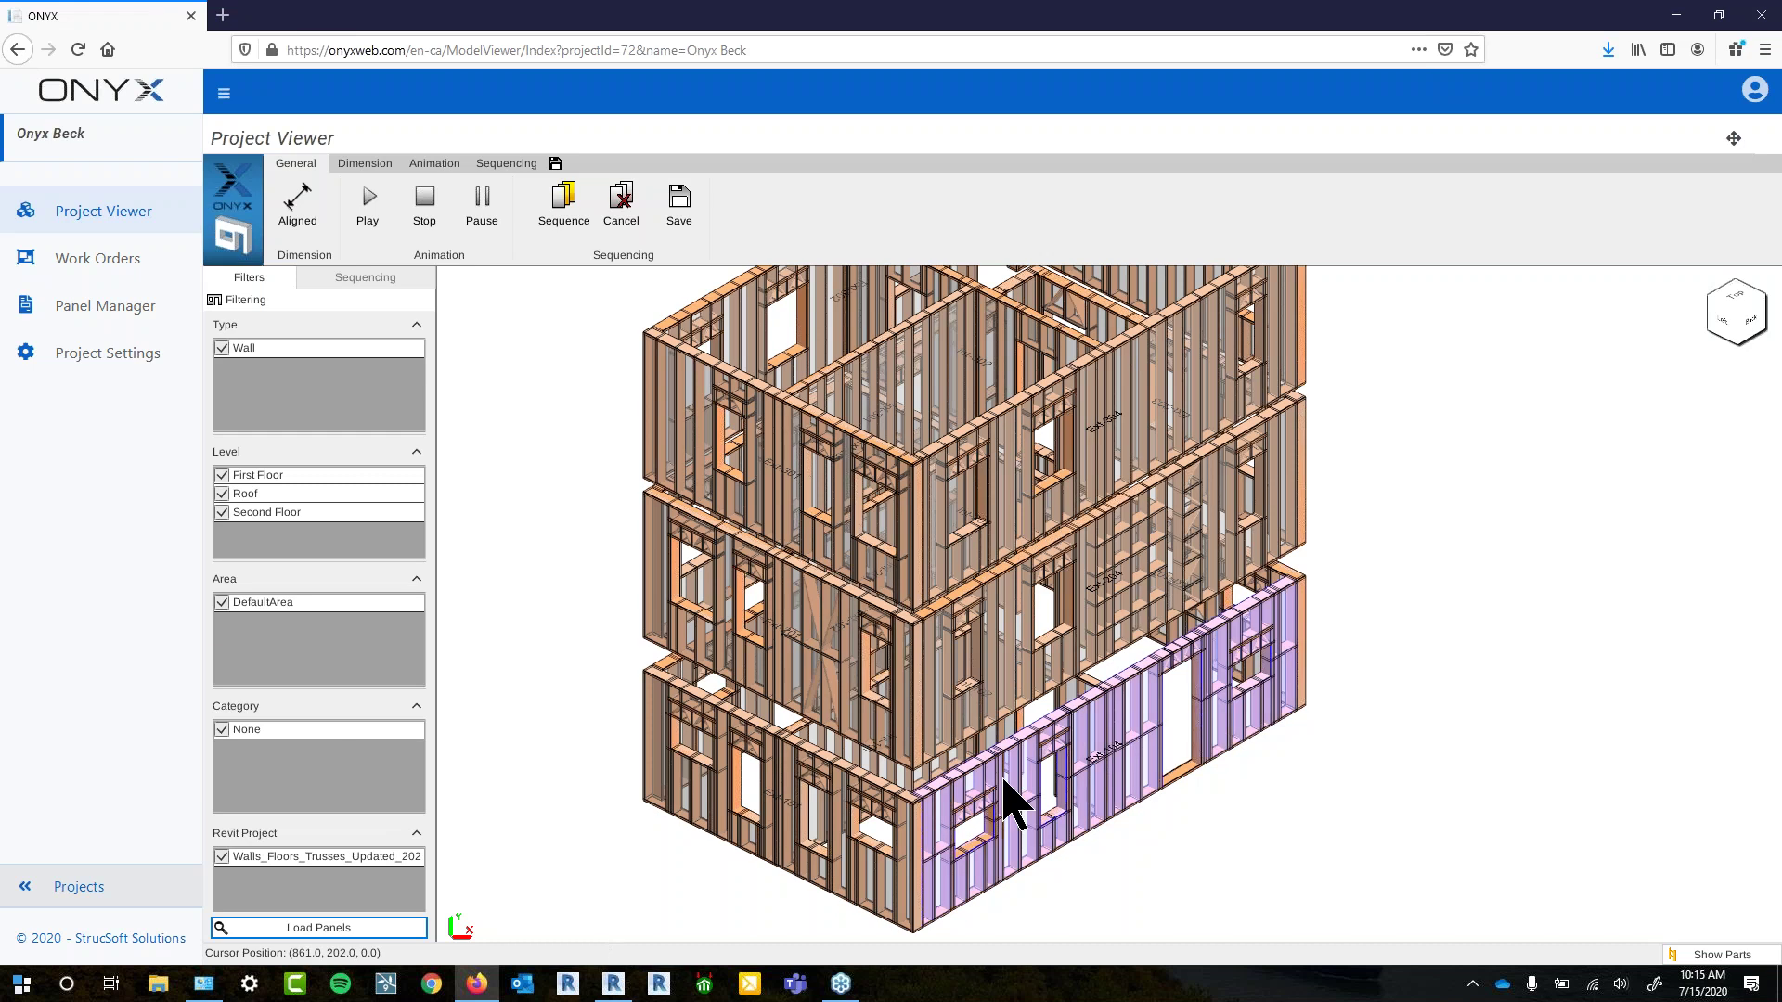
Start a Stacking sequence and add the lowest-storey exterior panels Ext-101 and Ext-104 in that order
click(362, 279)
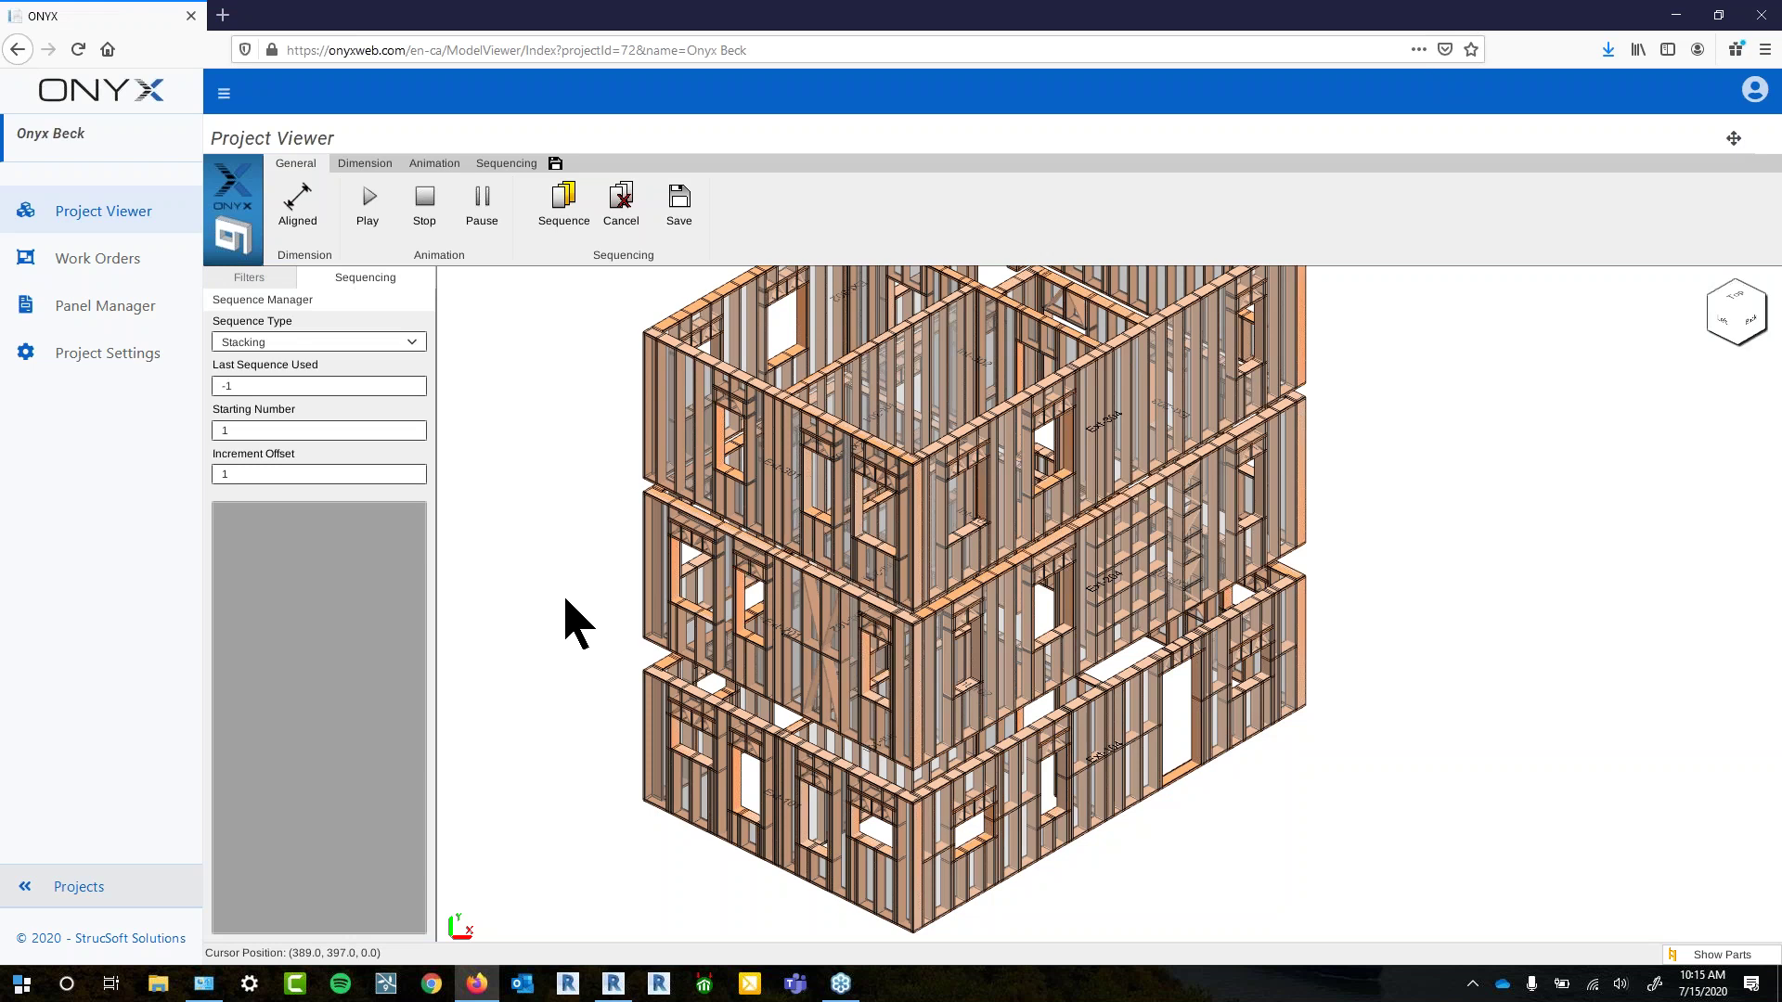
click(566, 202)
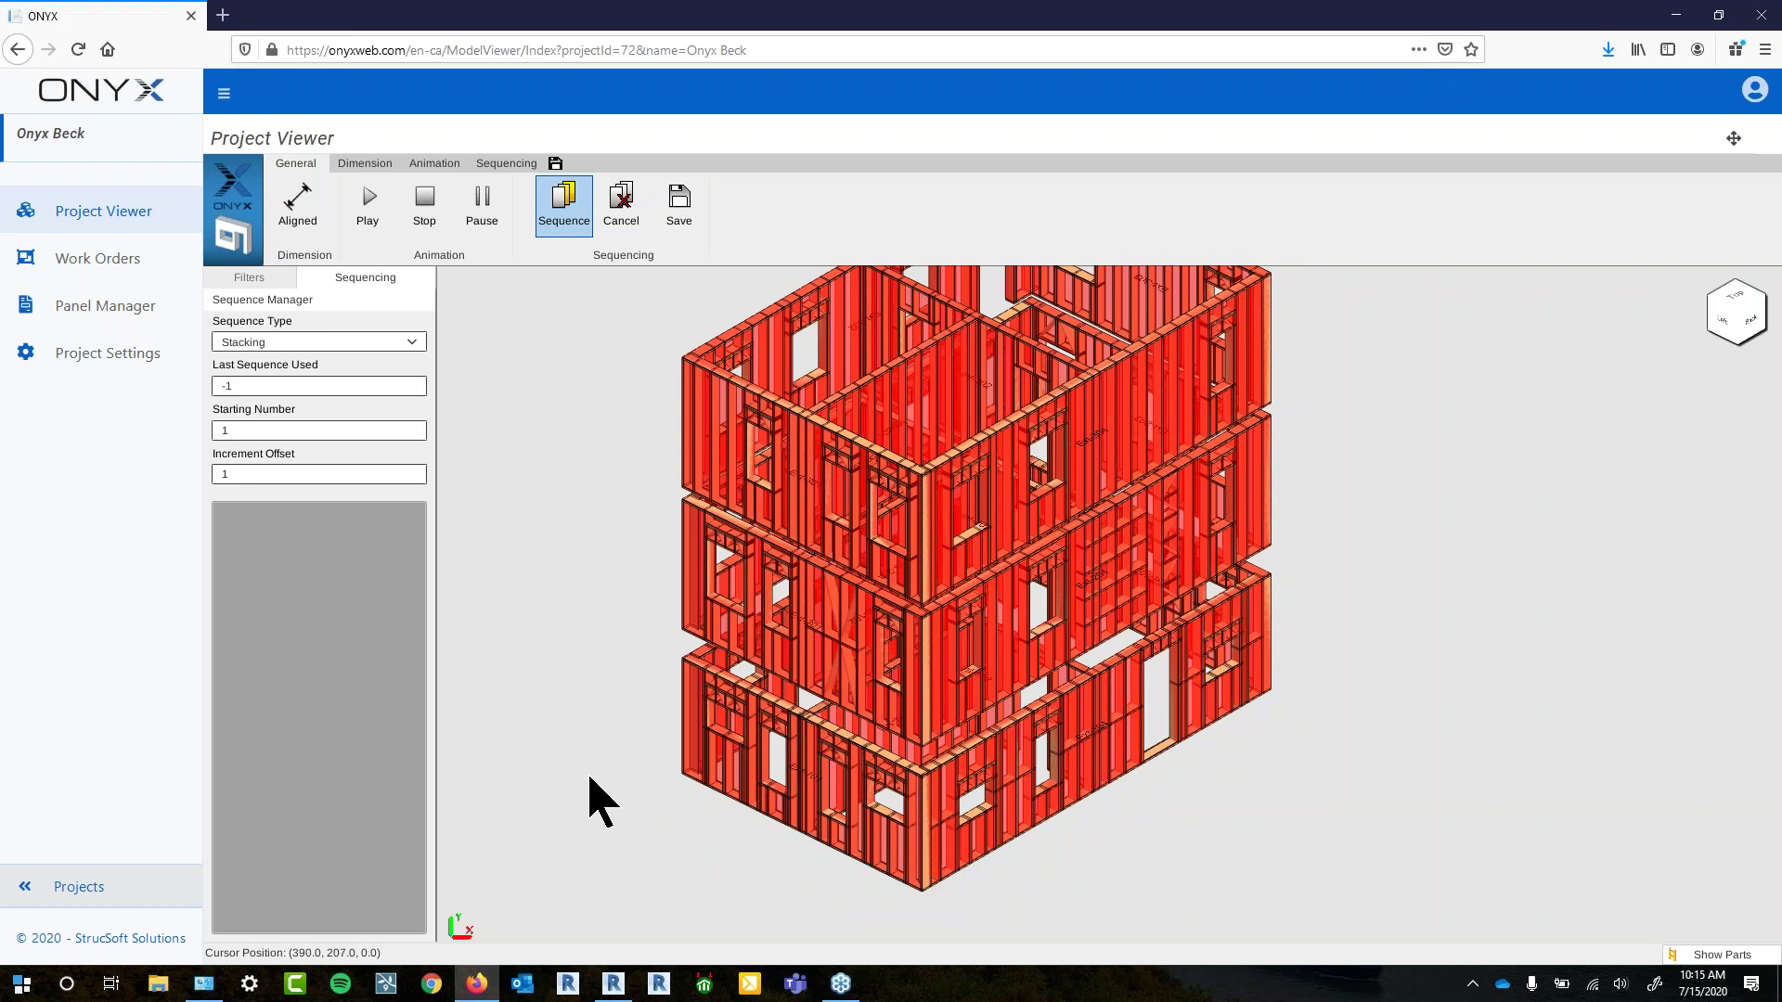
scroll(796, 891, up, 1)
click(824, 882)
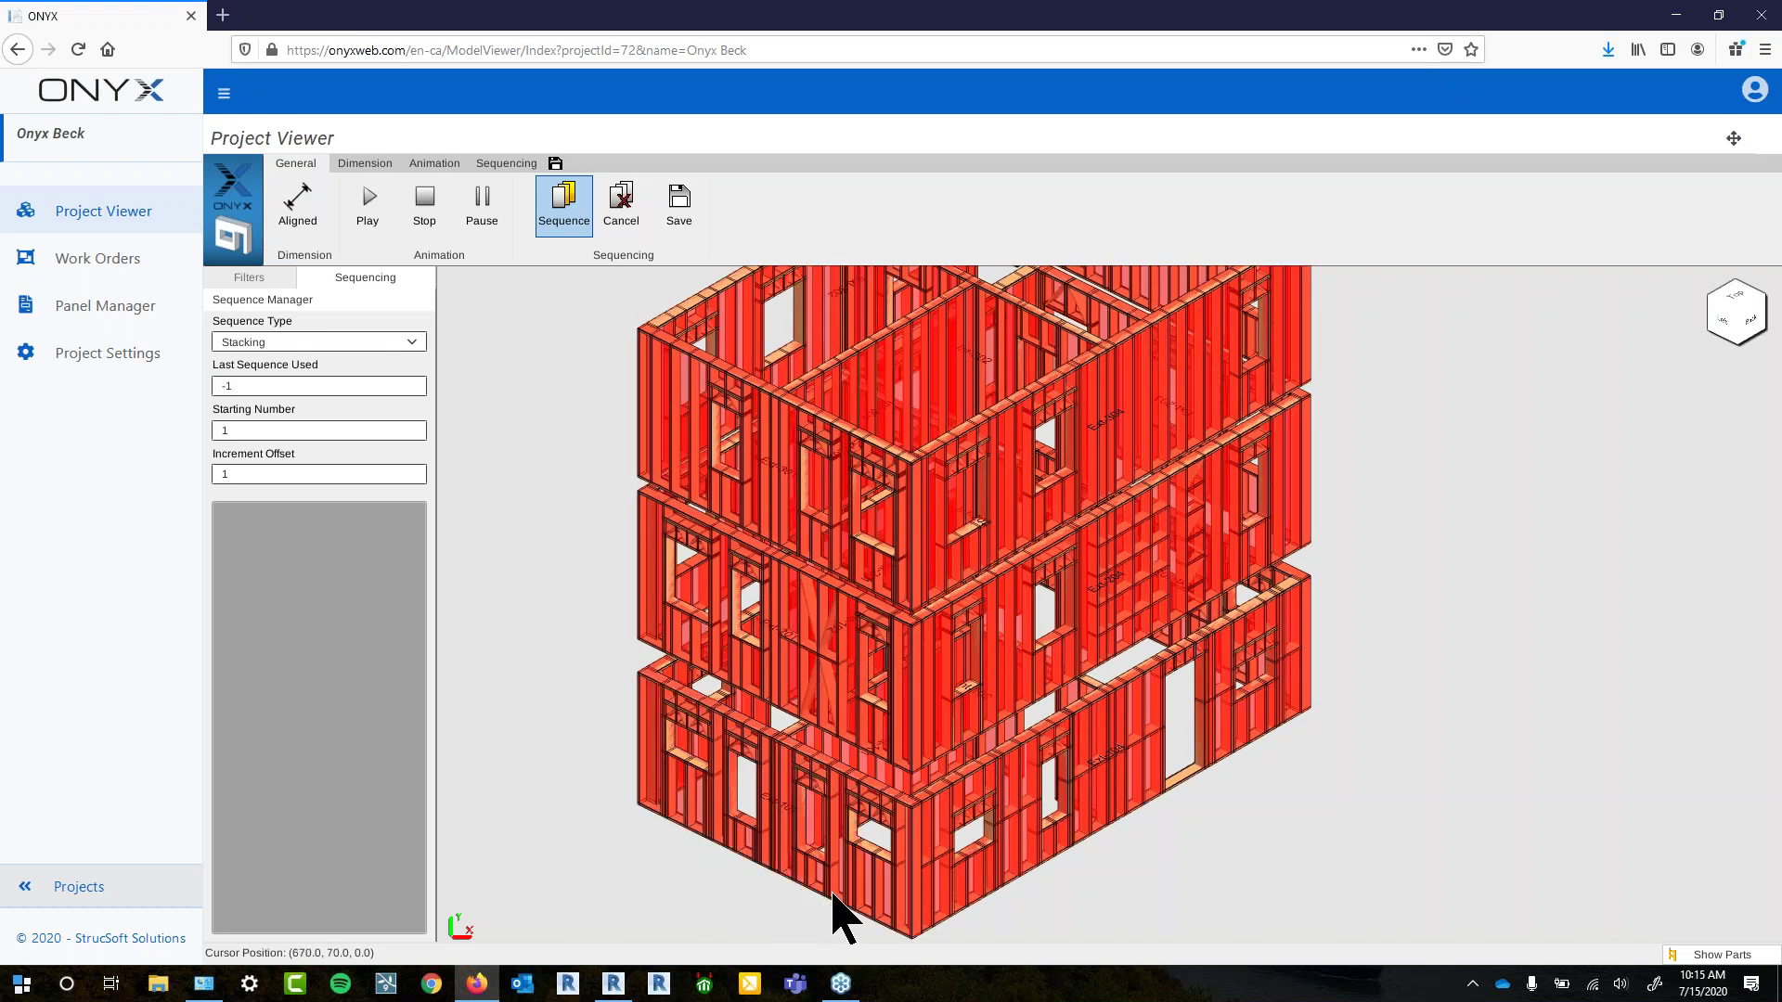
click(831, 905)
click(972, 897)
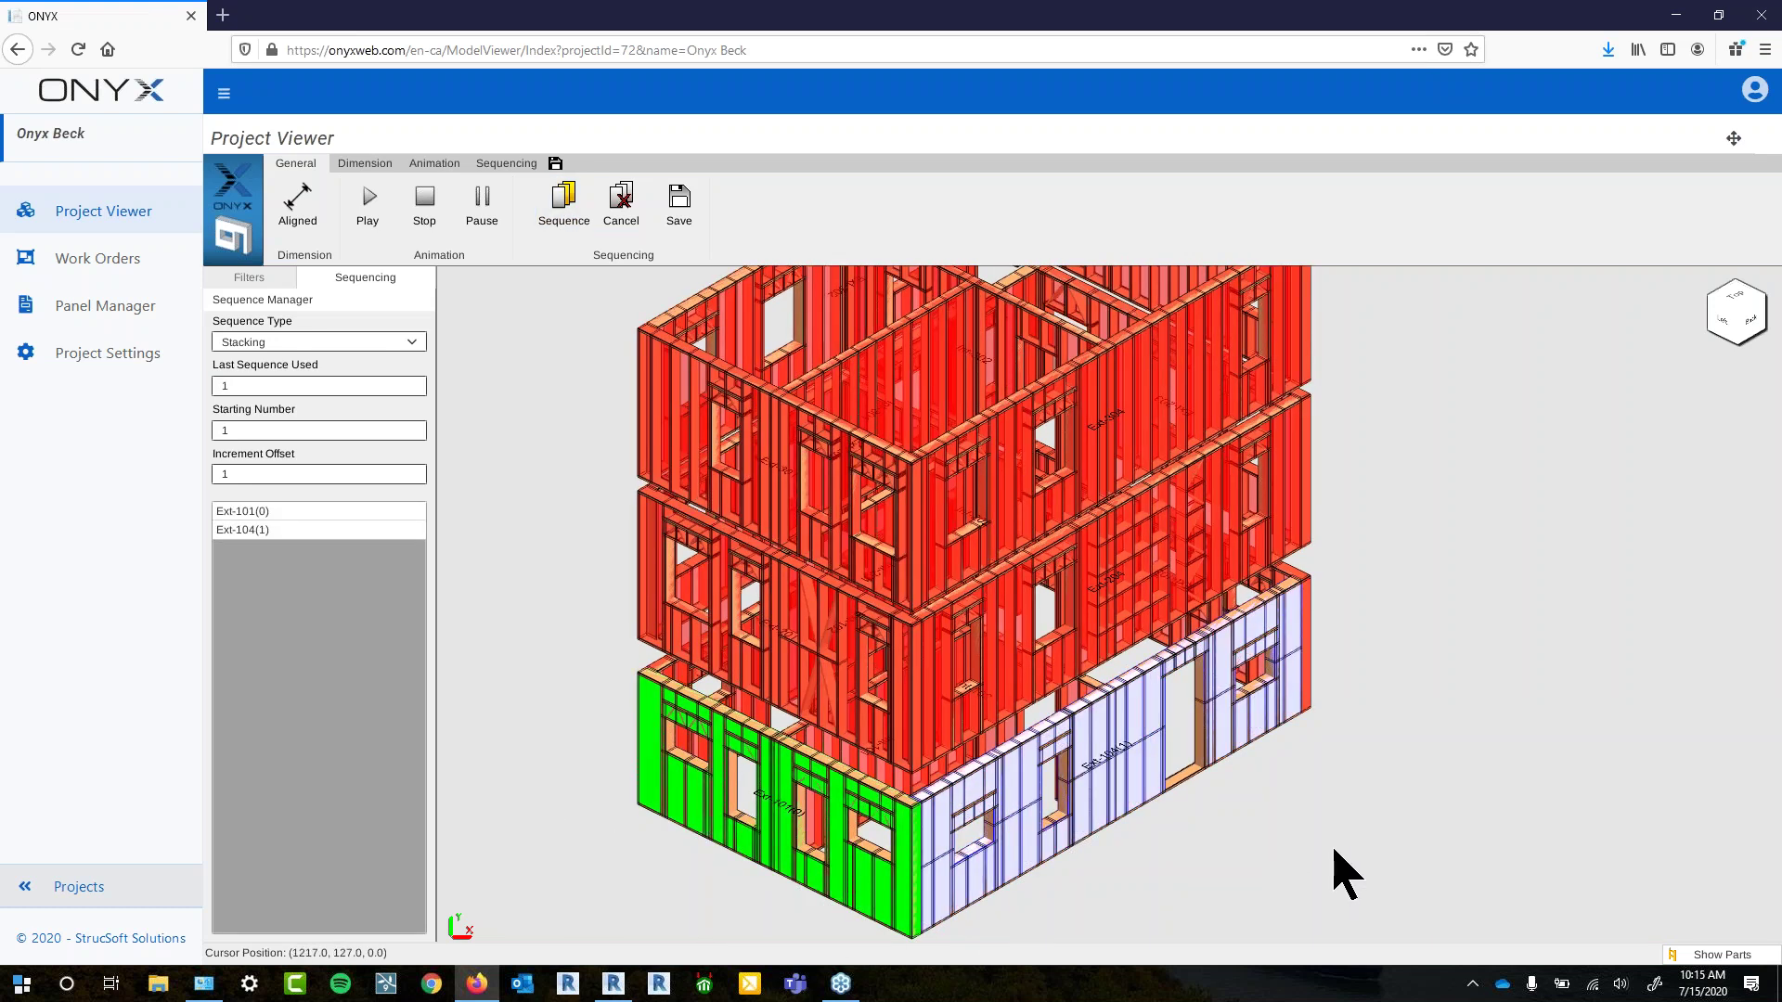
Add the remaining lowest-storey exterior panels Ext-103 and Ext-102 to the Stacking sequence in that order
drag(1420, 780, 1277, 815)
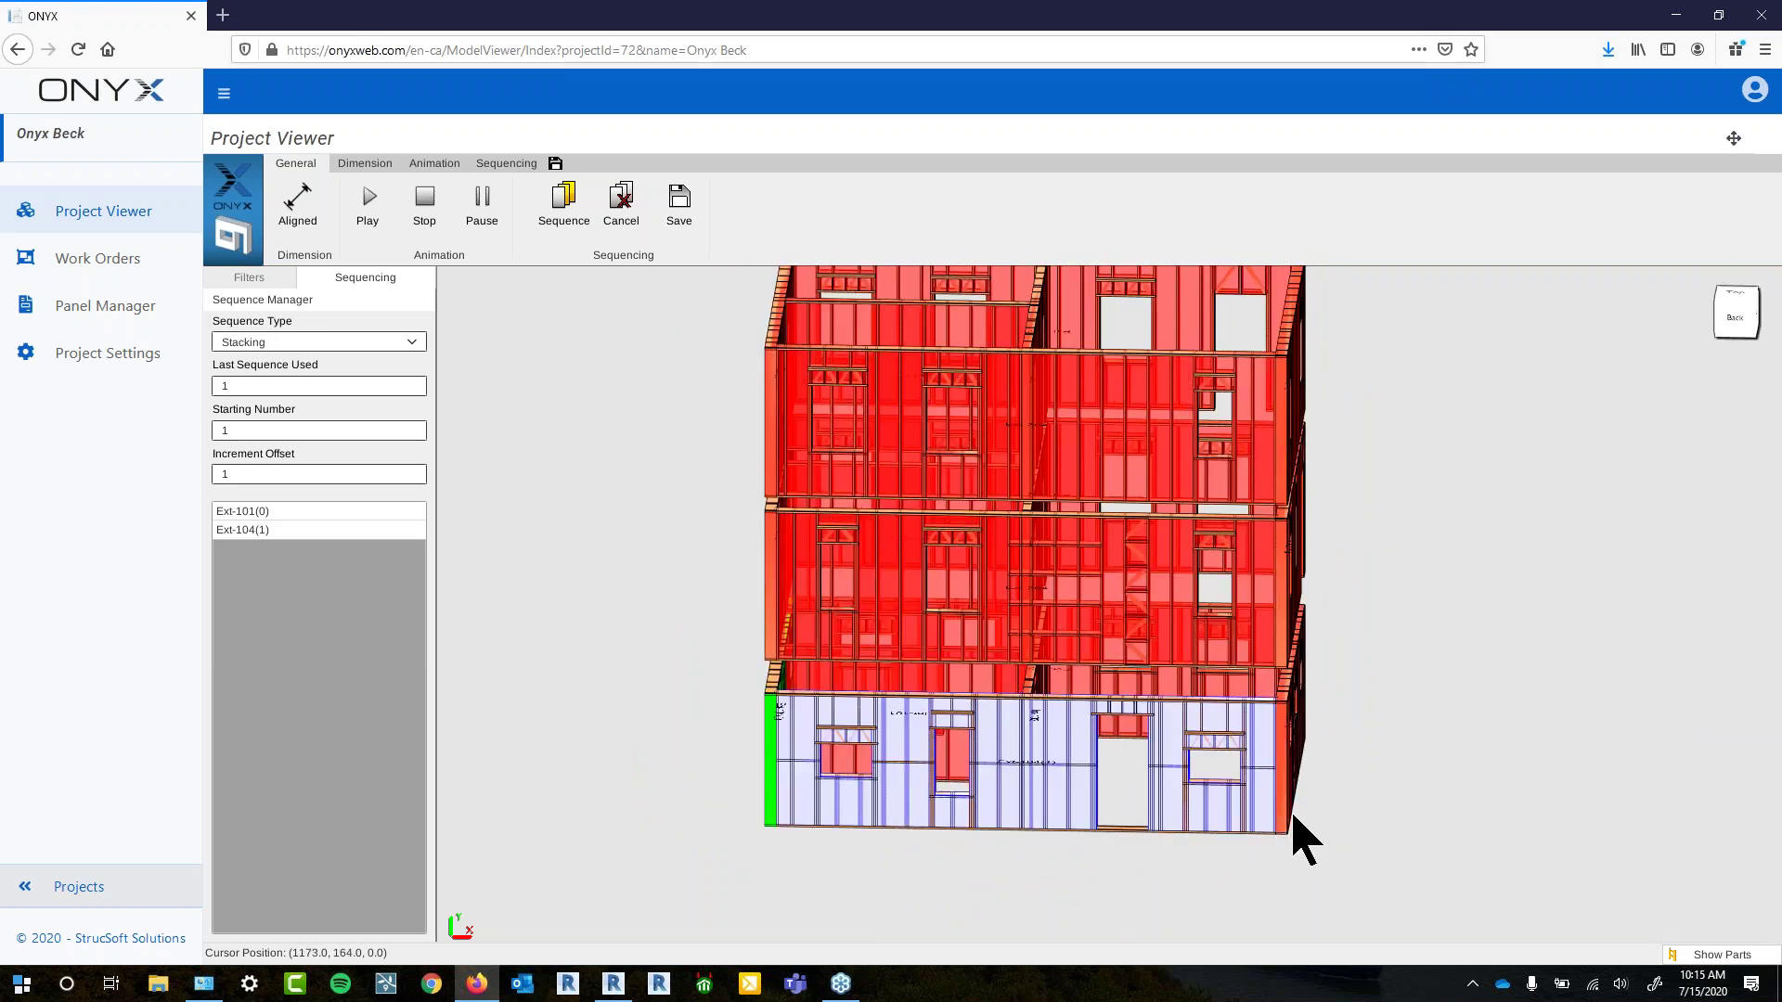
click(1285, 813)
drag(1343, 840, 1174, 919)
click(1140, 821)
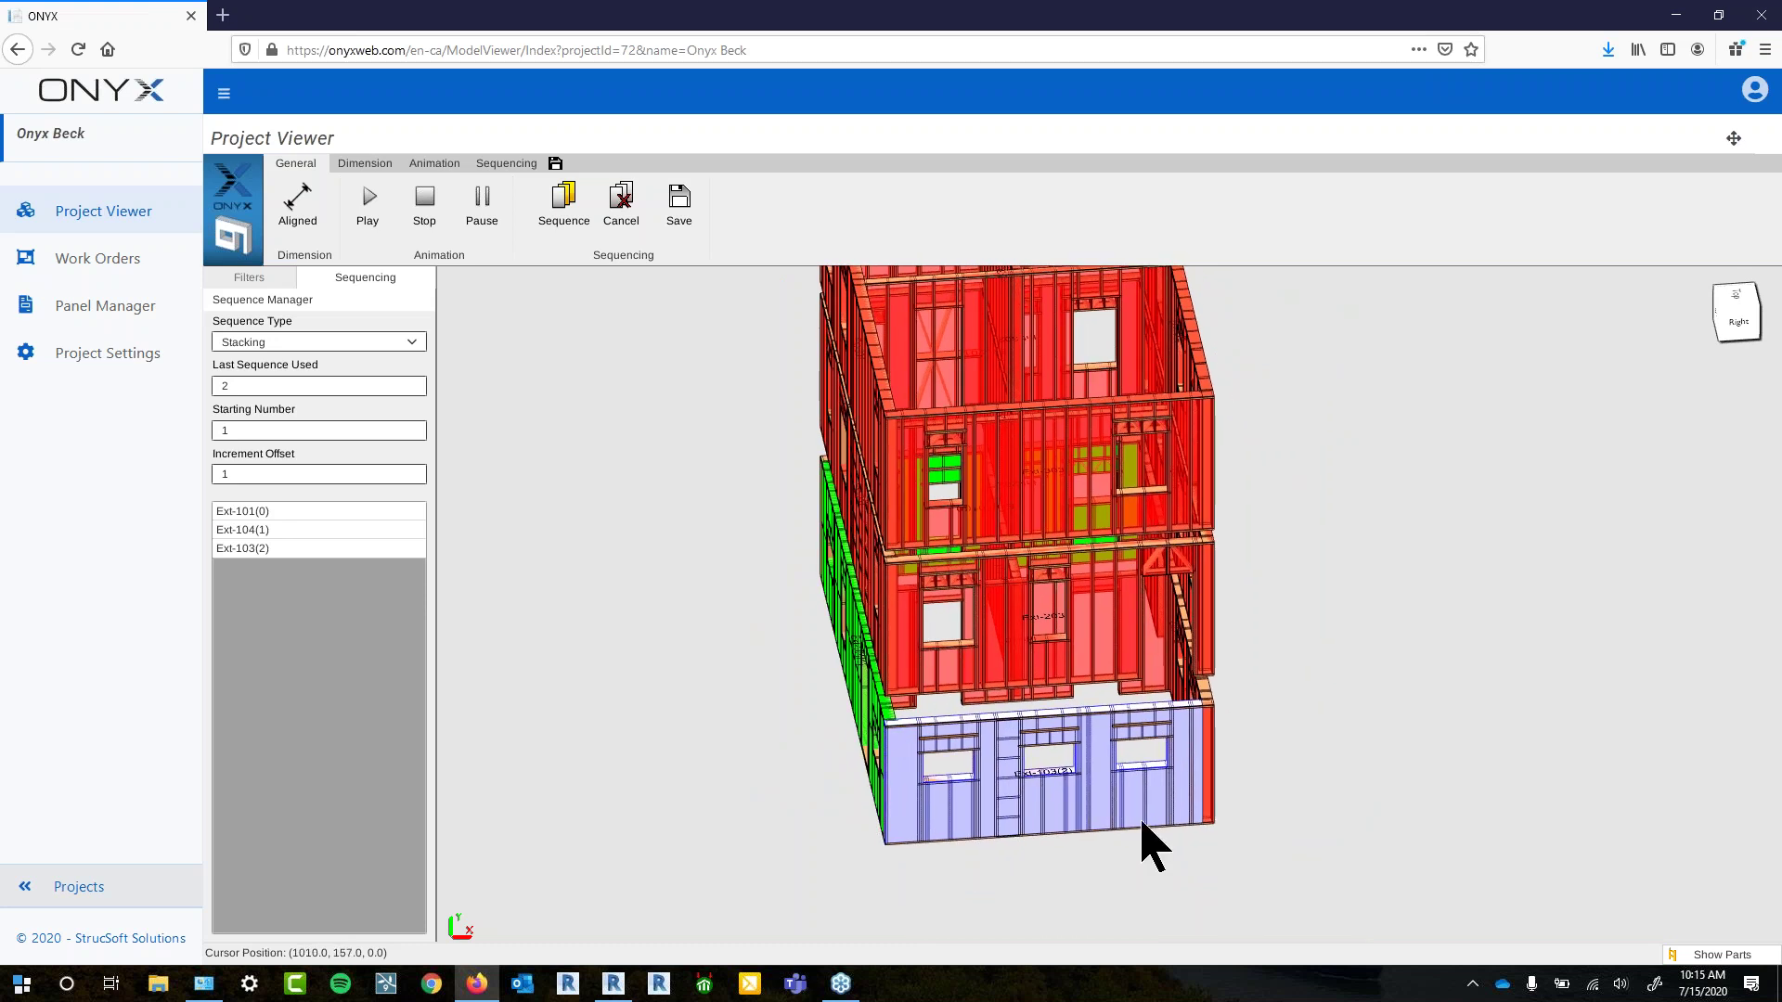
drag(1298, 794, 1141, 795)
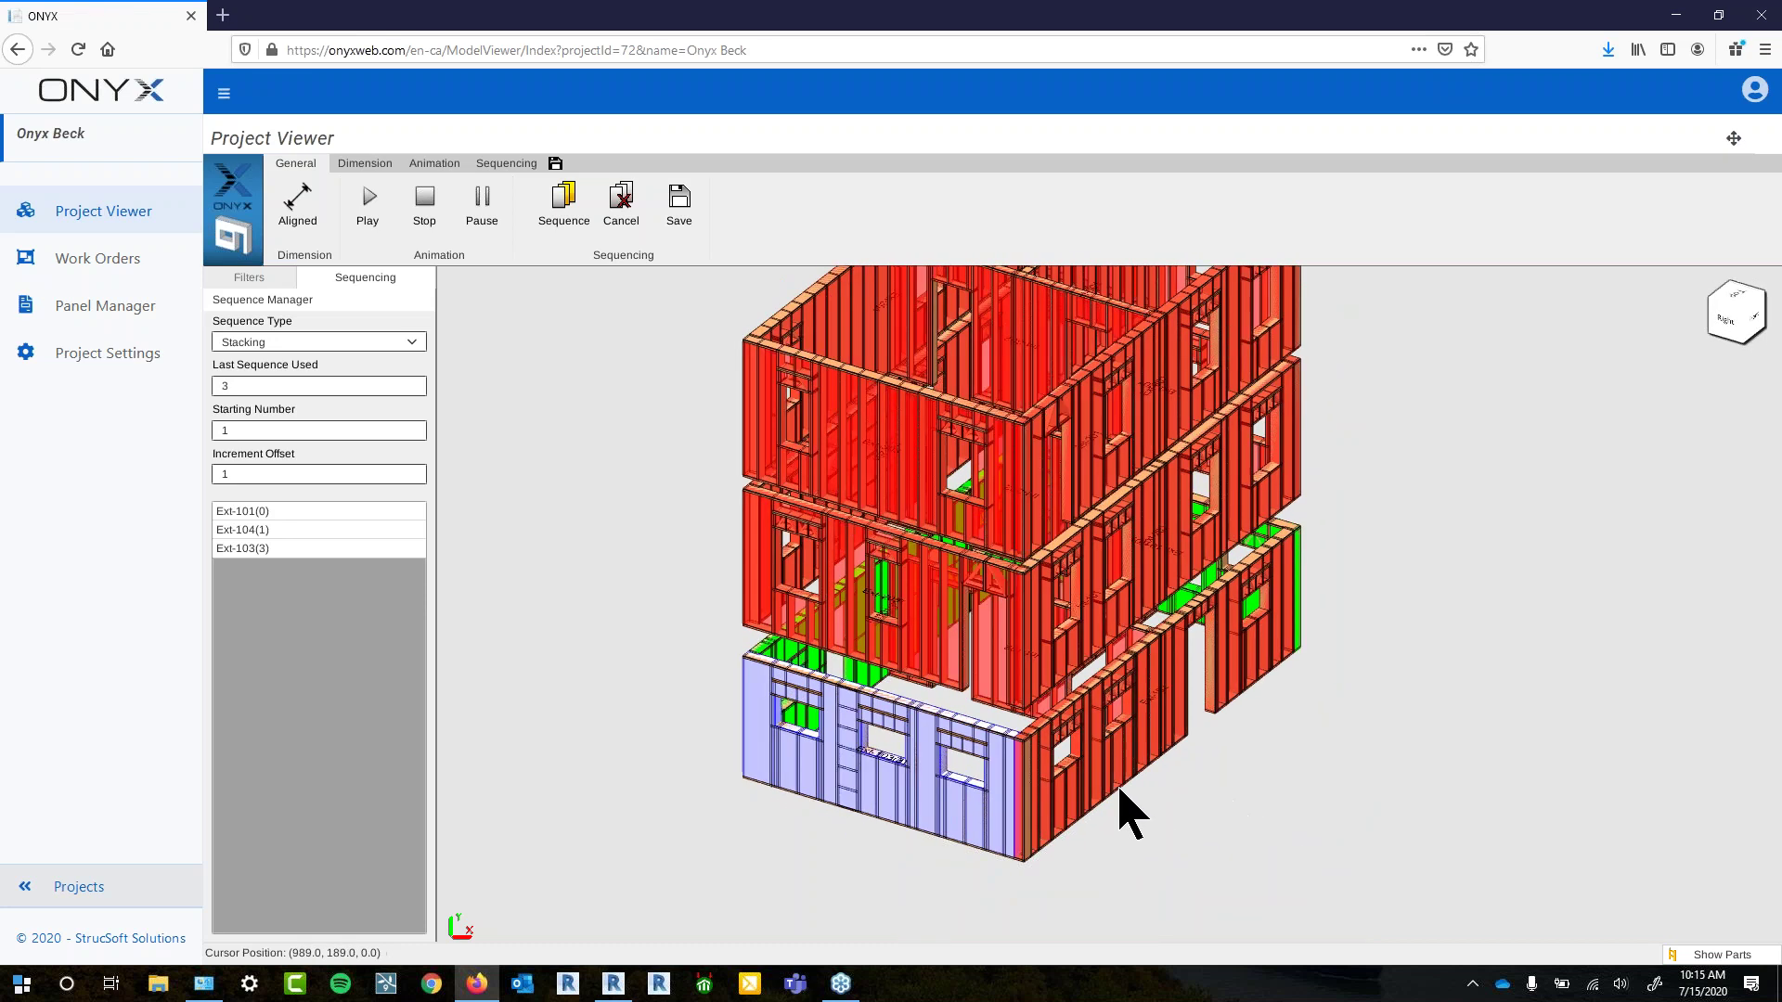
click(1119, 789)
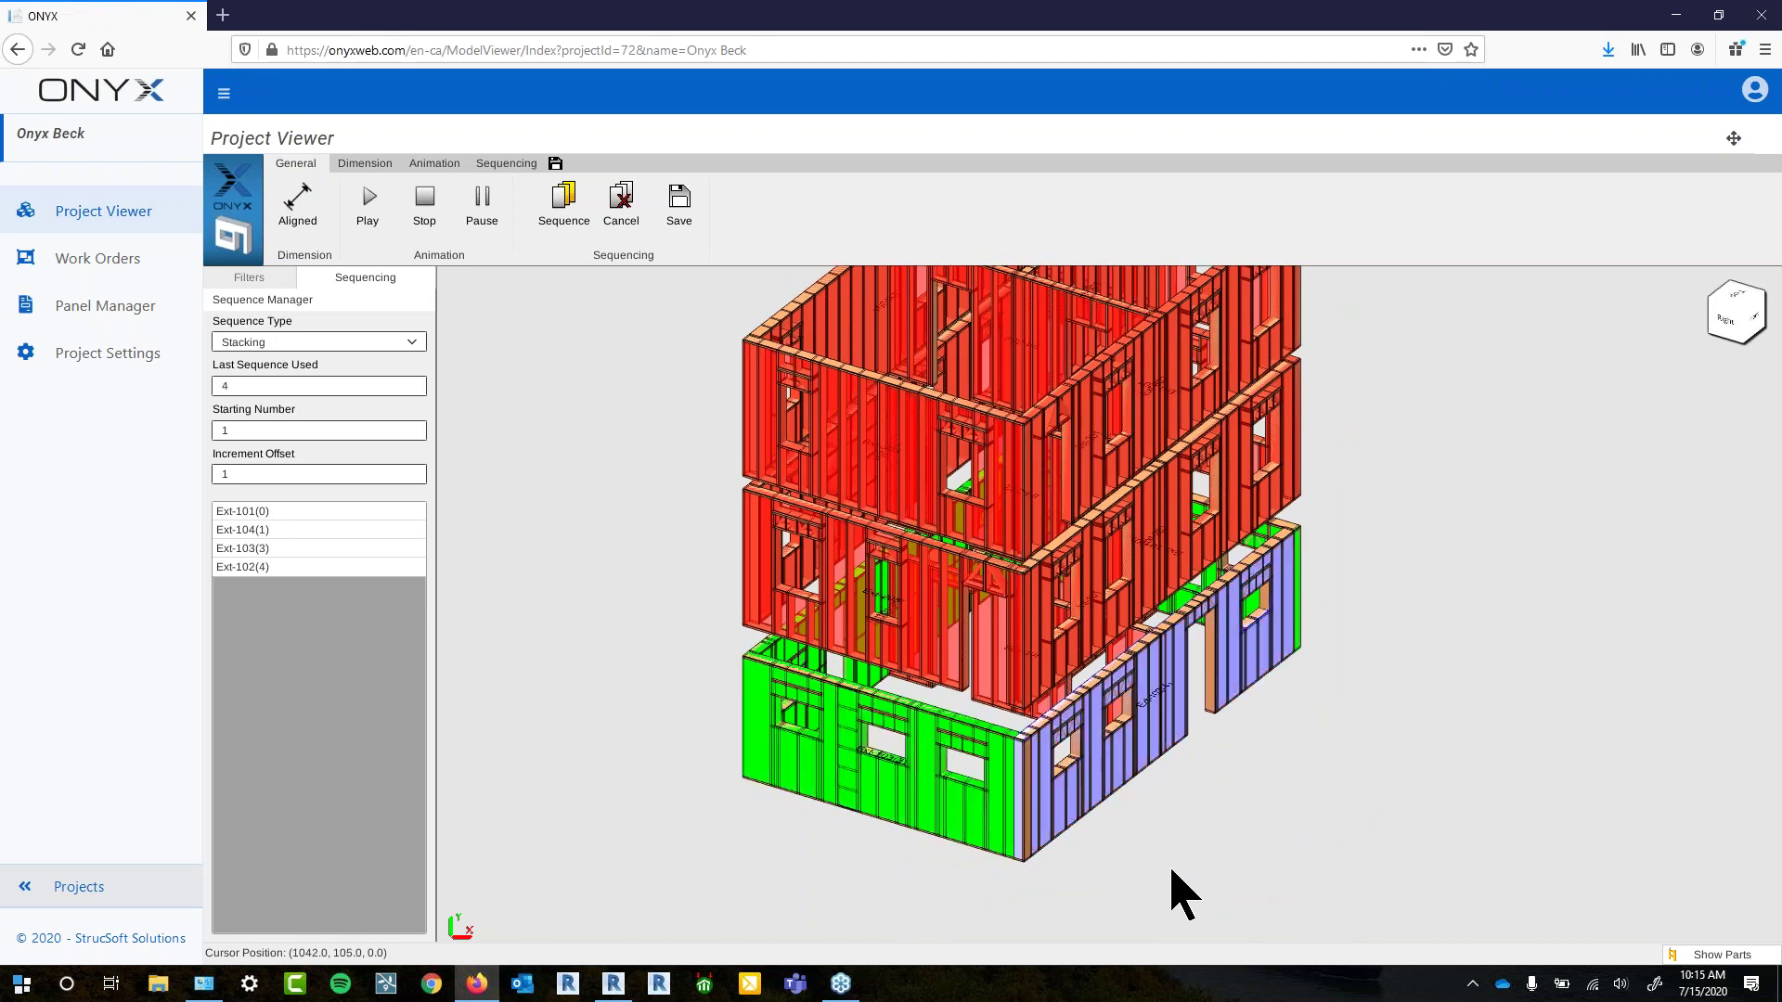
Check the sequence labels on the exterior panels, and add interior panels Int-102 and Int-101 to the Stacking sequence in that order
scroll(816, 872, up, 3)
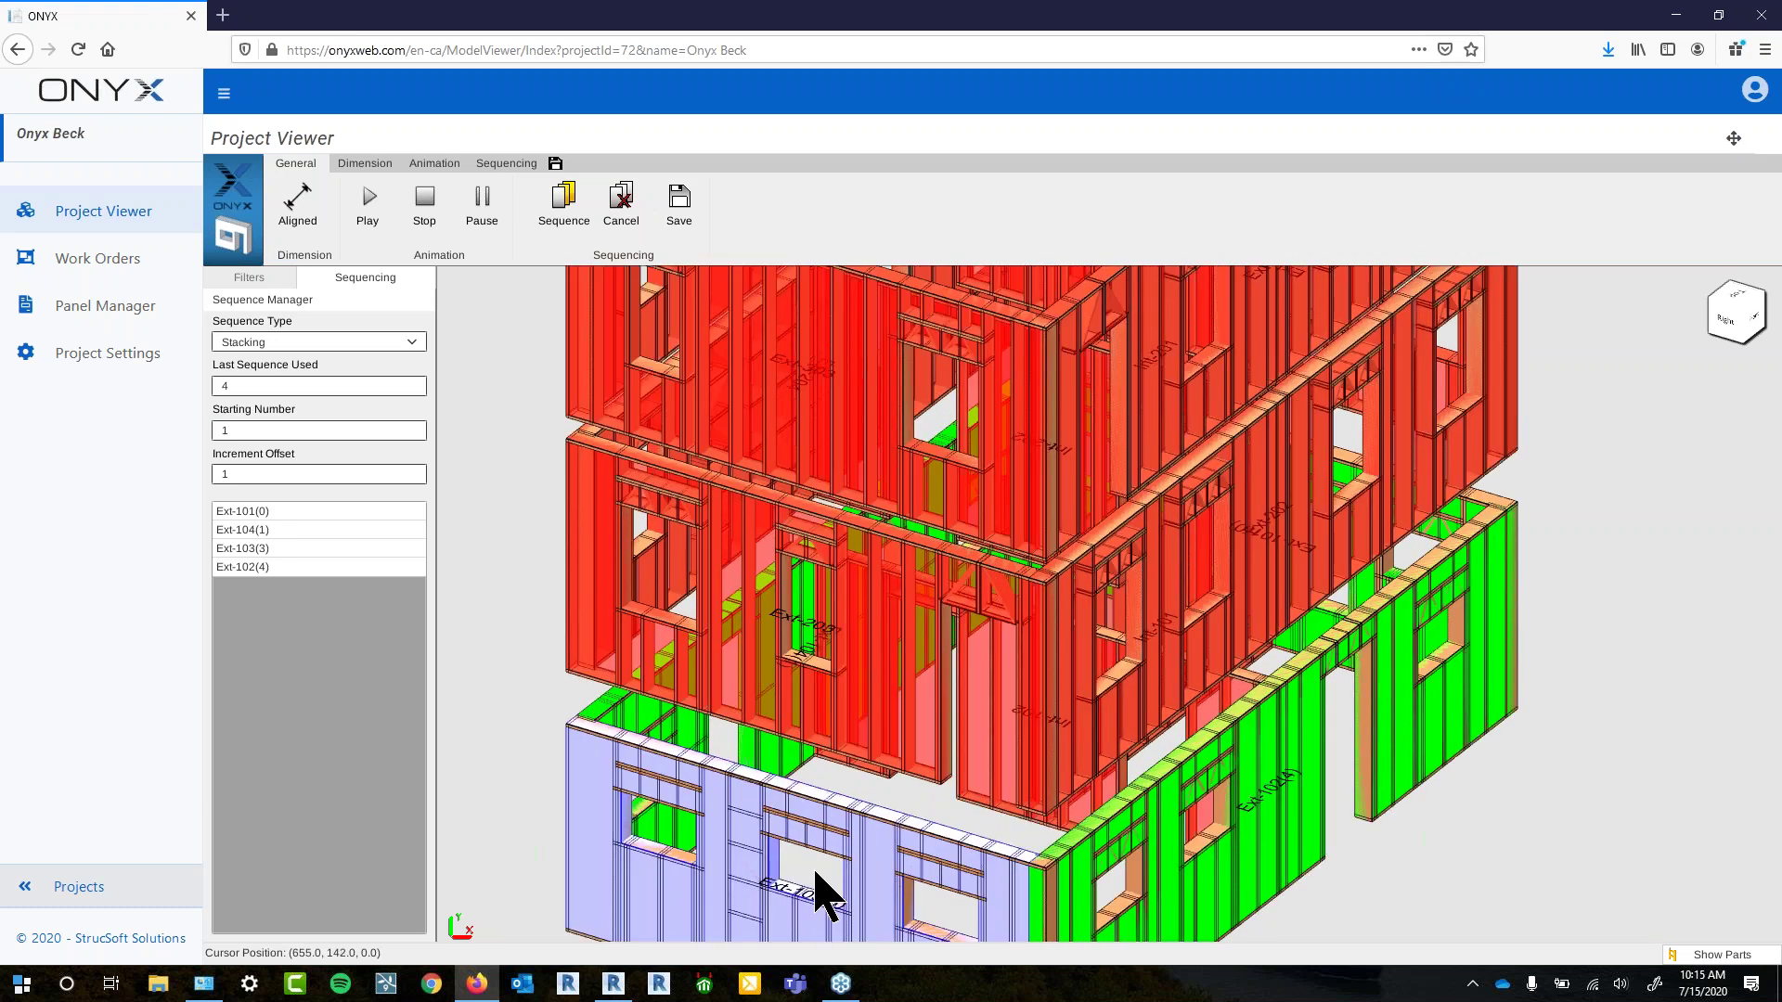
scroll(928, 895, up, 3)
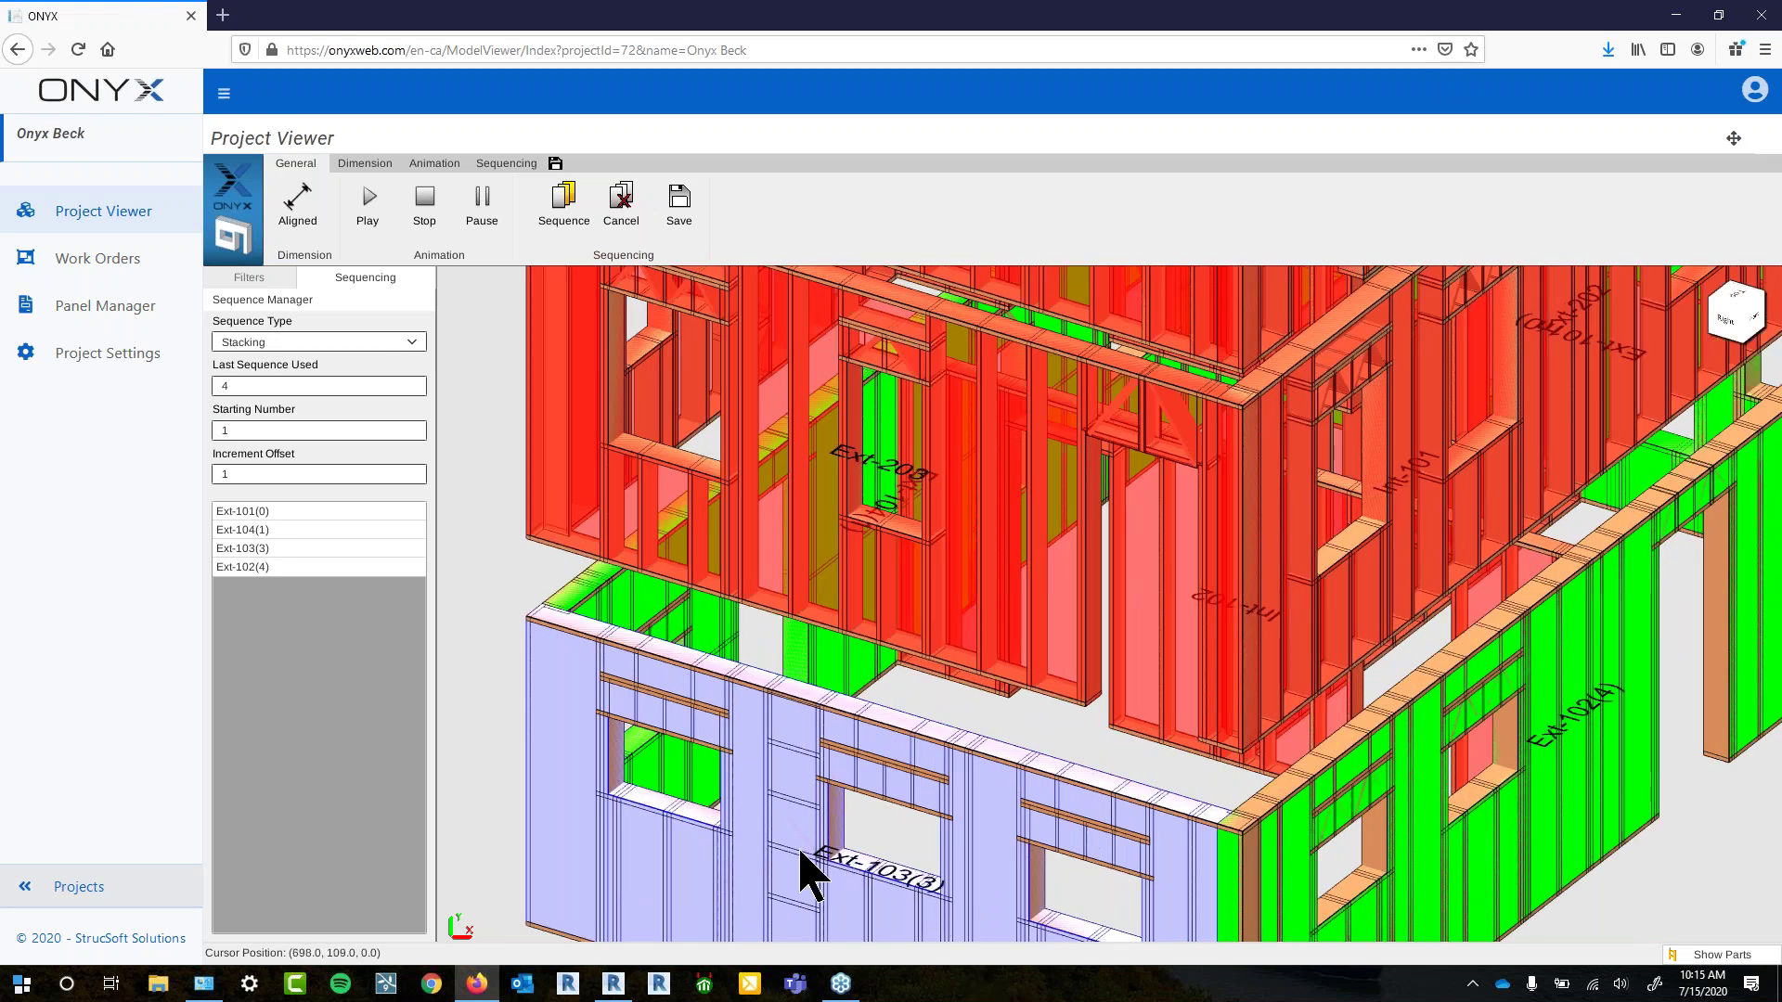
scroll(1165, 905, down, 2)
scroll(1417, 848, down, 1)
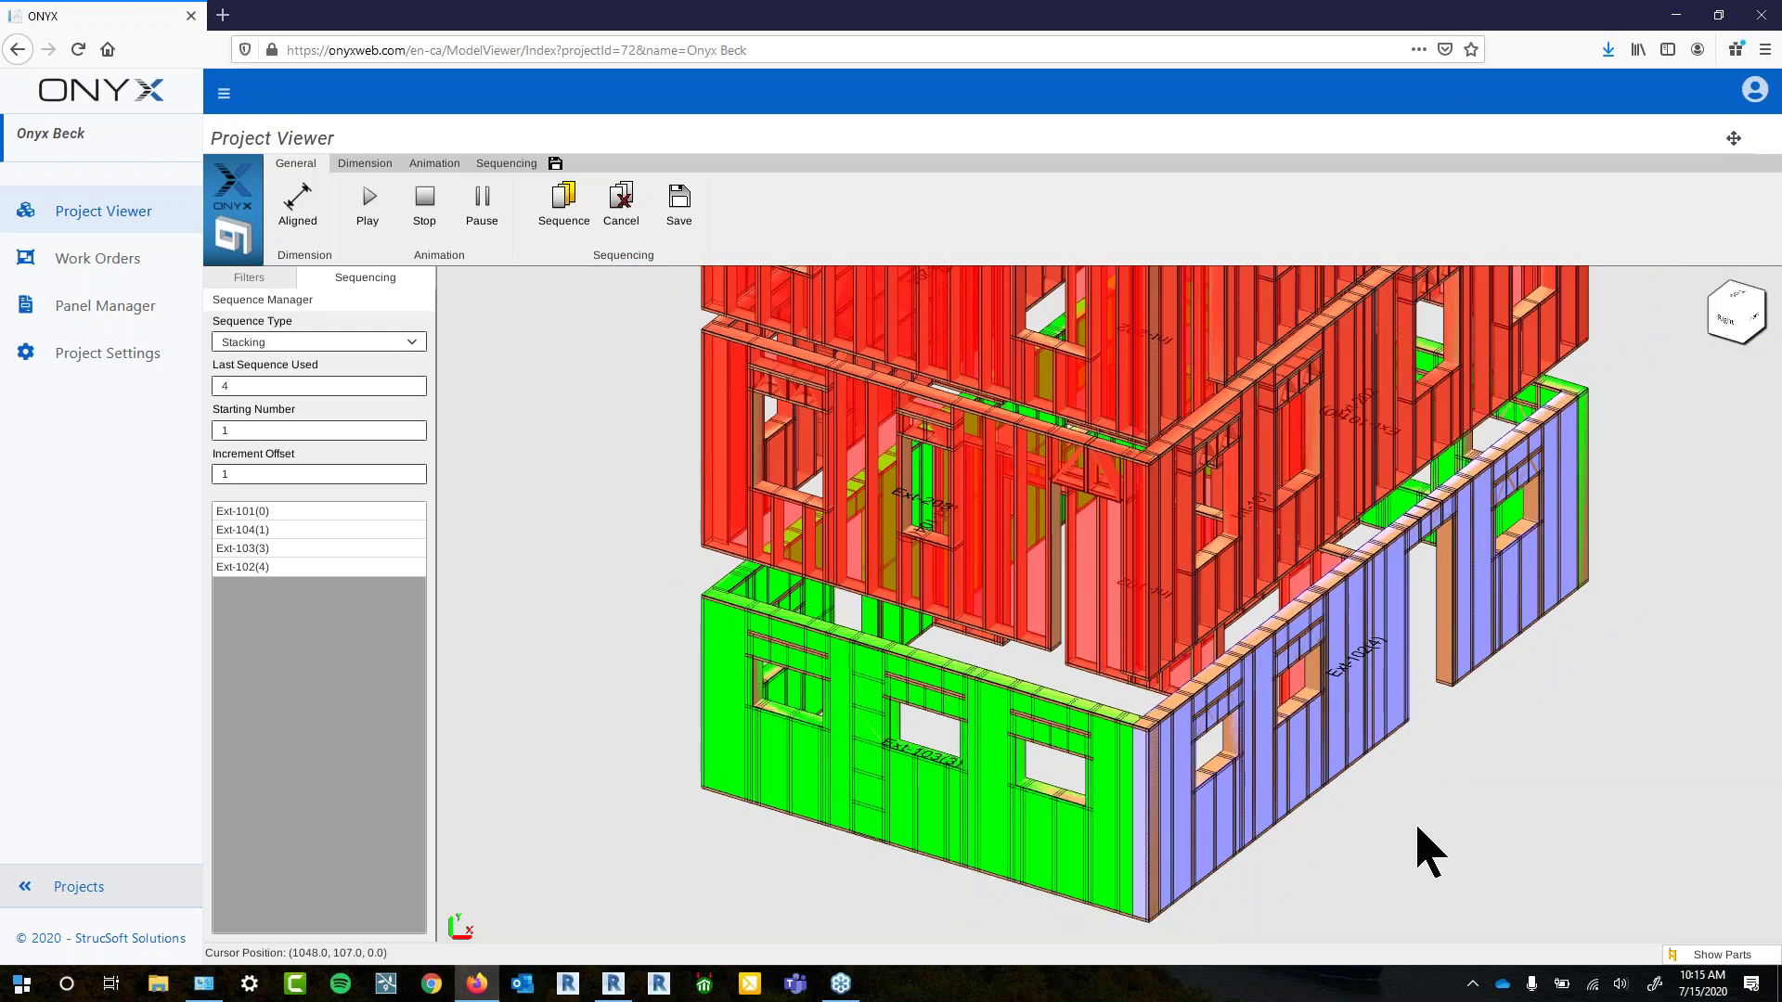
scroll(1591, 748, down, 2)
drag(1434, 742, 966, 688)
click(879, 654)
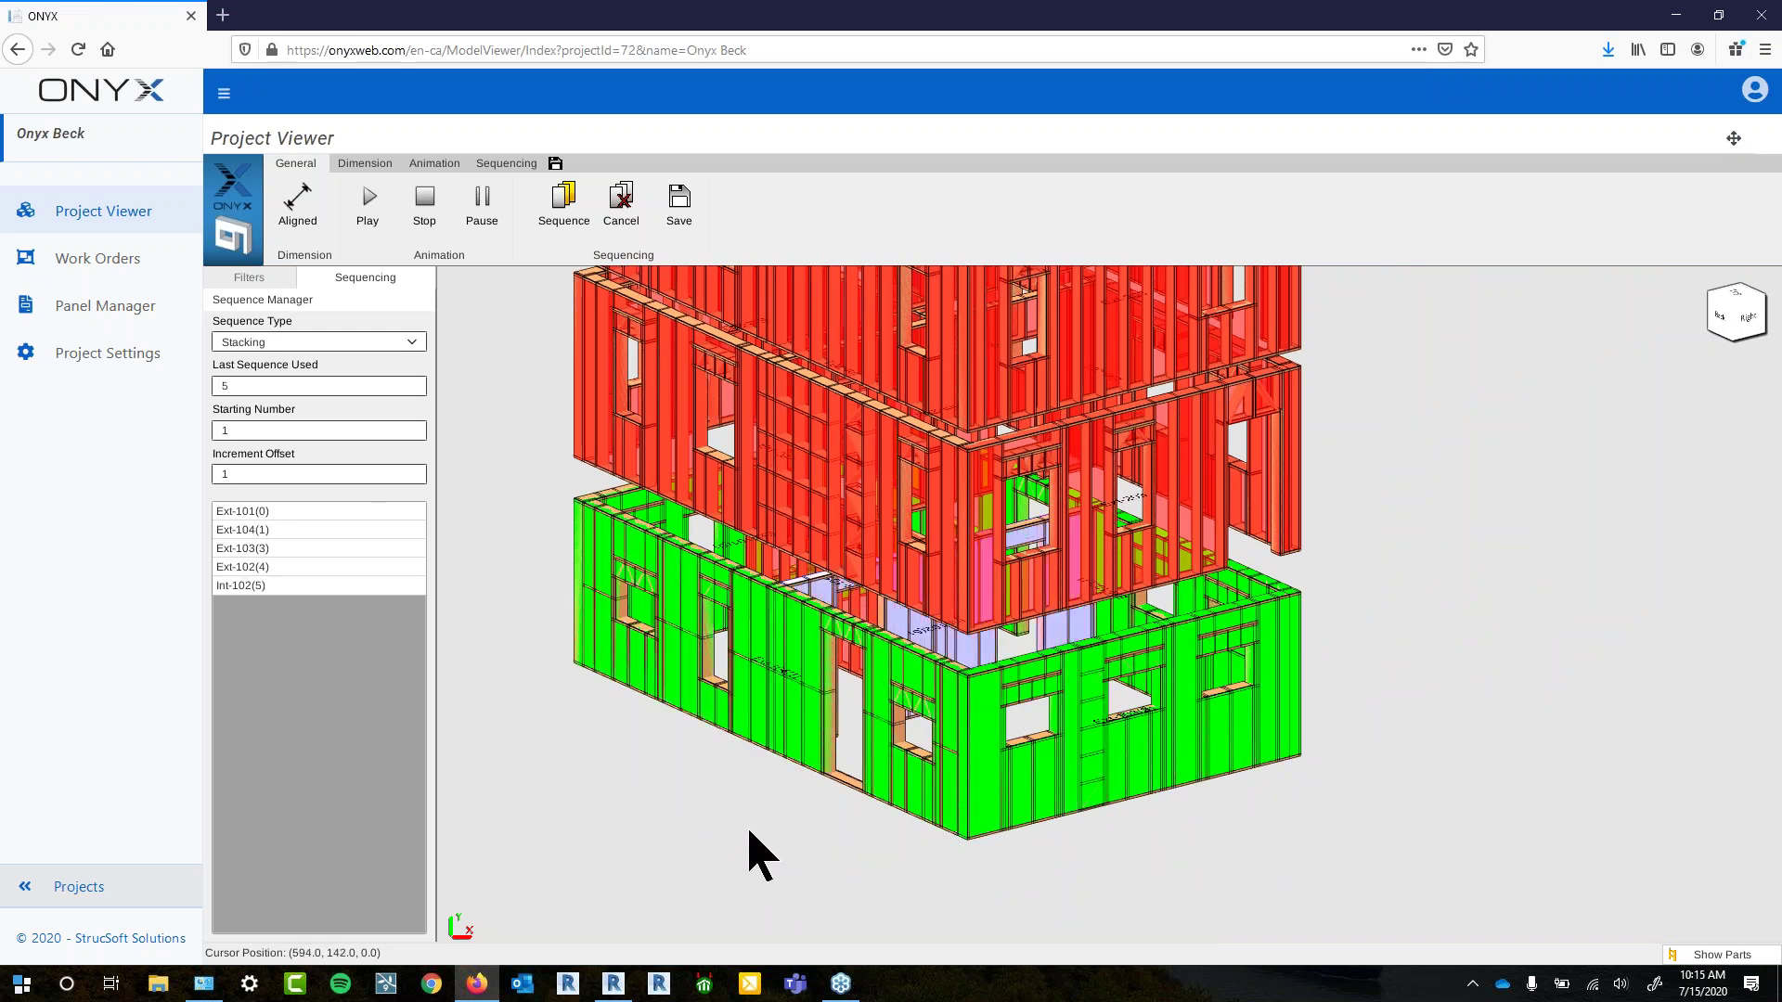
drag(826, 865, 1111, 853)
click(889, 627)
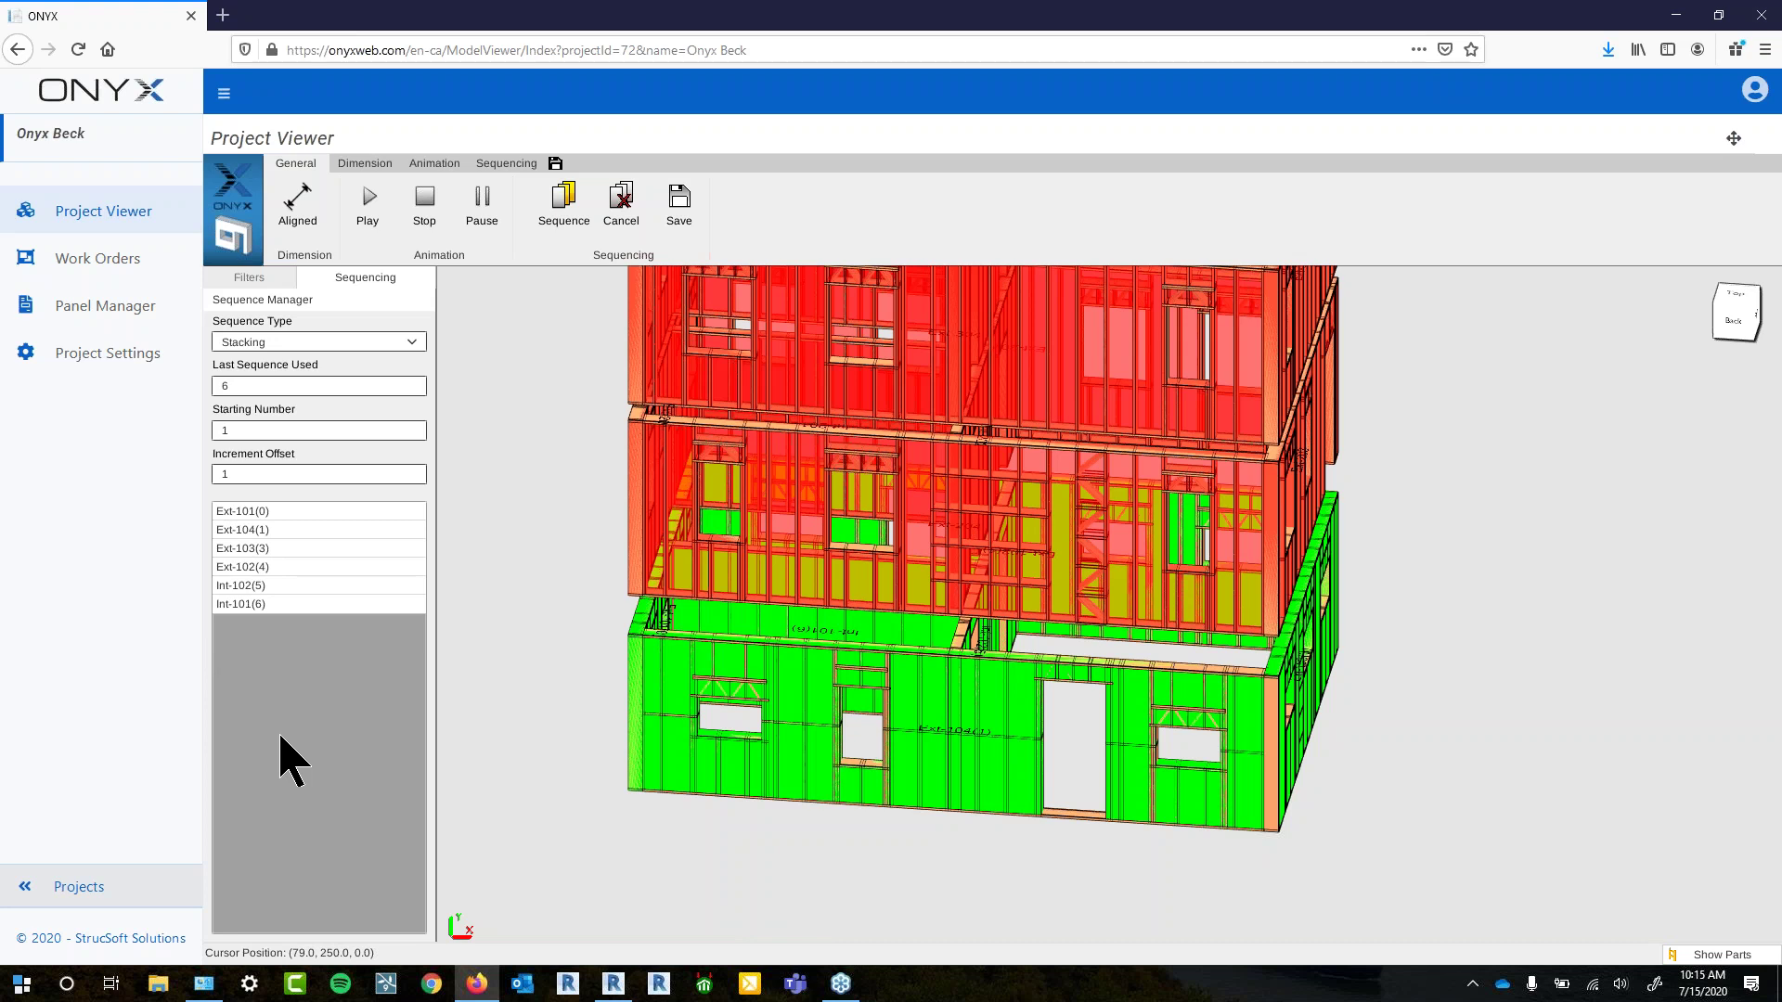
middle_drag(652, 852, 710, 852)
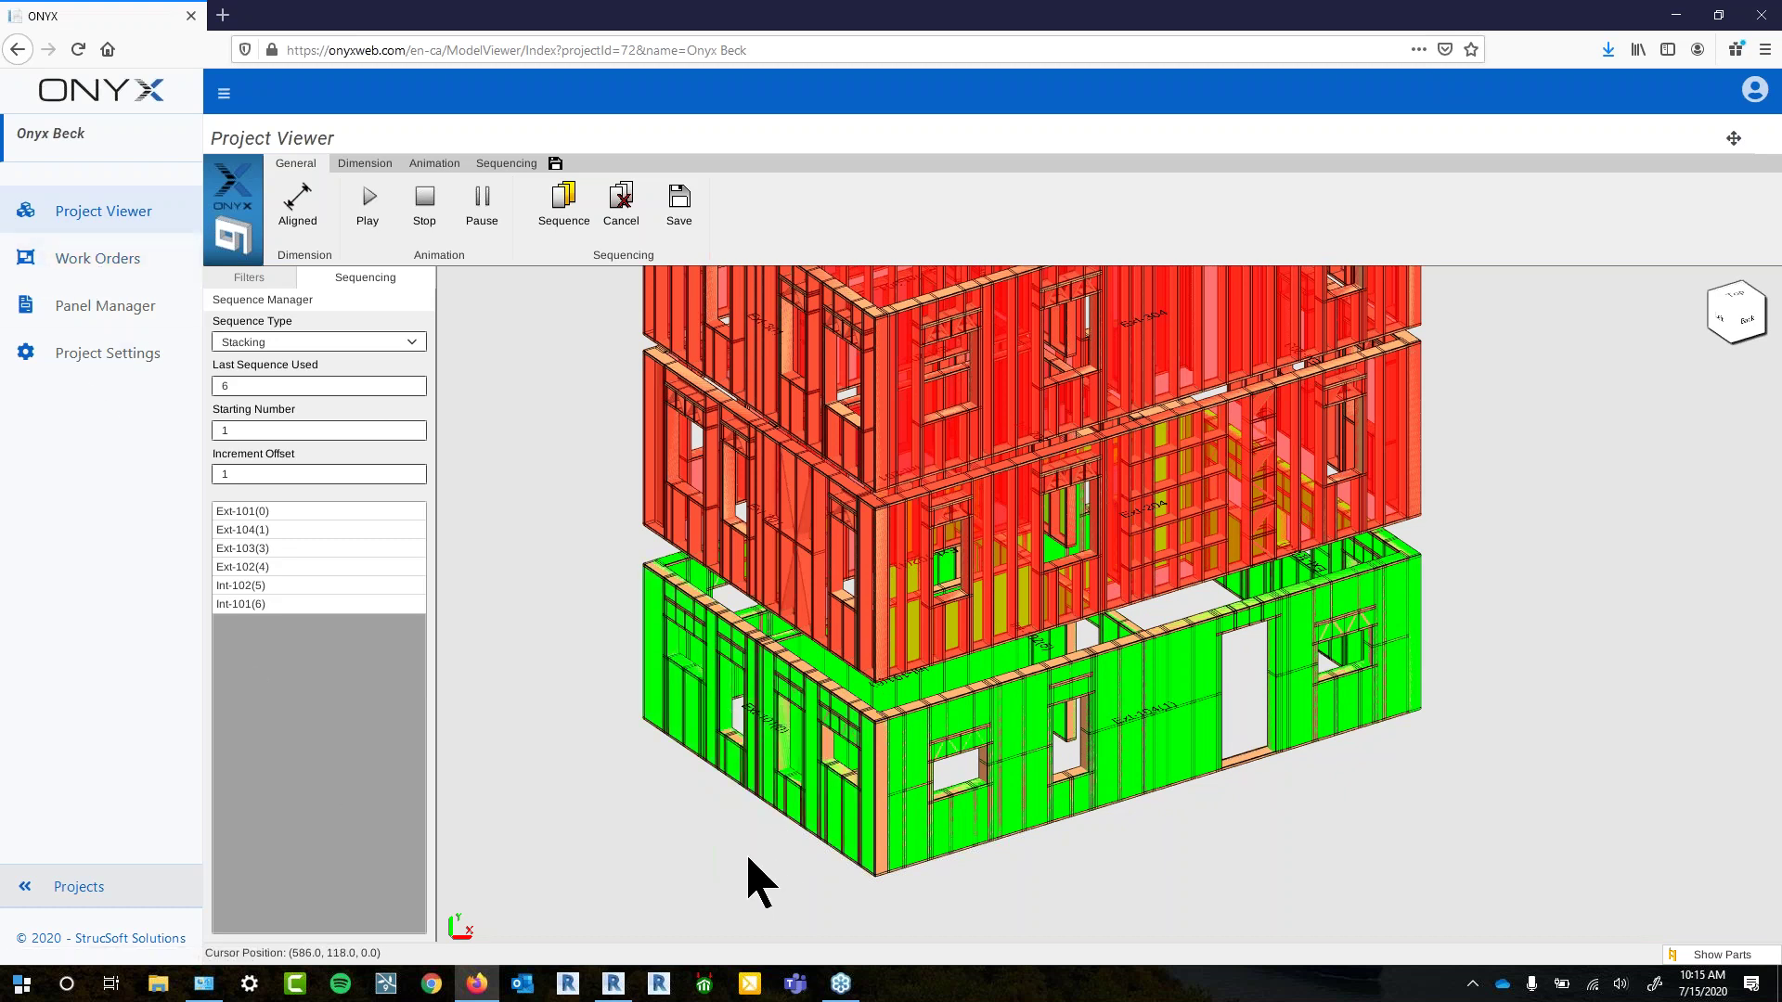
Create a work order with the description First Floor and deadline 07/16/2020, and select it in the work order list
click(102, 260)
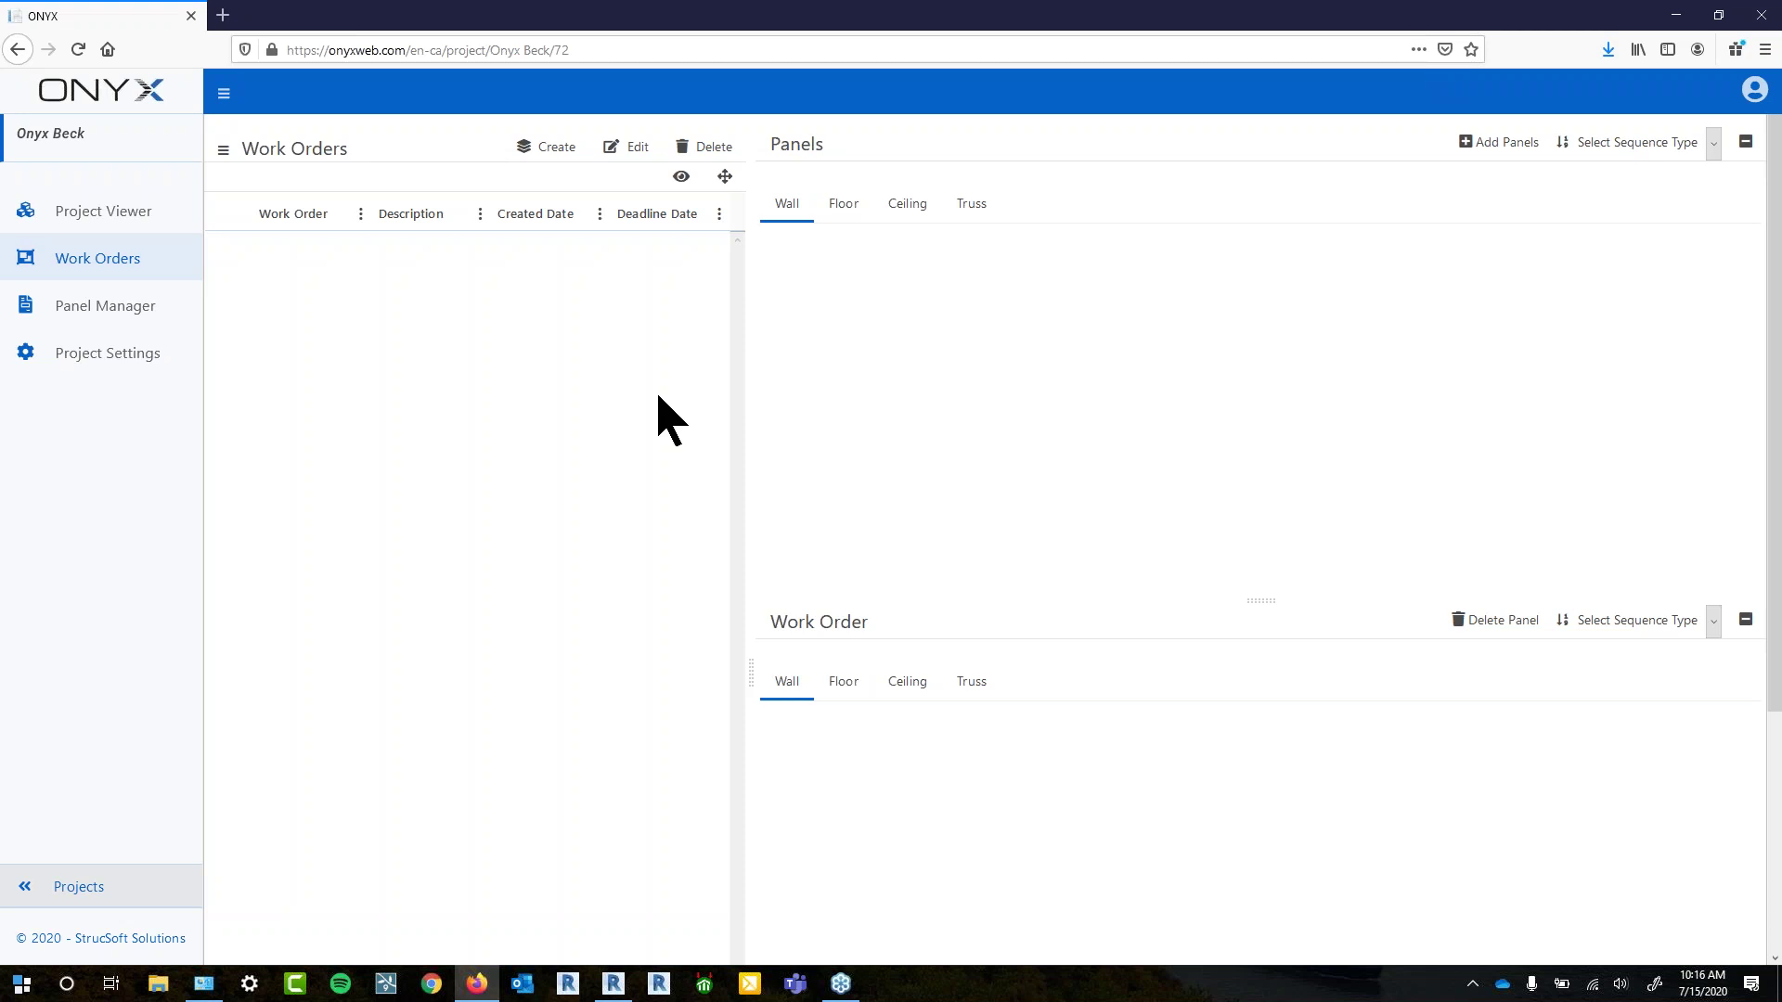
click(546, 148)
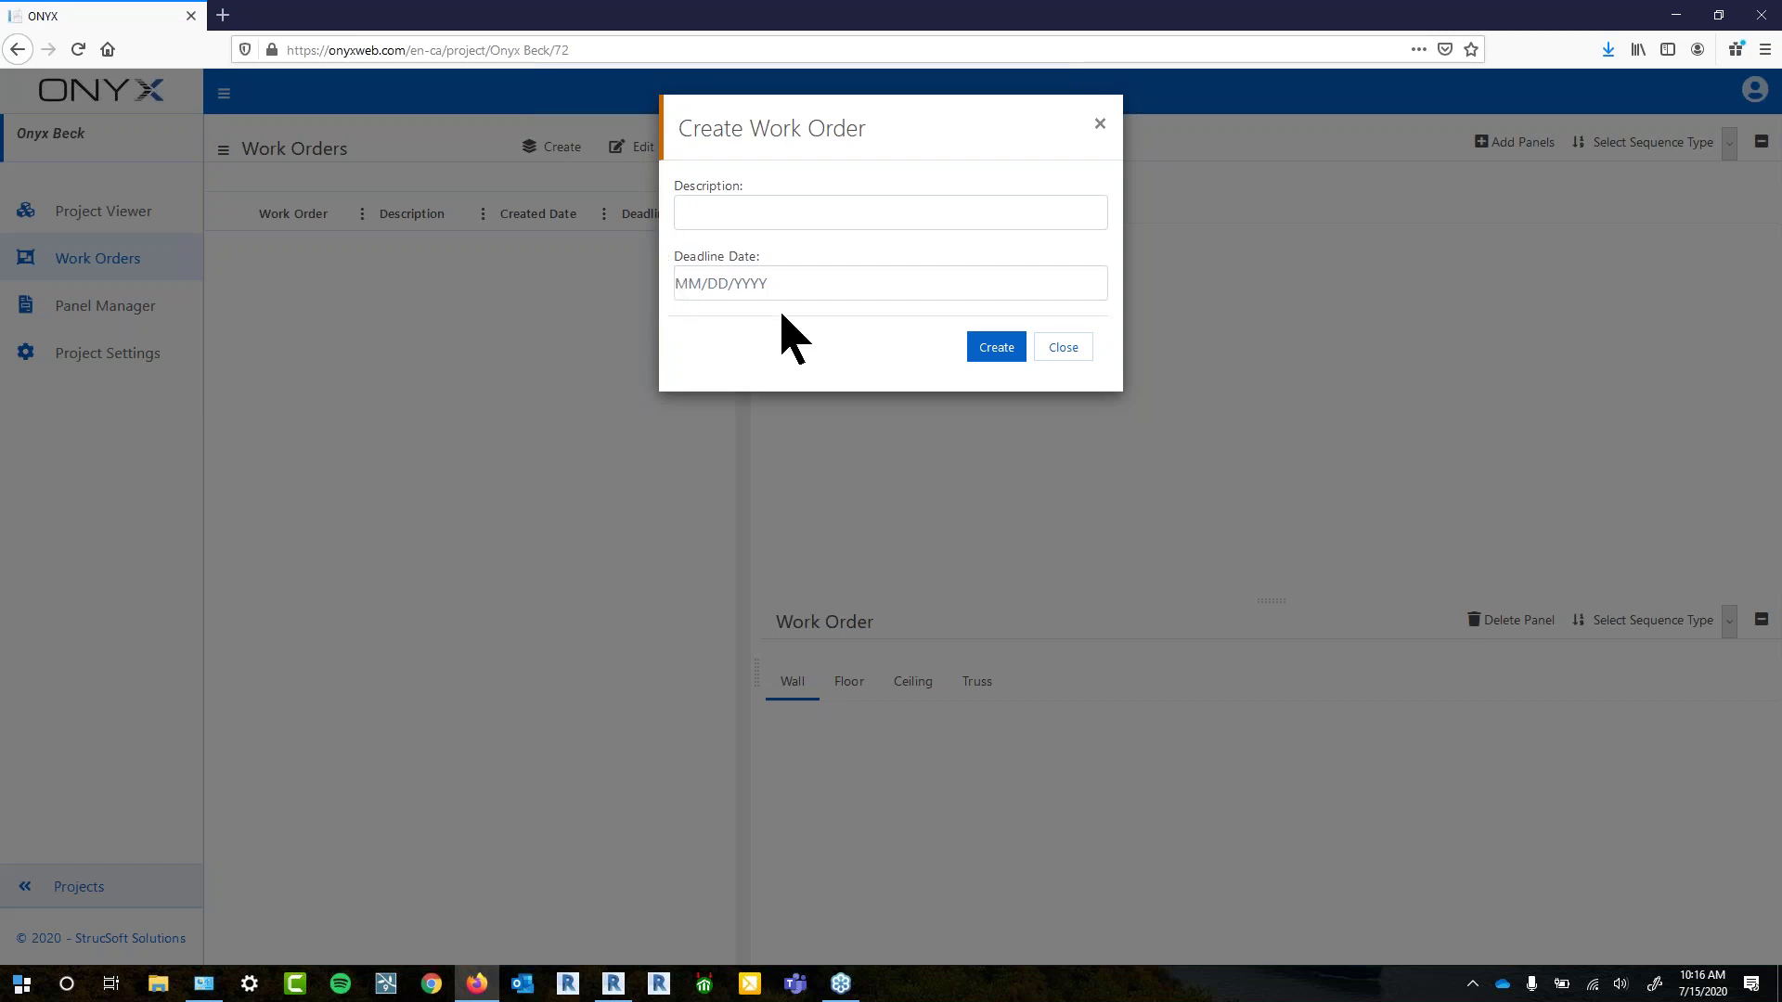
click(797, 212)
text(F)
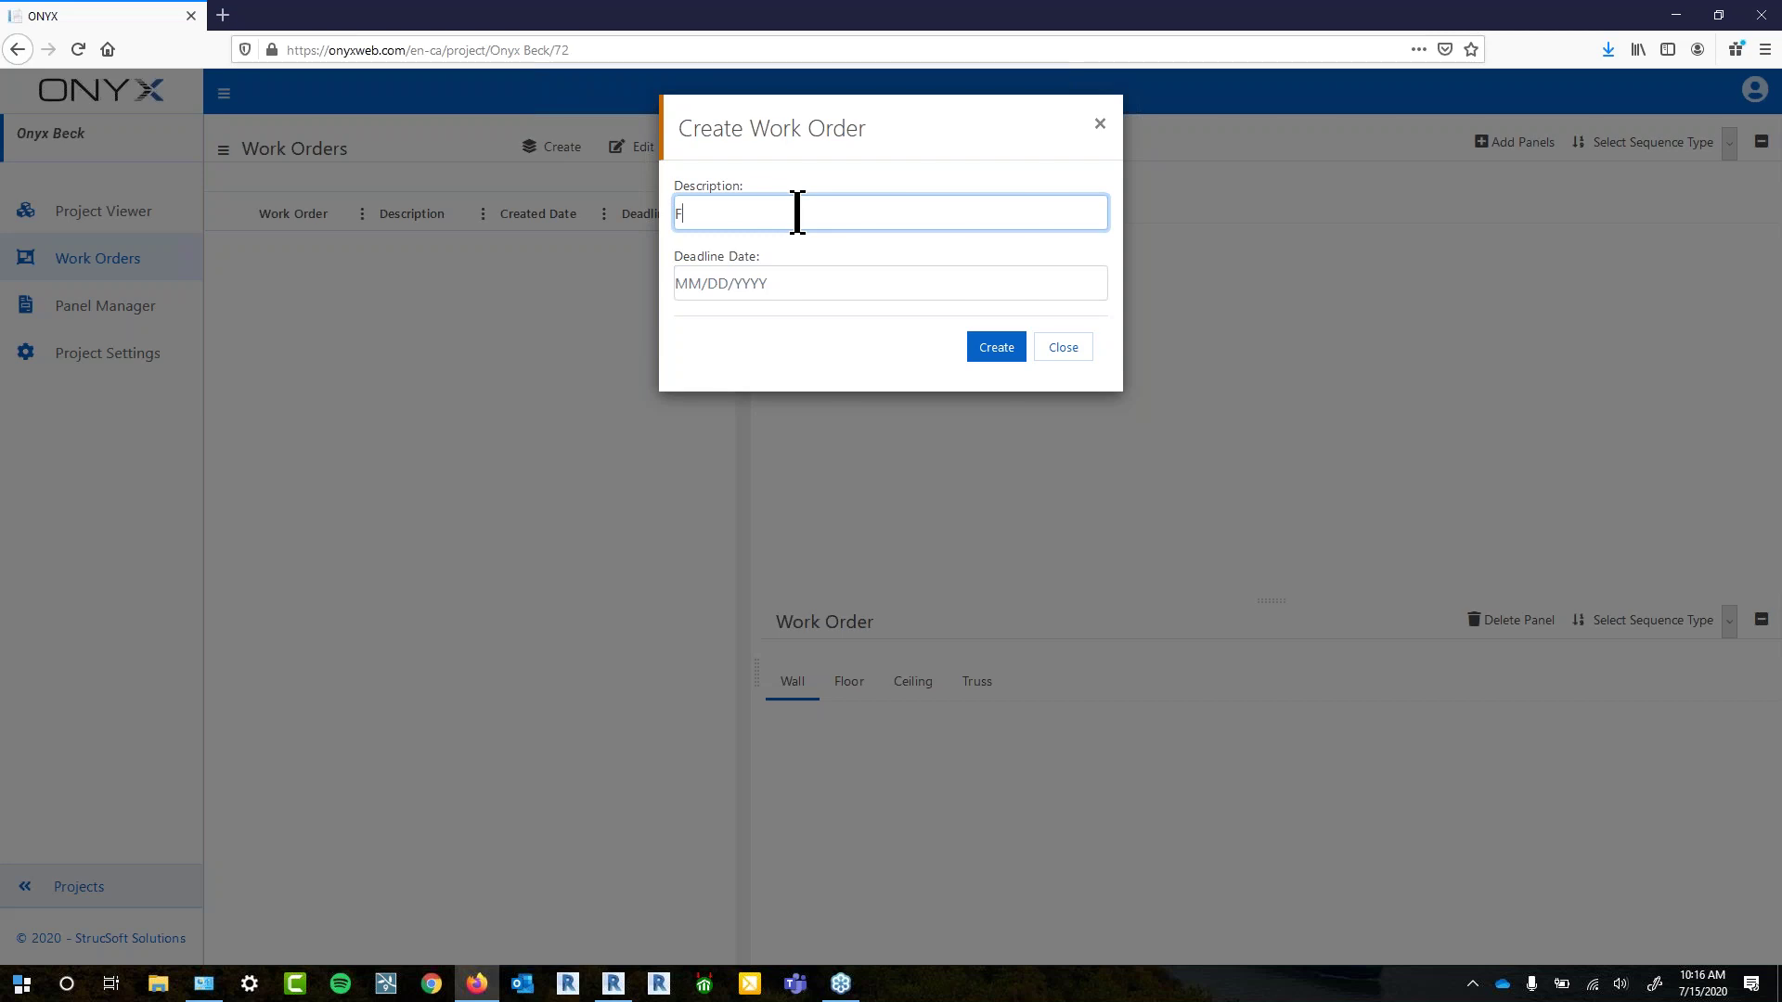
text(irst)
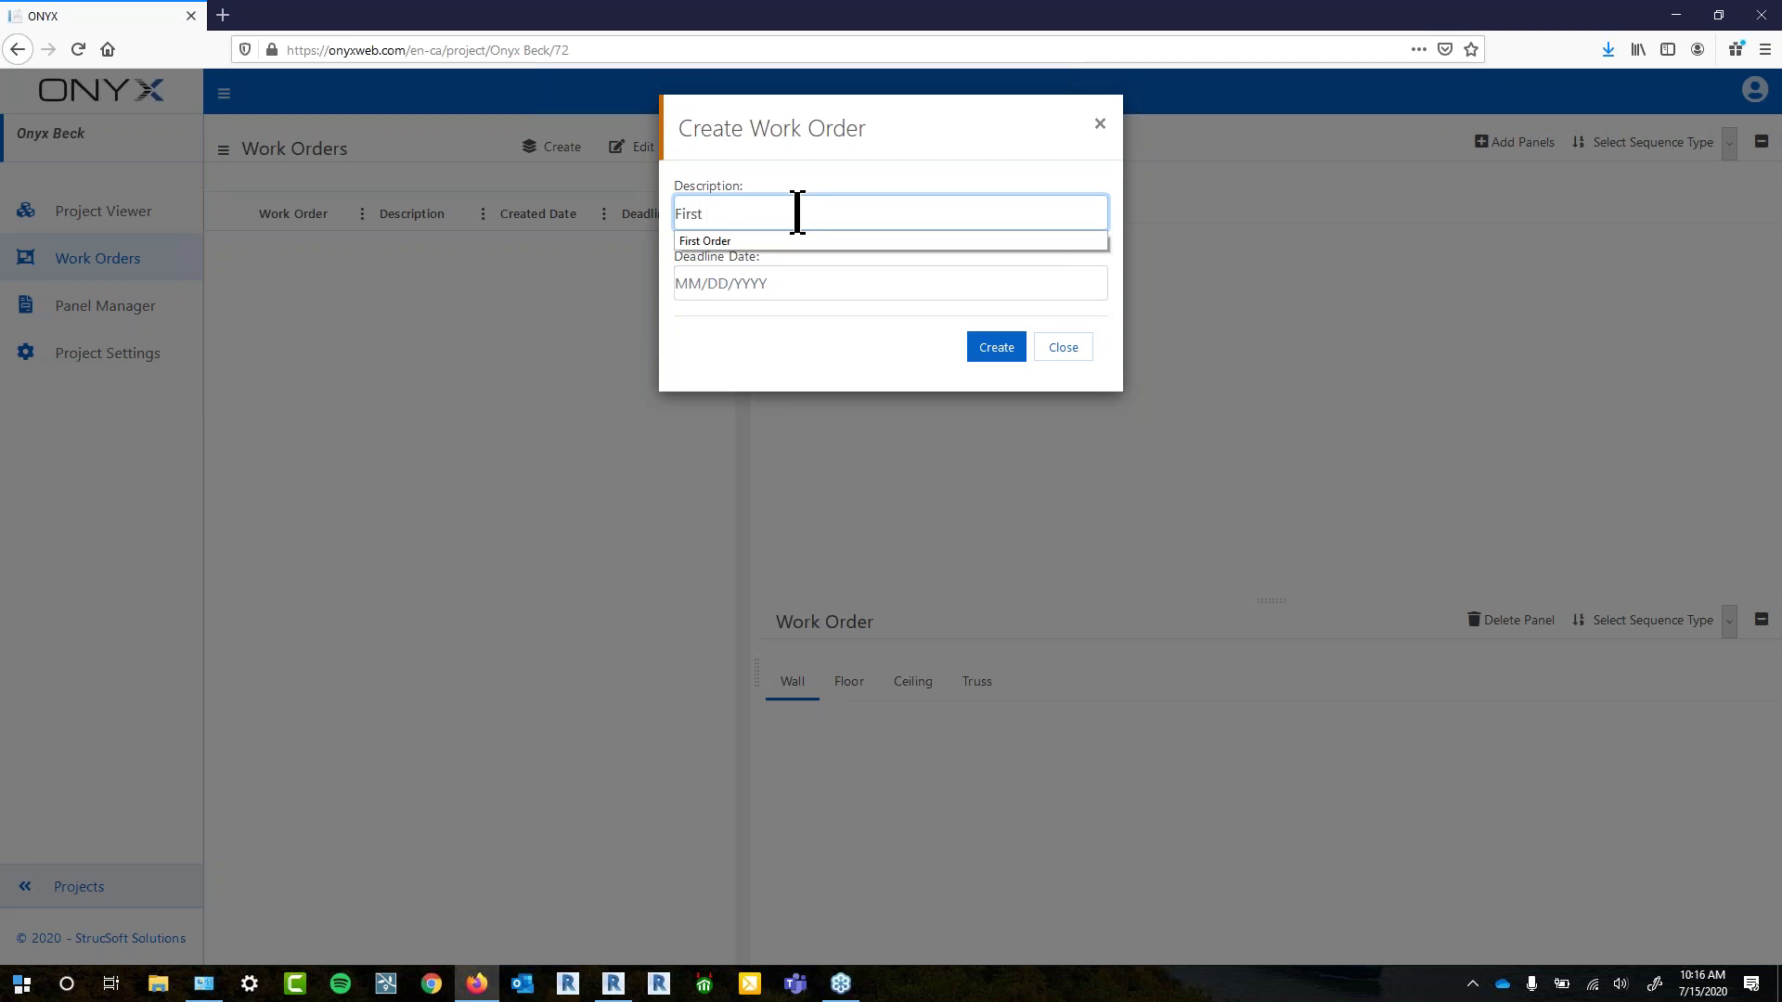
text( Floor)
click(778, 283)
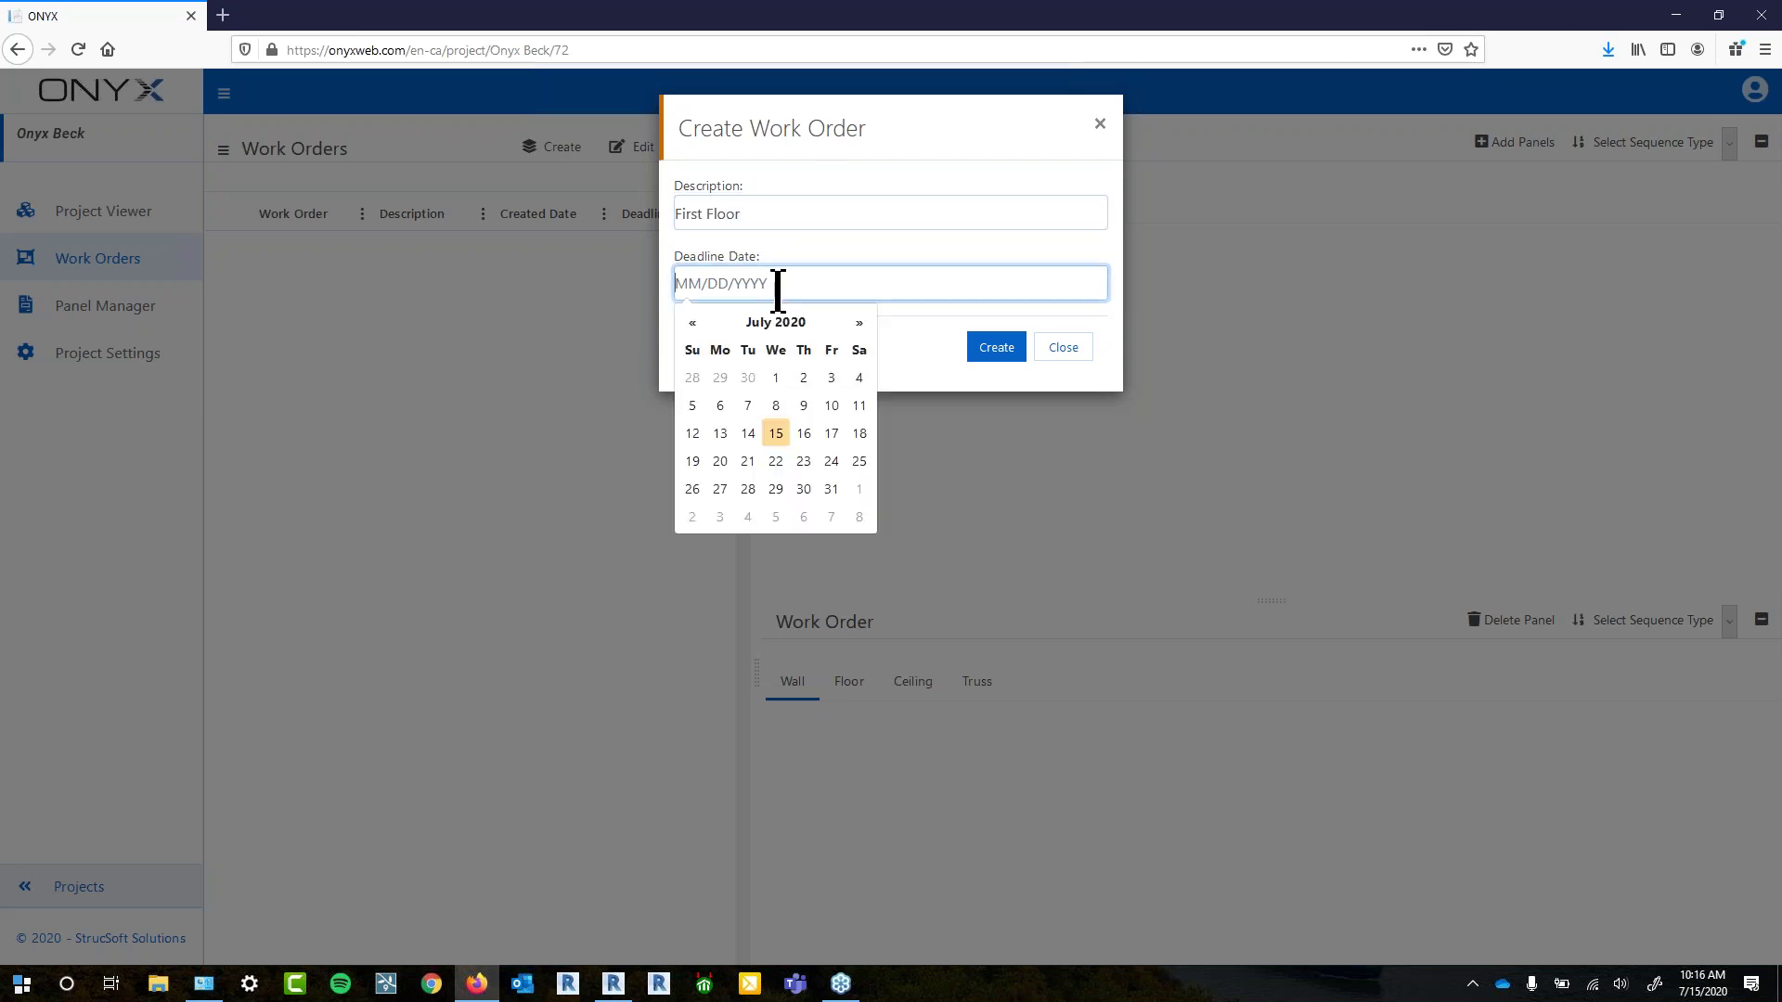
click(805, 436)
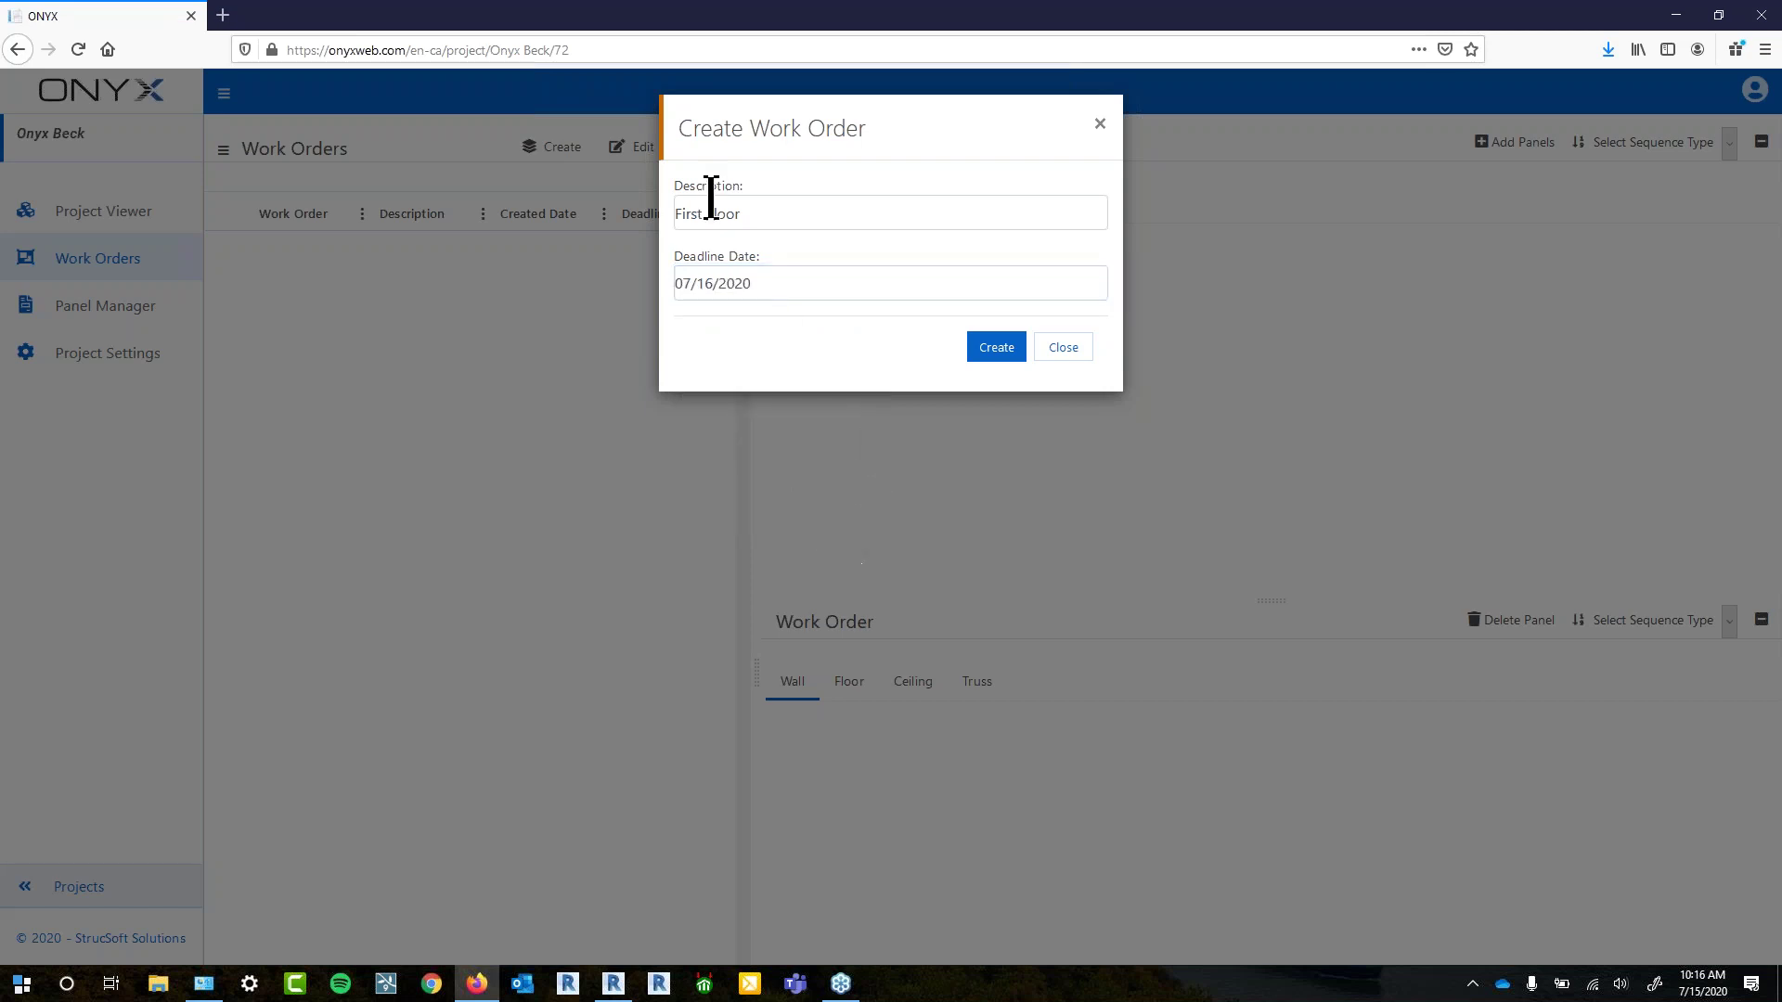
click(999, 350)
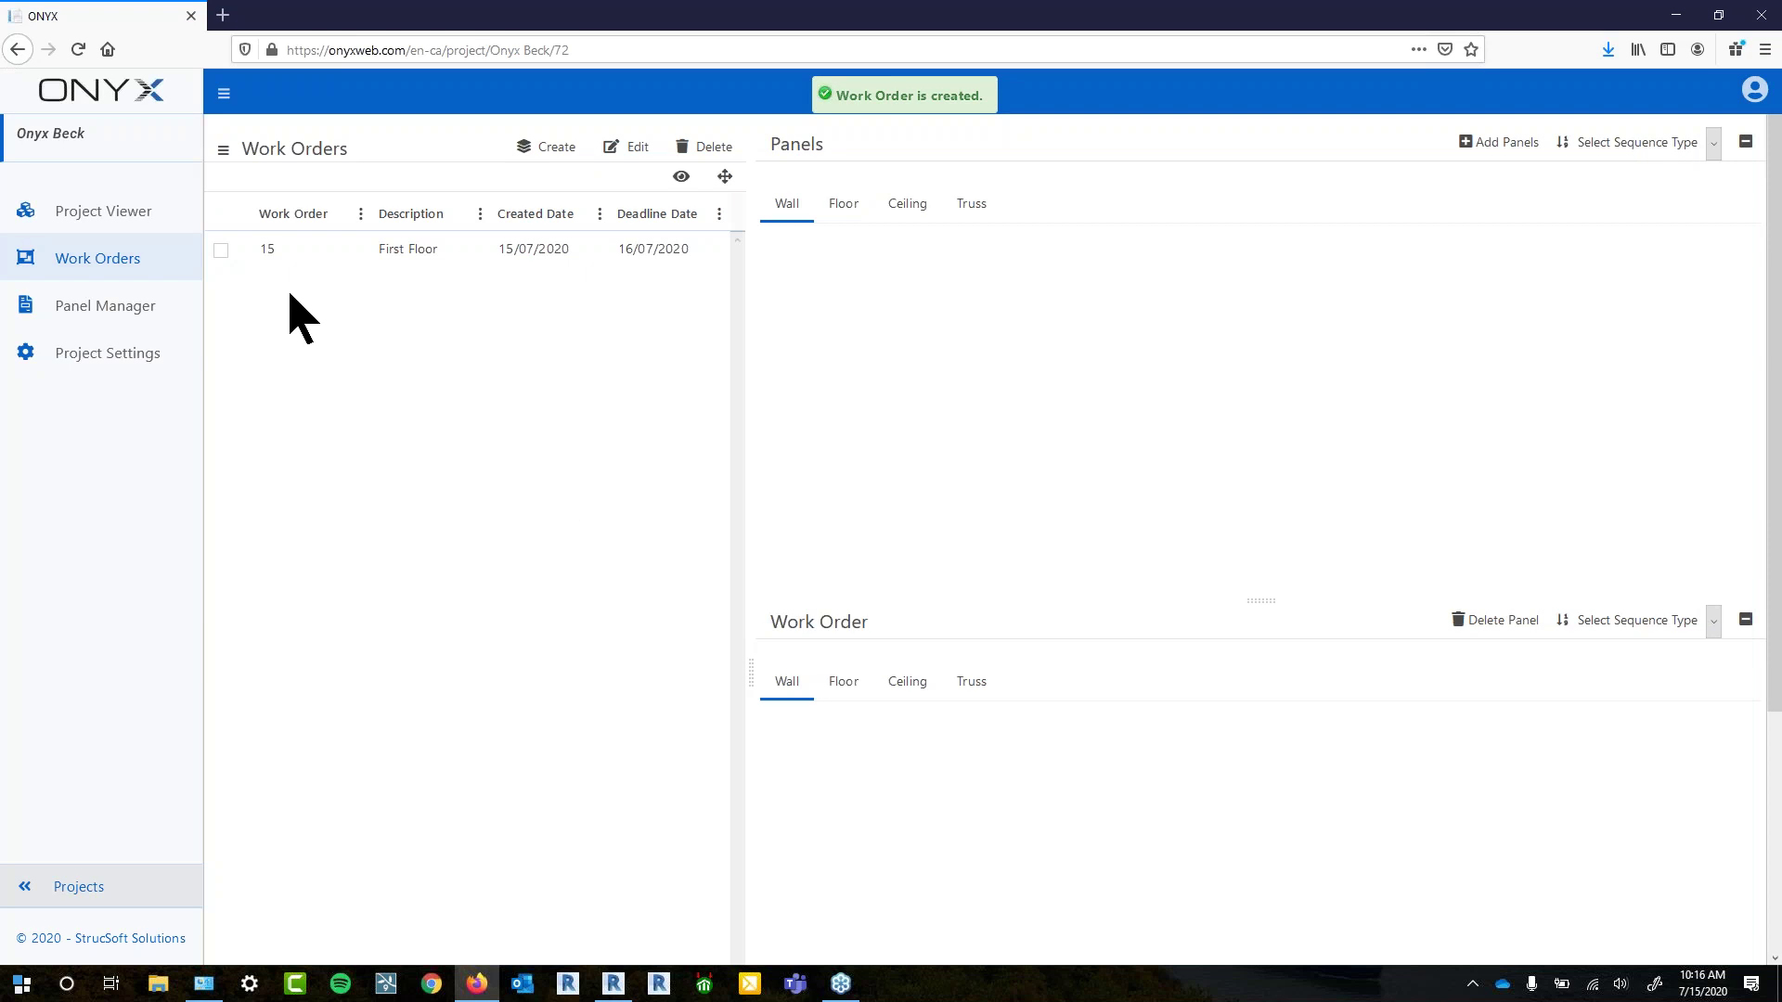
click(220, 251)
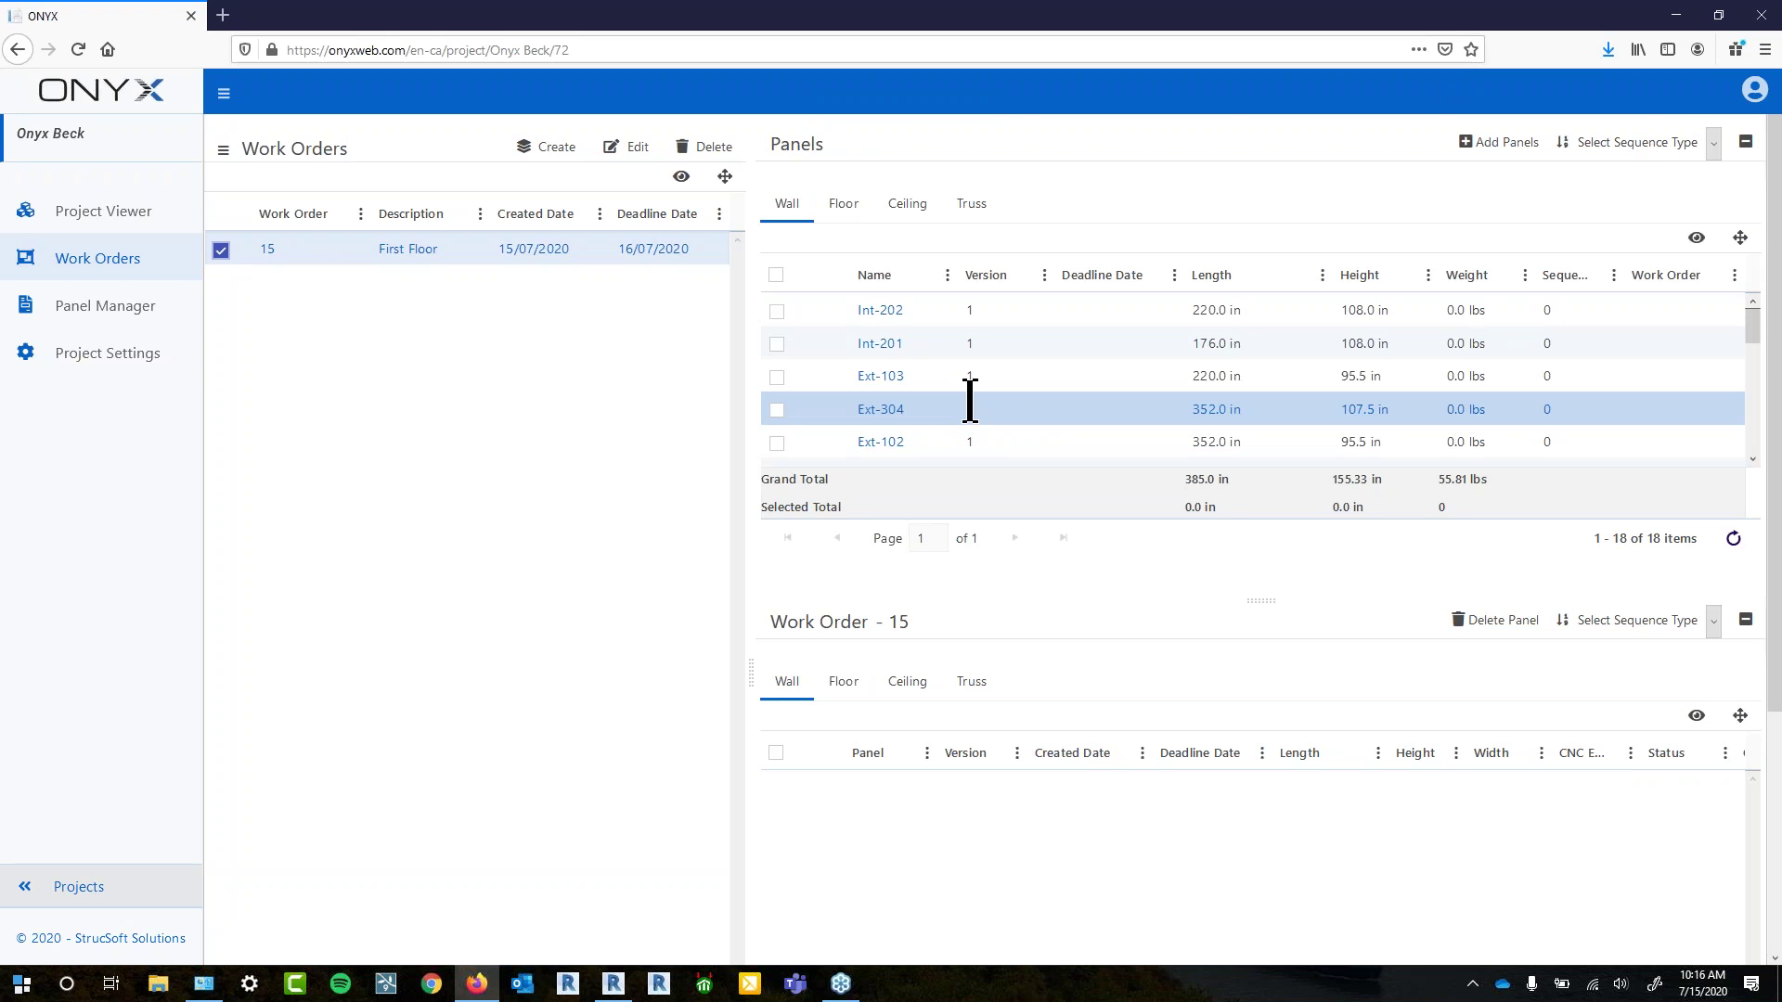
Add wall panels Int-202, Int-201 and Ext-103 to the First Floor work order and review its panel list
scroll(1569, 427, down, 2)
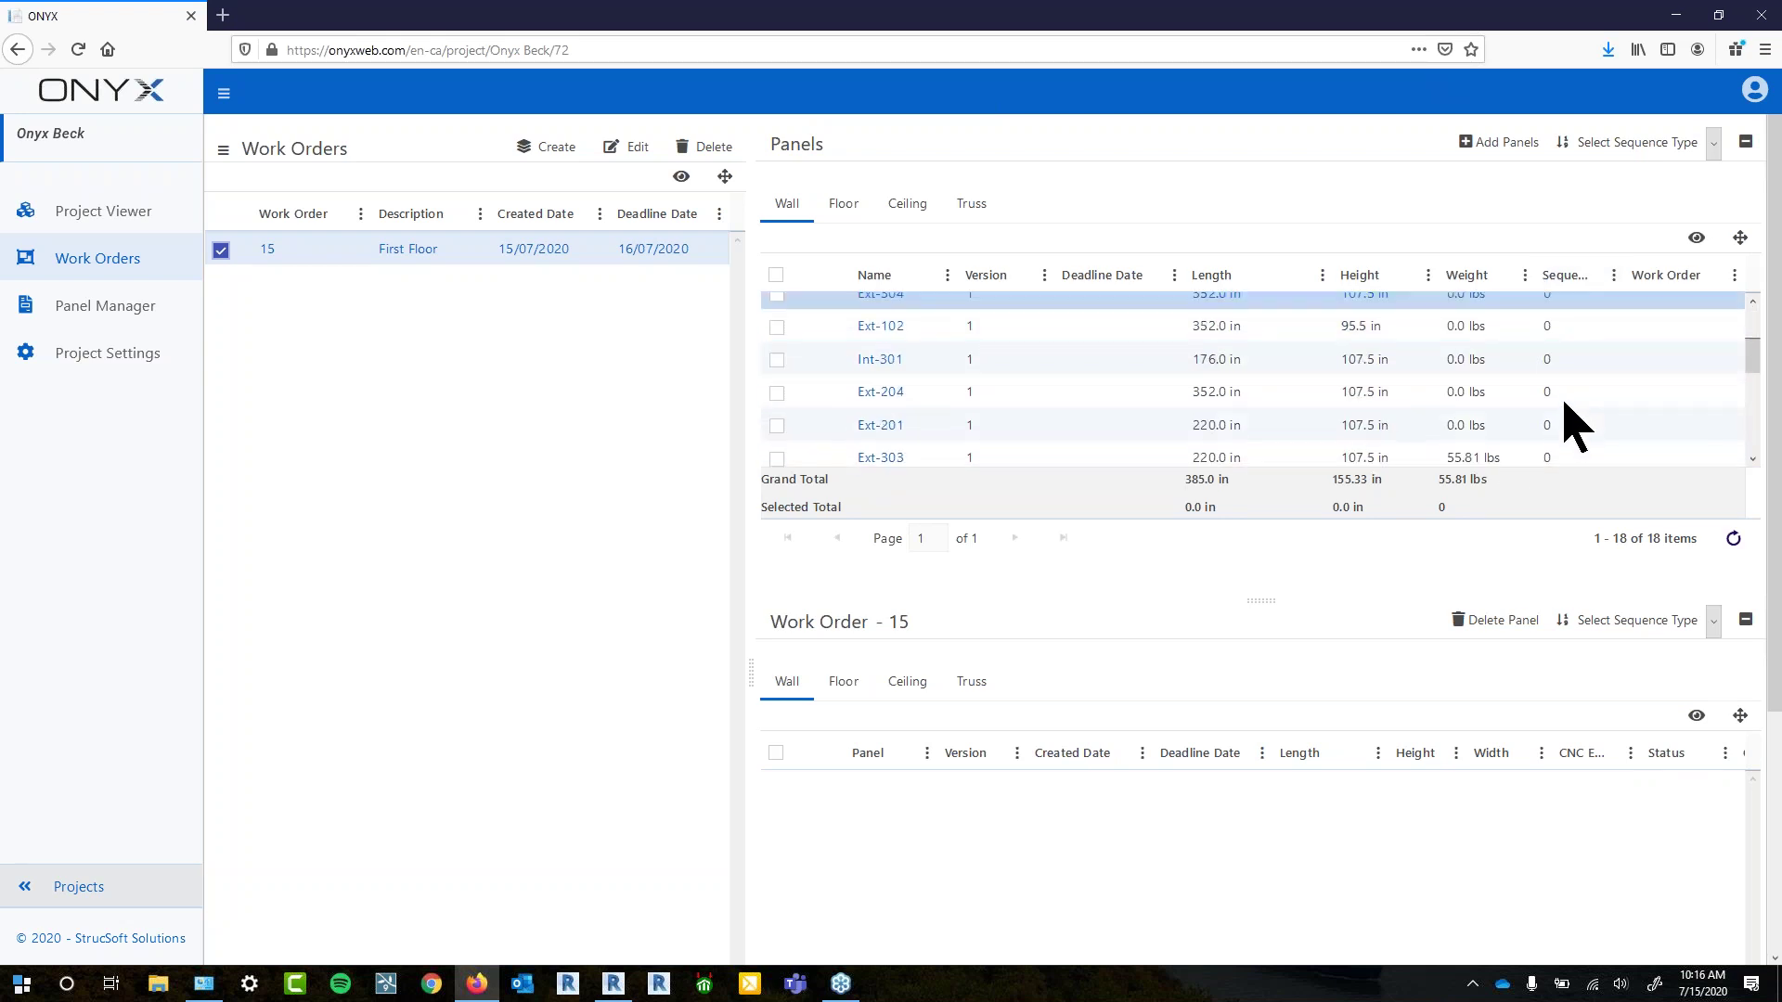
scroll(1570, 419, up, 4)
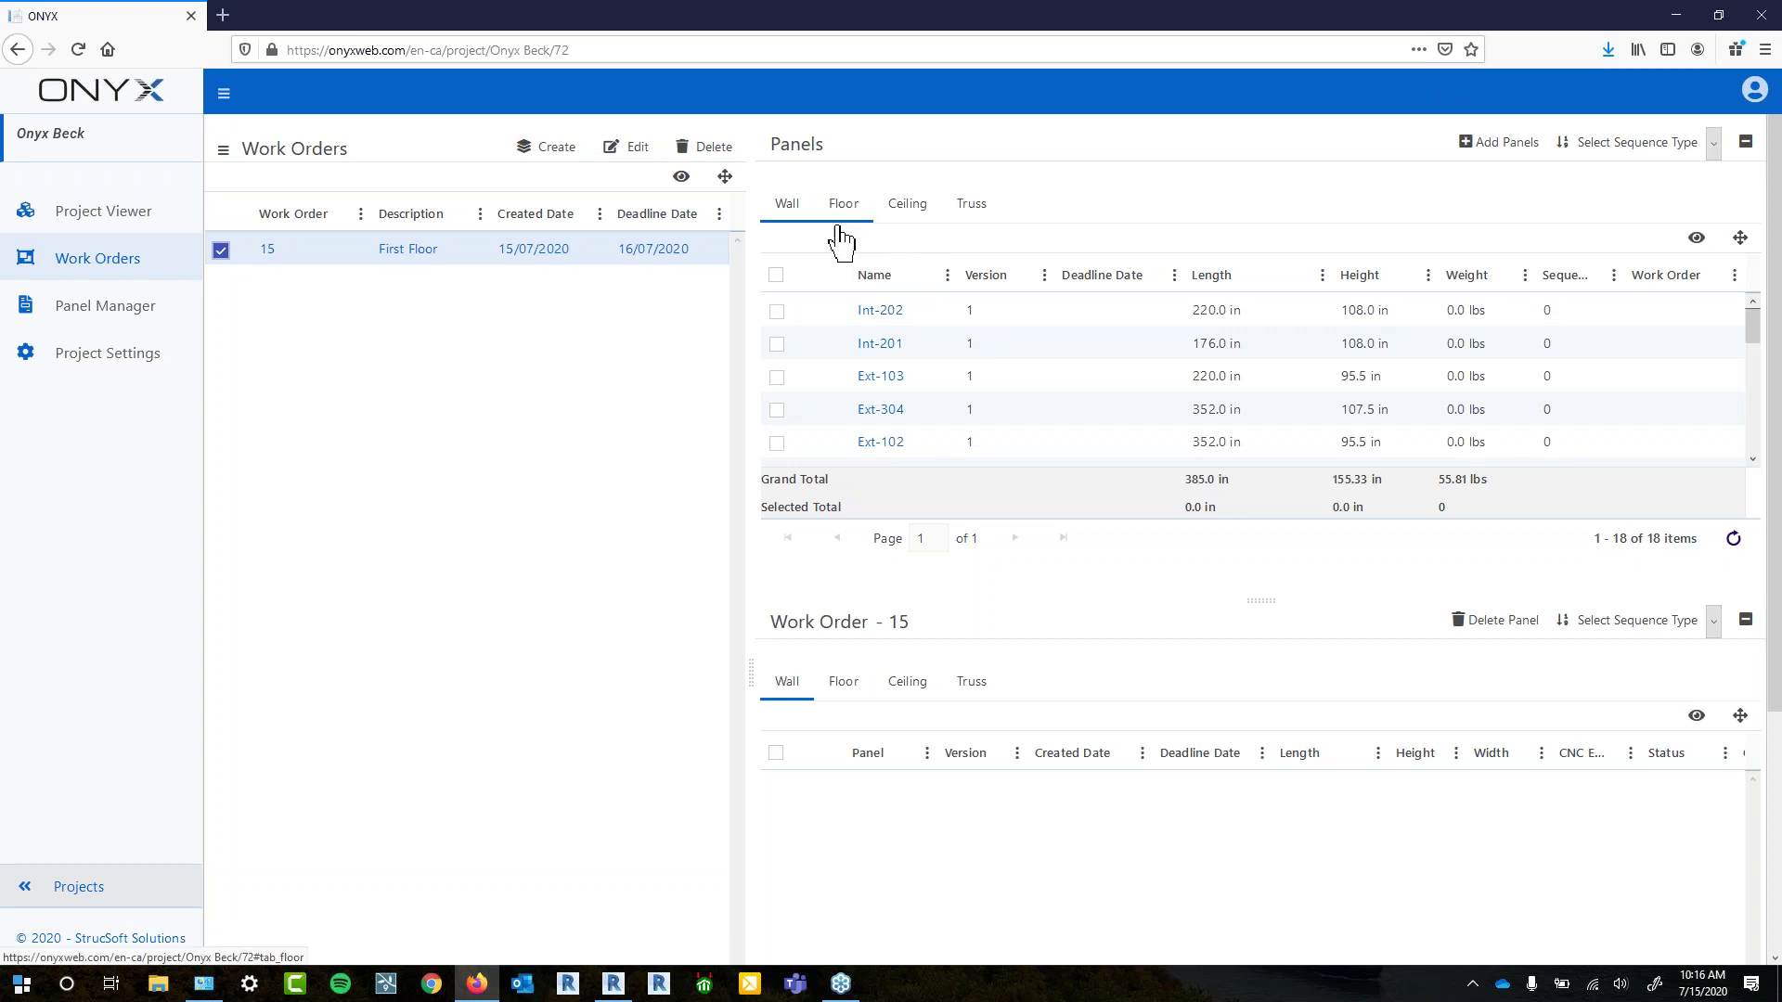
click(777, 311)
click(777, 345)
click(777, 377)
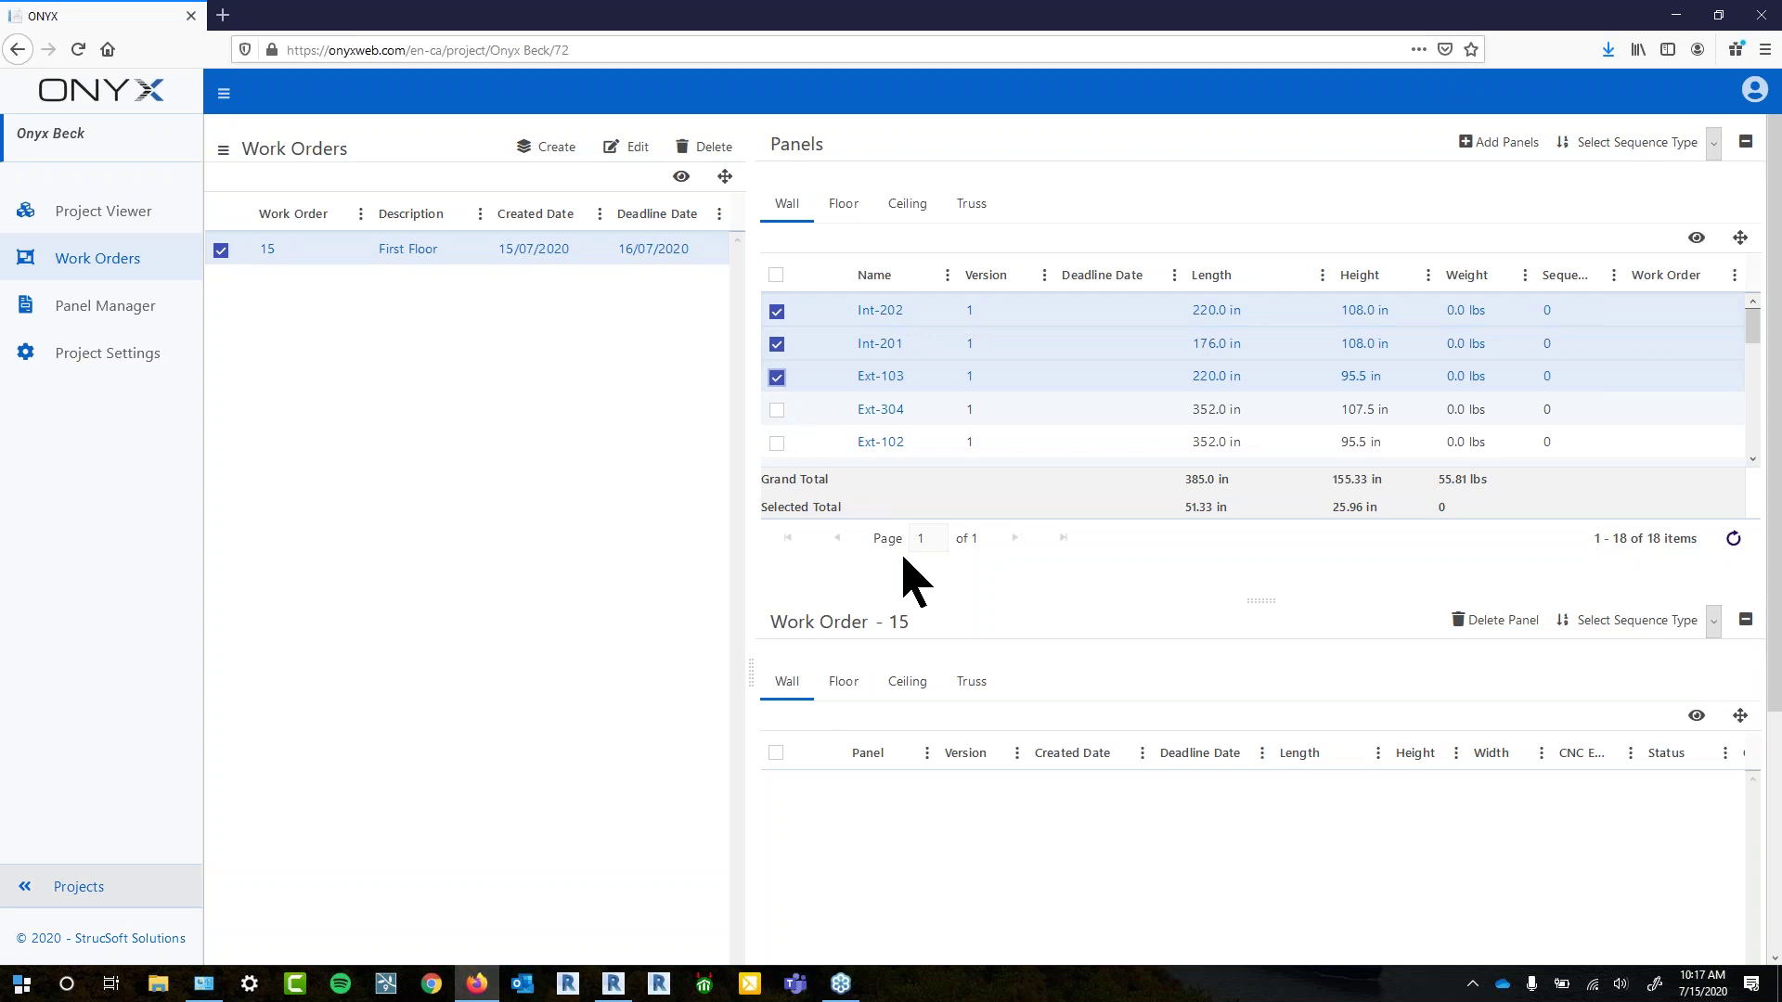
click(1484, 144)
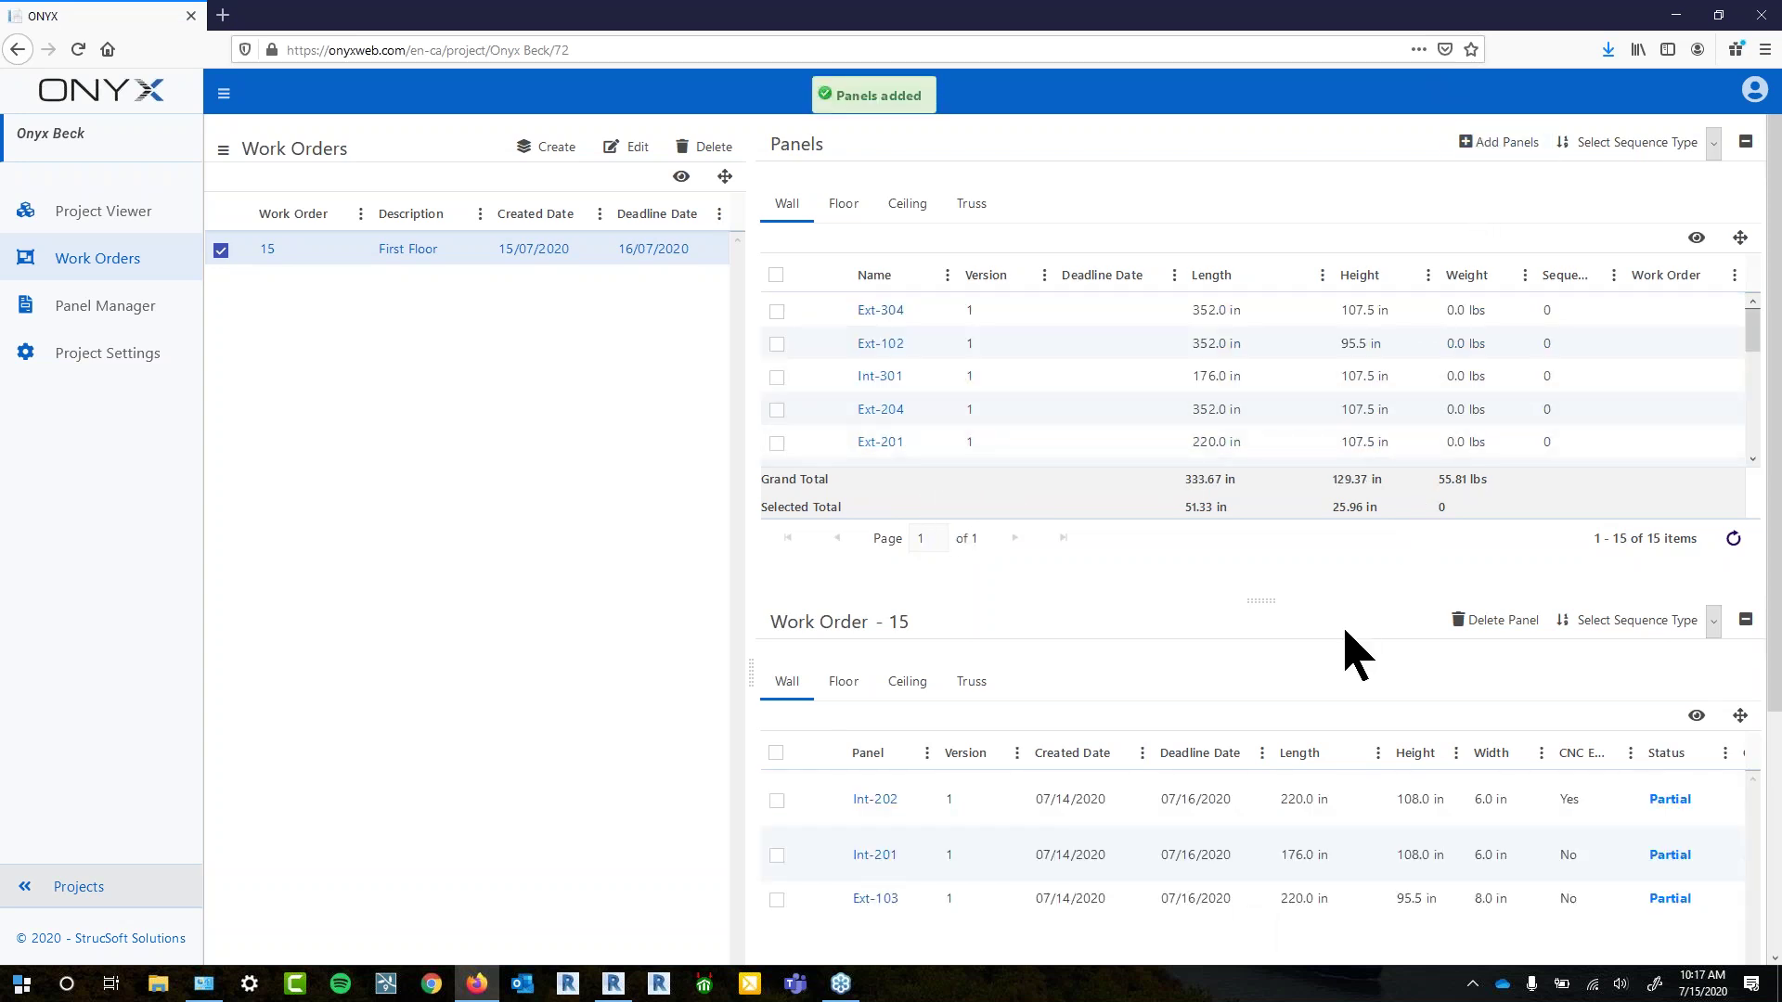
scroll(1038, 743, down, 3)
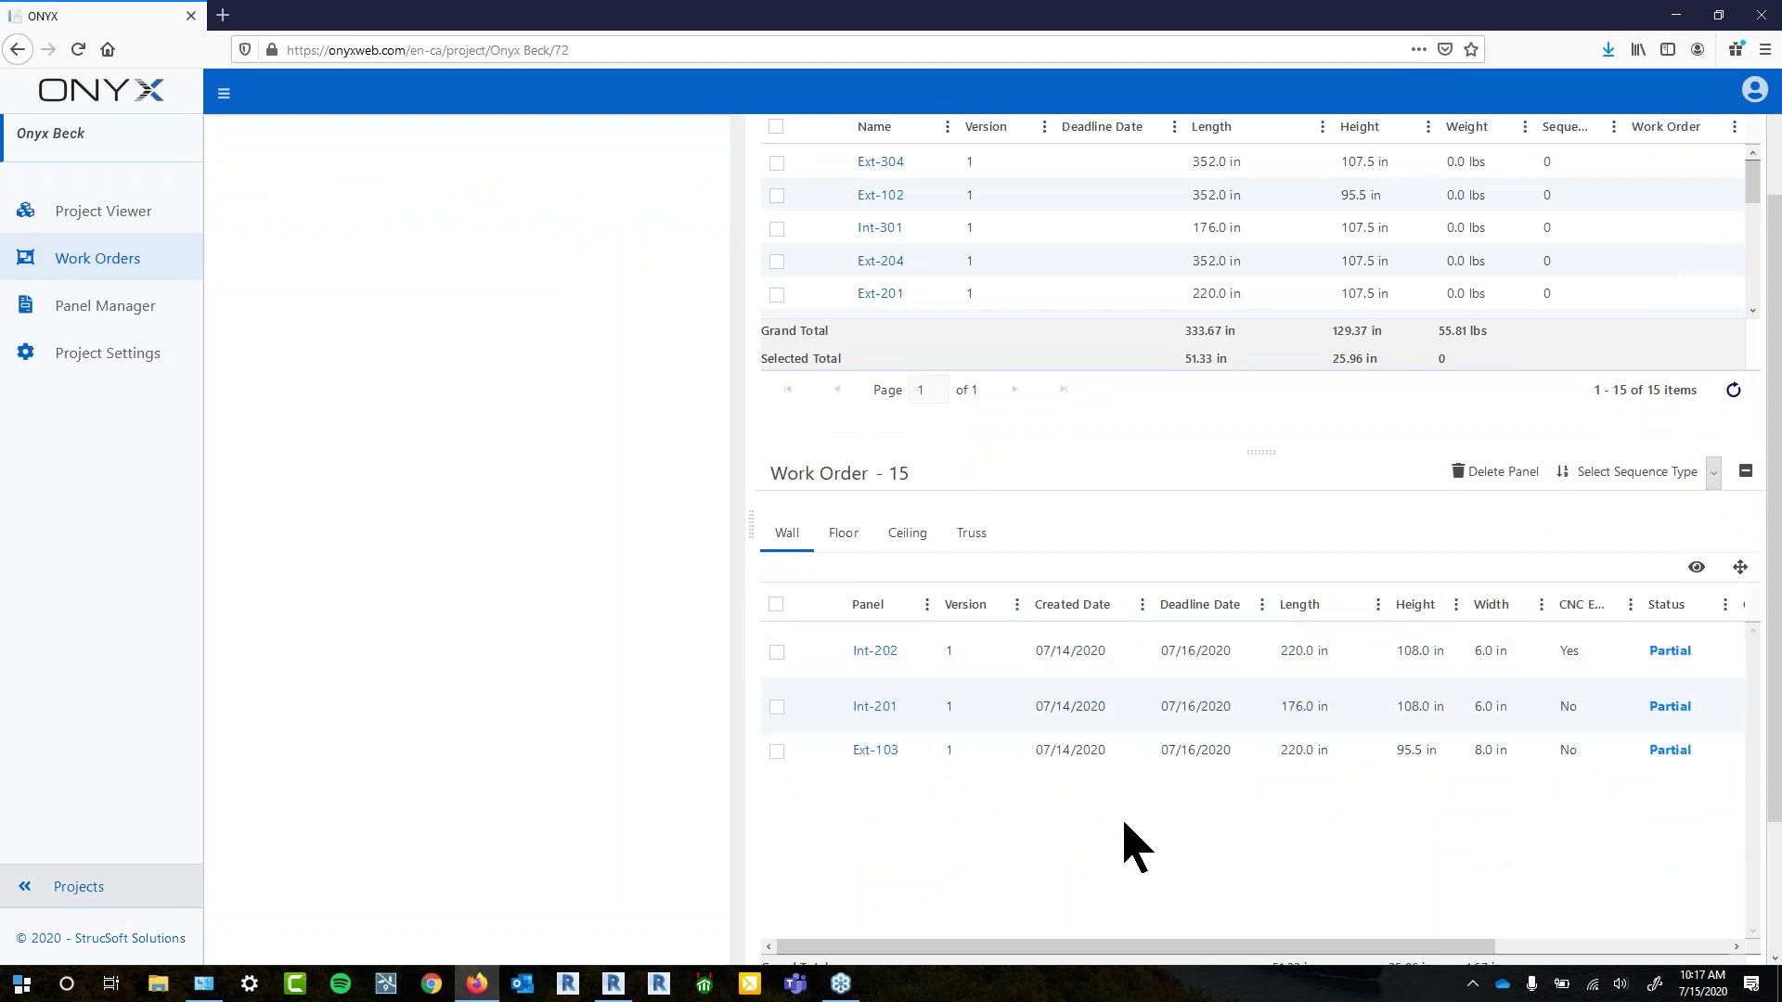
scroll(1135, 846, up, 3)
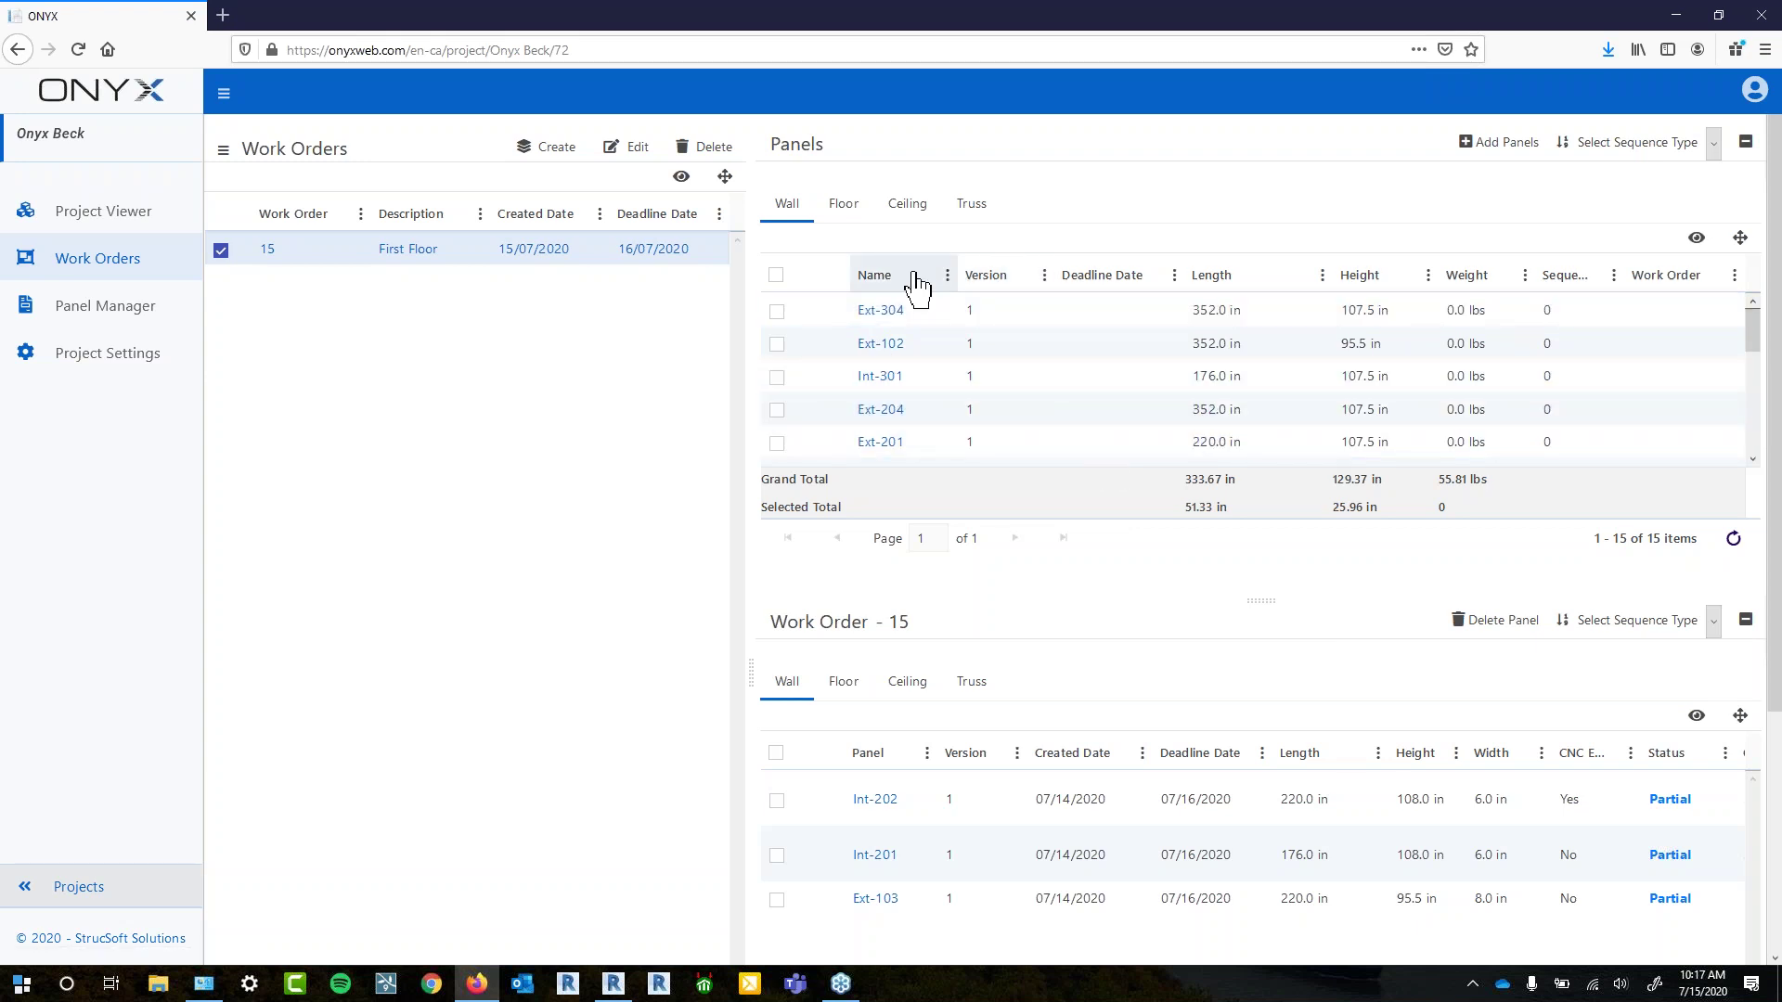
Examine the wall panel list's sorting, column and filter options, and its custom view controls
click(946, 276)
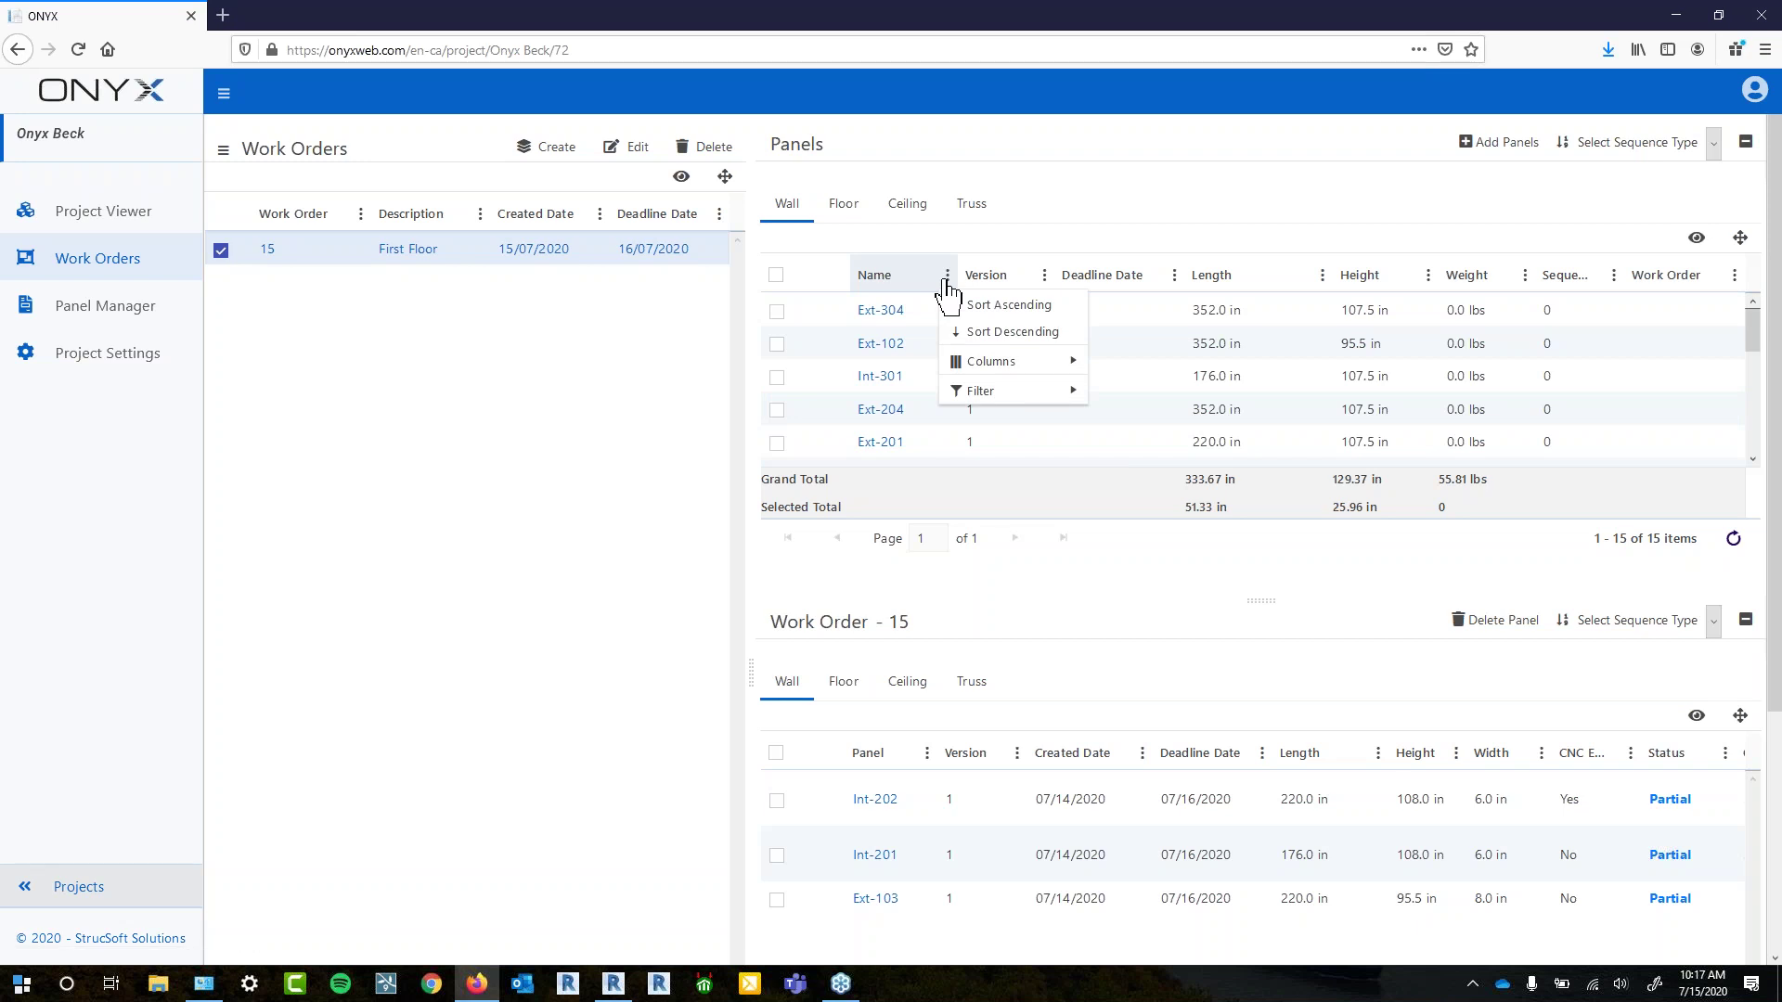
click(1143, 227)
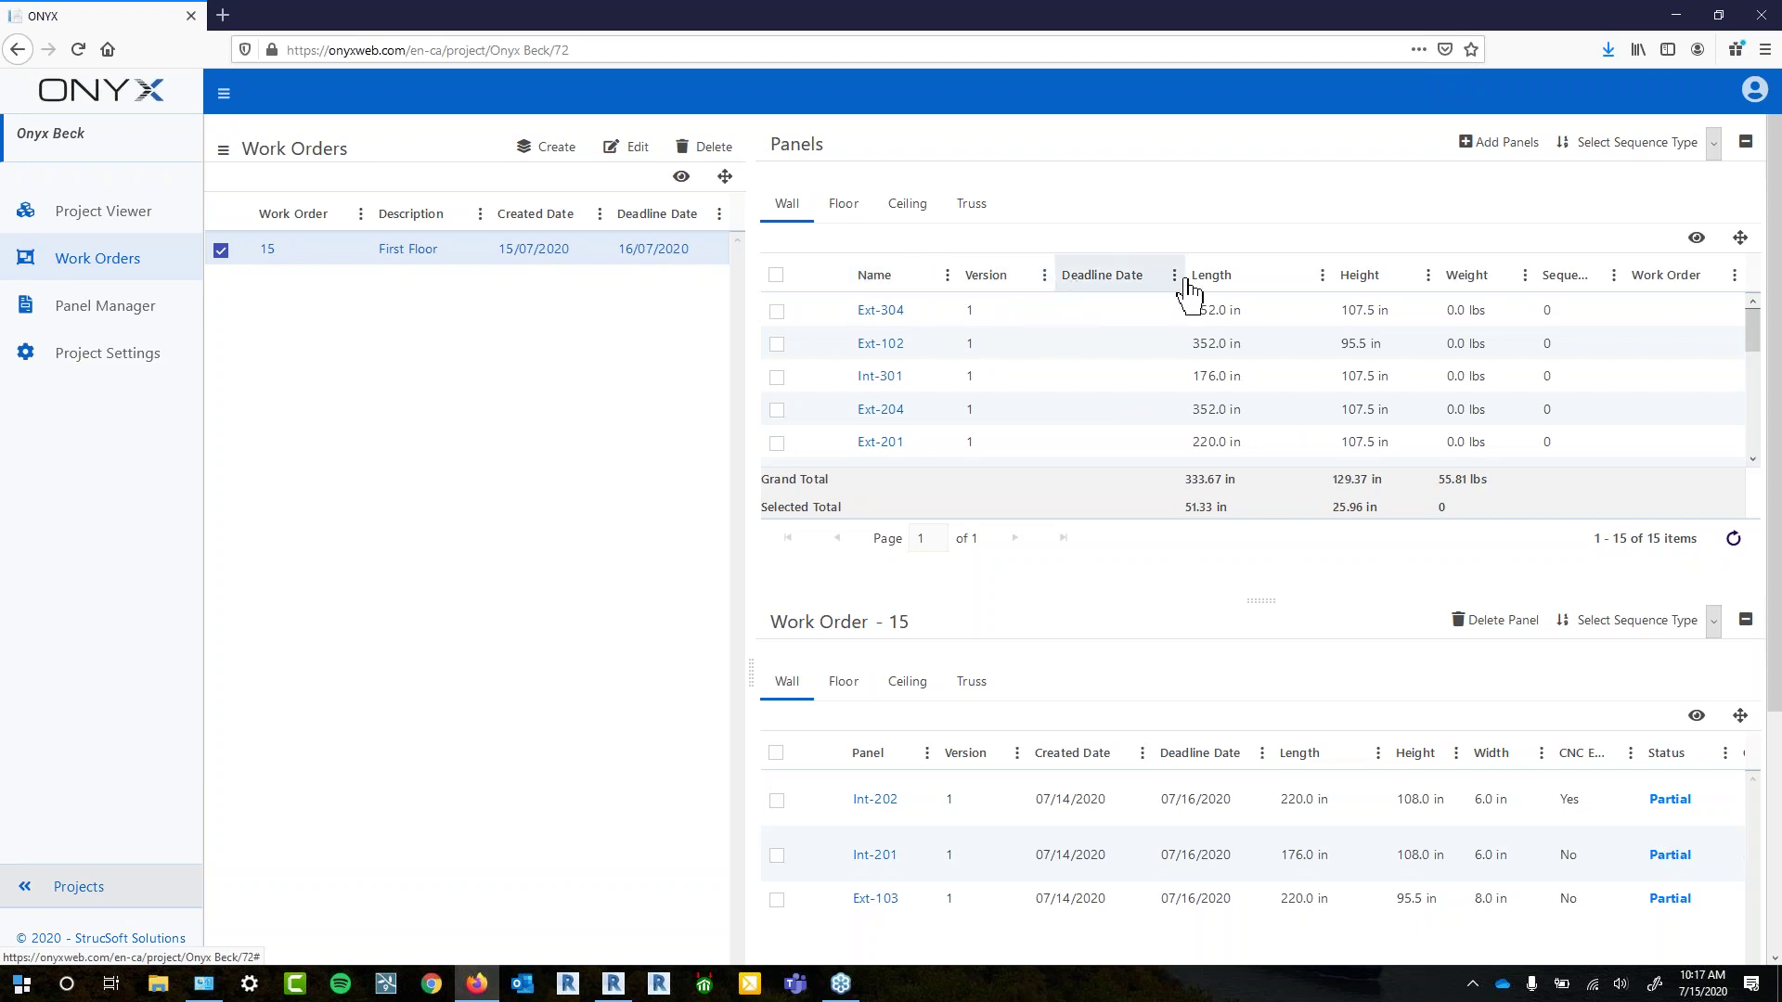
click(1322, 275)
mouse_move(1346, 363)
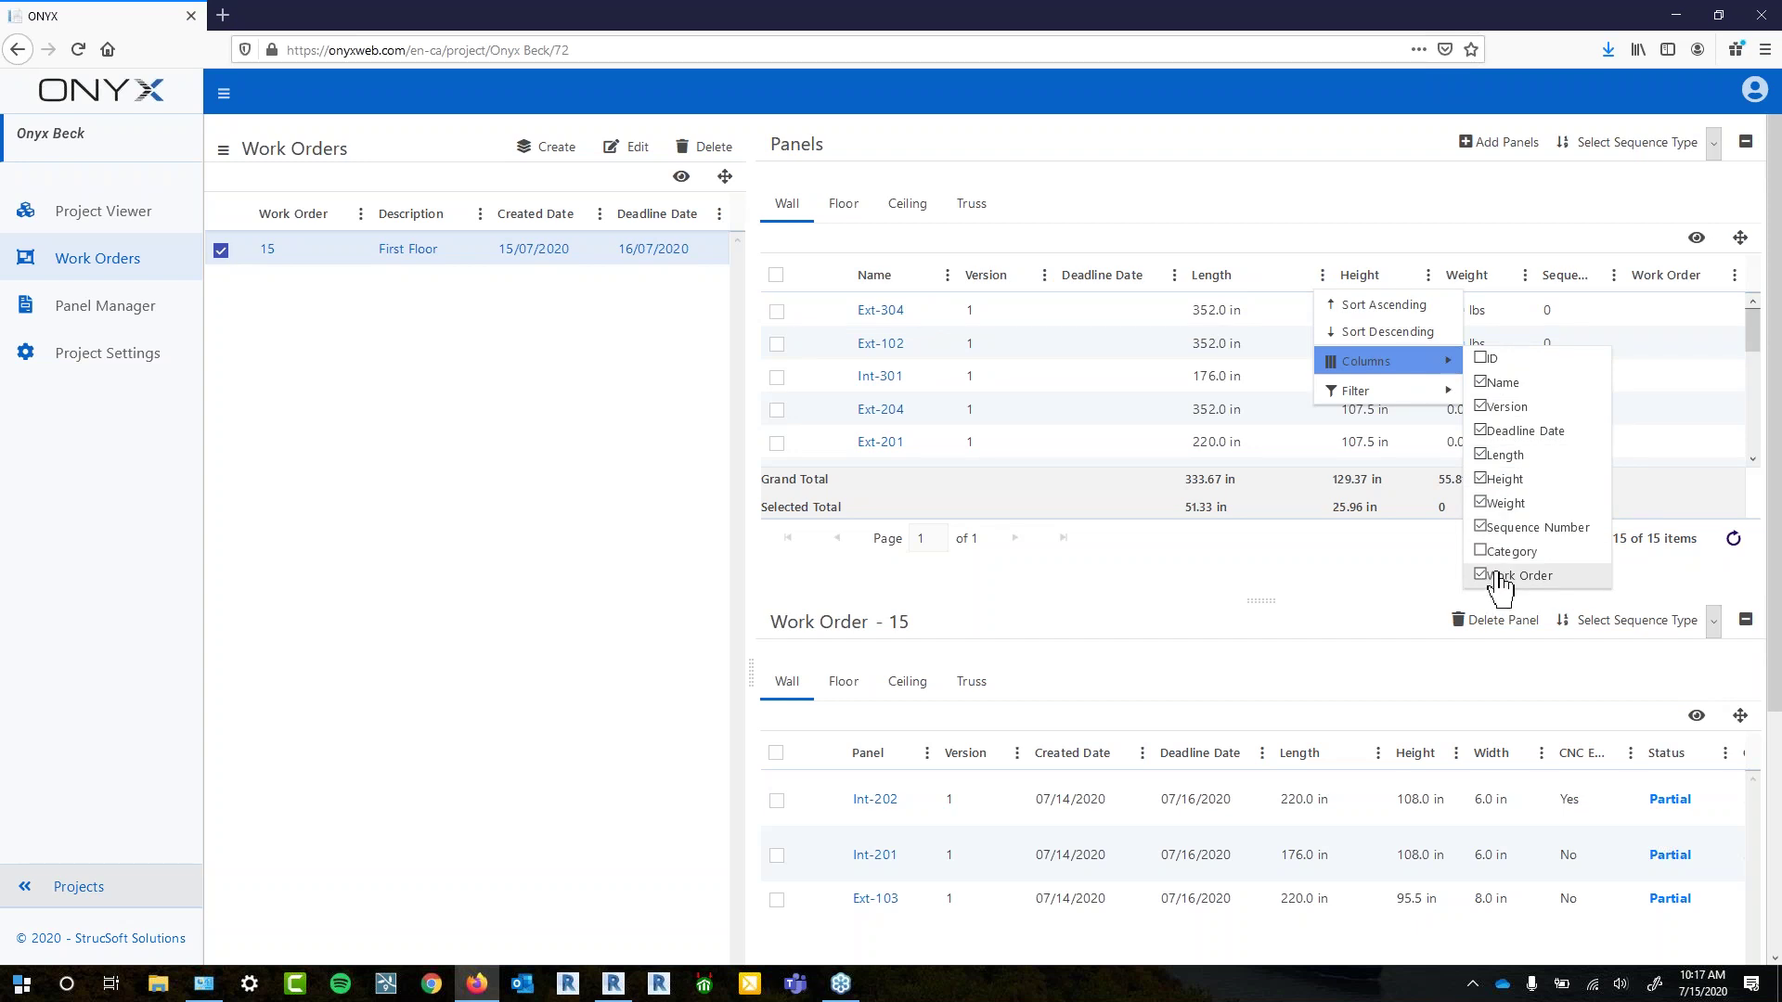
mouse_move(1444, 391)
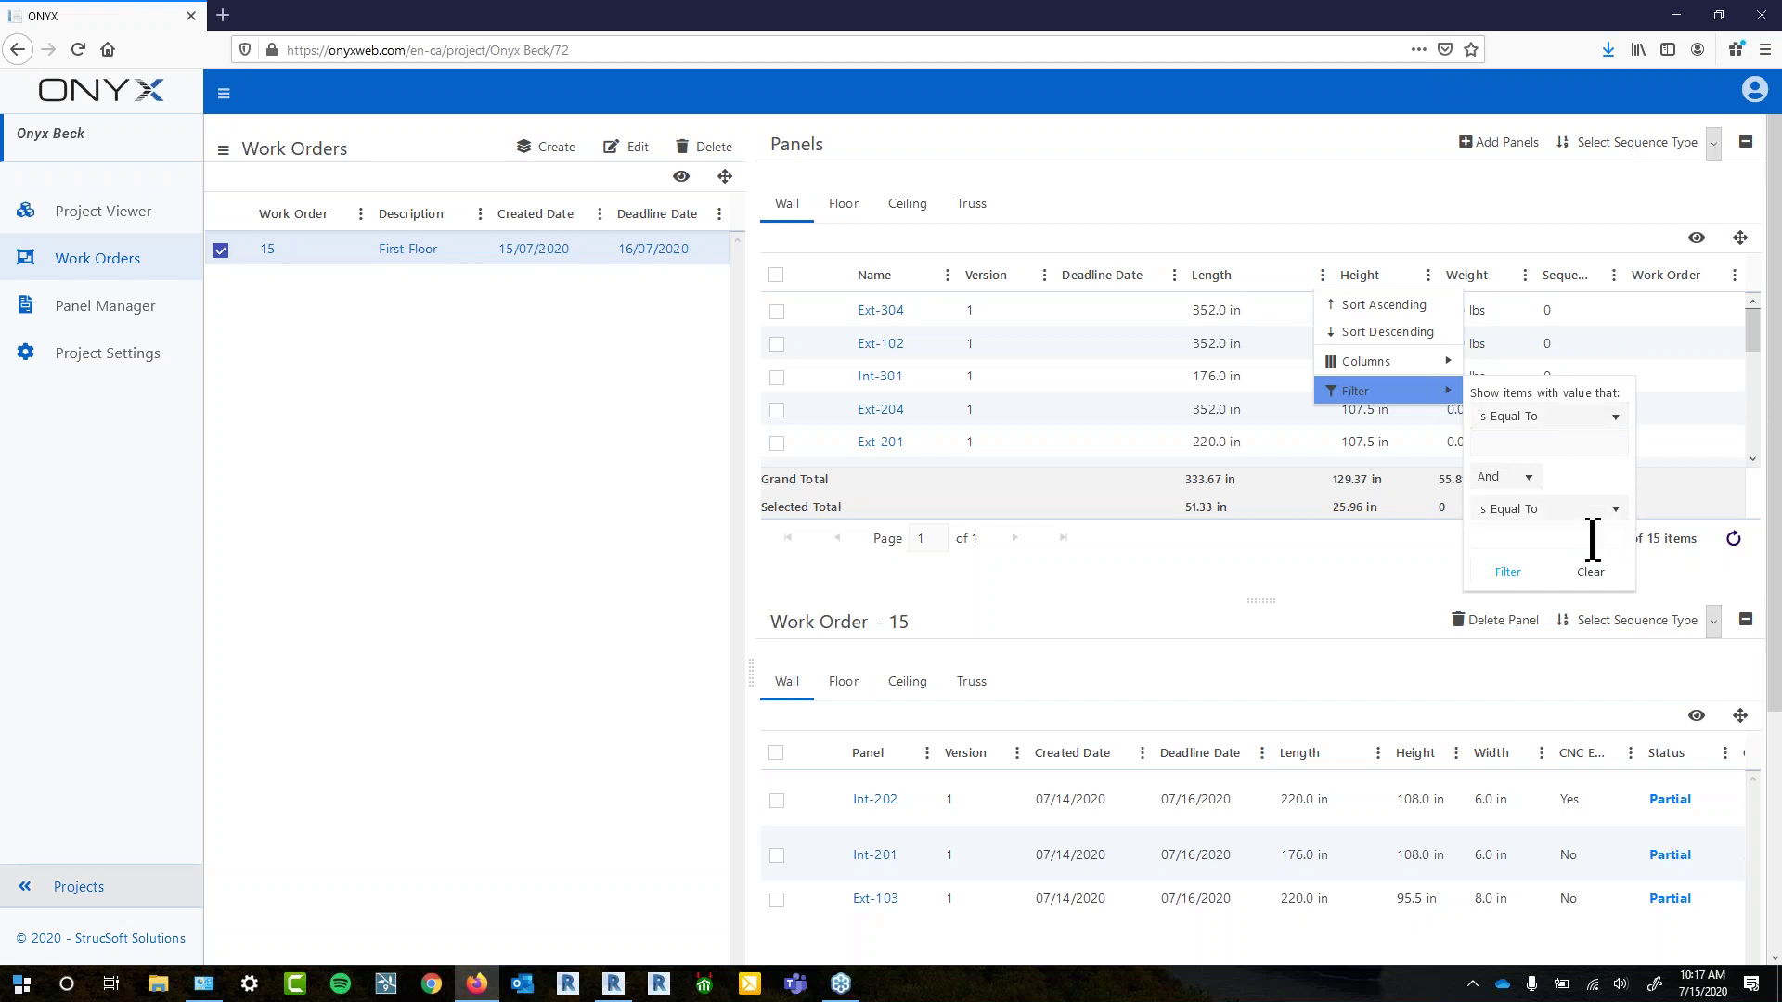
mouse_move(1434, 361)
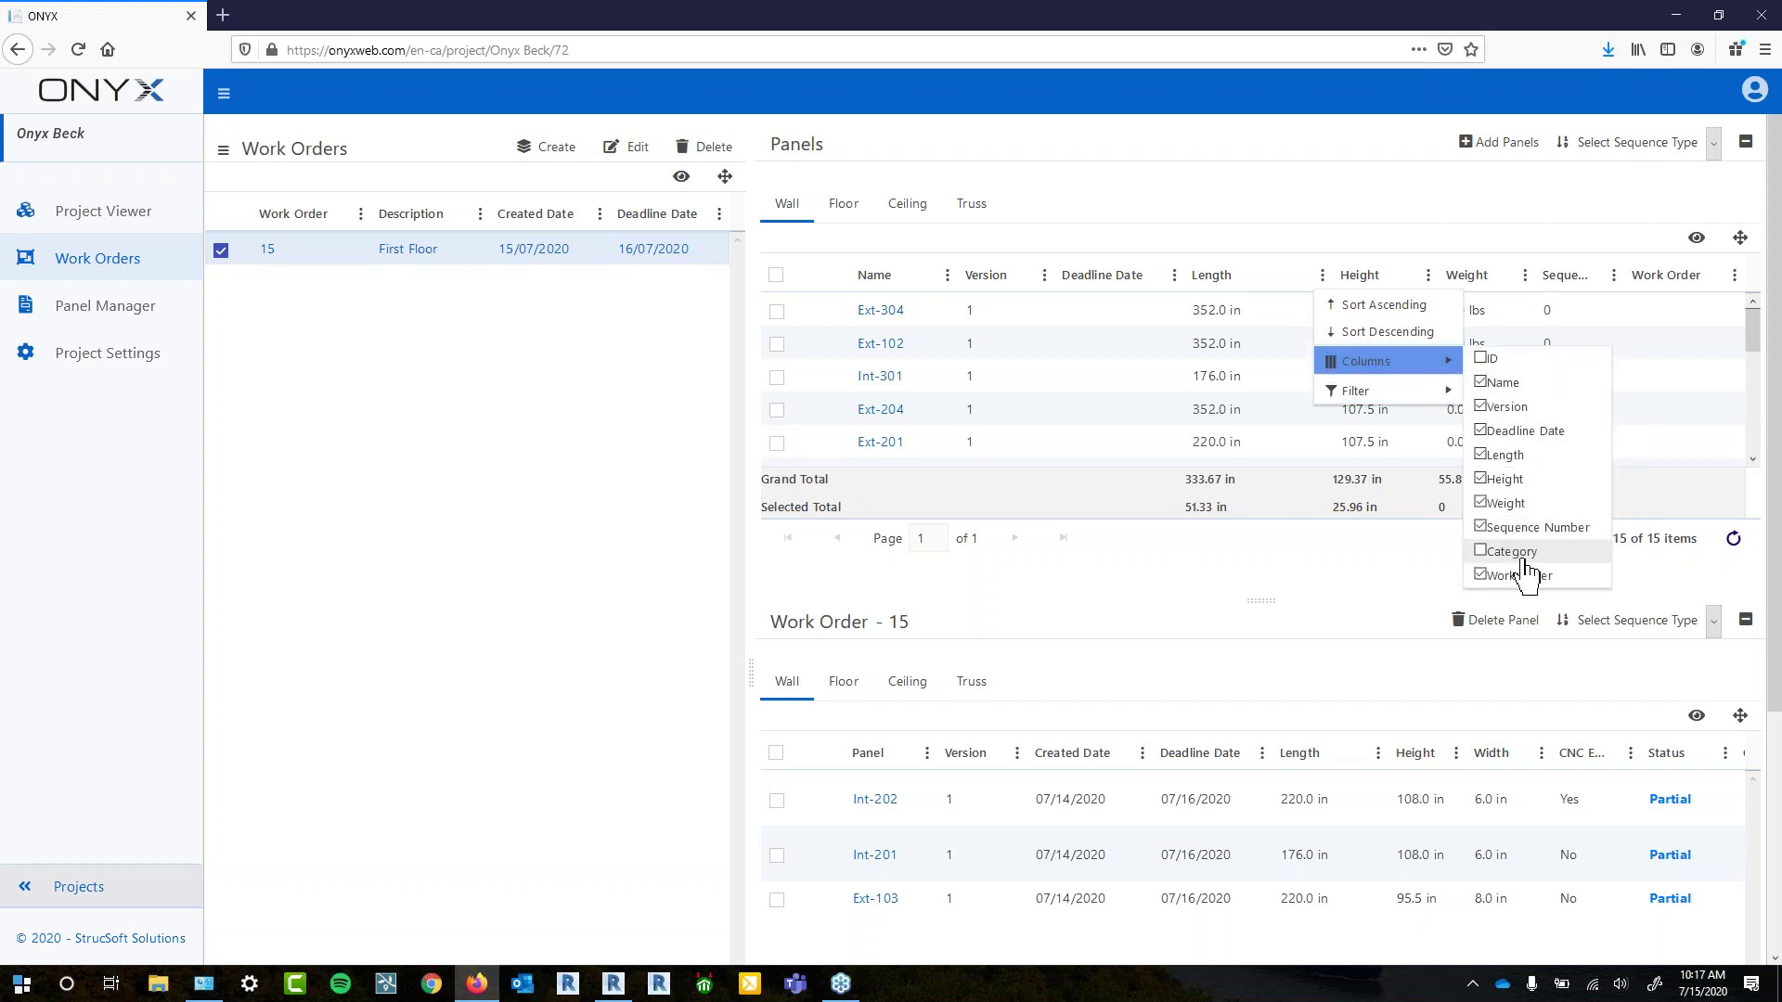
click(1279, 222)
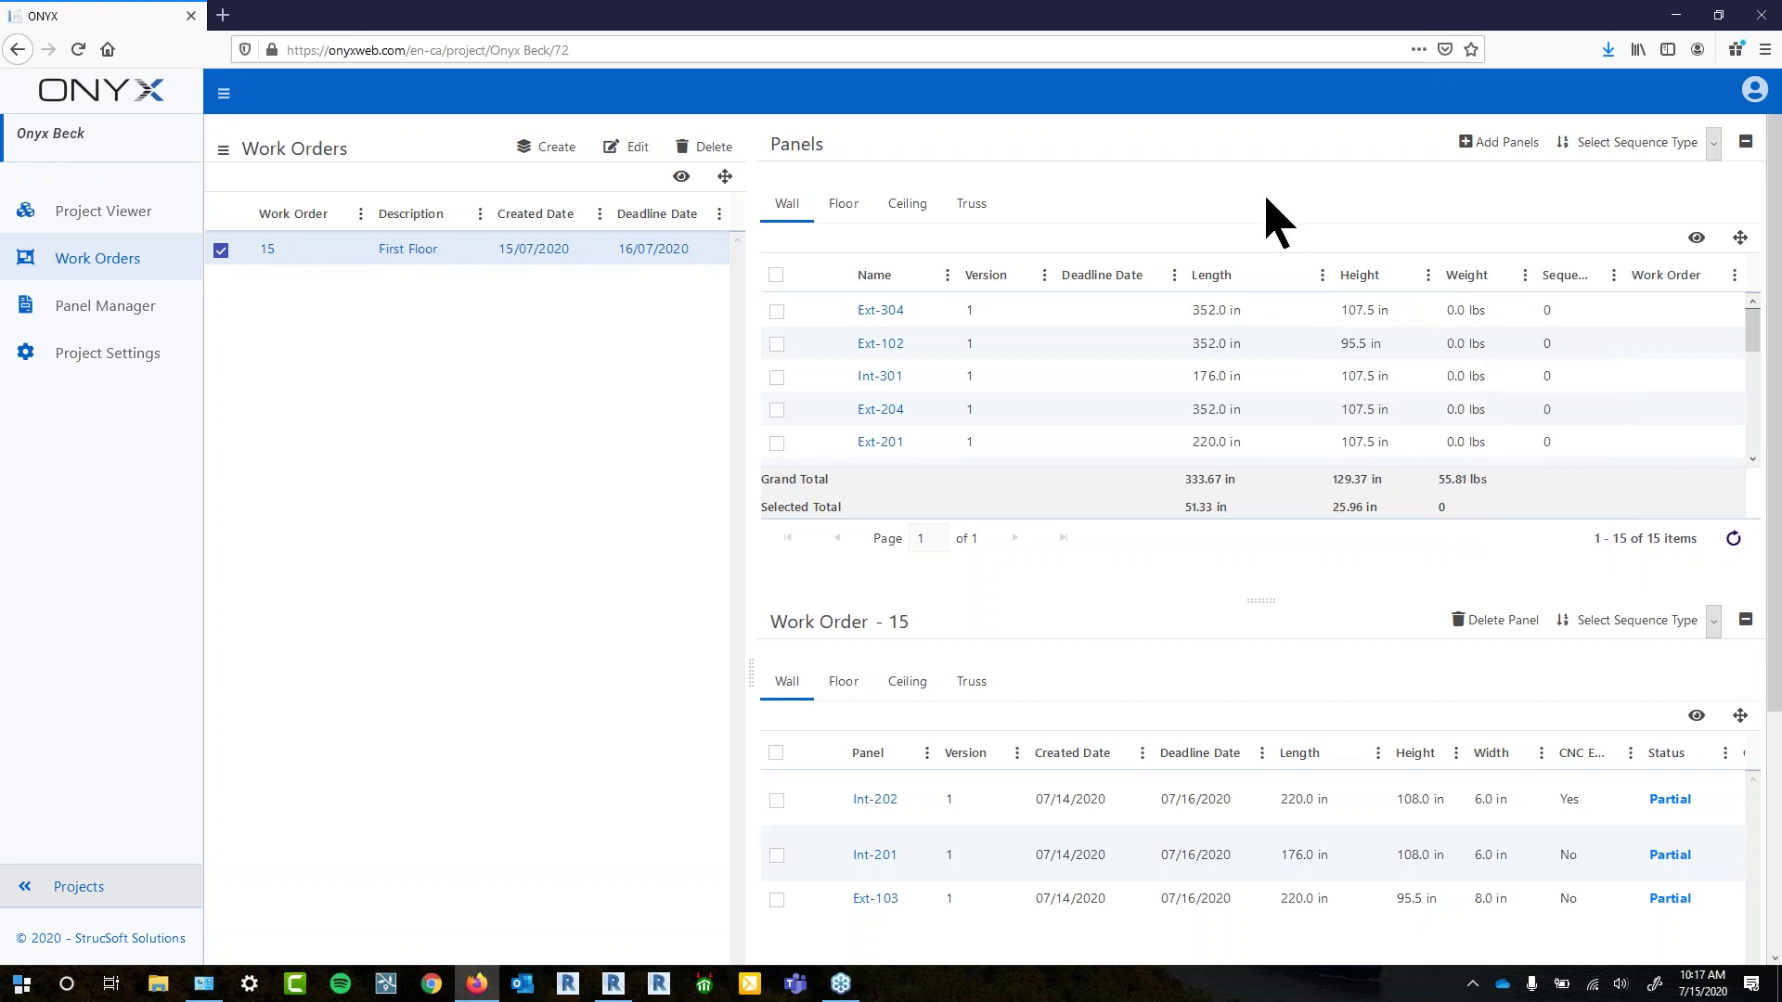
click(1696, 237)
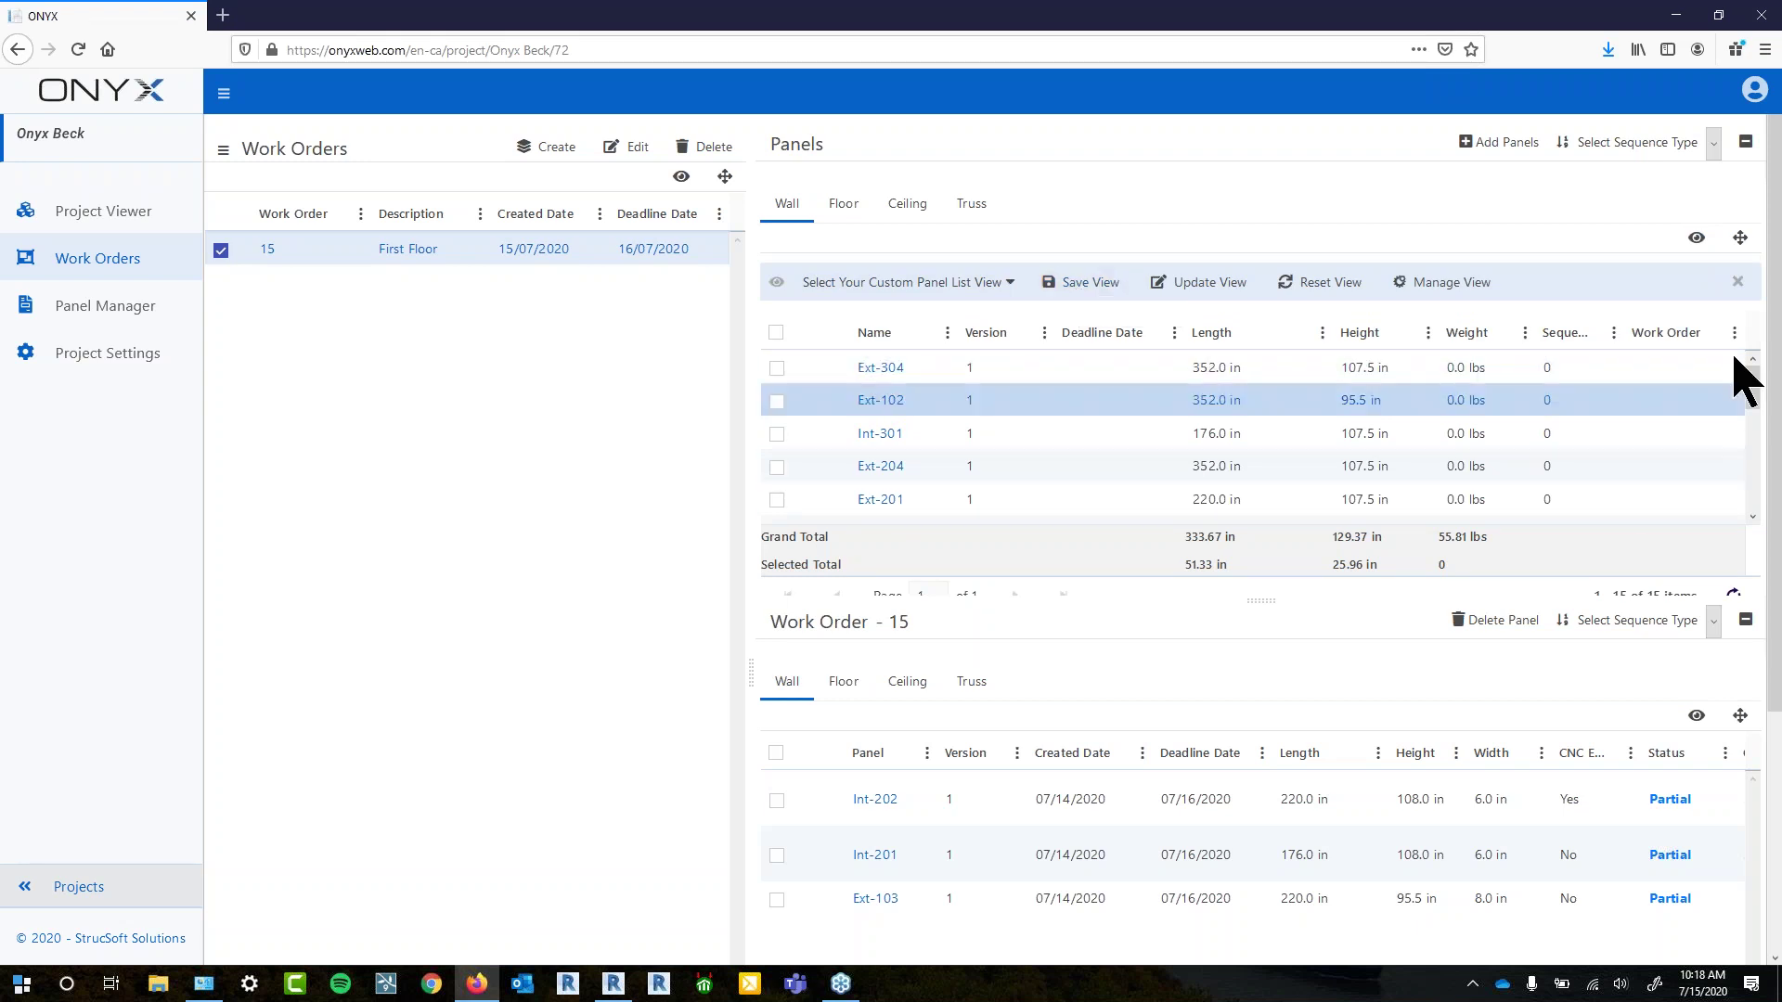
click(1737, 282)
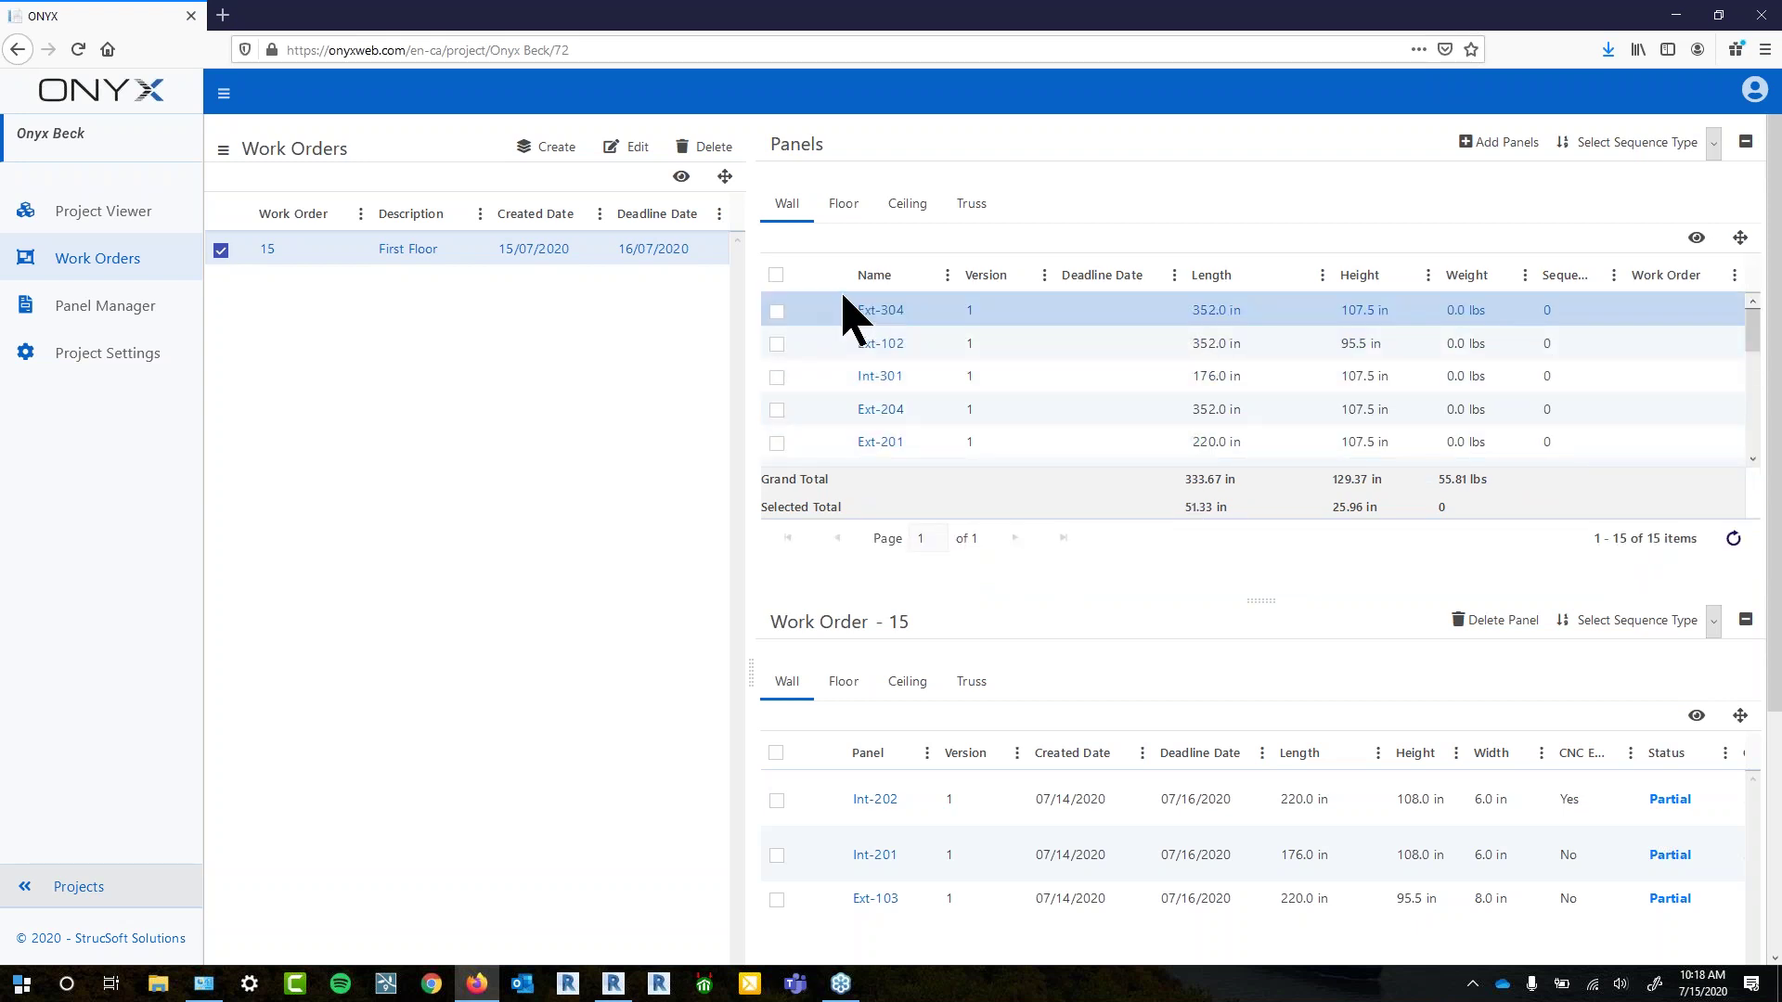
View the available floor, ceiling and truss panel lists, and return to the wall panels
click(854, 211)
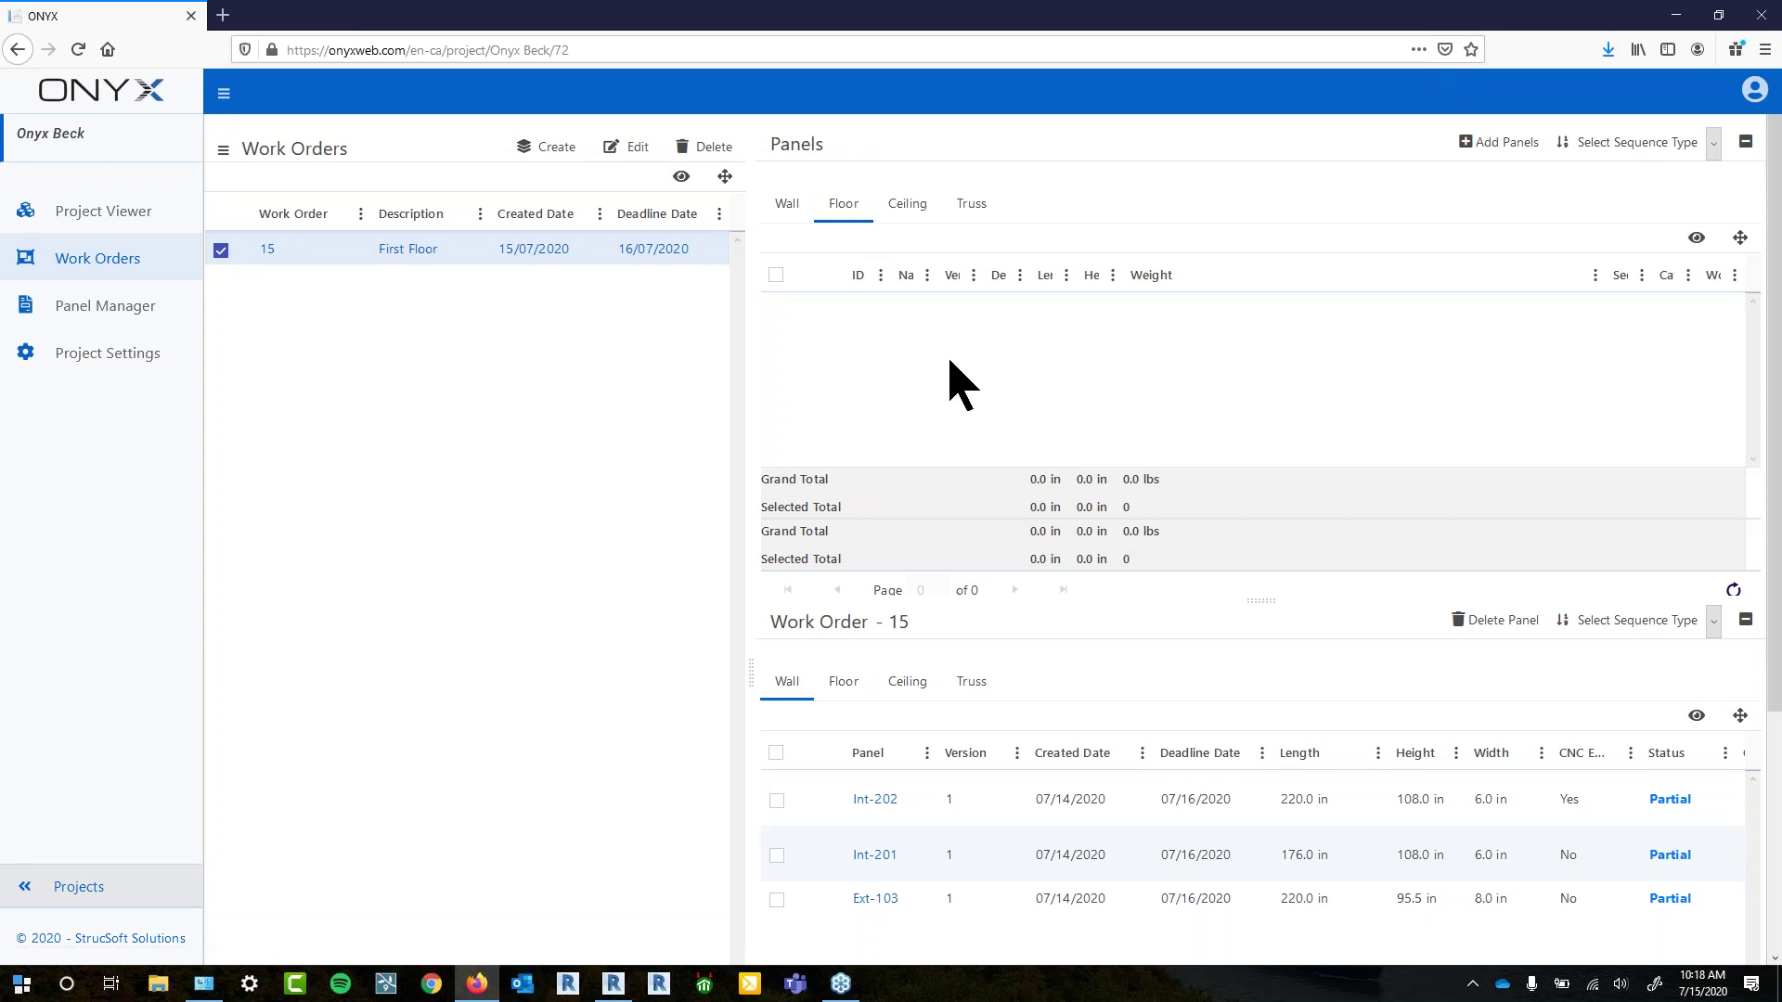
click(894, 208)
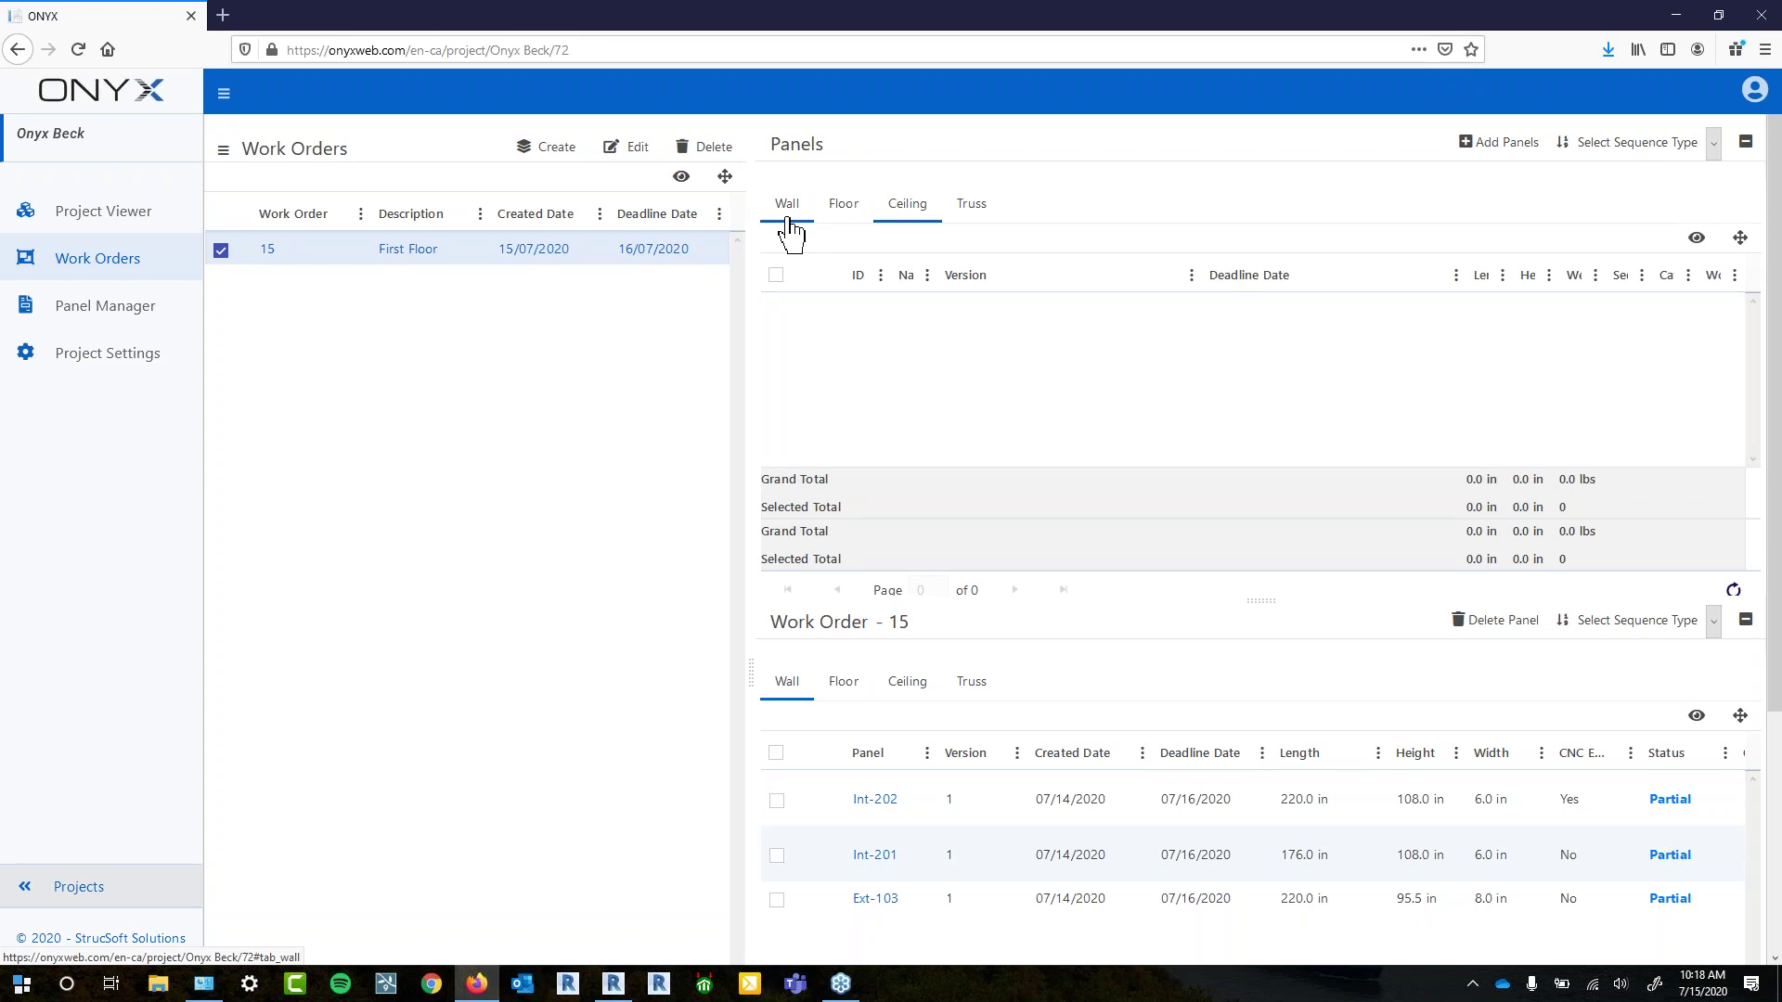
click(987, 215)
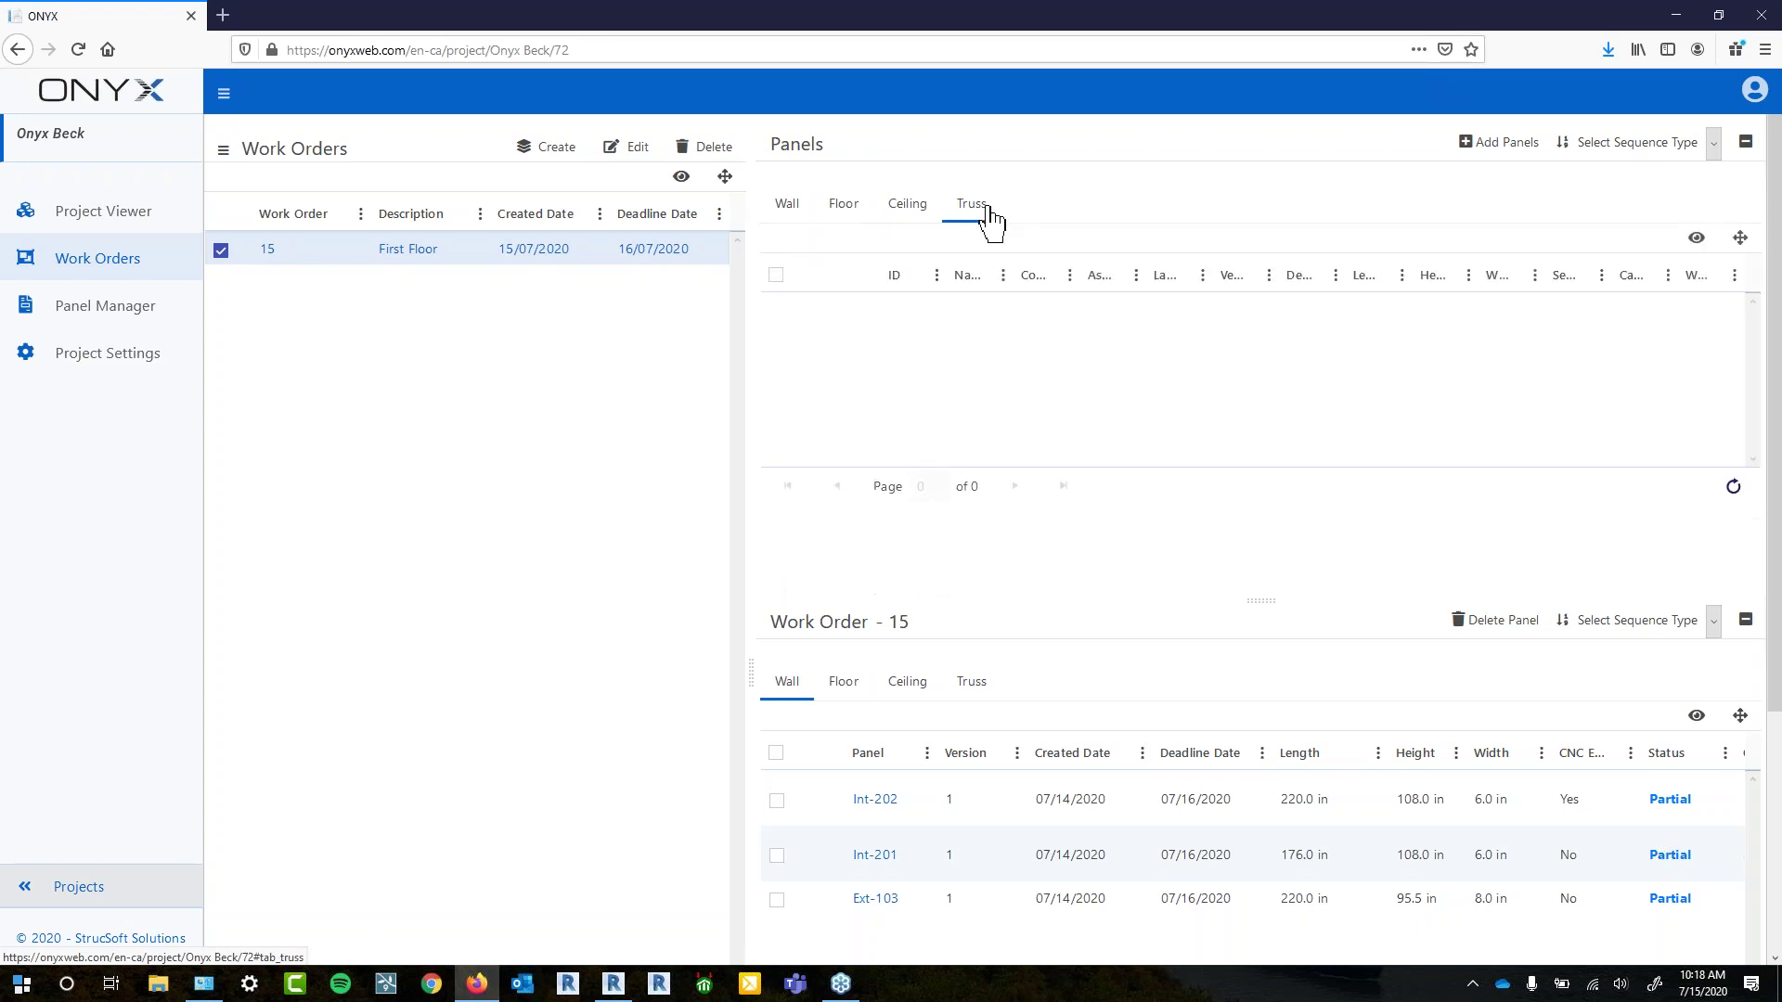
click(796, 219)
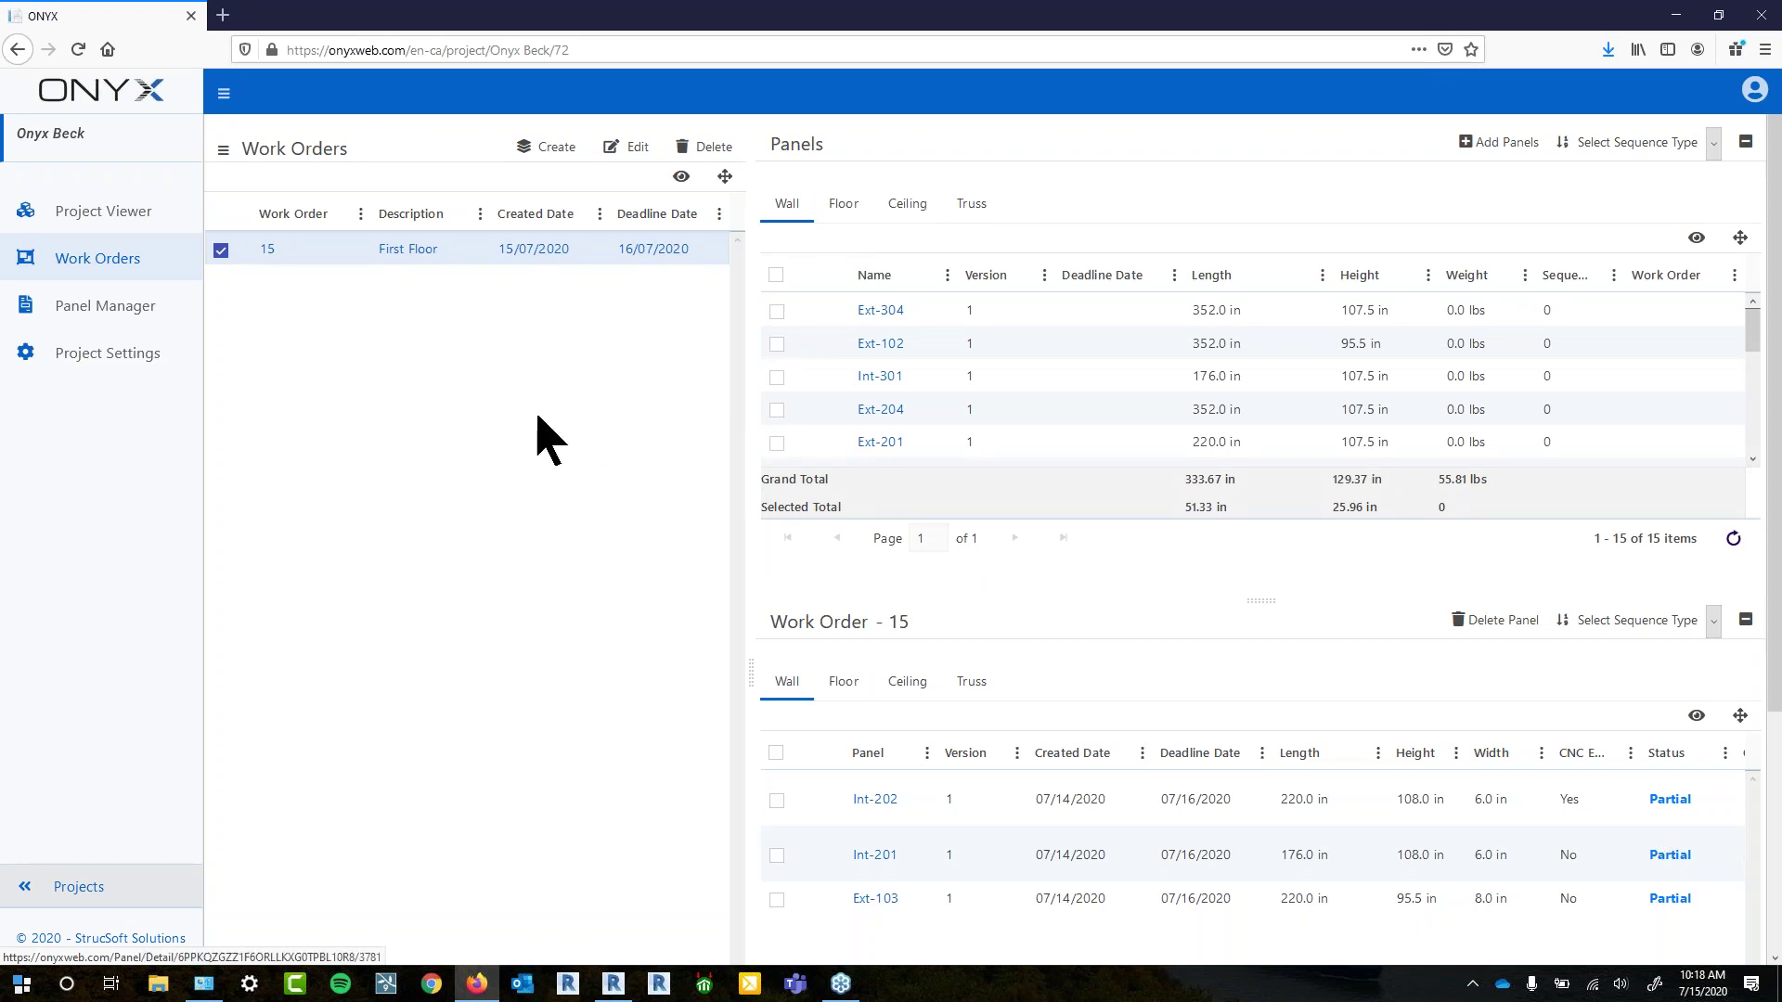
Switch to the Onyx Howick project's Panel Manager and slightly narrow the Revit Project column
click(116, 312)
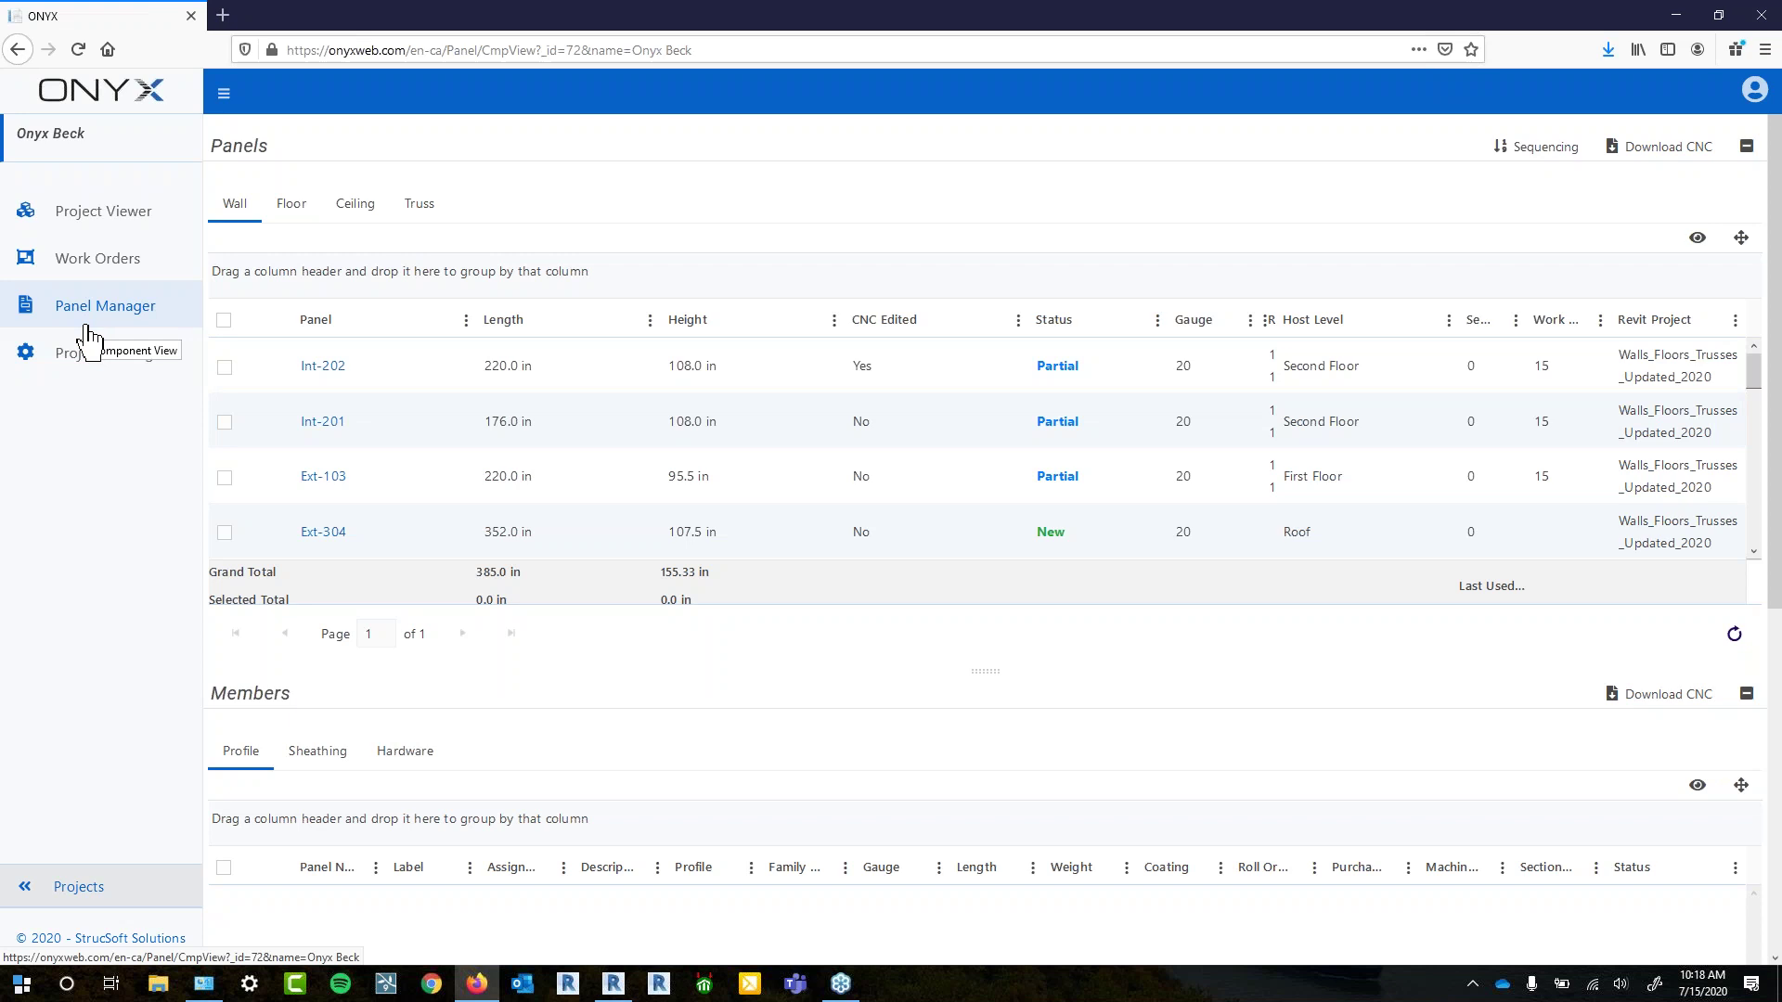
click(28, 897)
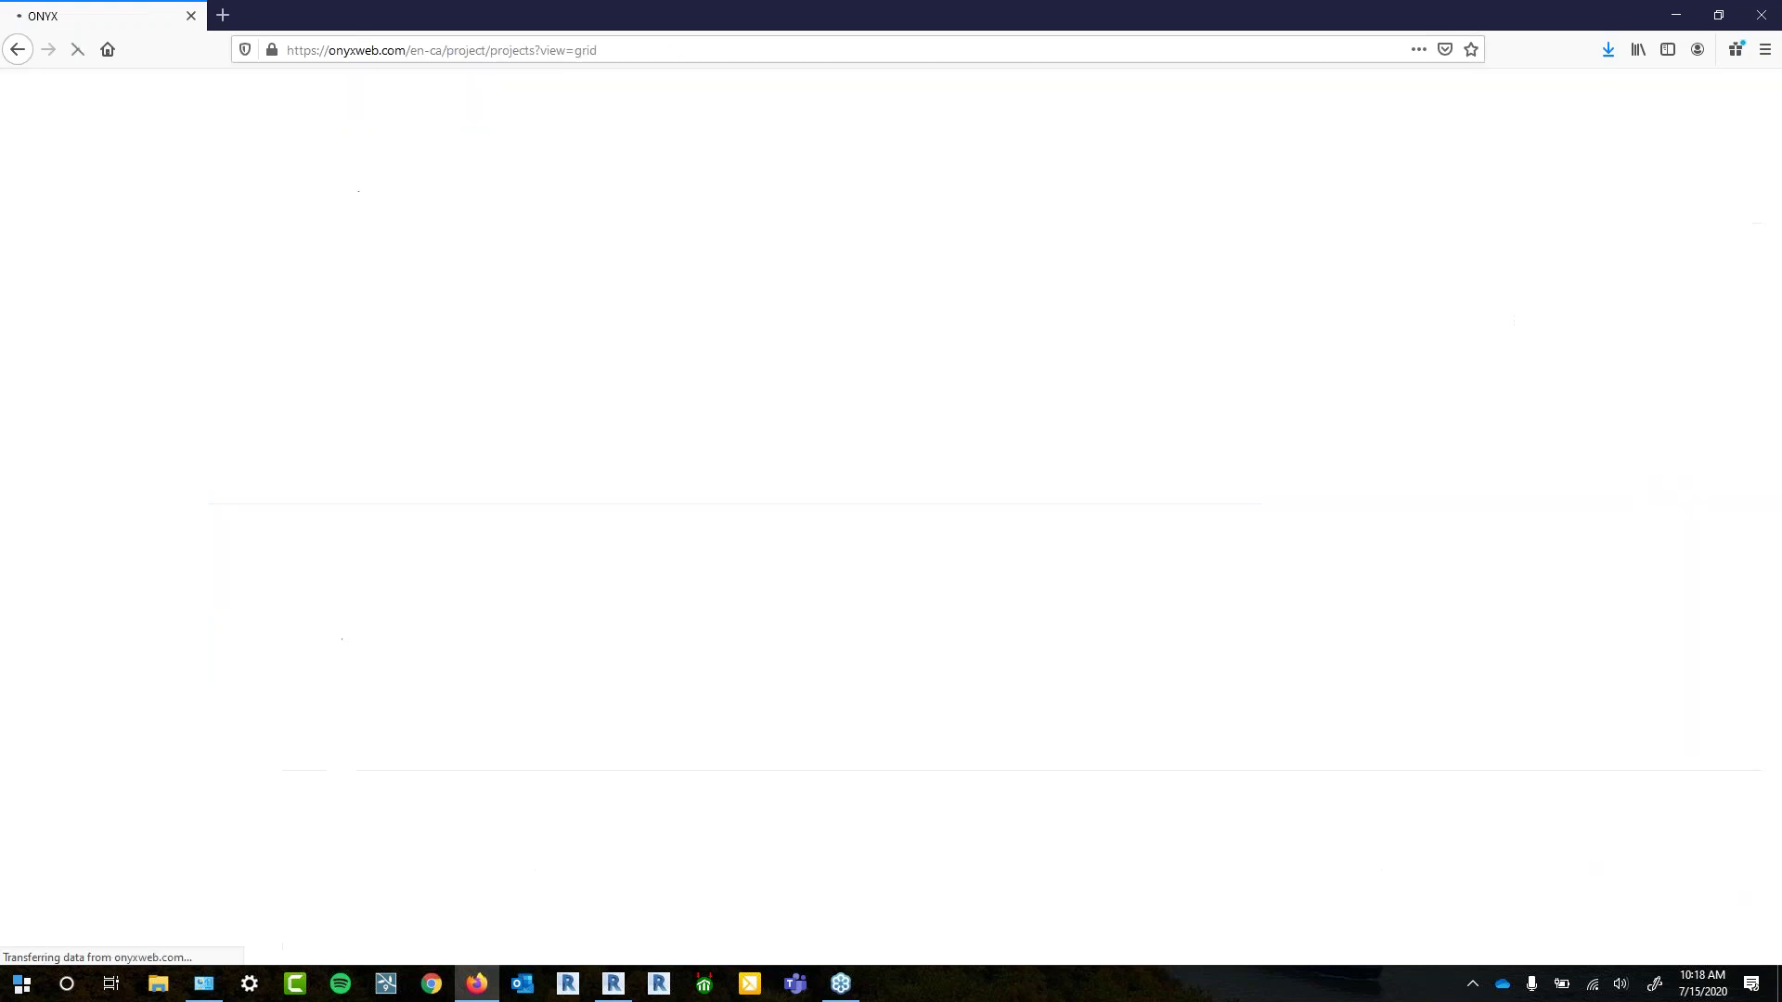
click(390, 291)
click(137, 320)
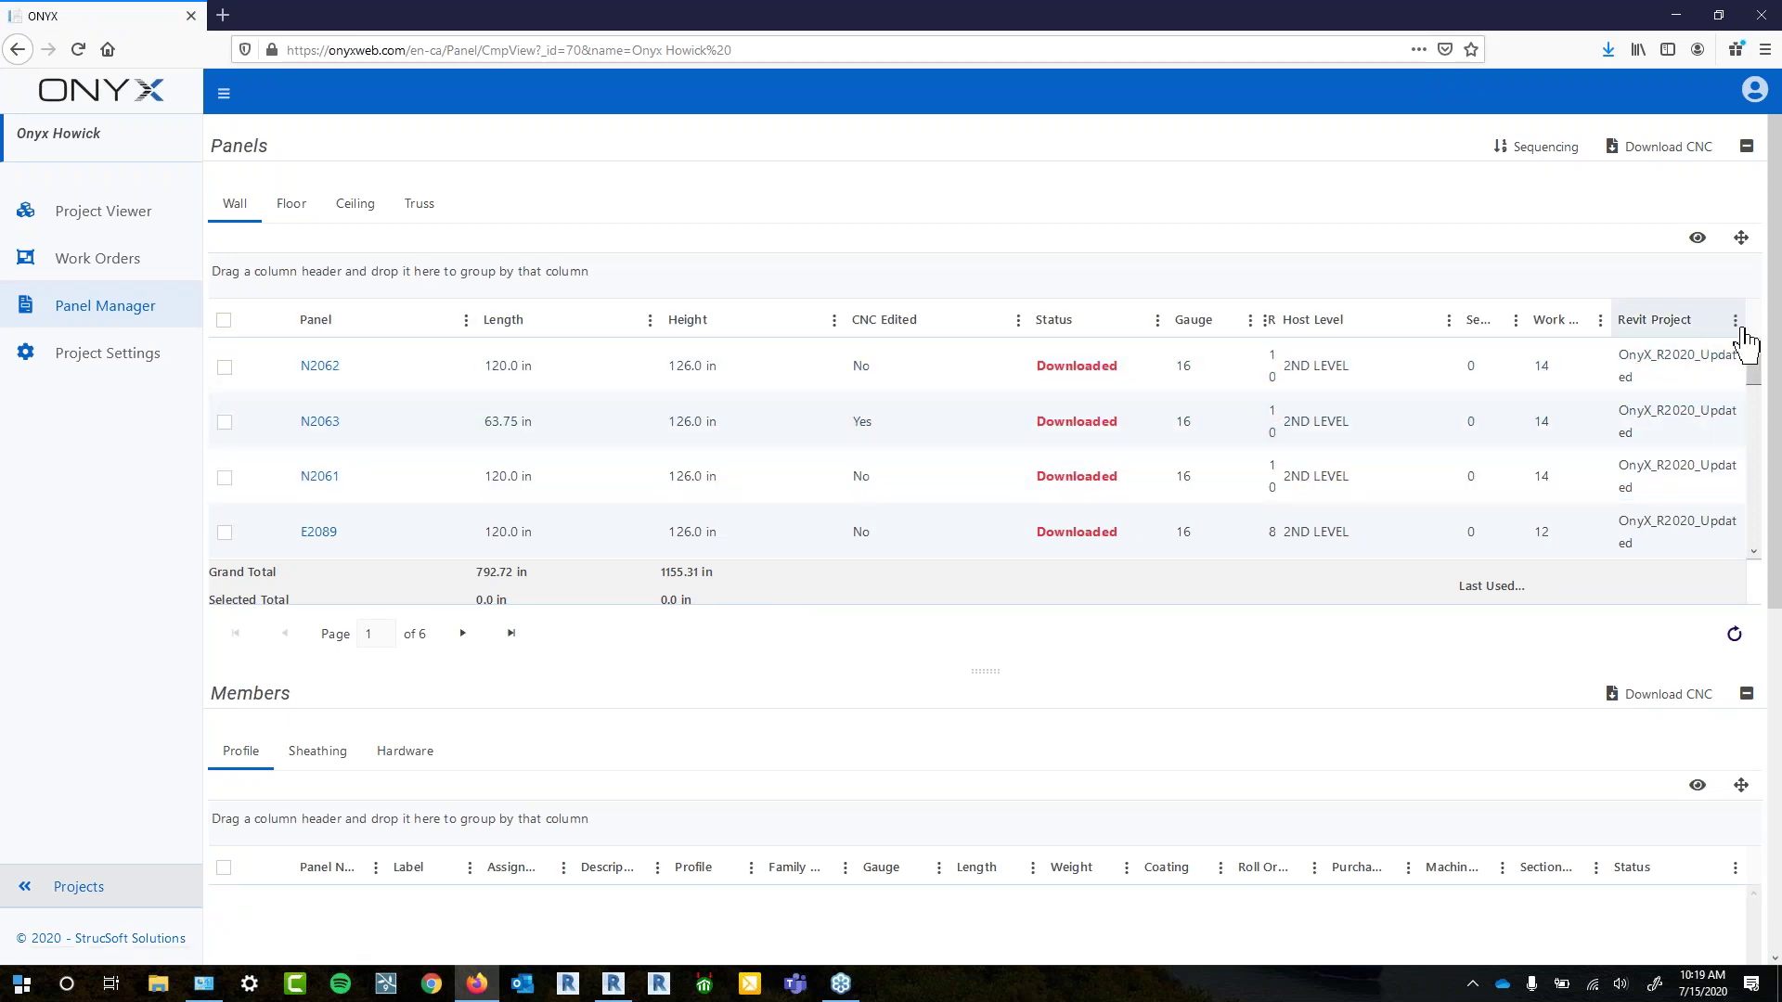
drag(1741, 330, 1710, 334)
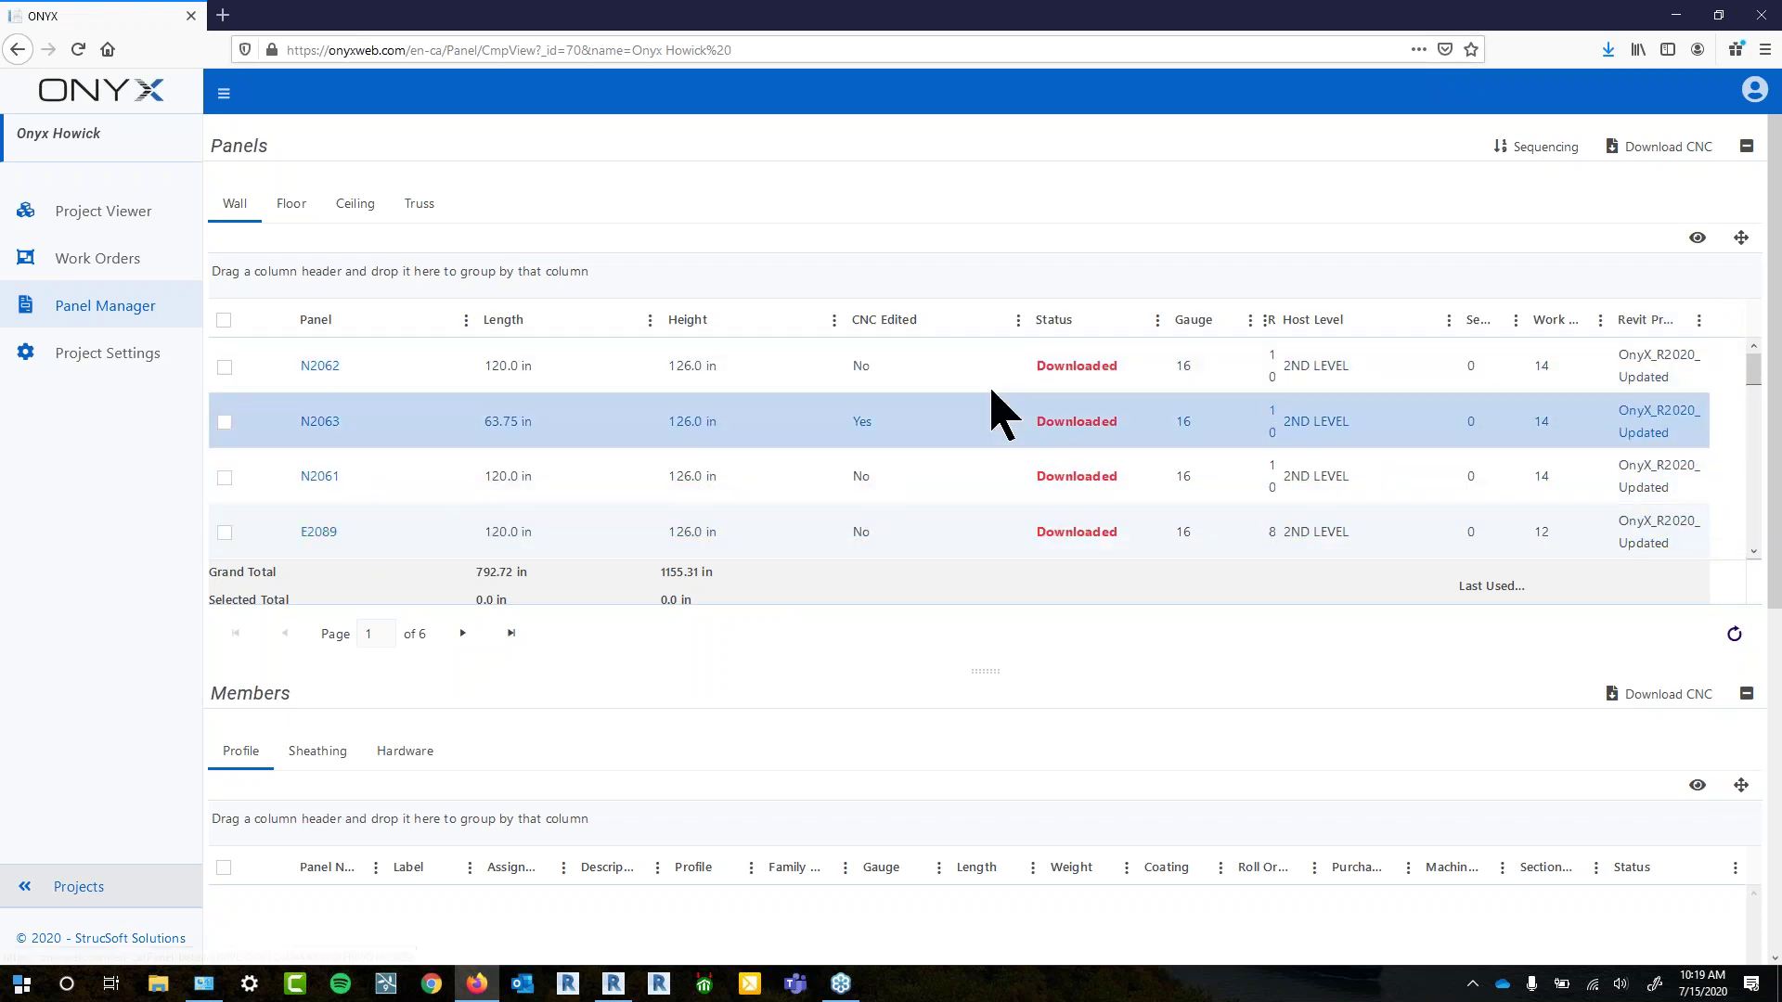
Sort the wall panels by name descending, and download the CNC files for XB2533, XB2529 and XB2525 as howick2_12.zip
click(469, 334)
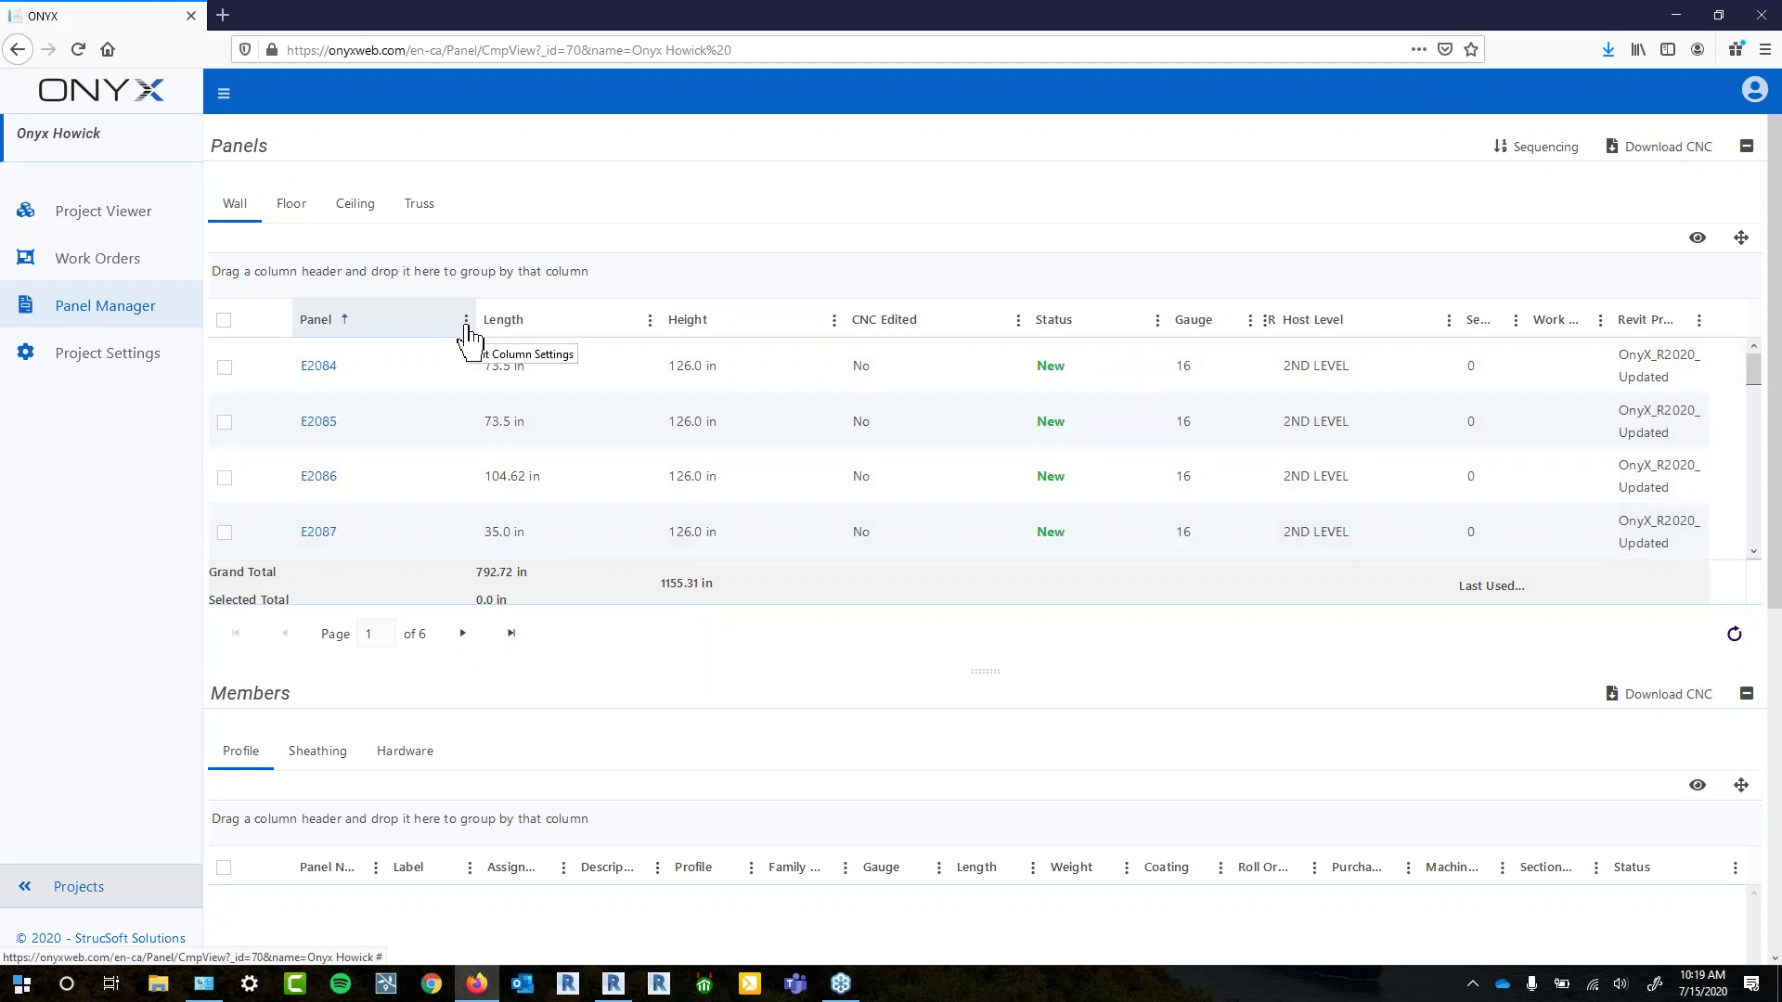
click(367, 323)
click(224, 366)
click(225, 422)
click(224, 478)
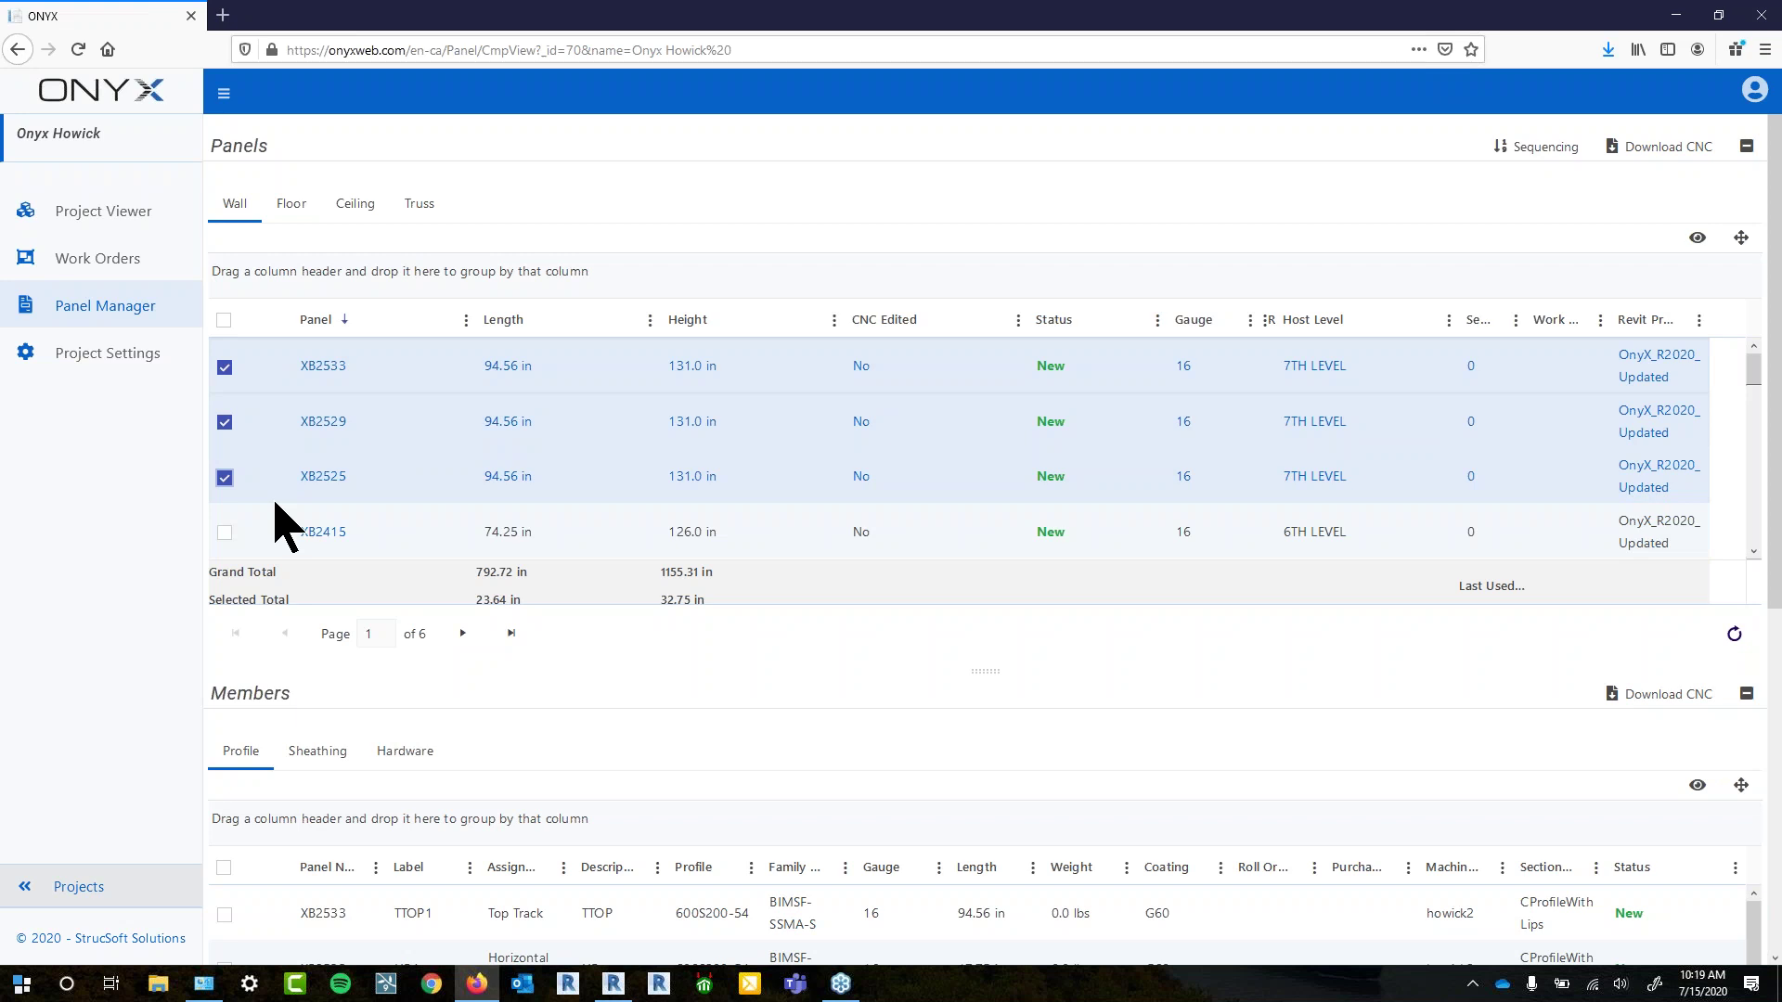
click(1668, 153)
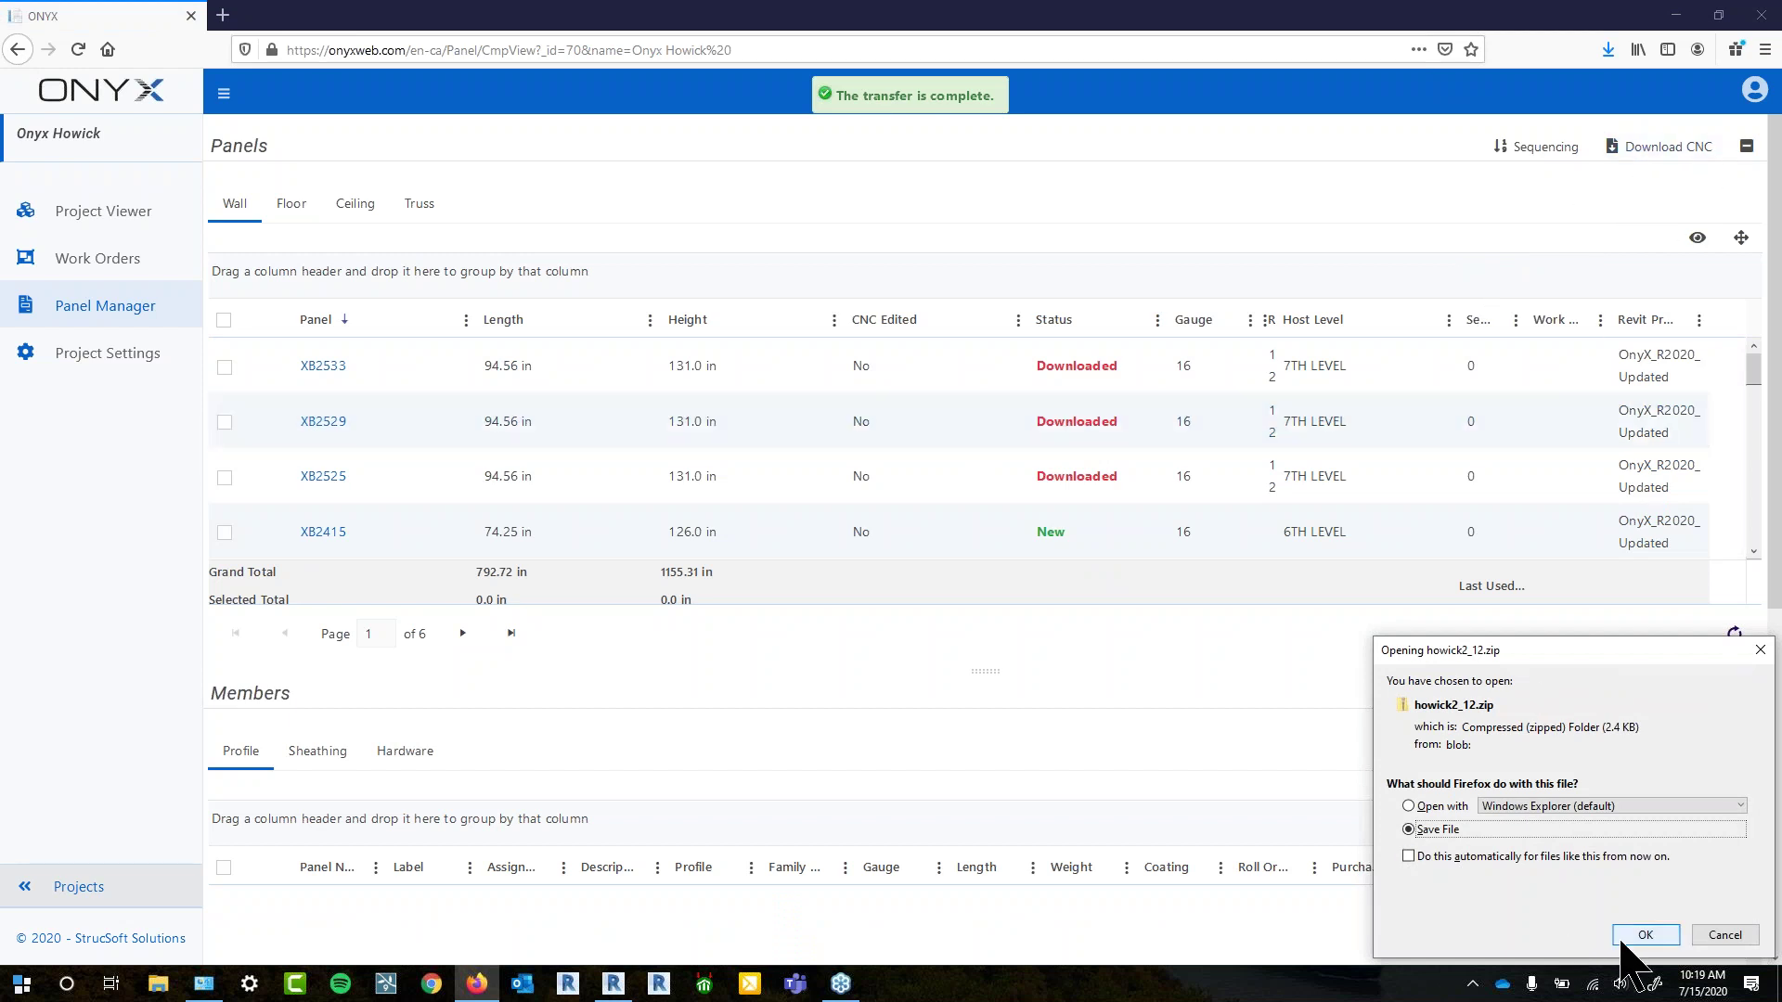
click(1637, 936)
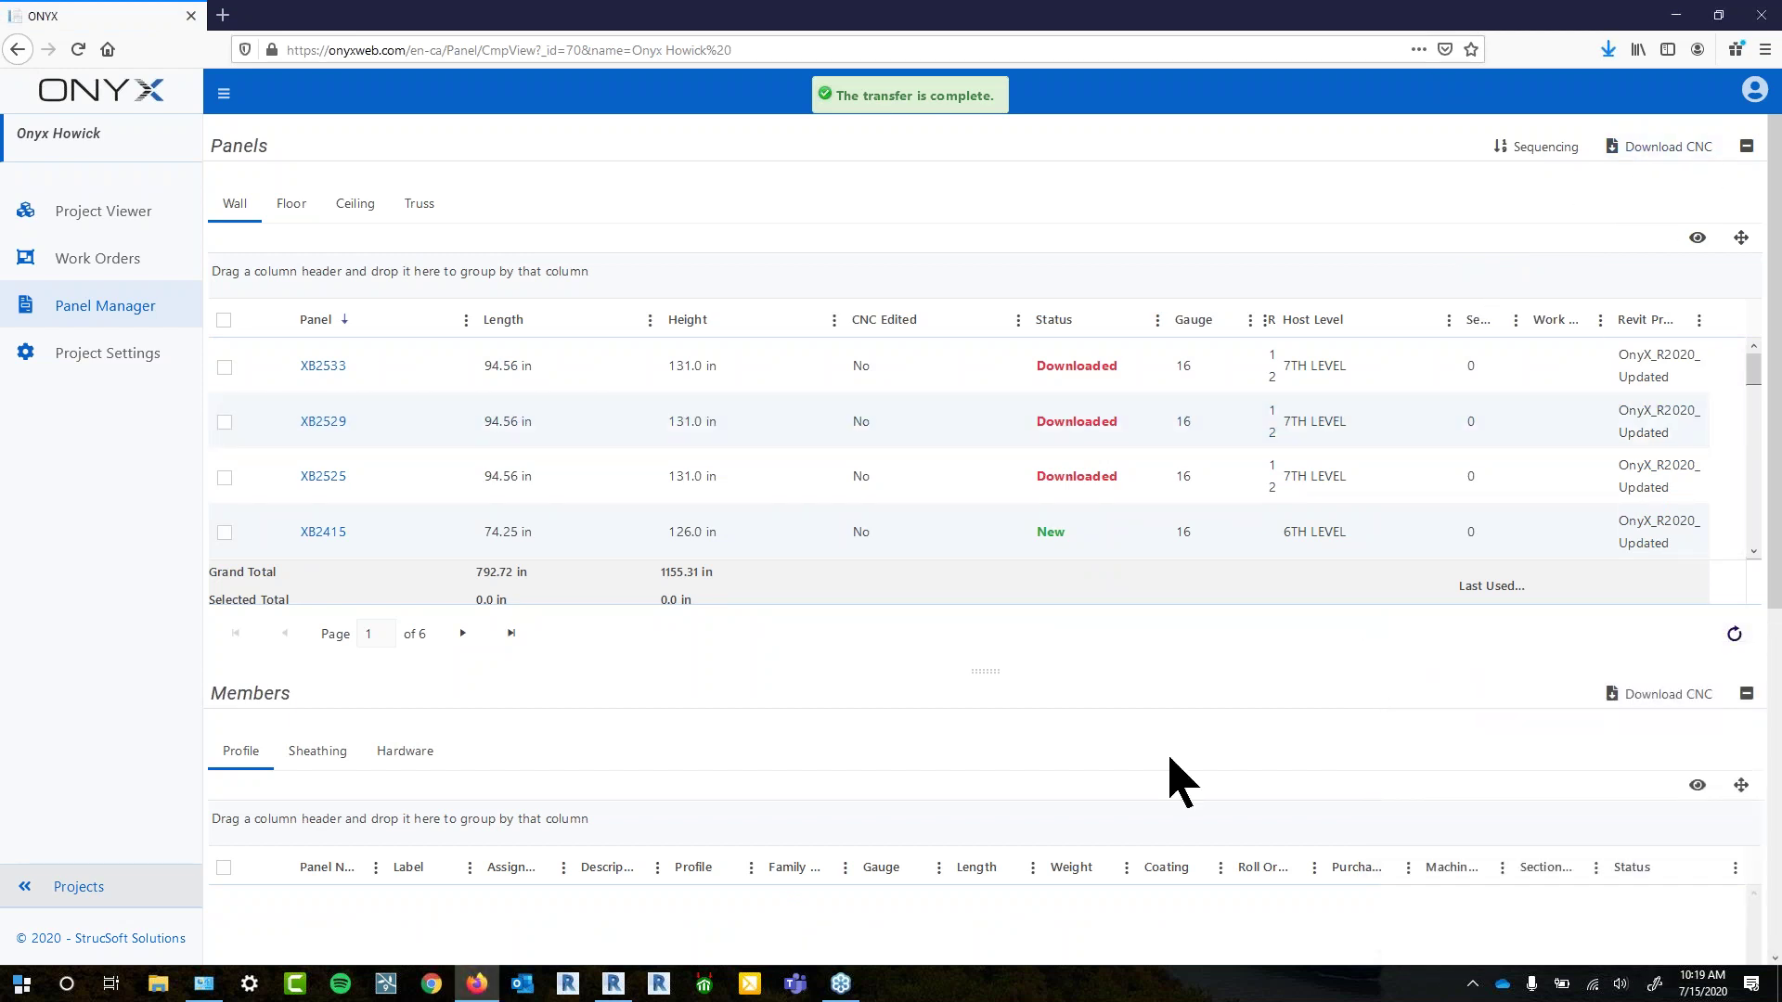
Open howick2_12.zip in File Explorer, inspect XB2525_600S200-54.csv in Excel, and close both windows
click(159, 984)
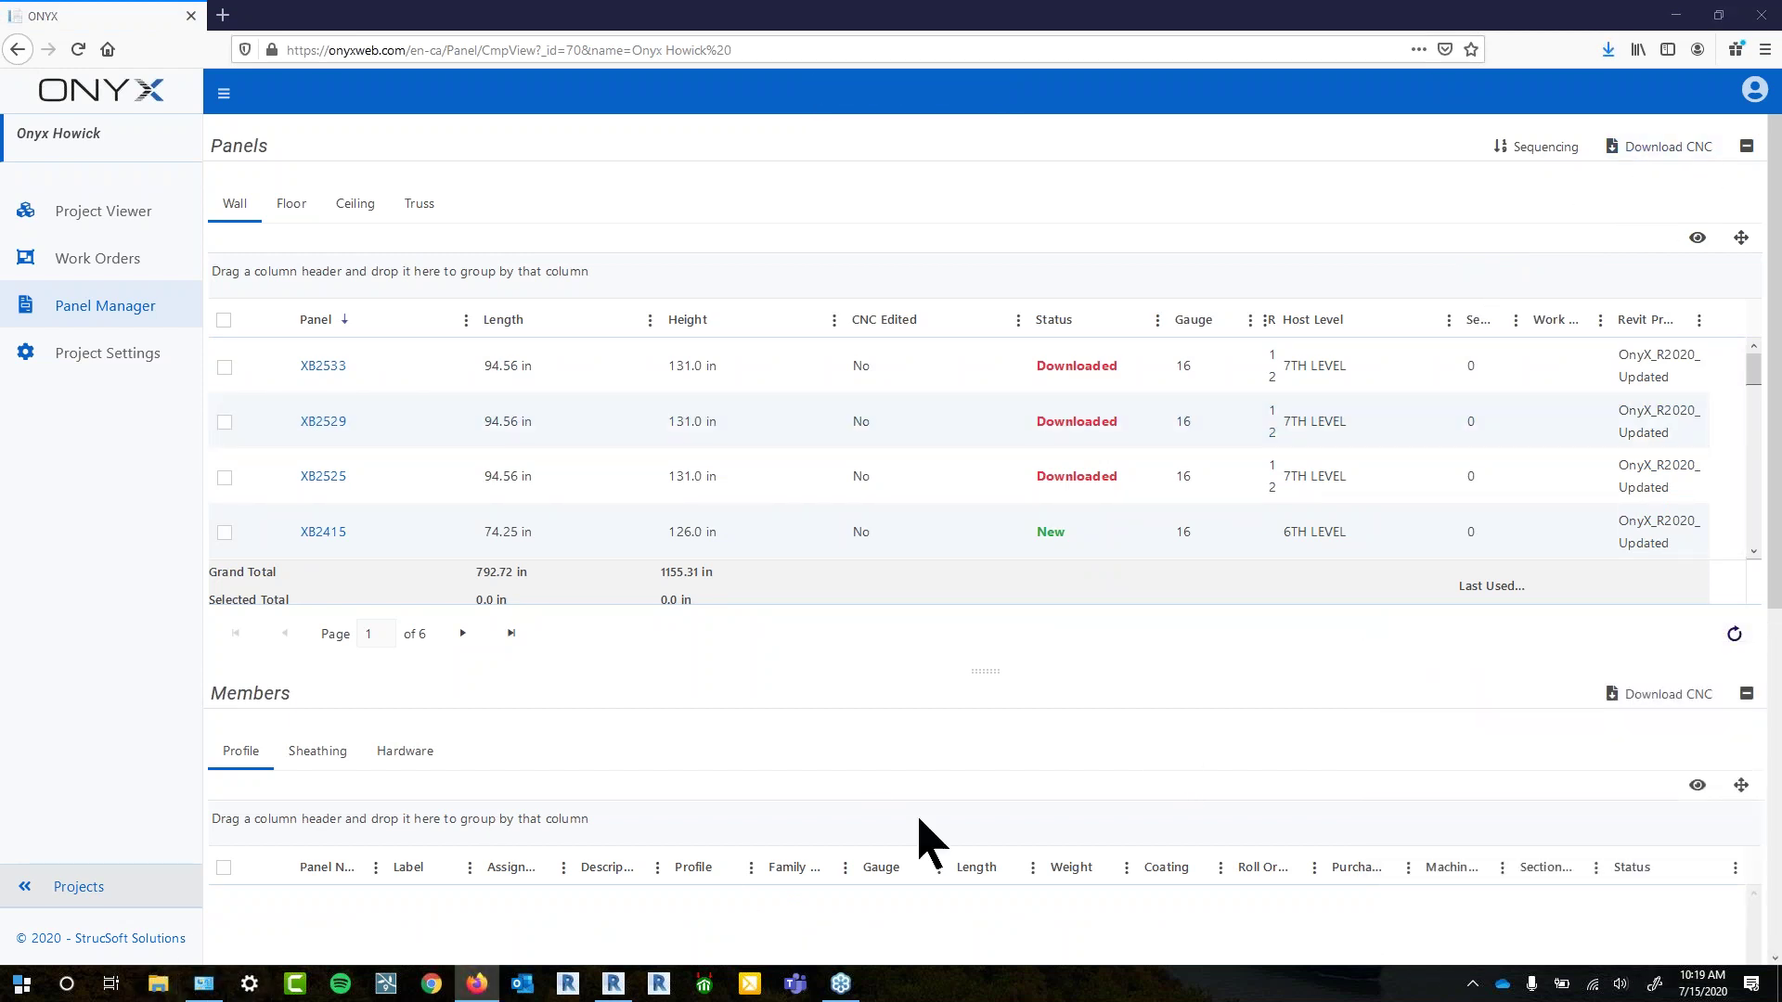
double_click(336, 543)
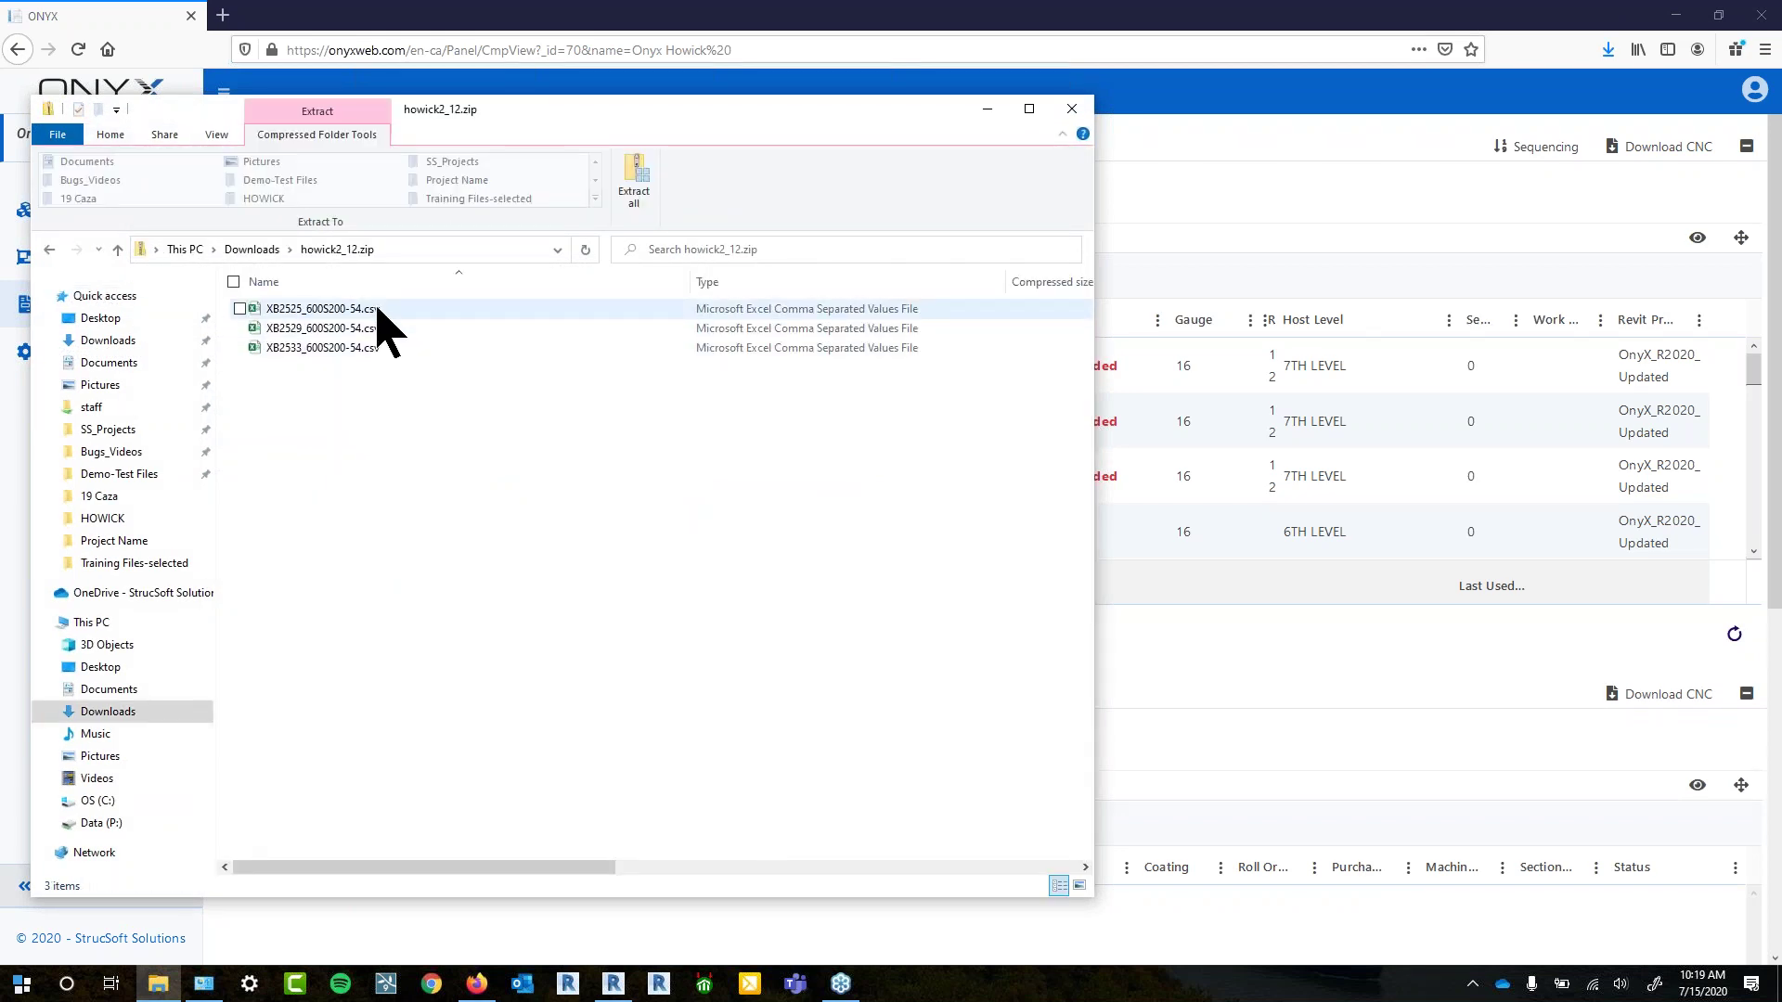
double_click(380, 315)
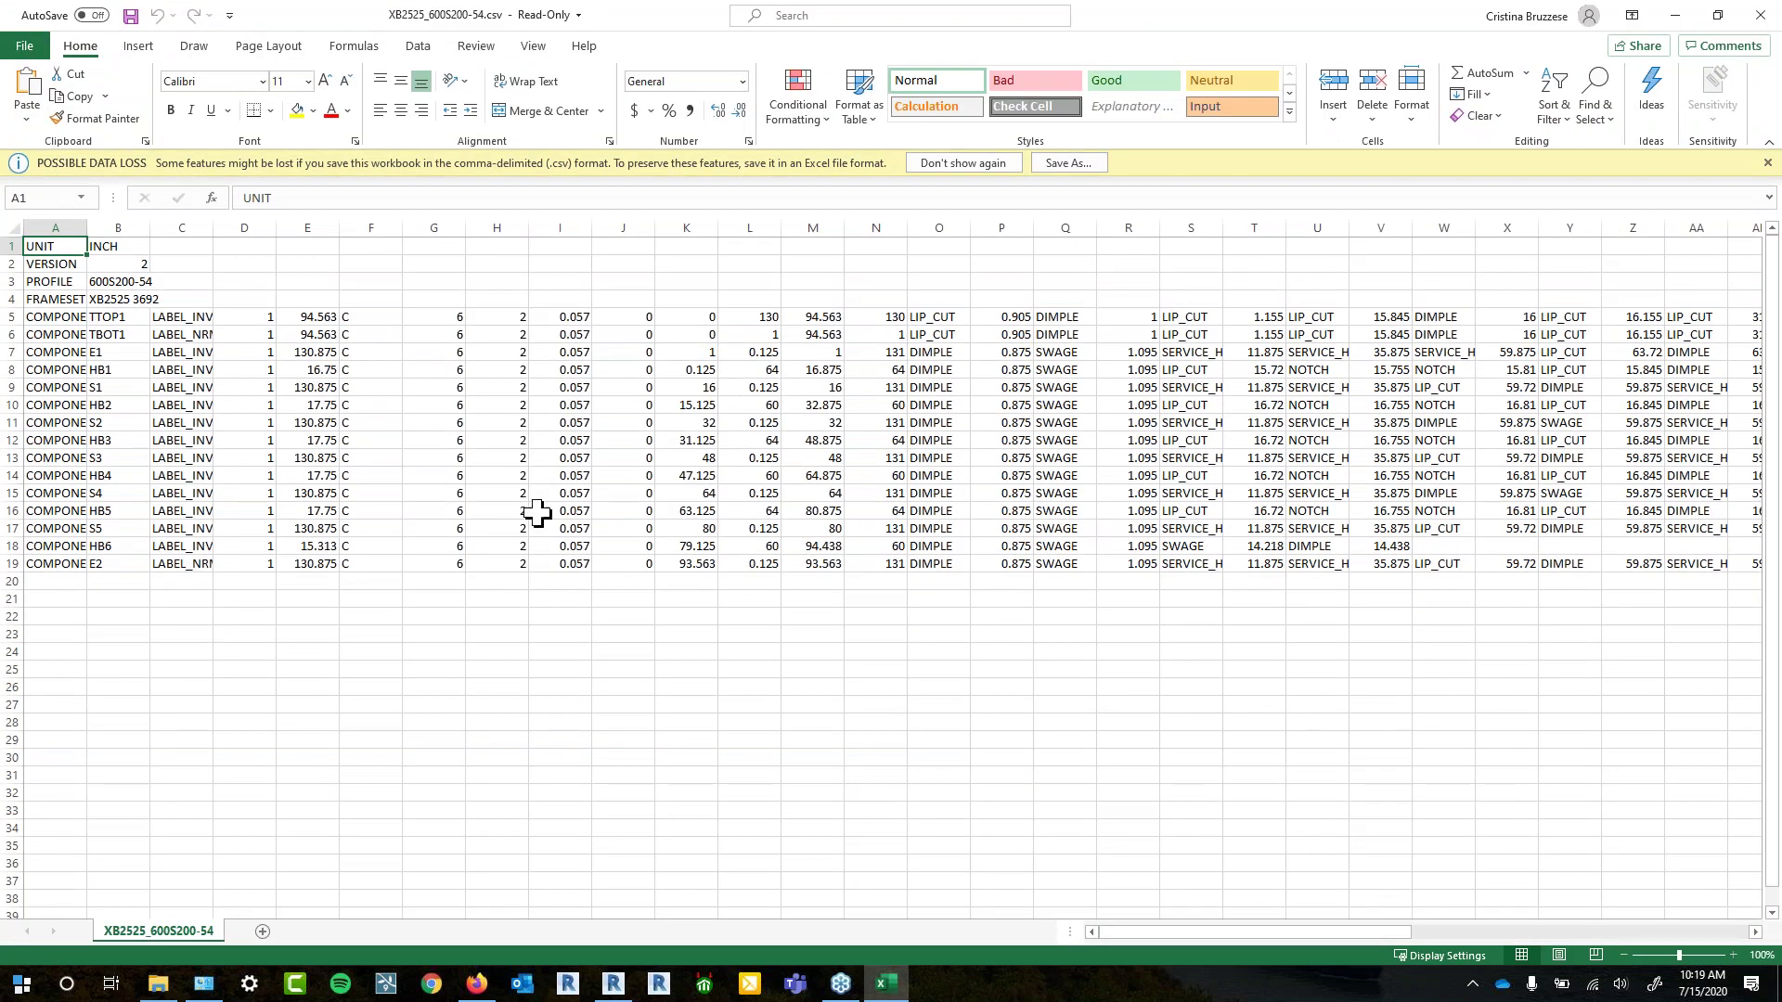
drag(1160, 24, 986, 108)
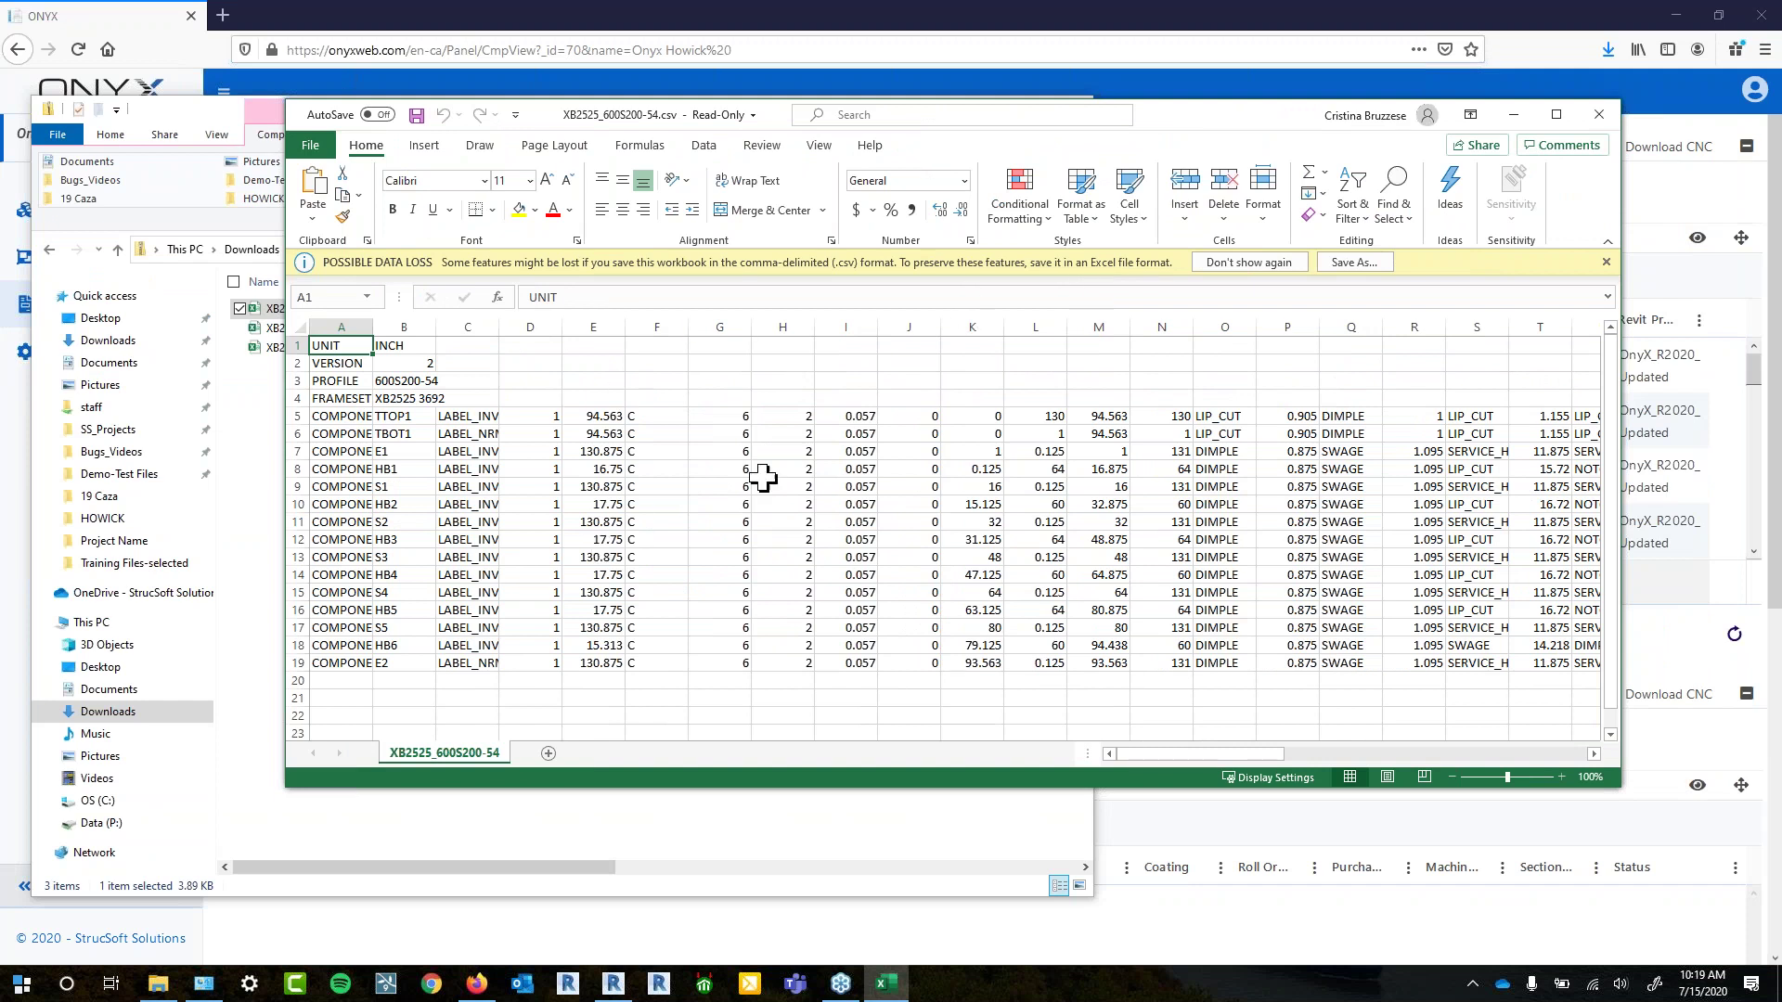
click(1606, 116)
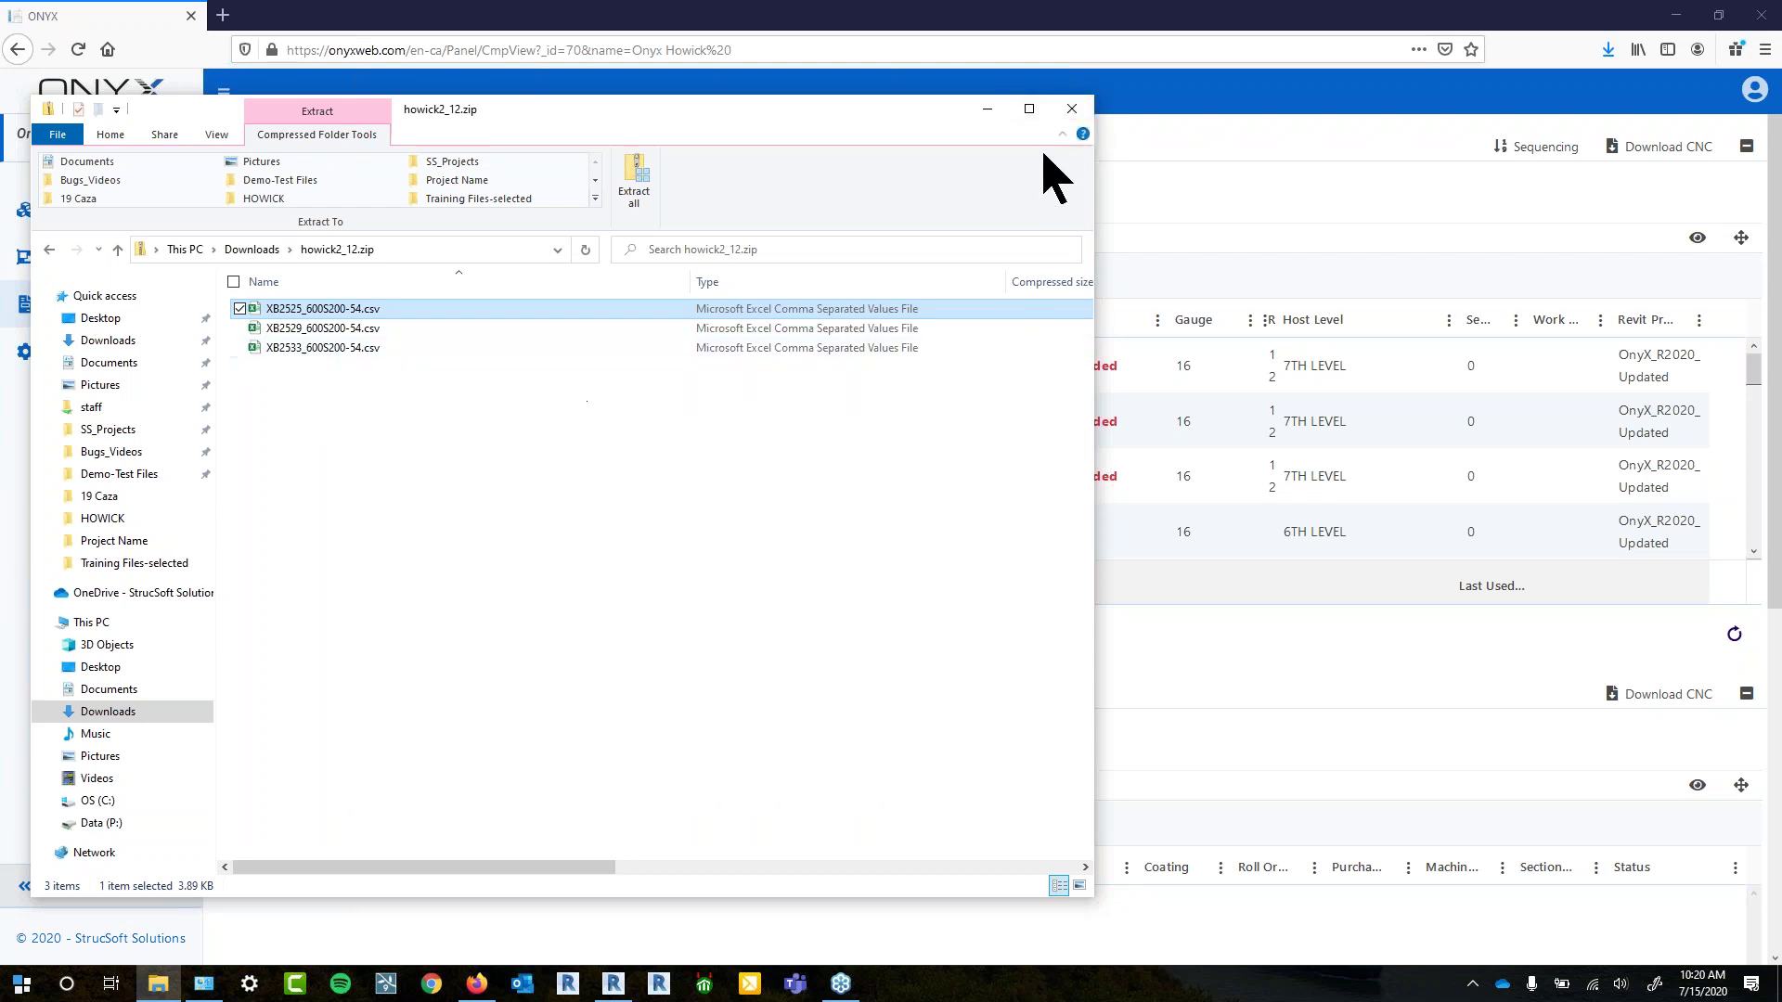
click(1072, 109)
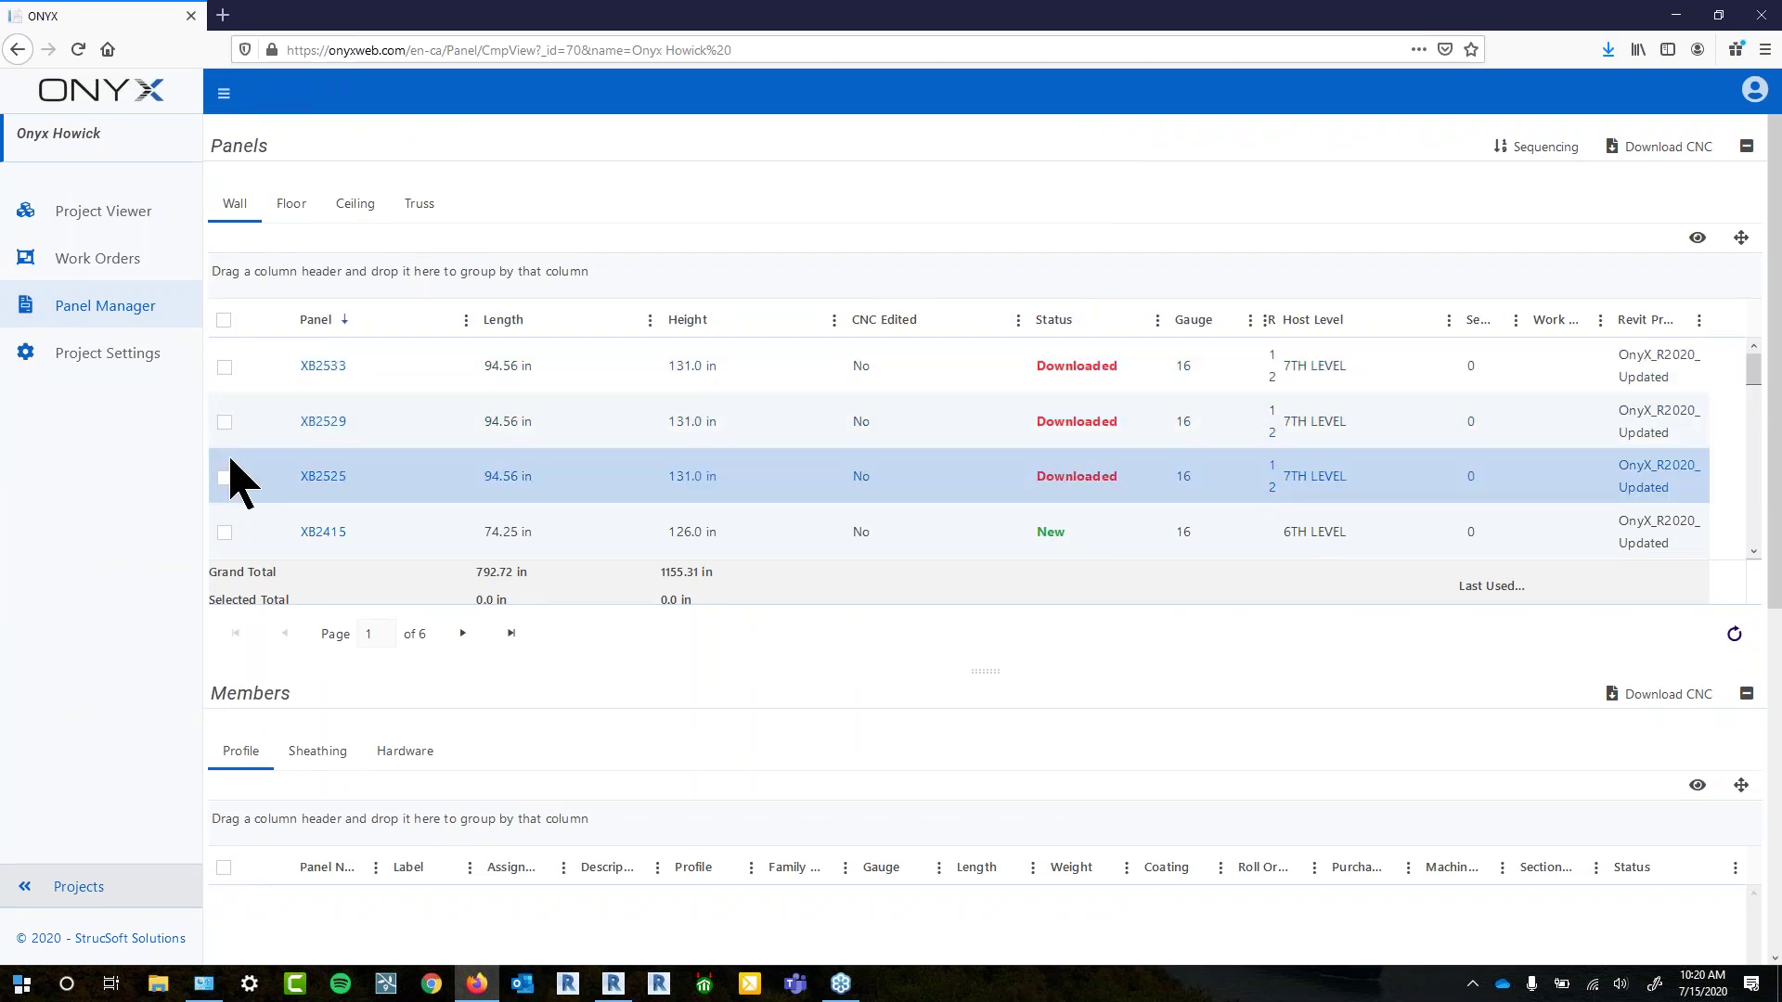
click(26, 896)
click(680, 327)
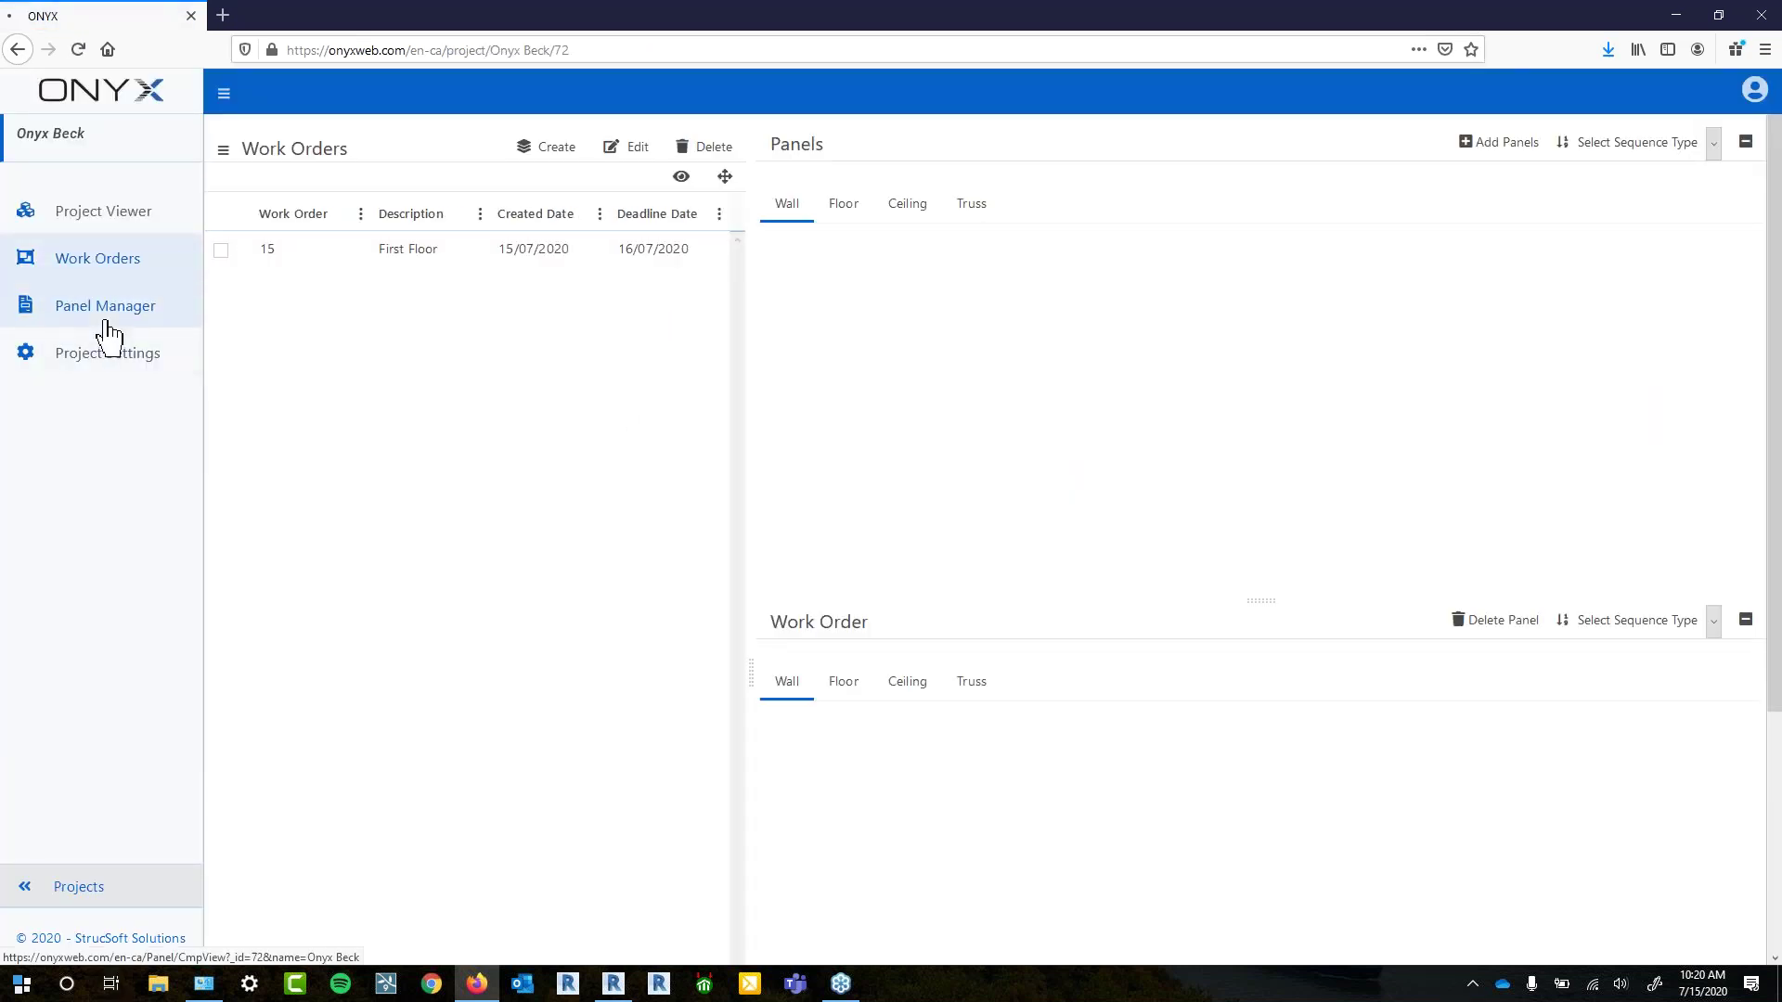
click(107, 320)
click(371, 465)
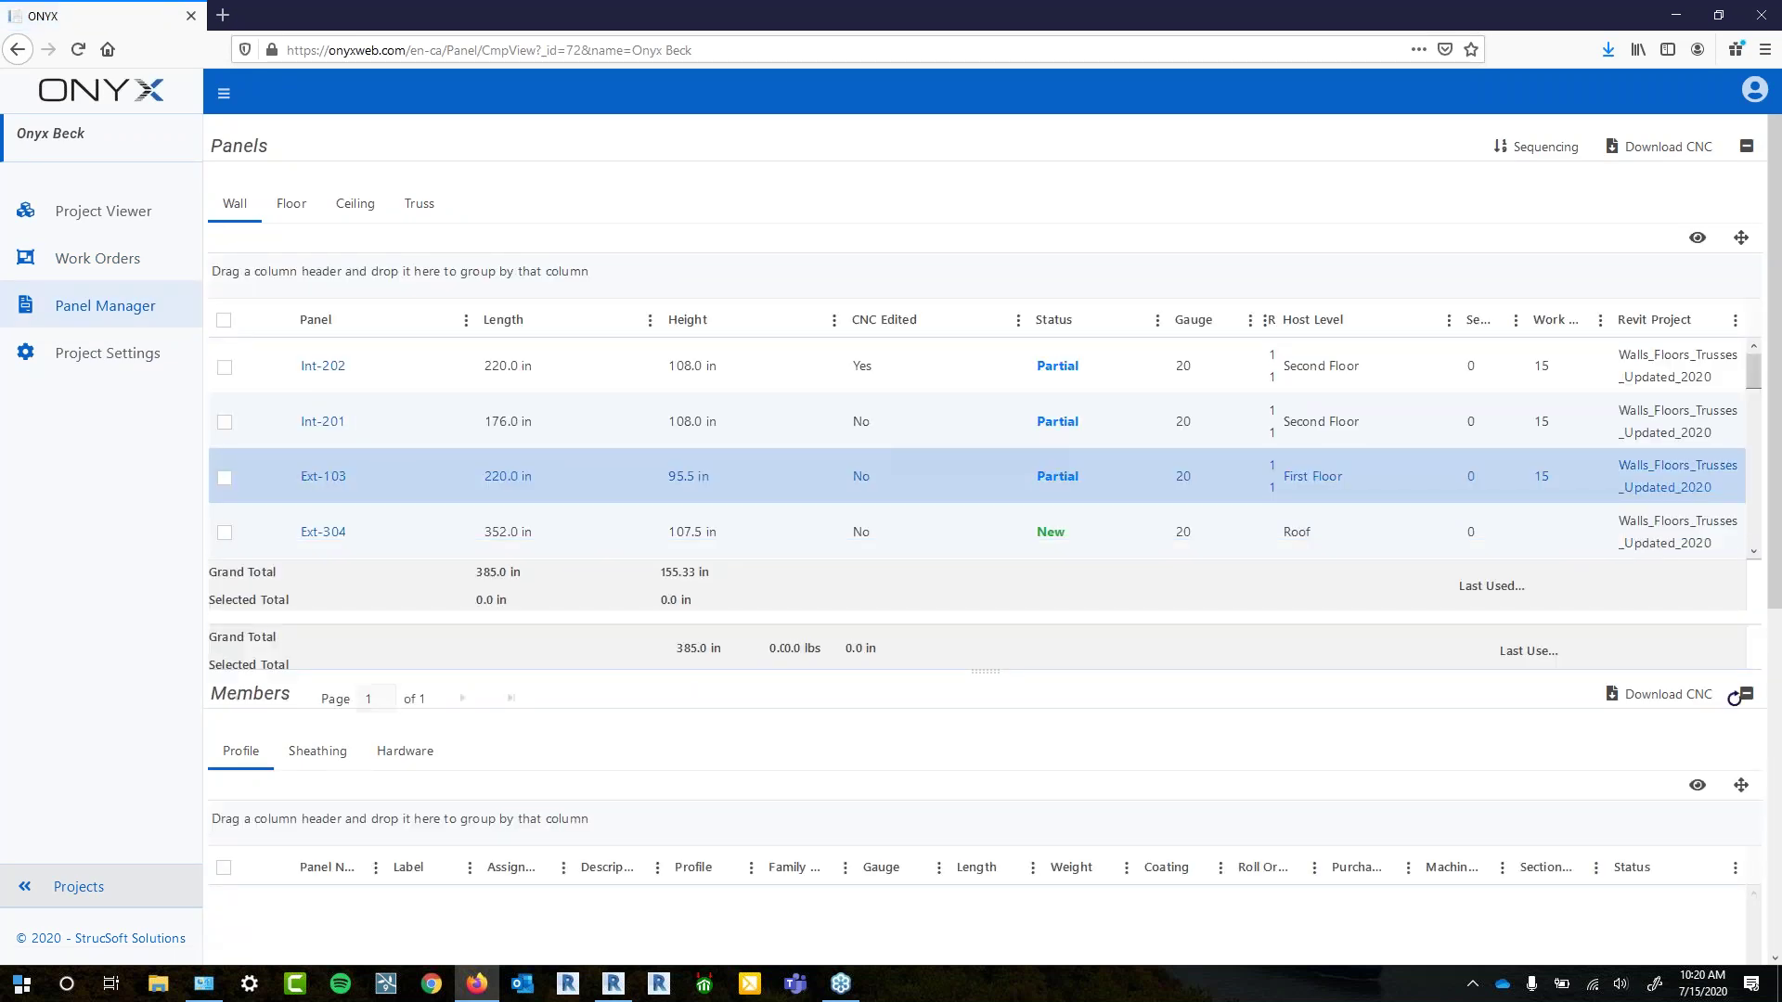
Select wall panels Int-202, Int-201 and Ext-103 and display their profile members
click(225, 367)
click(225, 422)
click(225, 477)
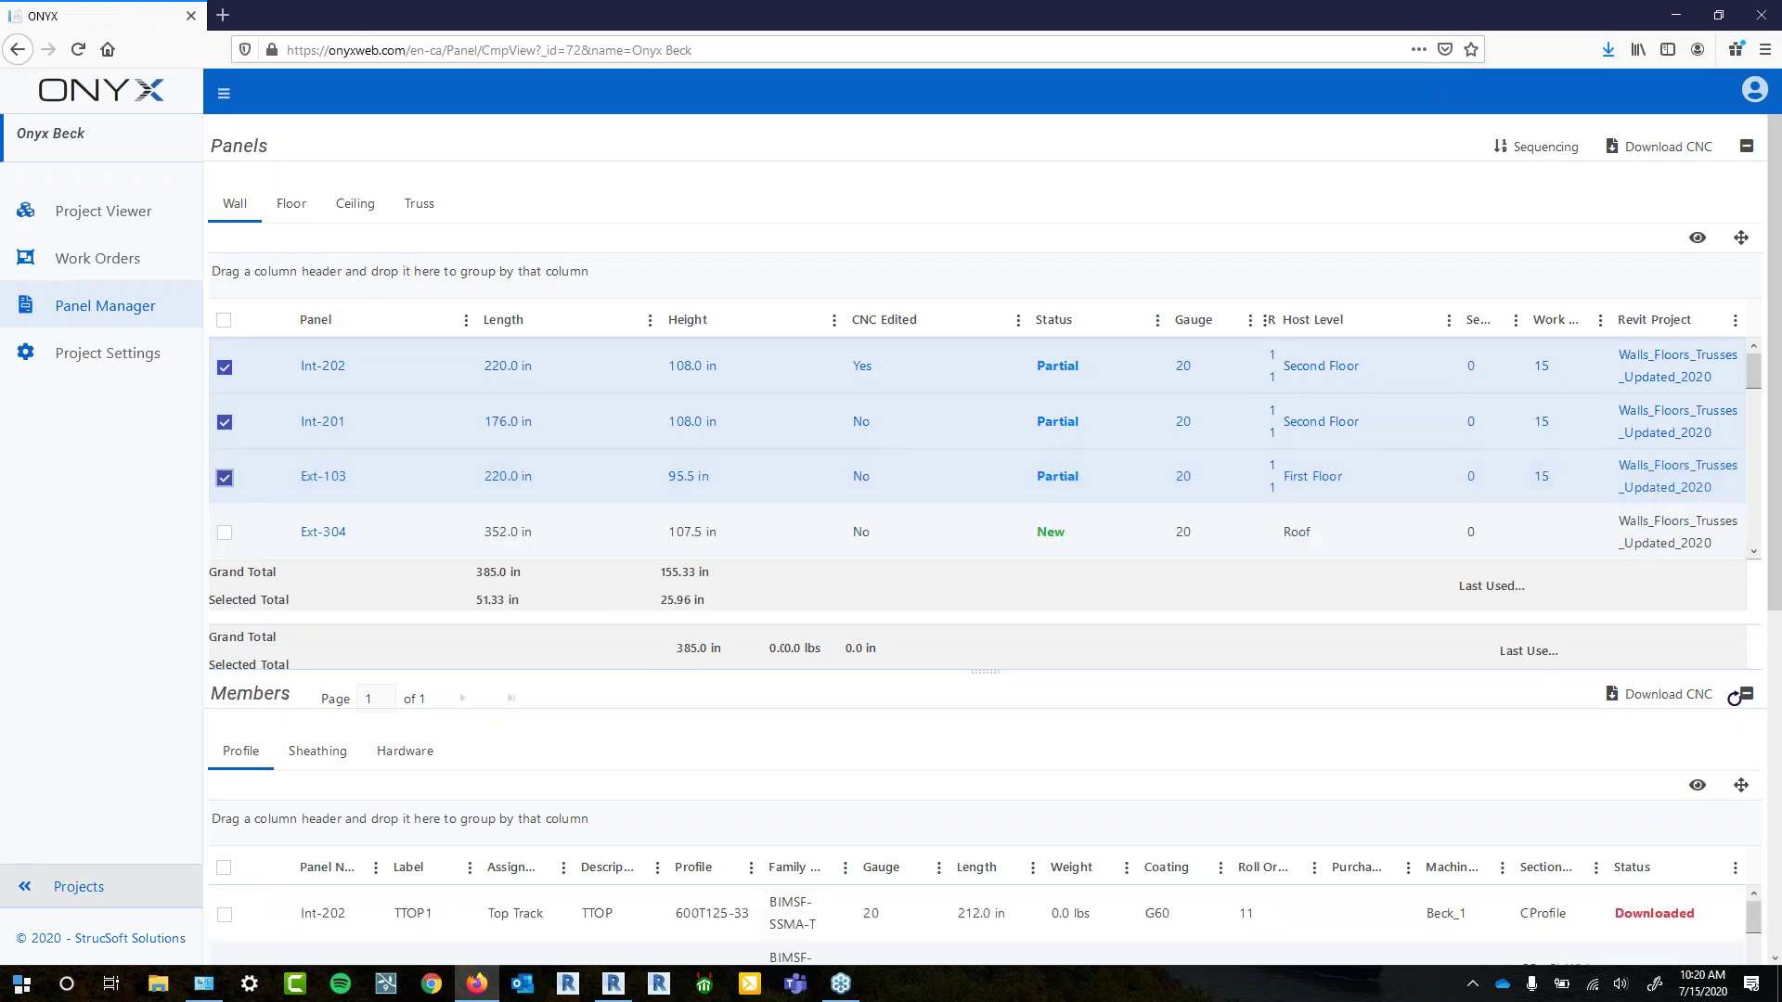
scroll(656, 724, down, 2)
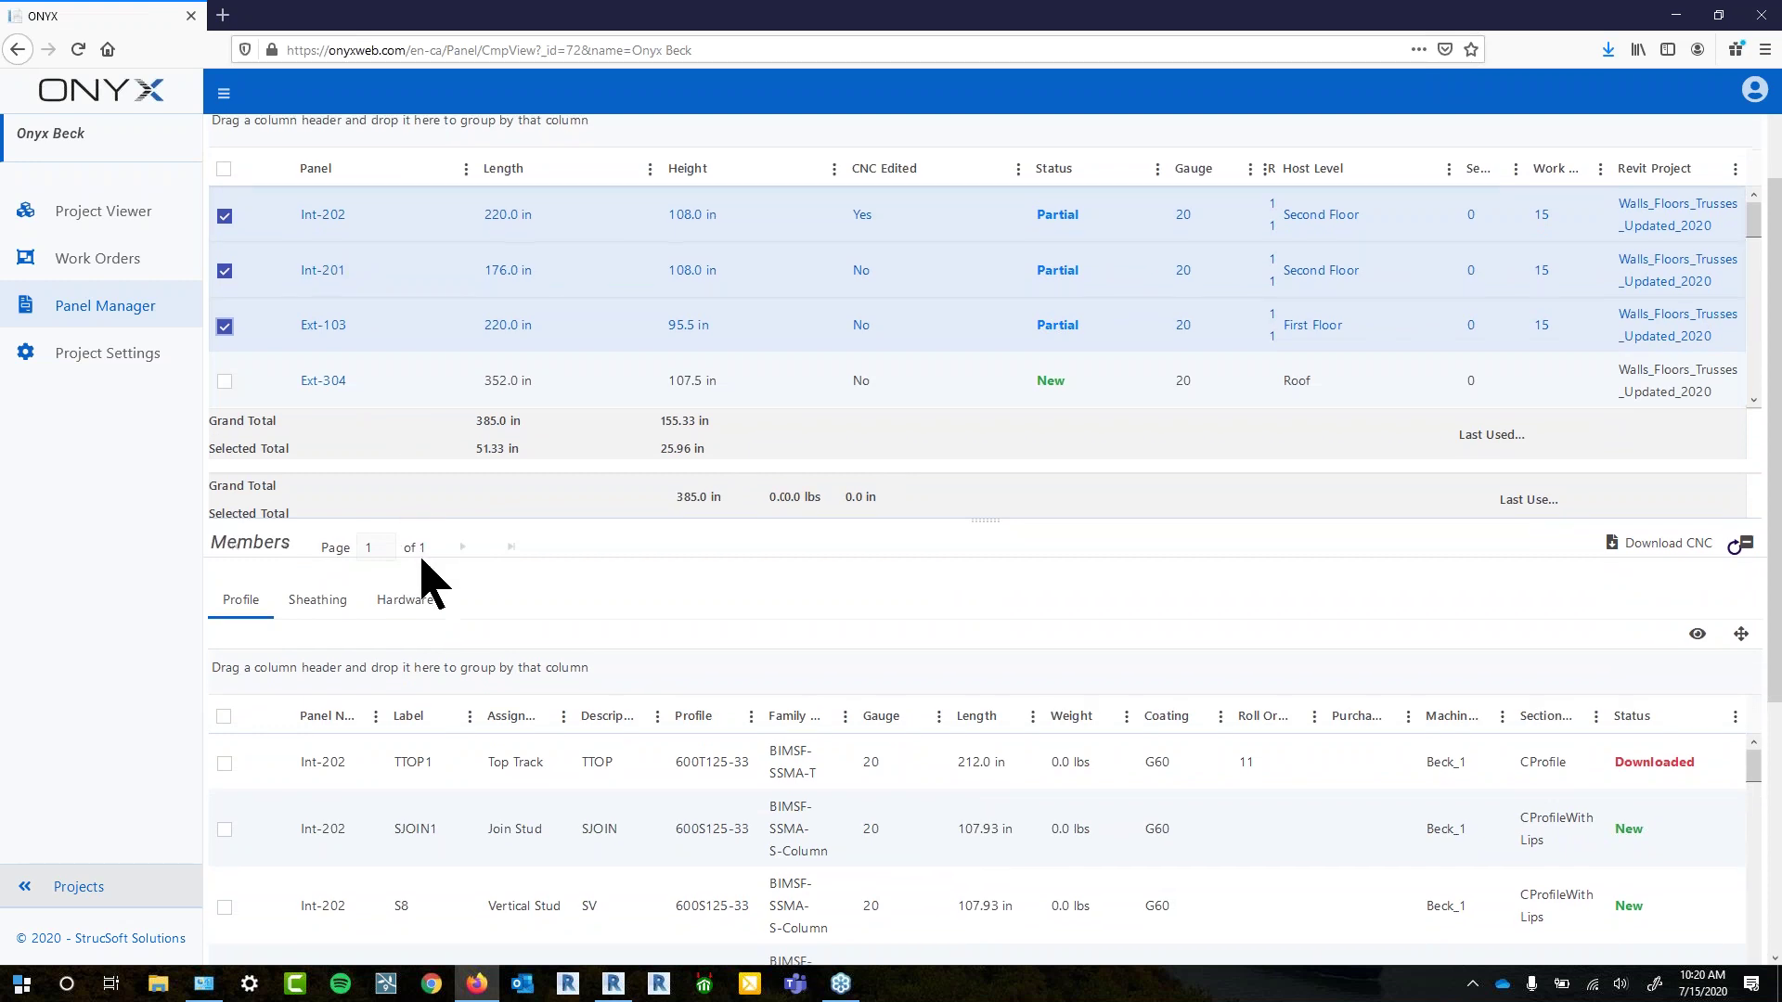
scroll(464, 706, down, 2)
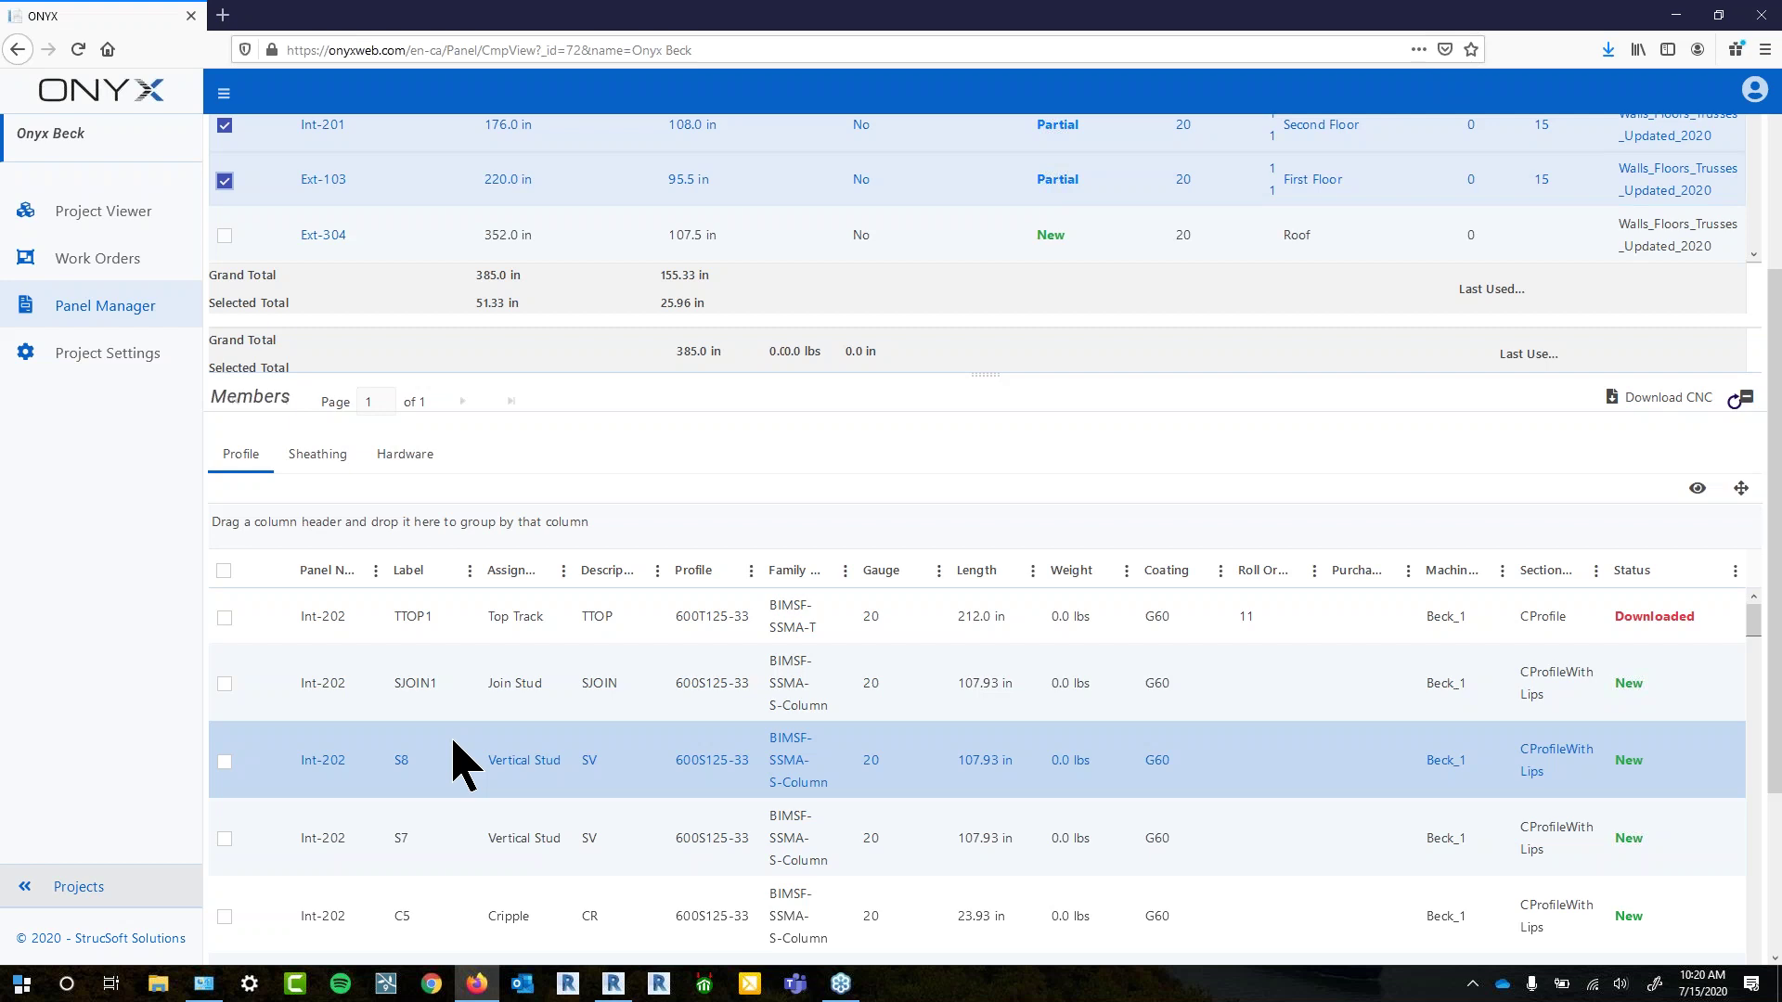
Try filtering the members to labels equal to T, and clear that filter
click(470, 570)
mouse_move(549, 684)
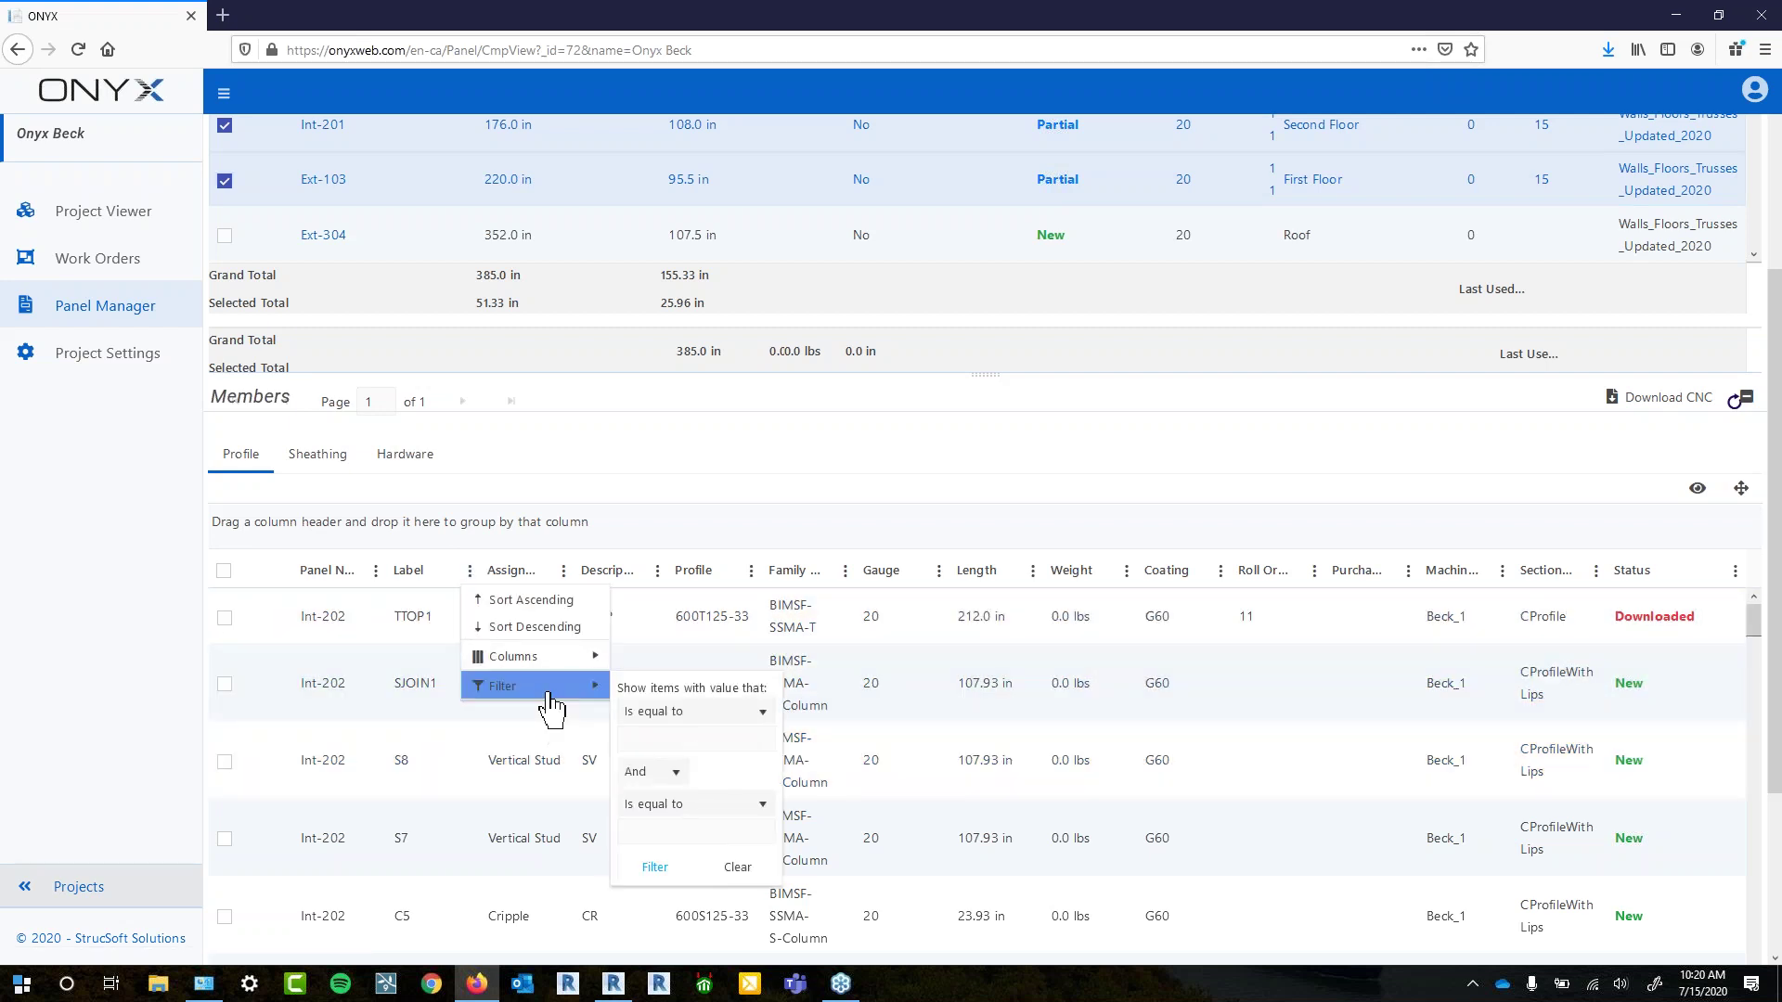
click(663, 739)
text(T)
click(655, 867)
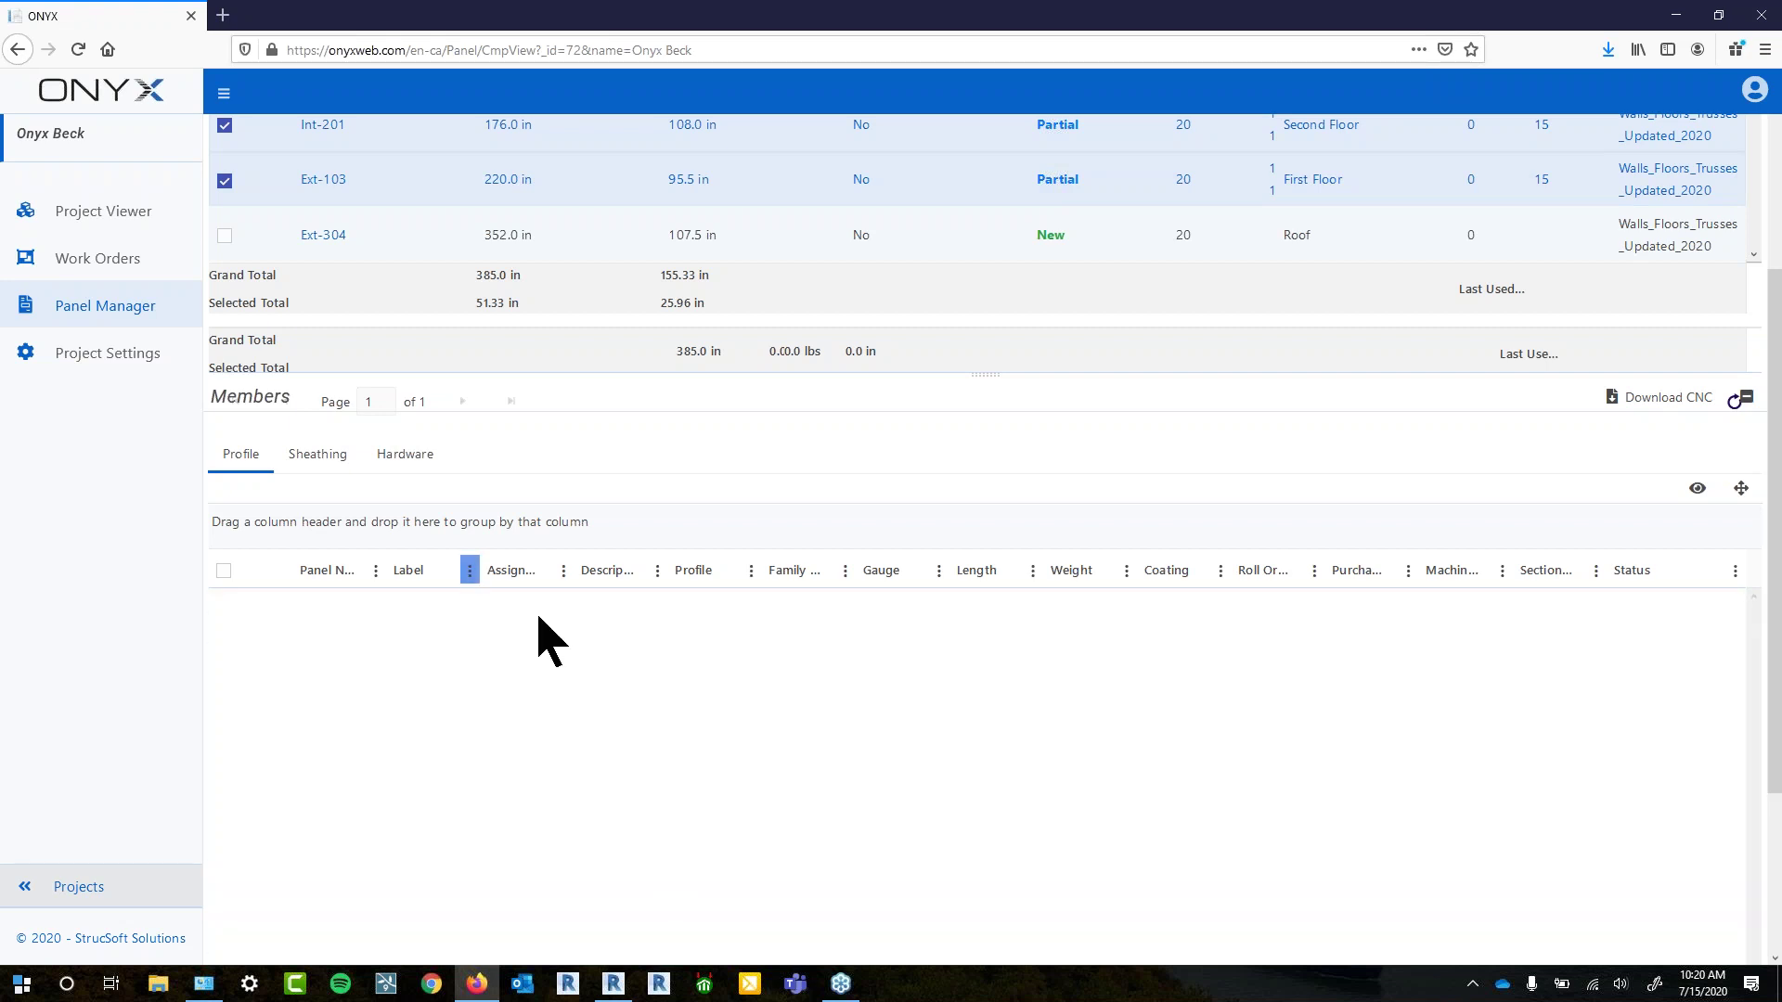
click(470, 570)
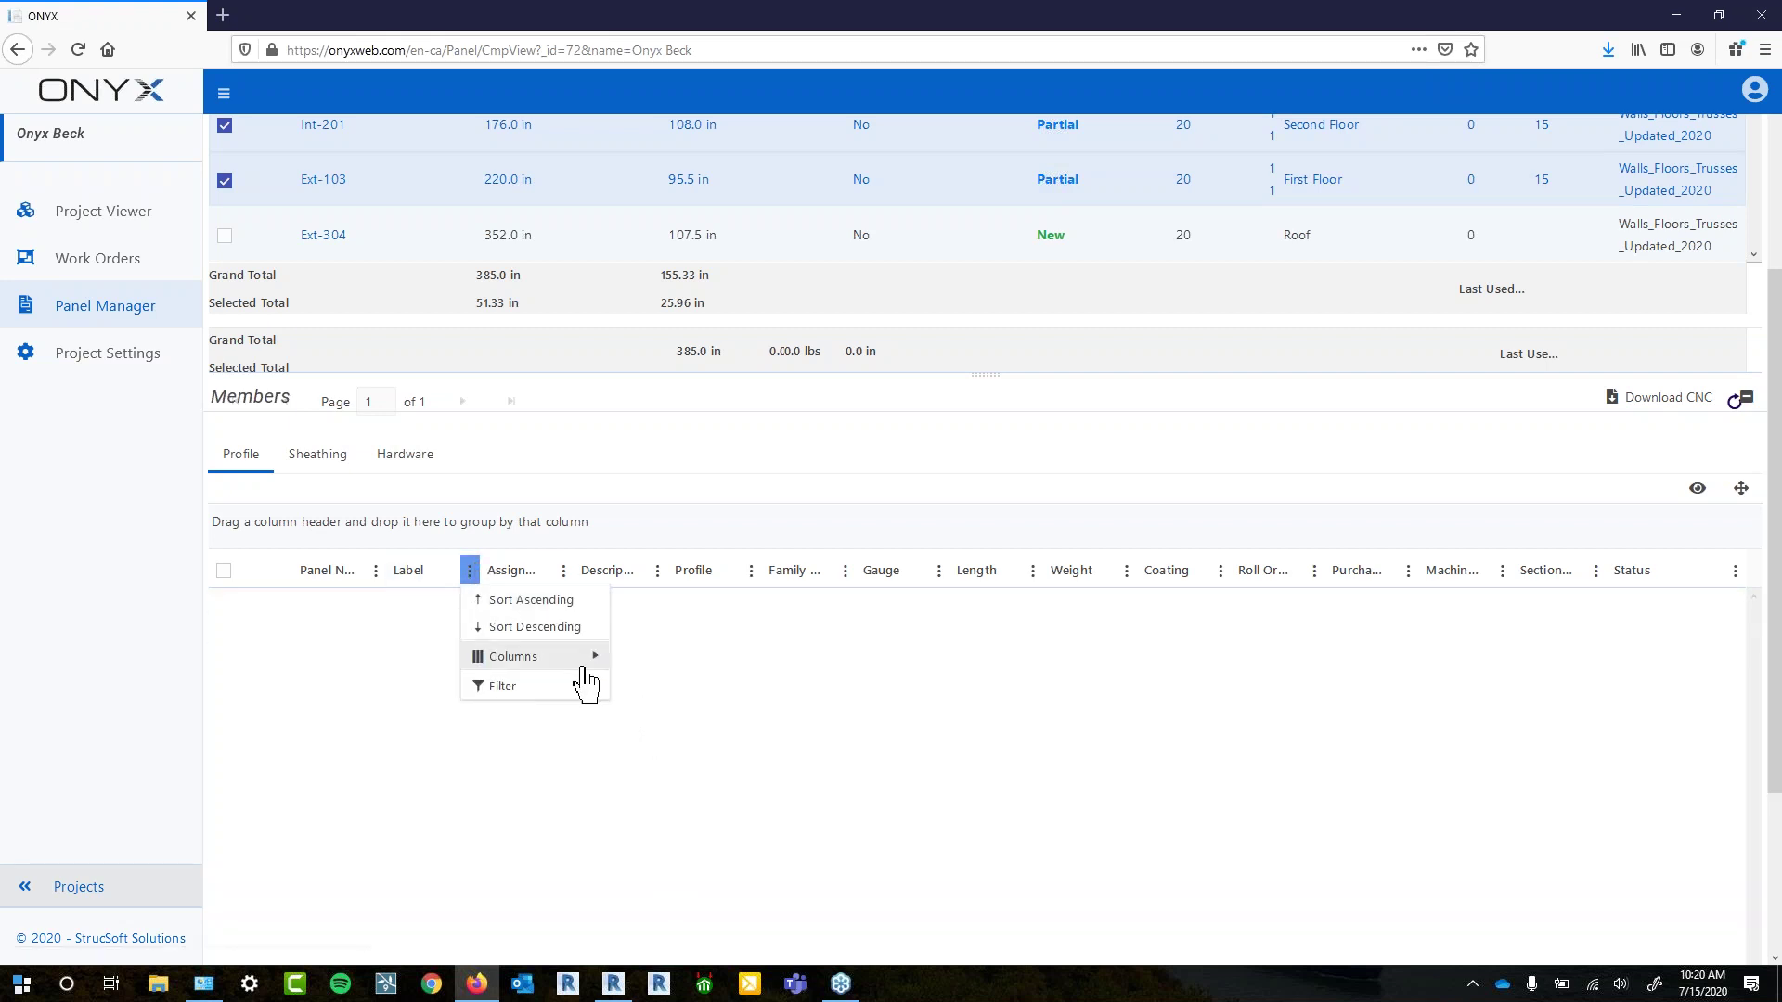
mouse_move(589, 682)
click(736, 867)
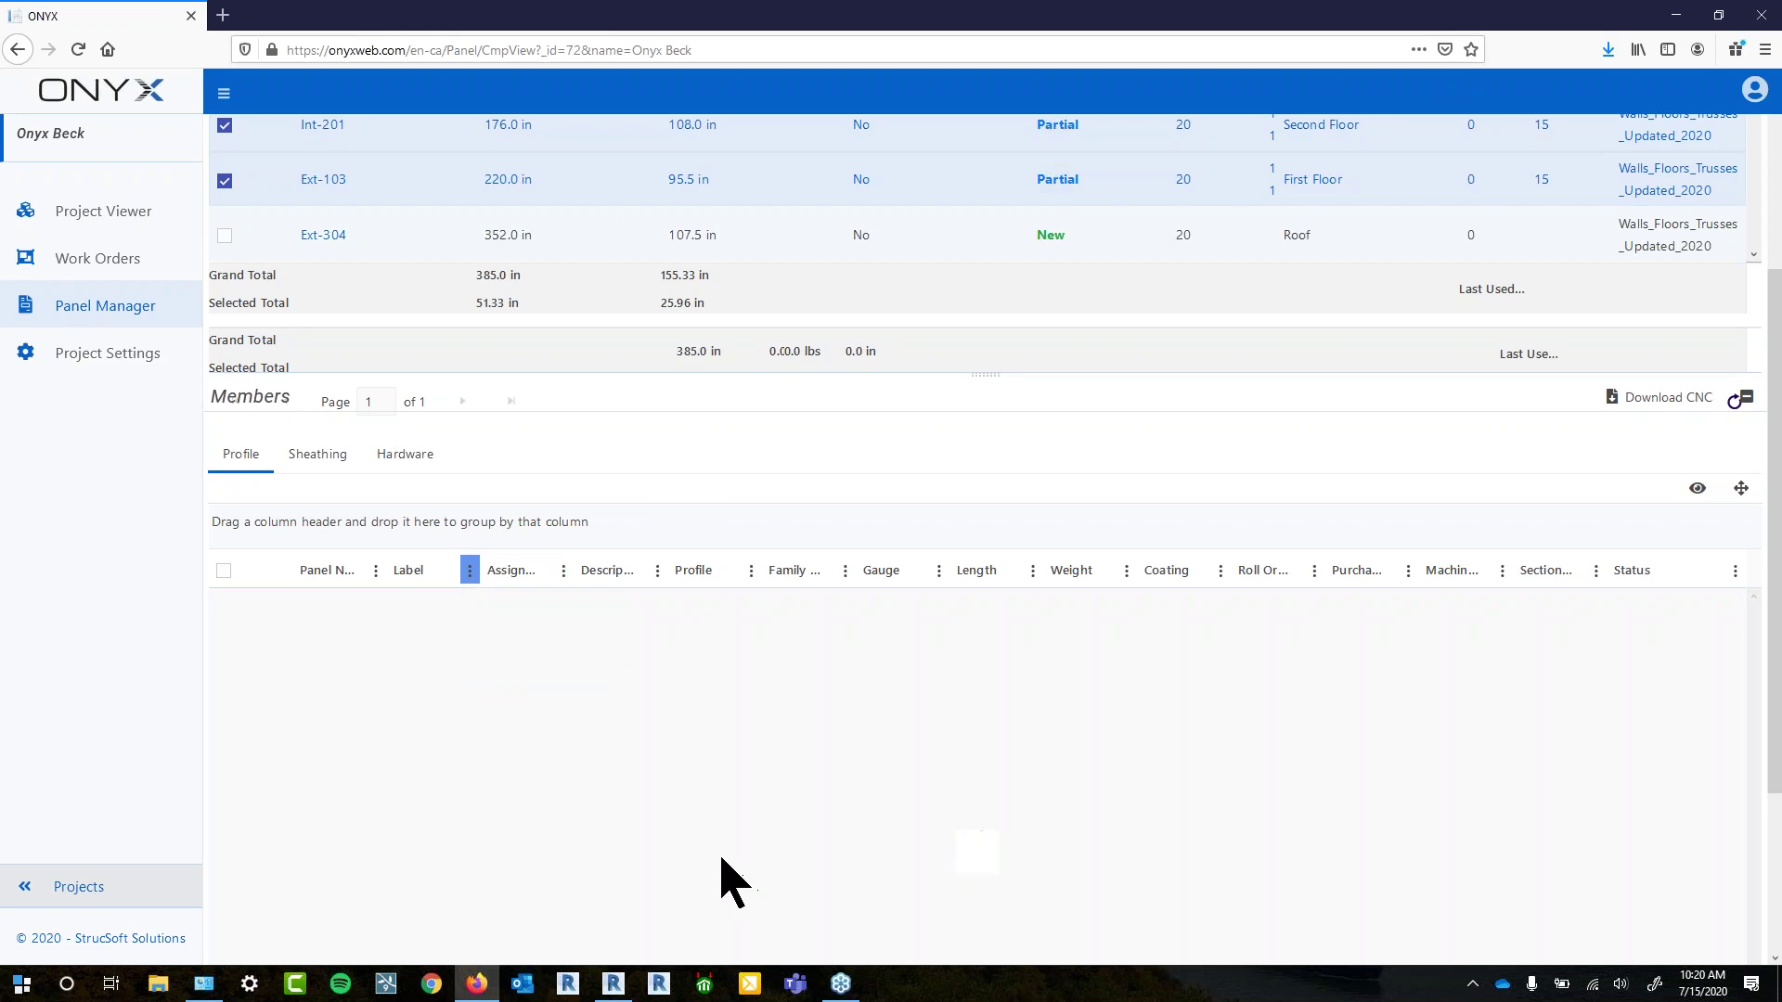
Sort the members by label descending and filter them to labels that contain T
click(415, 568)
click(416, 569)
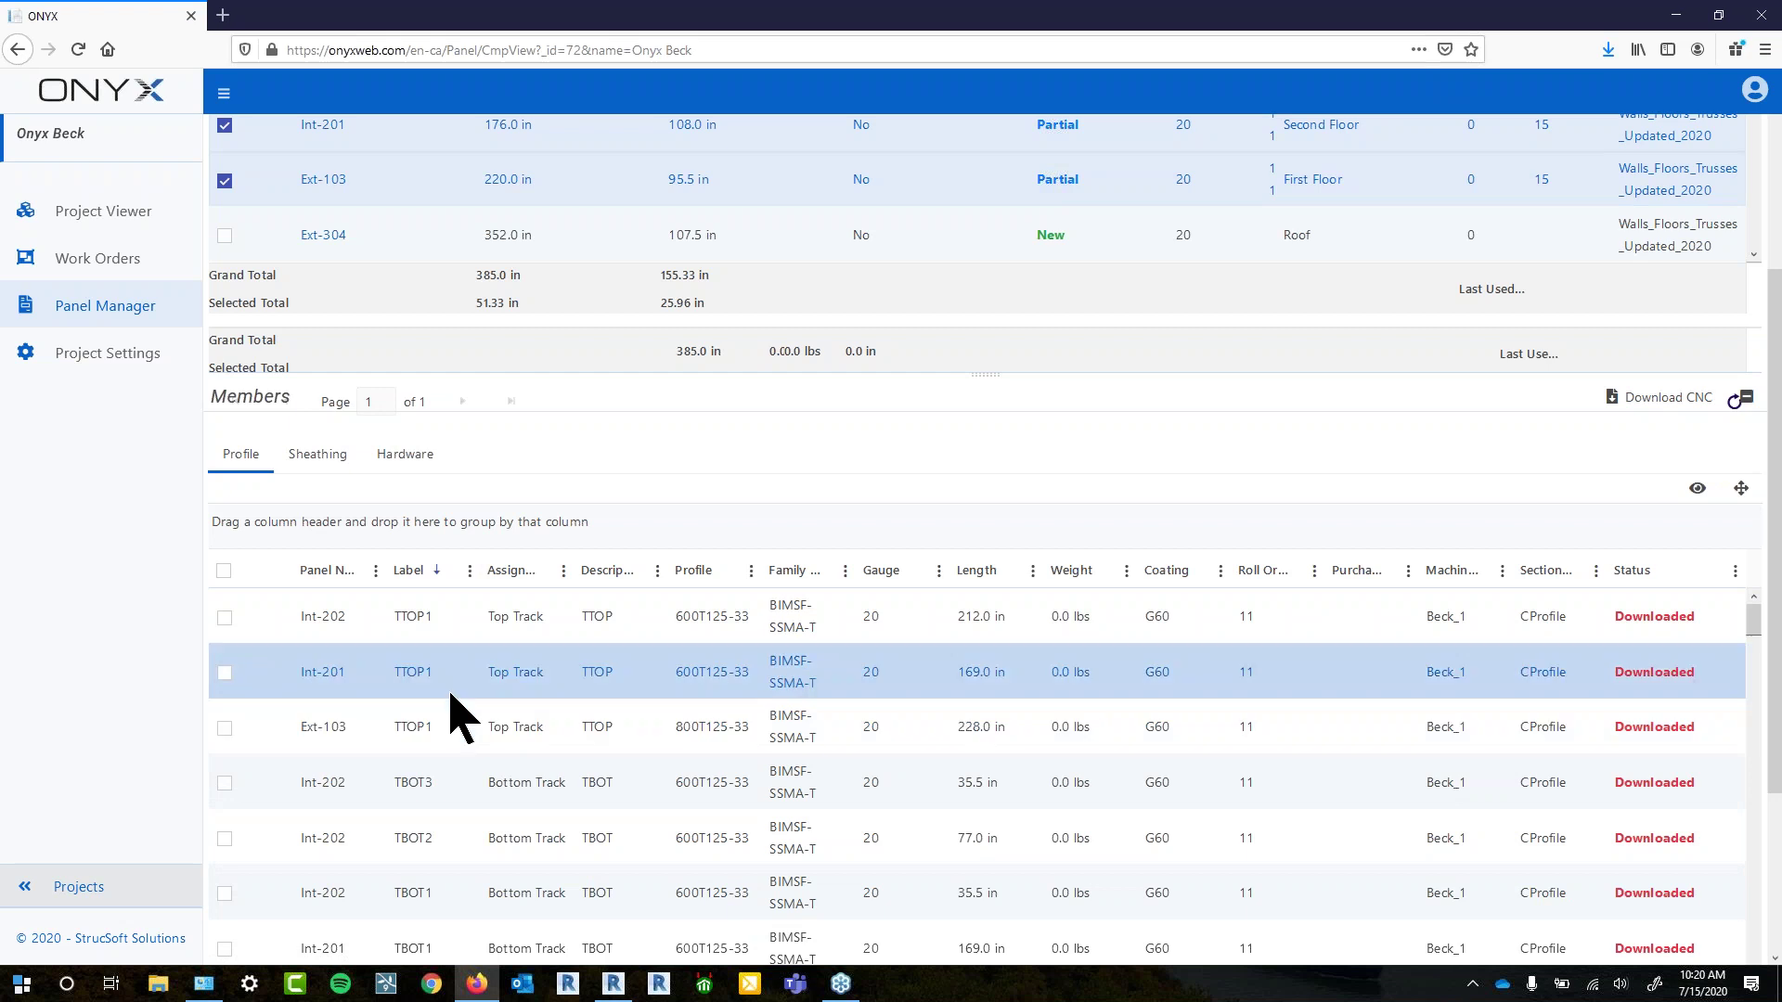
scroll(436, 705, down, 3)
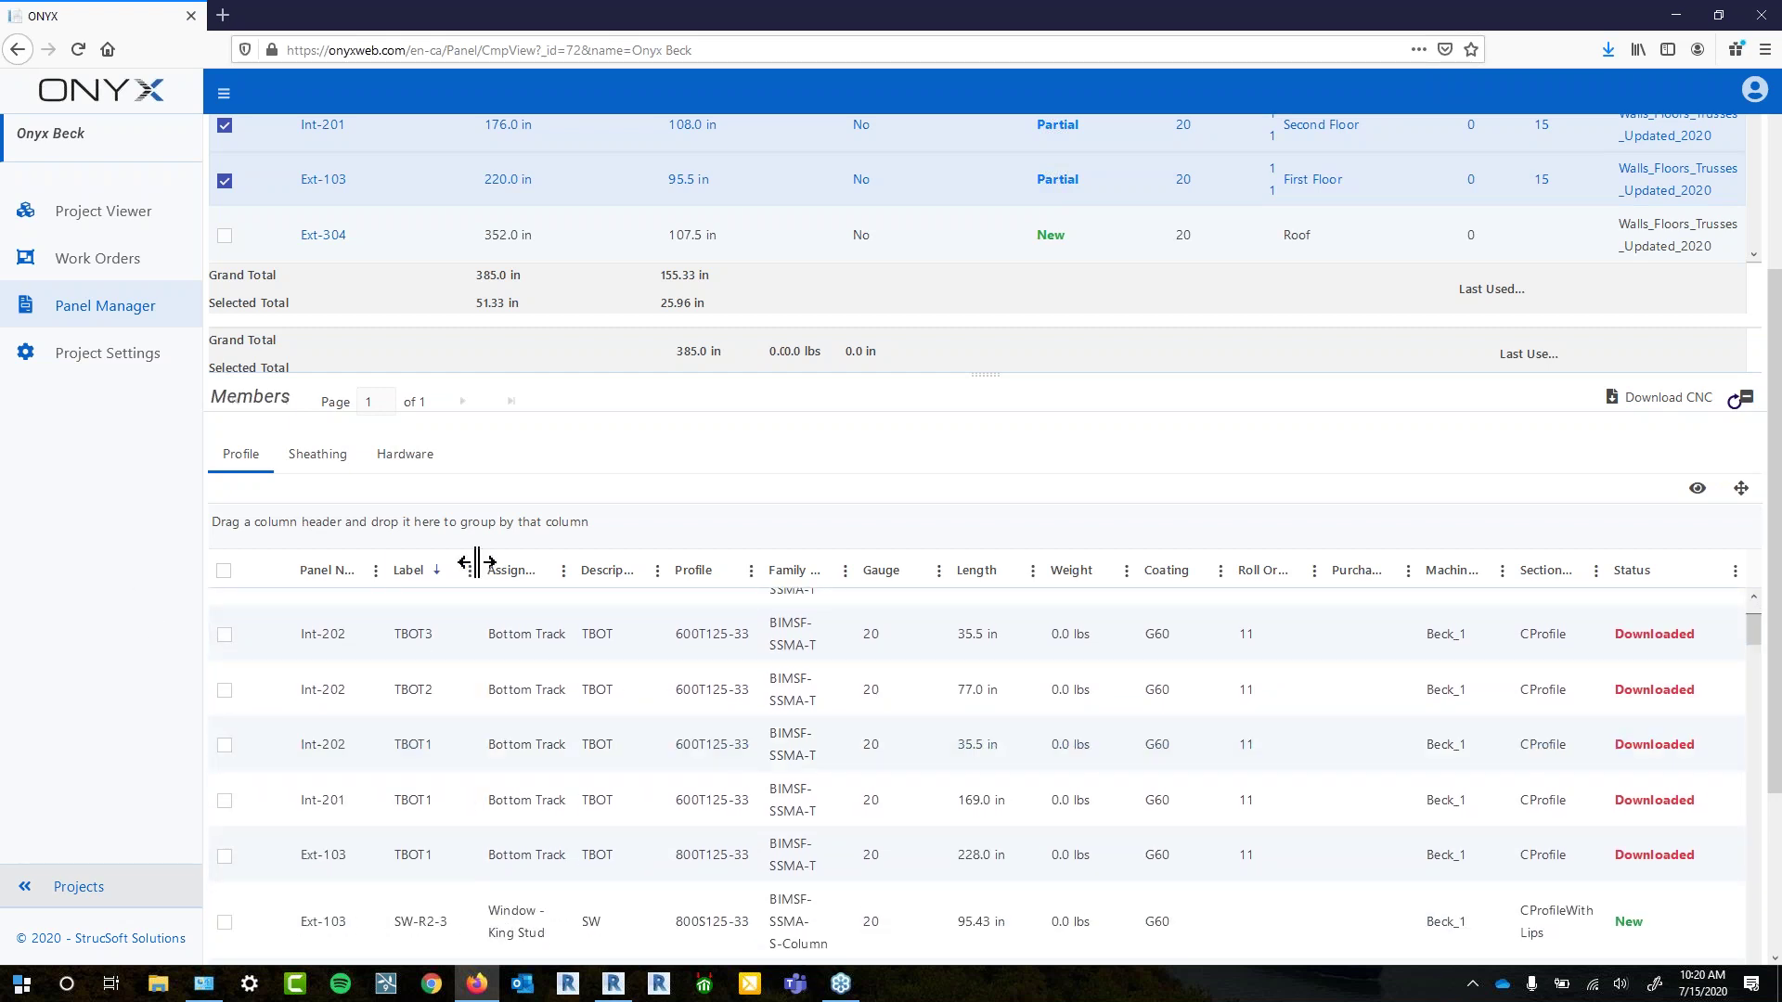
click(469, 570)
mouse_move(557, 687)
click(682, 716)
click(650, 822)
click(678, 740)
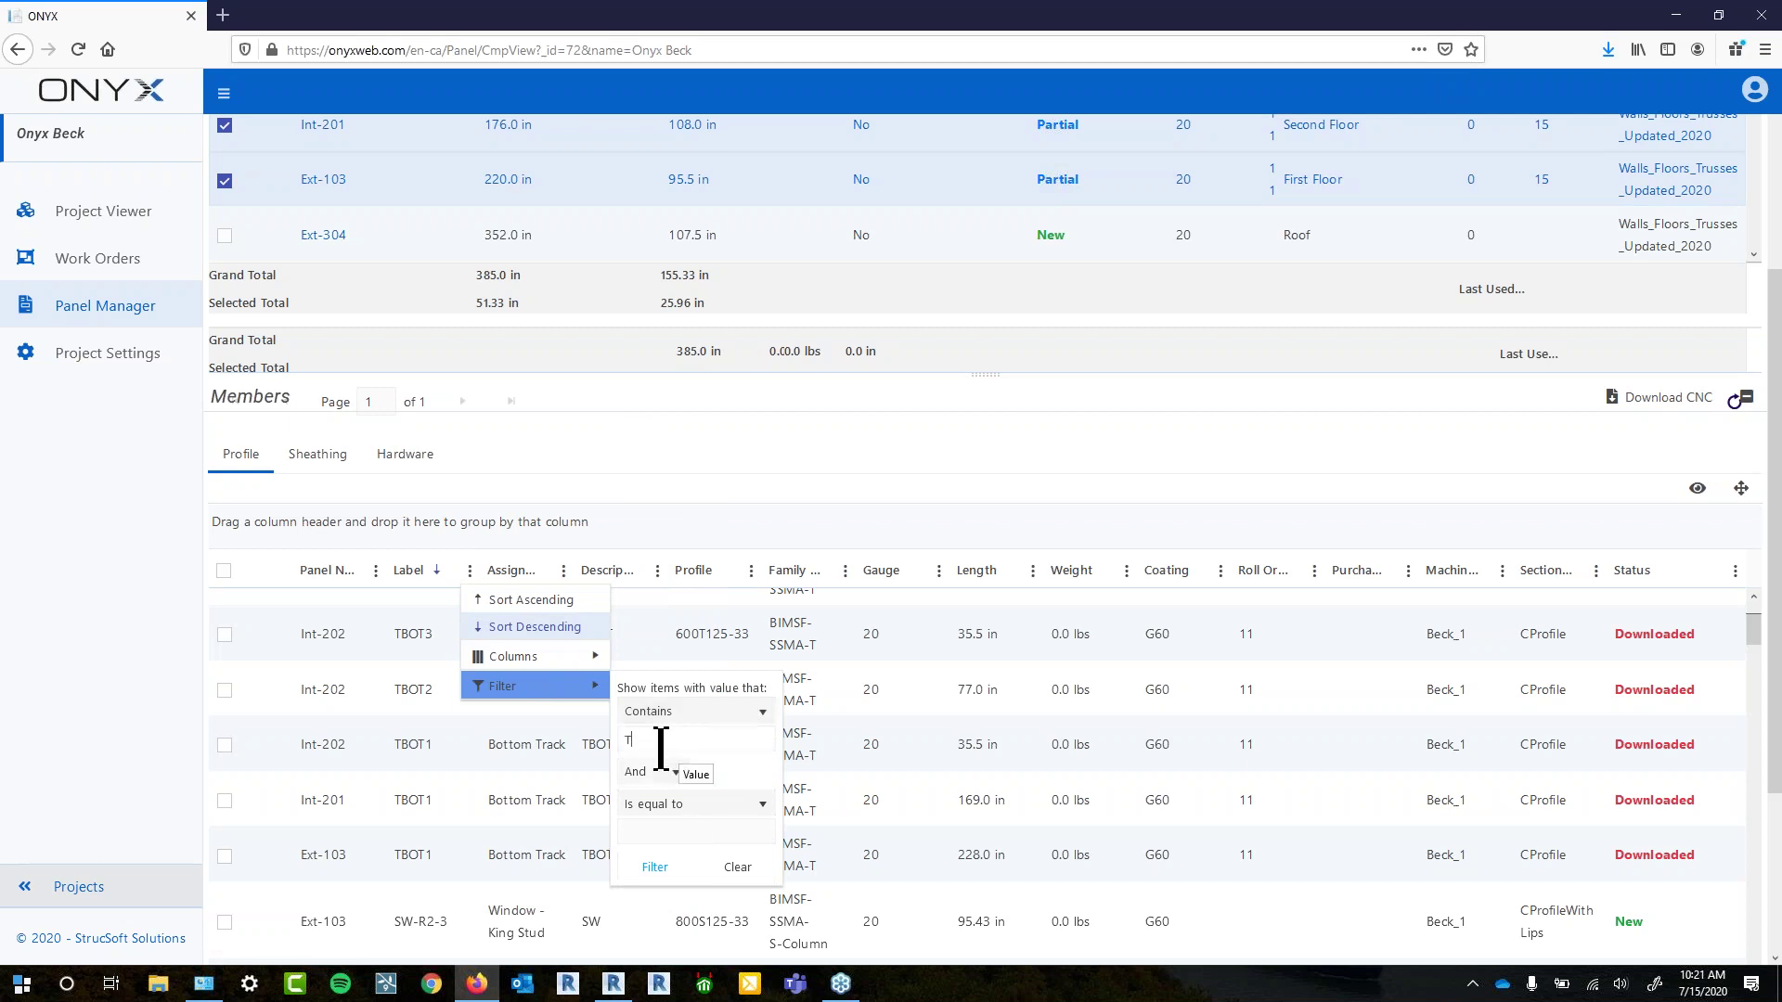
click(655, 869)
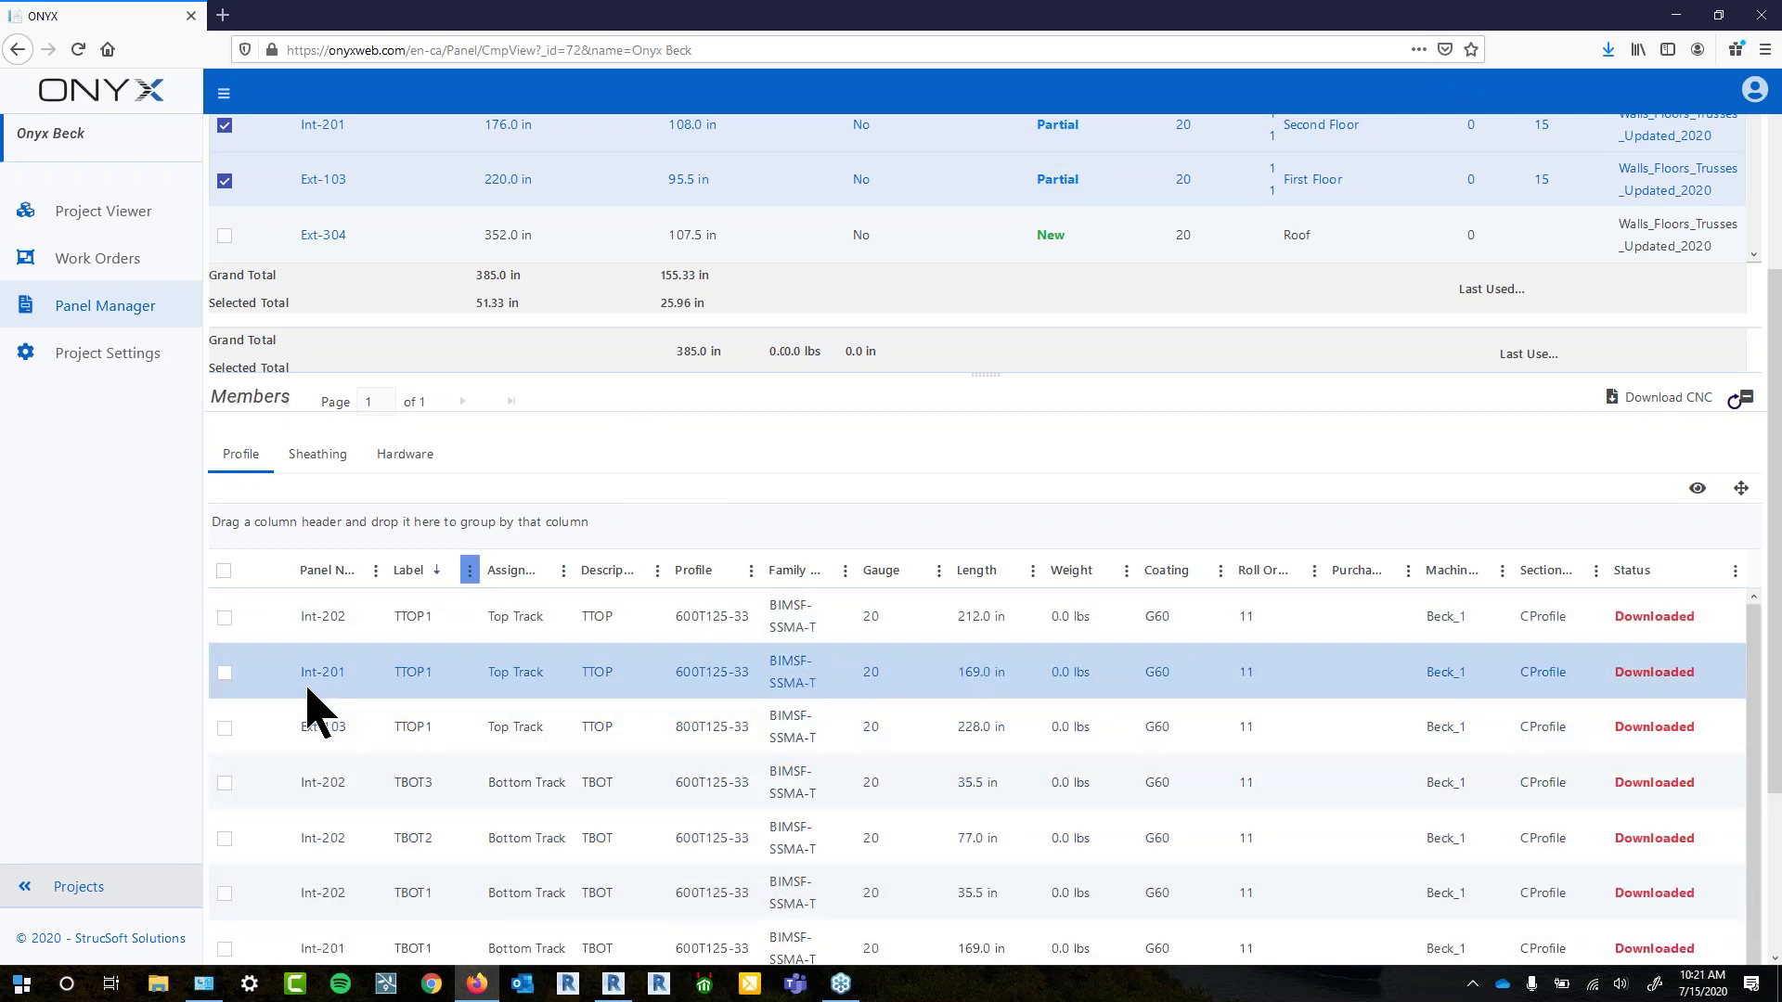
Select all top track and bottom track members of panels Int-202, Int-201 and Ext-103, leaving out the window headers
click(224, 616)
click(225, 671)
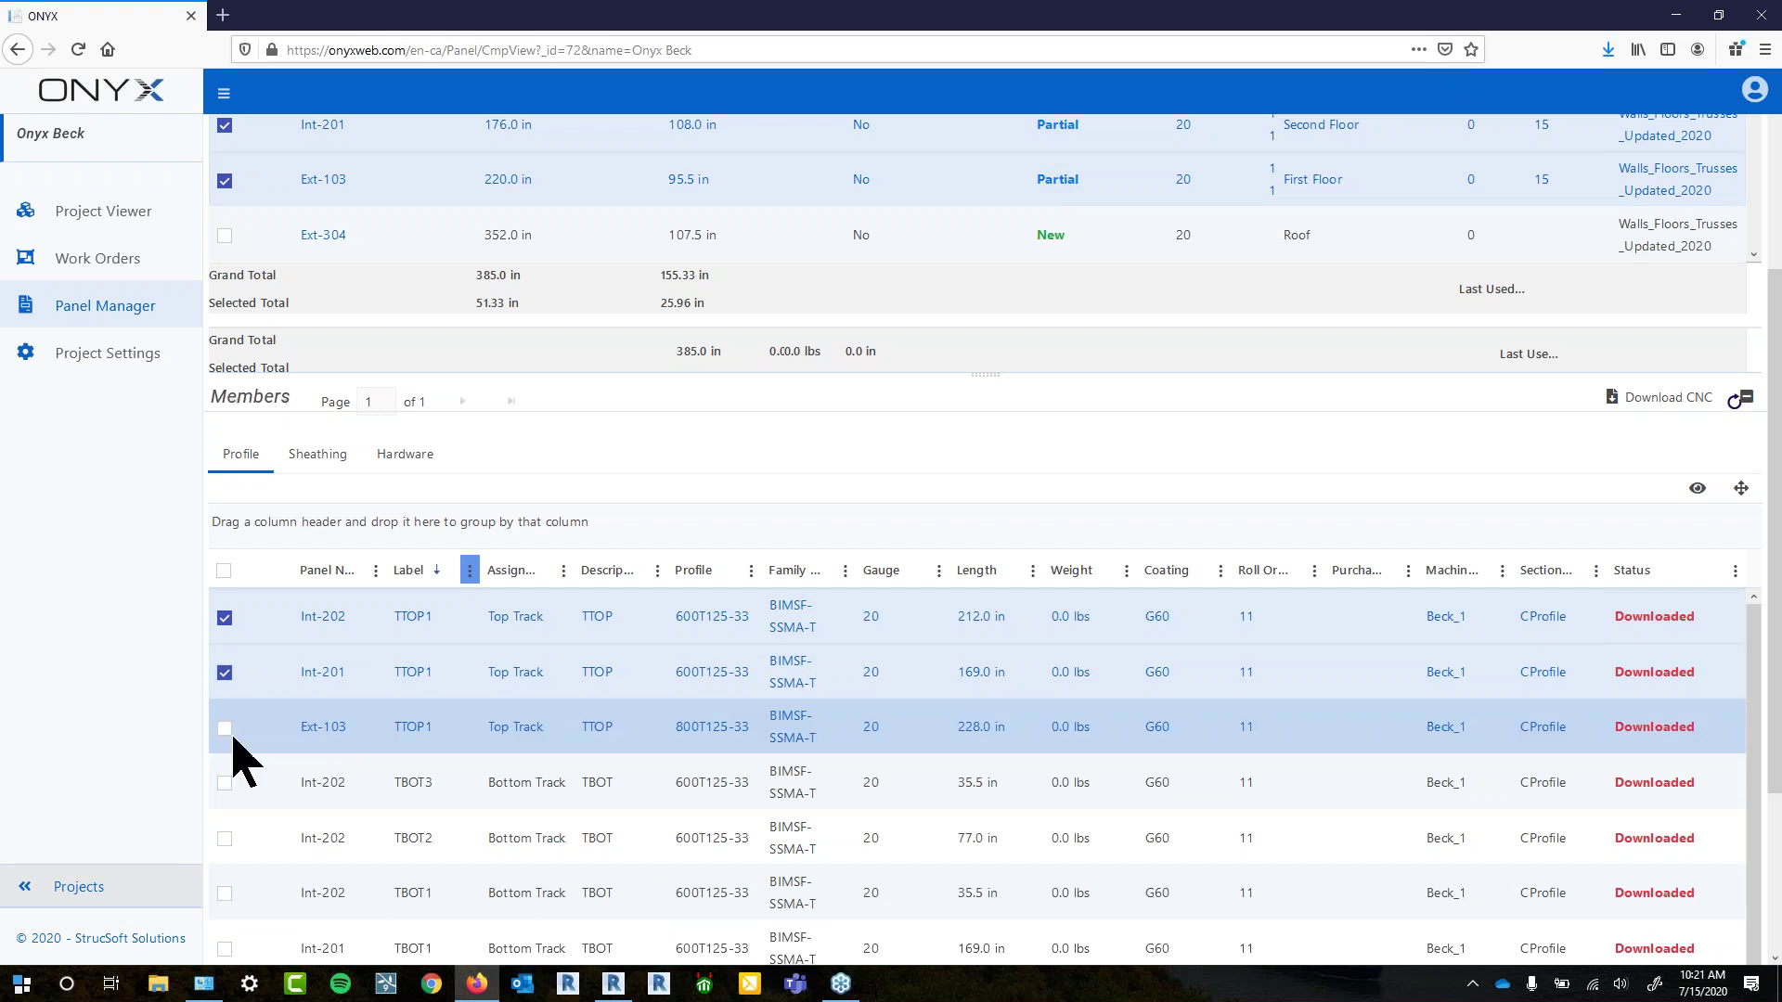
scroll(396, 750, down, 3)
scroll(431, 800, down, 2)
scroll(431, 801, up, 2)
scroll(449, 926, down, 2)
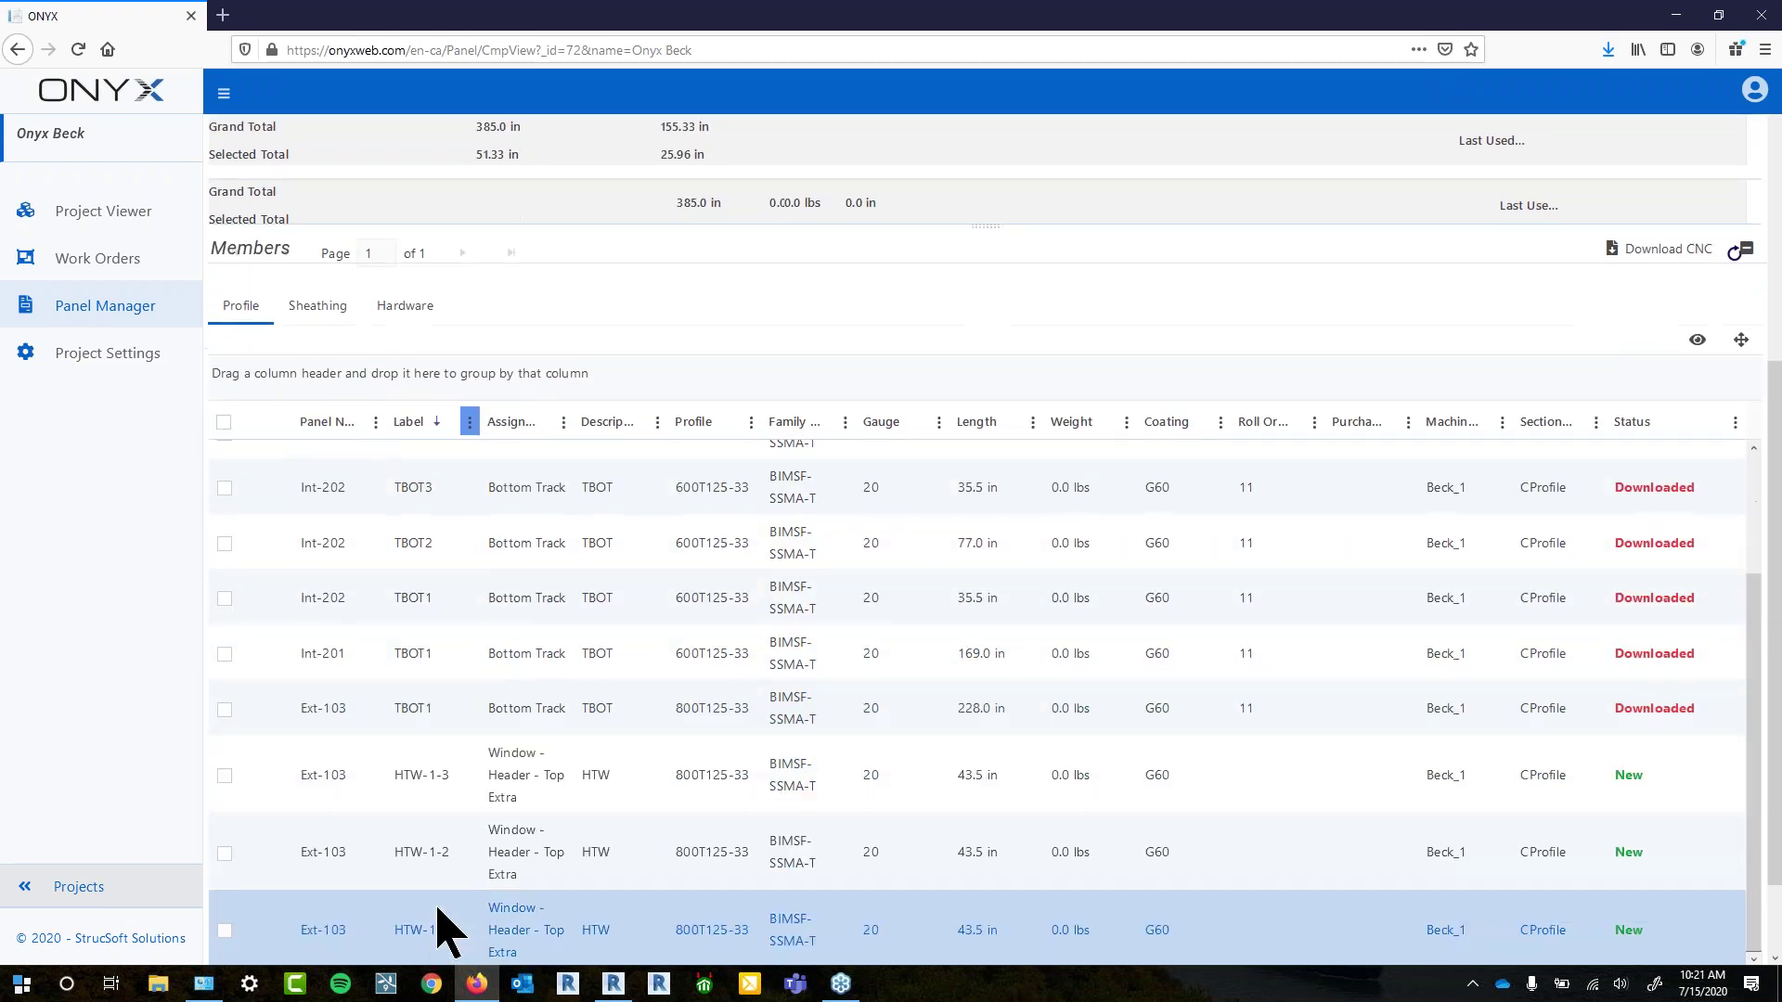
scroll(410, 817, up, 2)
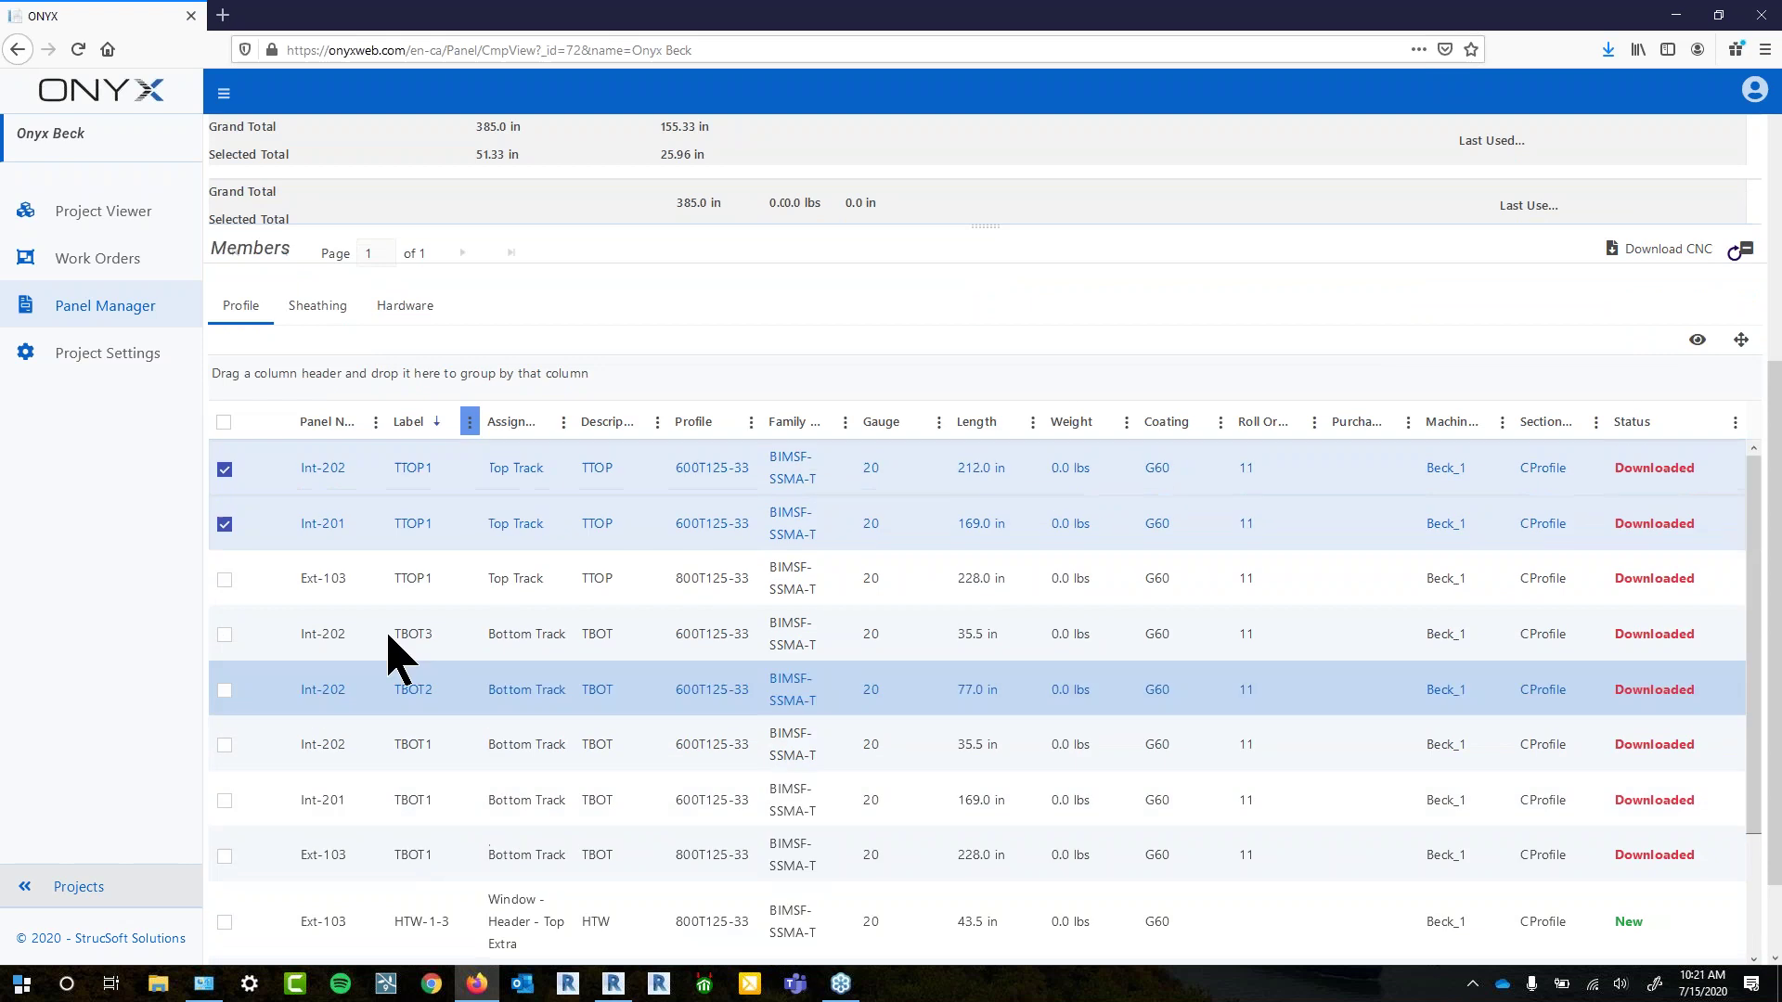
click(224, 579)
click(225, 635)
click(225, 691)
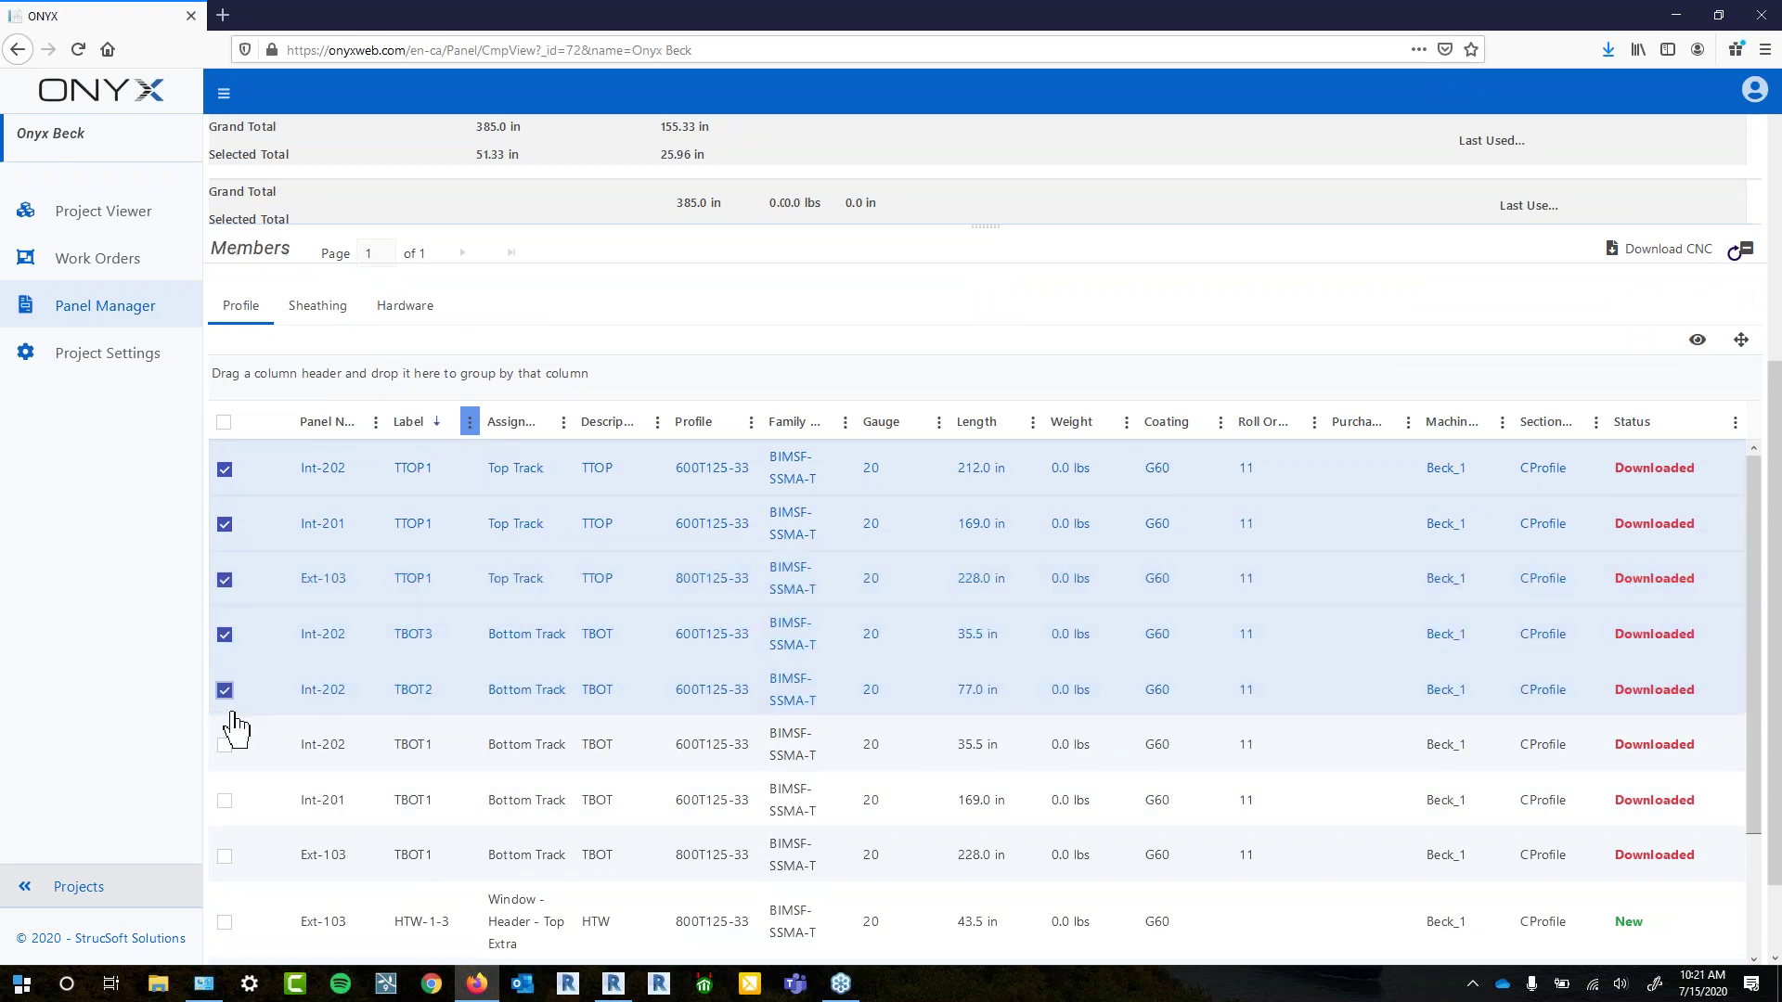
click(225, 745)
click(224, 800)
click(225, 855)
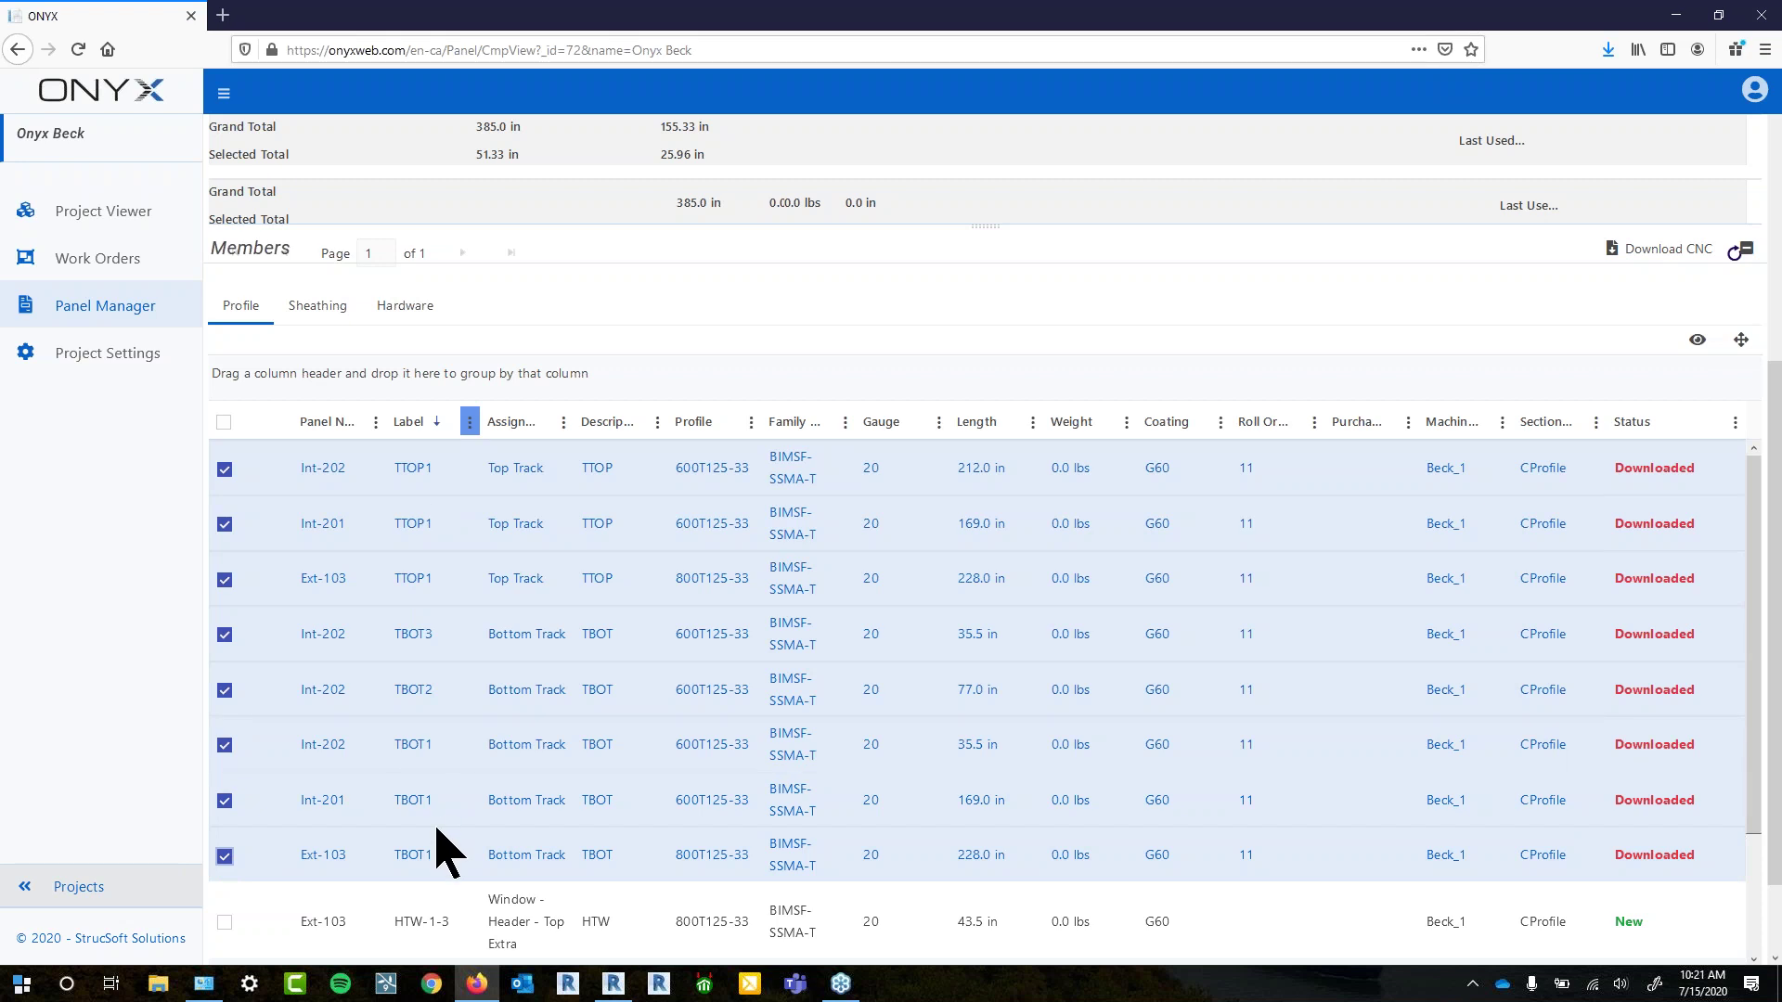
Download the CNC files for the selected track members and save them as Beck_1_13.zip
scroll(444, 852, up, 3)
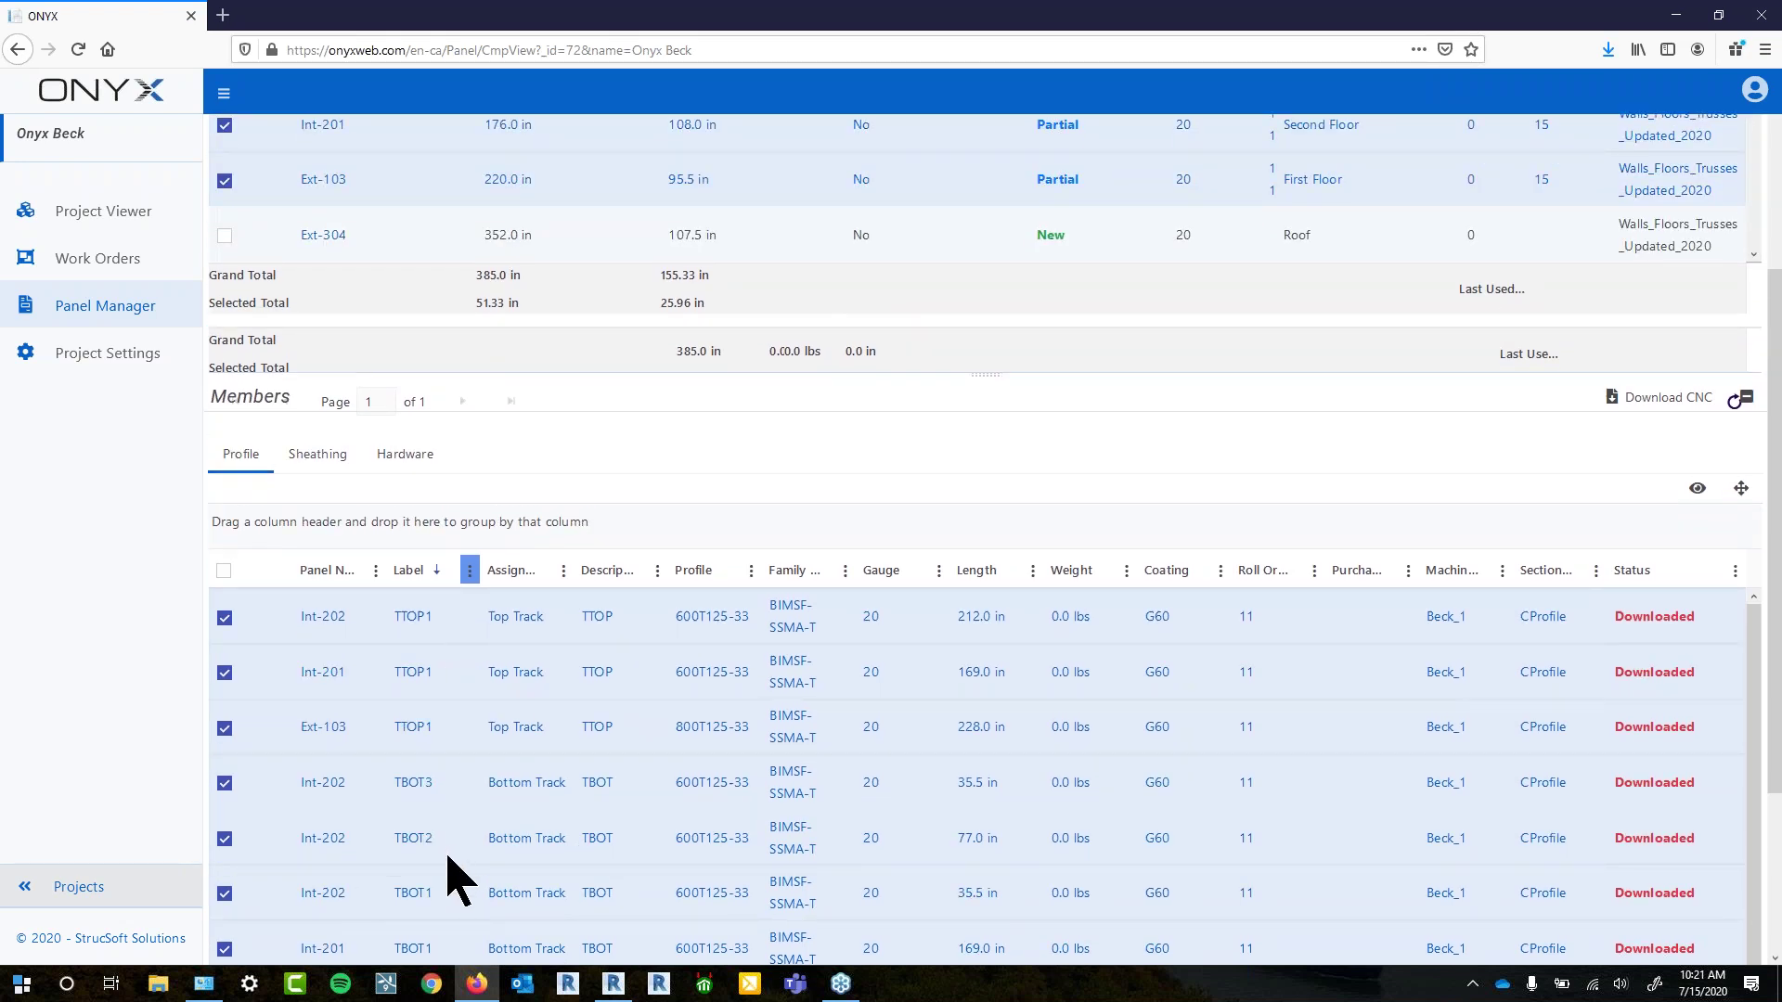
scroll(448, 857, down, 3)
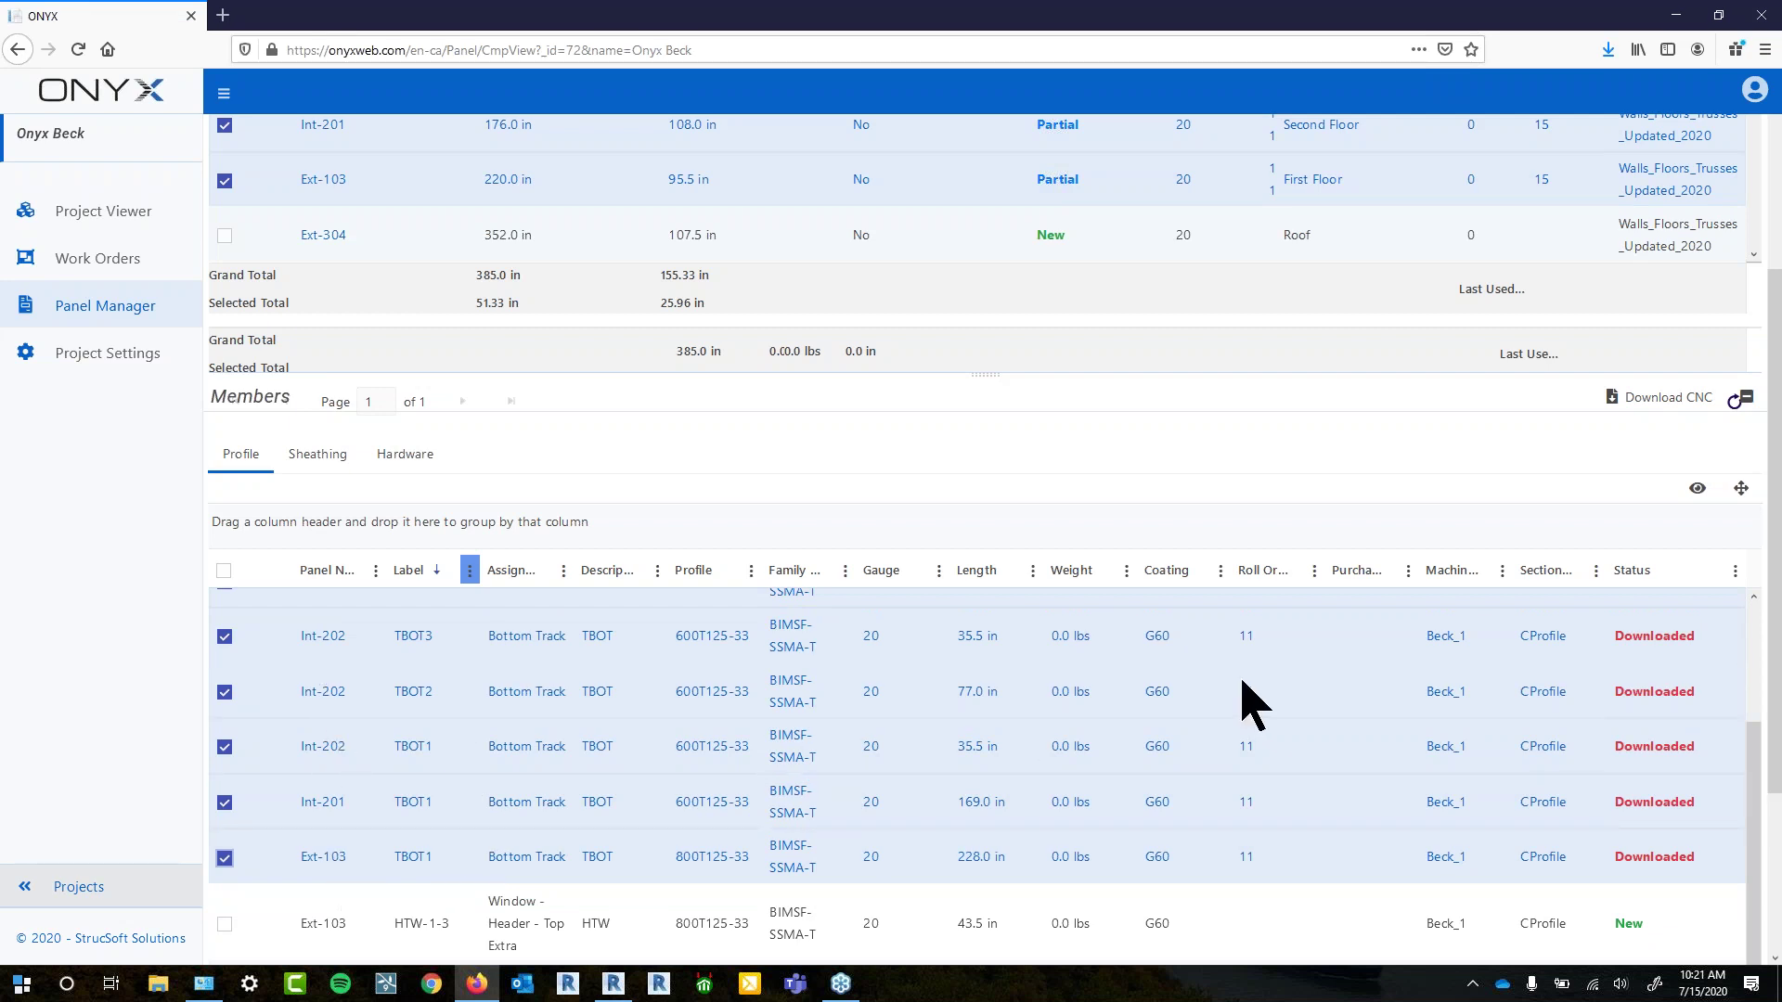
click(1662, 399)
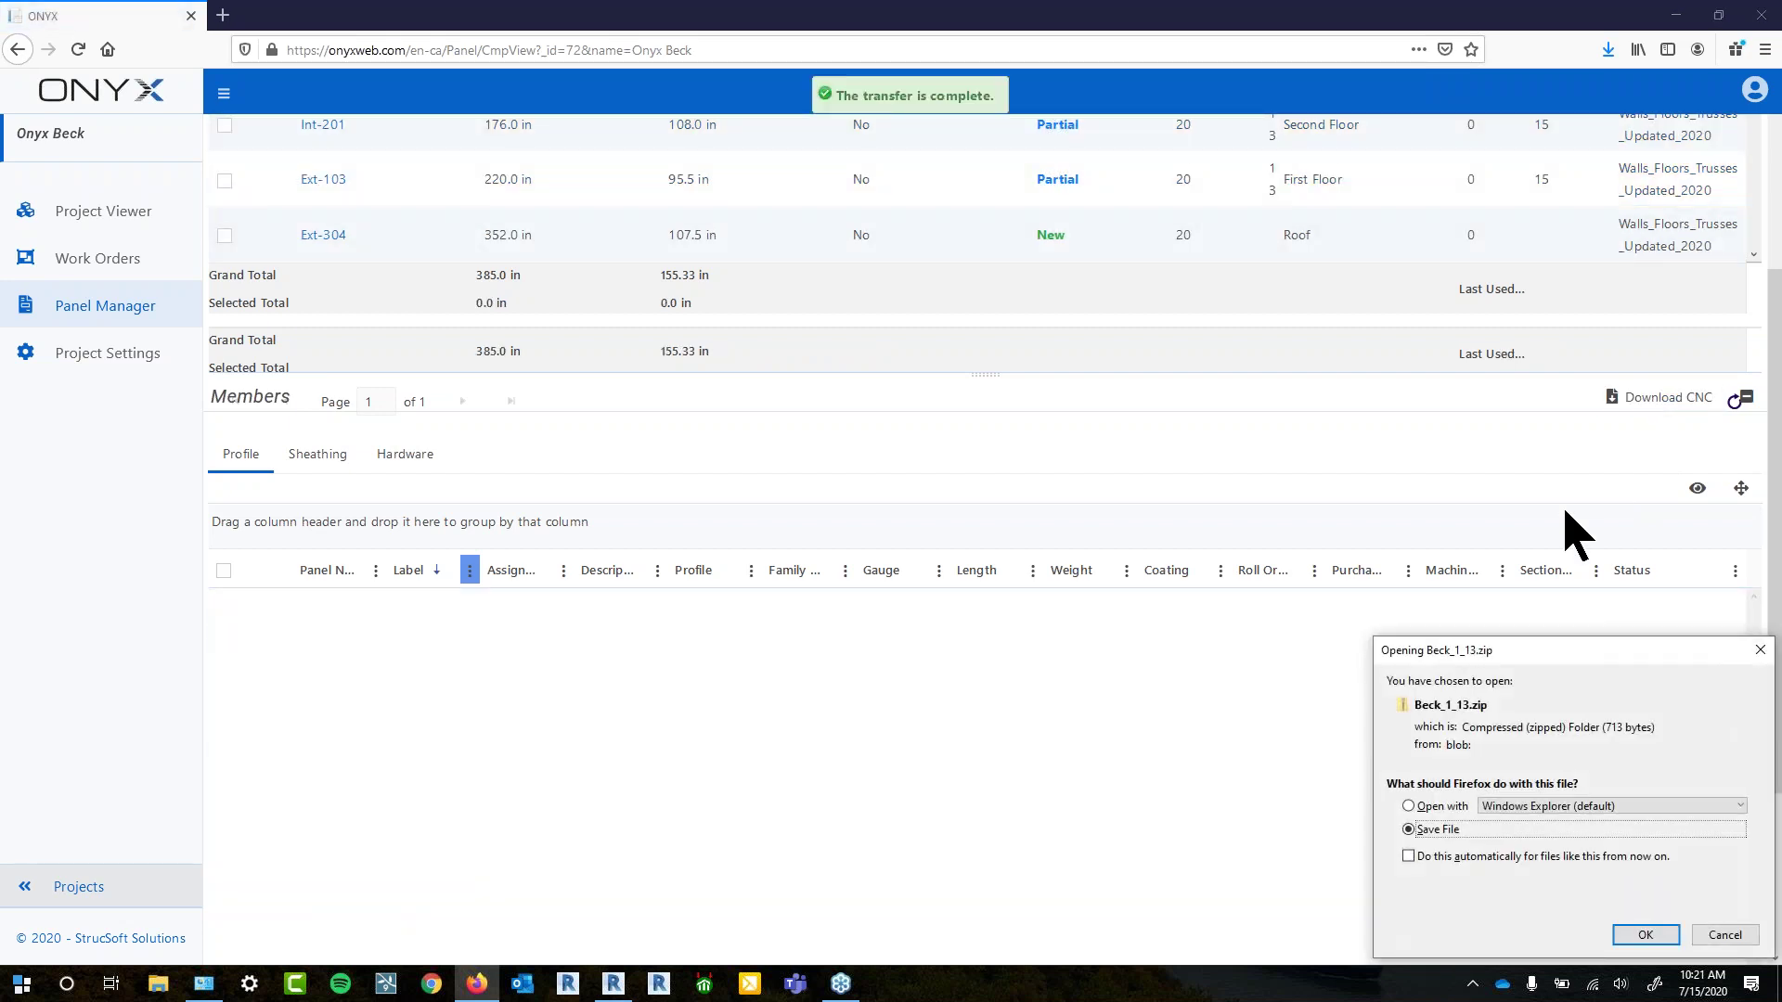
click(1644, 936)
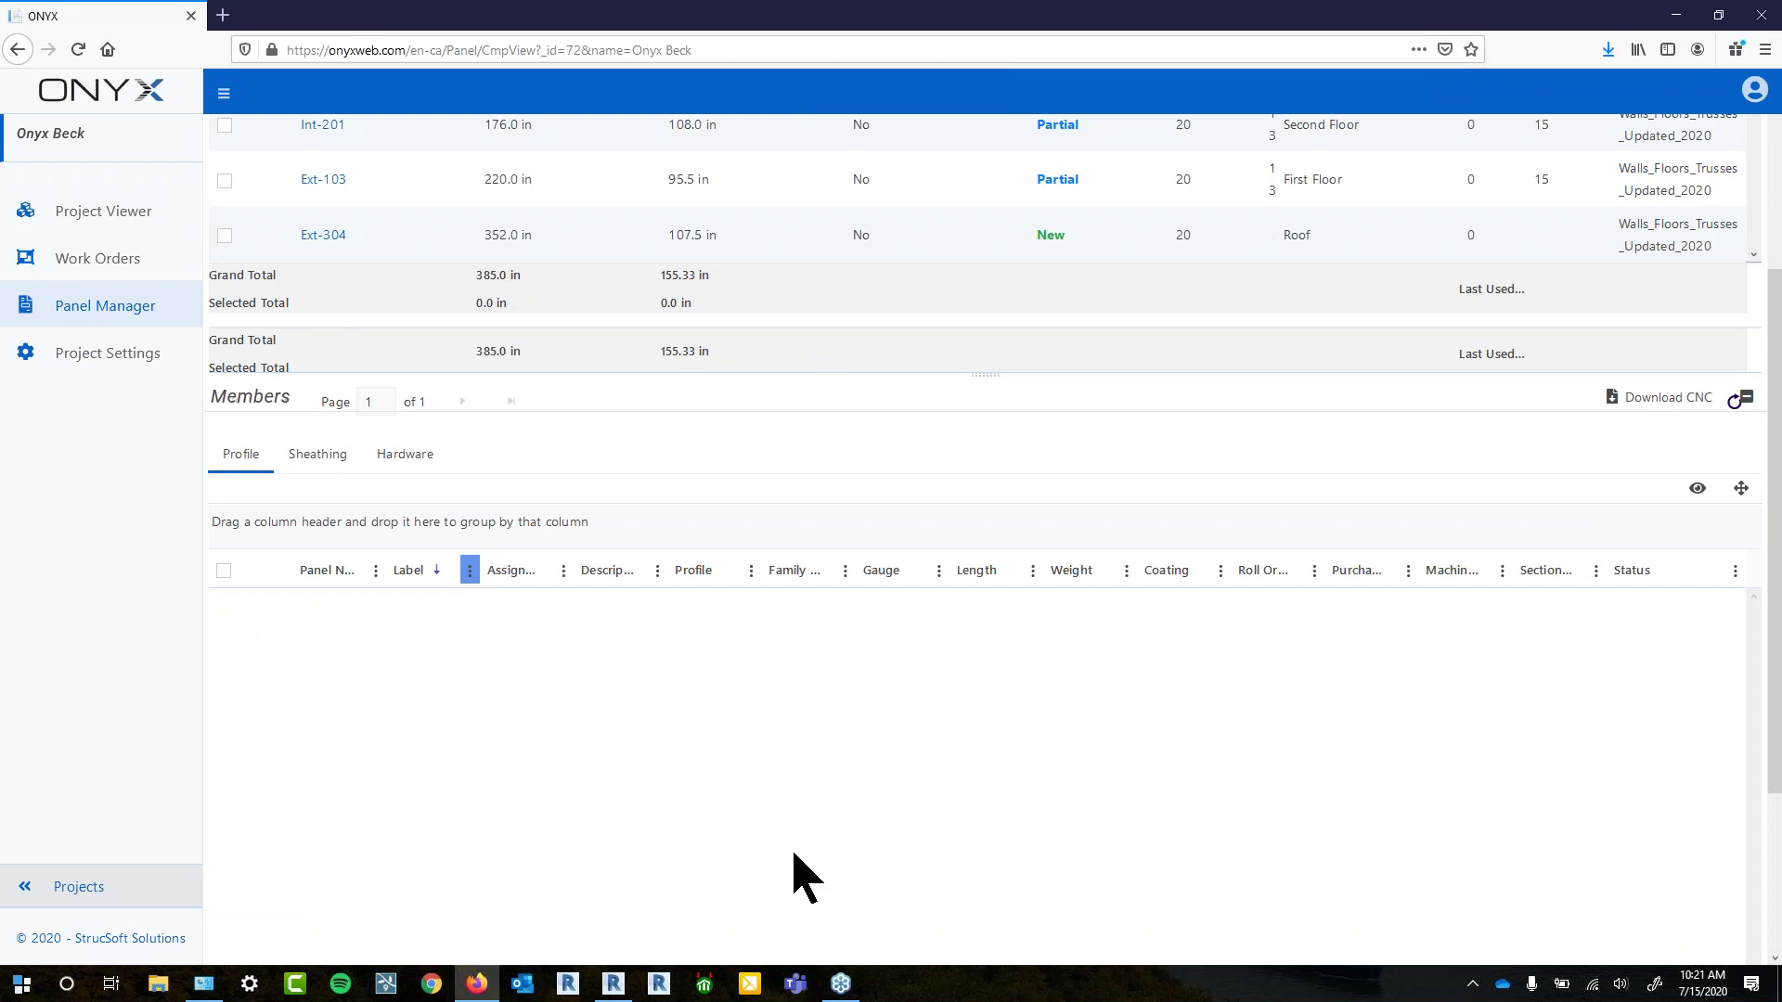
click(158, 984)
double_click(321, 540)
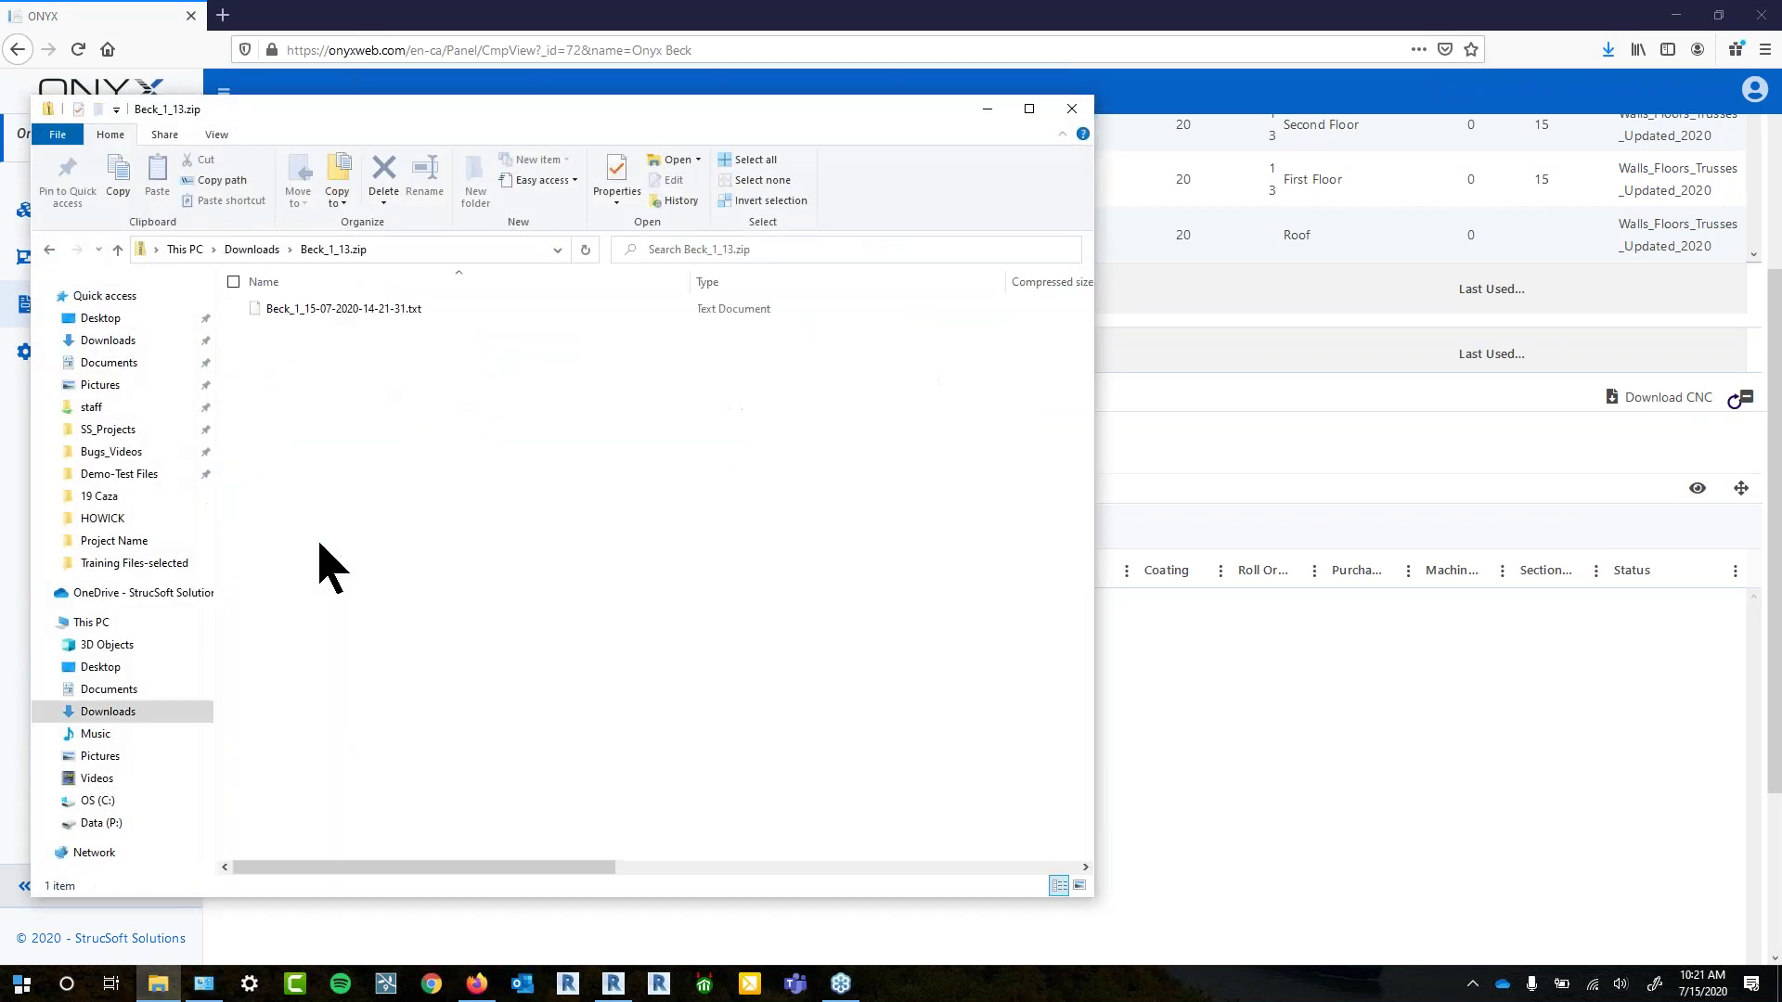
double_click(411, 314)
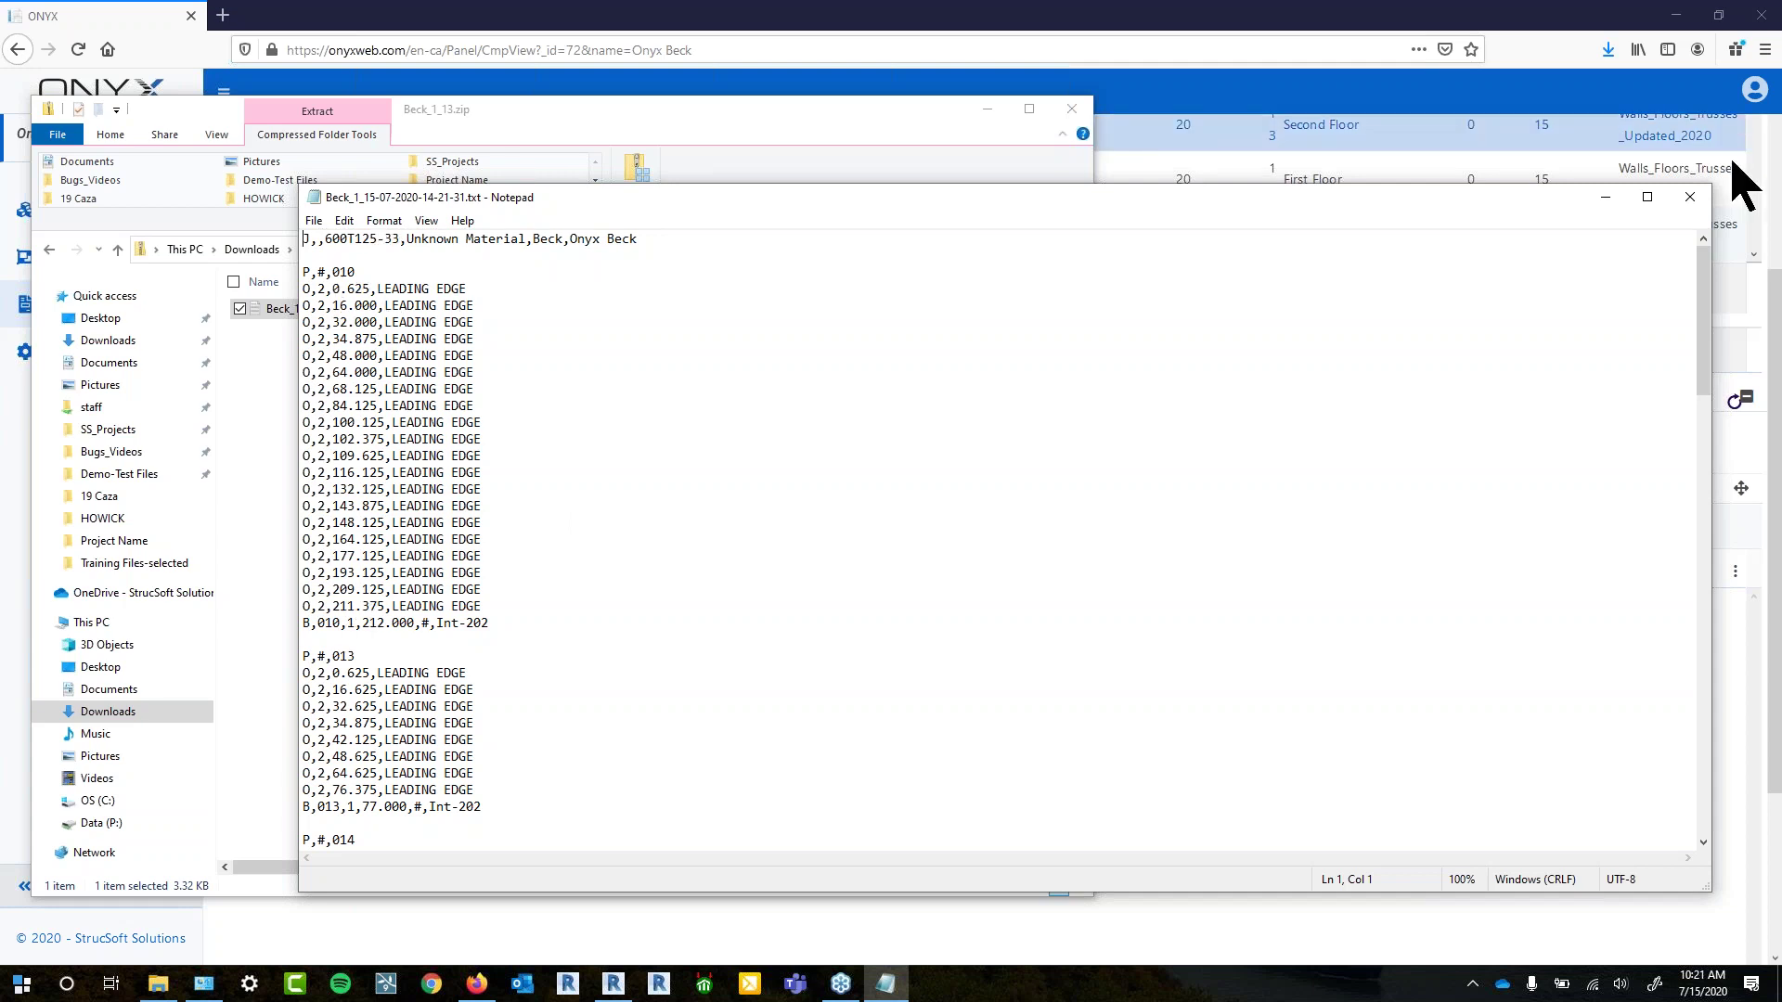
click(1691, 197)
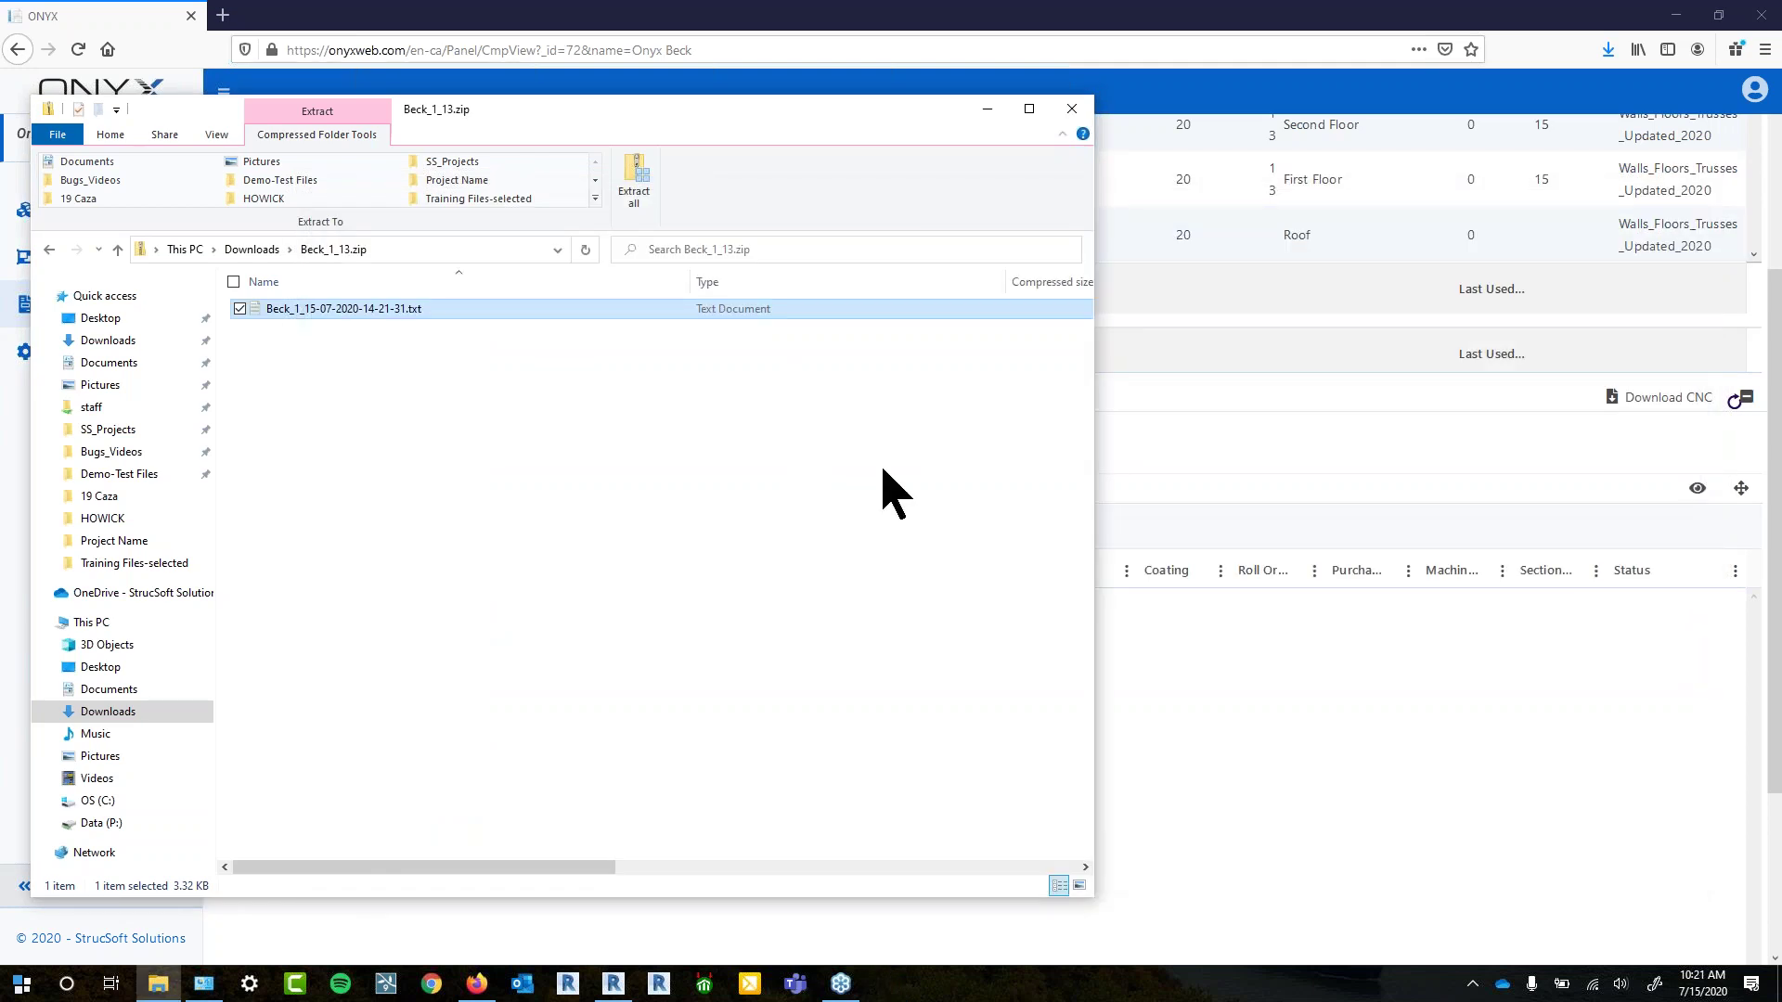
click(1088, 115)
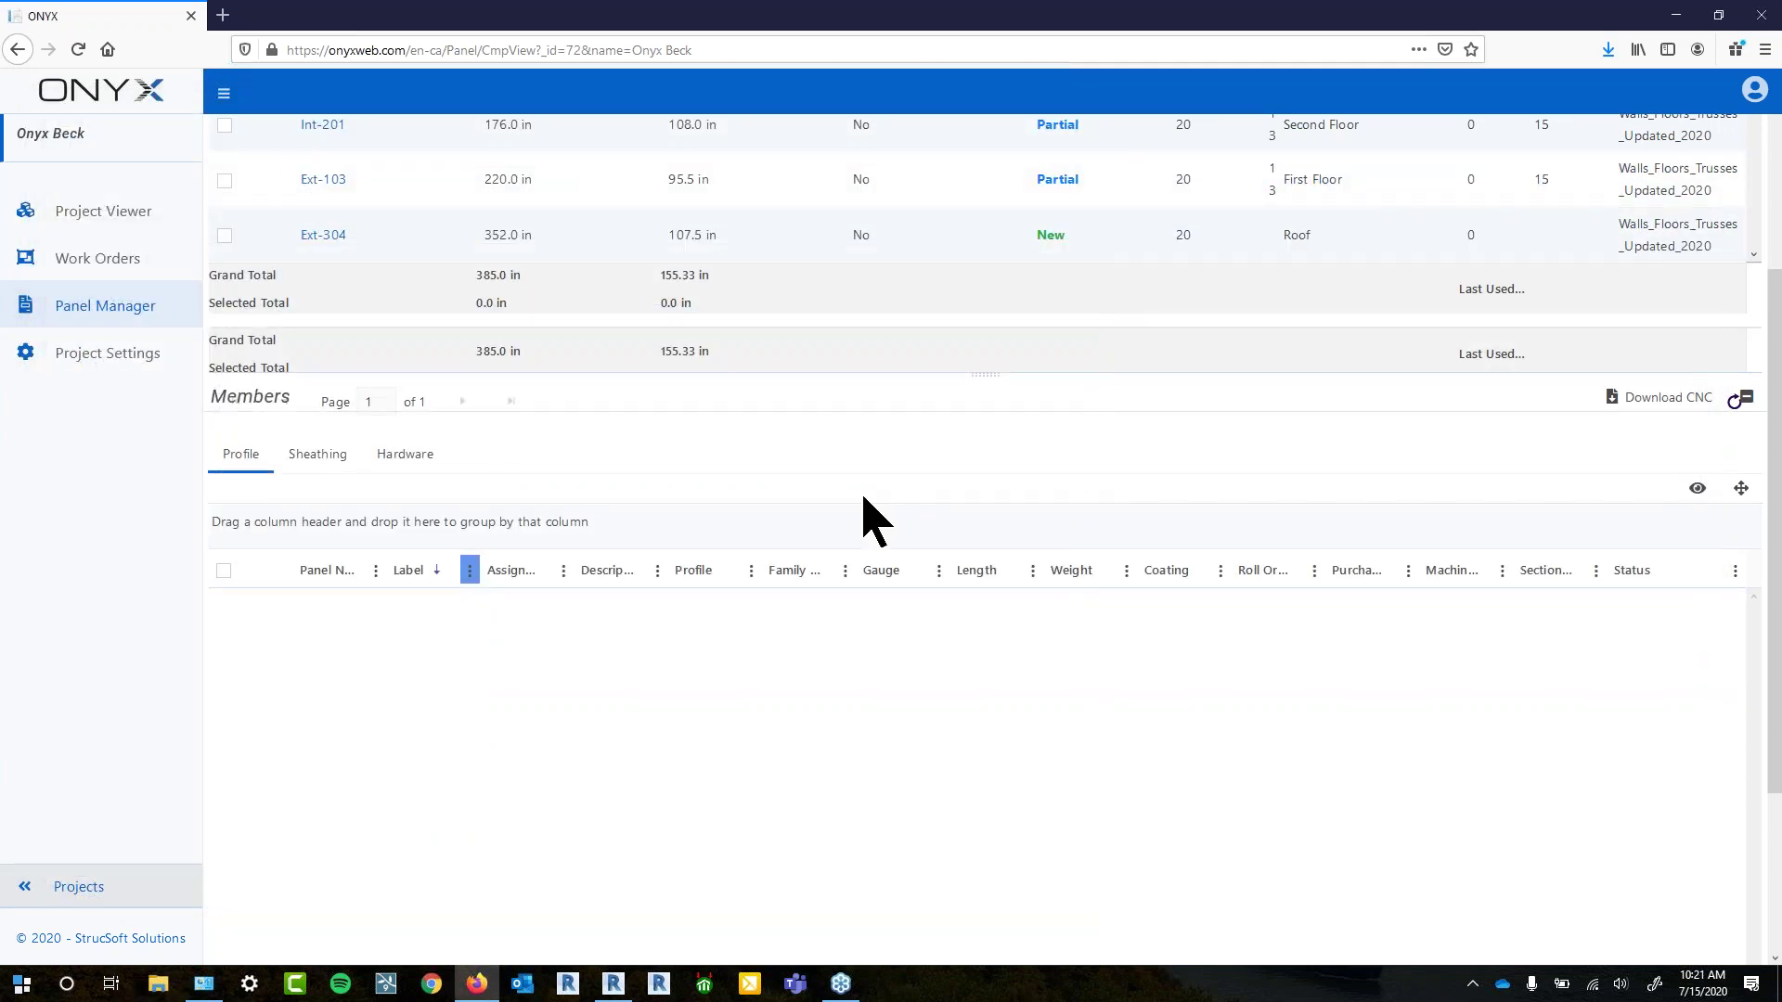
Clear the filter and the descending sort from the members' Label column
click(472, 575)
mouse_move(512, 685)
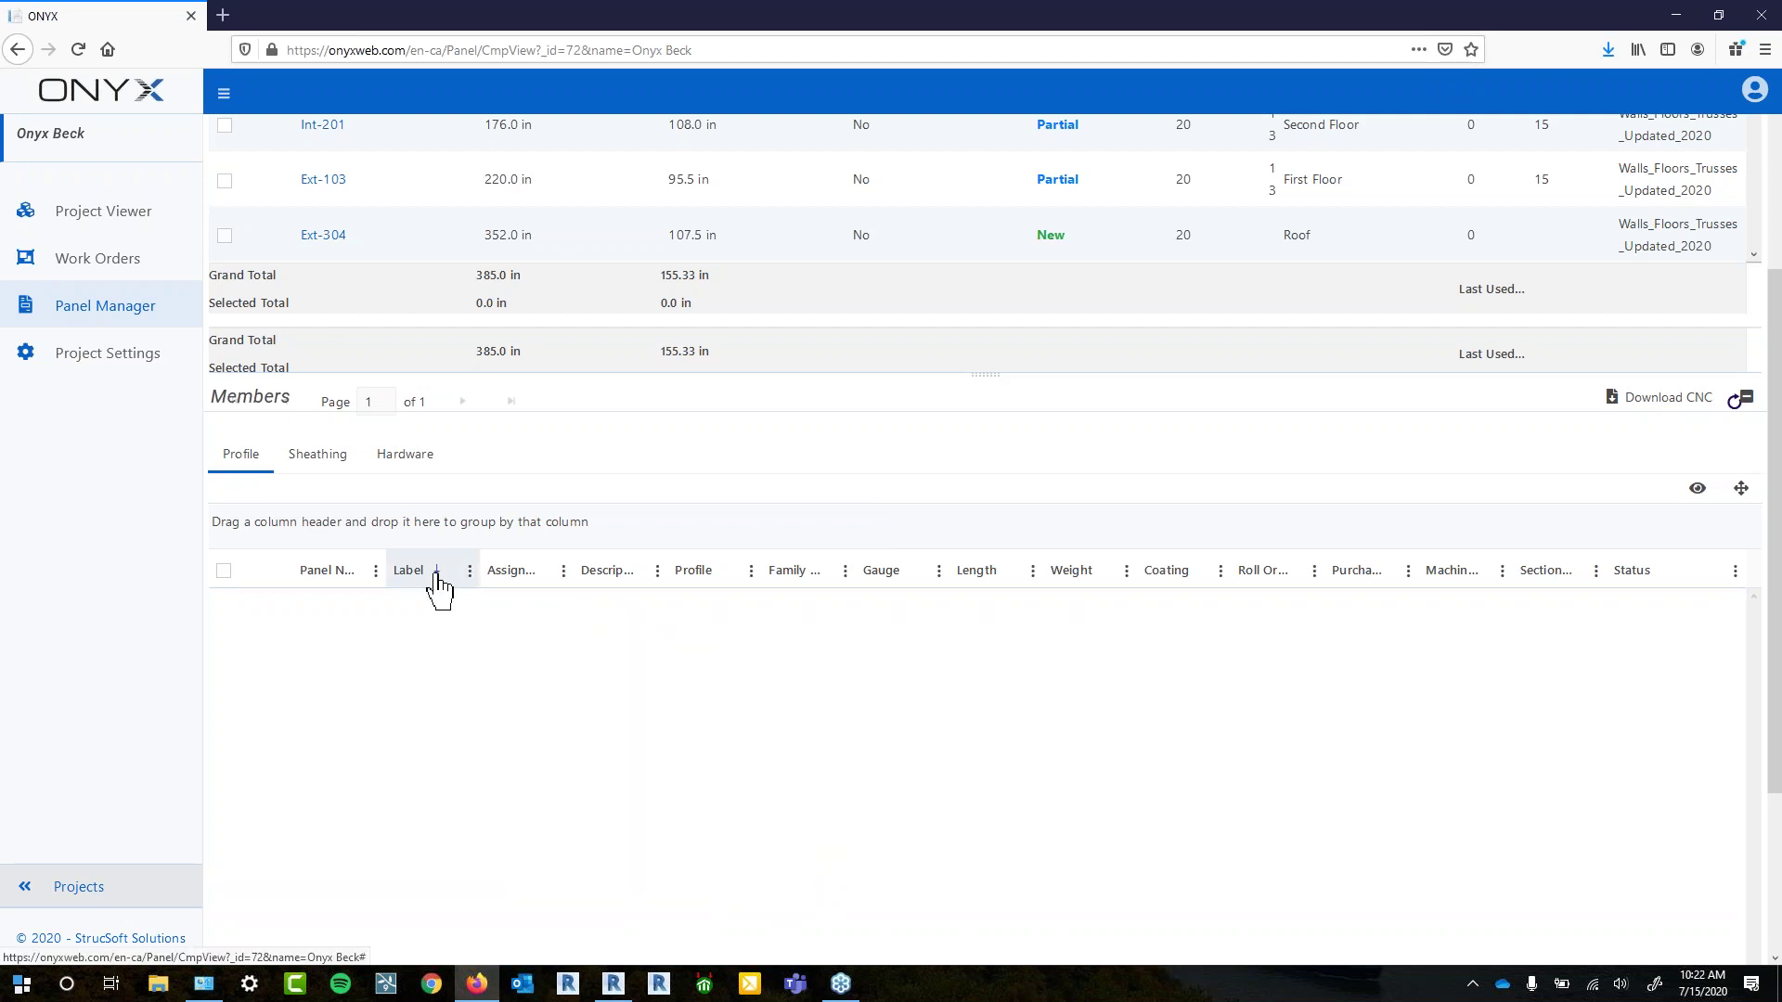
click(471, 582)
mouse_move(509, 688)
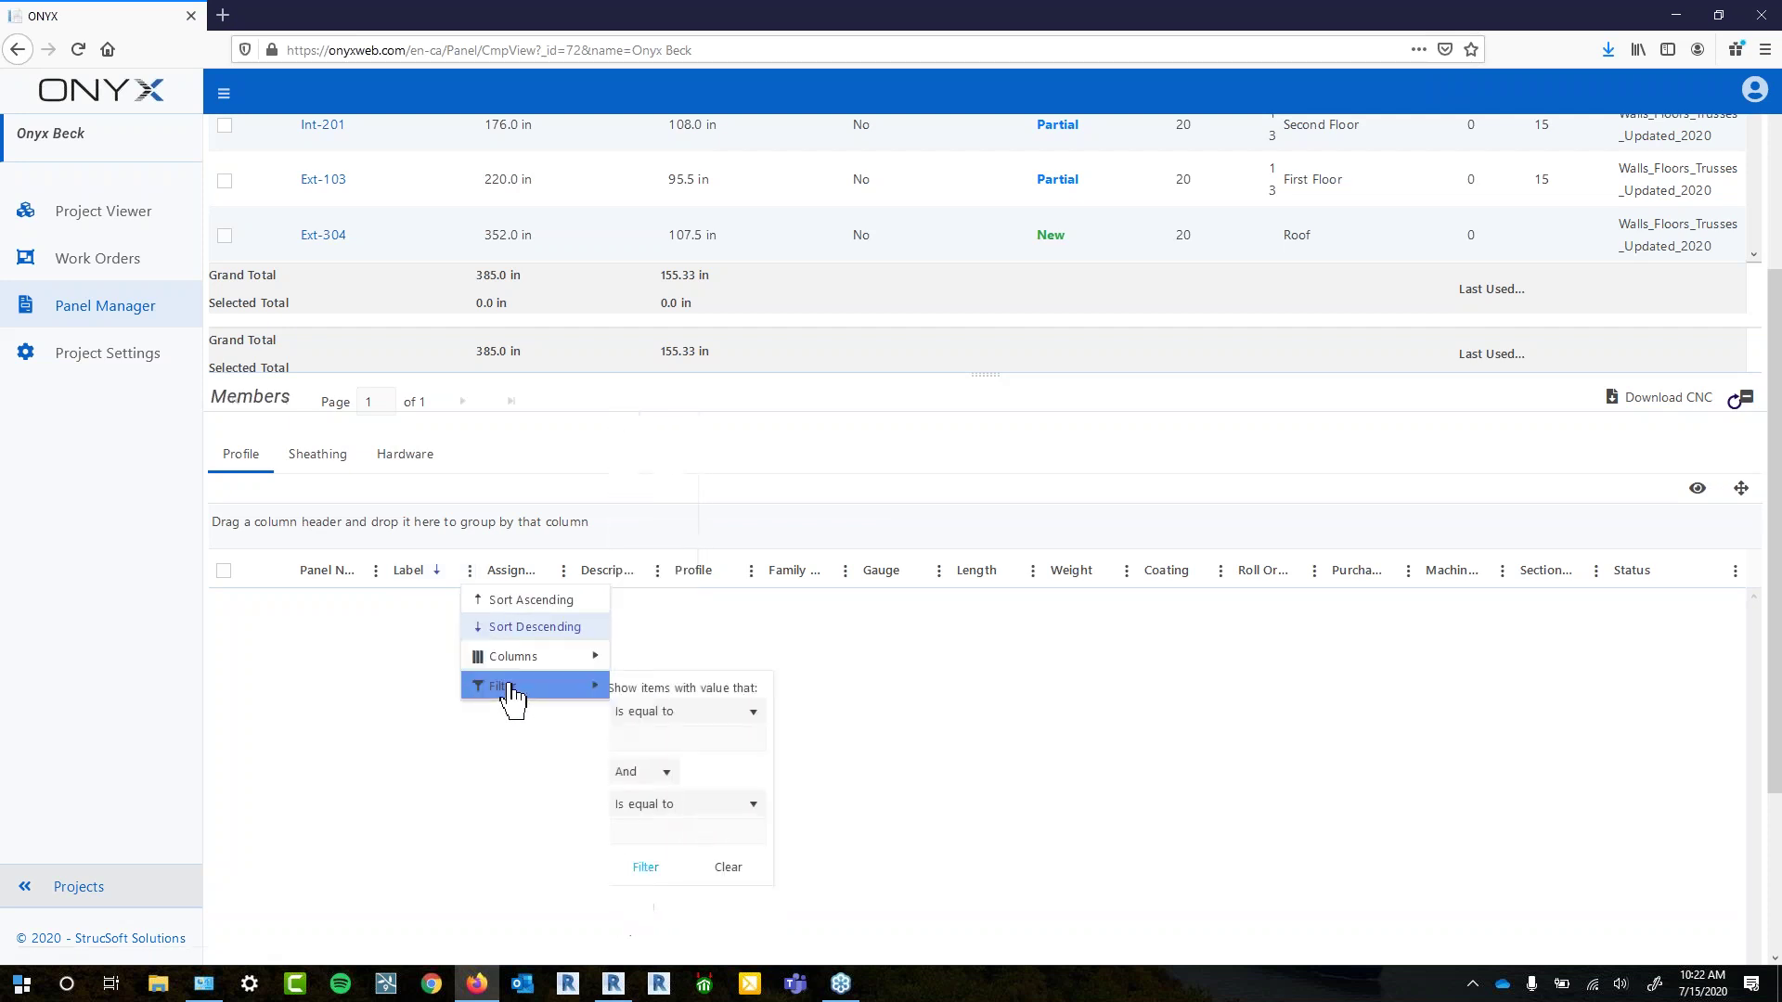
click(739, 870)
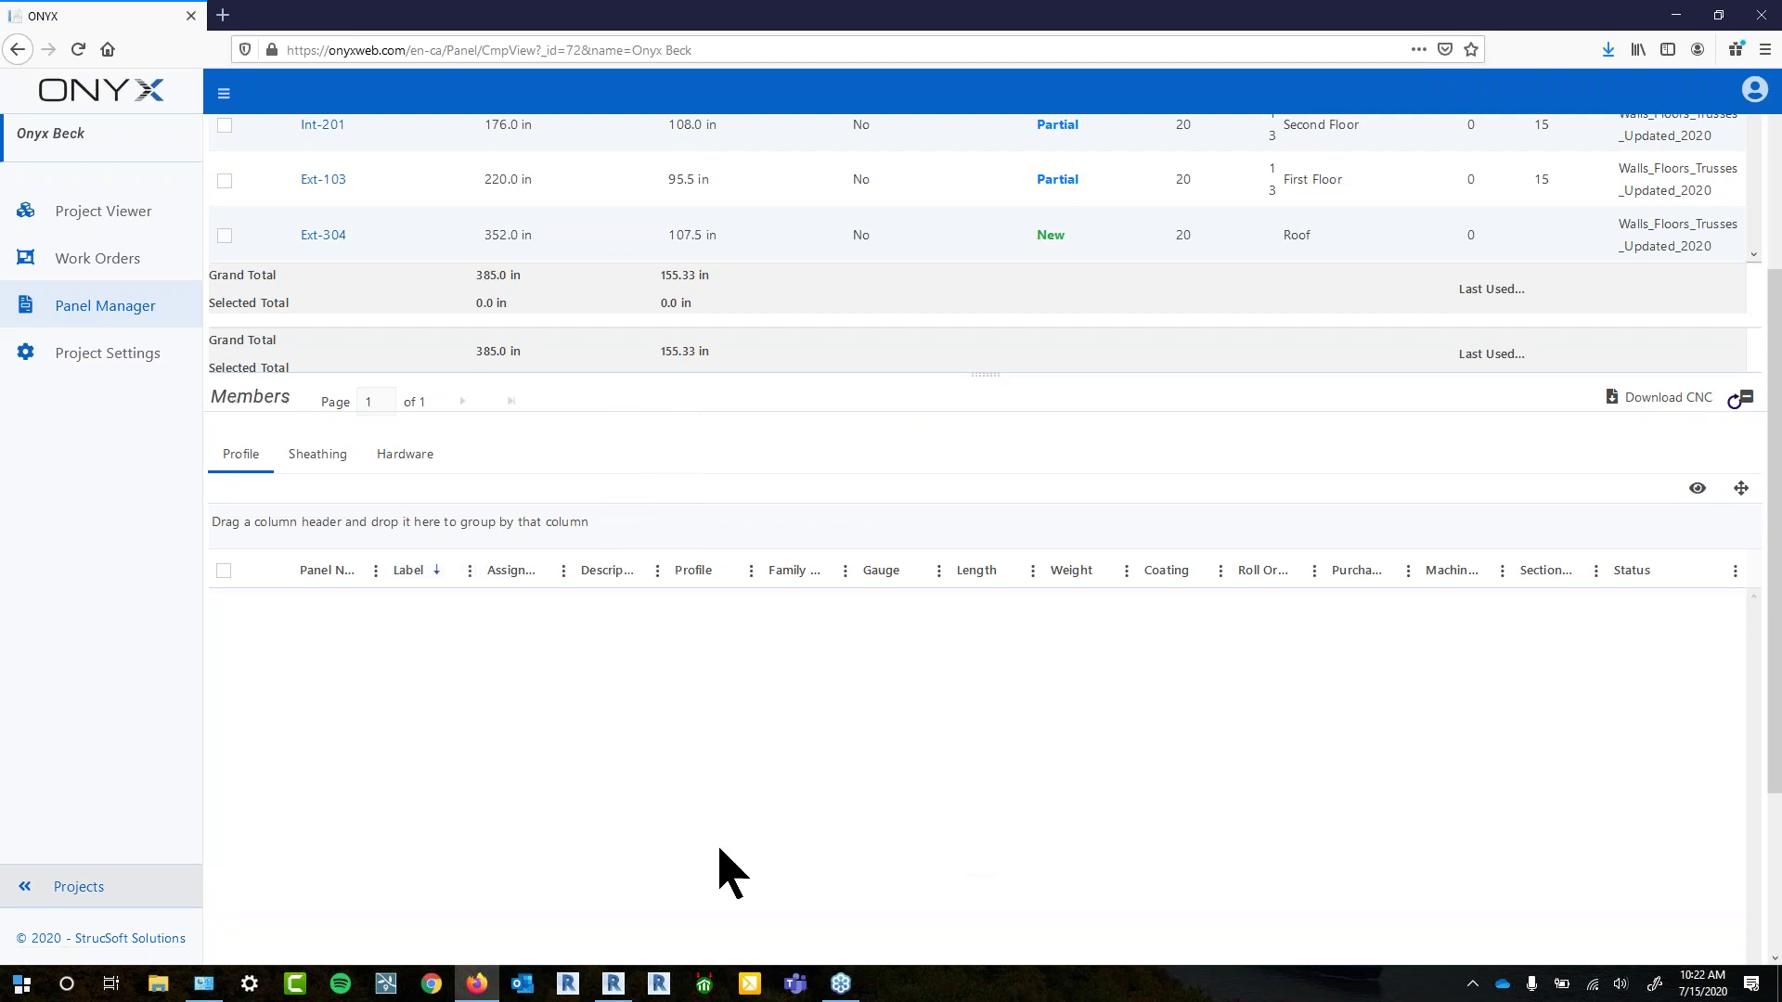
click(413, 577)
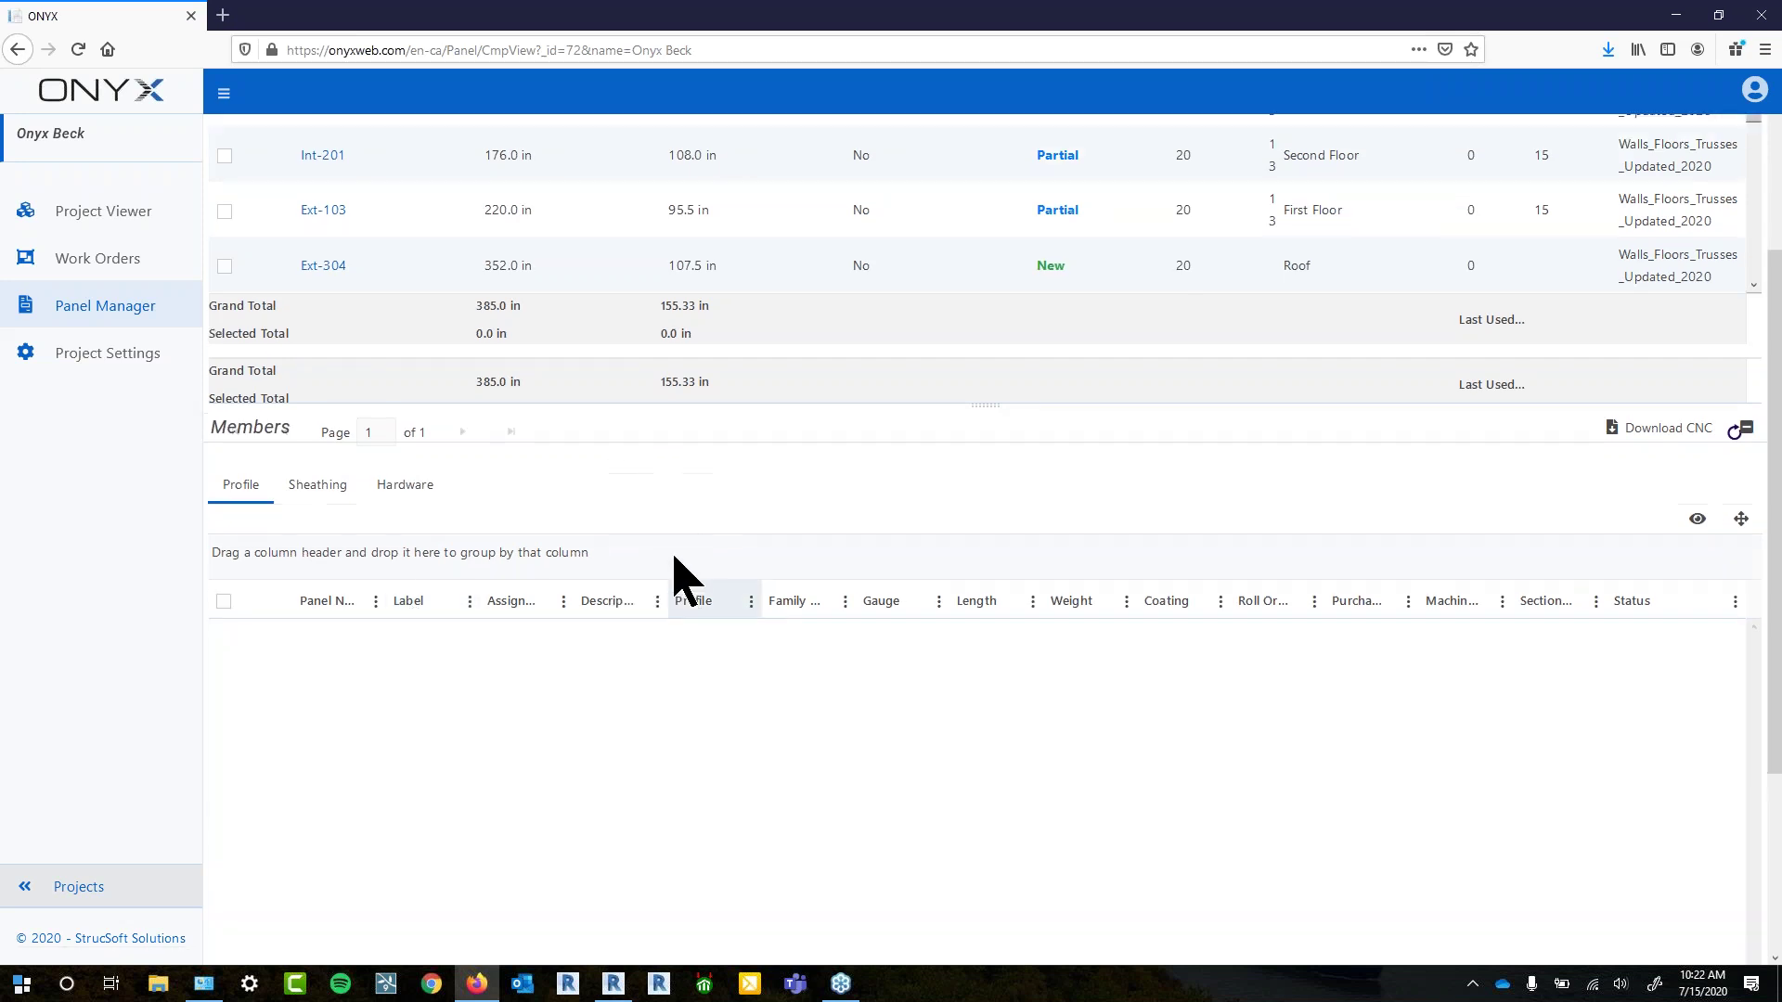
Widen the Roll Order column of the wall panels so its heading is fully readable
scroll(677, 576, up, 3)
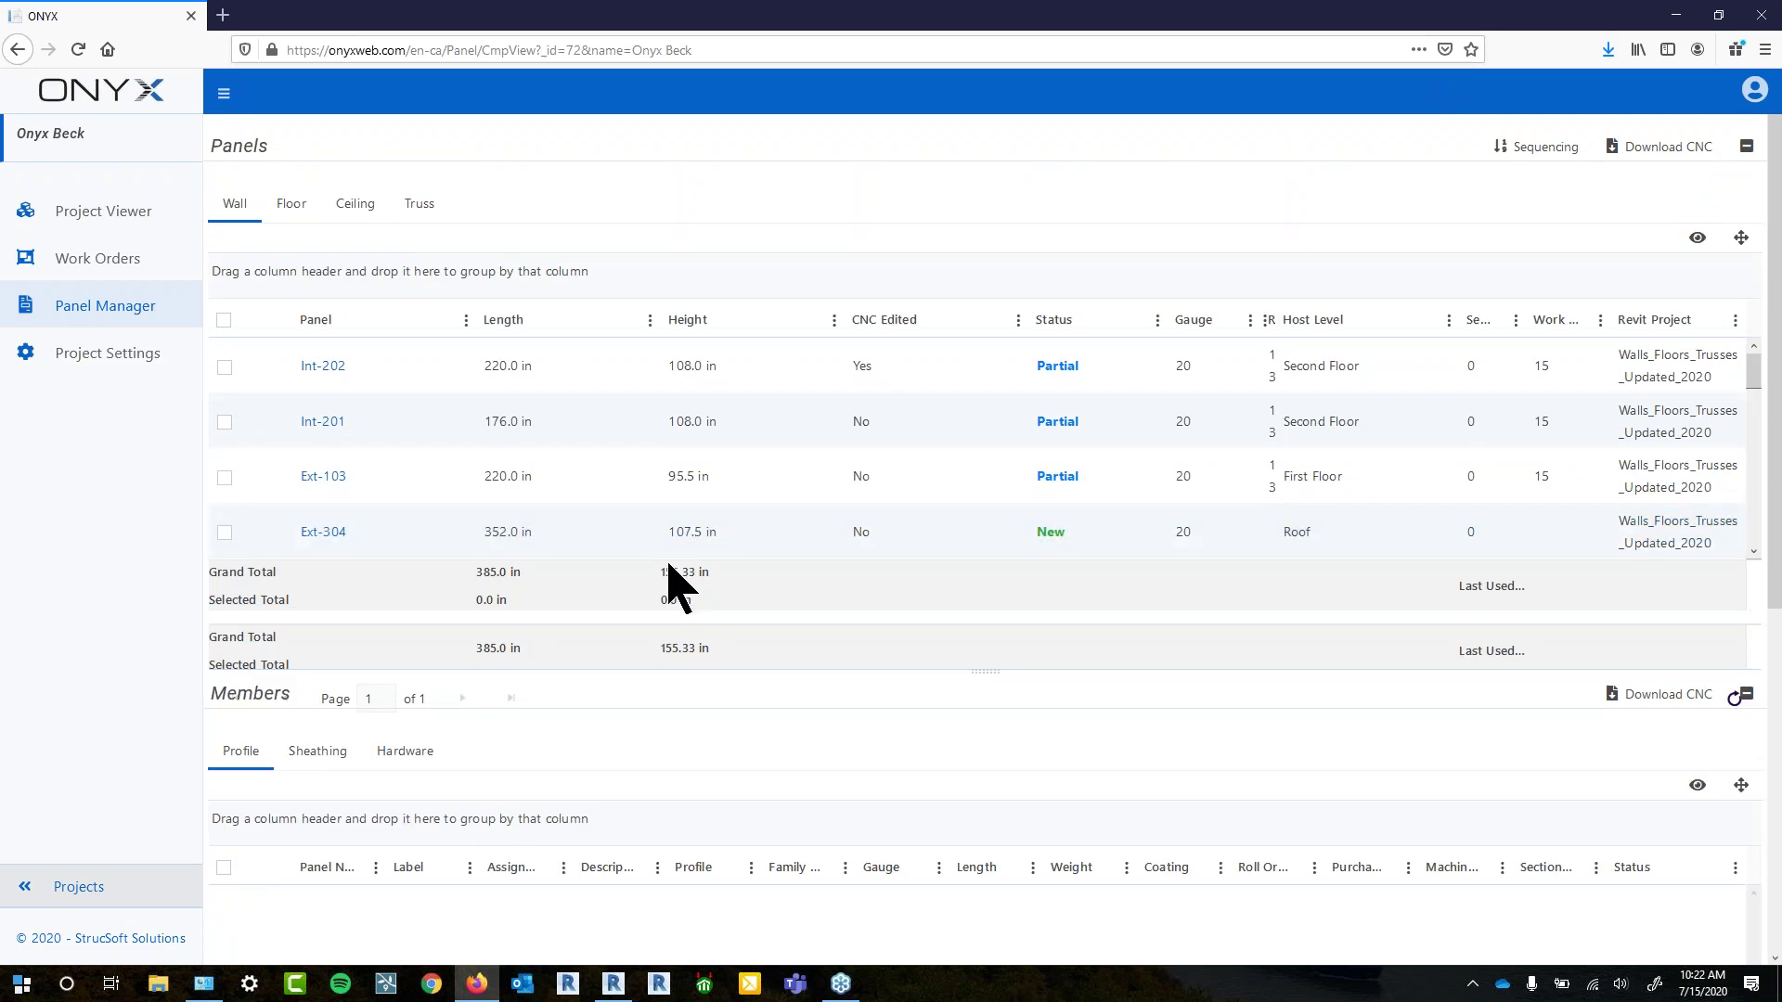
drag(1263, 319, 1362, 319)
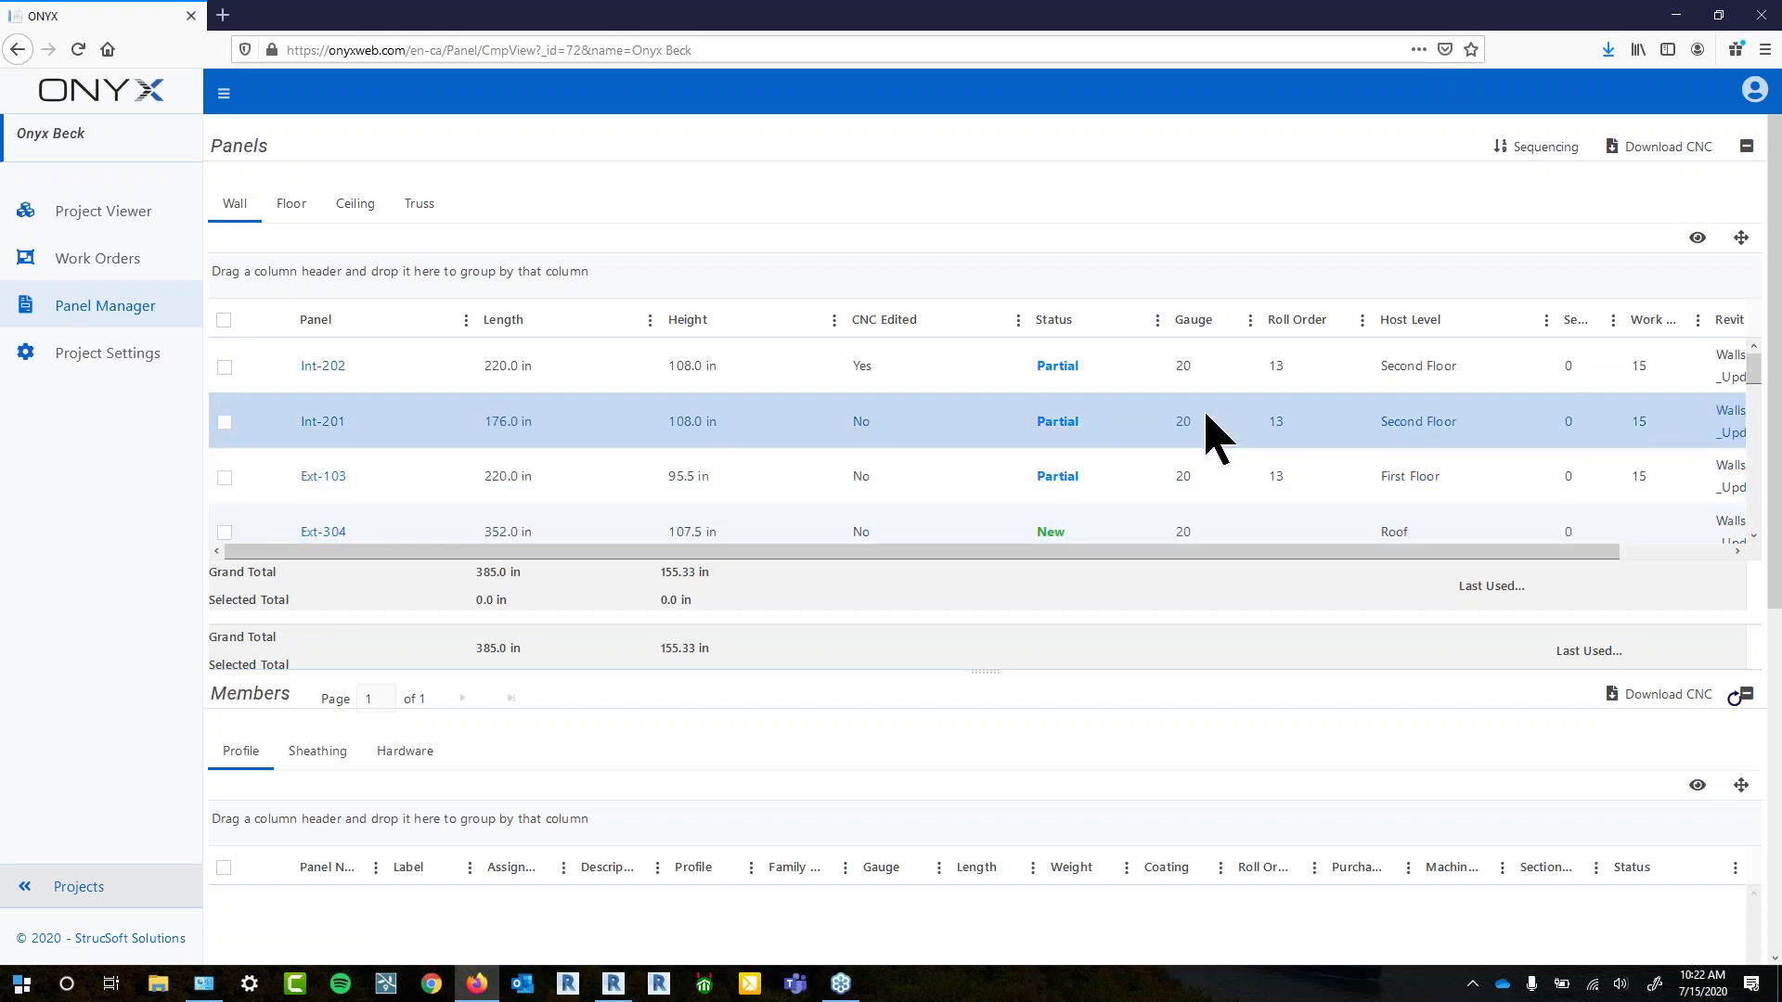
Group the wall panels by gauge, and remove the grouping again
drag(1193, 324, 471, 278)
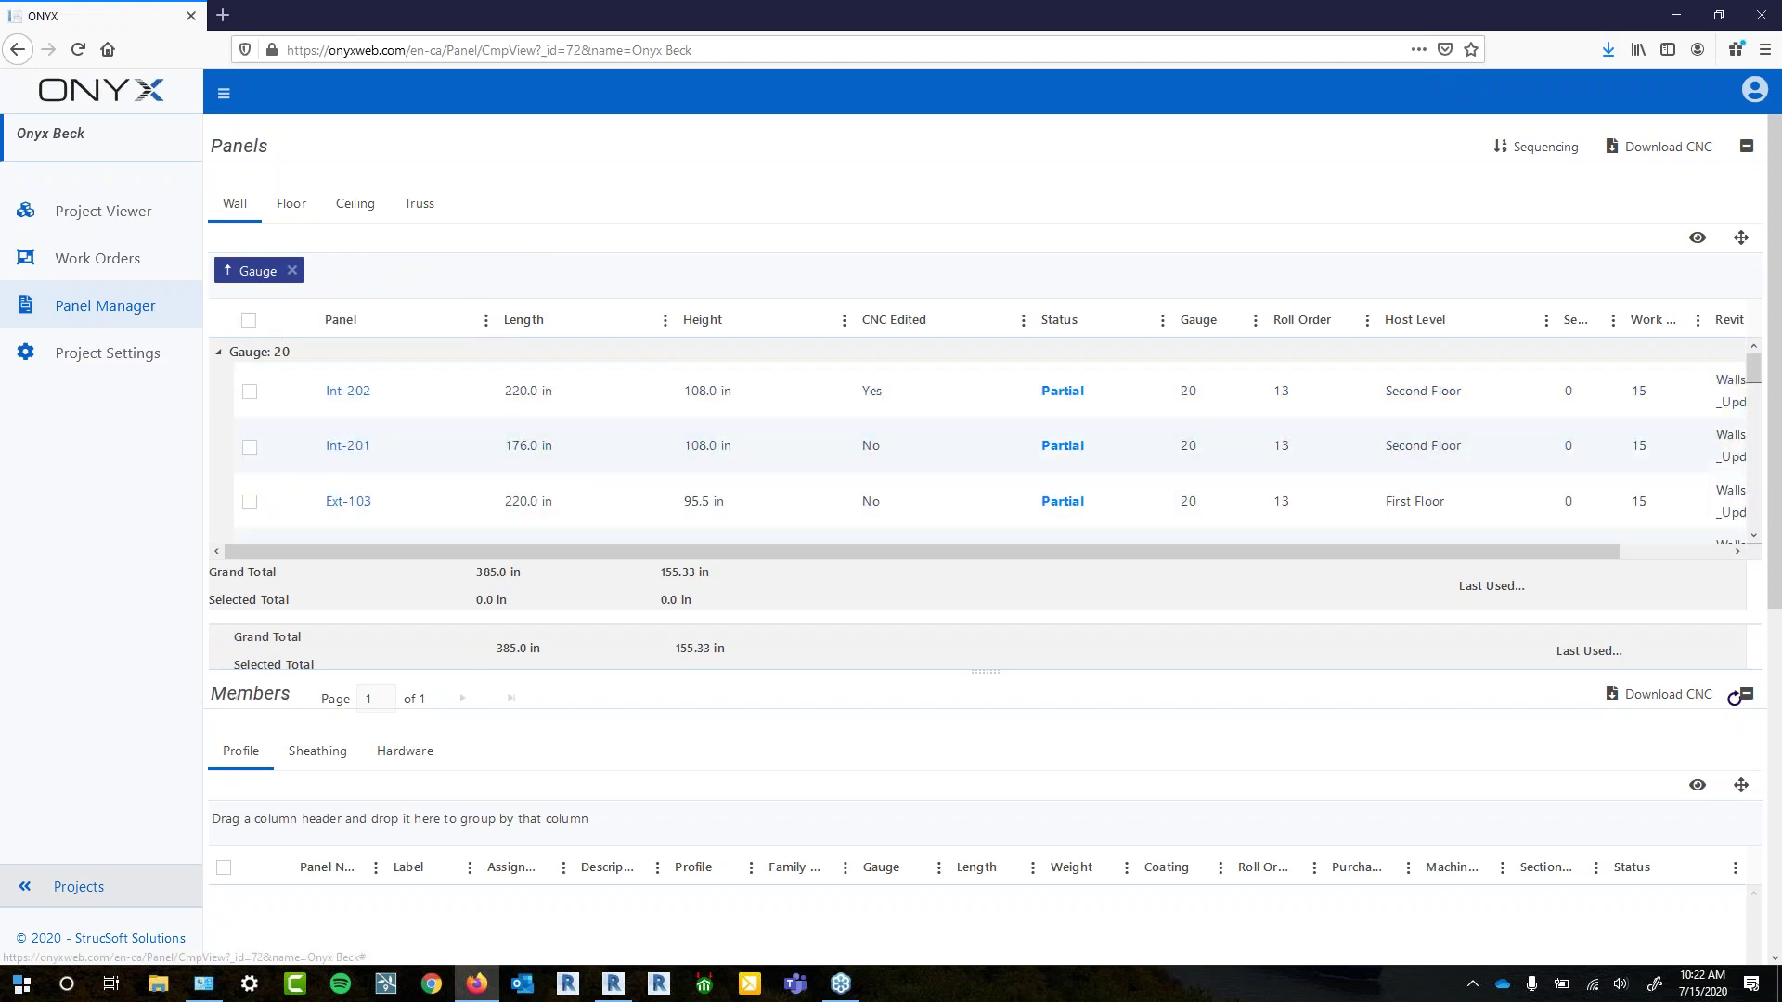
click(292, 271)
Select wall panel Int-301 and review its profile members
scroll(389, 511, down, 3)
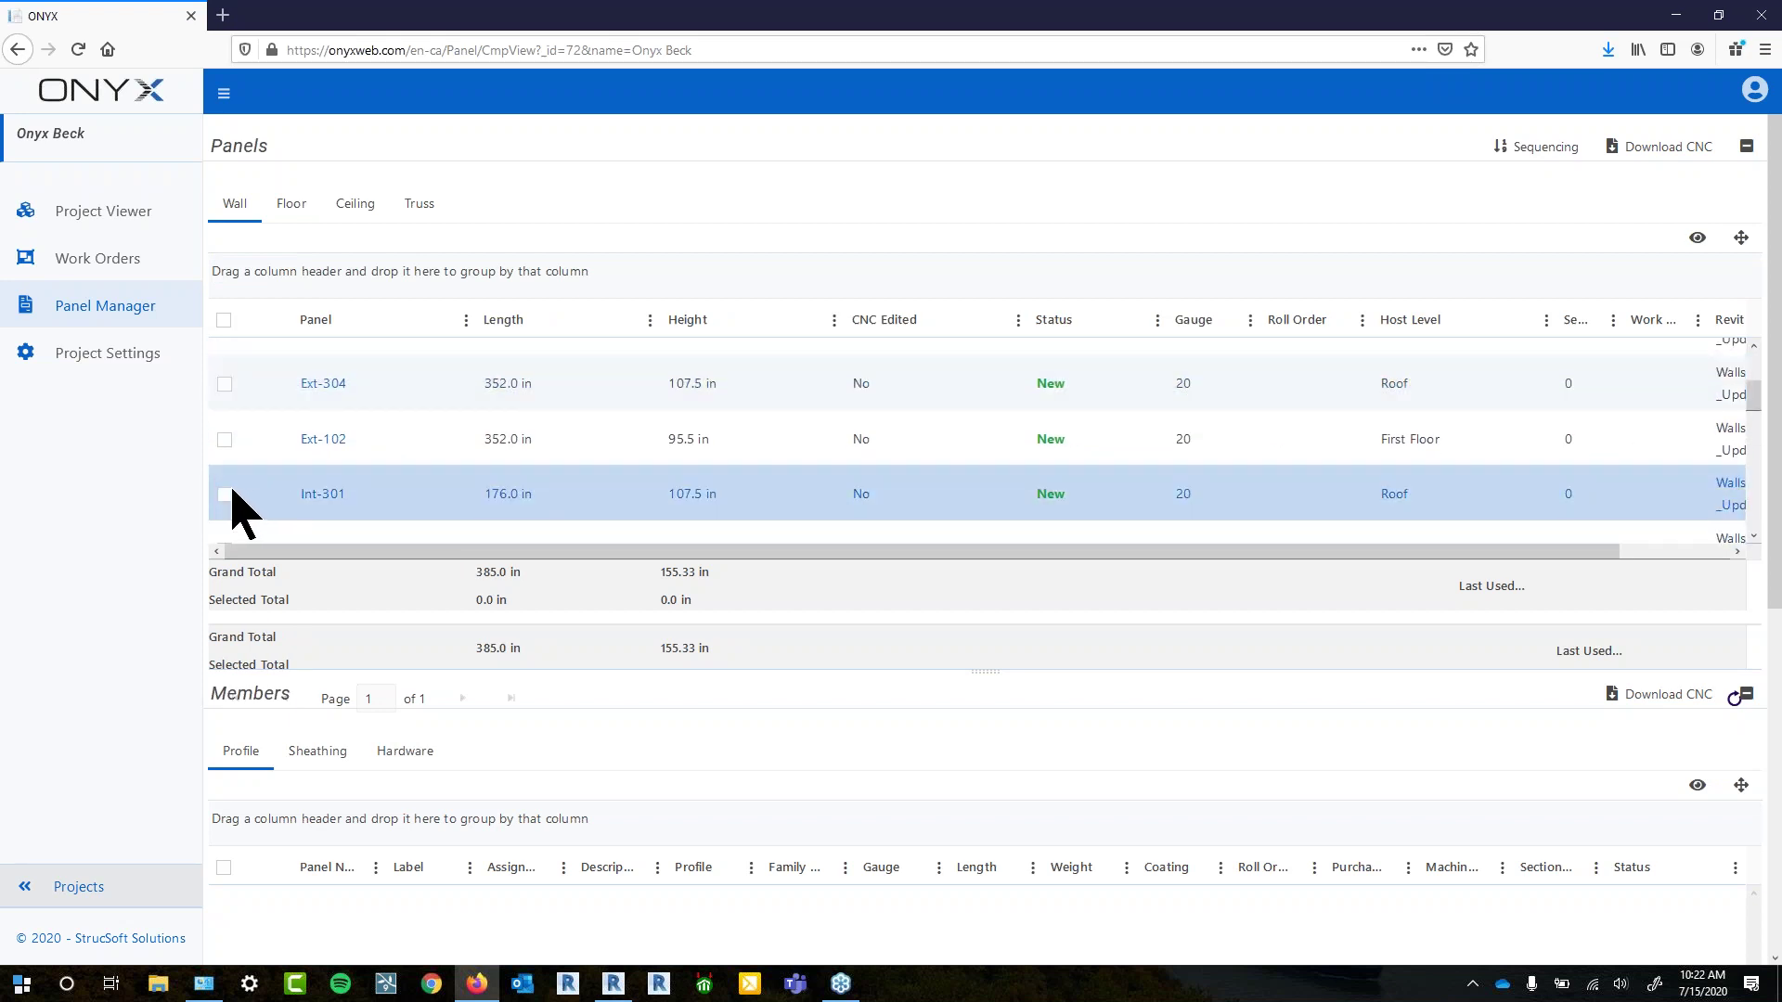
click(224, 494)
scroll(1125, 796, down, 3)
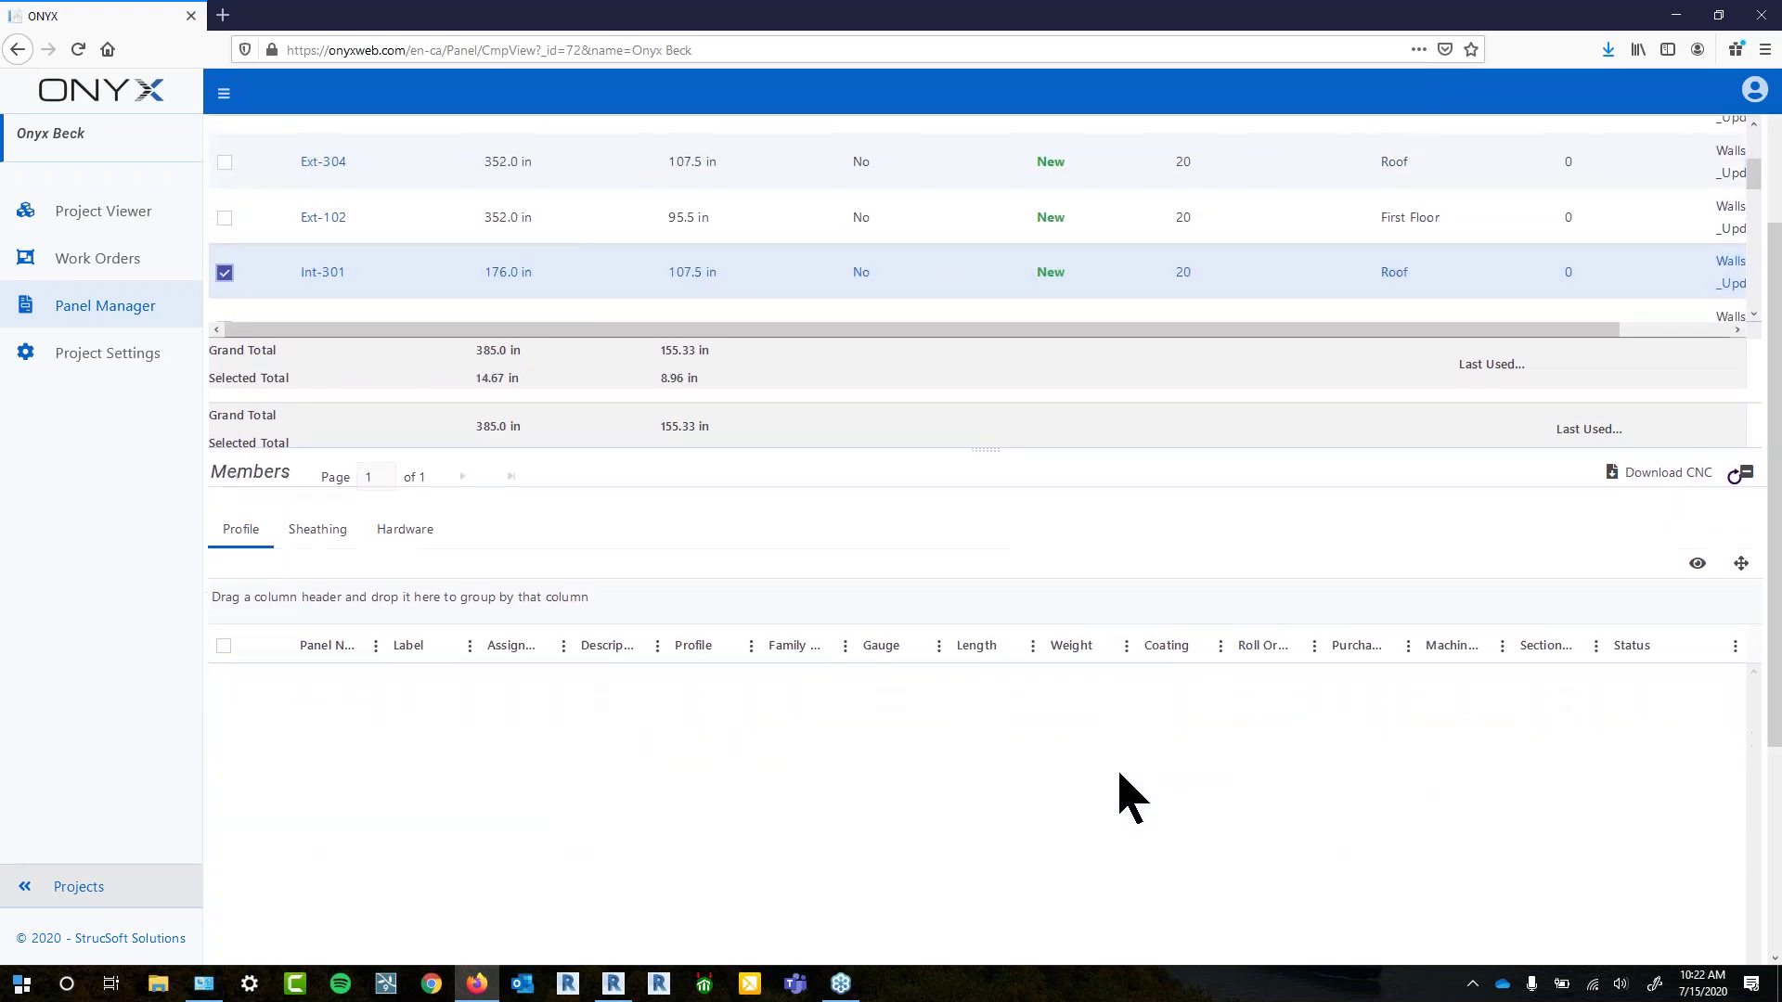
scroll(1125, 796, down, 1)
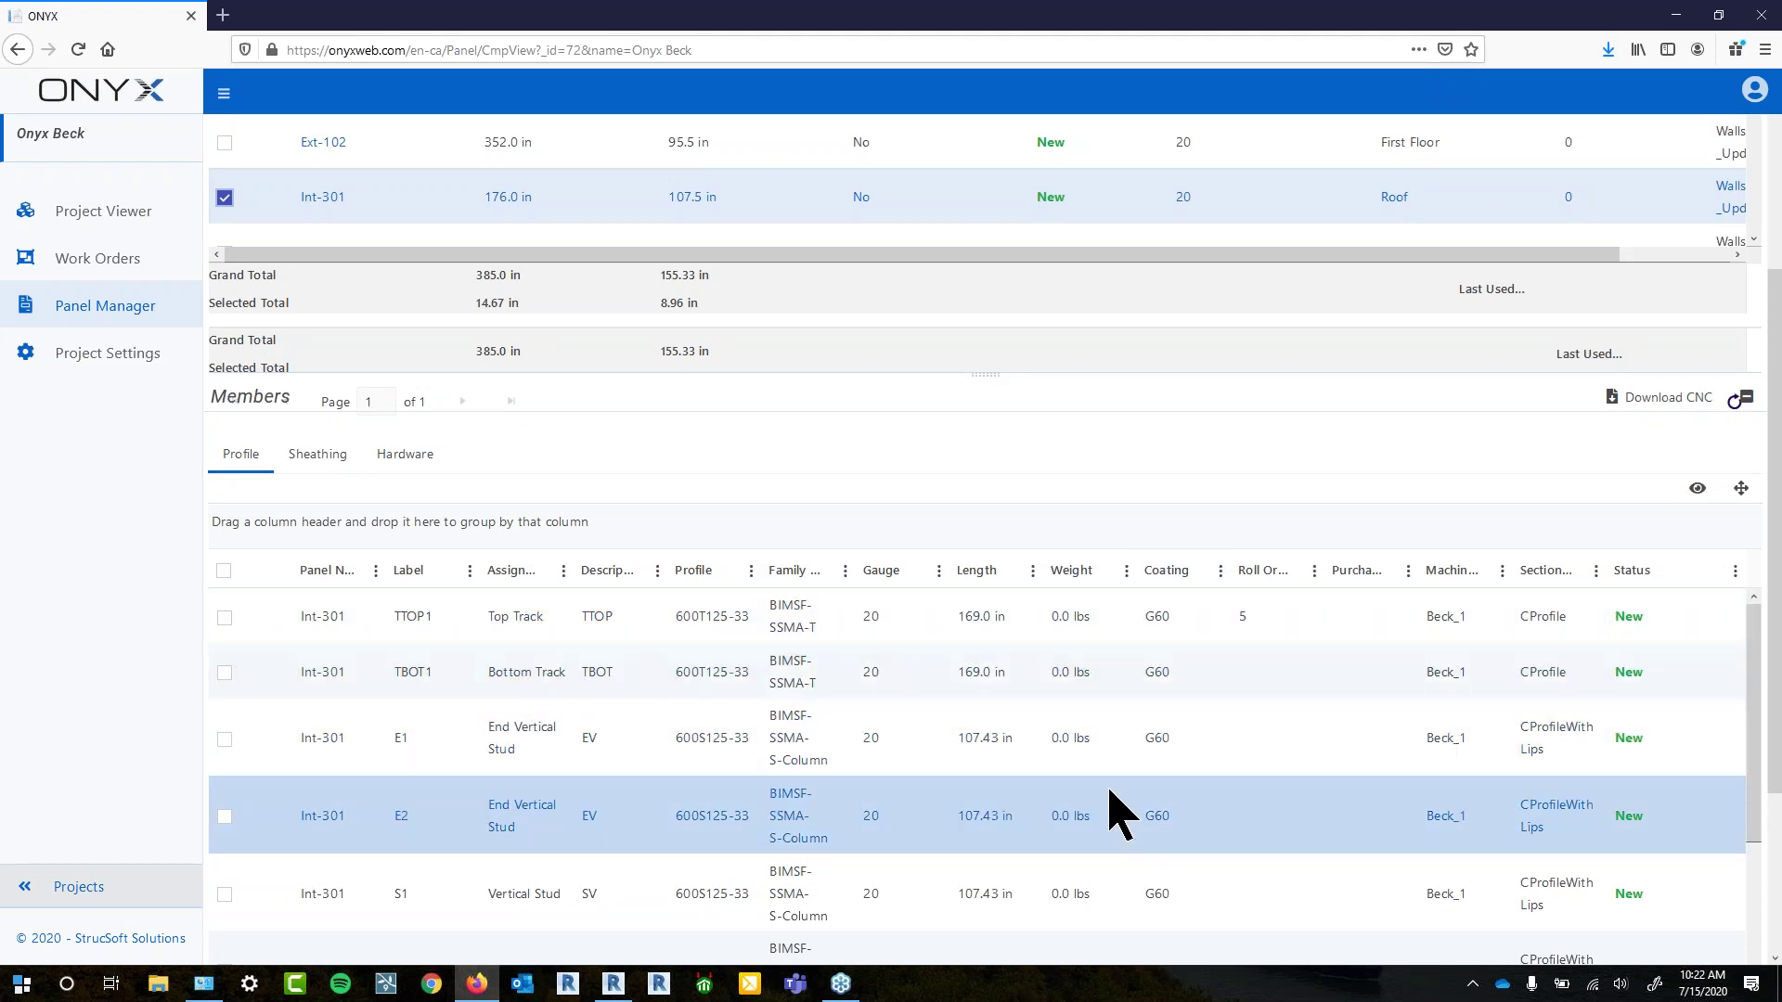
scroll(937, 547, up, 2)
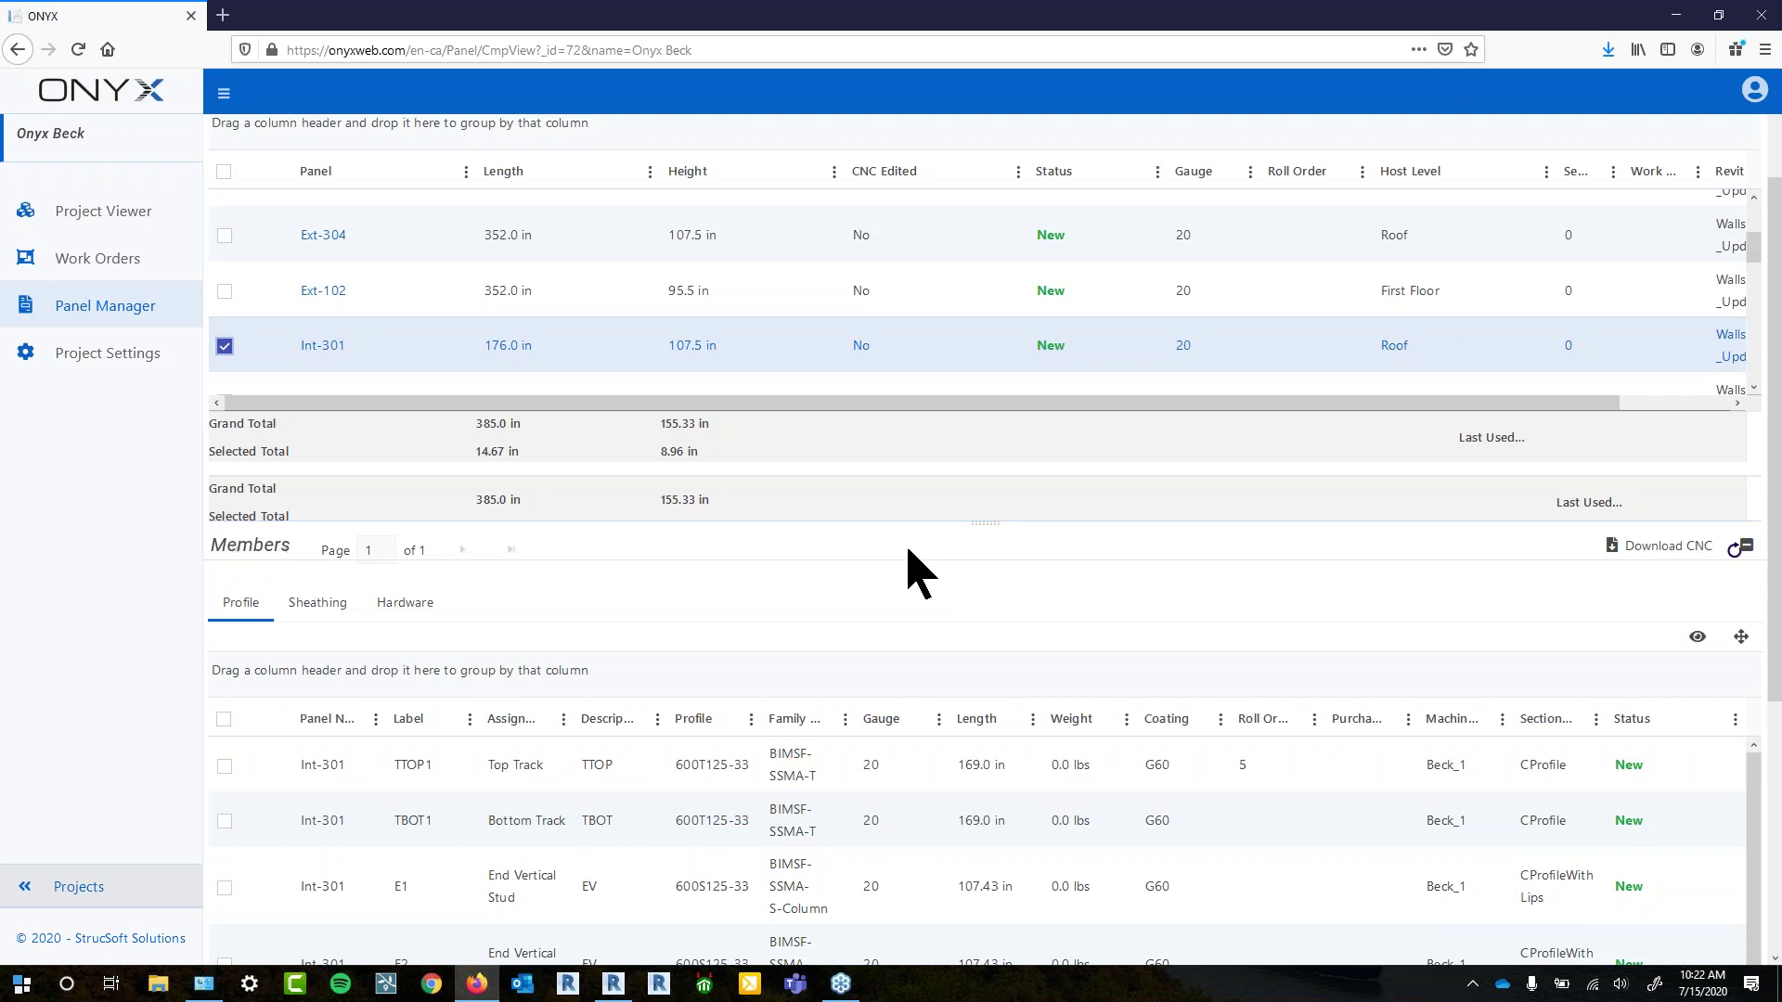
Clear the selection of wall panel Int-301
scroll(914, 571, up, 2)
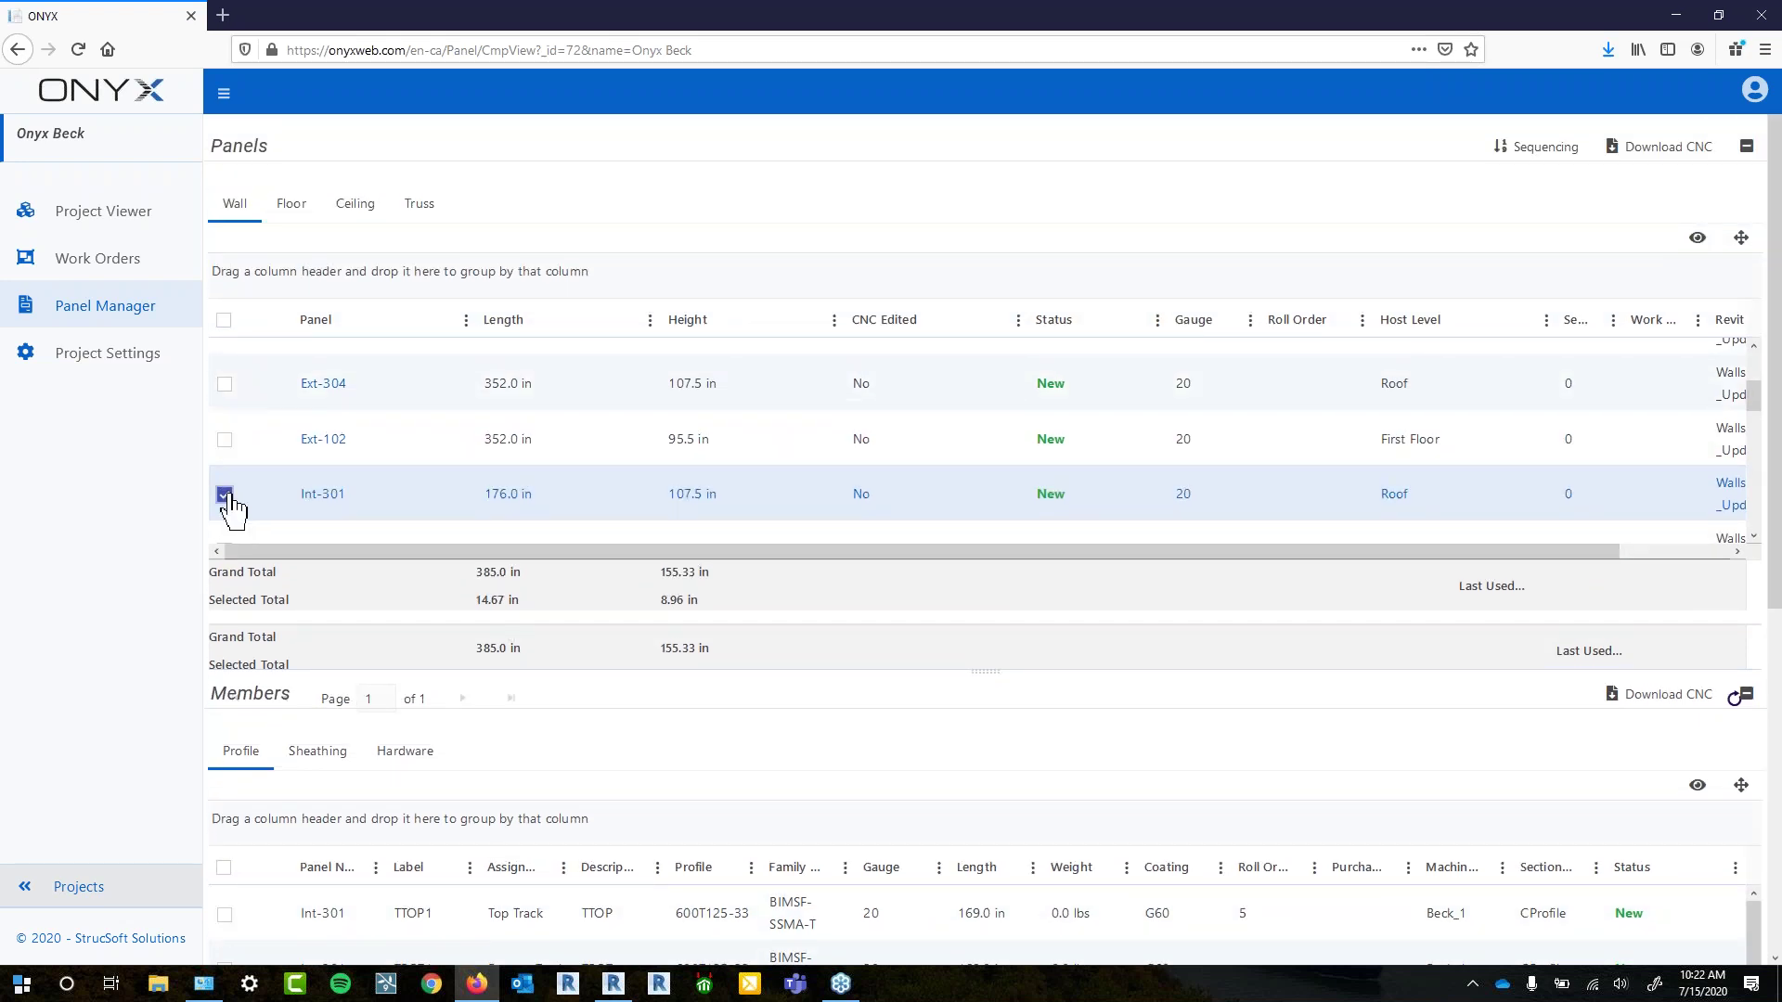
click(225, 495)
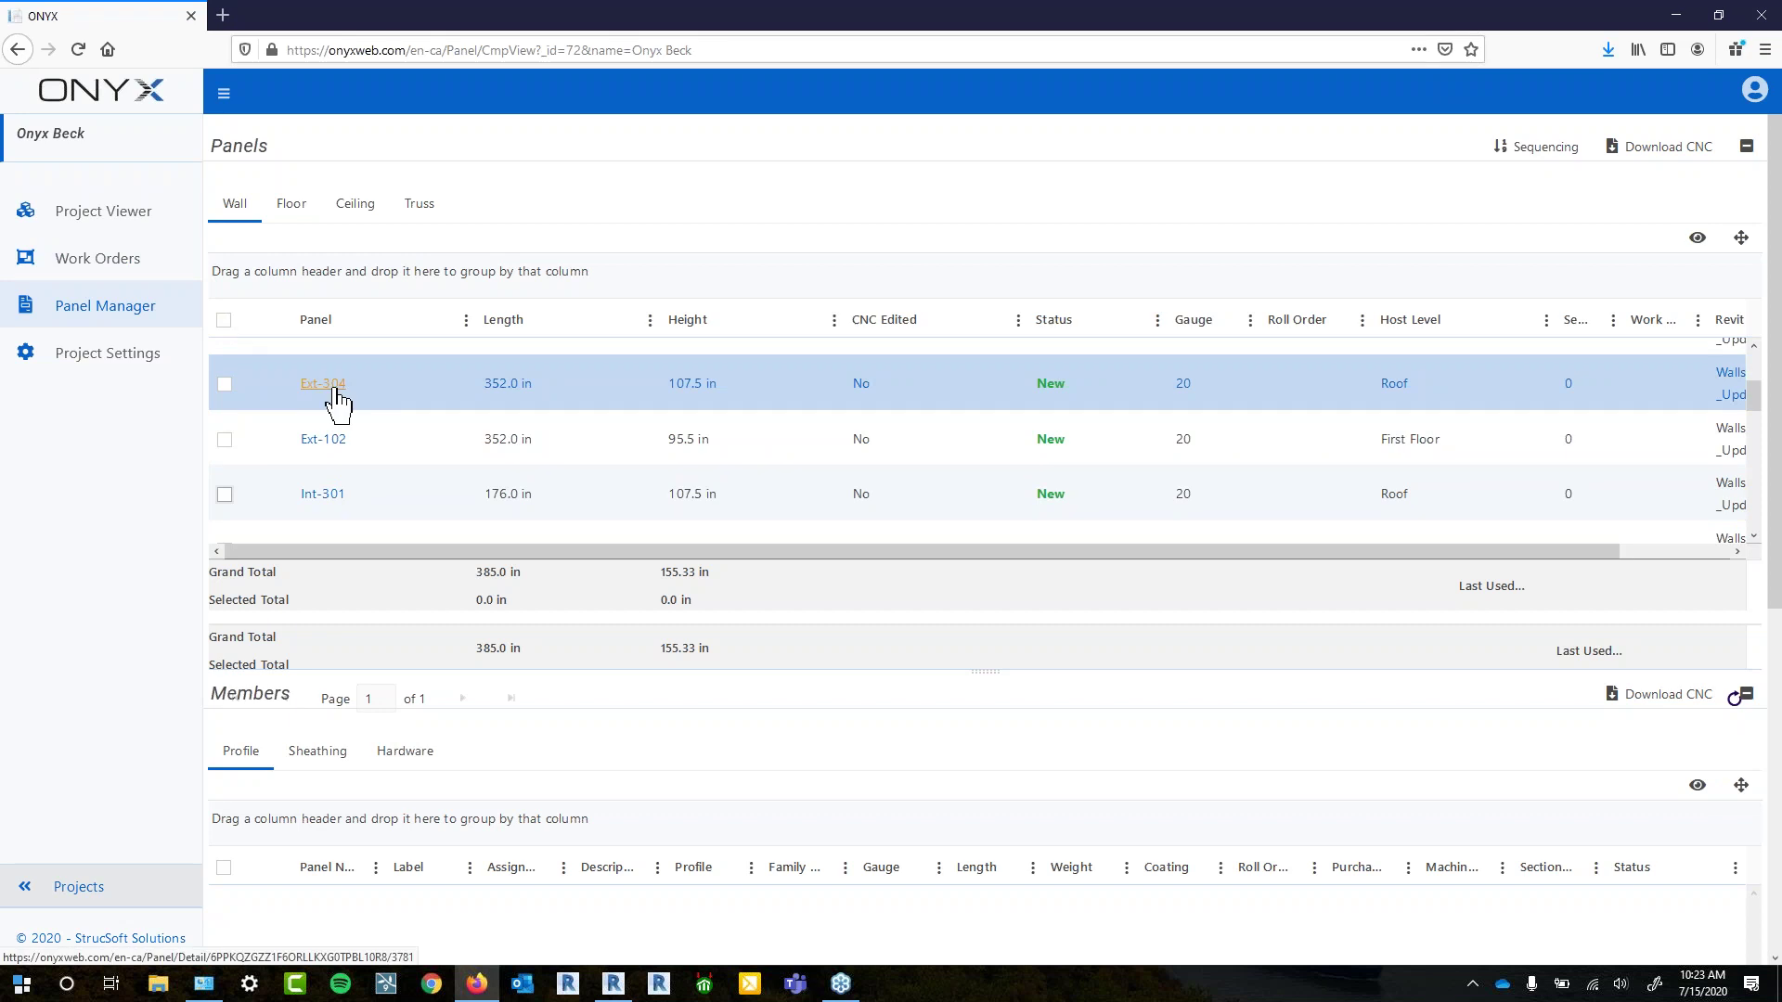
scroll(336, 390, up, 3)
scroll(330, 399, down, 3)
Open the page of wall panel Ext-304, show its comments, and load the panel in the CNC Editor
click(325, 384)
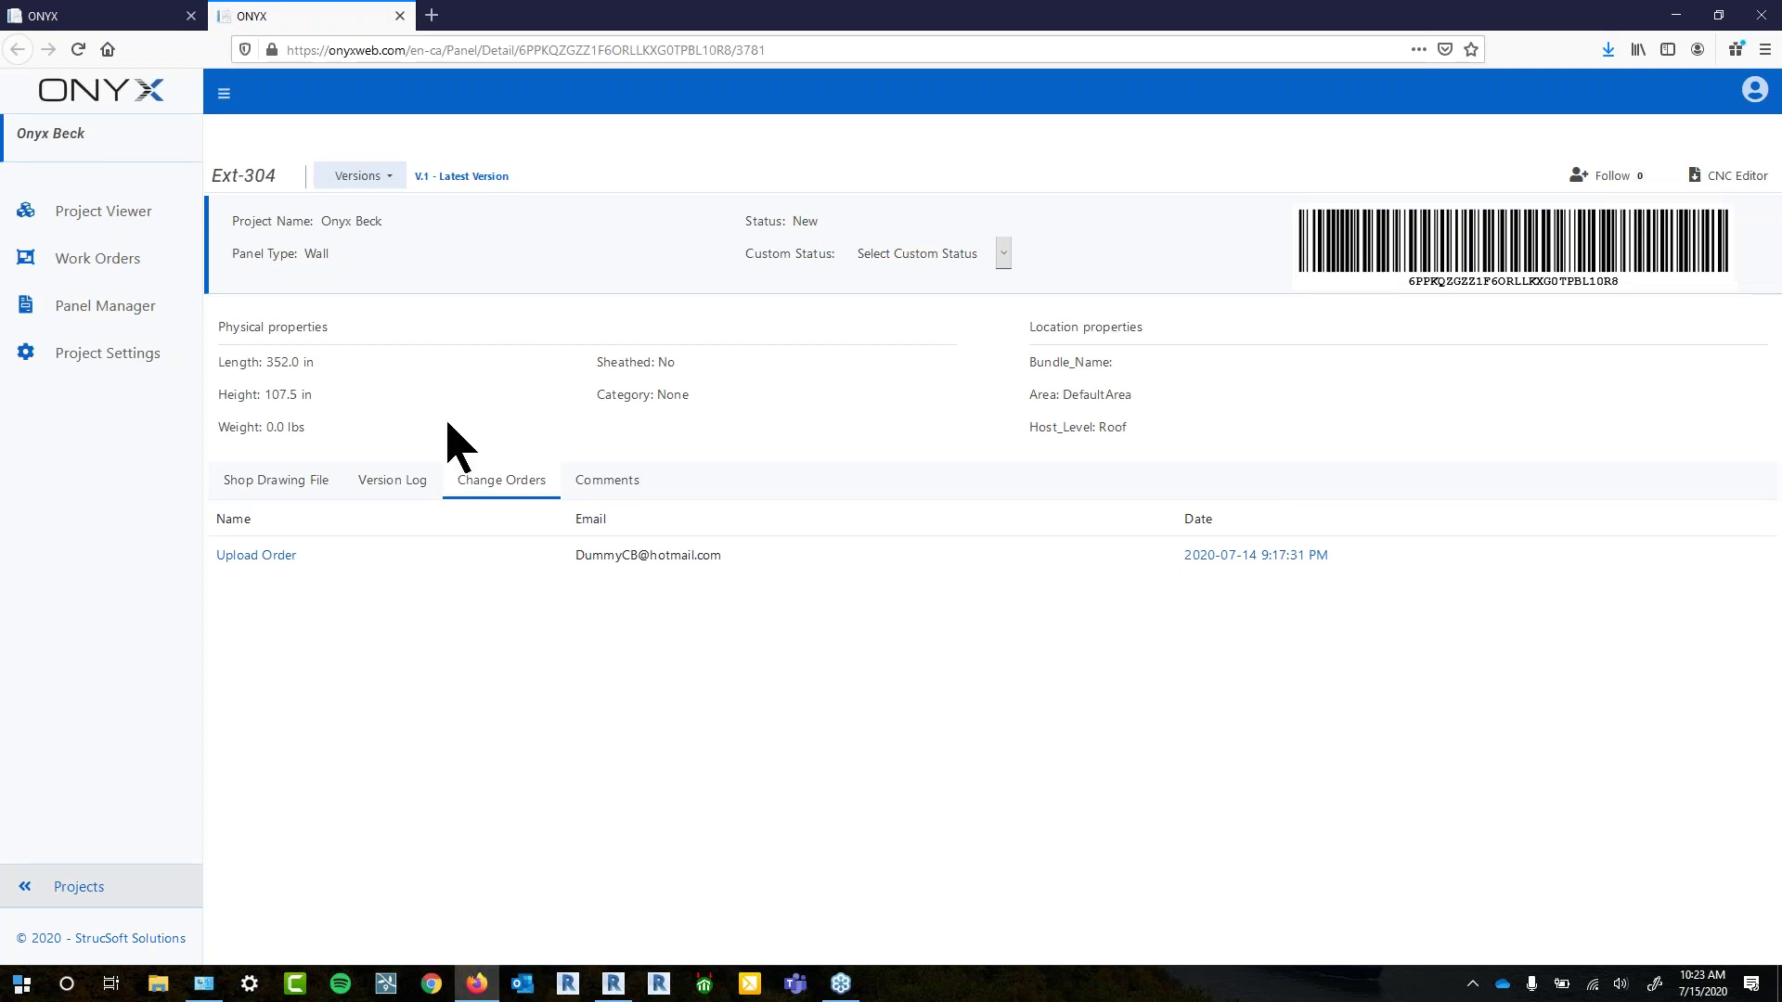
click(579, 473)
click(1721, 178)
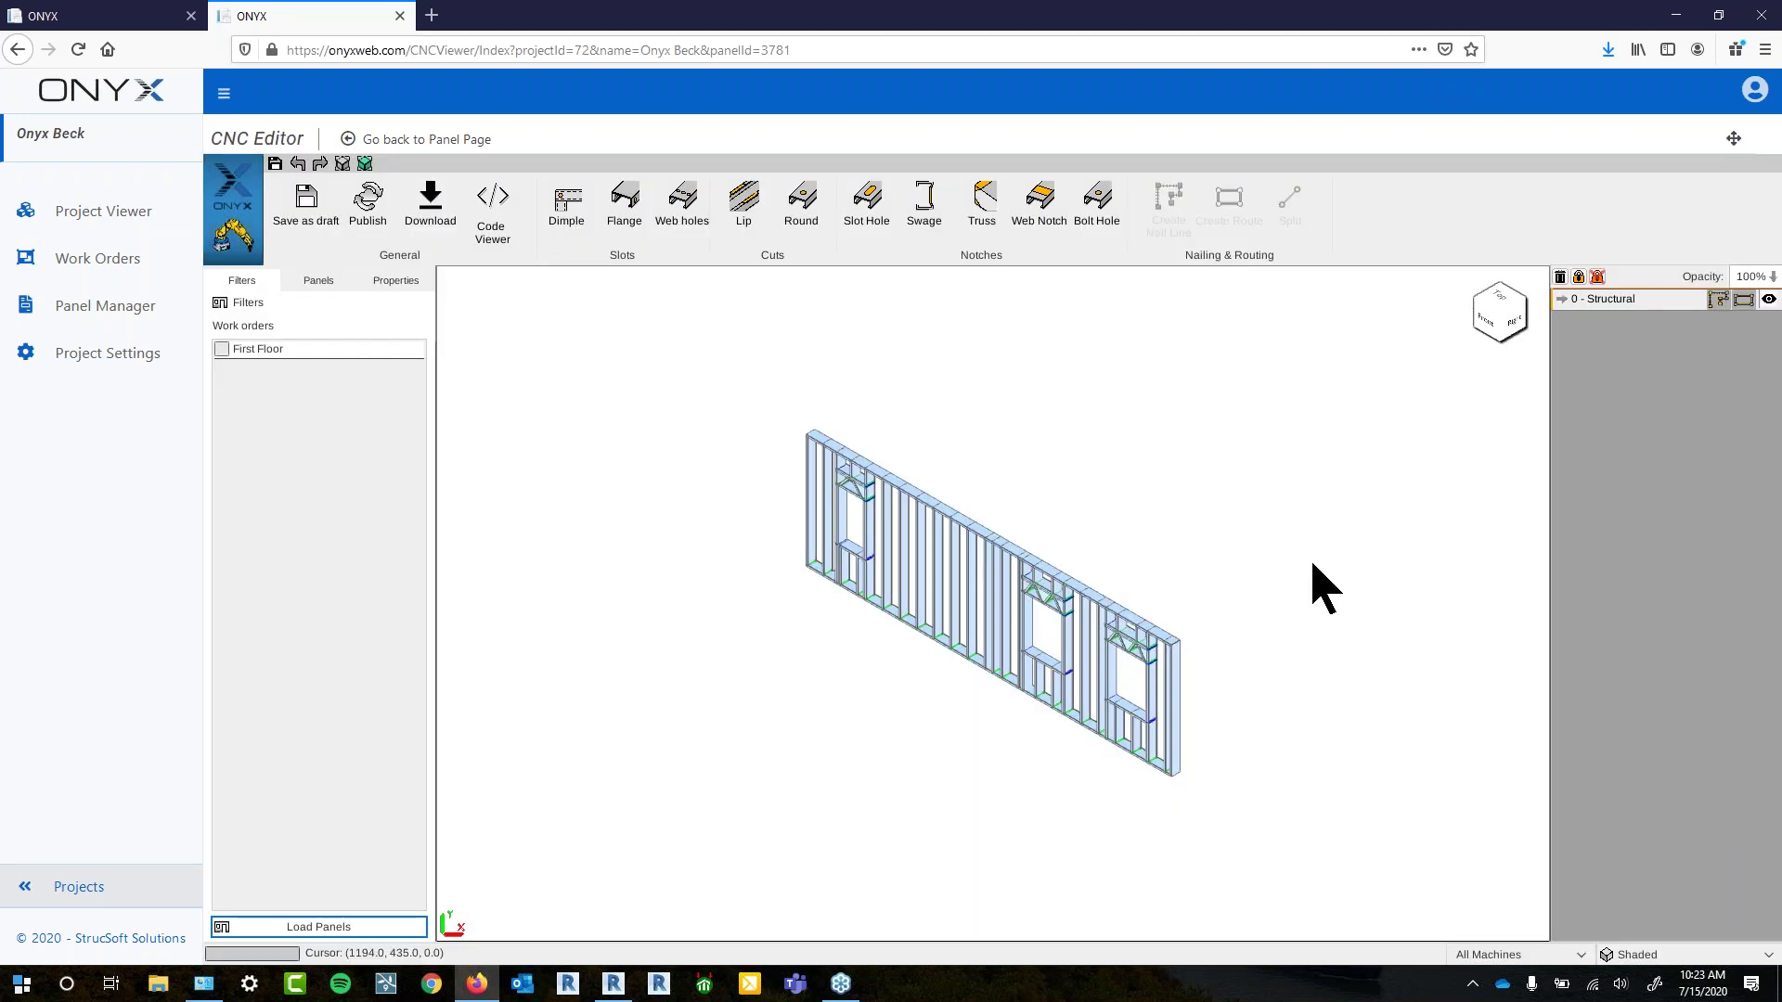
Examine the studs, window openings, headers and cut markers of panel Ext-304 from its other side, close up and as a whole
scroll(1060, 789, up, 2)
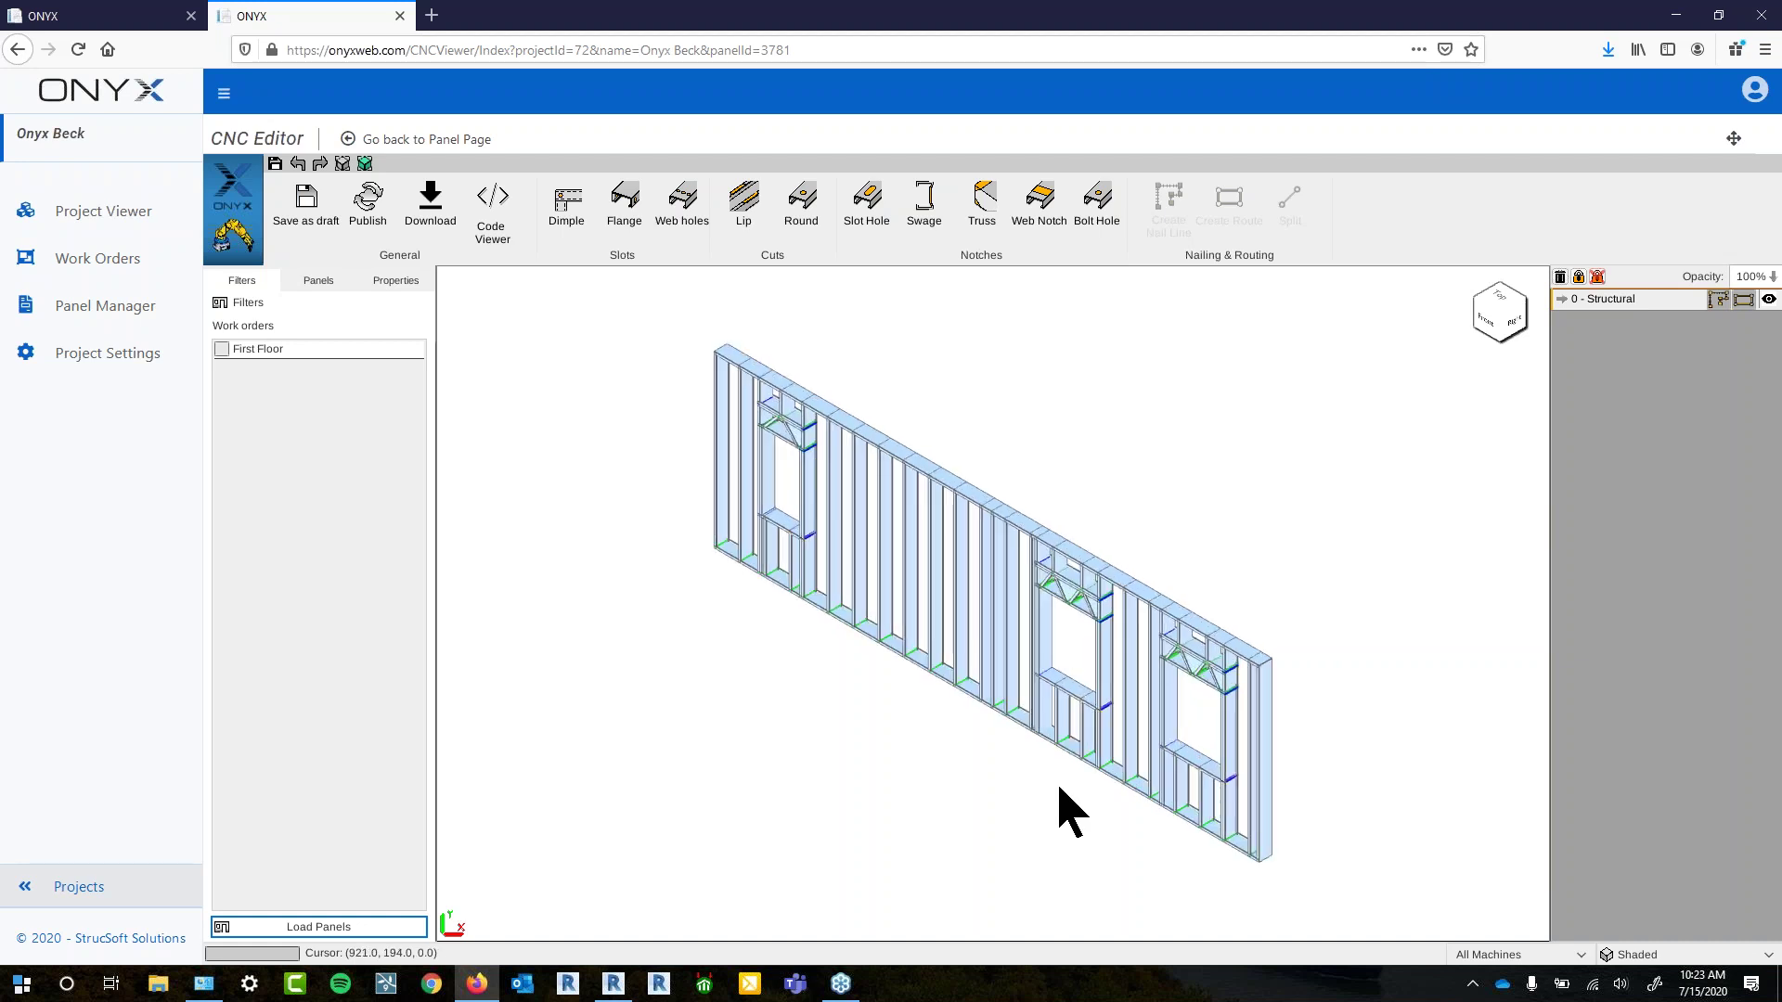
drag(816, 736, 935, 724)
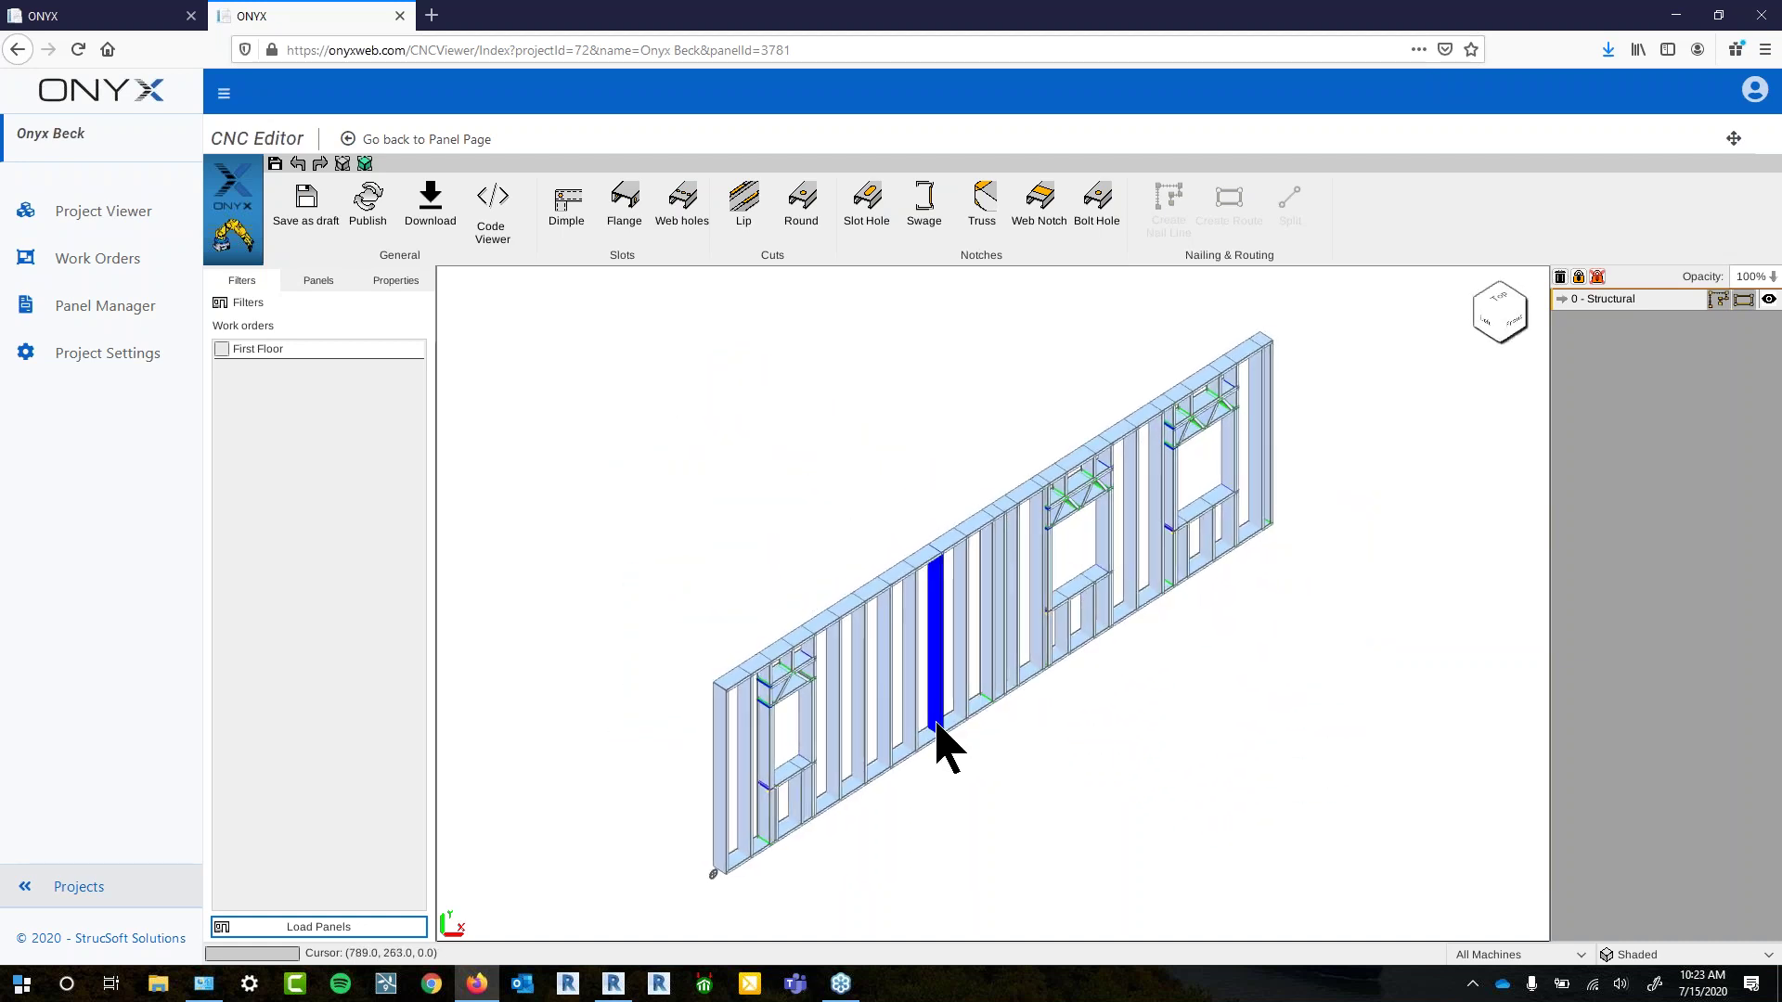
scroll(1065, 716, up, 4)
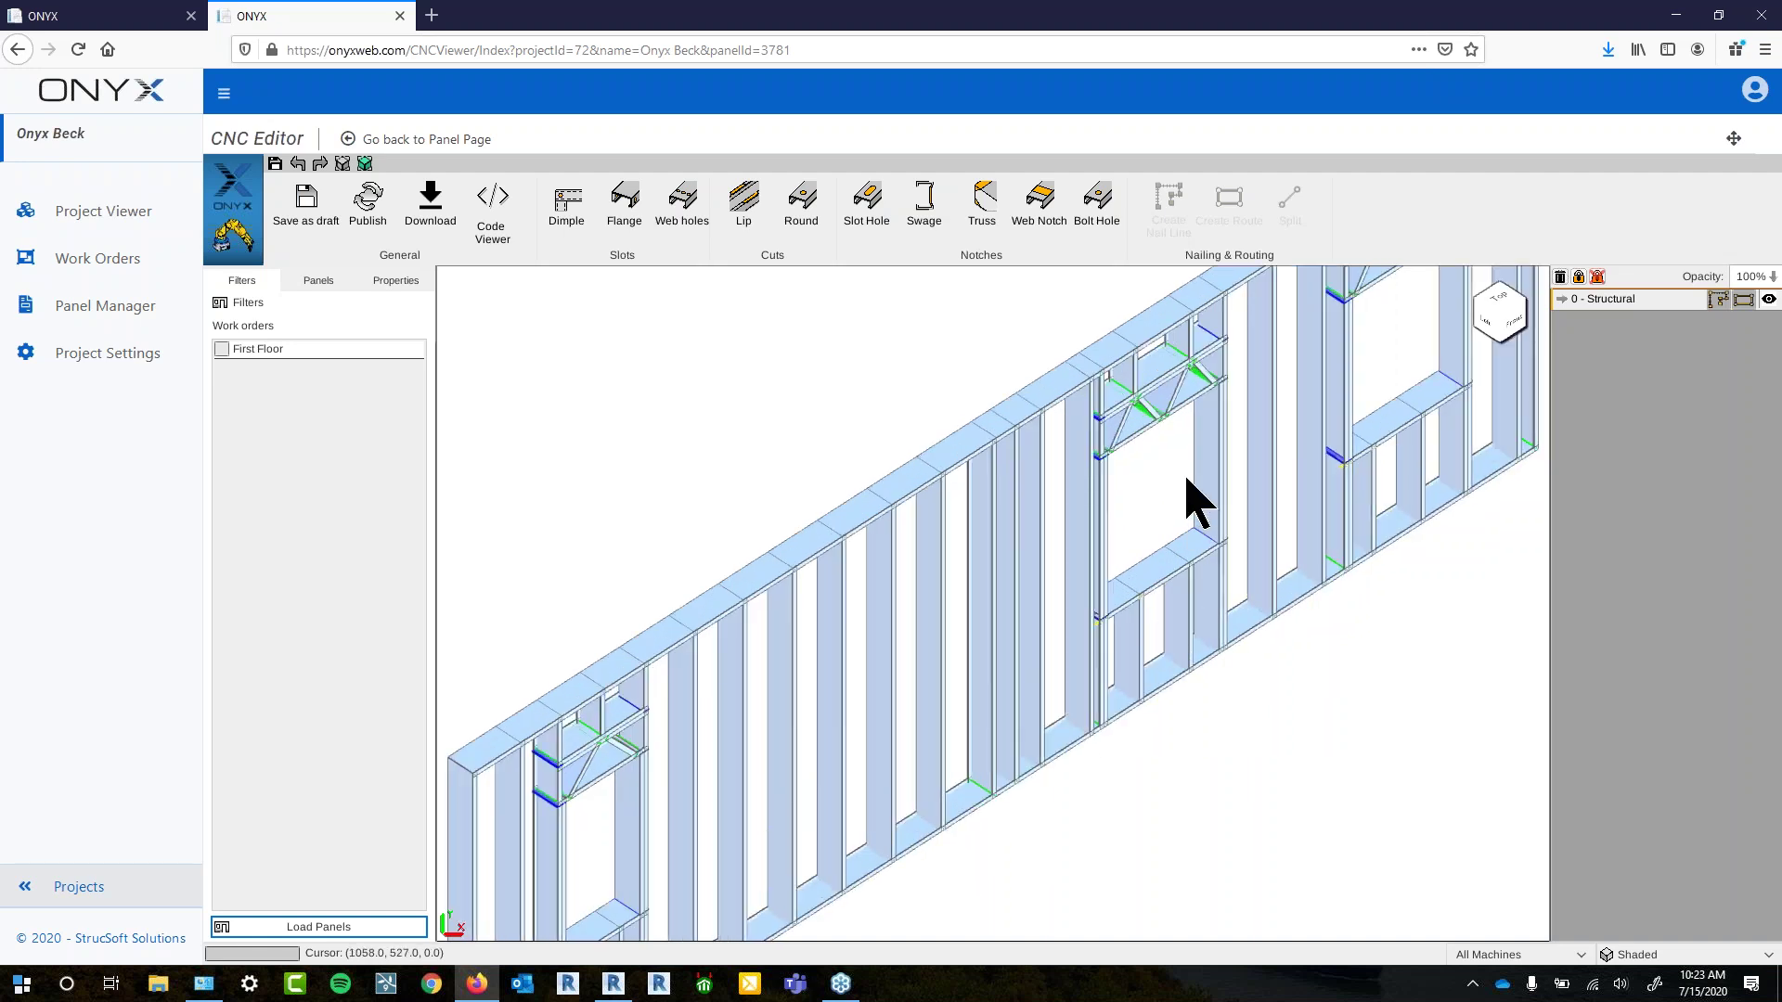
scroll(1179, 822, up, 2)
scroll(1209, 784, up, 1)
middle_drag(1208, 777, 1199, 704)
scroll(1175, 812, up, 3)
middle_drag(1121, 814, 1134, 645)
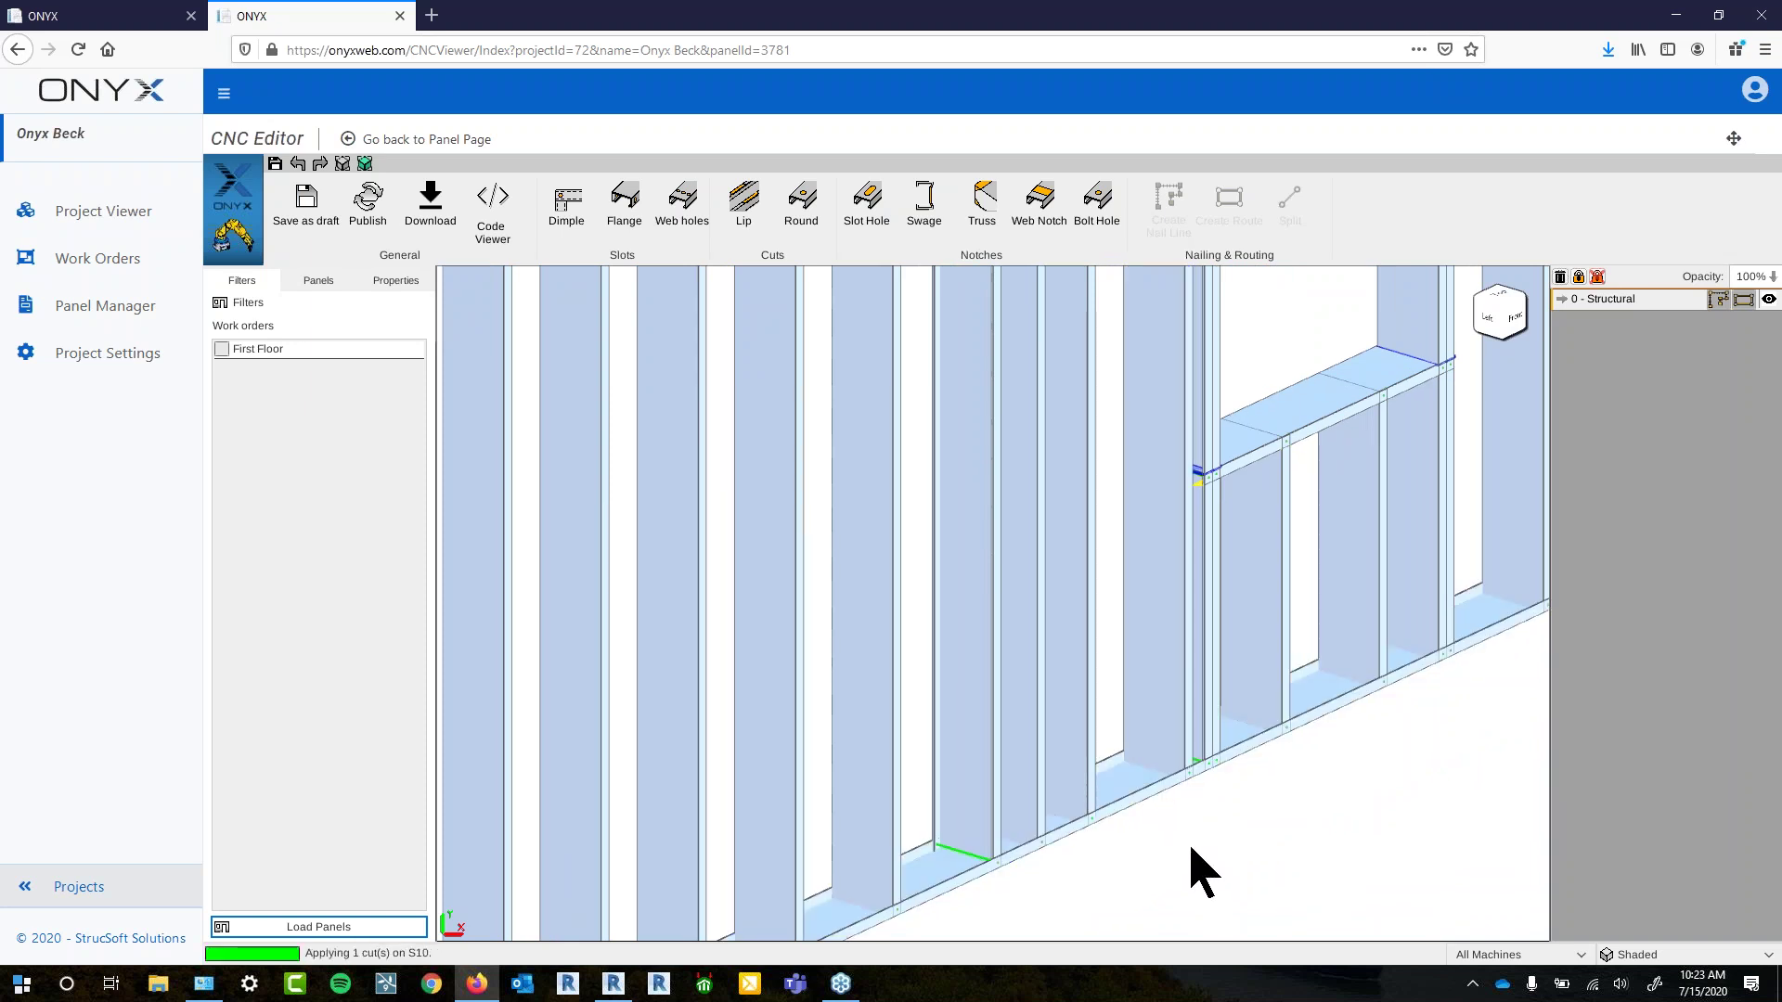
scroll(1191, 849, down, 4)
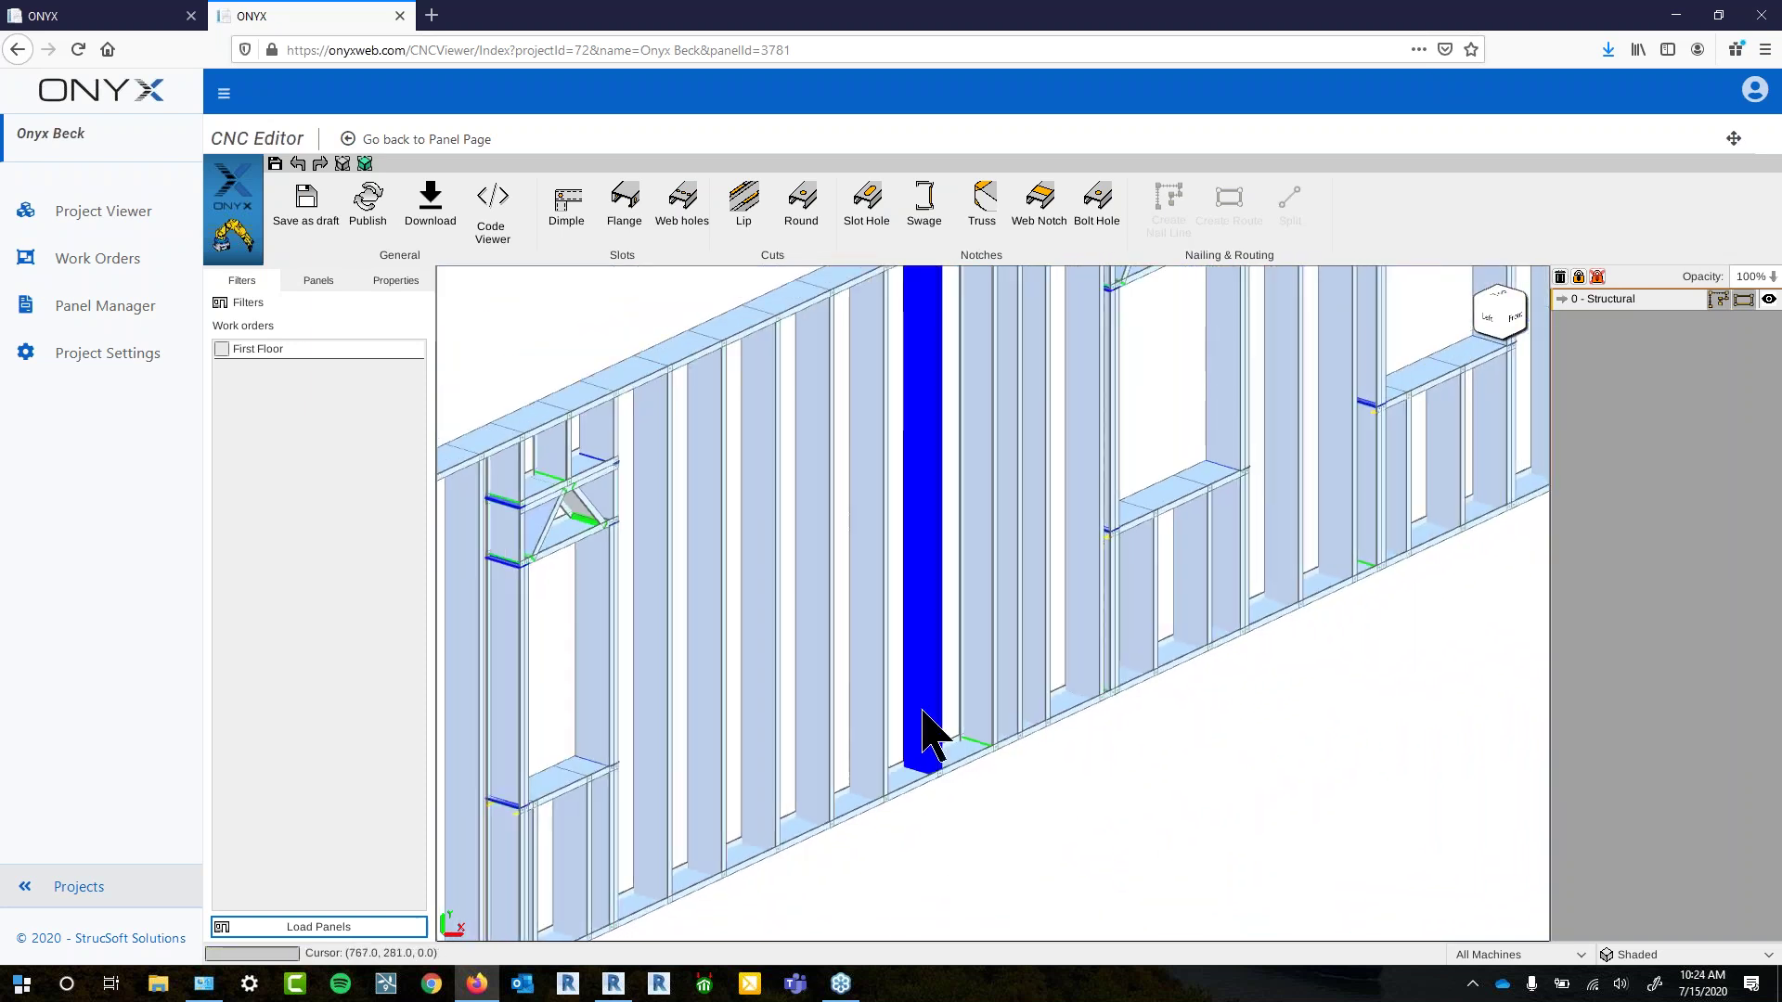
scroll(1249, 728, down, 1)
middle_drag(1274, 680, 1249, 741)
scroll(1251, 743, down, 1)
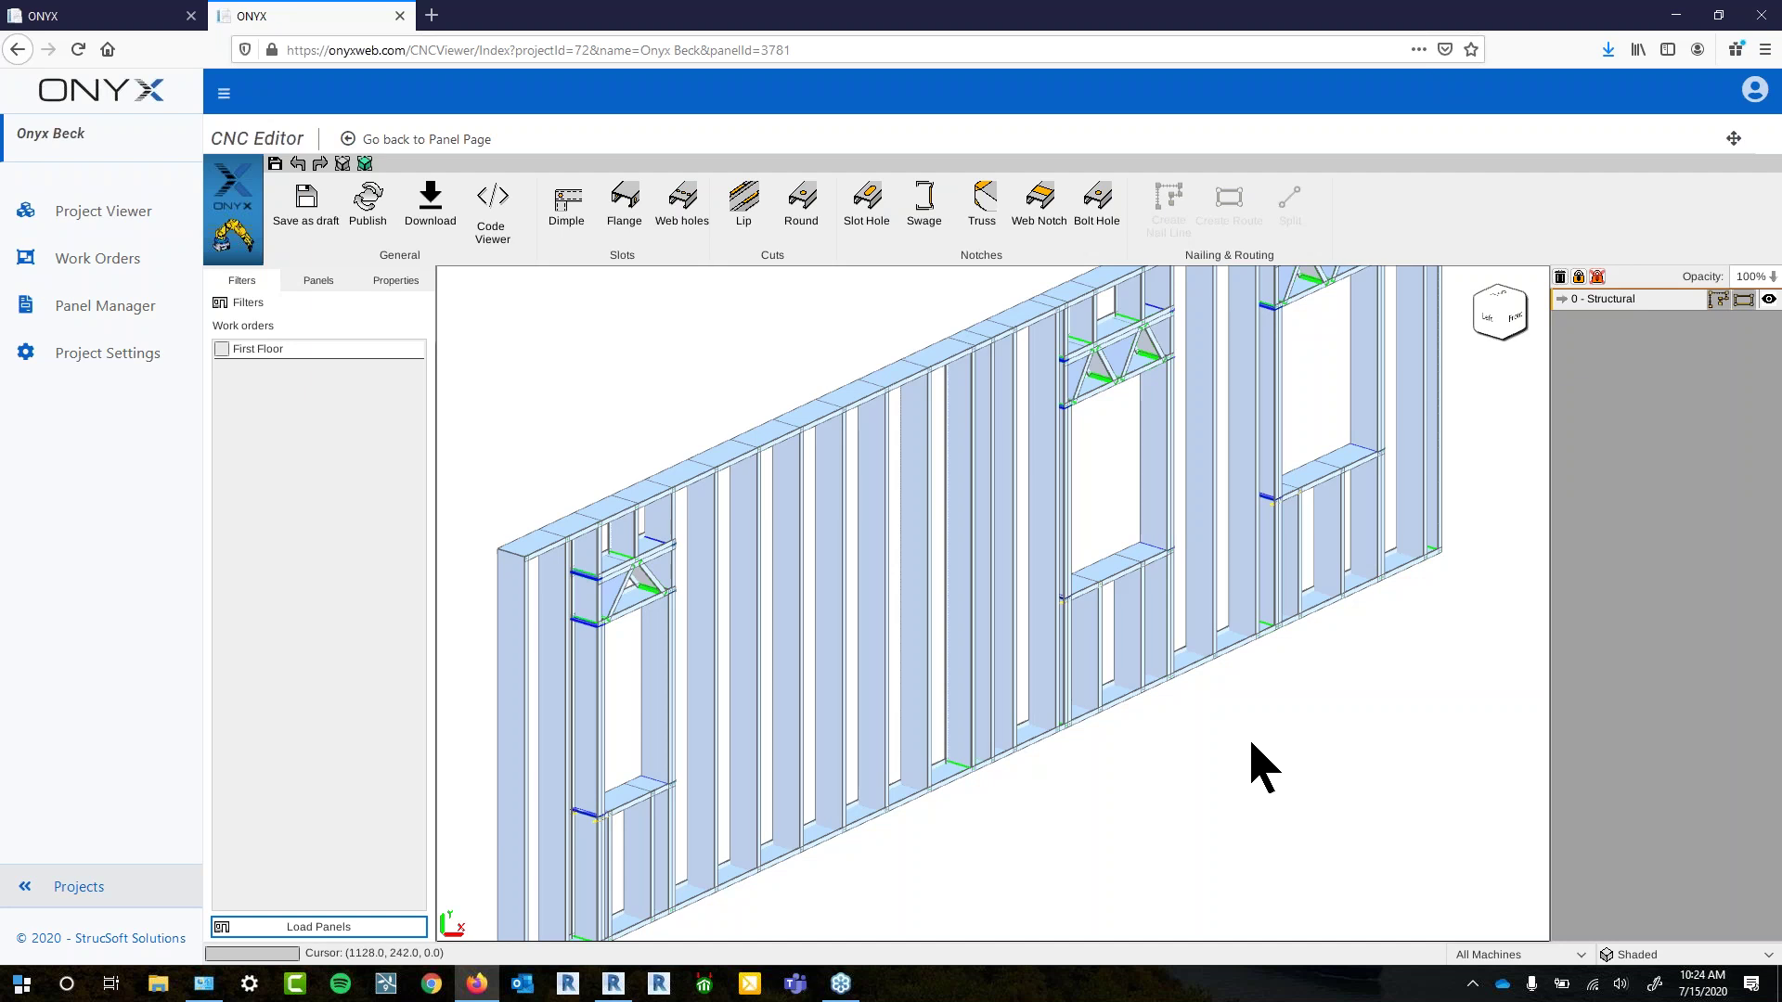
scroll(1359, 651, down, 1)
middle_drag(1445, 554, 1422, 611)
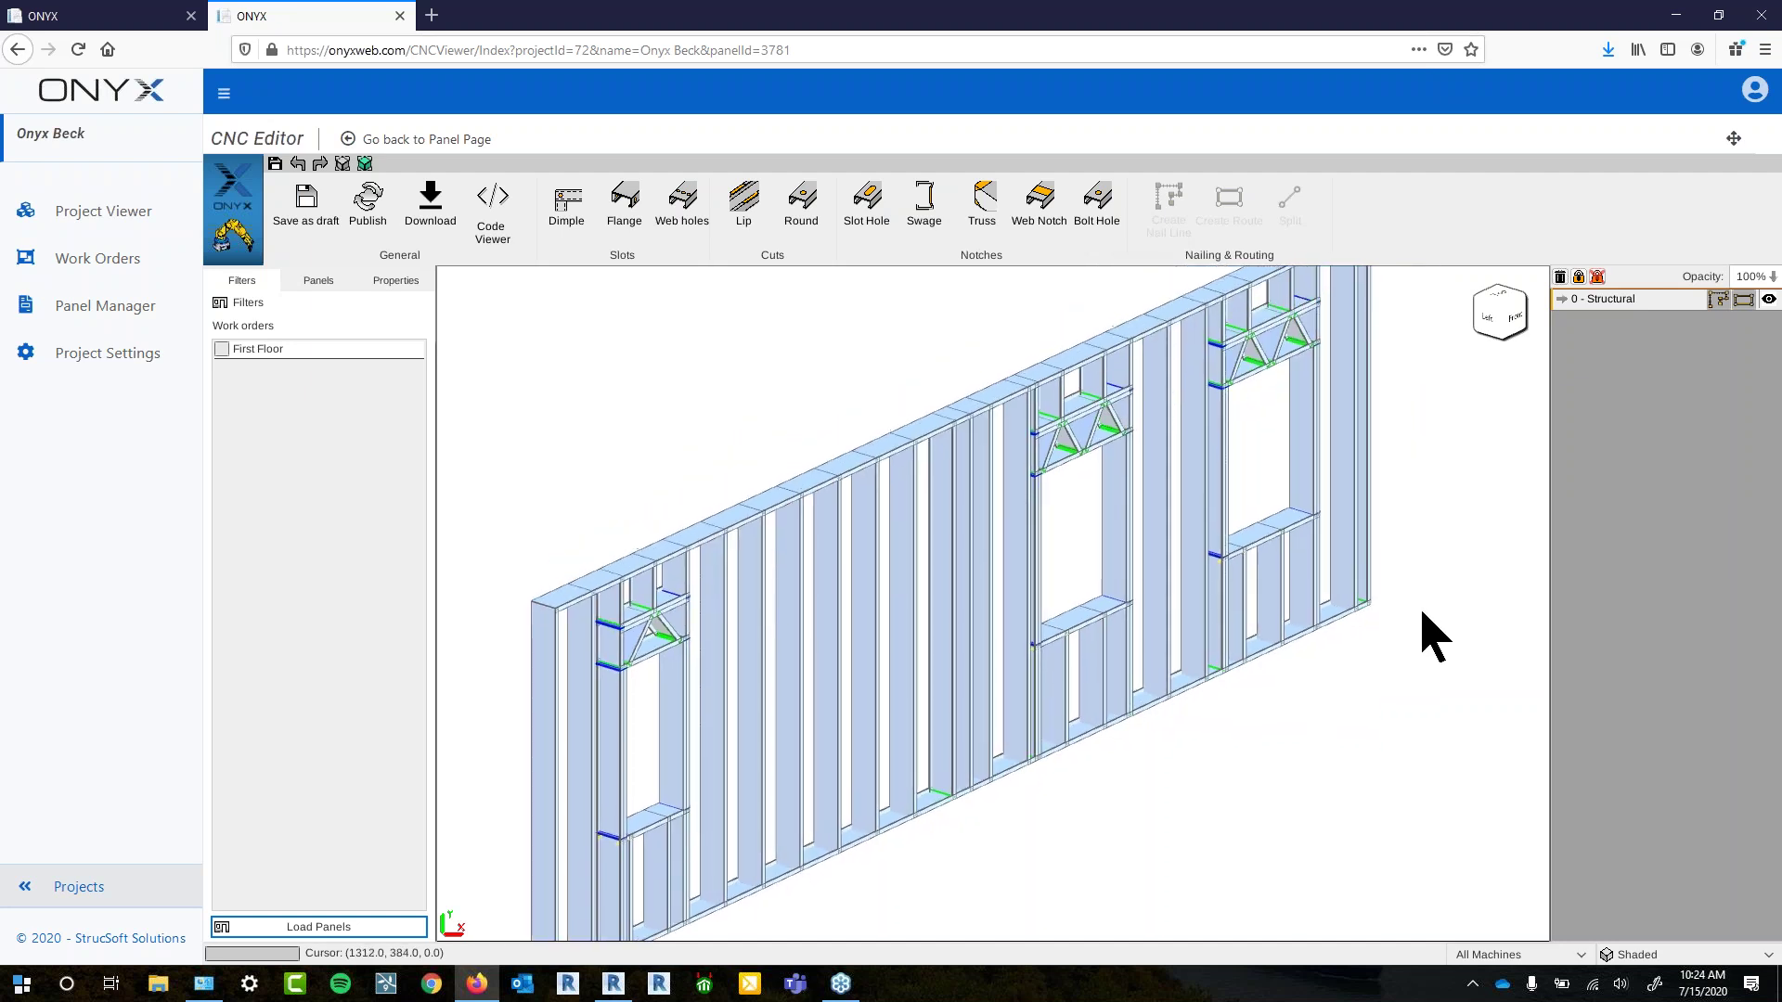
scroll(1380, 746, down, 1)
middle_drag(1370, 741, 1356, 740)
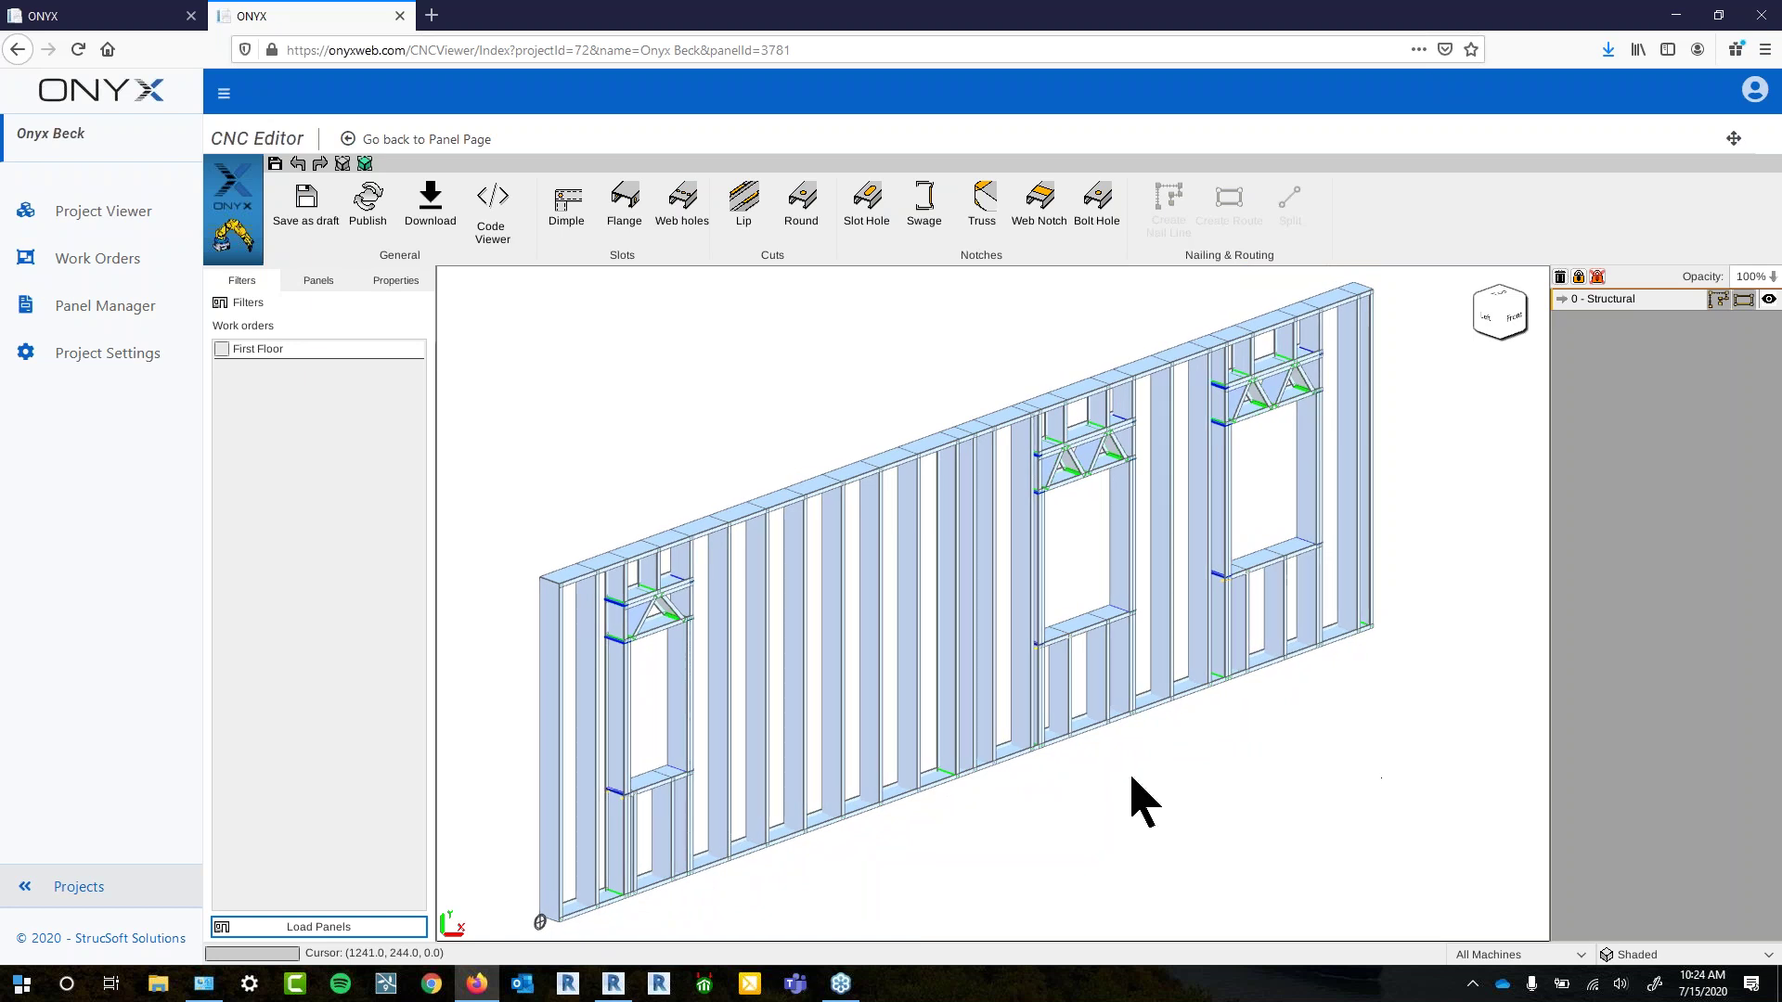
Select the vertical stud S11 between the middle and end window openings and read its properties
click(911, 620)
click(1184, 811)
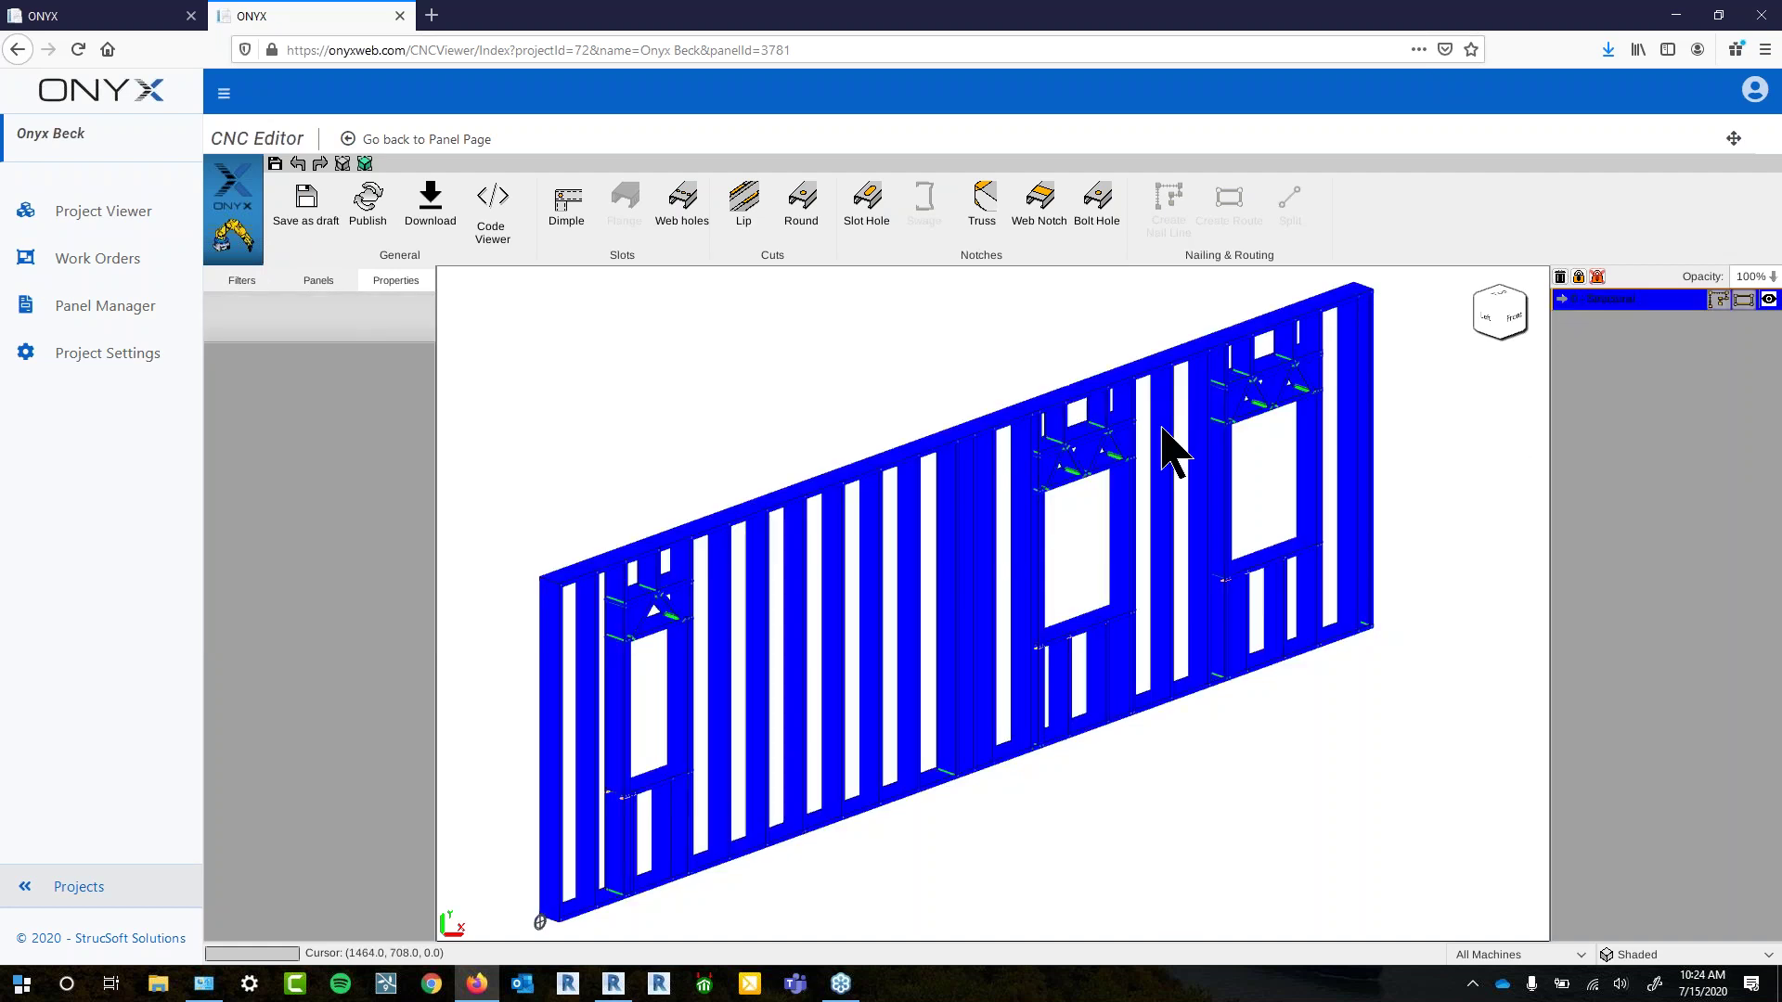
click(1166, 430)
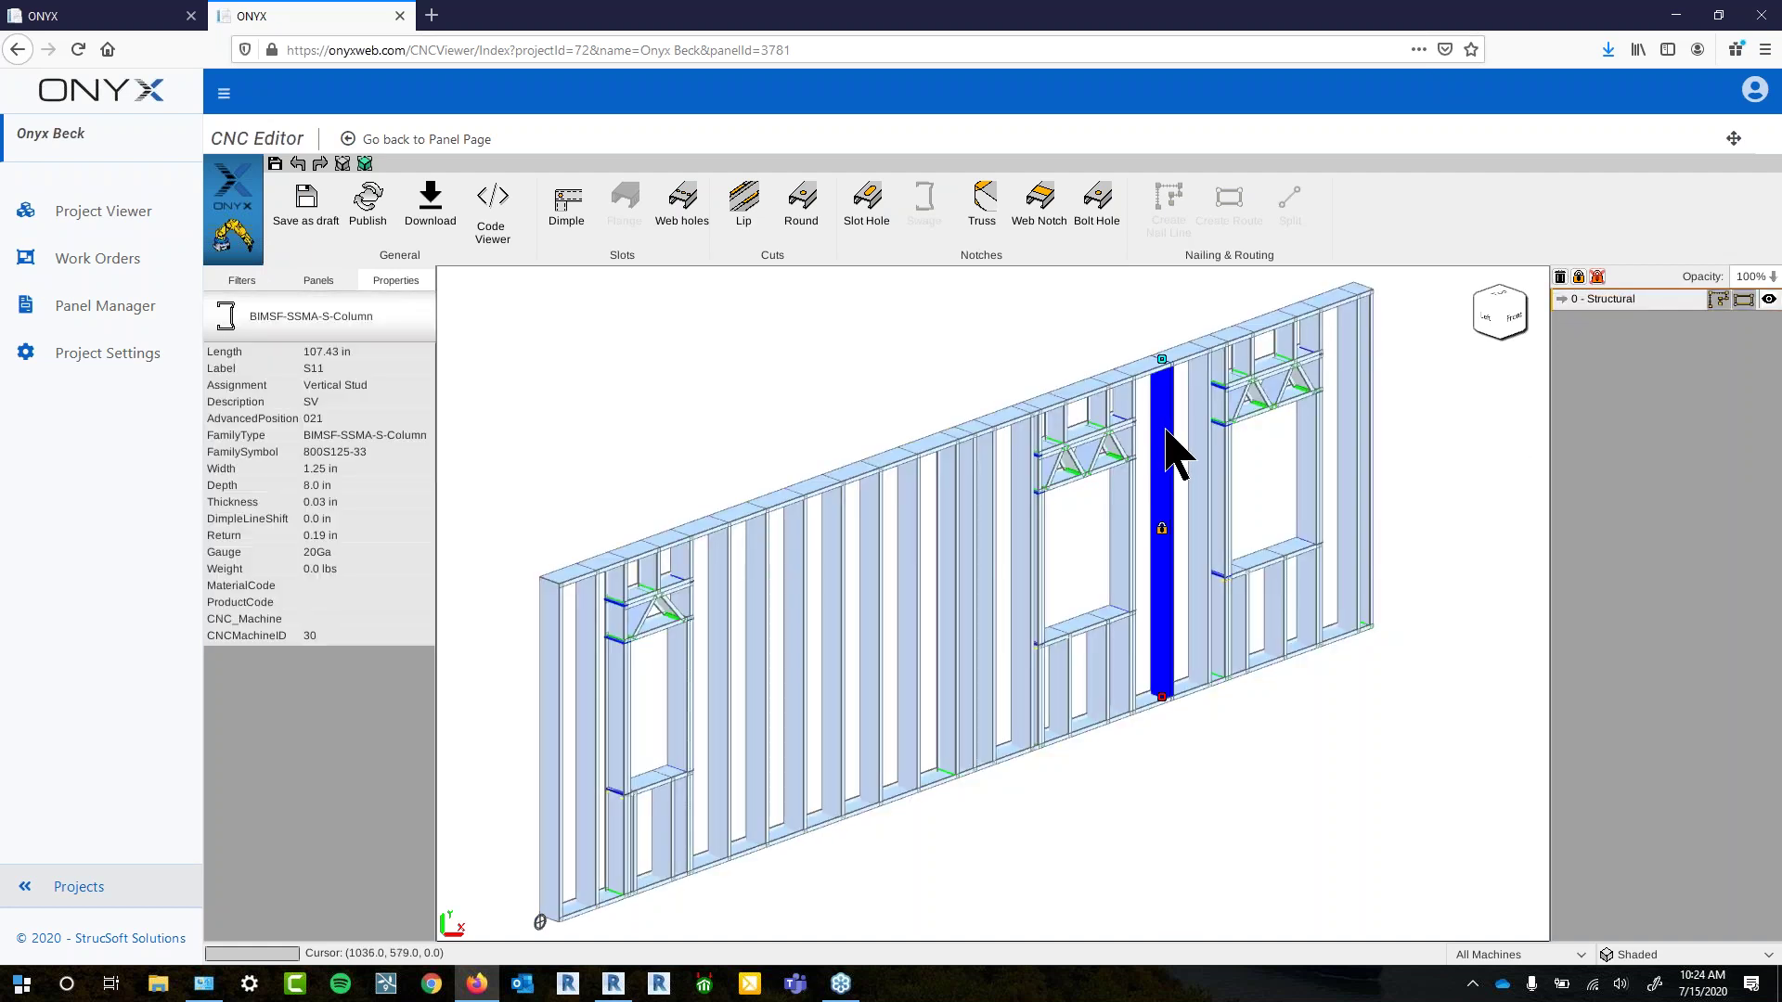
List the structural members, inspect the individual cuts of S1 and SW-R1-1, and deselect the stud
click(1568, 301)
click(1641, 461)
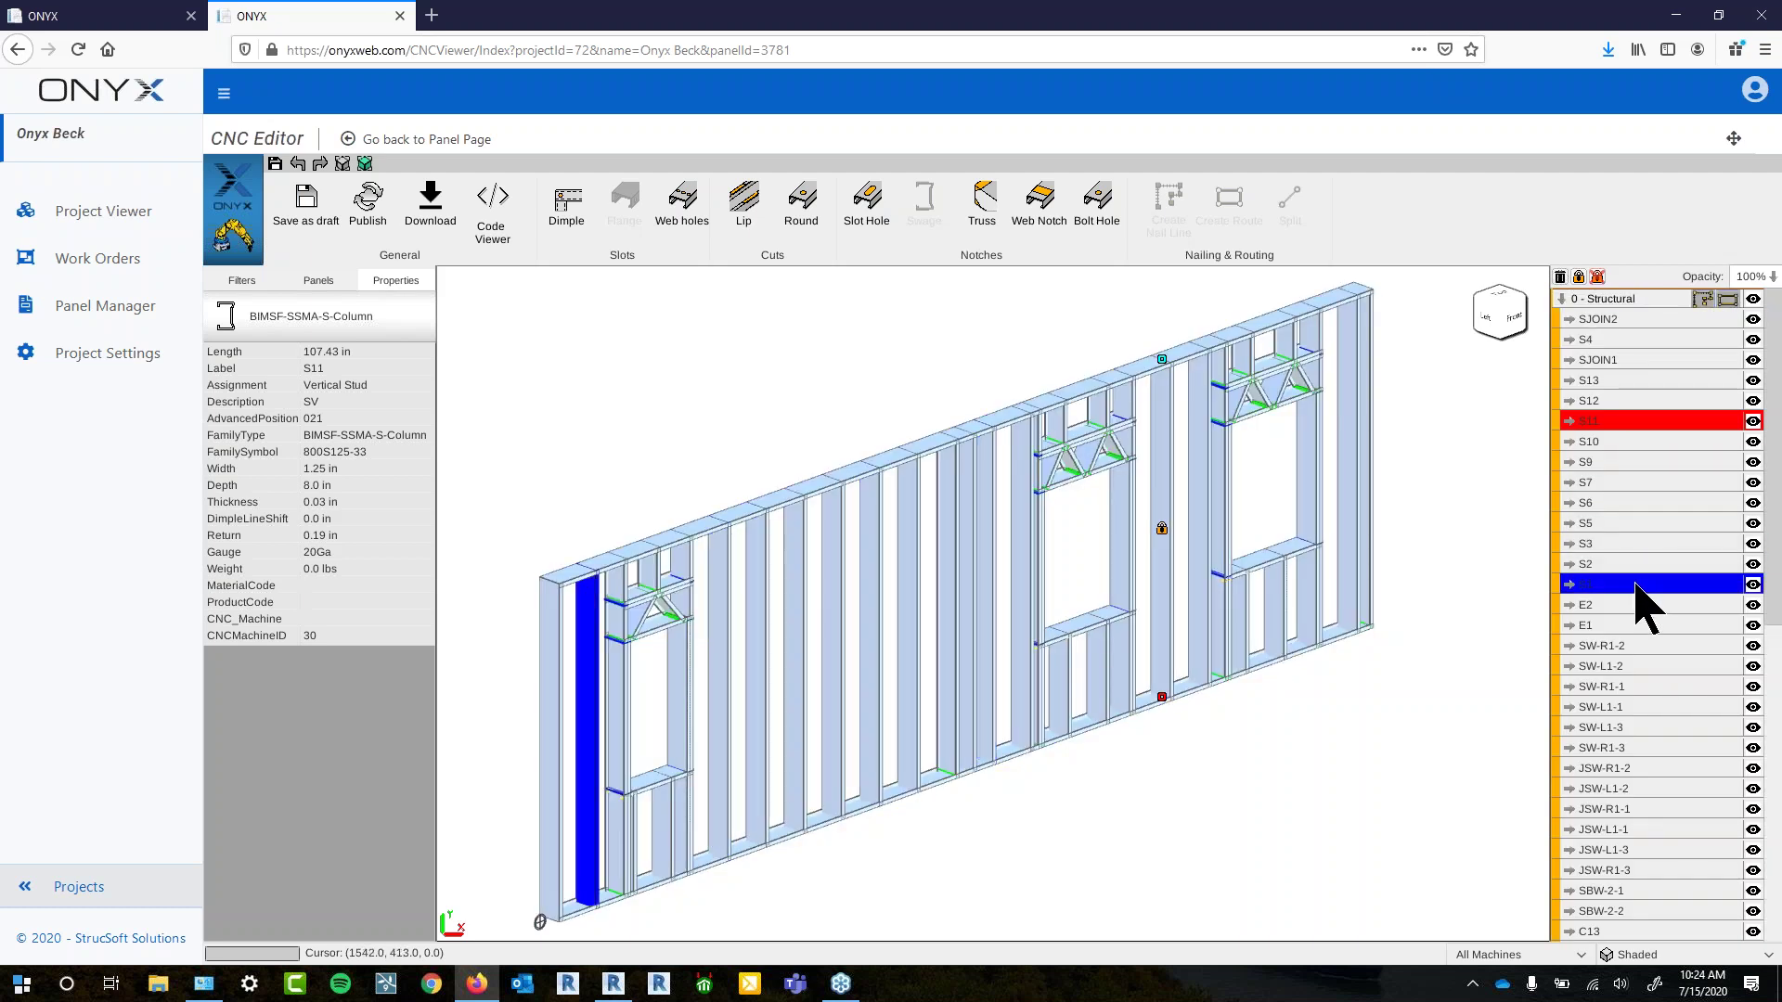
click(1570, 585)
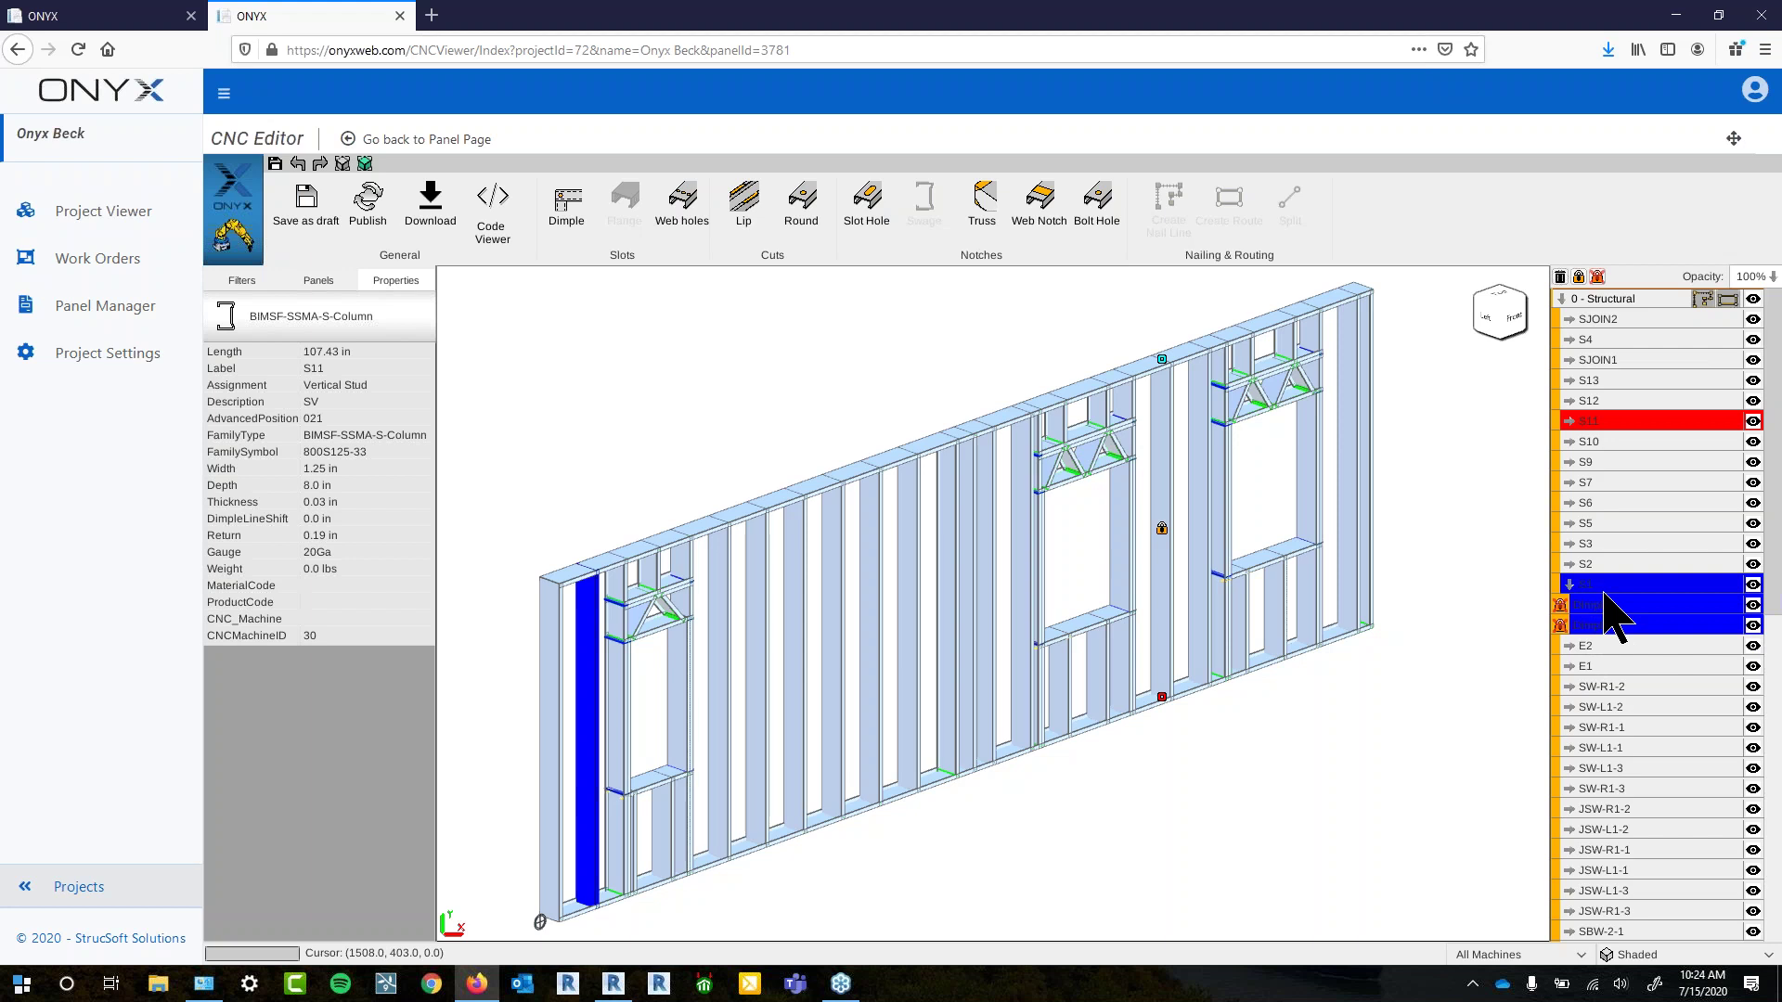
click(1569, 585)
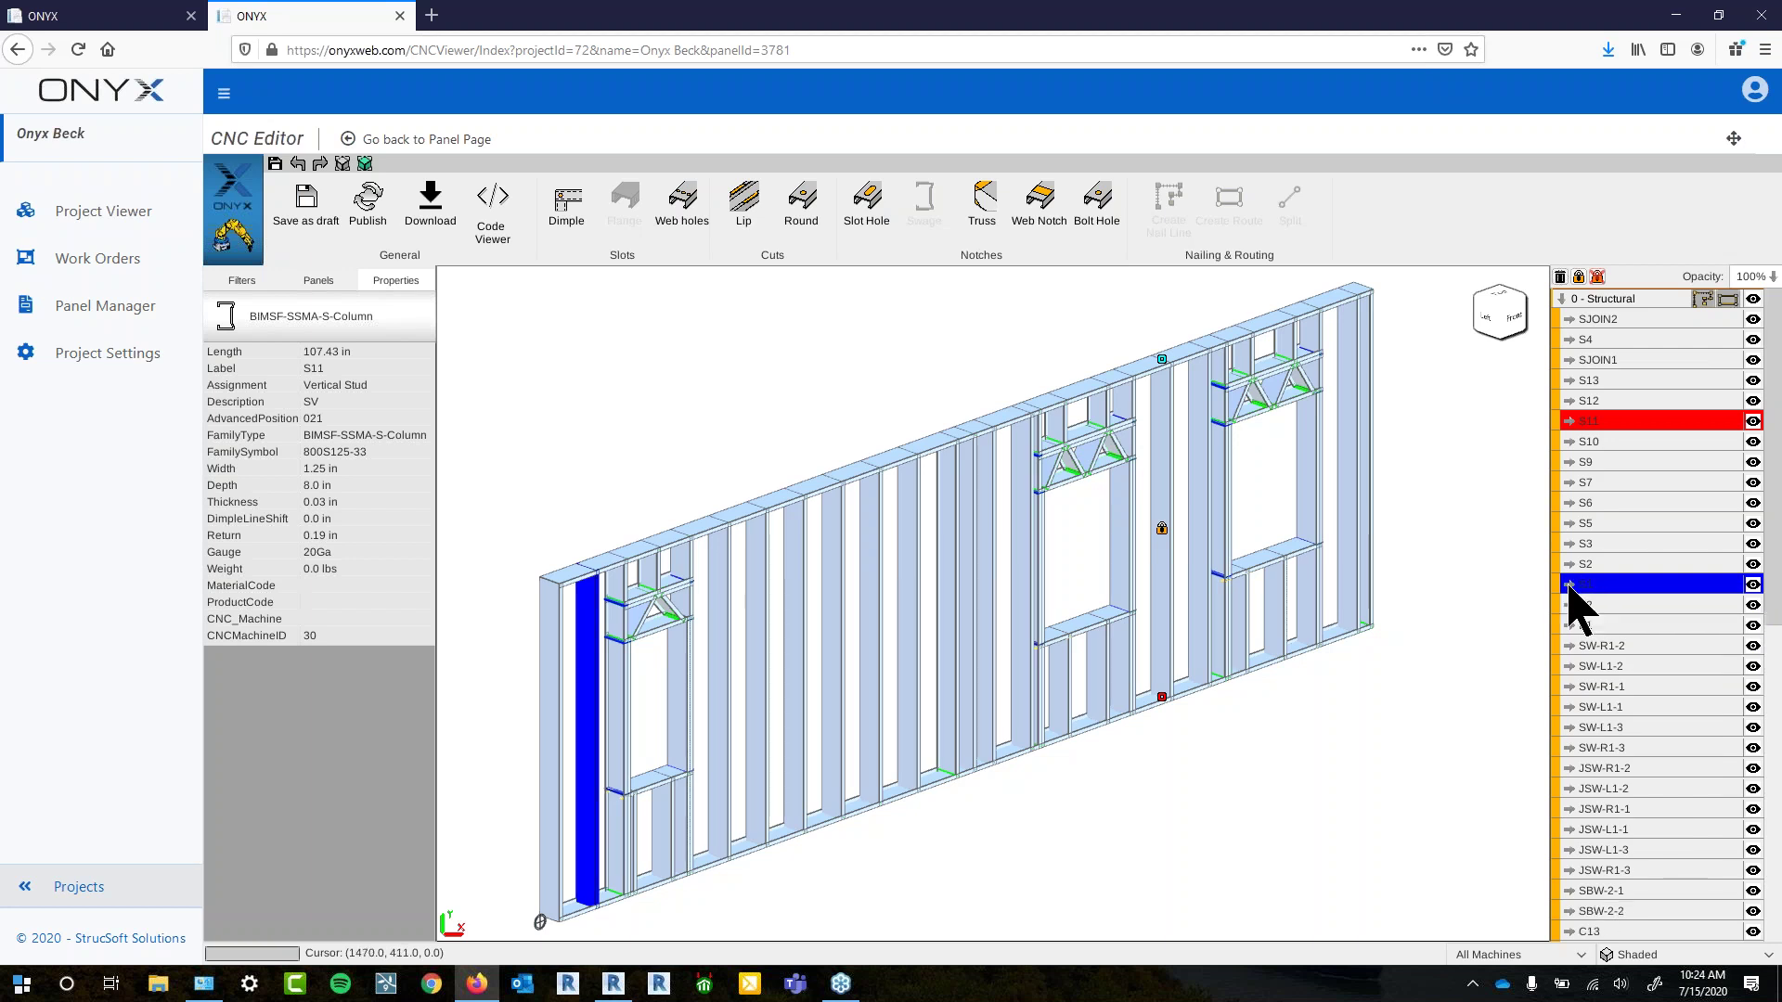
click(1569, 686)
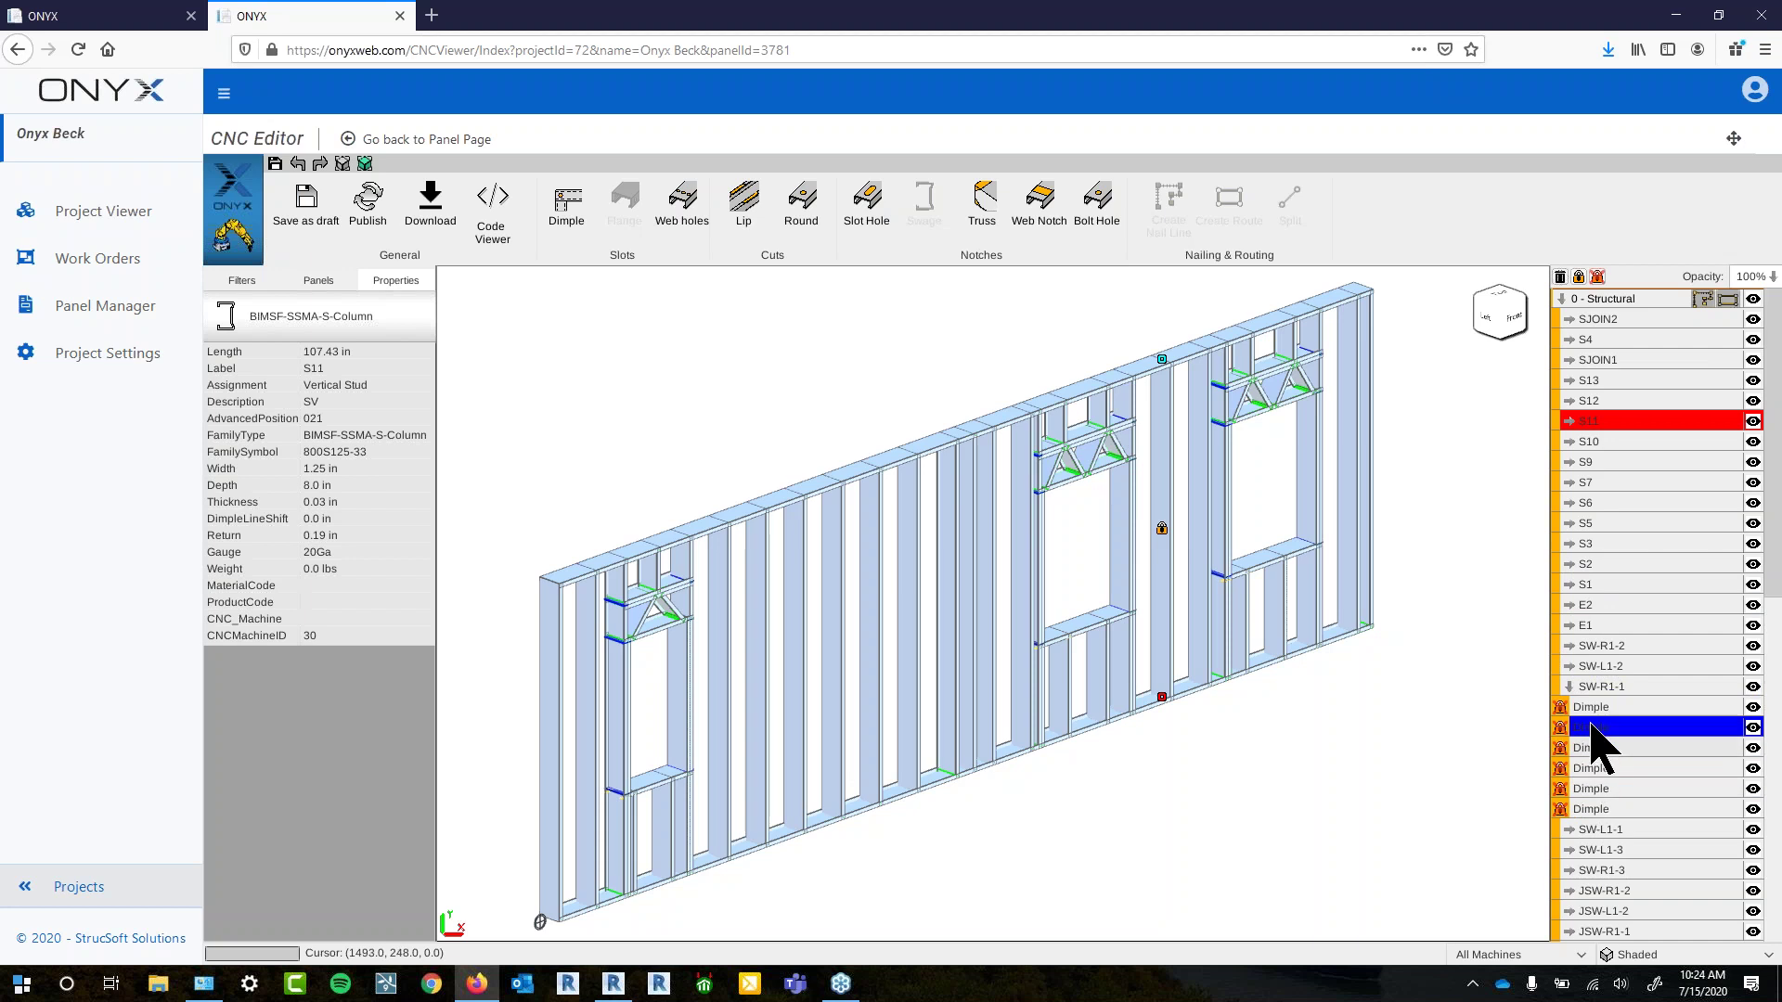
click(1569, 687)
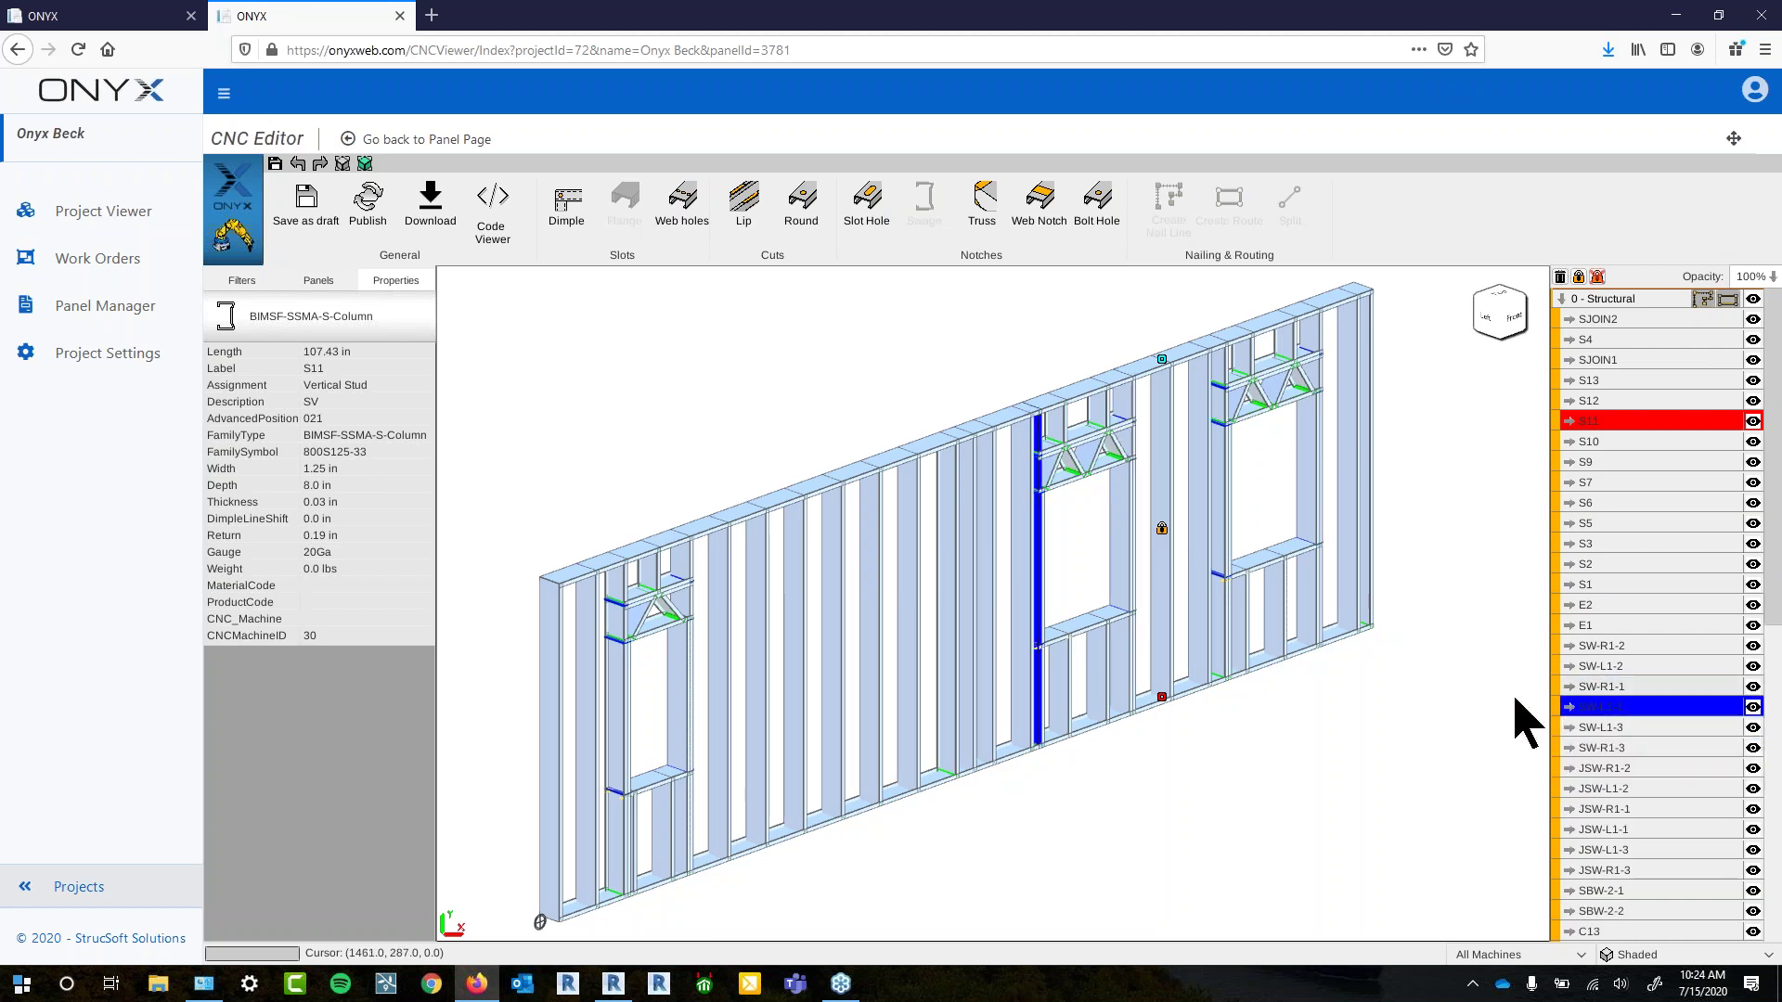
click(1381, 740)
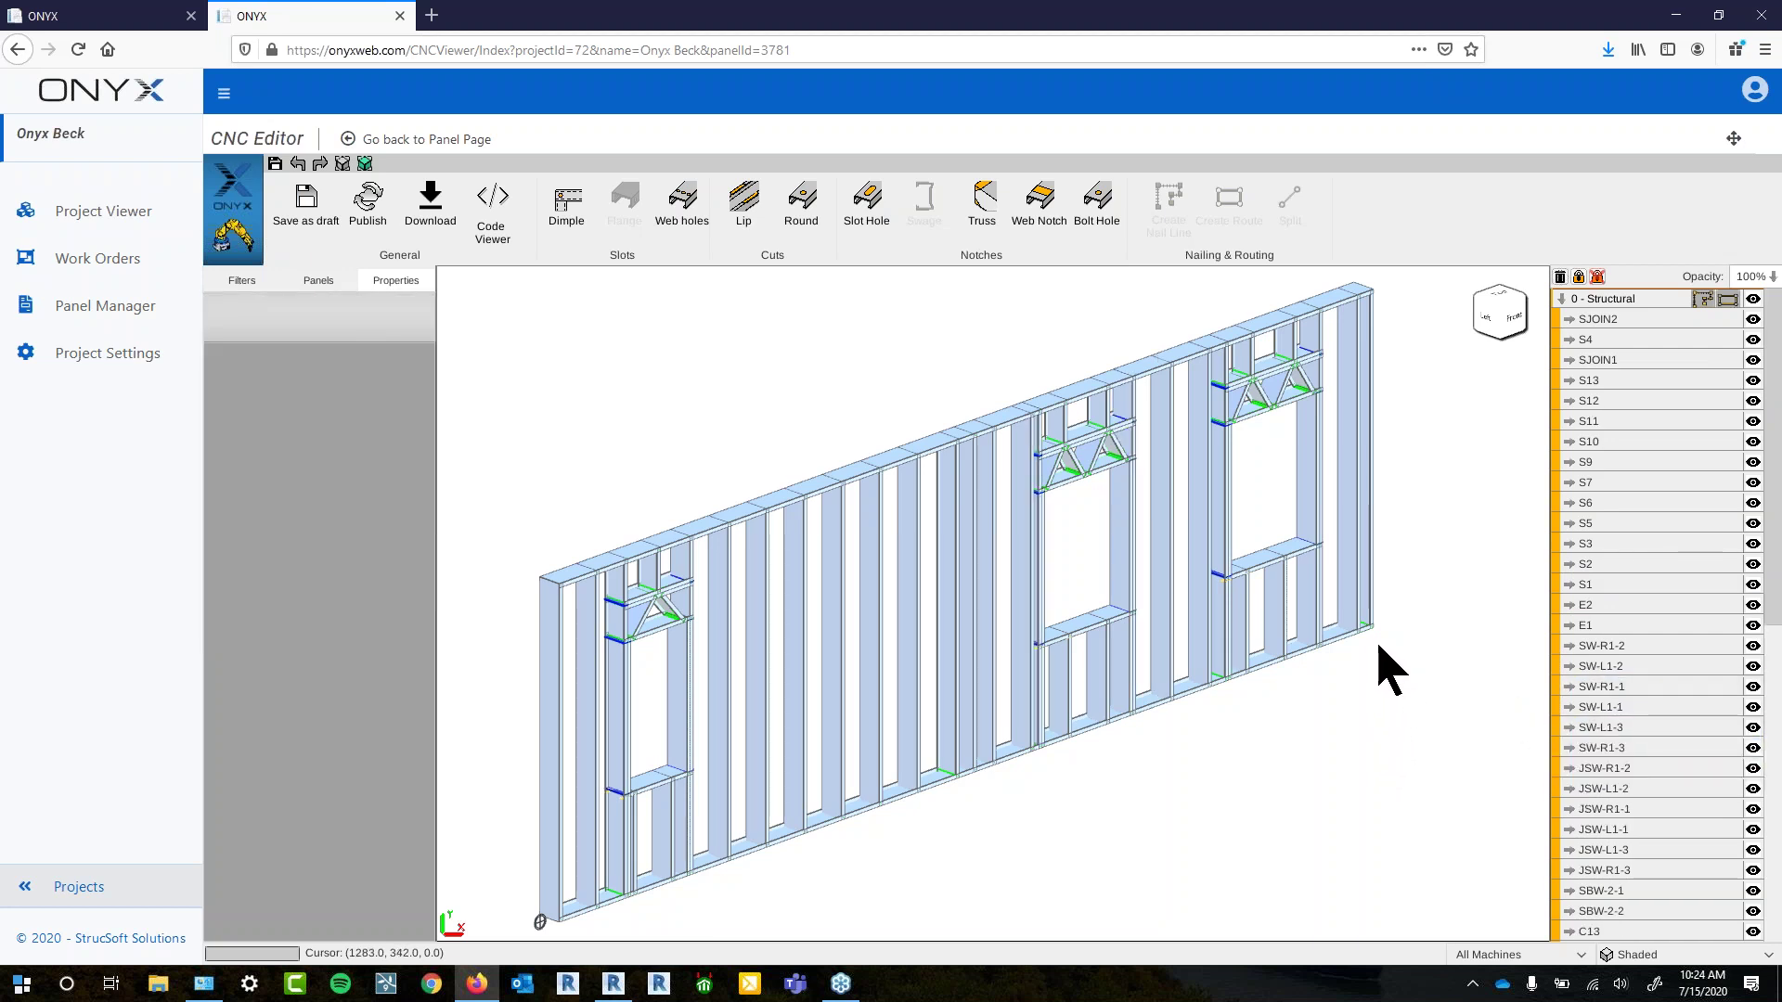
Show the panel's CNC code in the Code Viewer and widen it enough to read the full lines
click(503, 232)
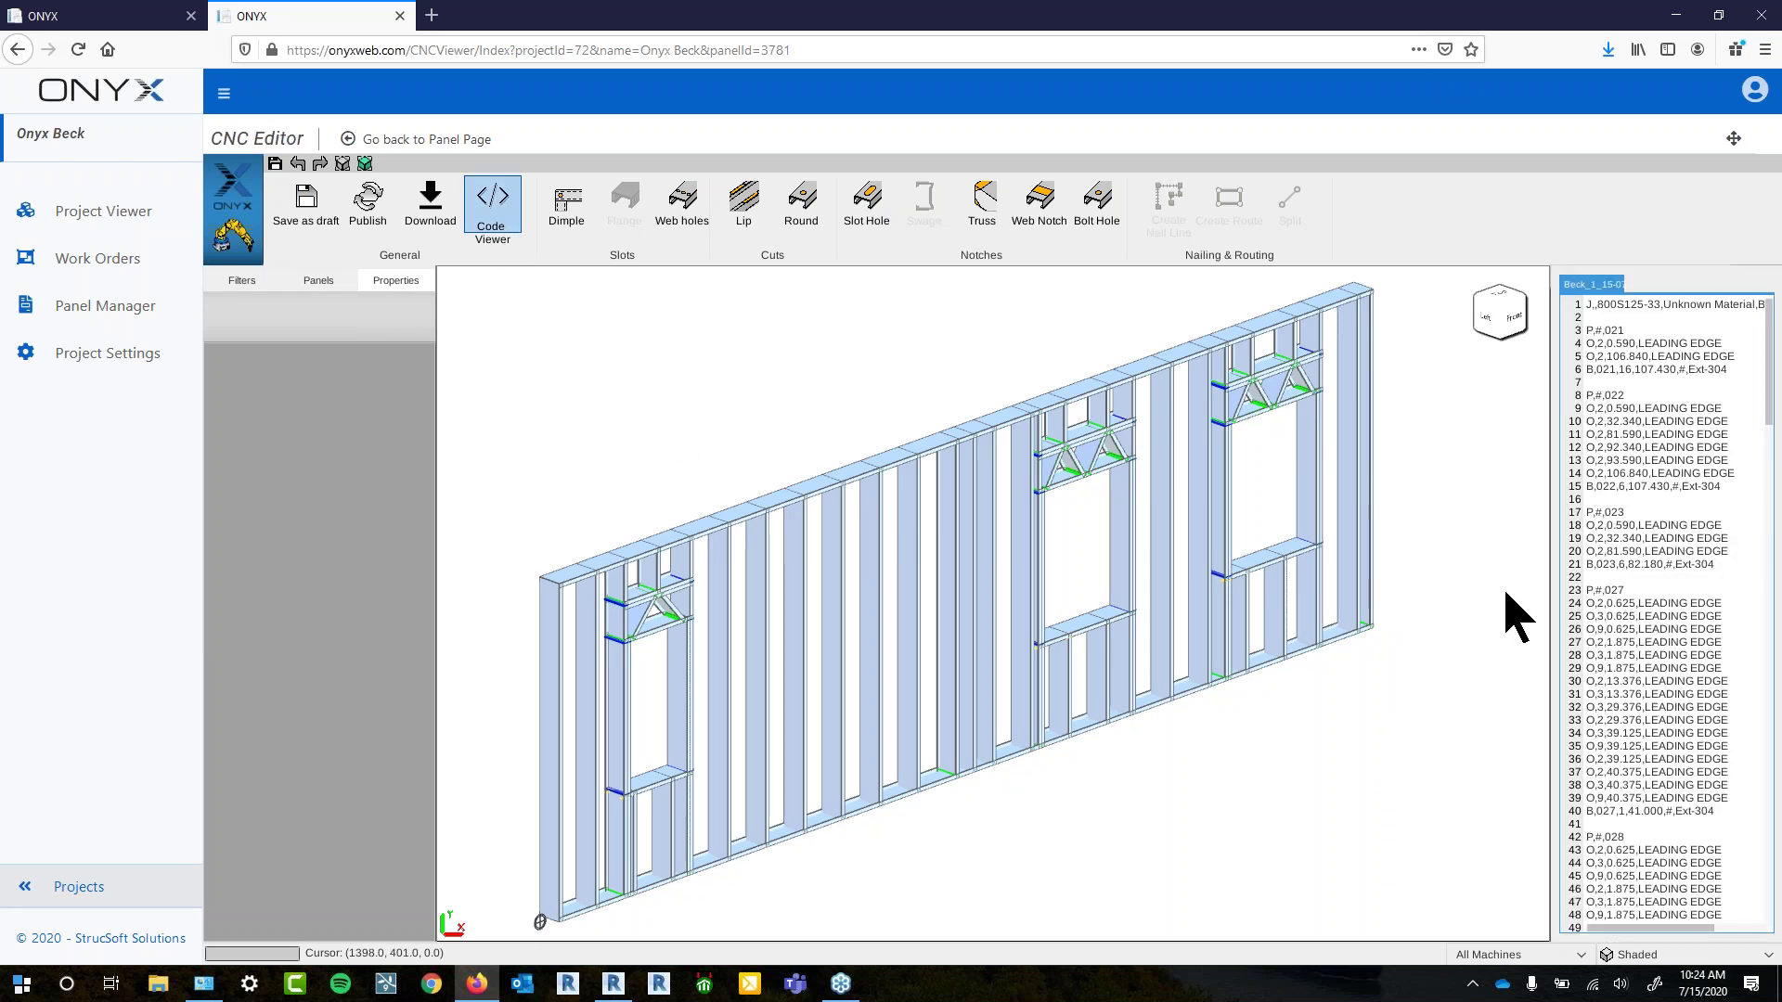
drag(1547, 576, 1418, 594)
click(878, 675)
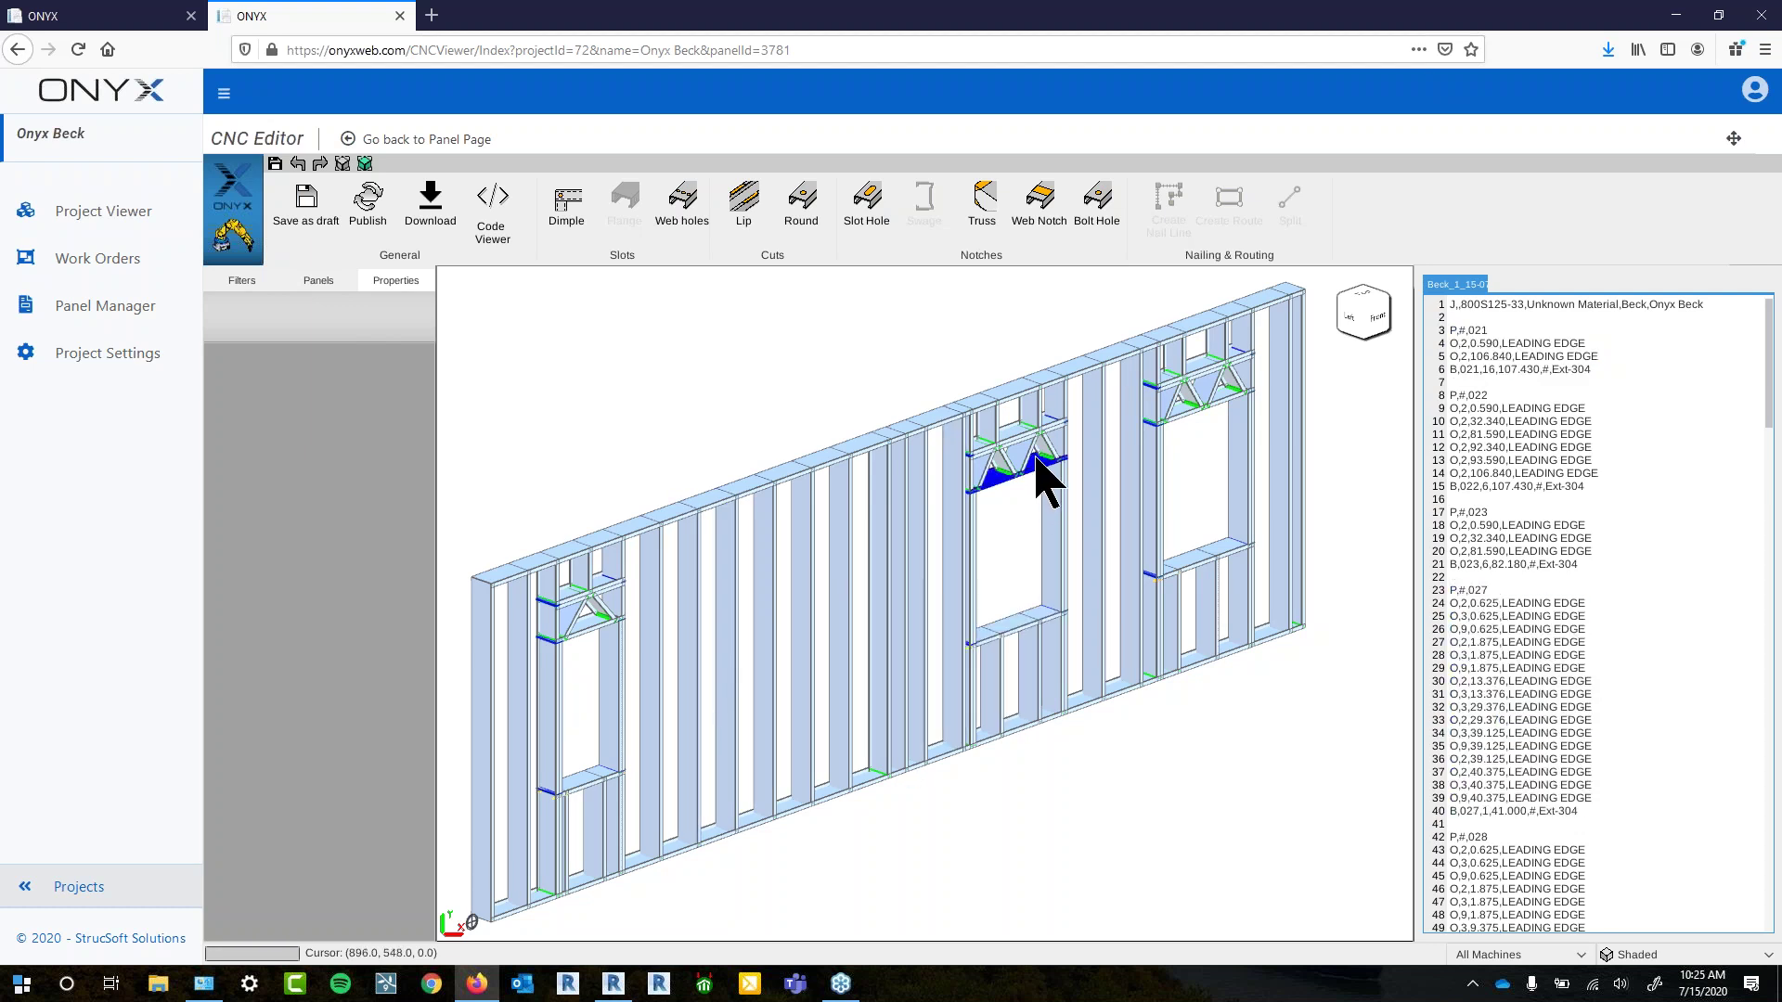
scroll(1503, 464, down, 1)
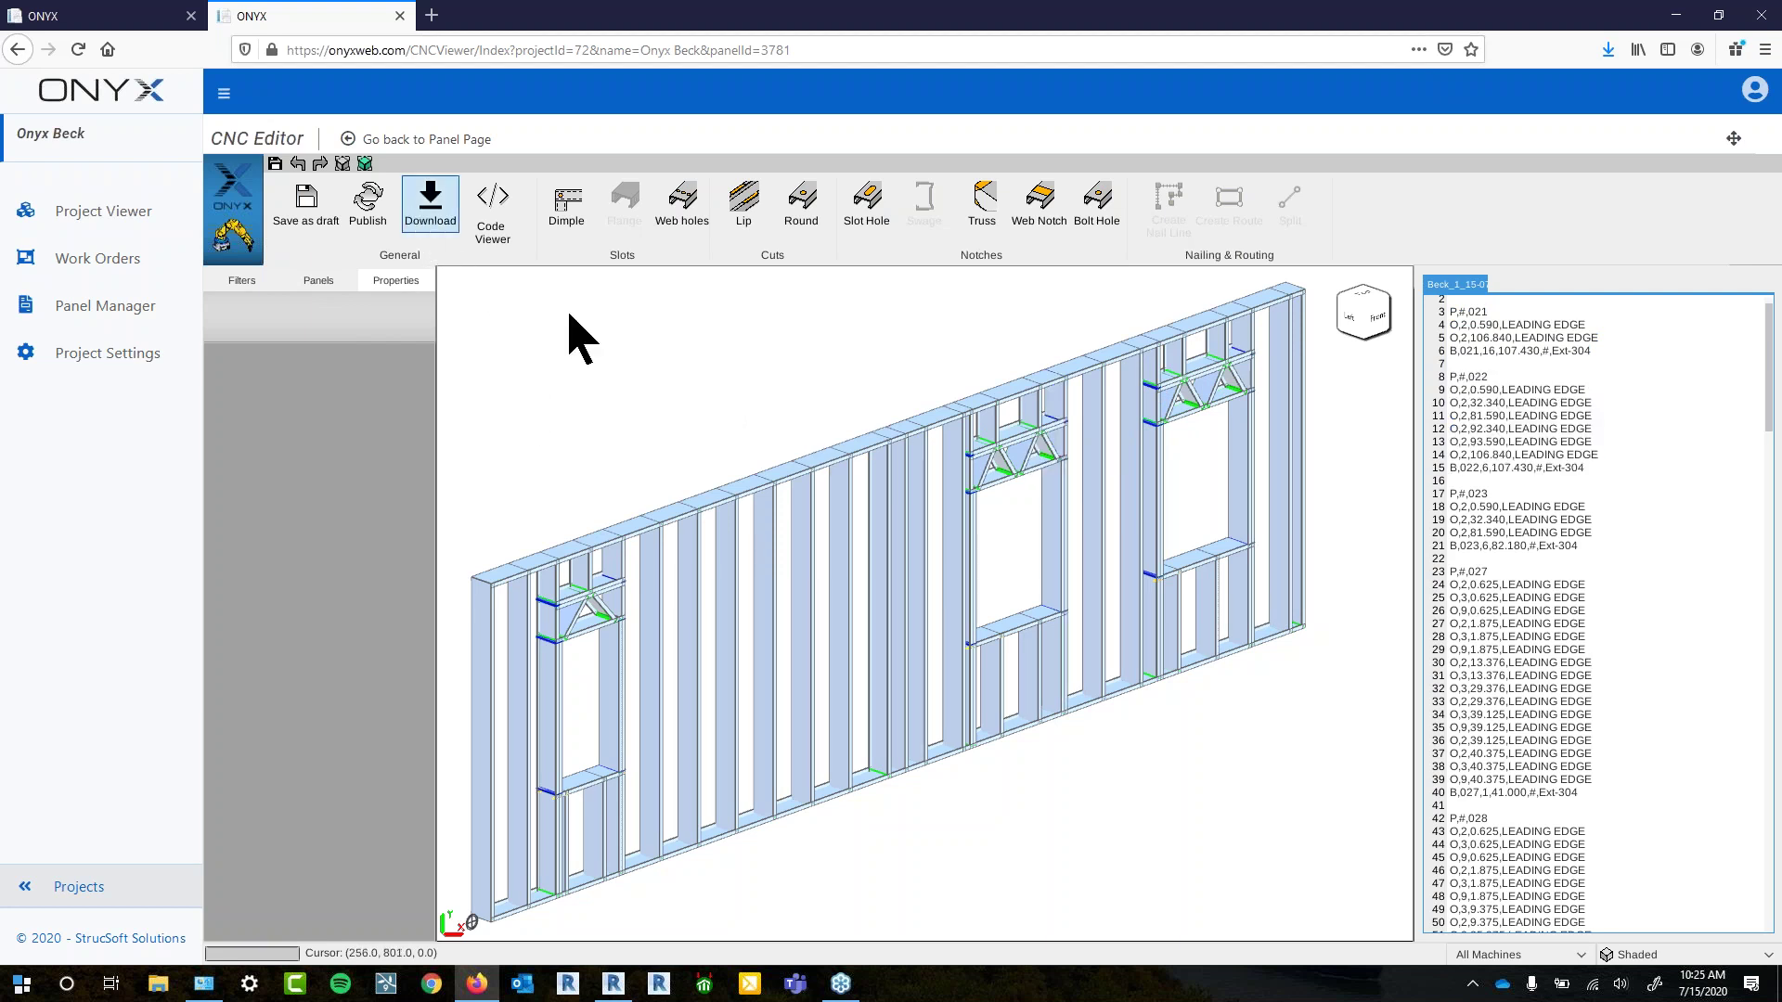
middle_drag(573, 475, 598, 440)
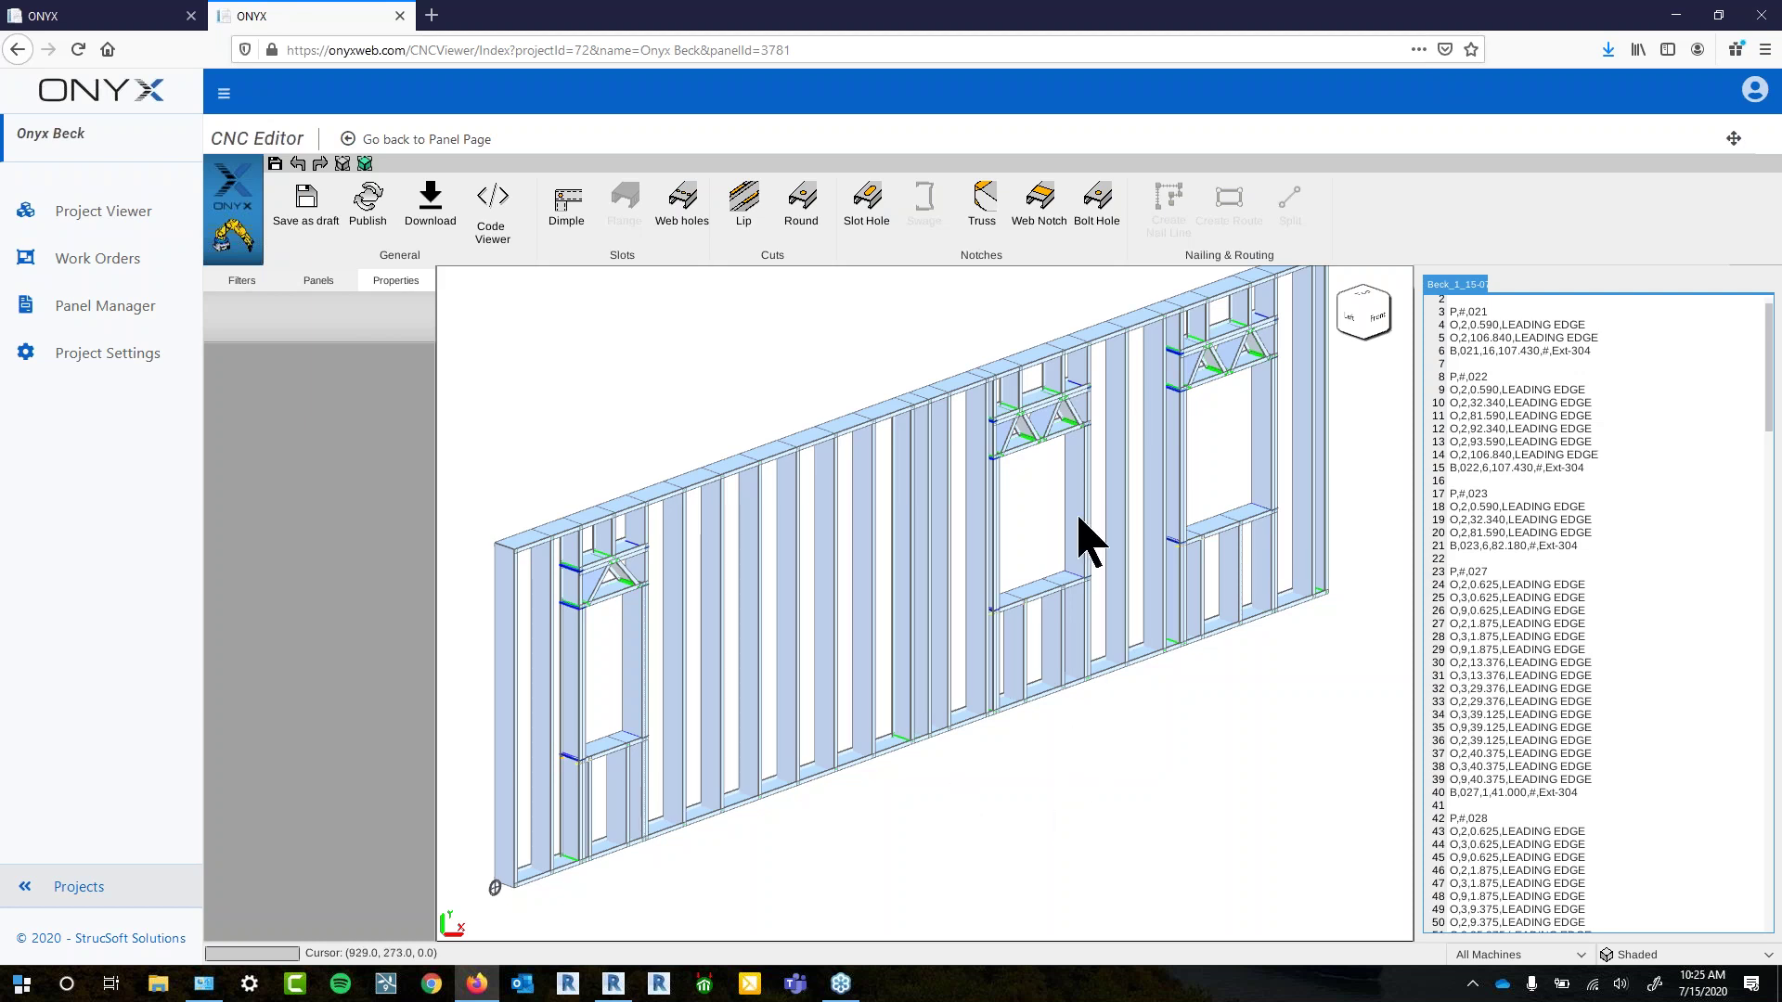
Switch to the Onyx Howick project and open wall panel N2062 from its panel list in the CNC Editor
click(59, 887)
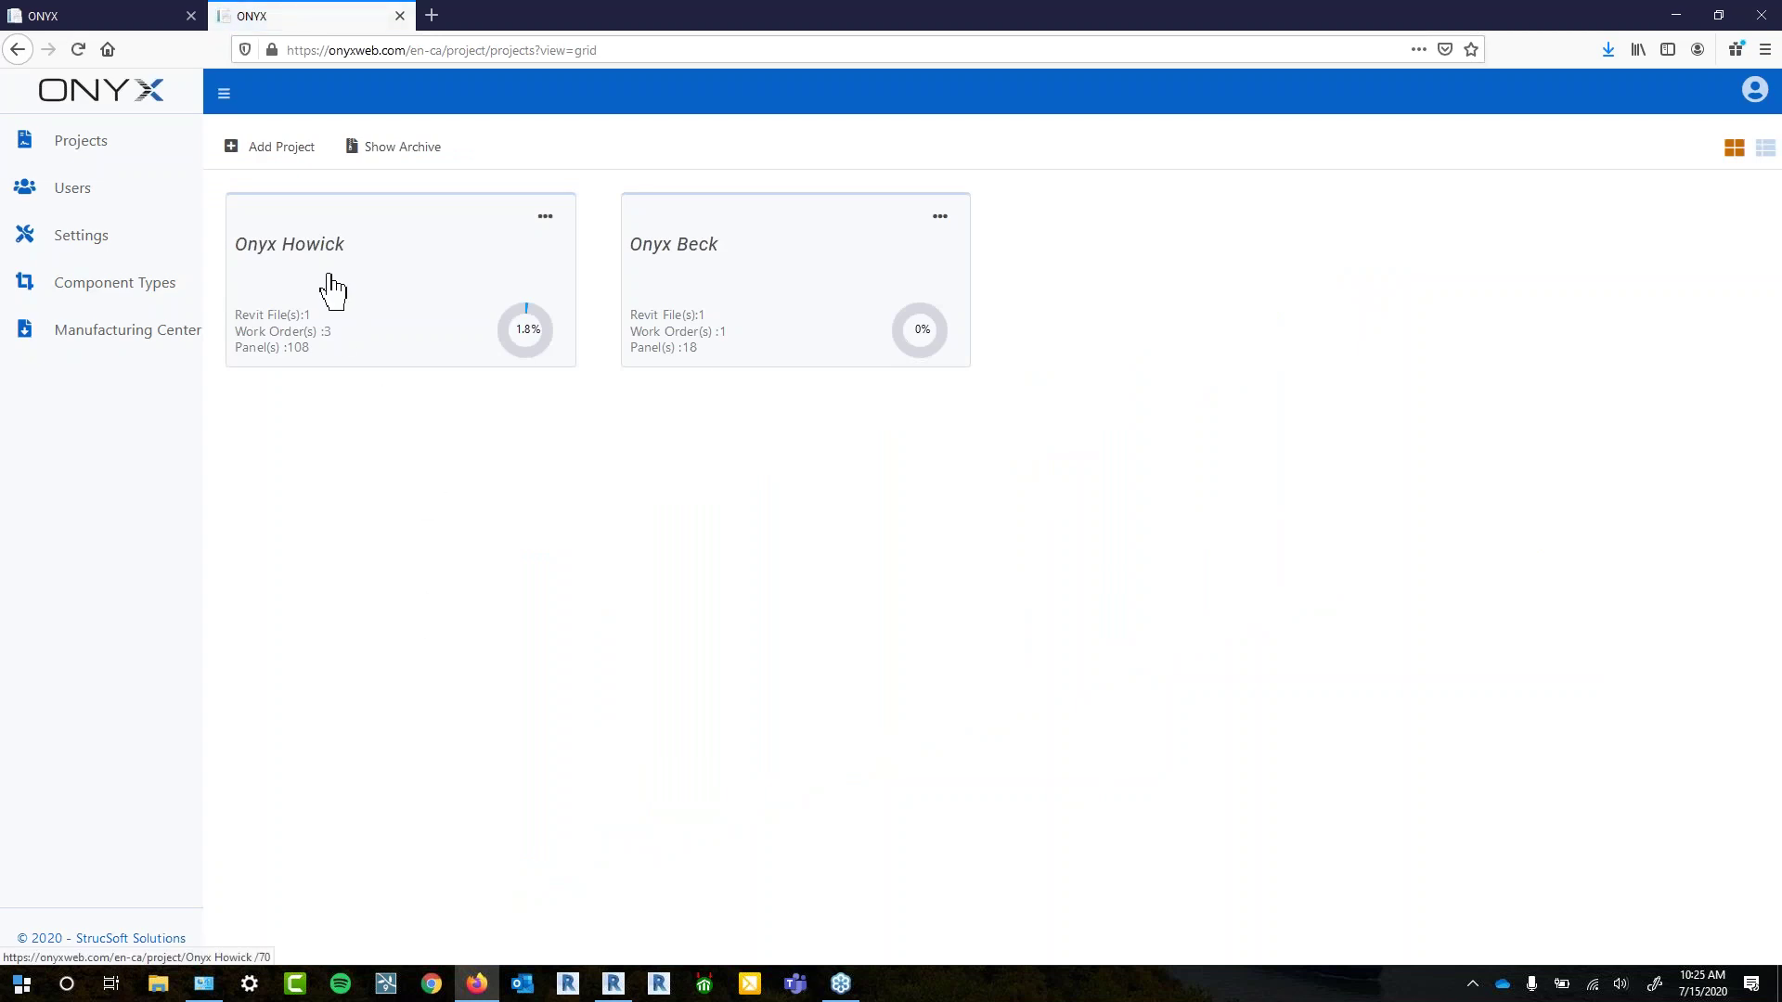
click(330, 286)
click(136, 312)
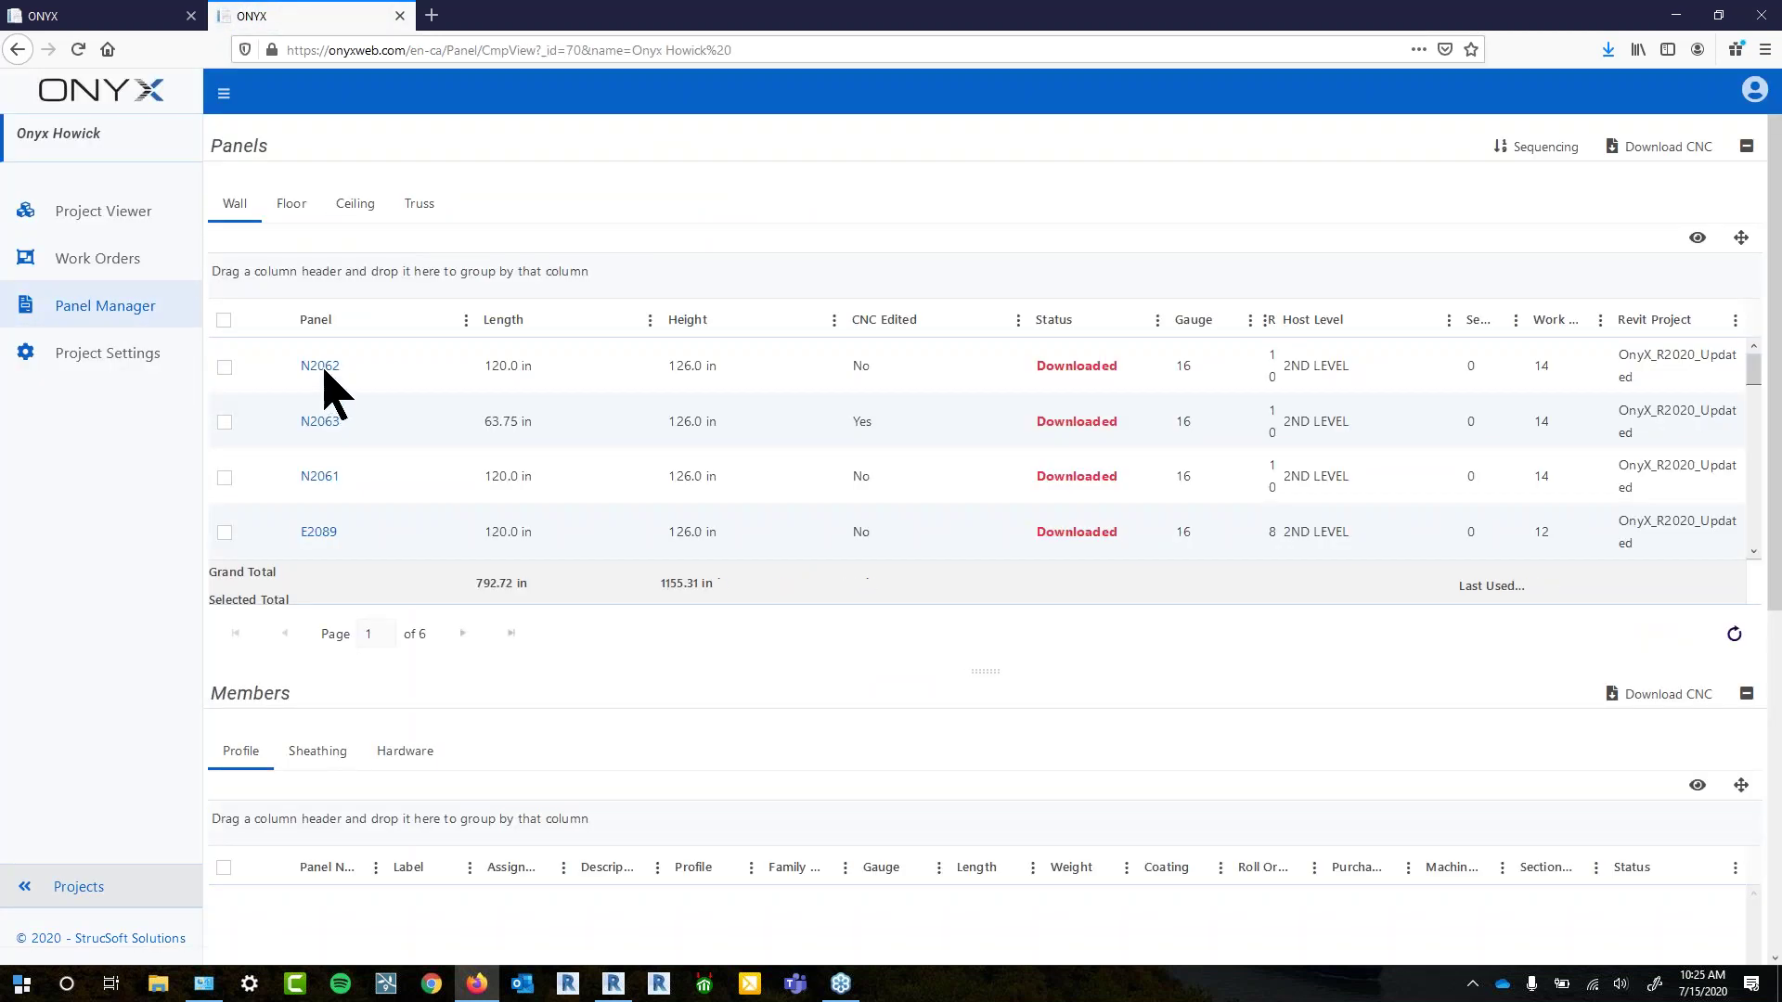
click(324, 369)
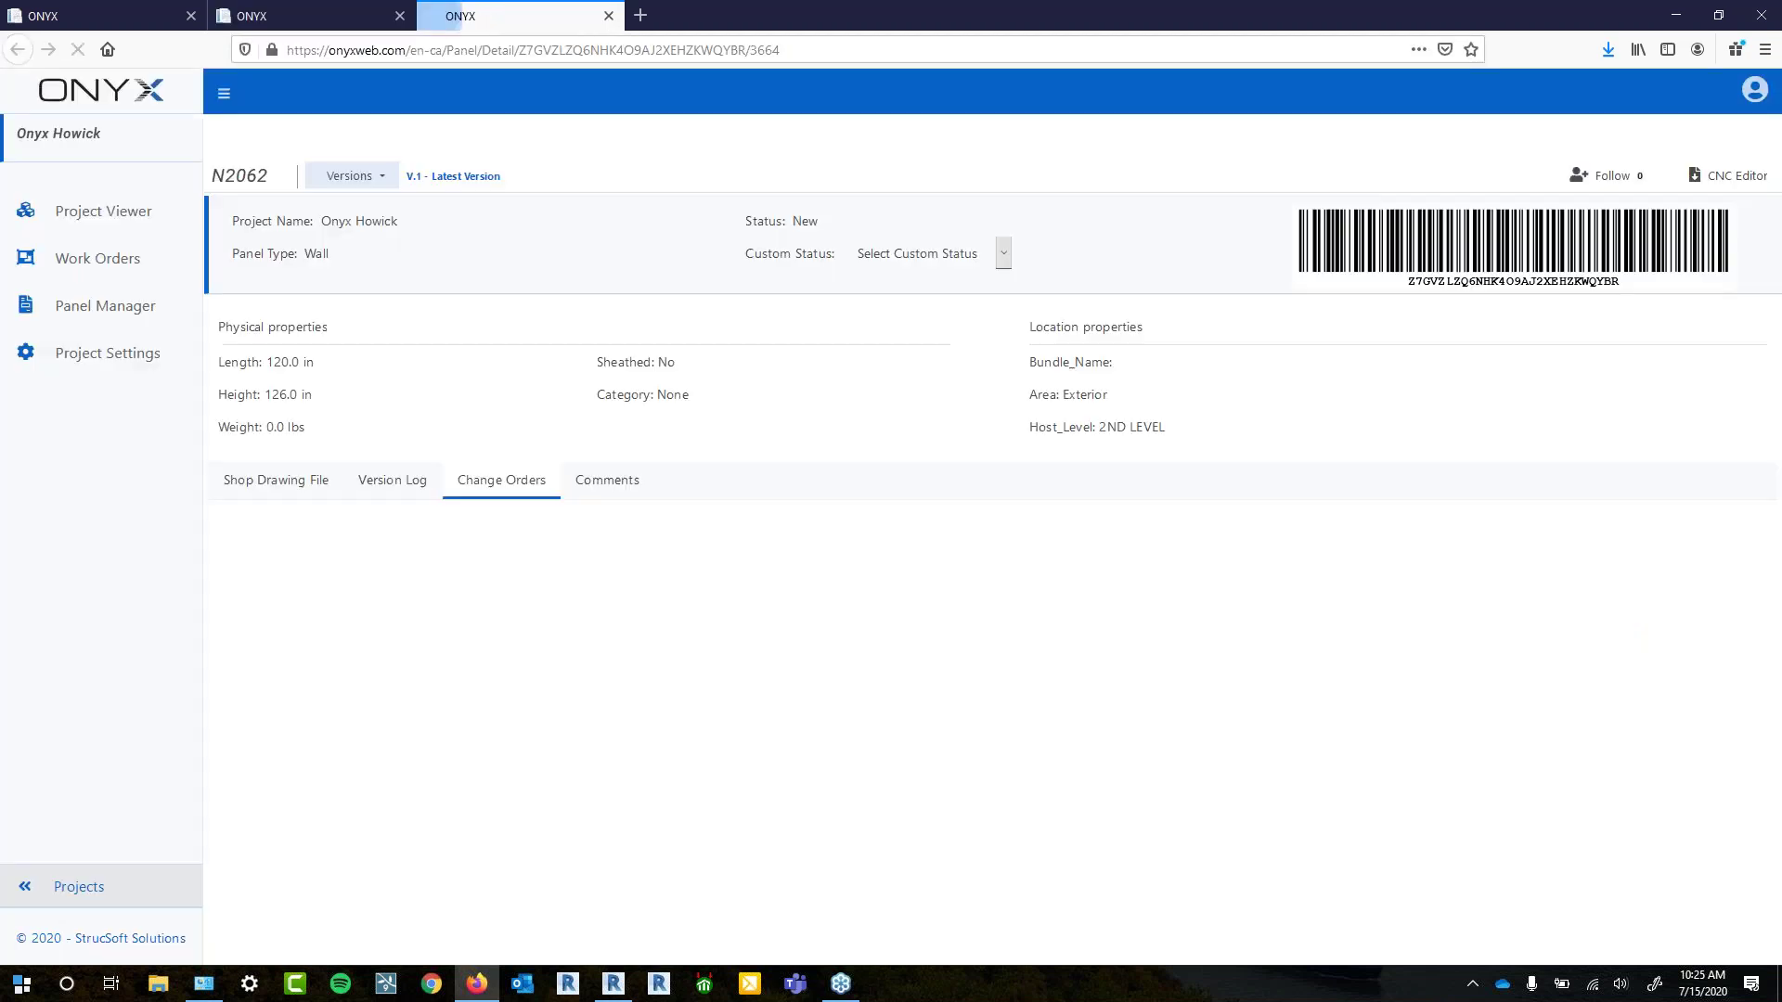
click(1701, 182)
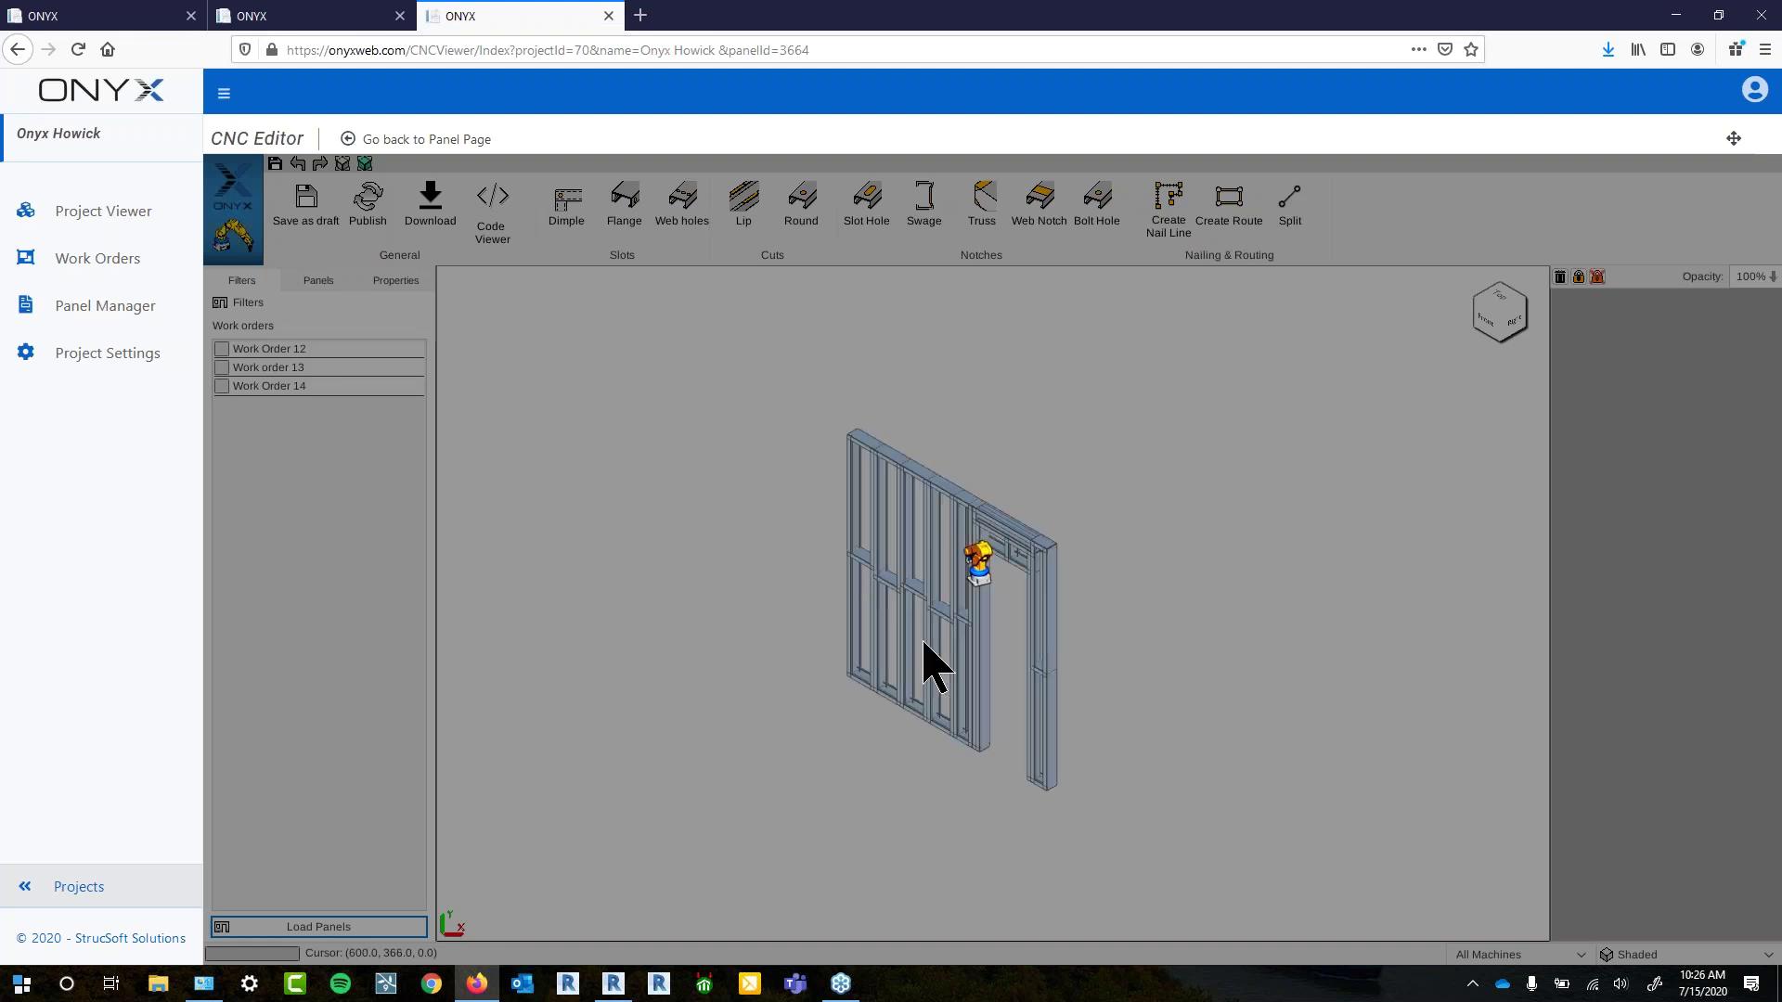
Examine the blocking between the studs of panel N2062, including the end connections and stud web holes, from several angles
scroll(938, 682, up, 3)
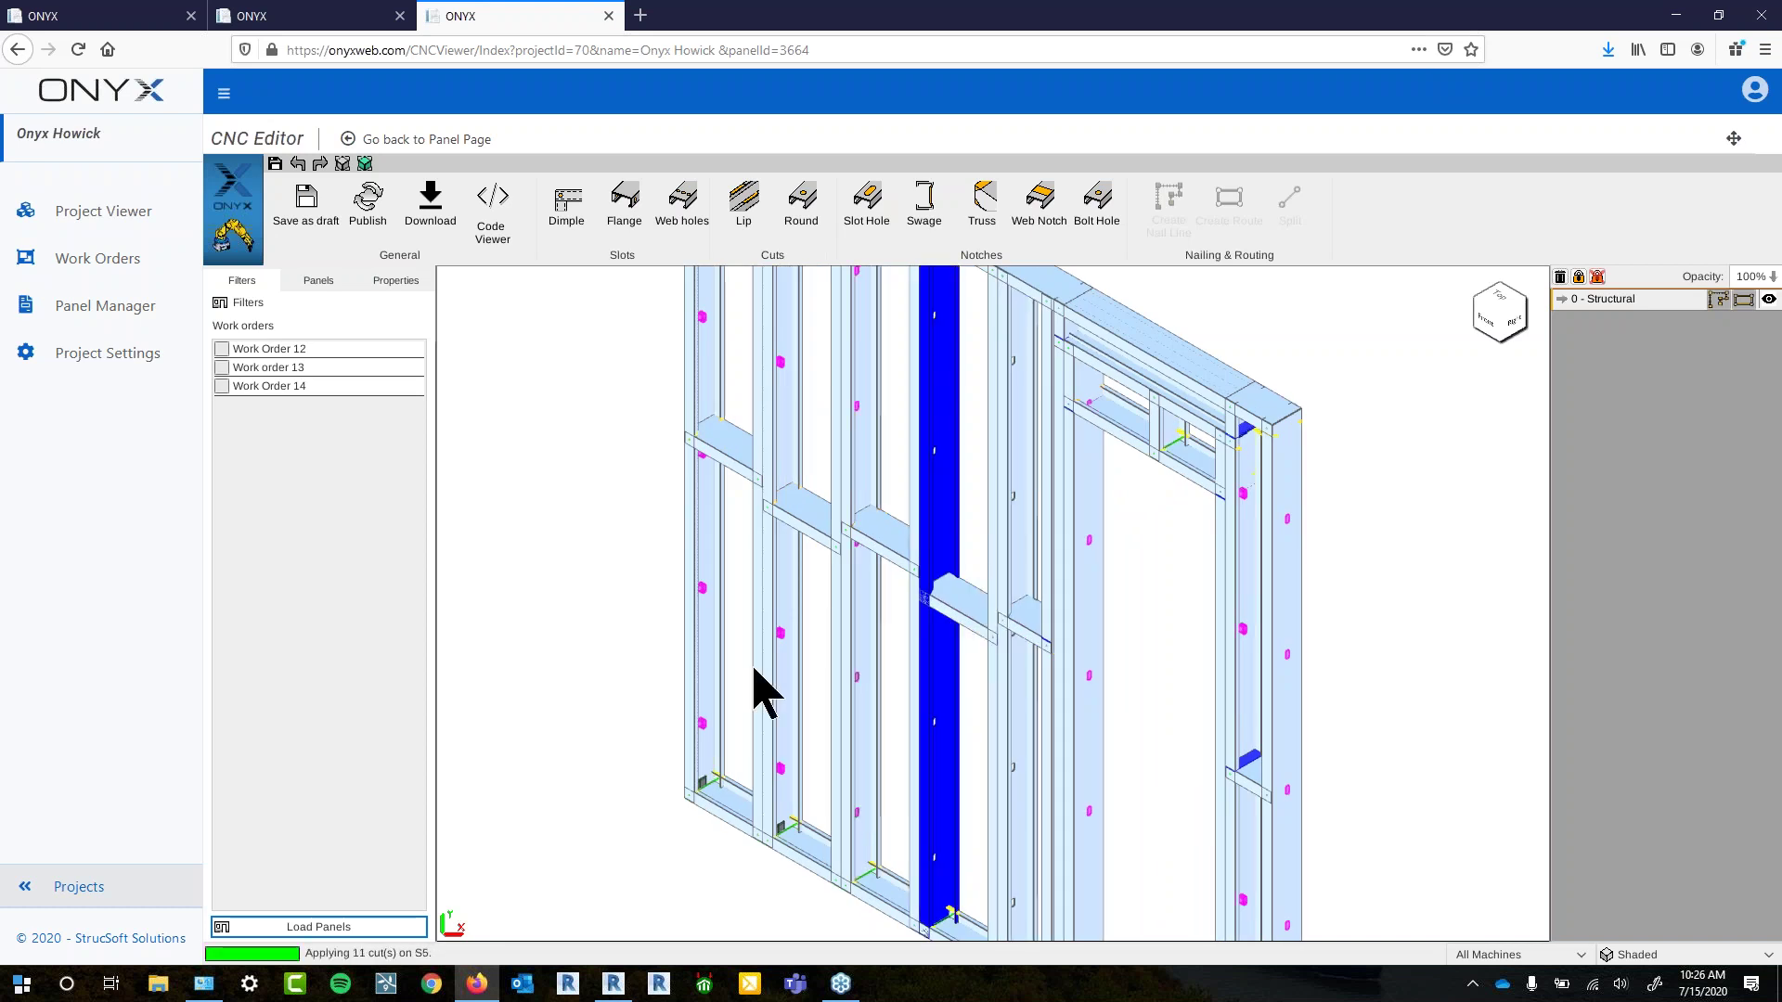
middle_drag(608, 671, 700, 708)
middle_drag(1205, 724, 1197, 692)
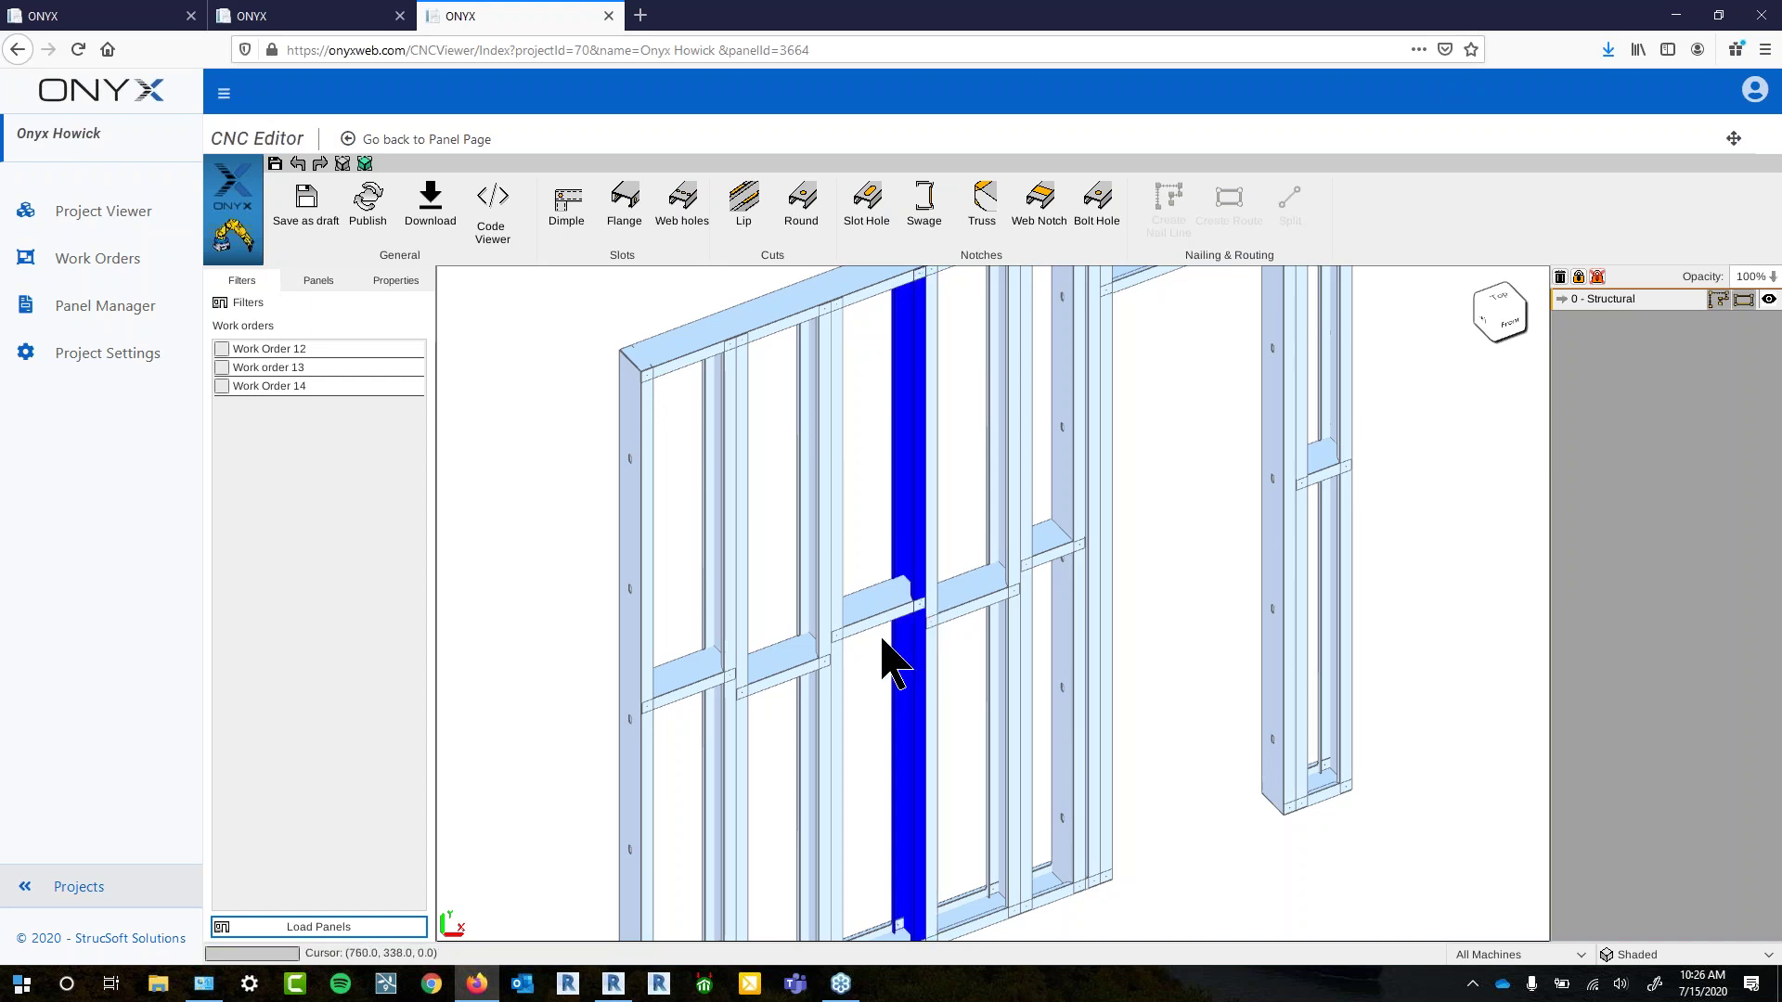
scroll(887, 661, up, 4)
scroll(923, 740, up, 3)
middle_drag(935, 762, 1194, 699)
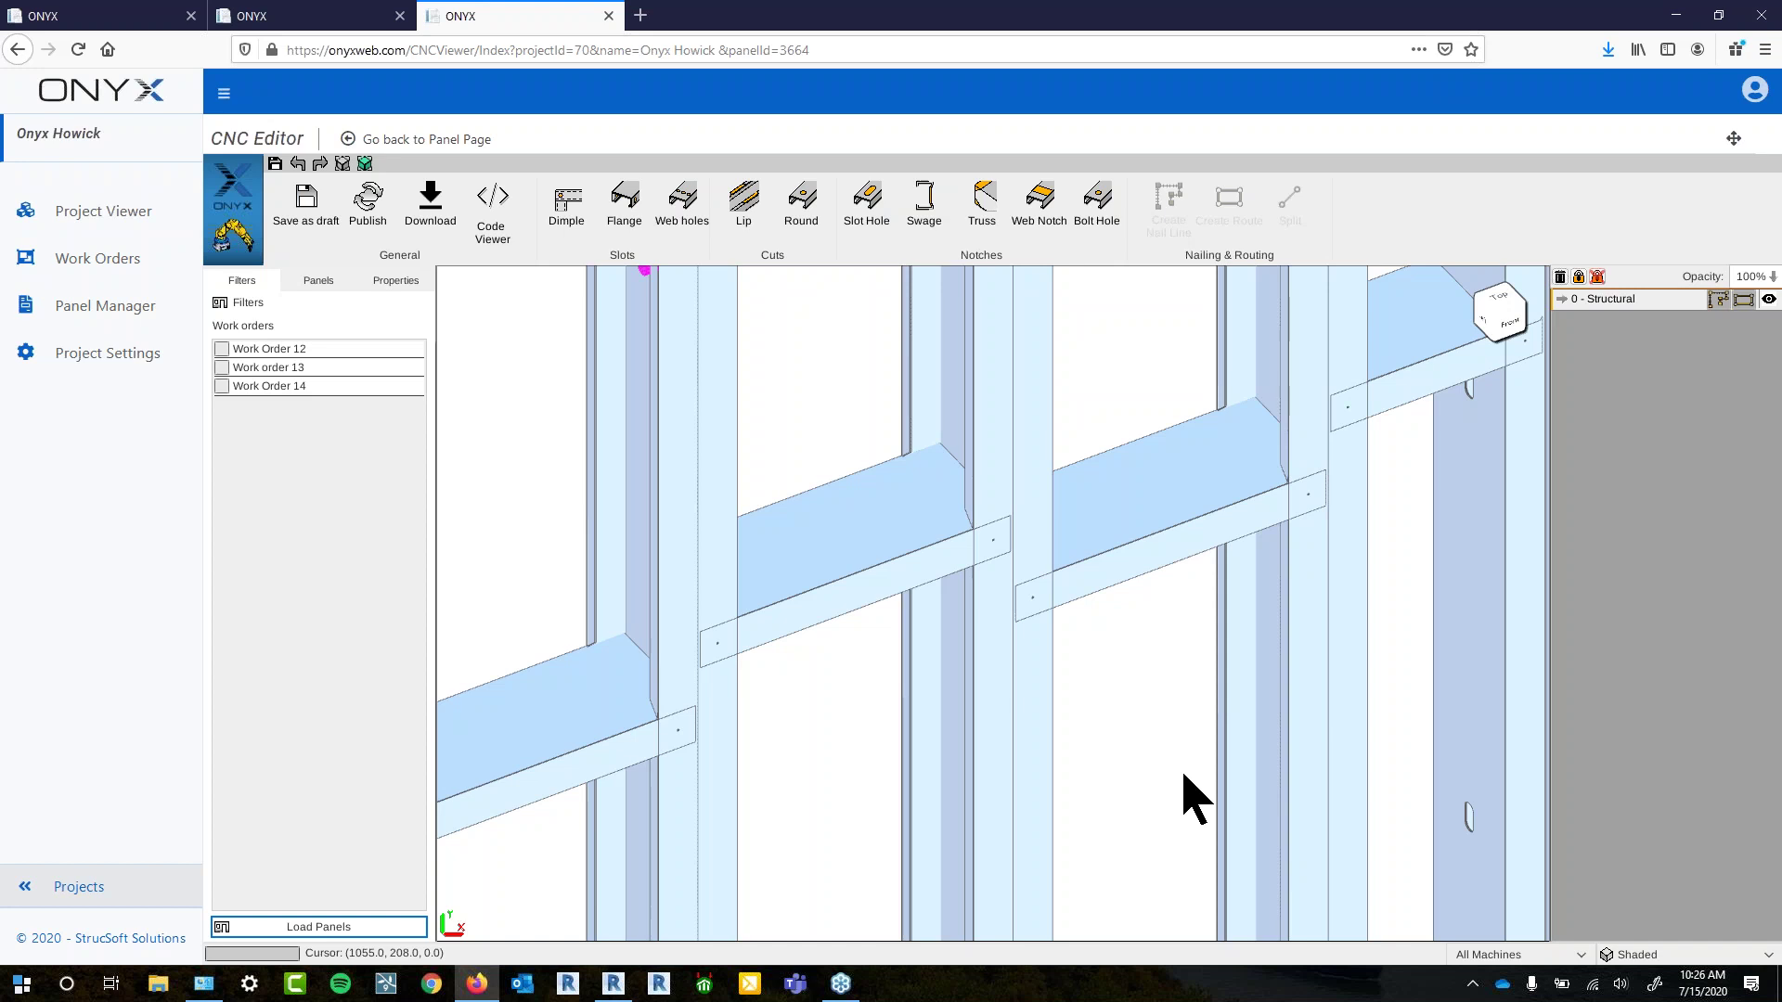
scroll(1216, 738, down, 1)
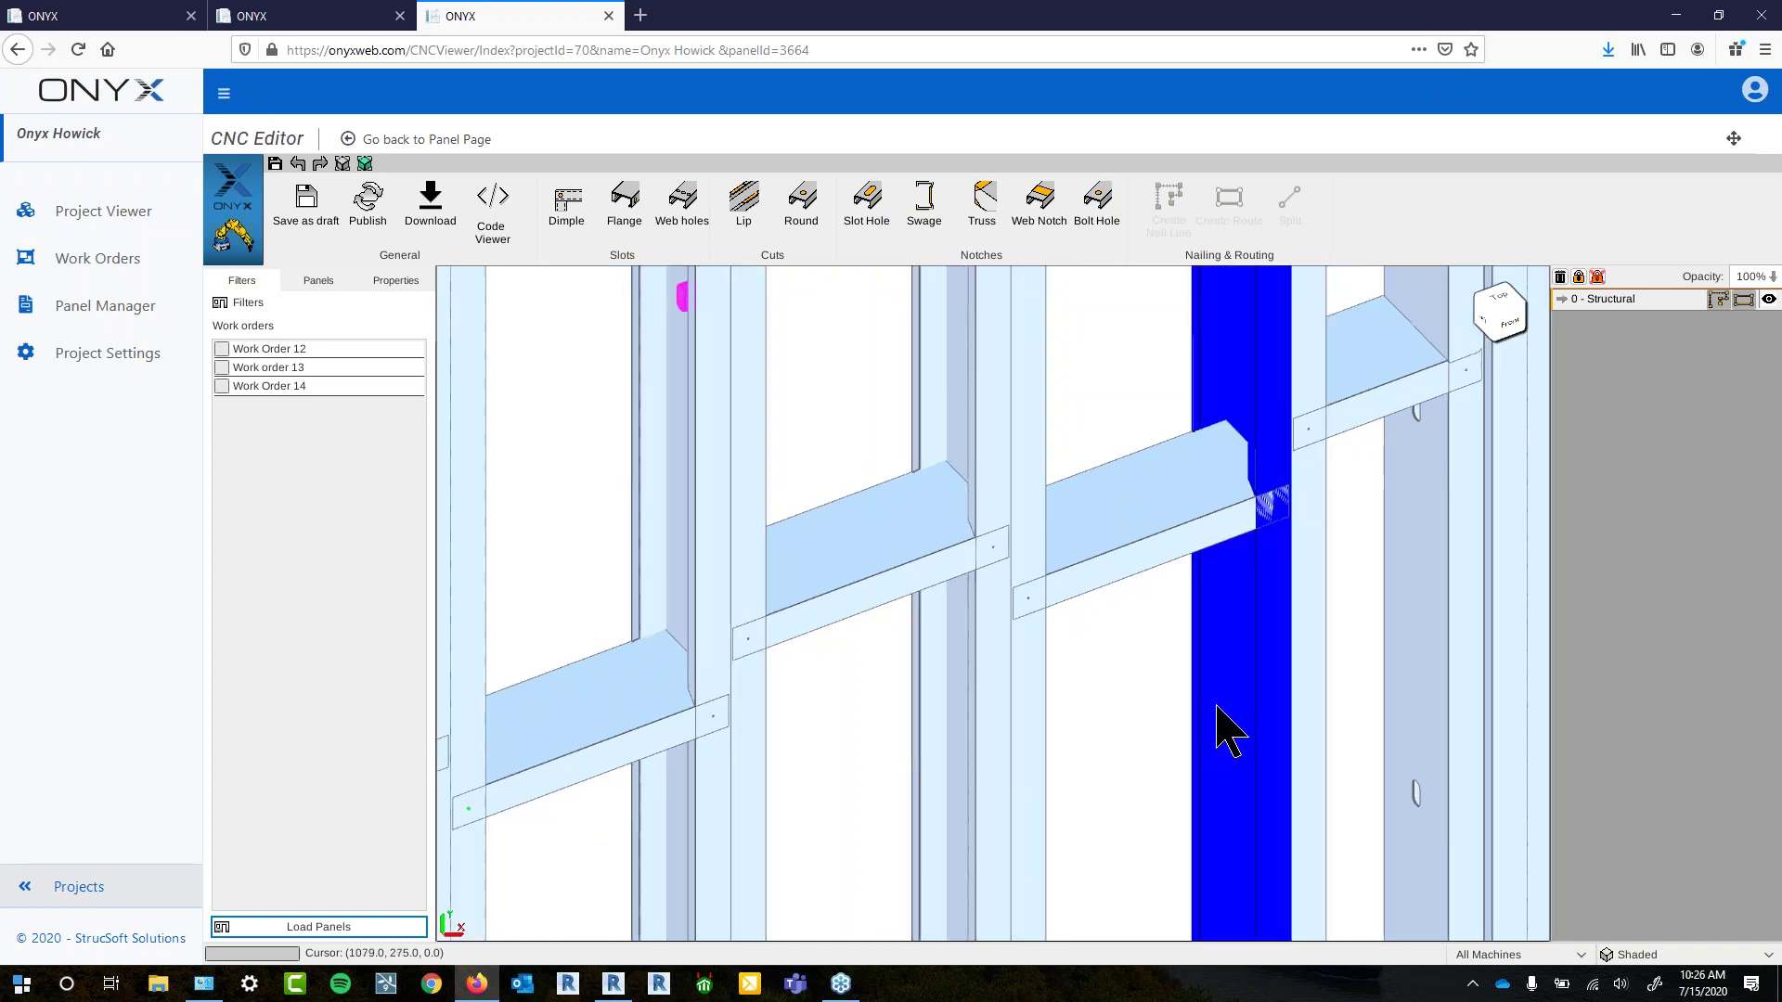
scroll(1359, 735, down, 1)
middle_drag(1362, 720, 1161, 808)
scroll(1408, 717, down, 2)
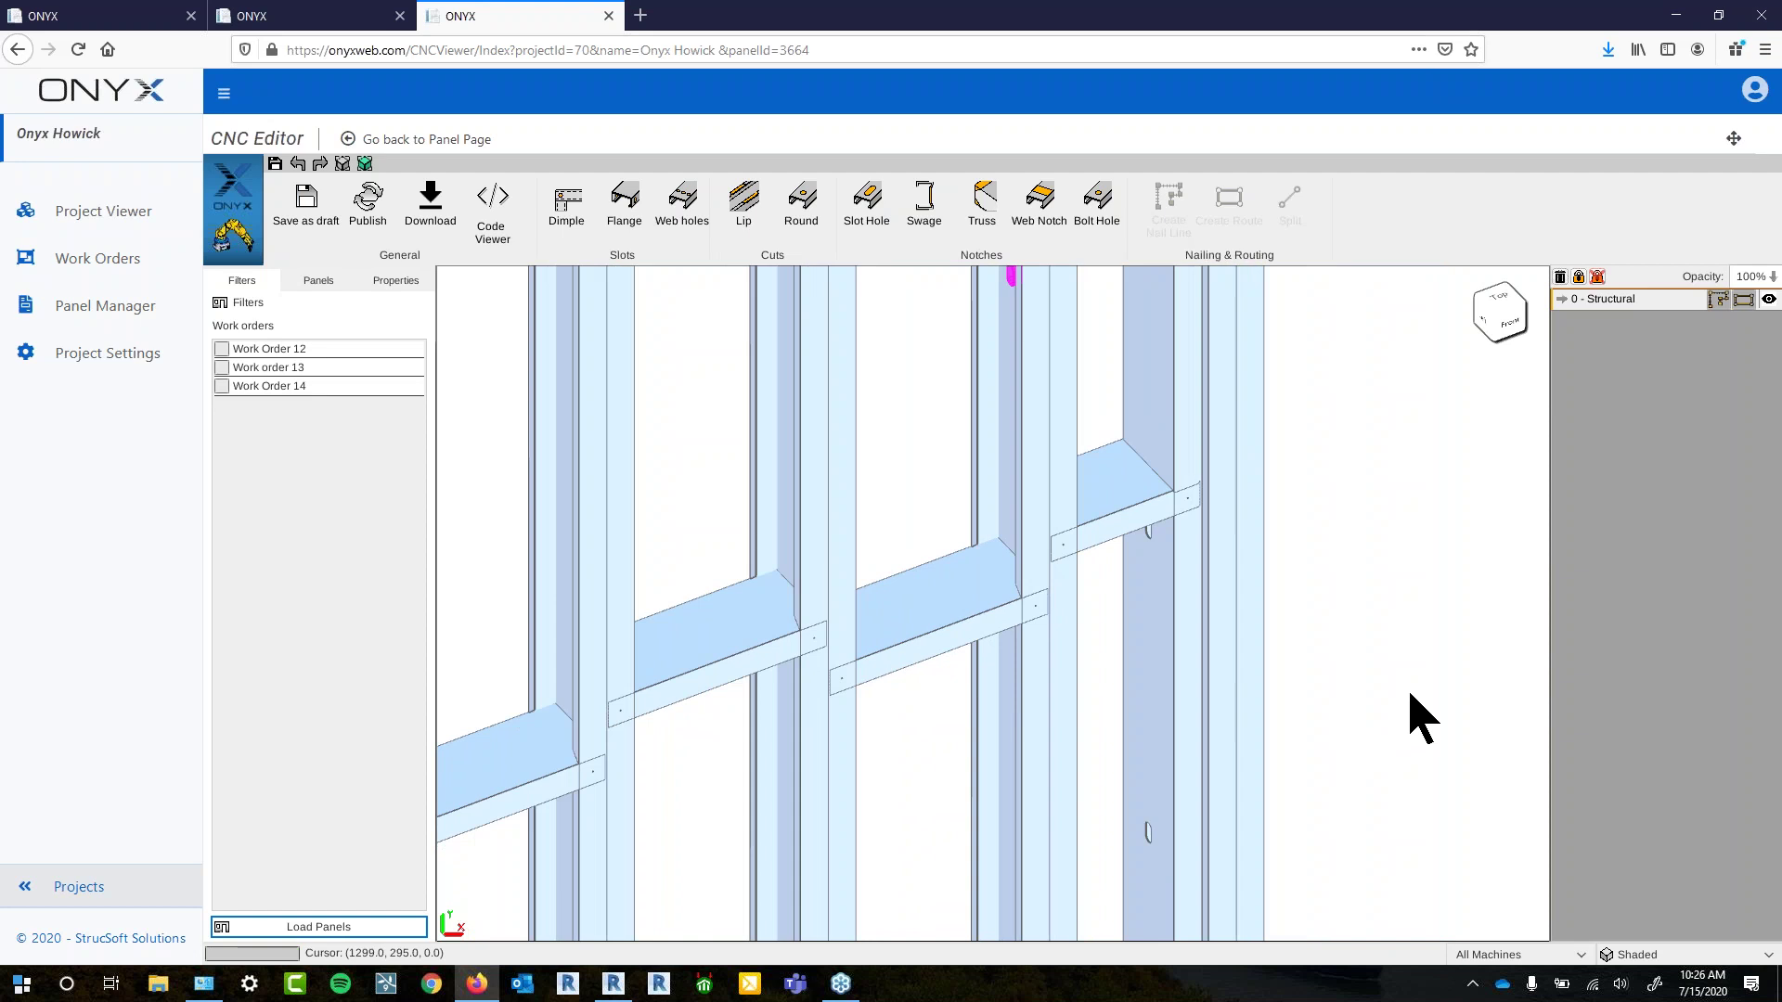
middle_drag(1367, 720, 1378, 693)
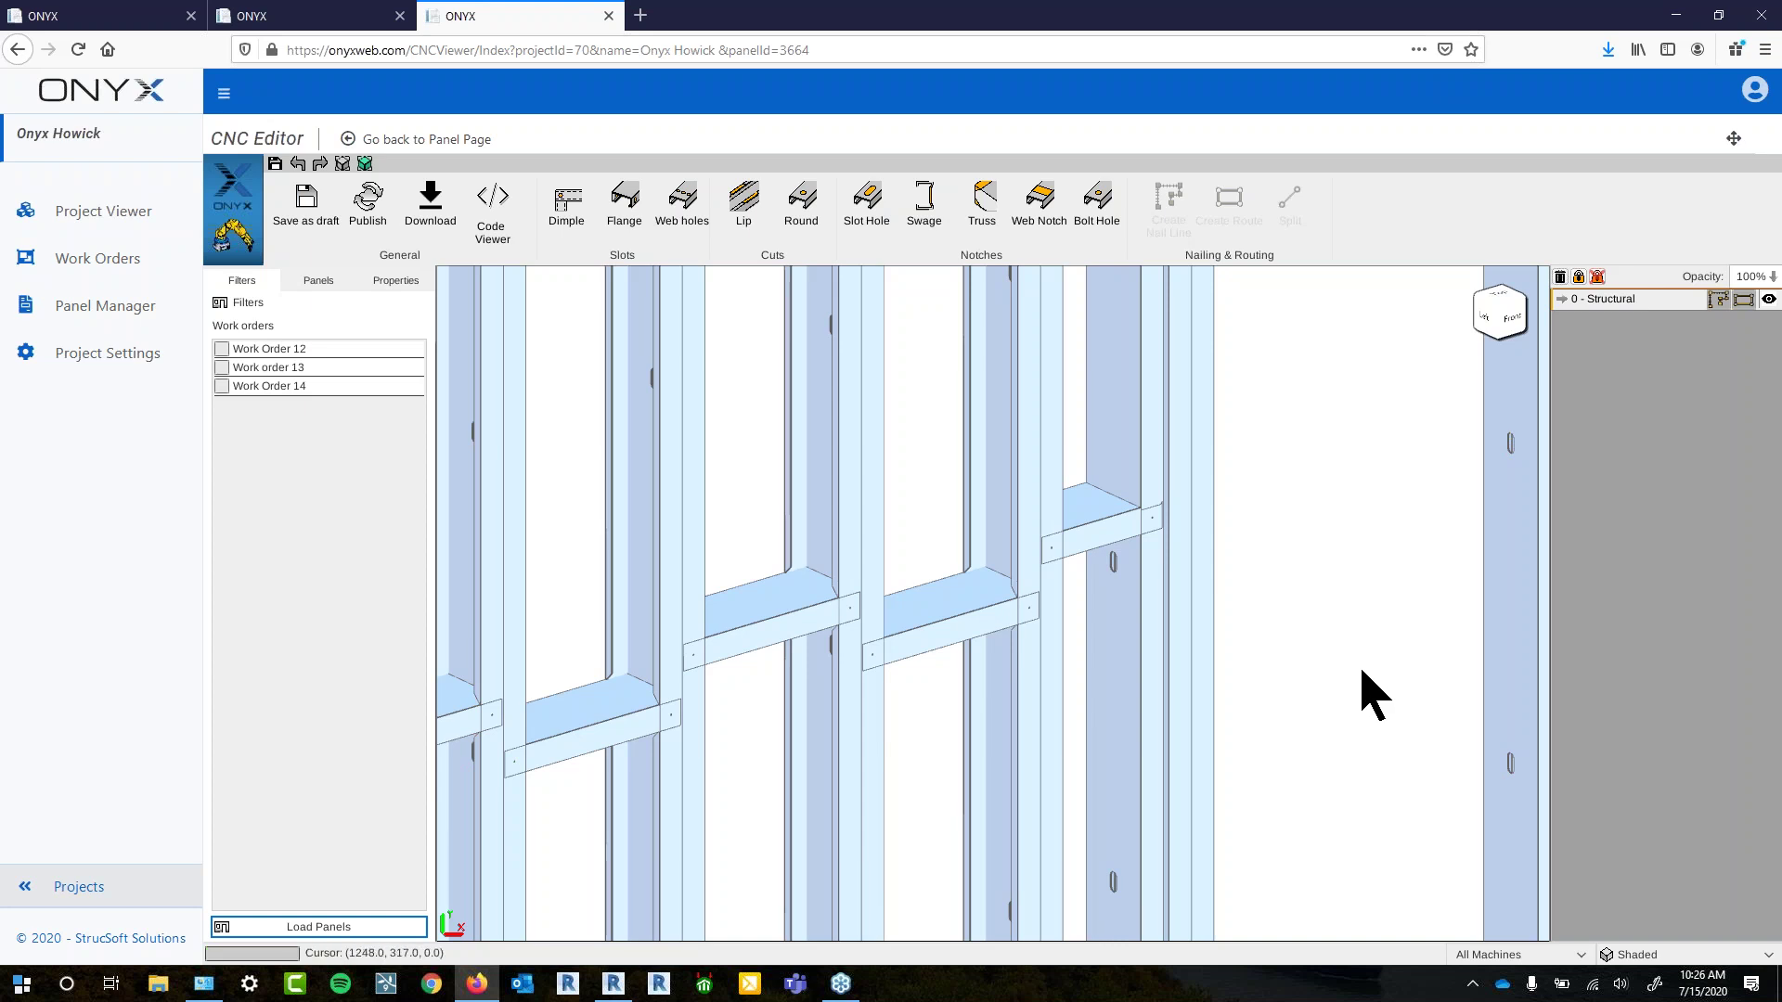
scroll(1357, 665, down, 1)
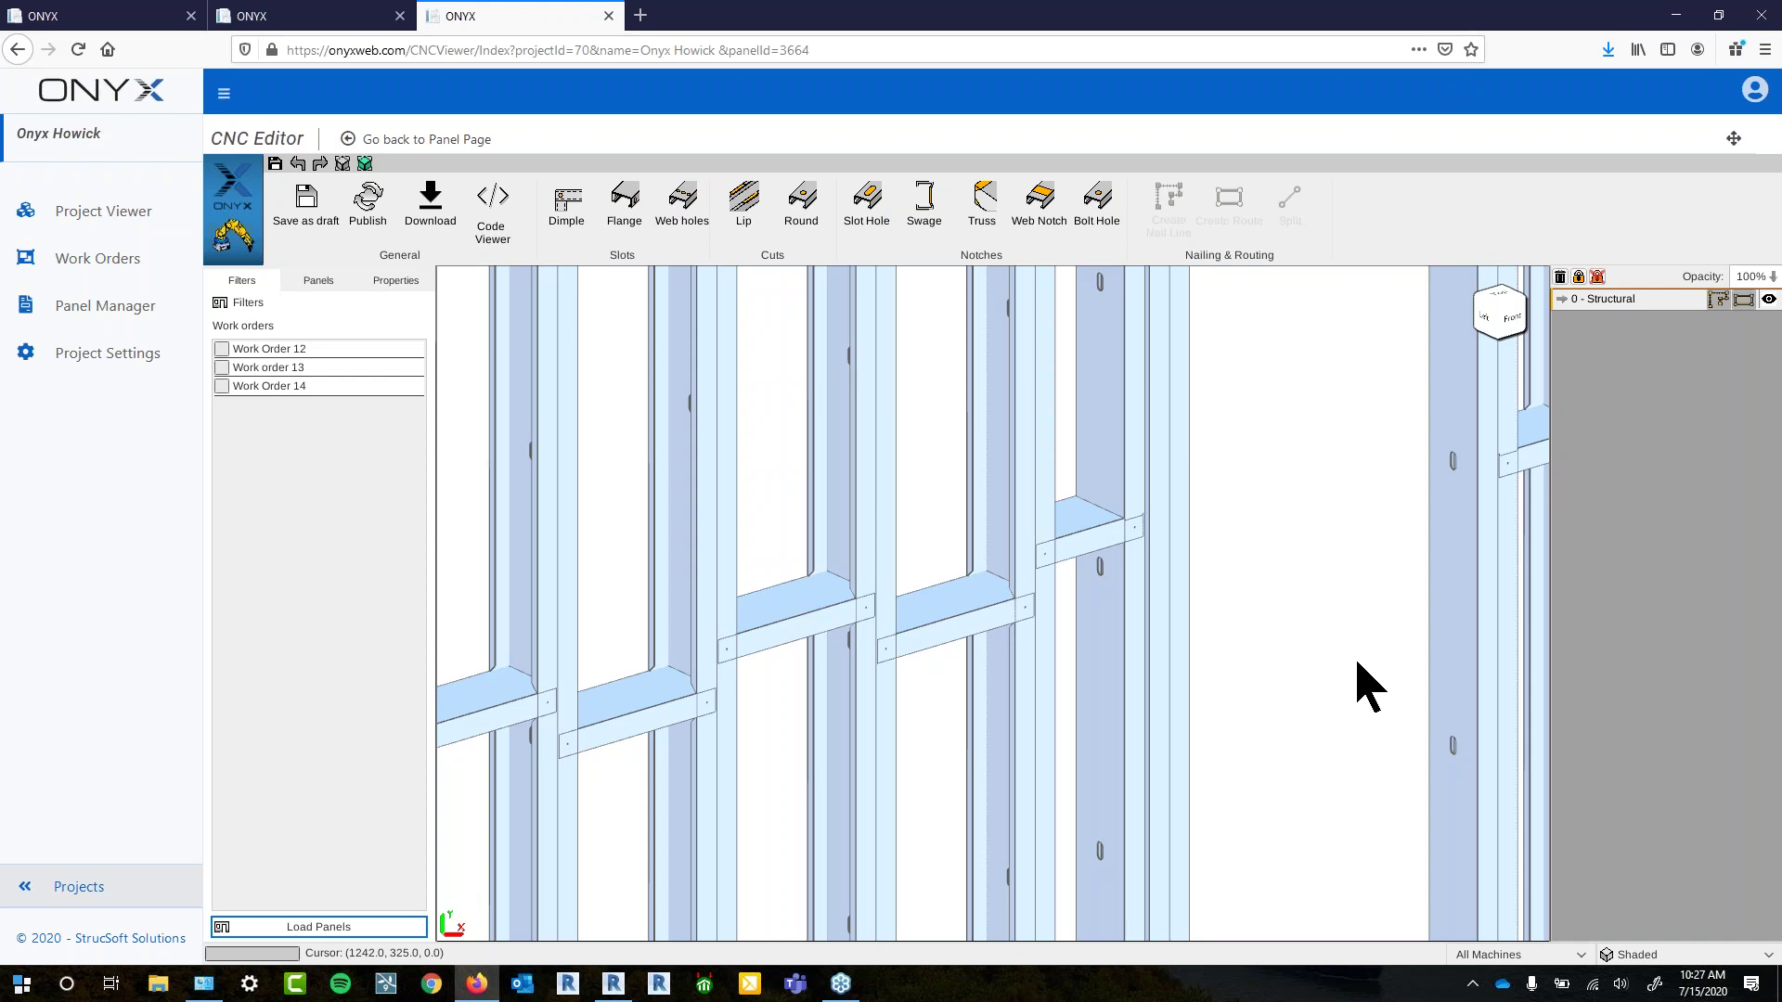
Examine the wall framing around the door opening, check the jack stud's properties, and clear the selection
scroll(1249, 444, down, 3)
middle_drag(1233, 418, 1236, 559)
middle_drag(1200, 721, 1206, 522)
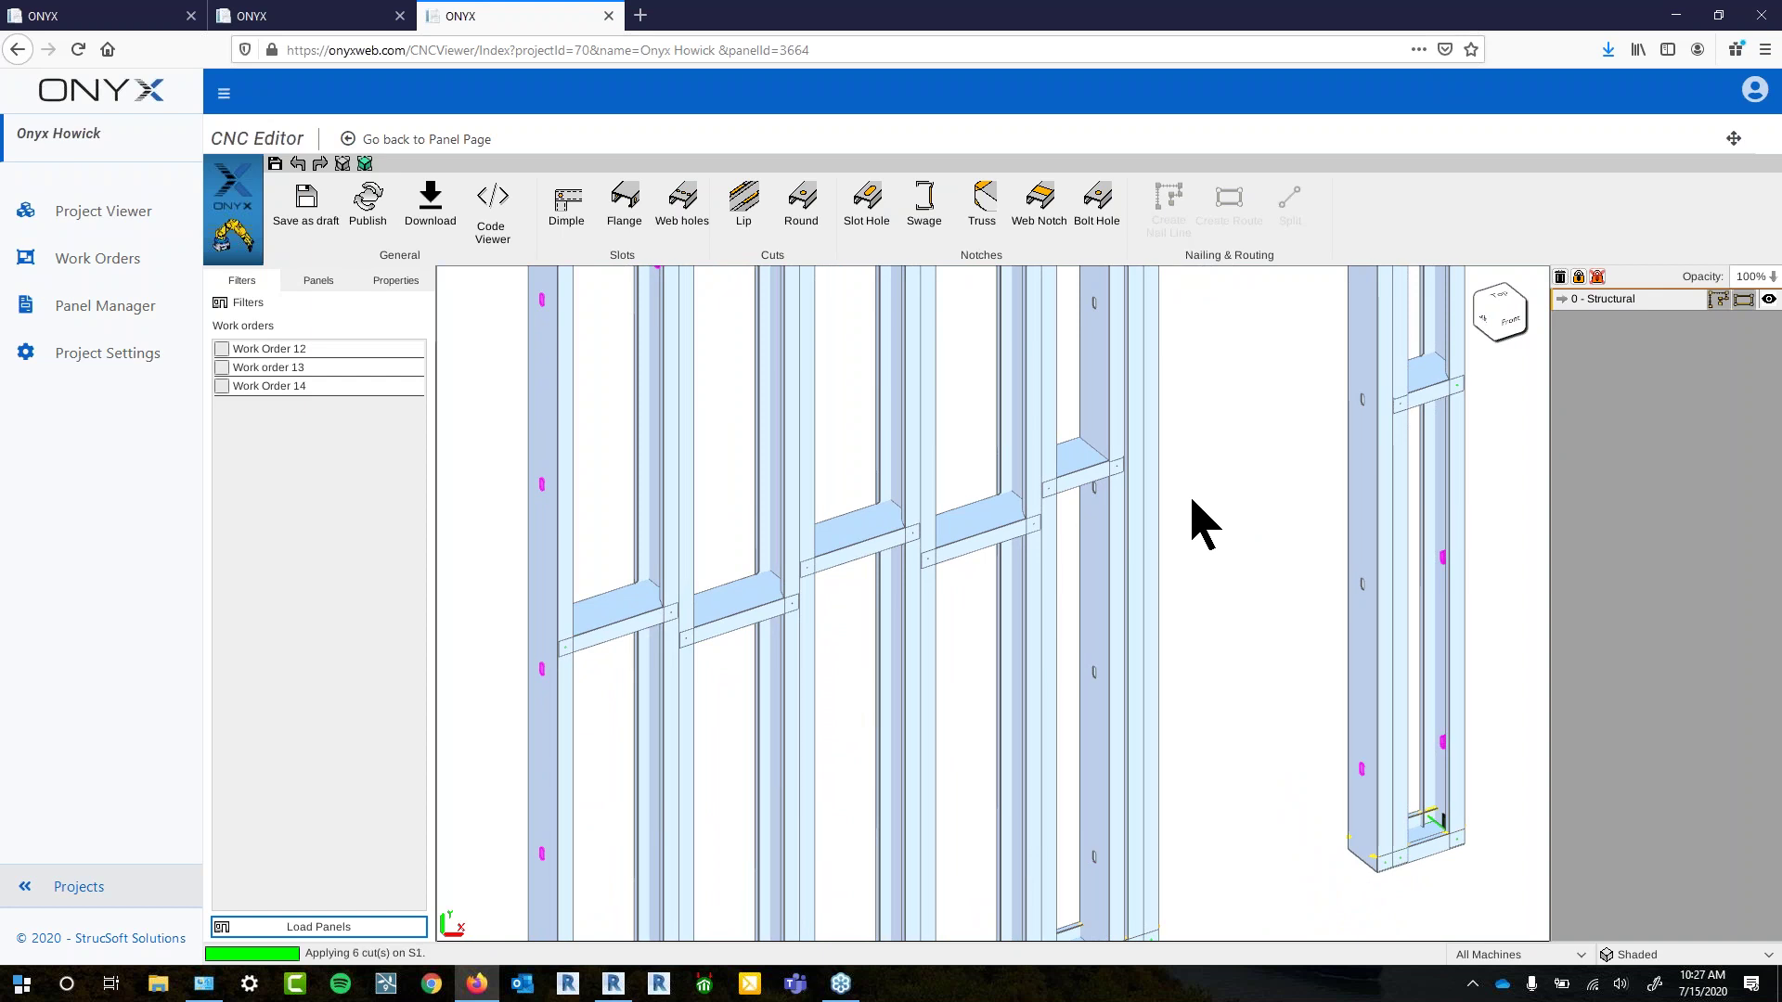
scroll(927, 569, down, 1)
click(1091, 508)
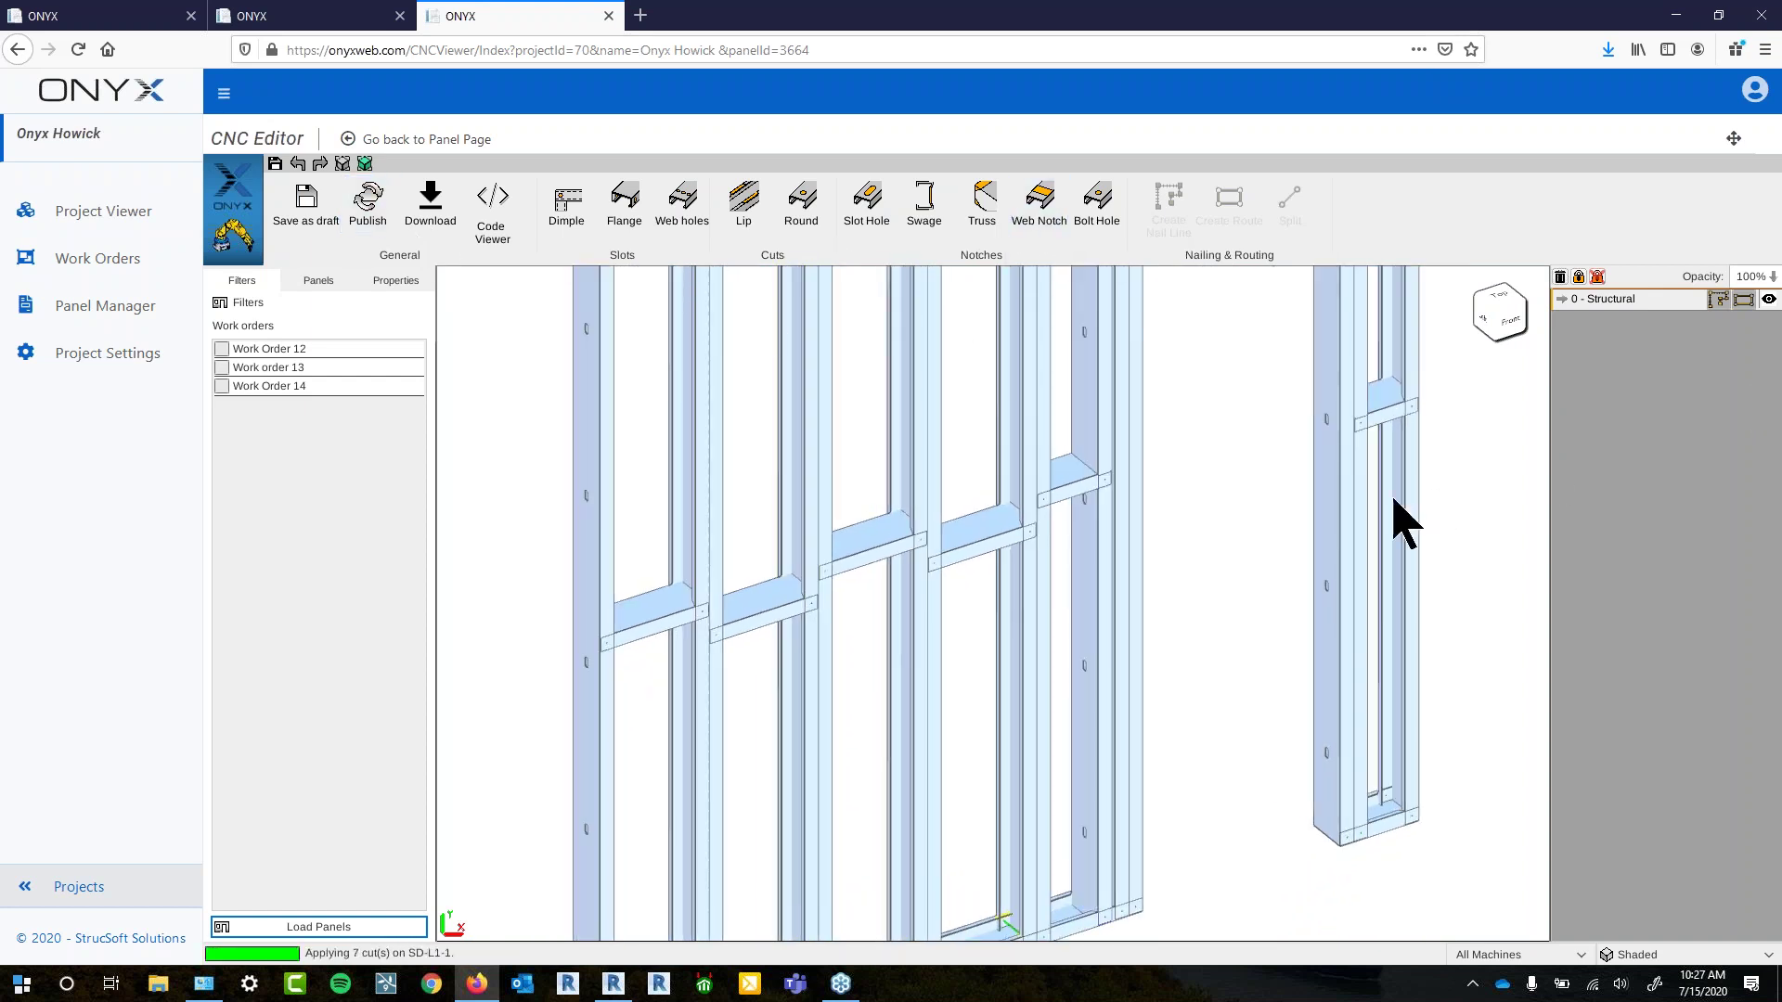
click(1343, 492)
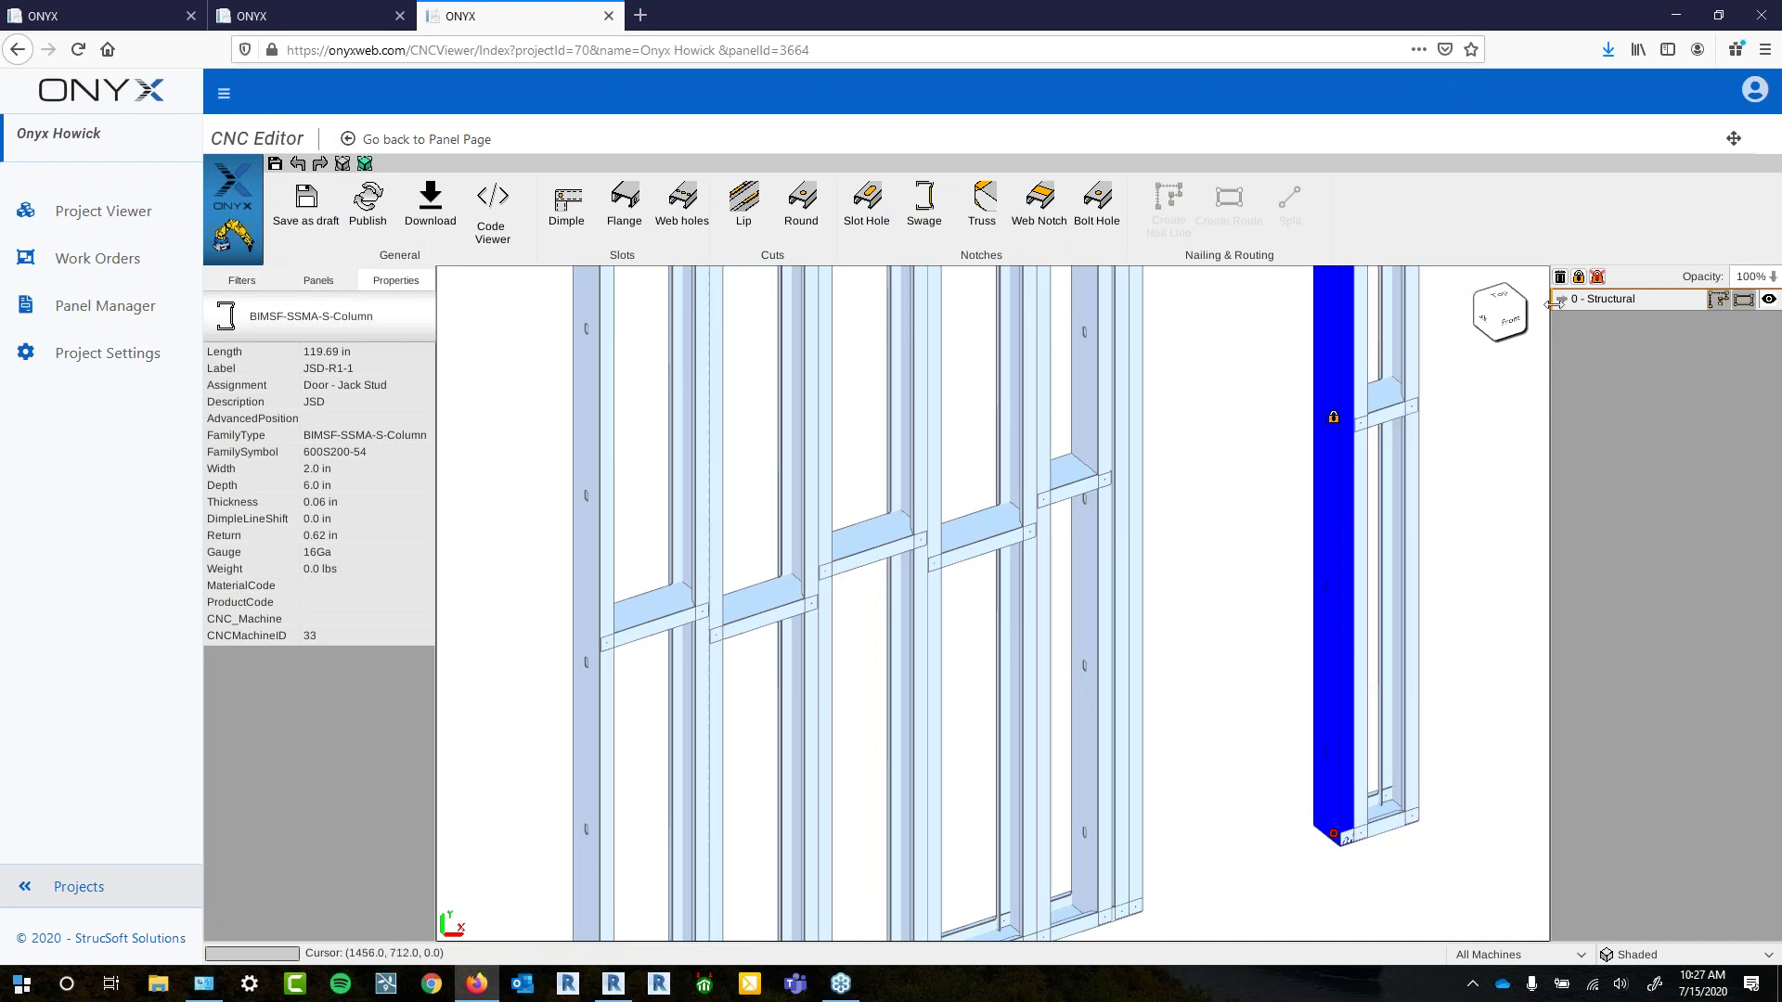
click(1583, 301)
click(1216, 505)
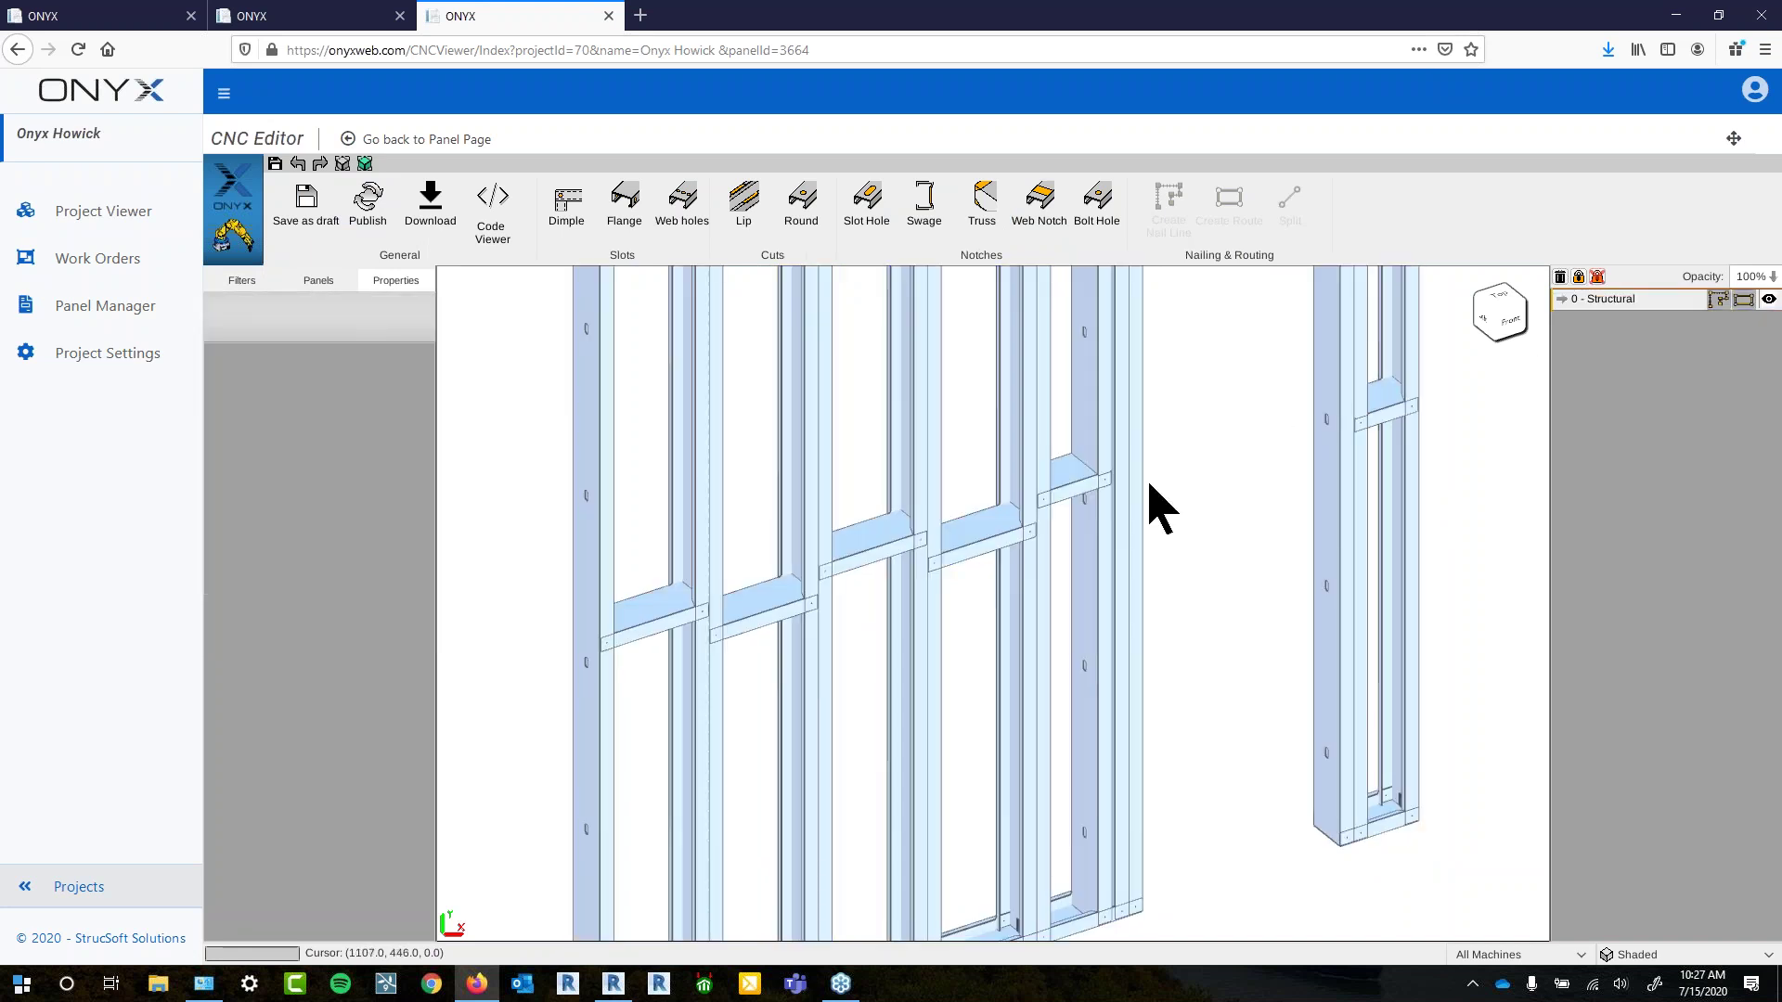
click(1072, 417)
click(1048, 215)
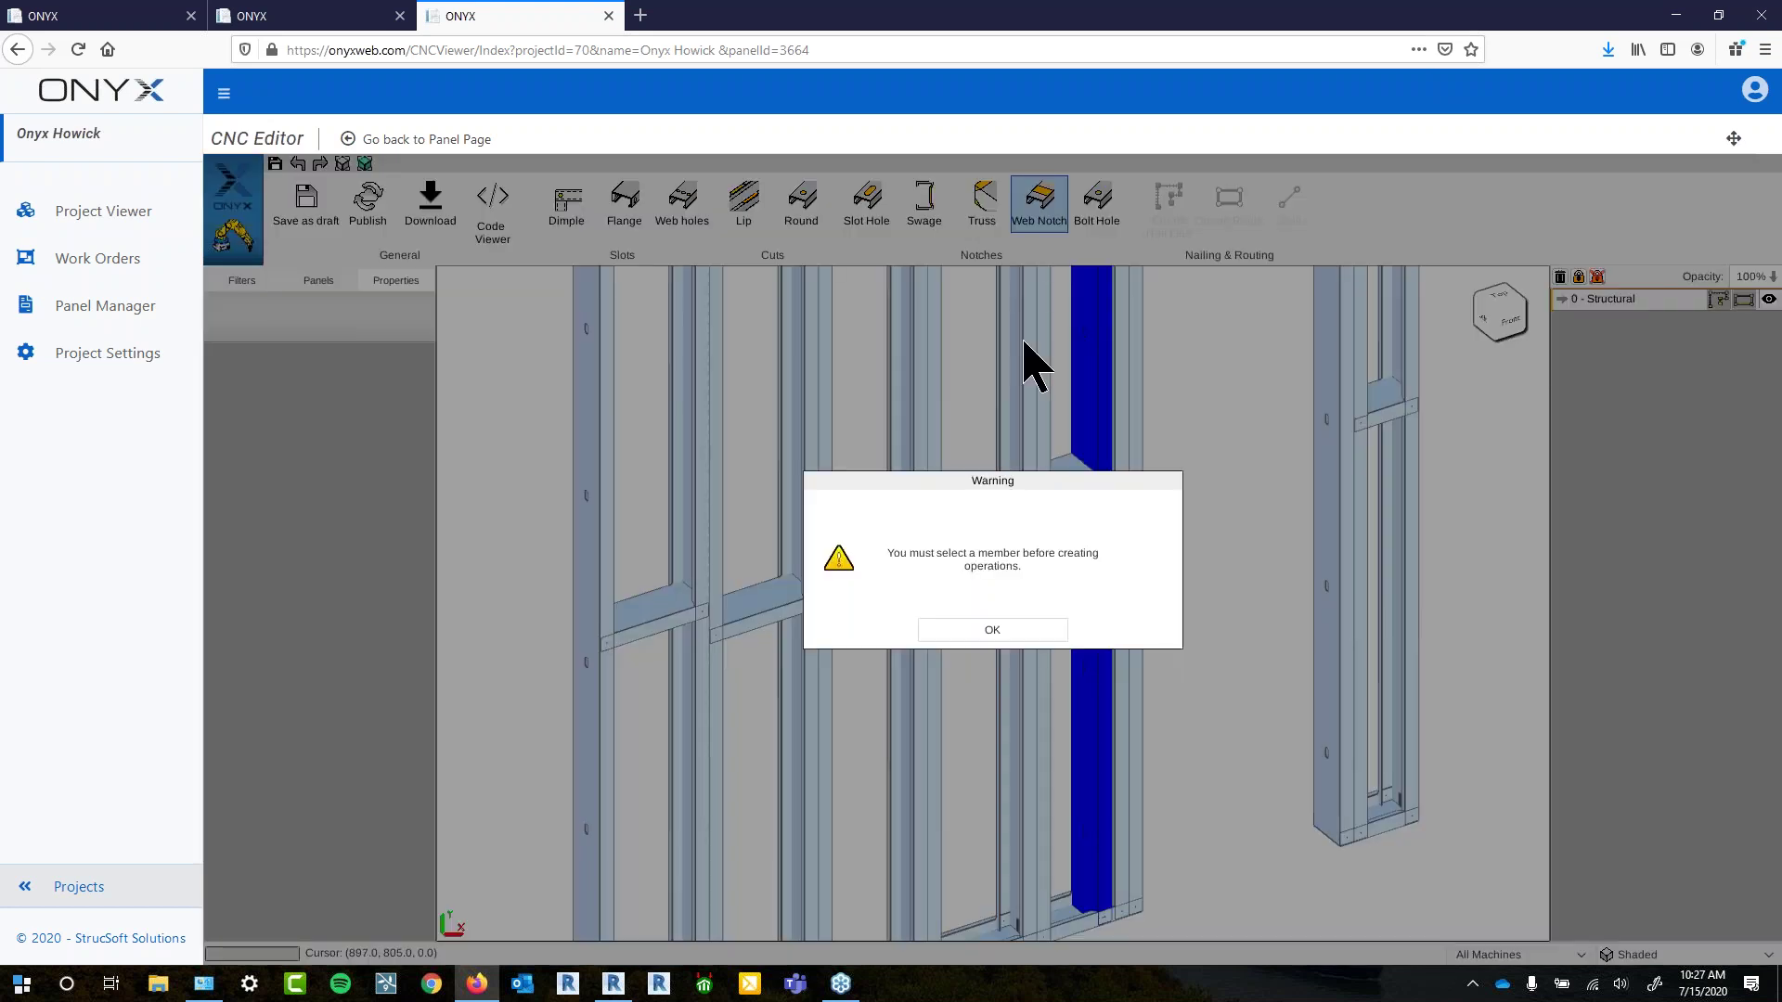
click(973, 631)
Add a web notch to the blocking between the two studs and position it 10 in from the blocking's first end
click(980, 538)
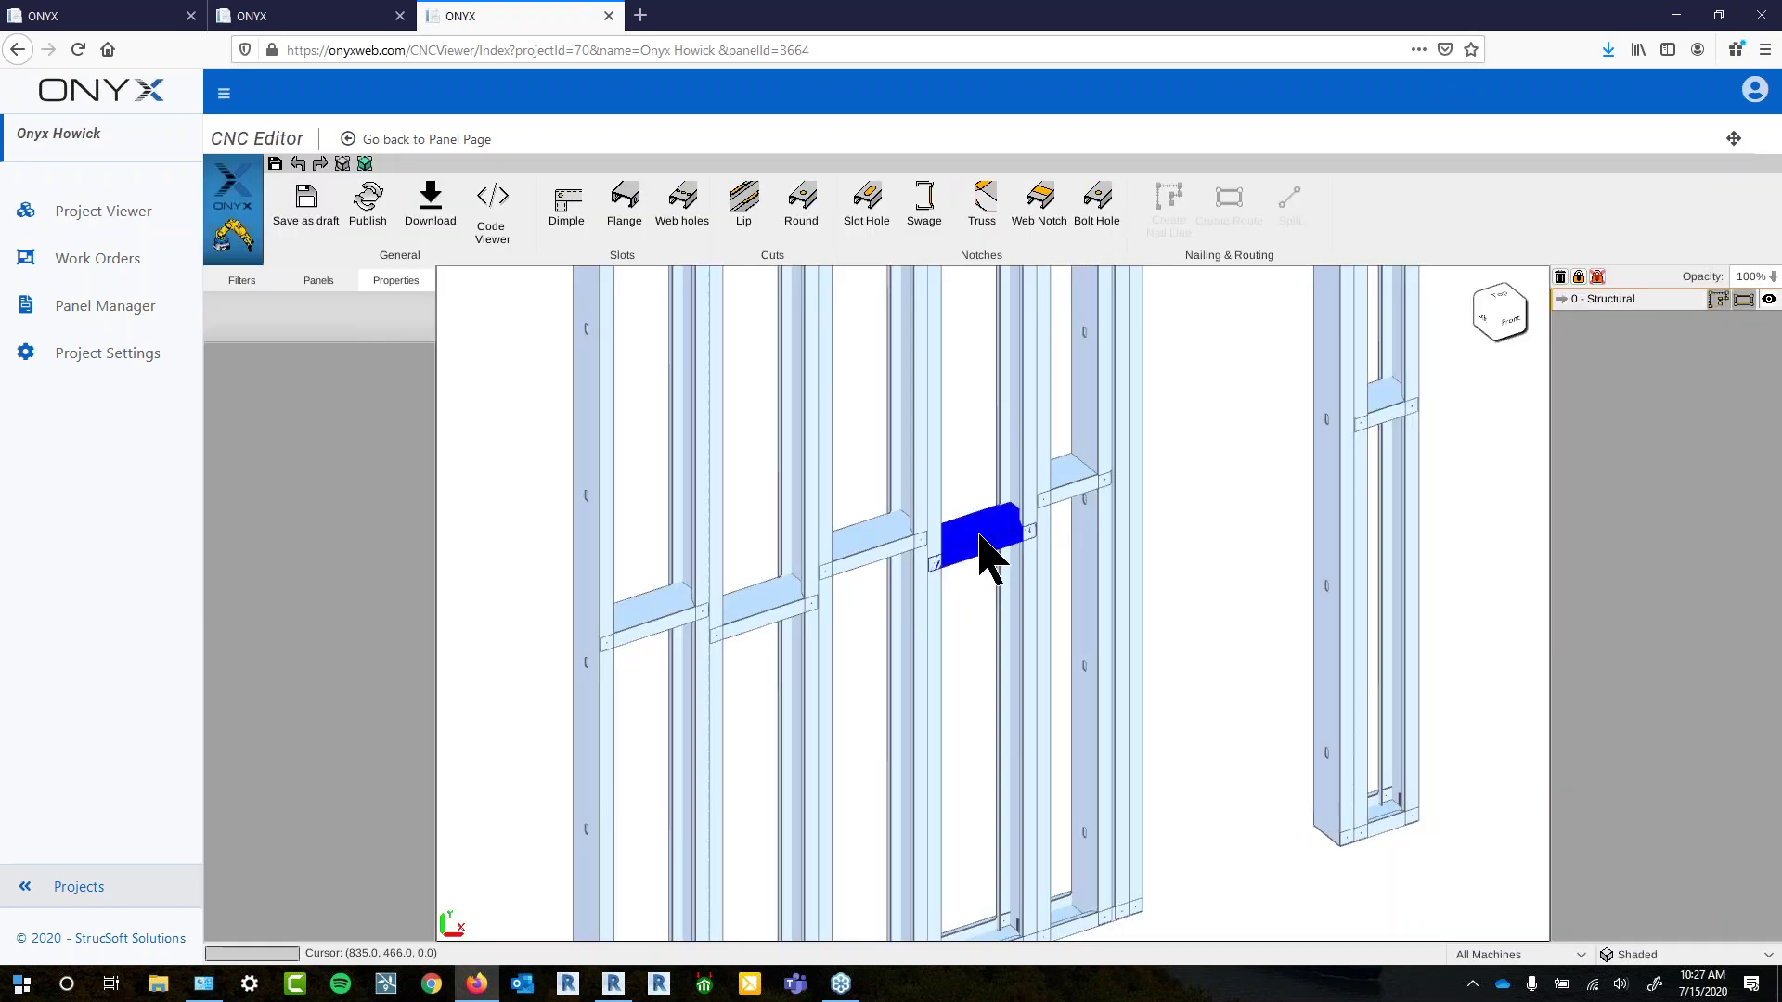
click(1041, 209)
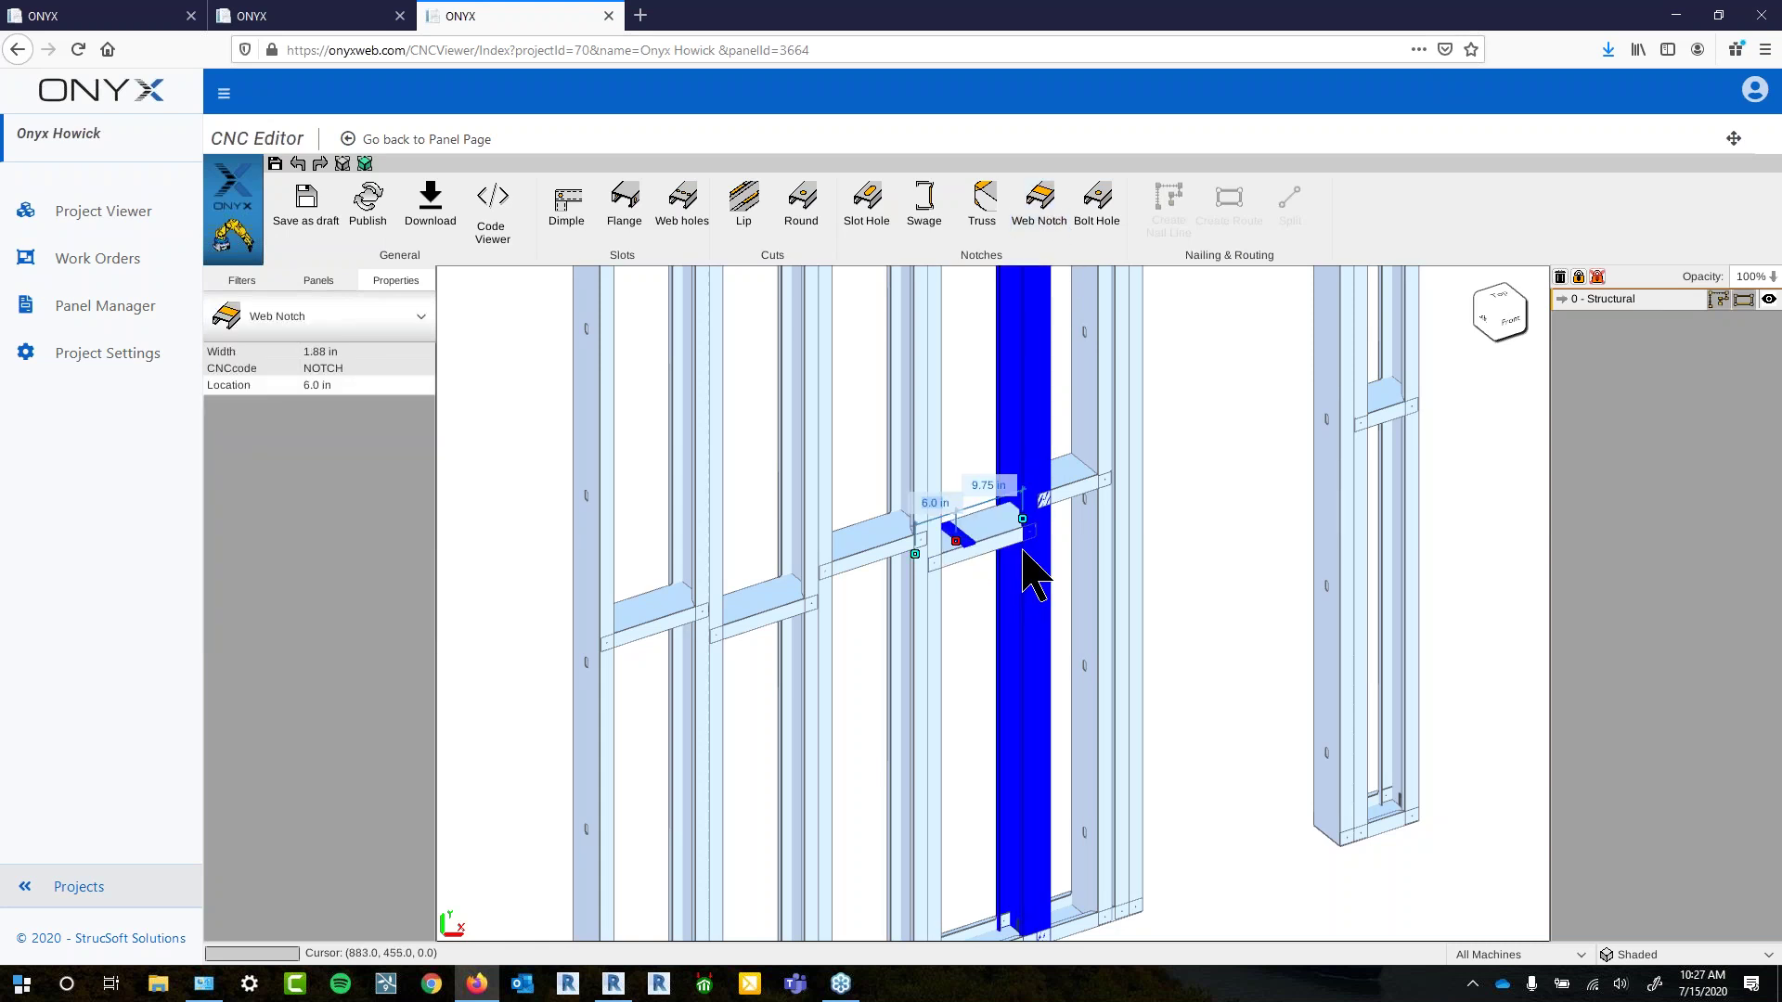
scroll(986, 588, up, 2)
scroll(989, 585, up, 1)
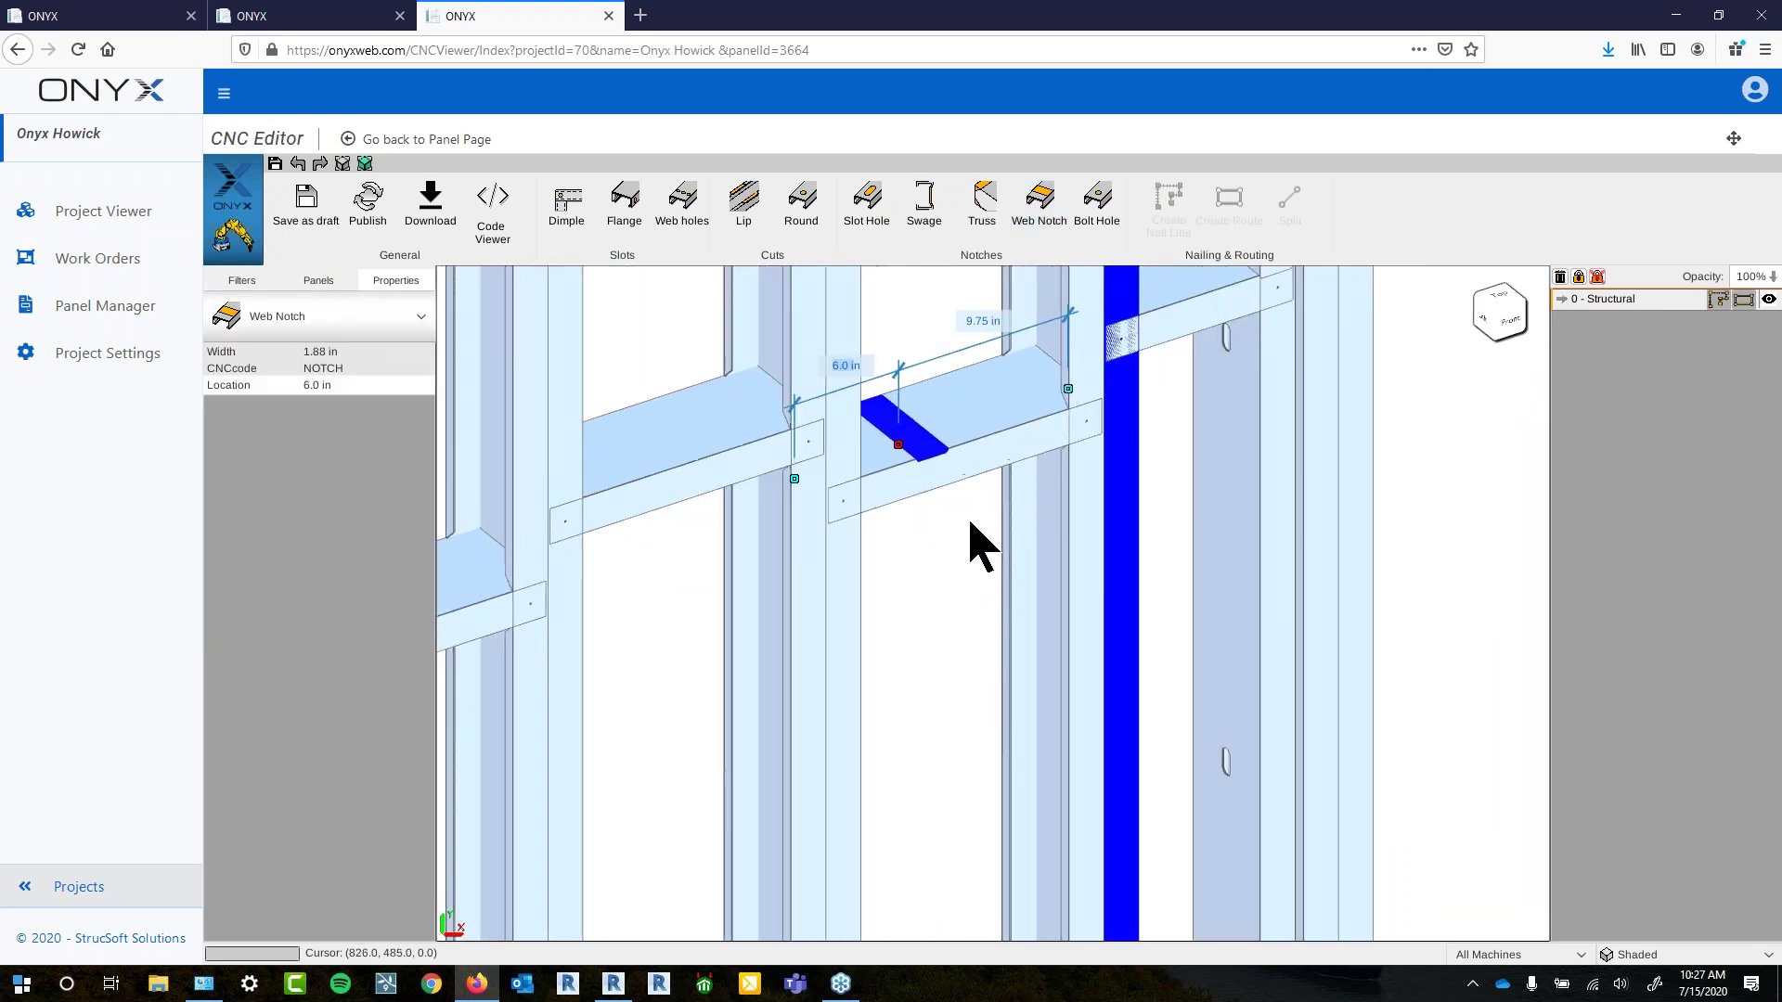
scroll(1021, 747, up, 2)
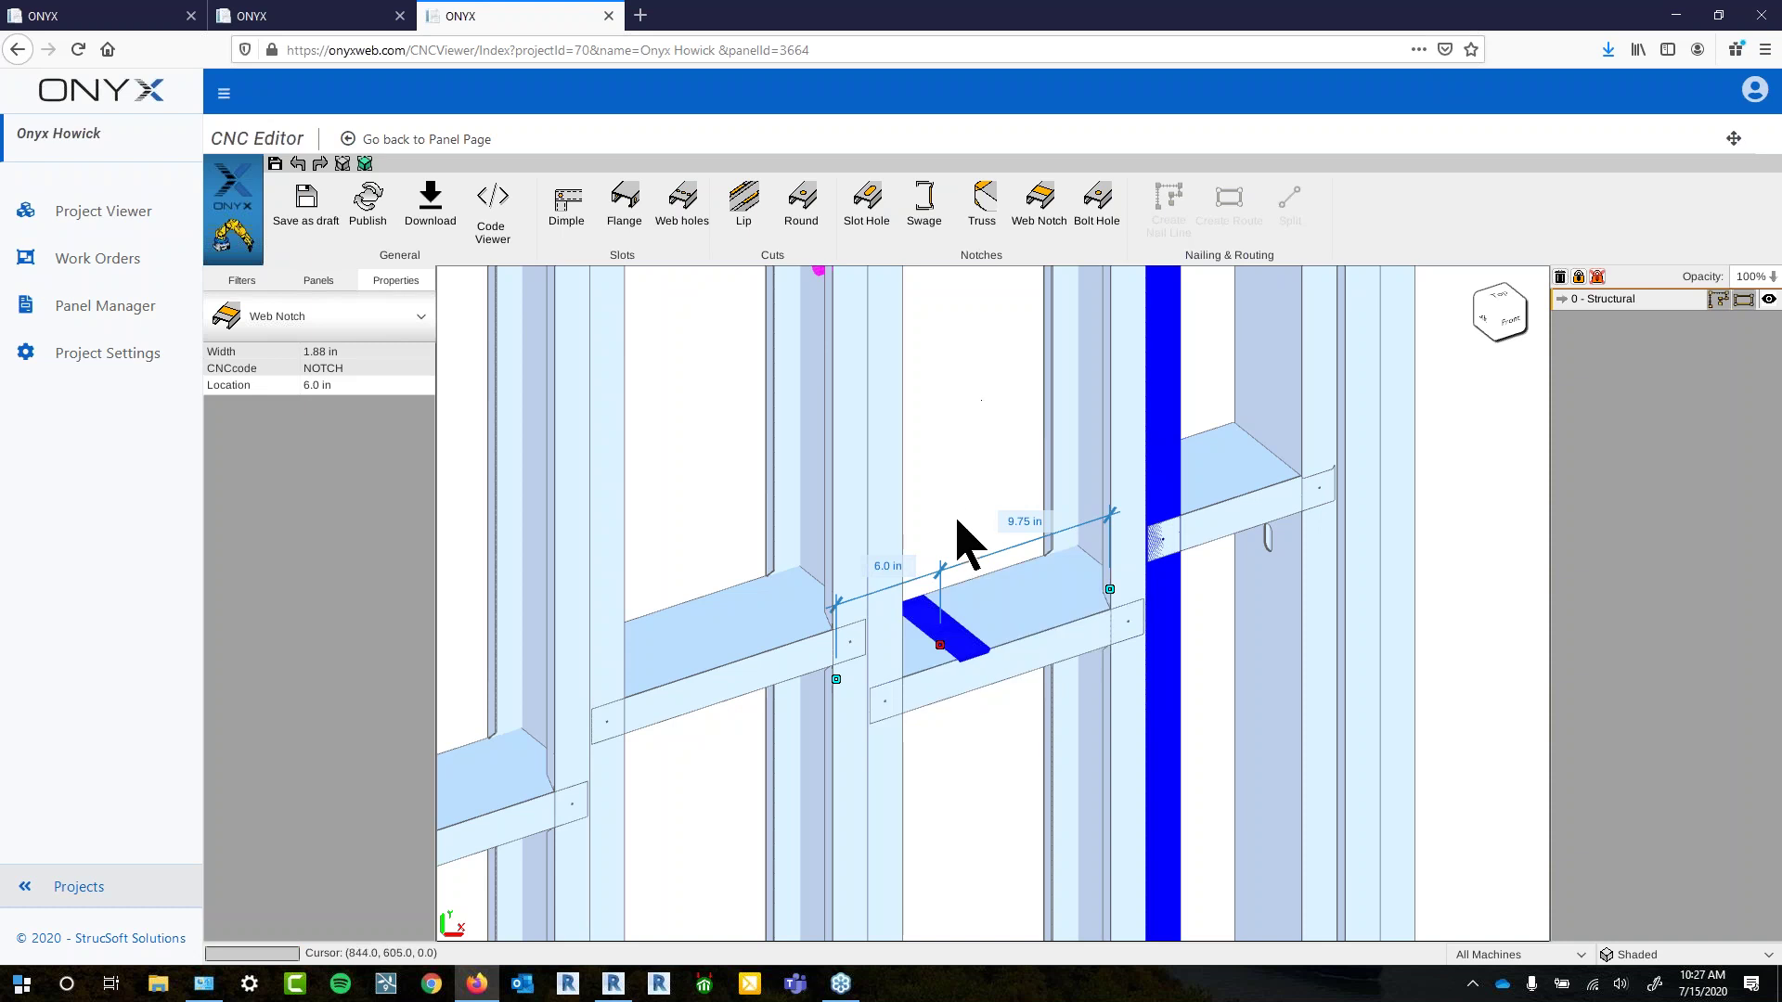
drag(940, 644, 1009, 628)
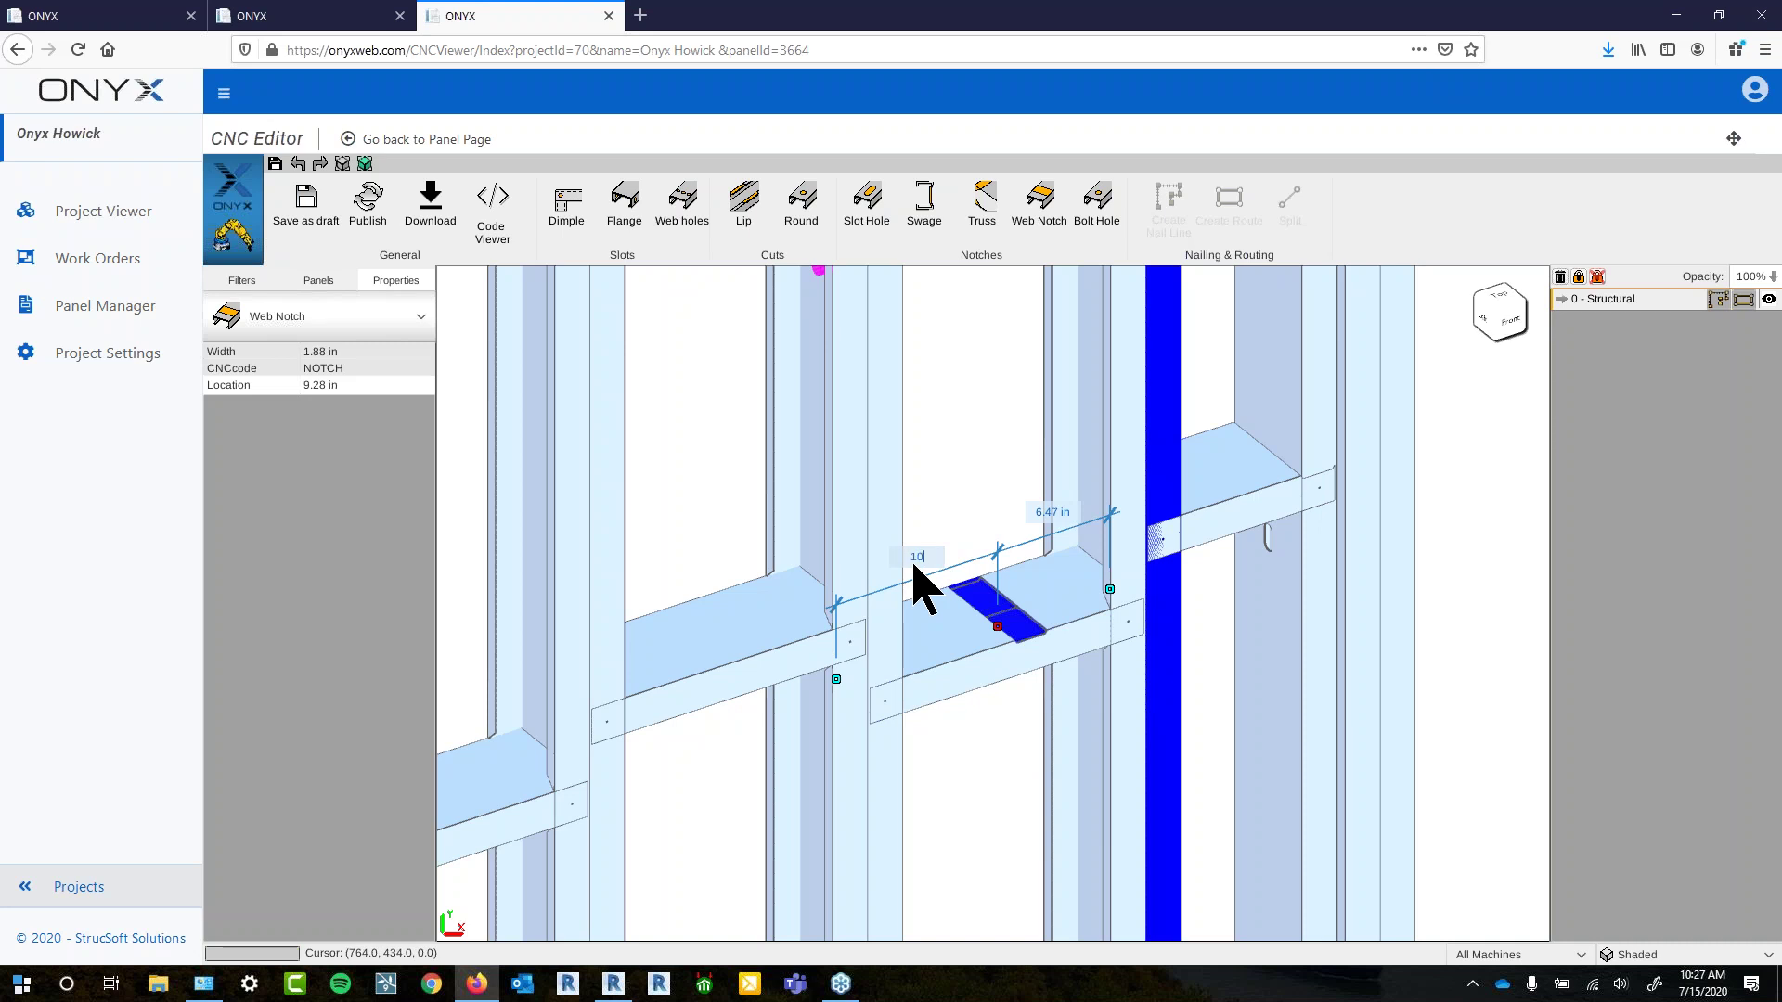
key(Return)
click(981, 449)
scroll(1039, 769, down, 3)
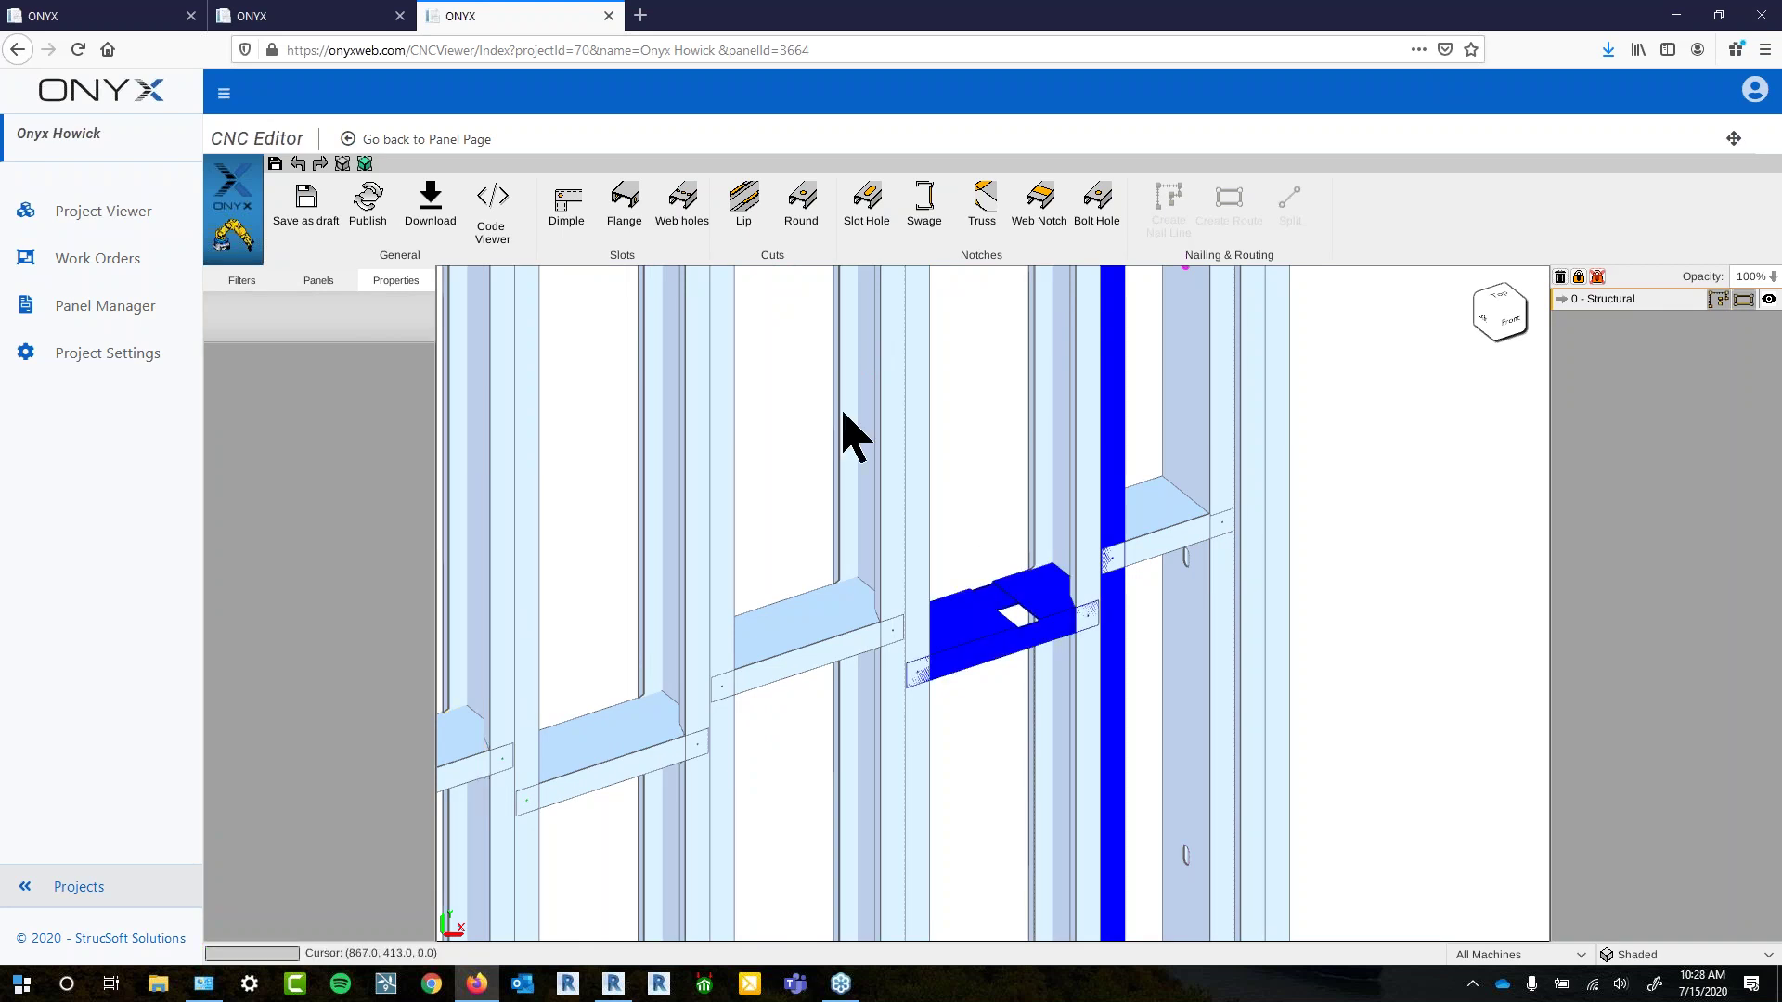
Publish the edited panel and view the whole wall with its notched blocking
click(369, 206)
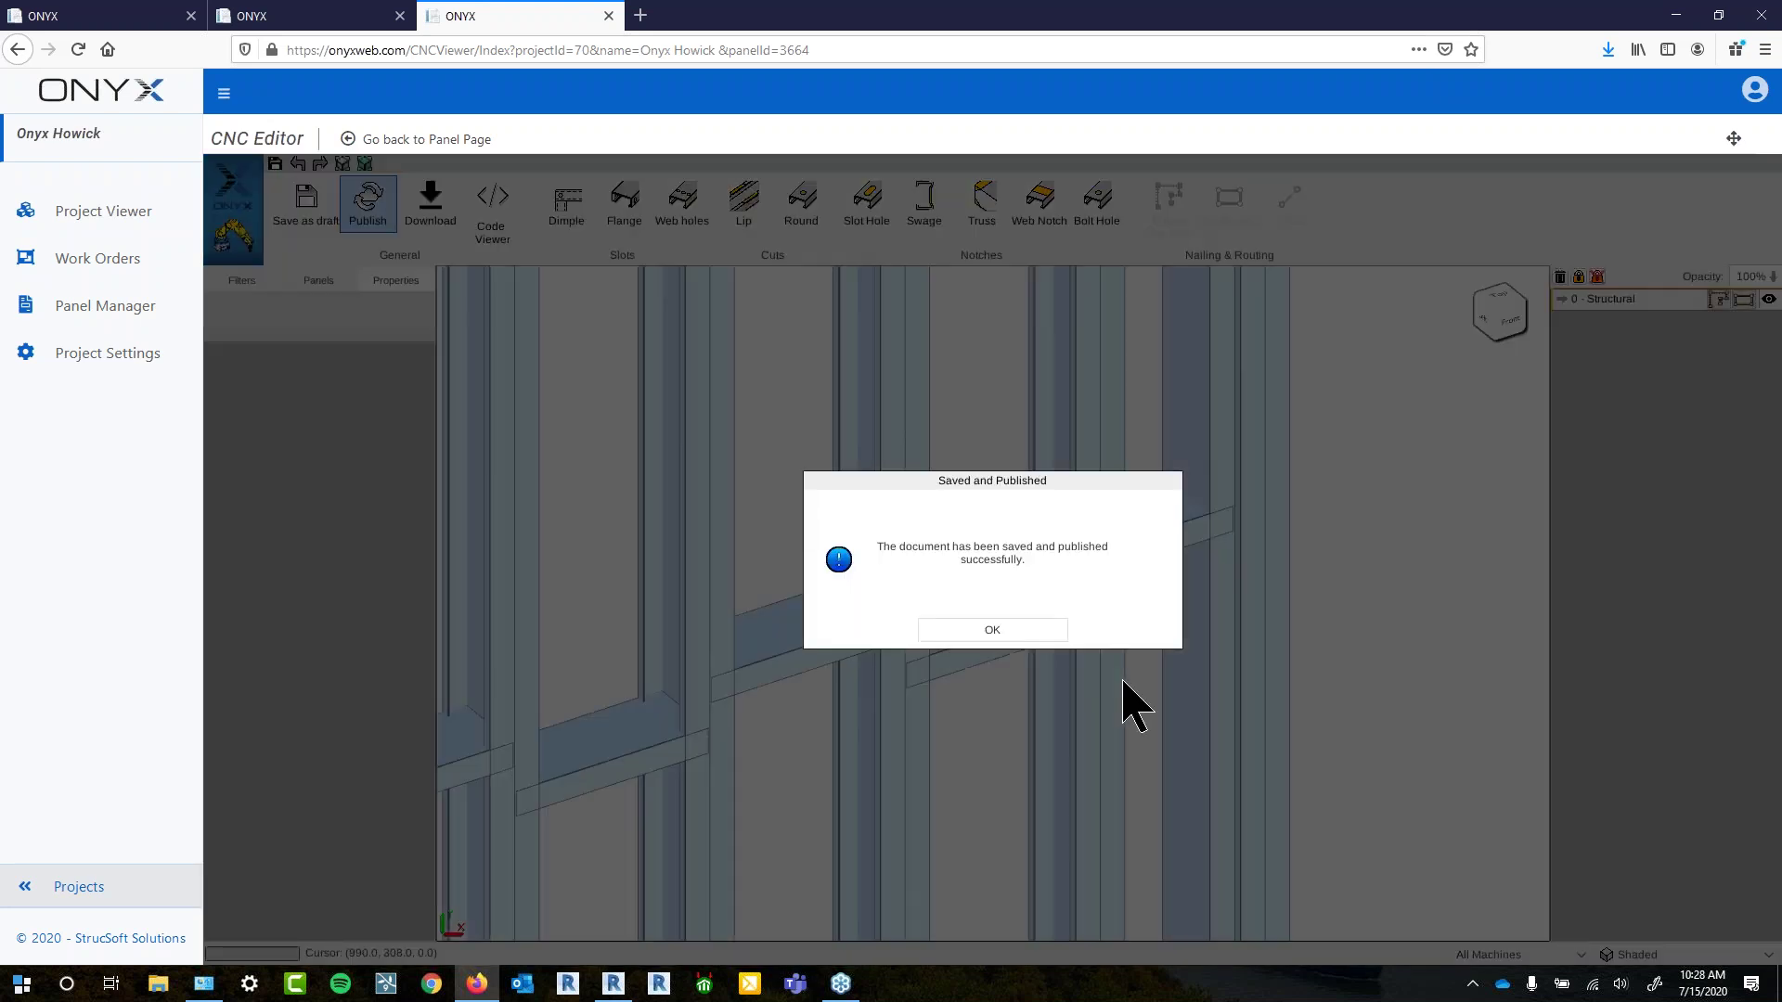
click(1018, 631)
scroll(1075, 789, up, 3)
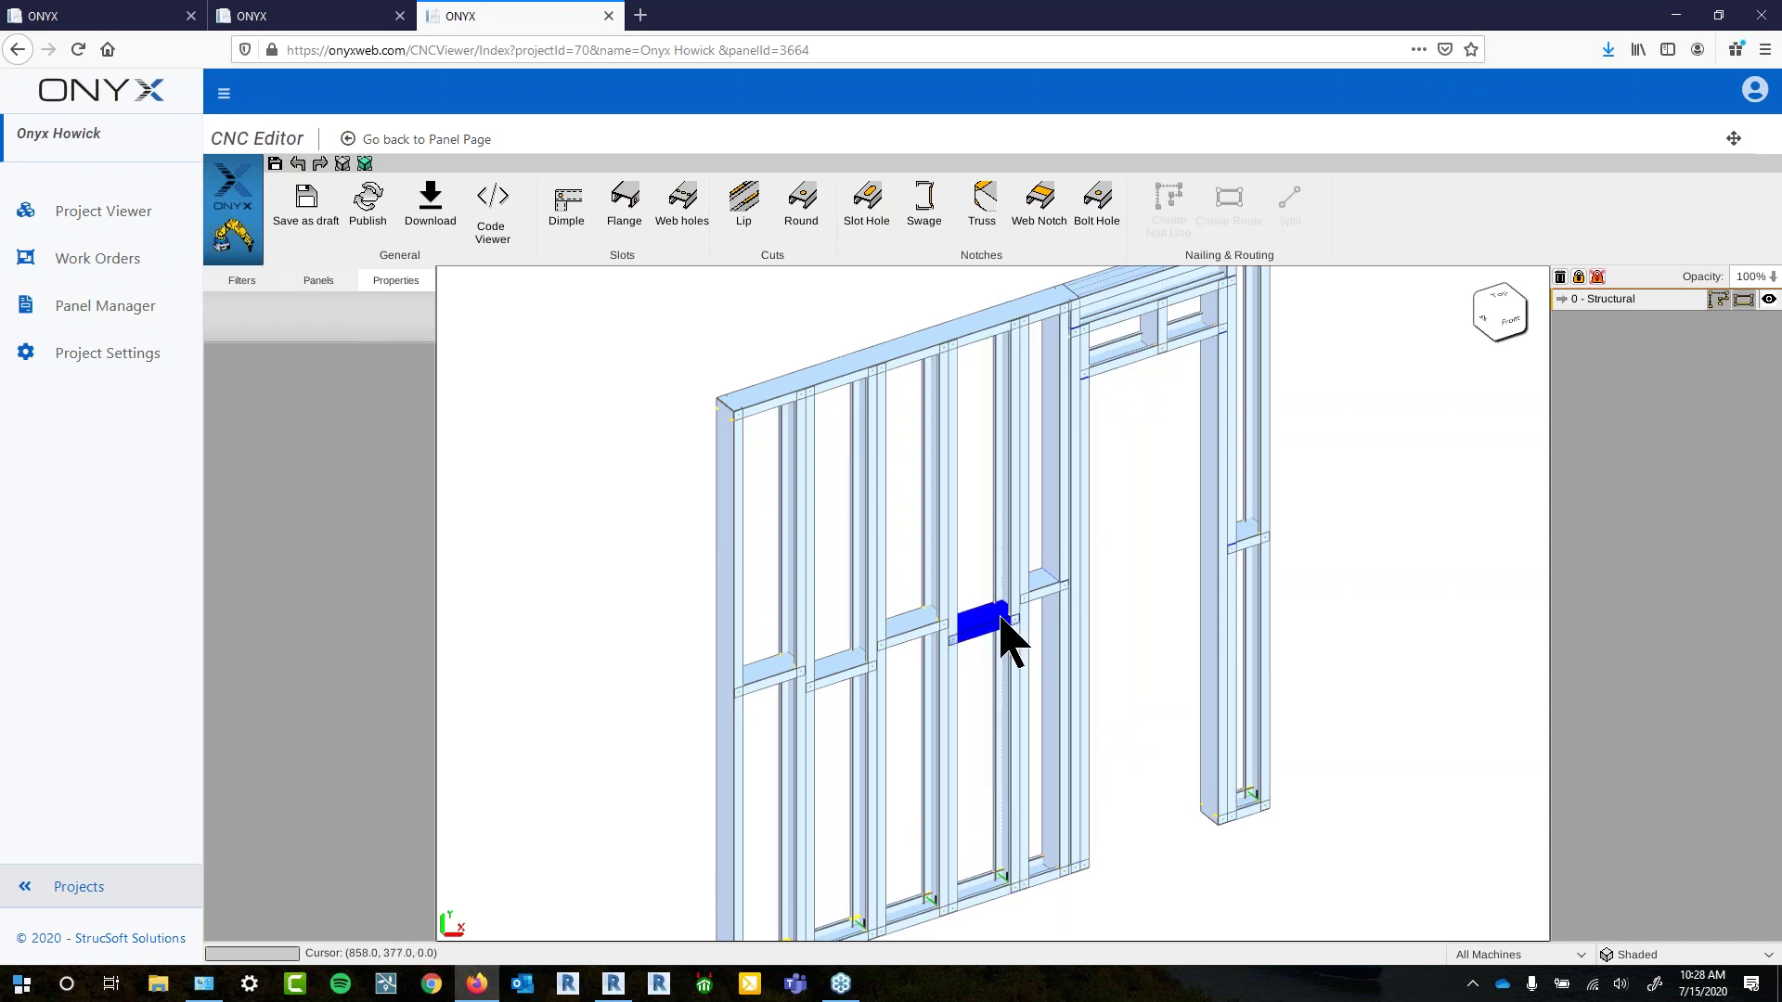
middle_drag(1101, 676, 1122, 634)
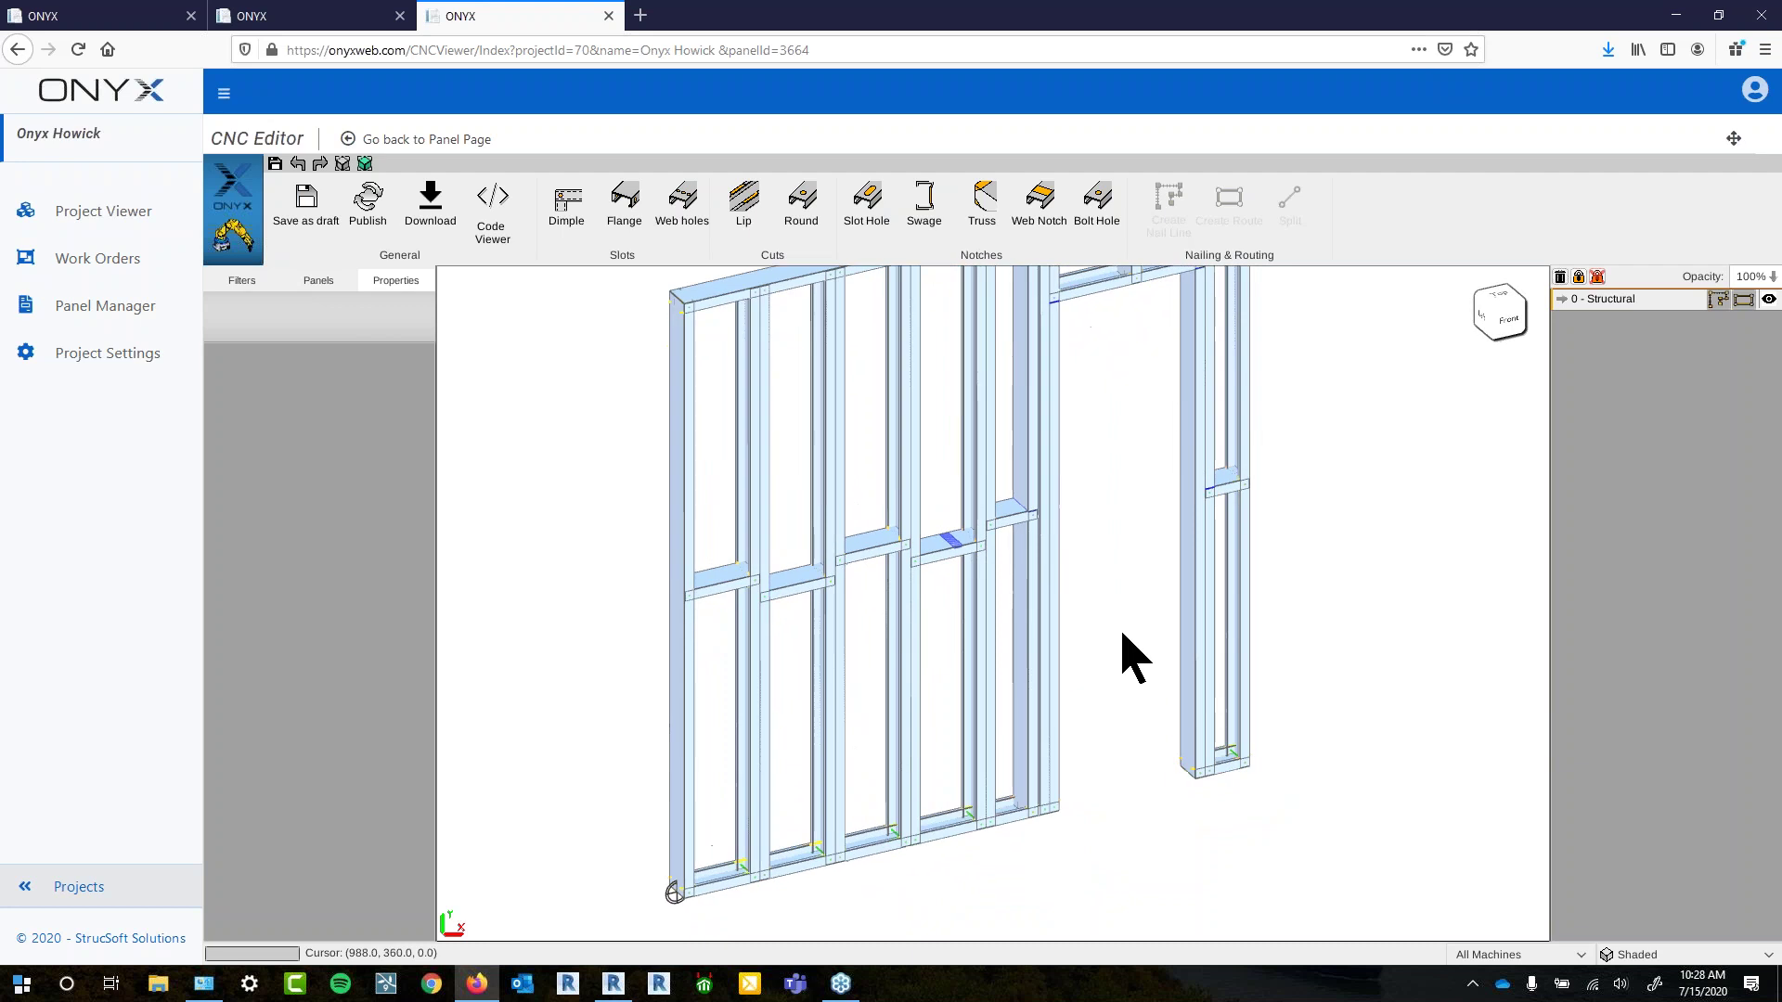
Filter by Work Order 12 and load its panels into the editor's panel list
click(249, 287)
click(222, 349)
click(390, 925)
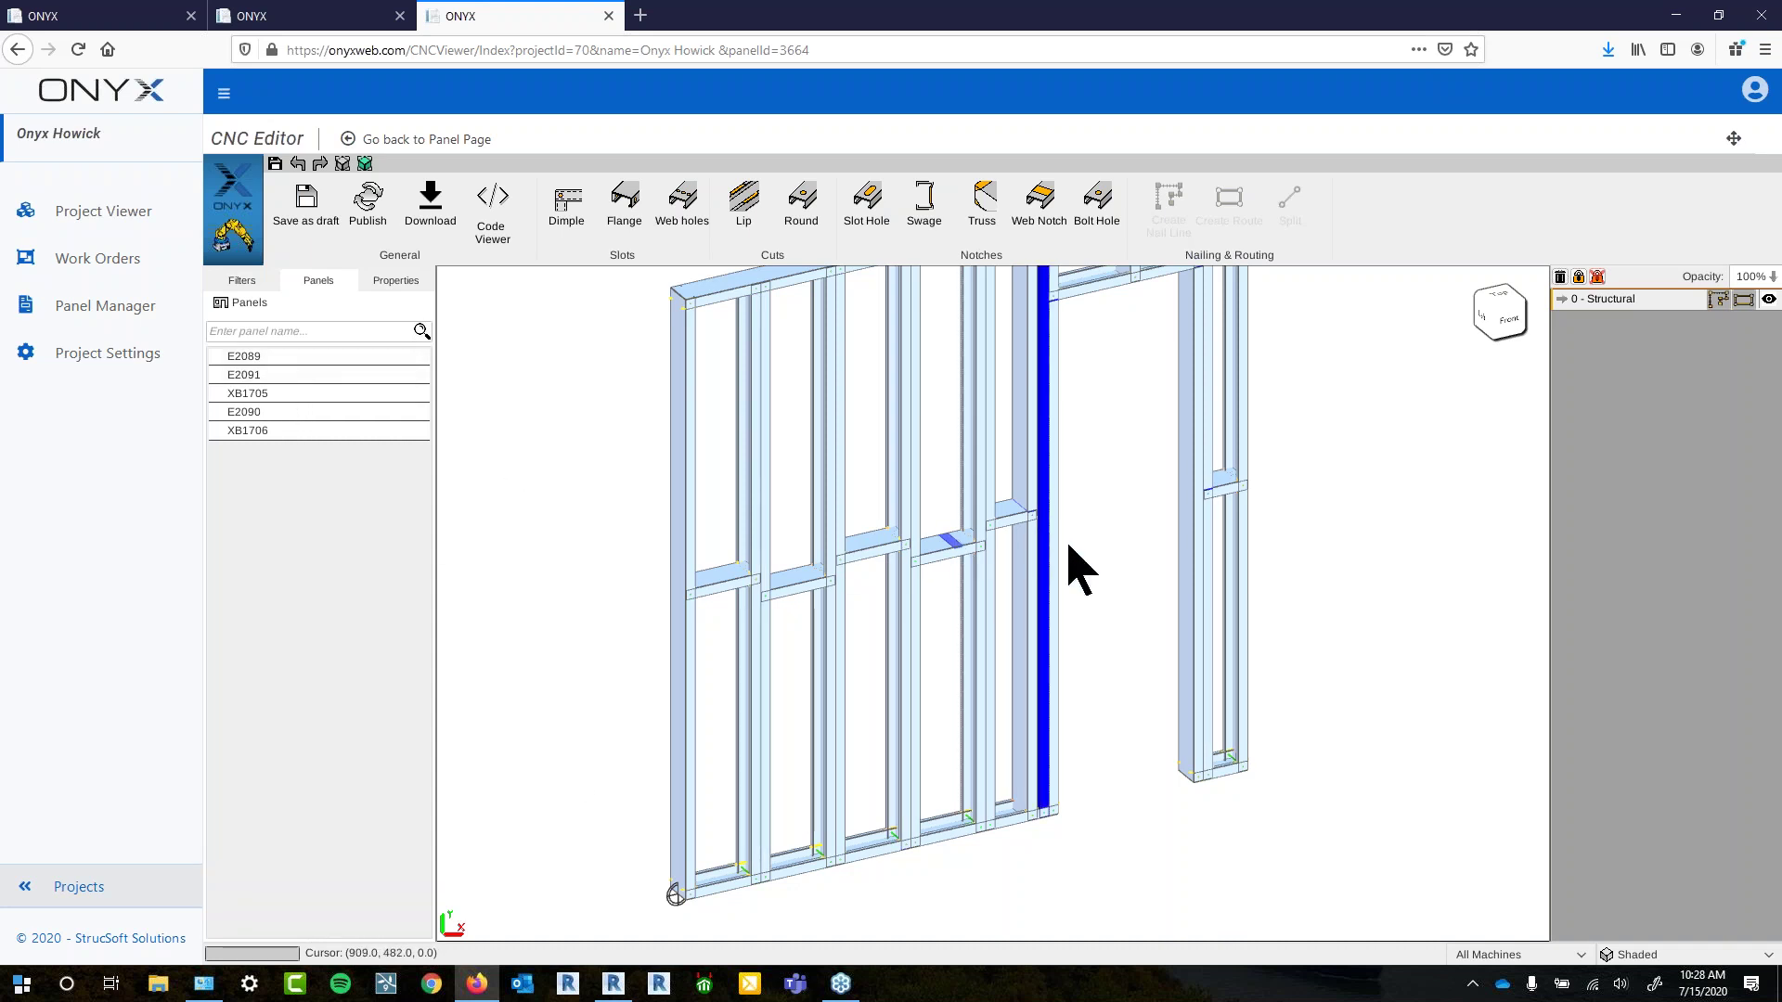
middle_drag(1084, 488, 1078, 519)
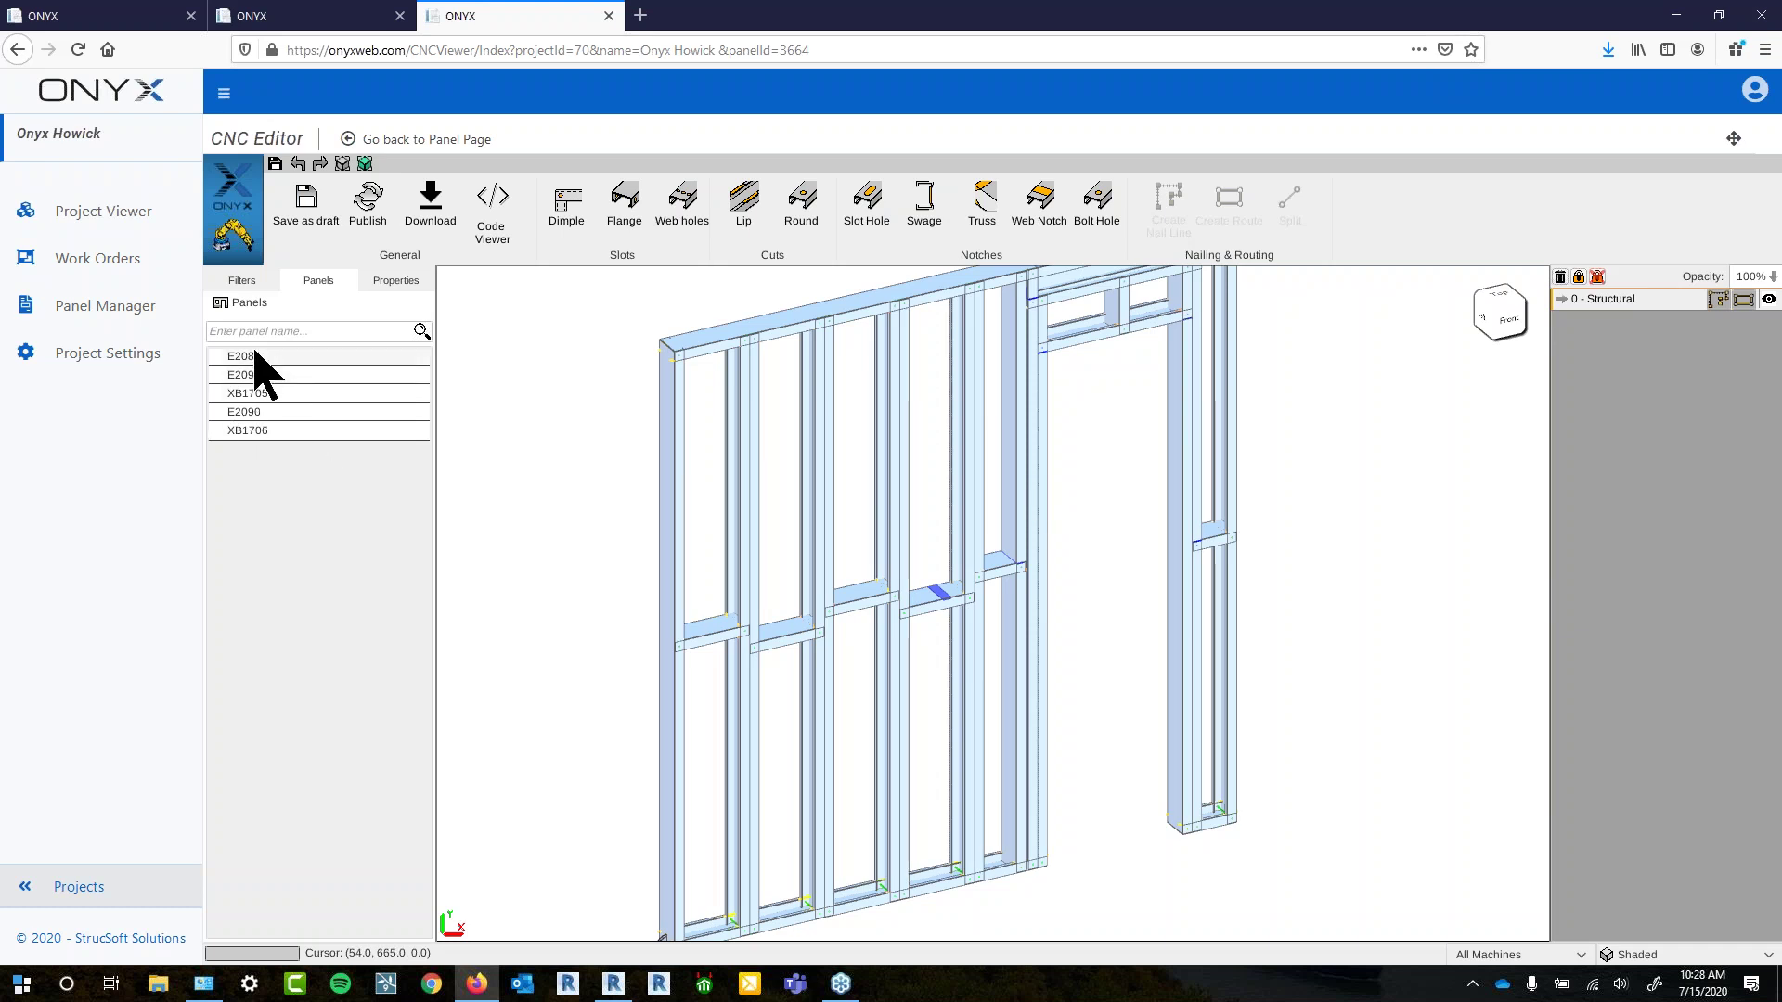
click(240, 281)
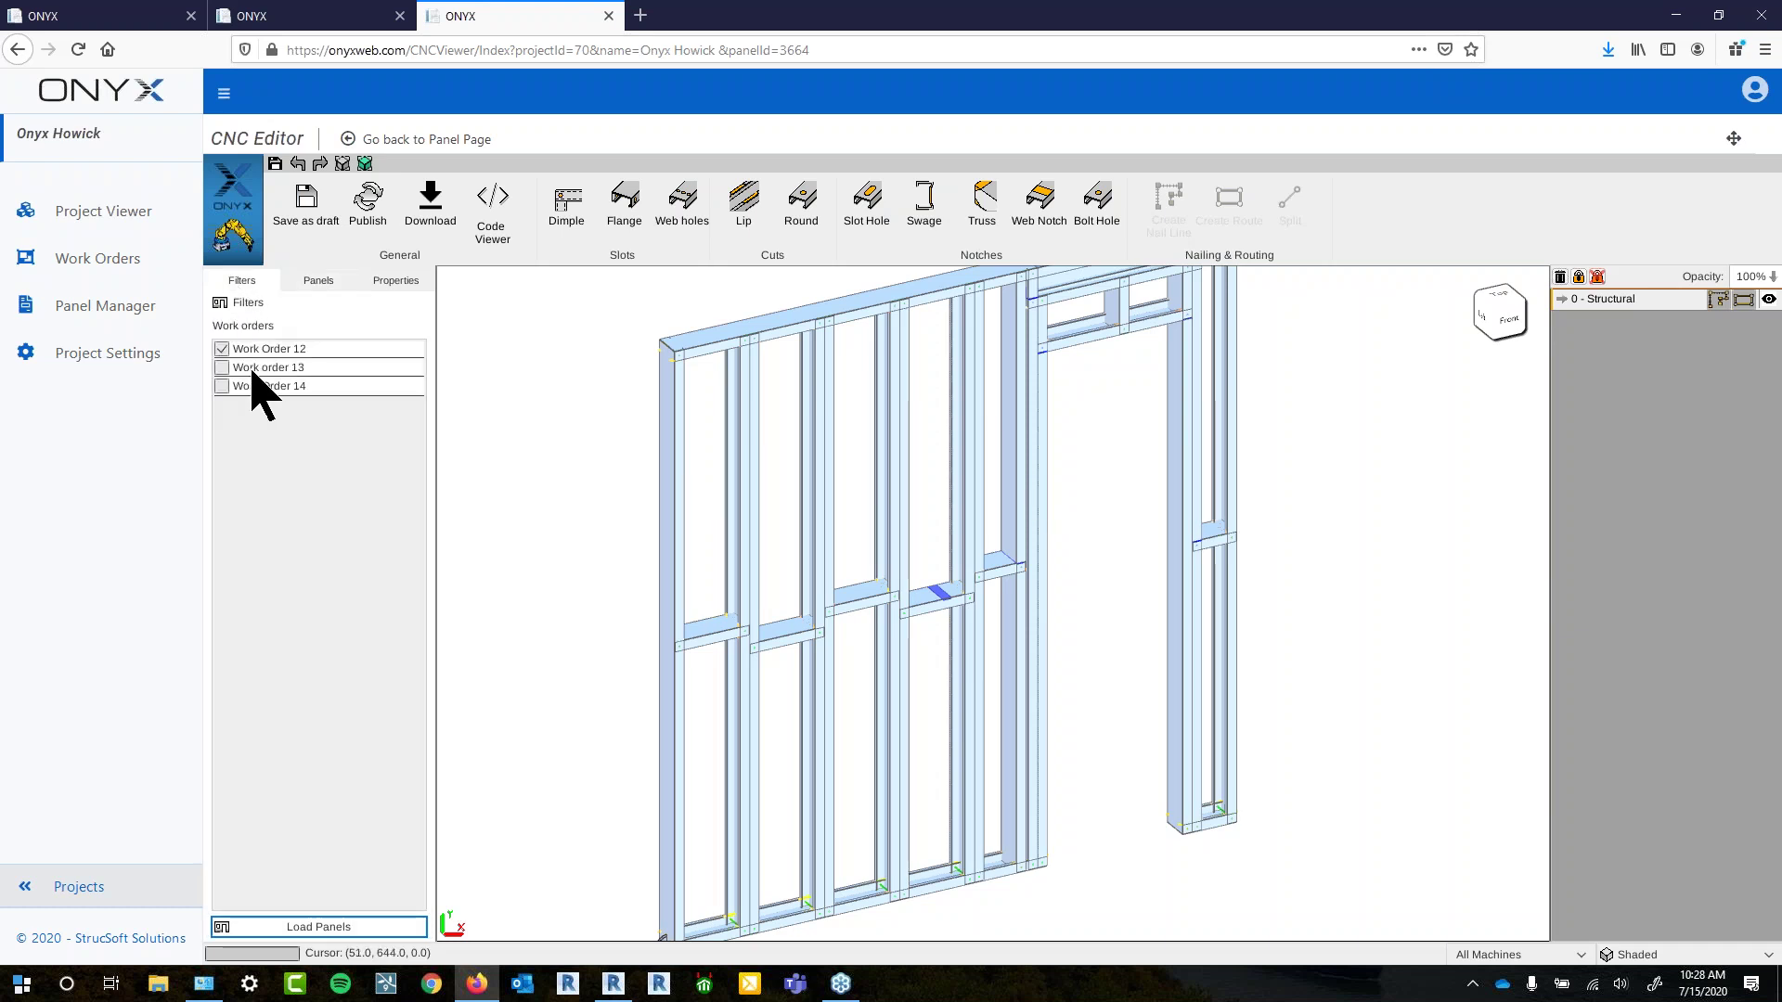
click(319, 281)
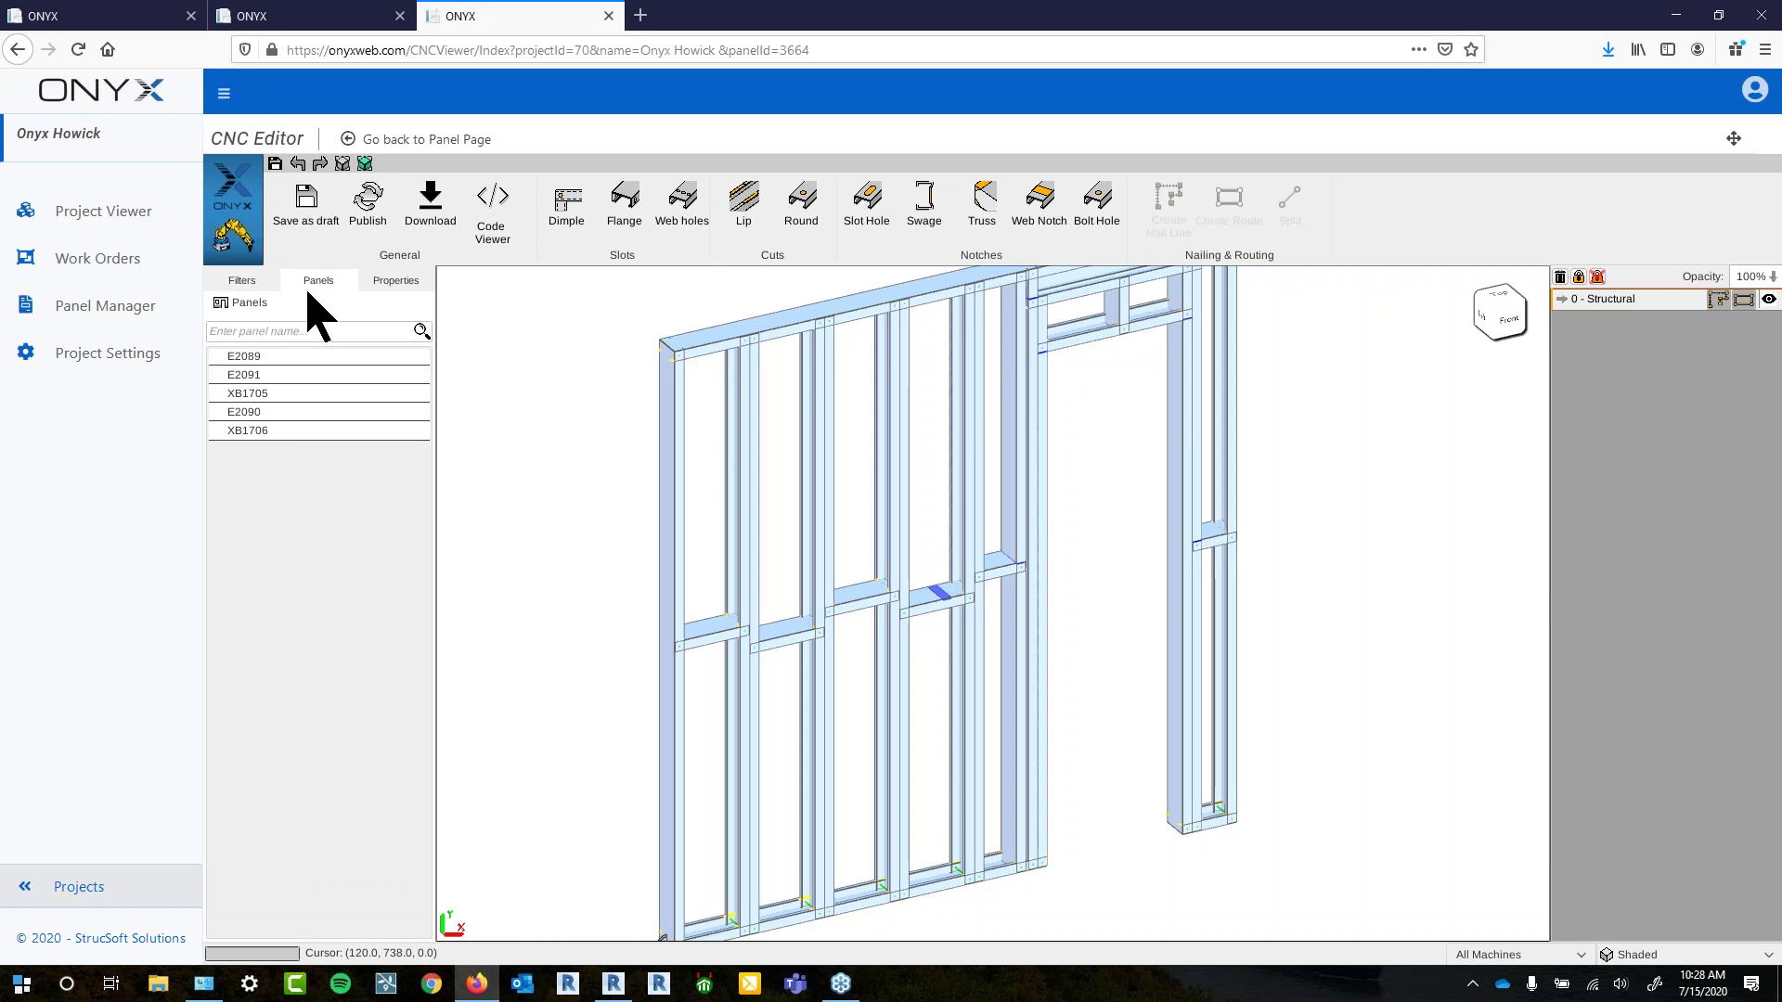
Open panel E2091 and panel XB1706 in turn, continuing each time without saving changes
click(264, 374)
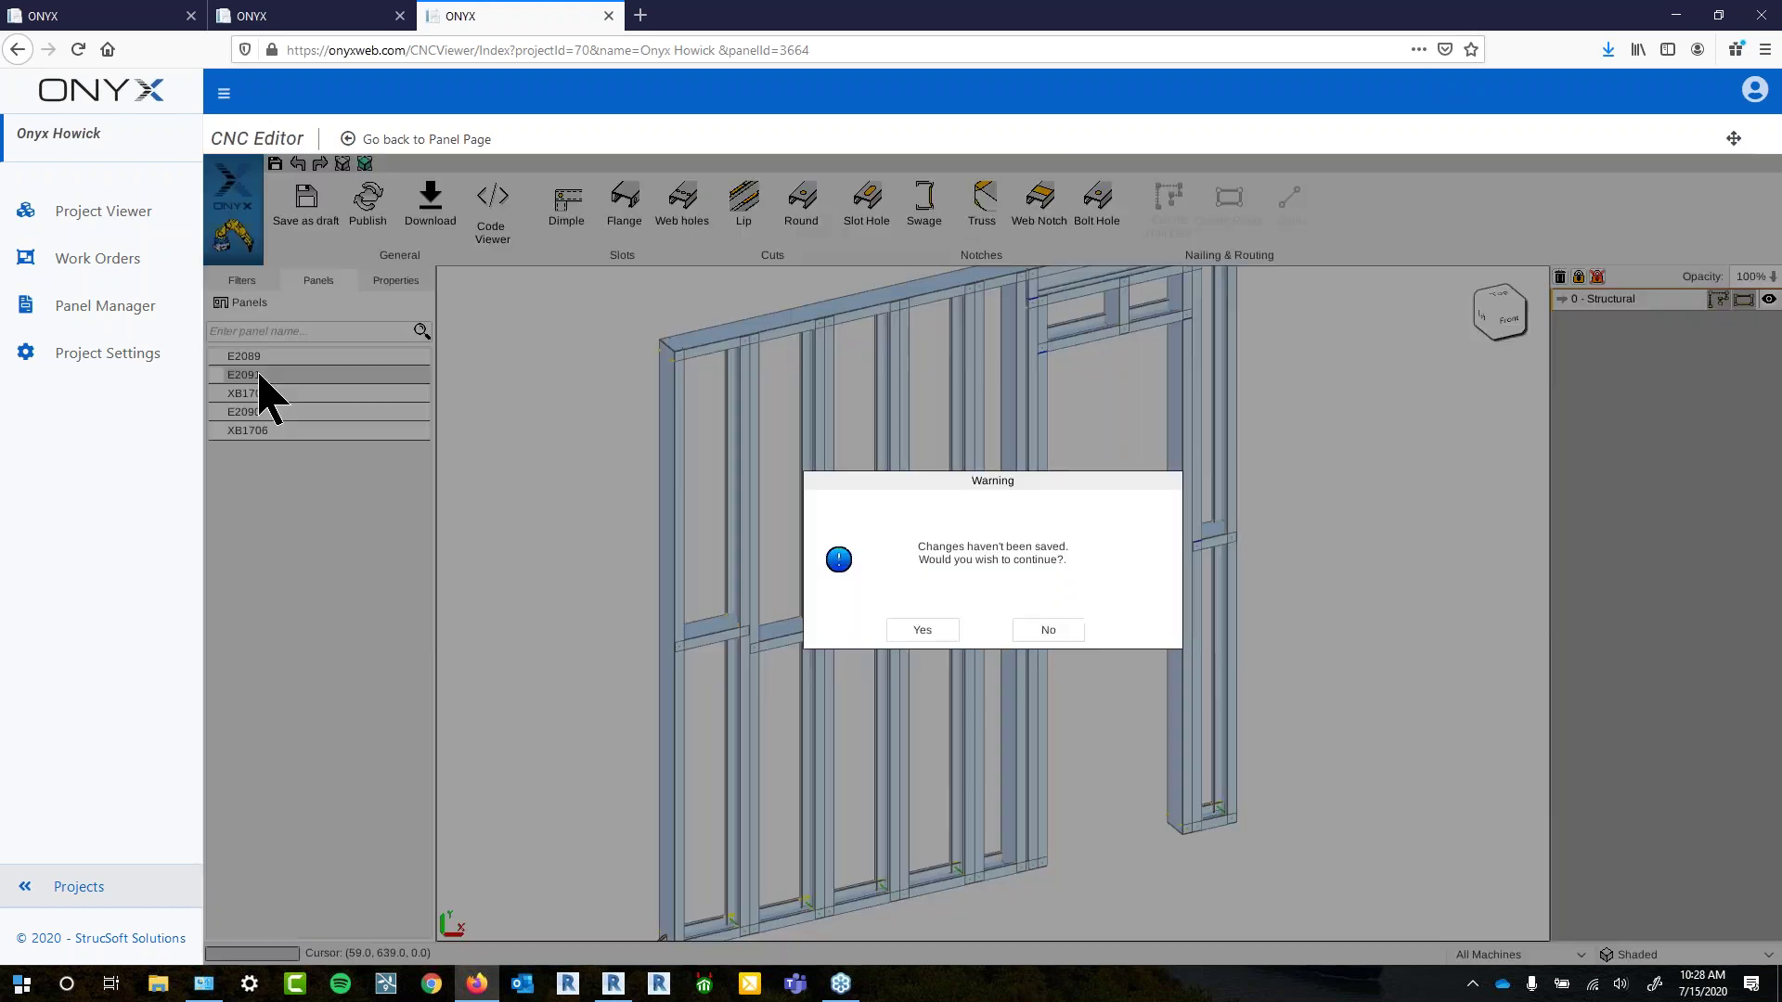
click(913, 631)
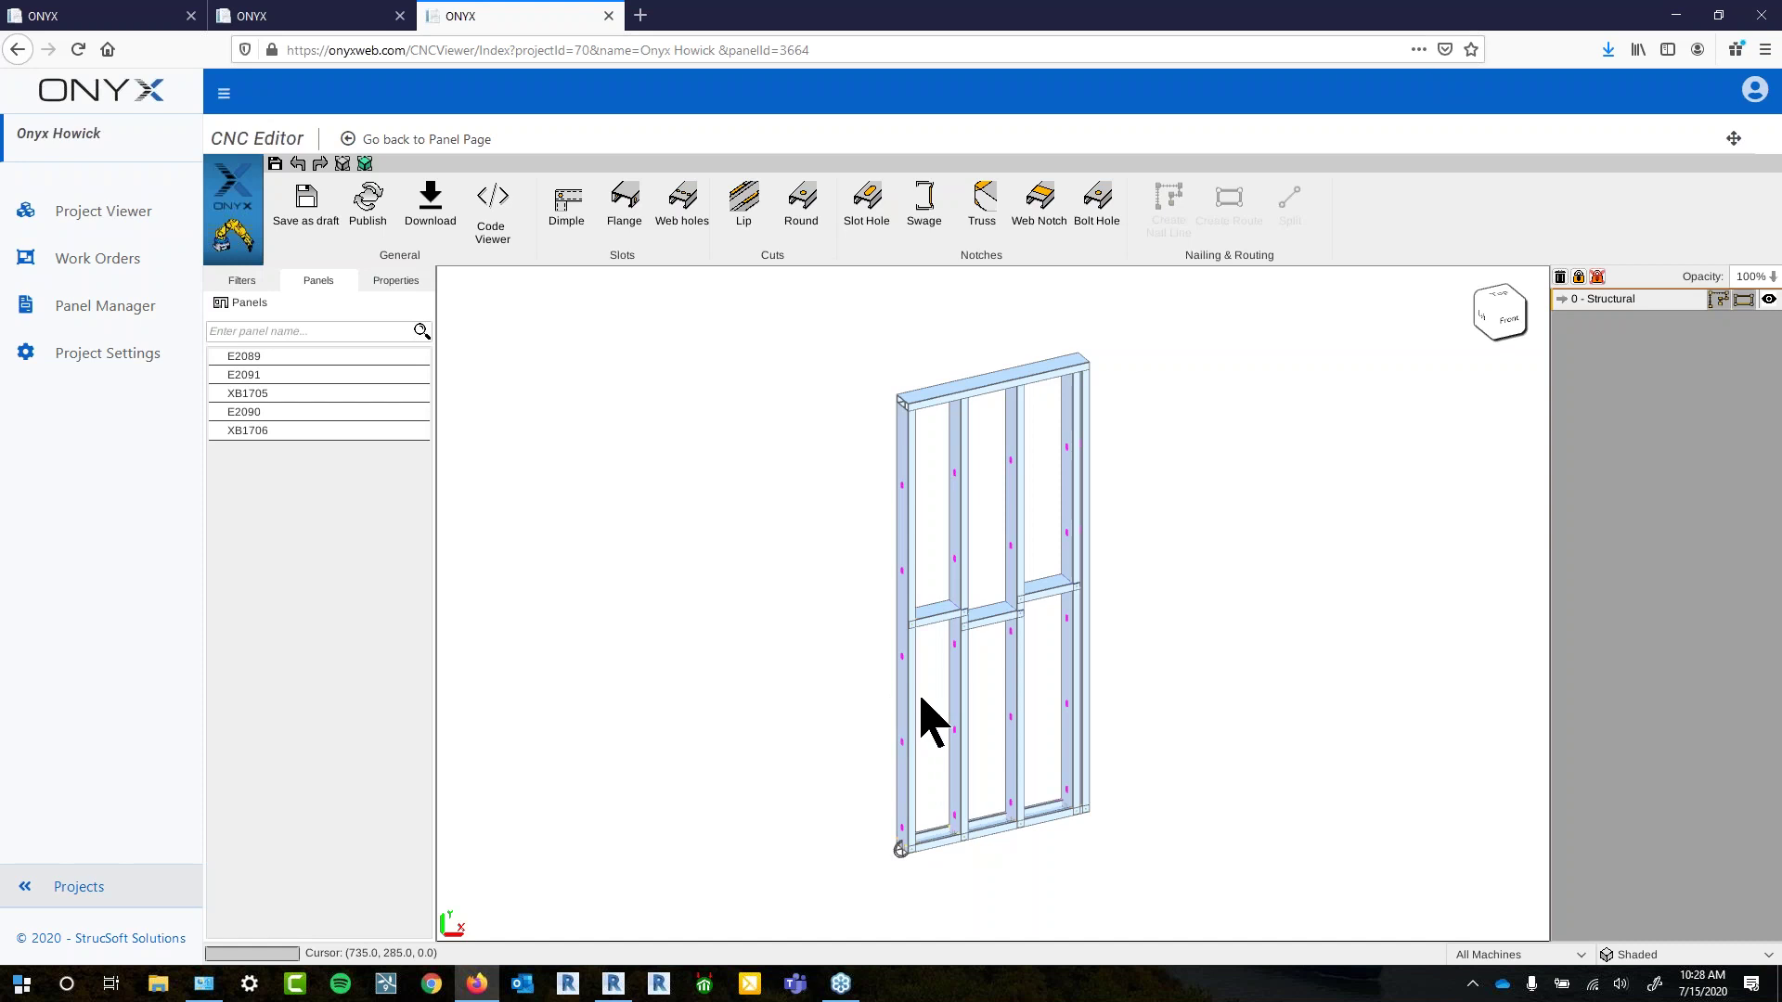
scroll(915, 719, up, 1)
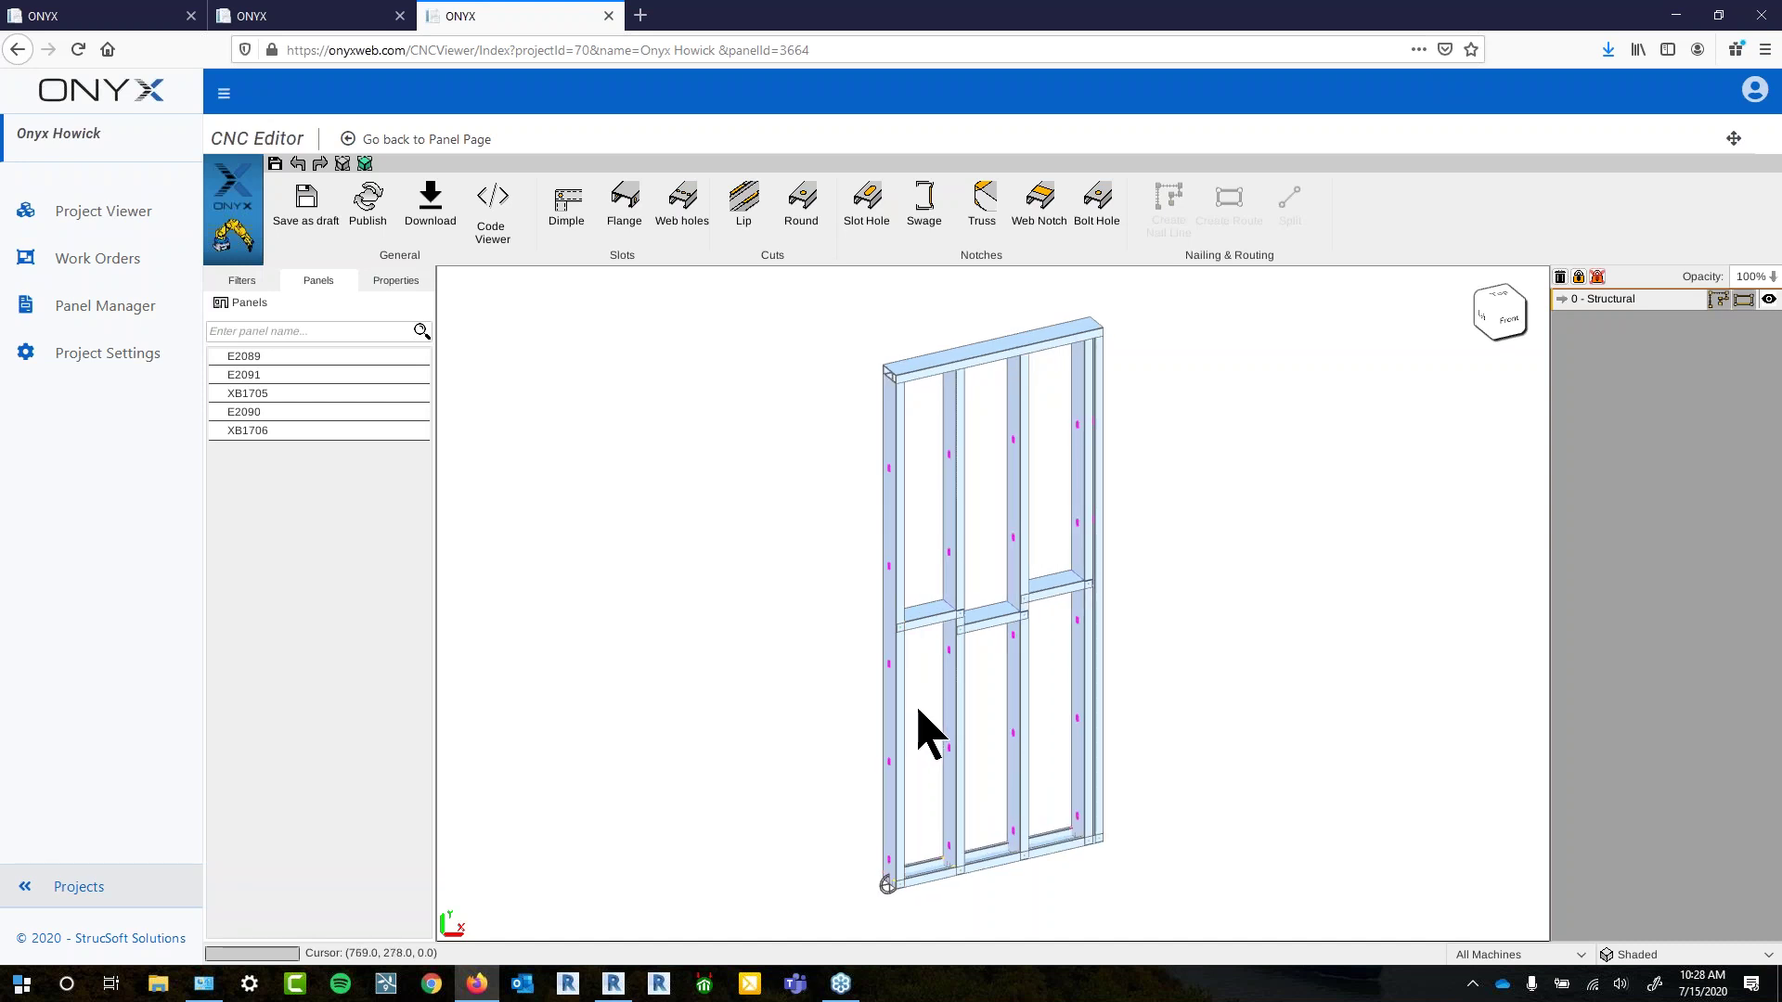
click(248, 430)
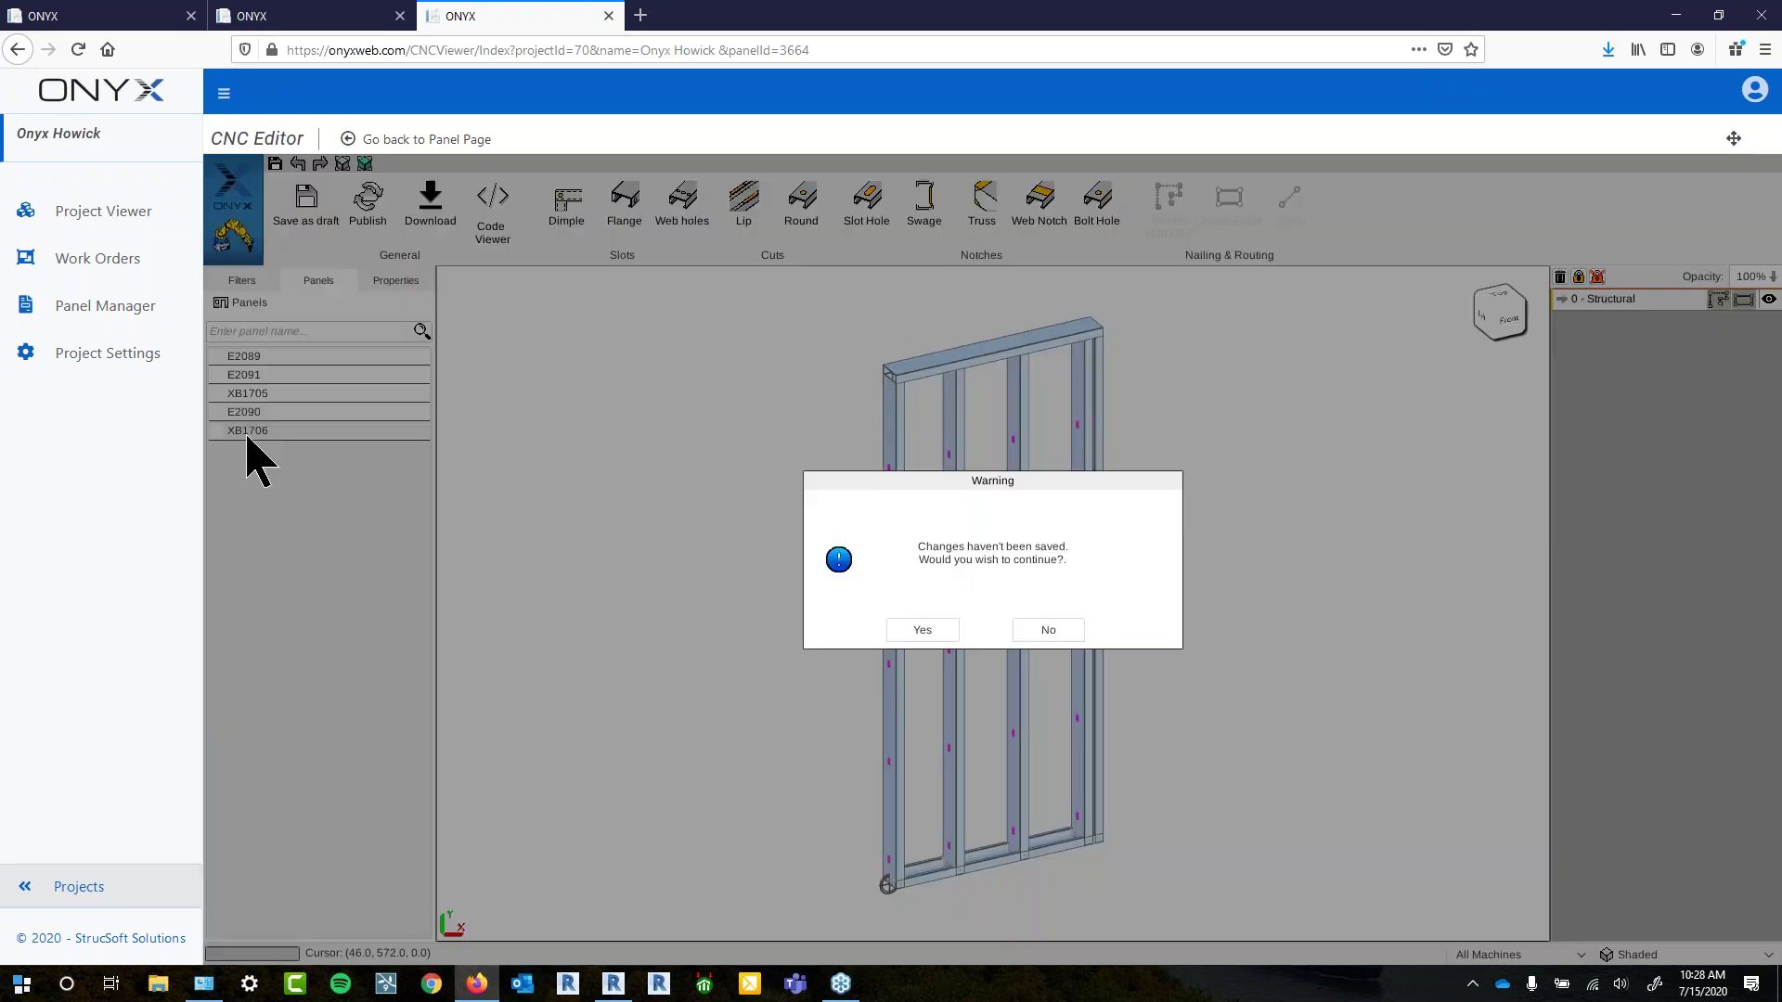
click(912, 630)
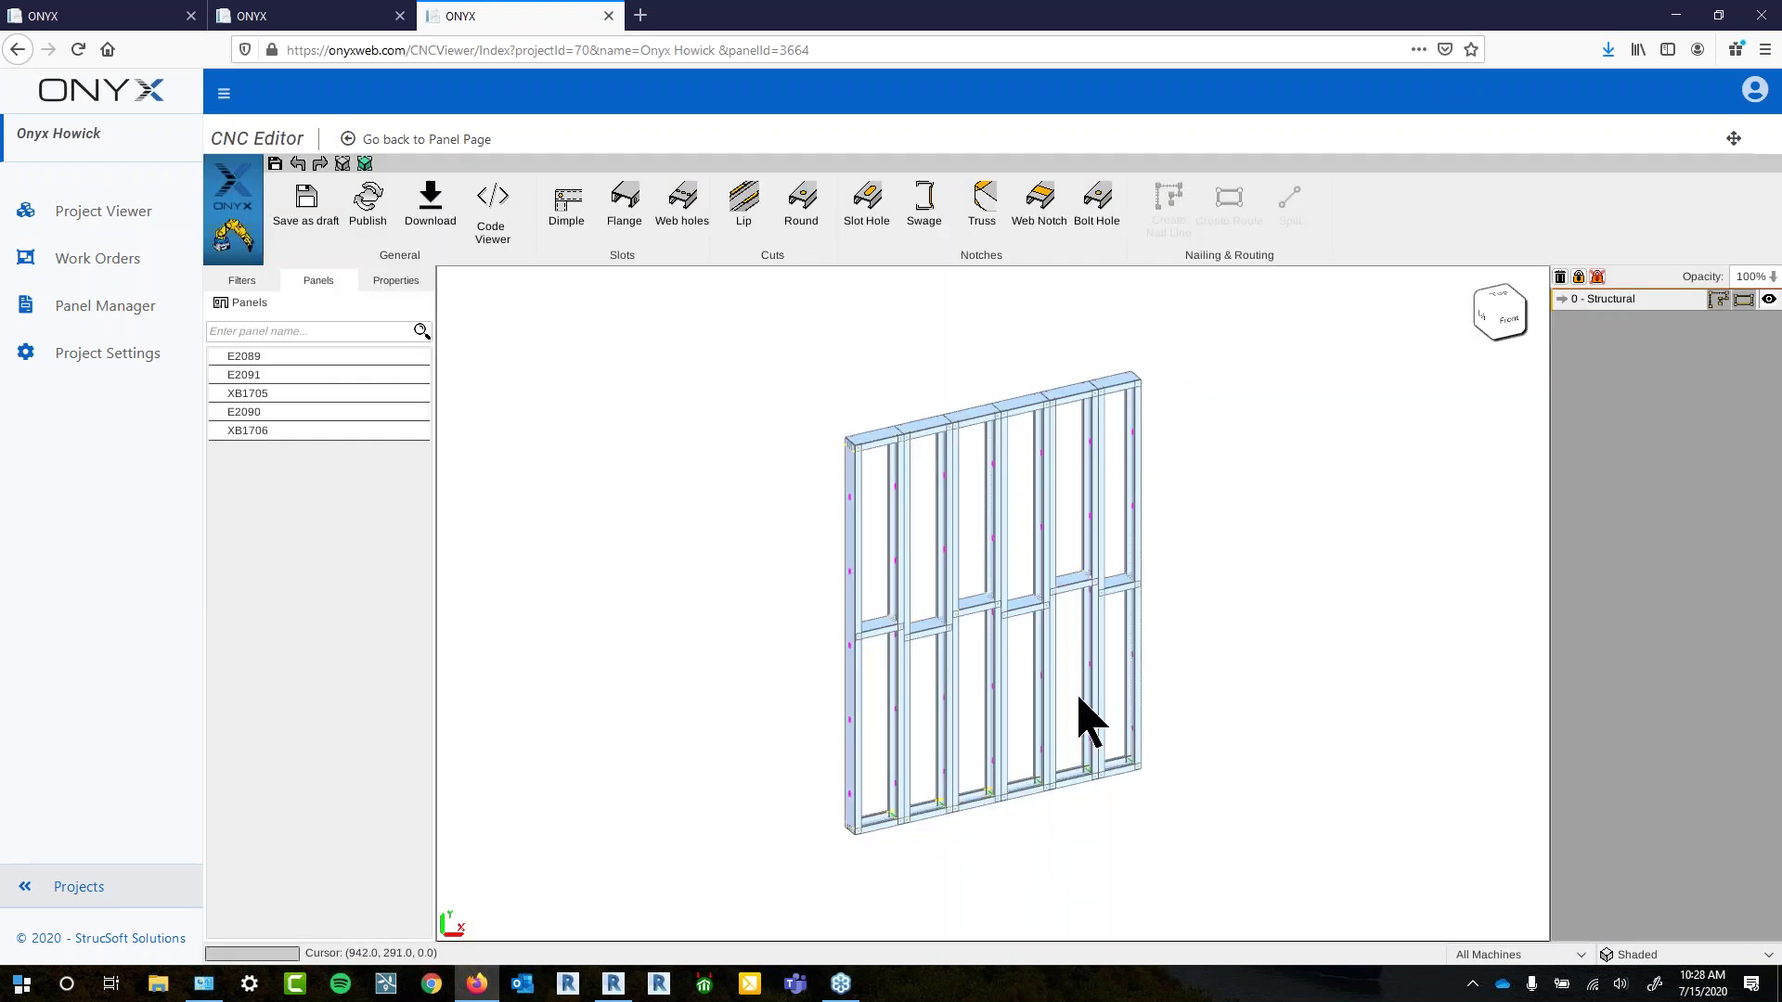
Examine panel XB1706's blocking and studs, check one middle vertical stud's properties, and clear the selection
scroll(1077, 696, up, 5)
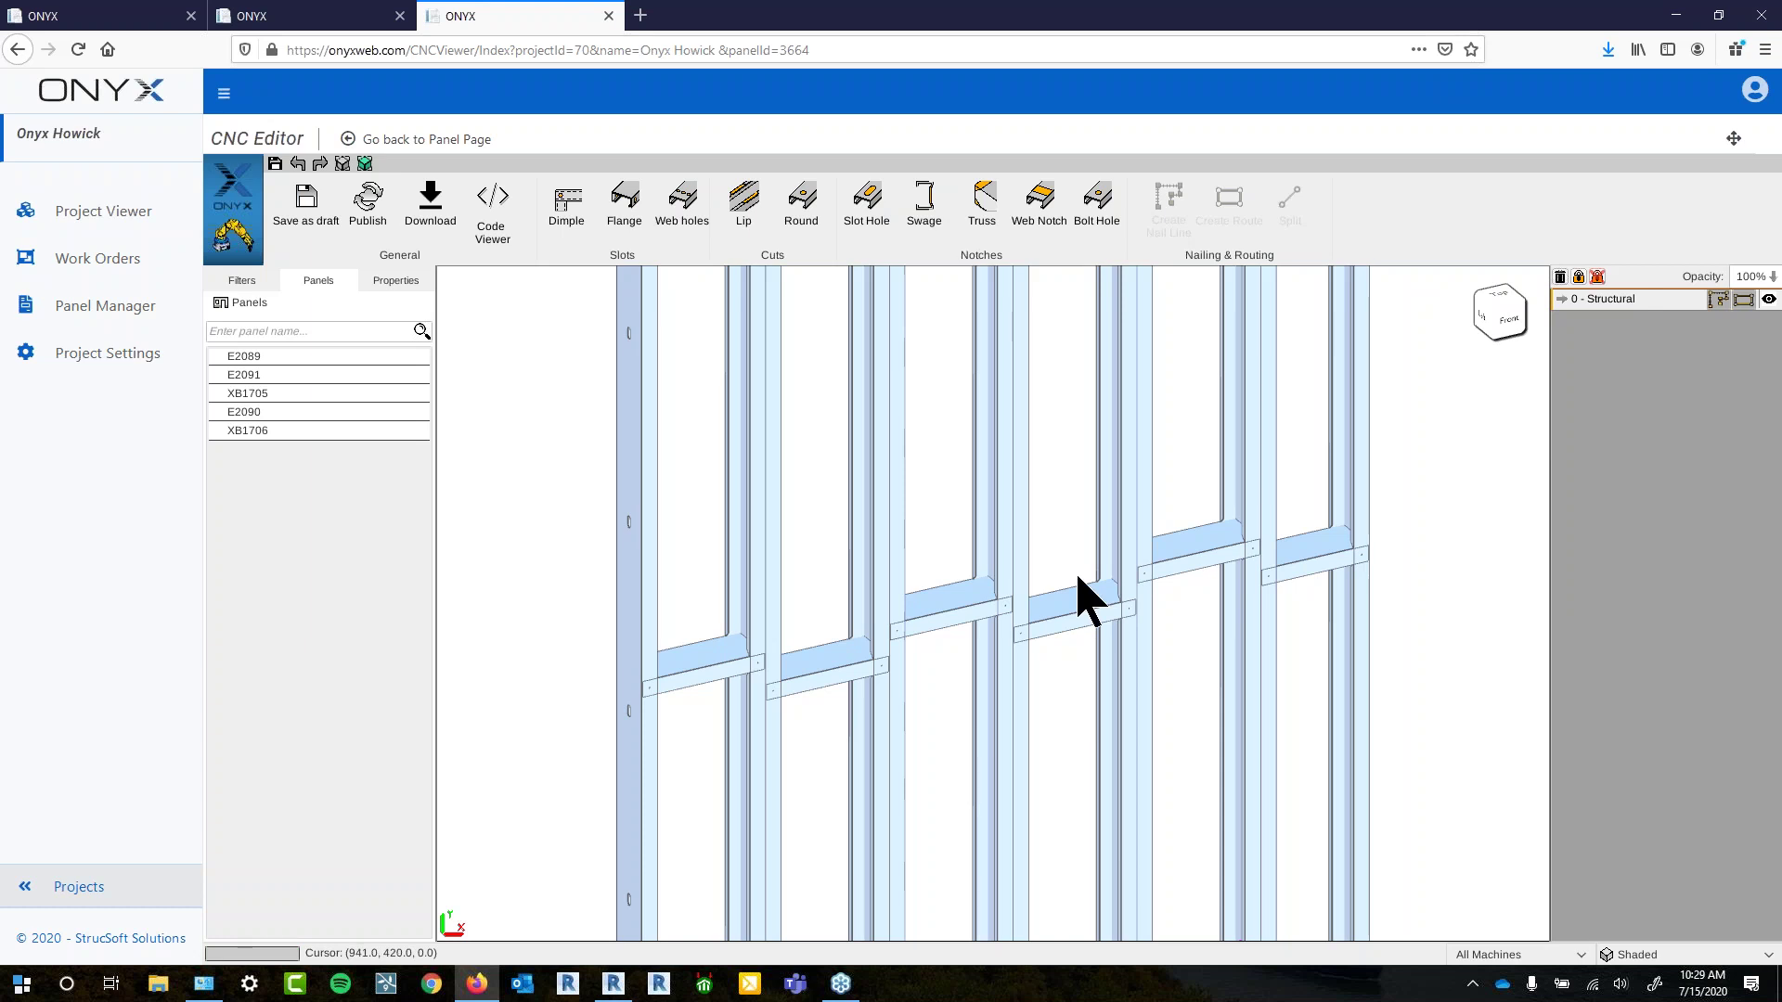
scroll(1076, 594, down, 4)
middle_drag(1064, 513, 1002, 446)
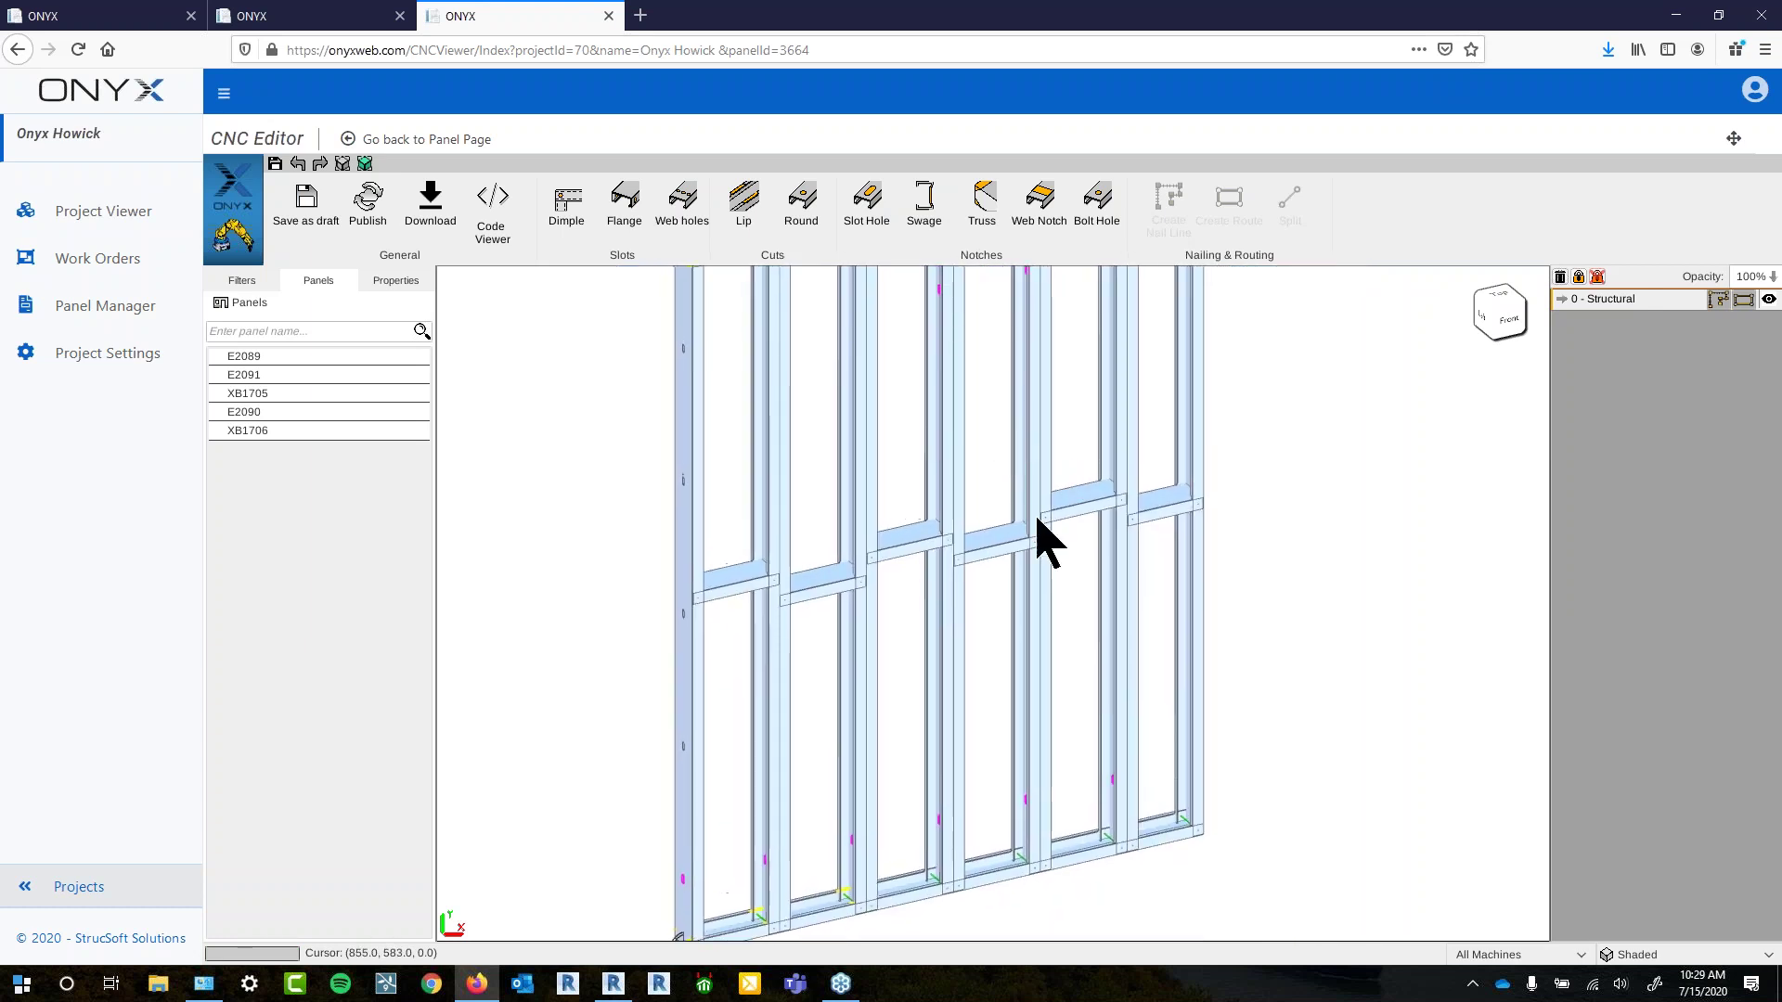
click(1039, 492)
middle_drag(1013, 643, 1038, 654)
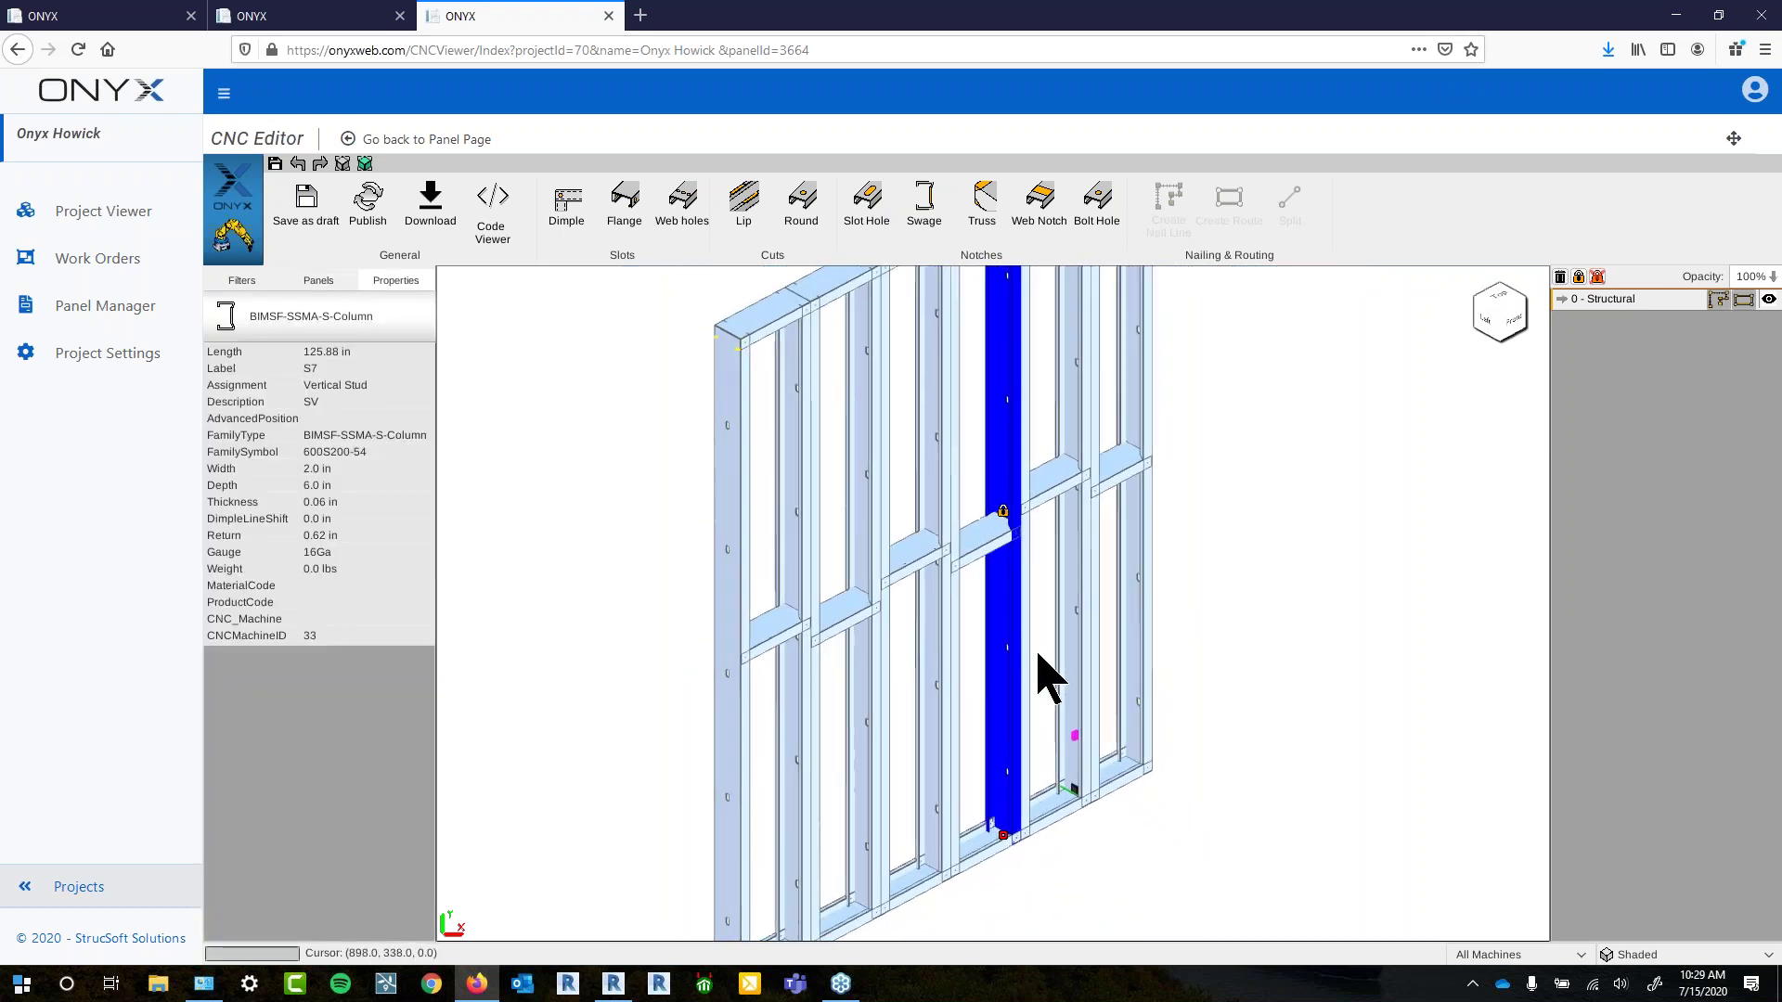
click(970, 665)
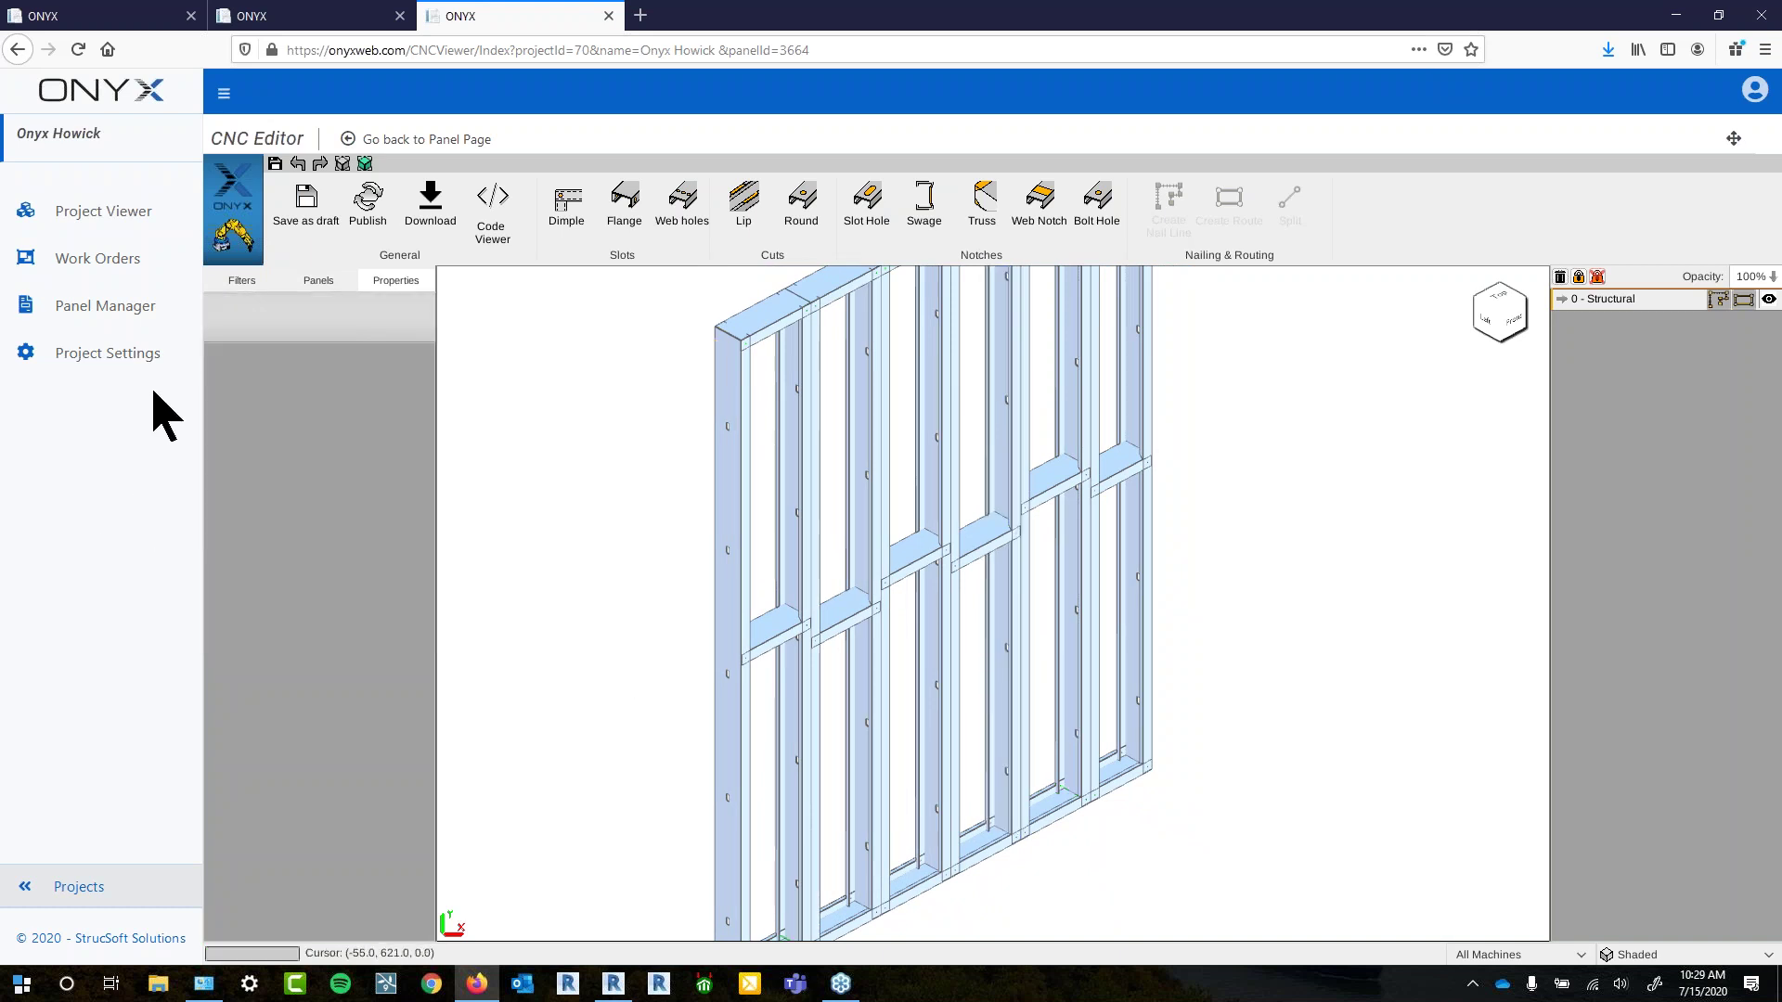
Return to the project list, open the Manufacturing Center, and review the status of the first roll orders
click(40, 895)
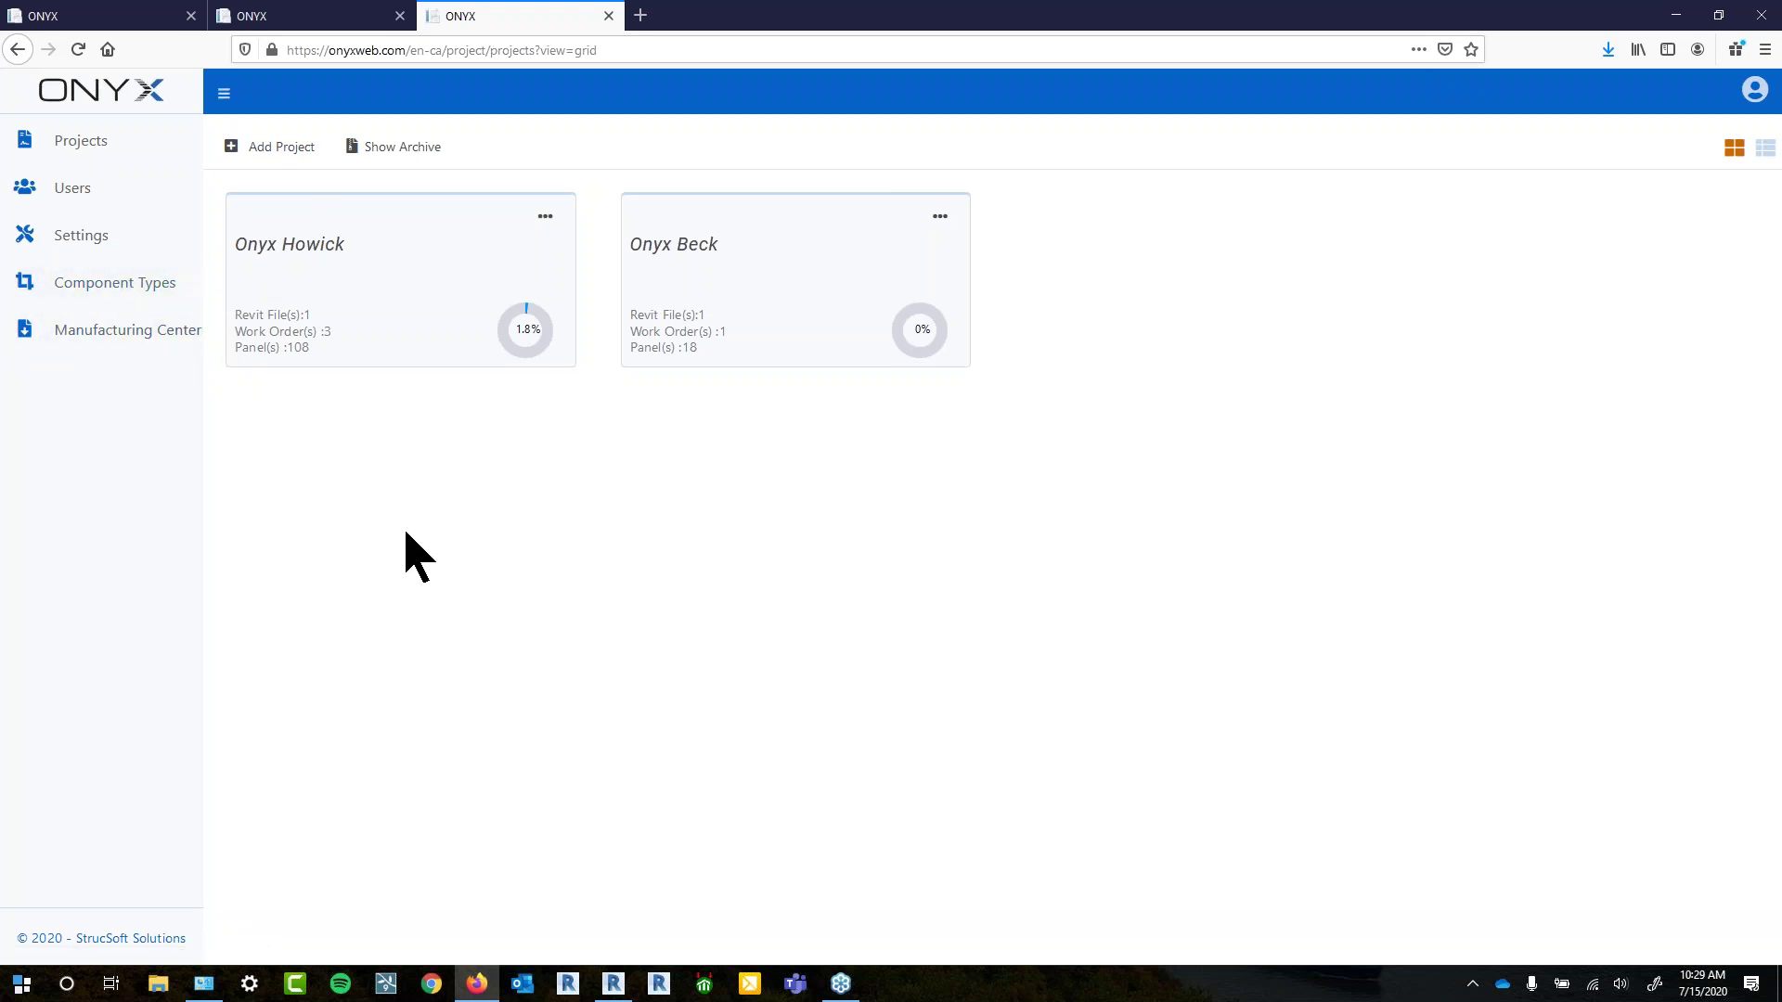
click(185, 332)
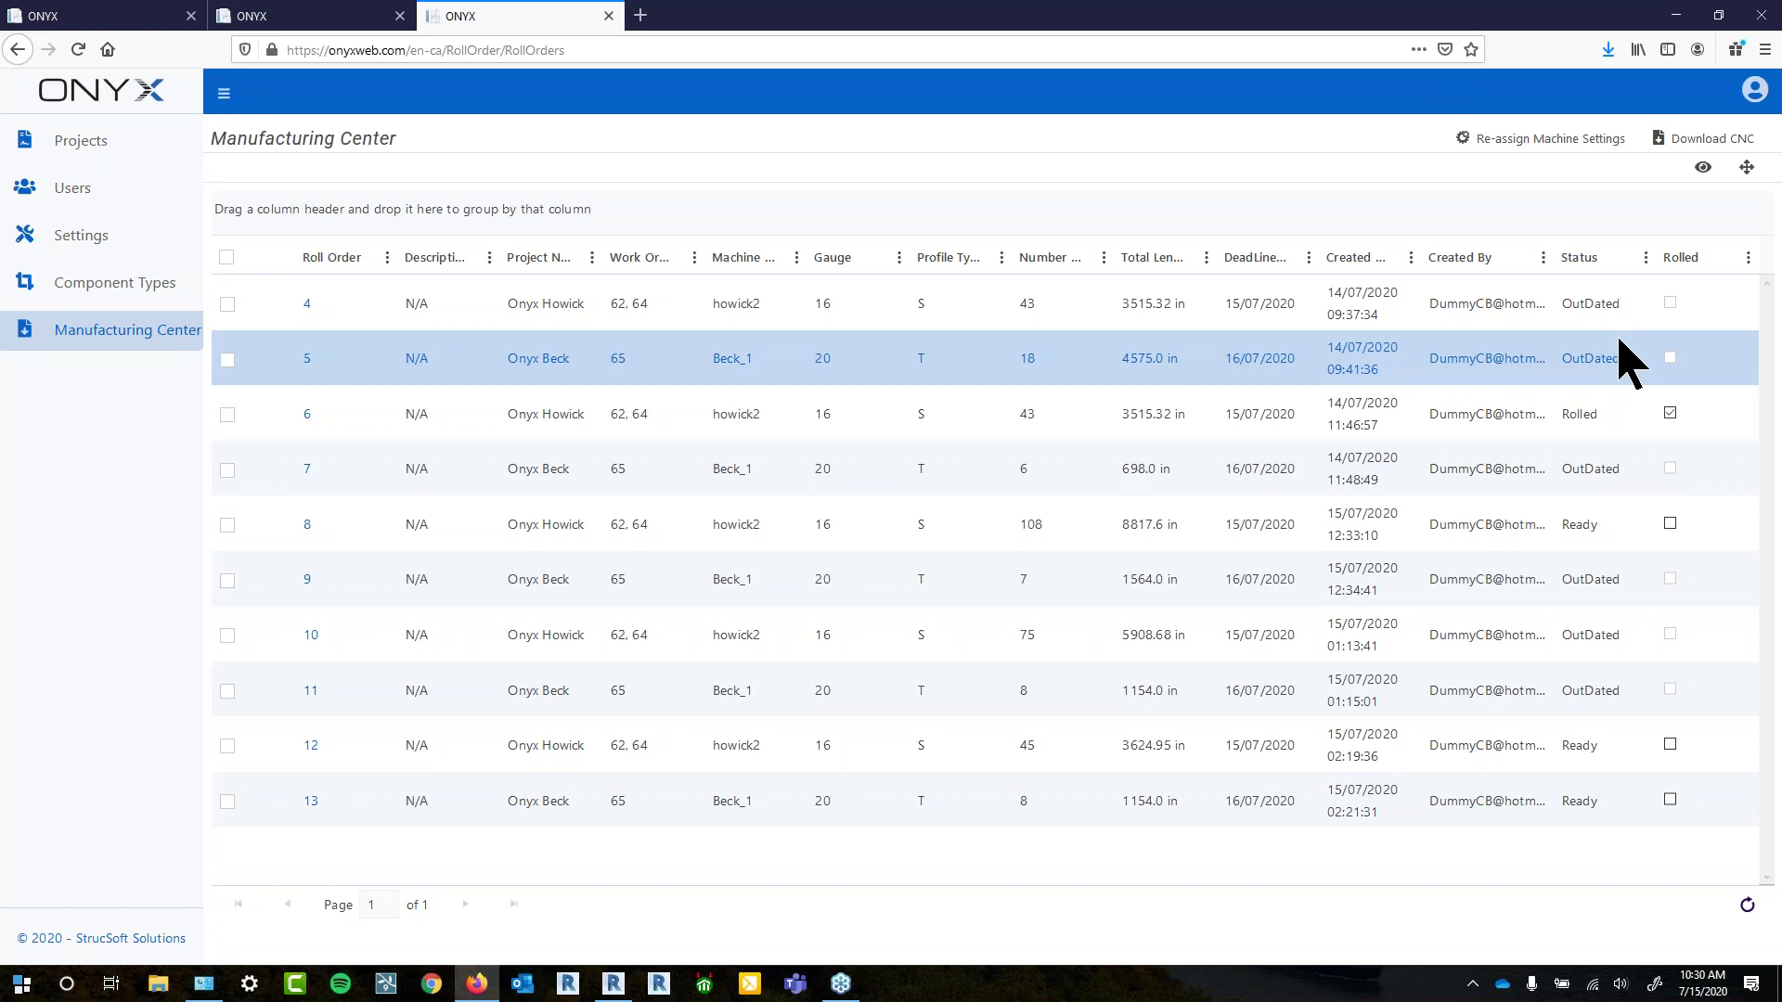
click(1614, 324)
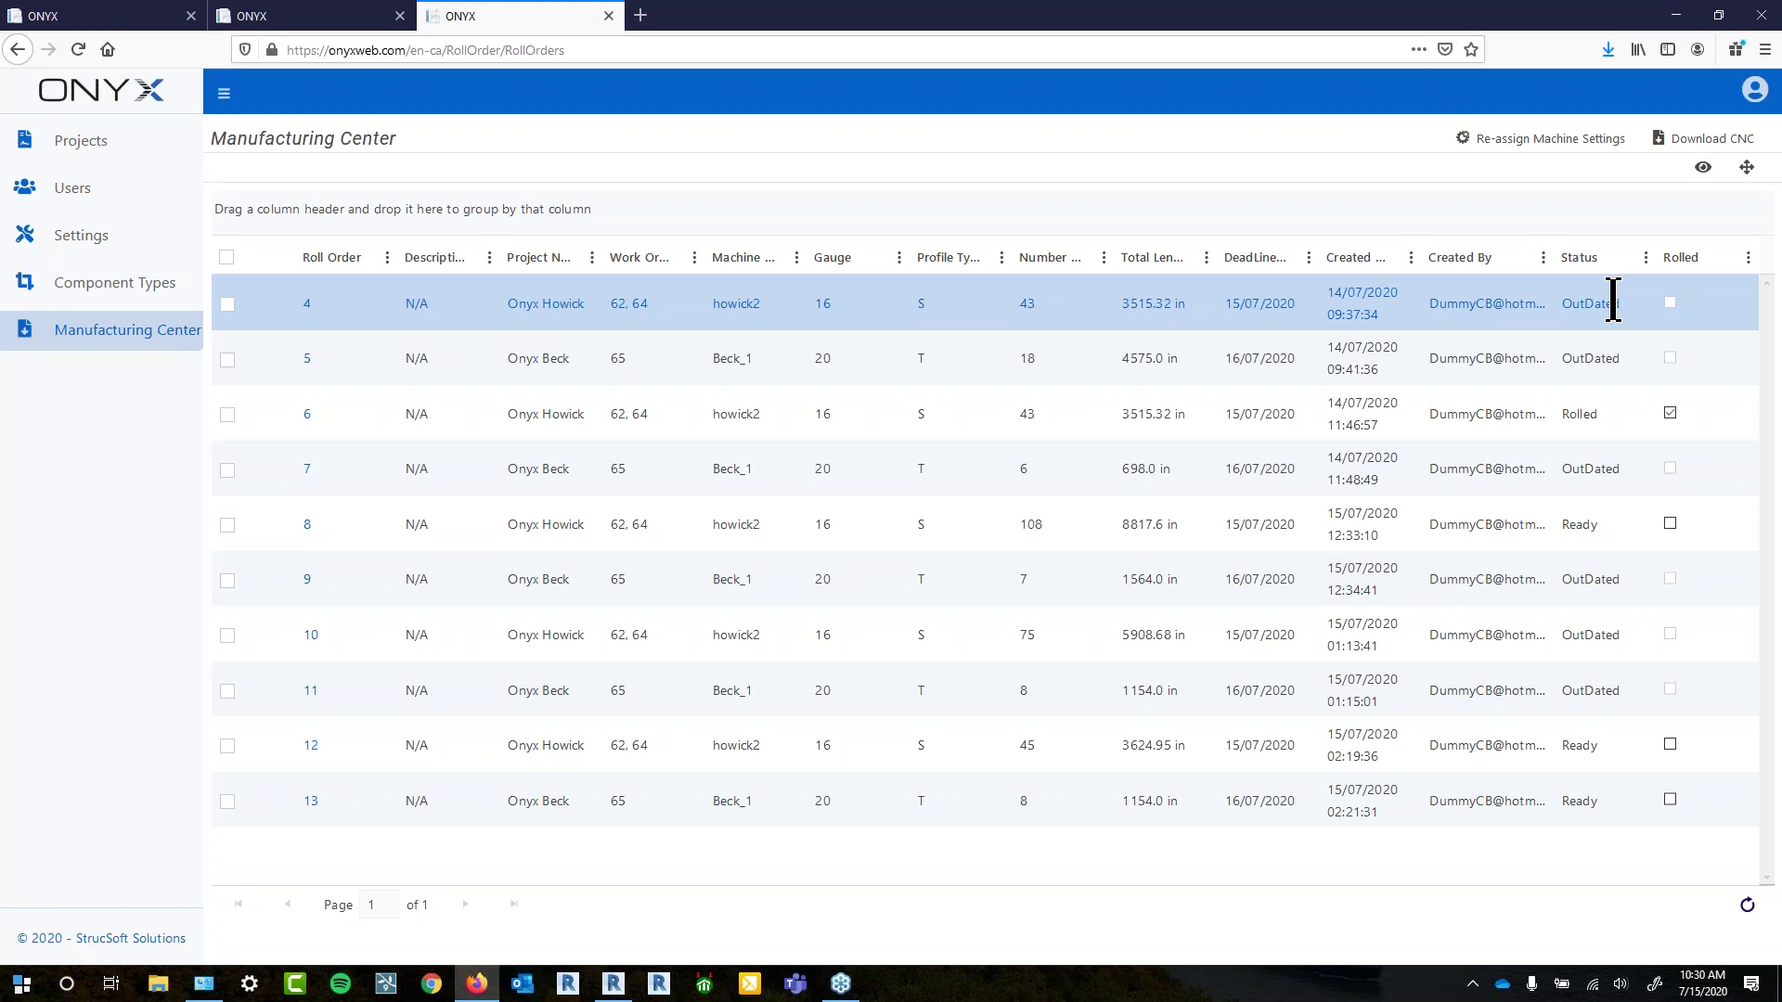
click(1611, 336)
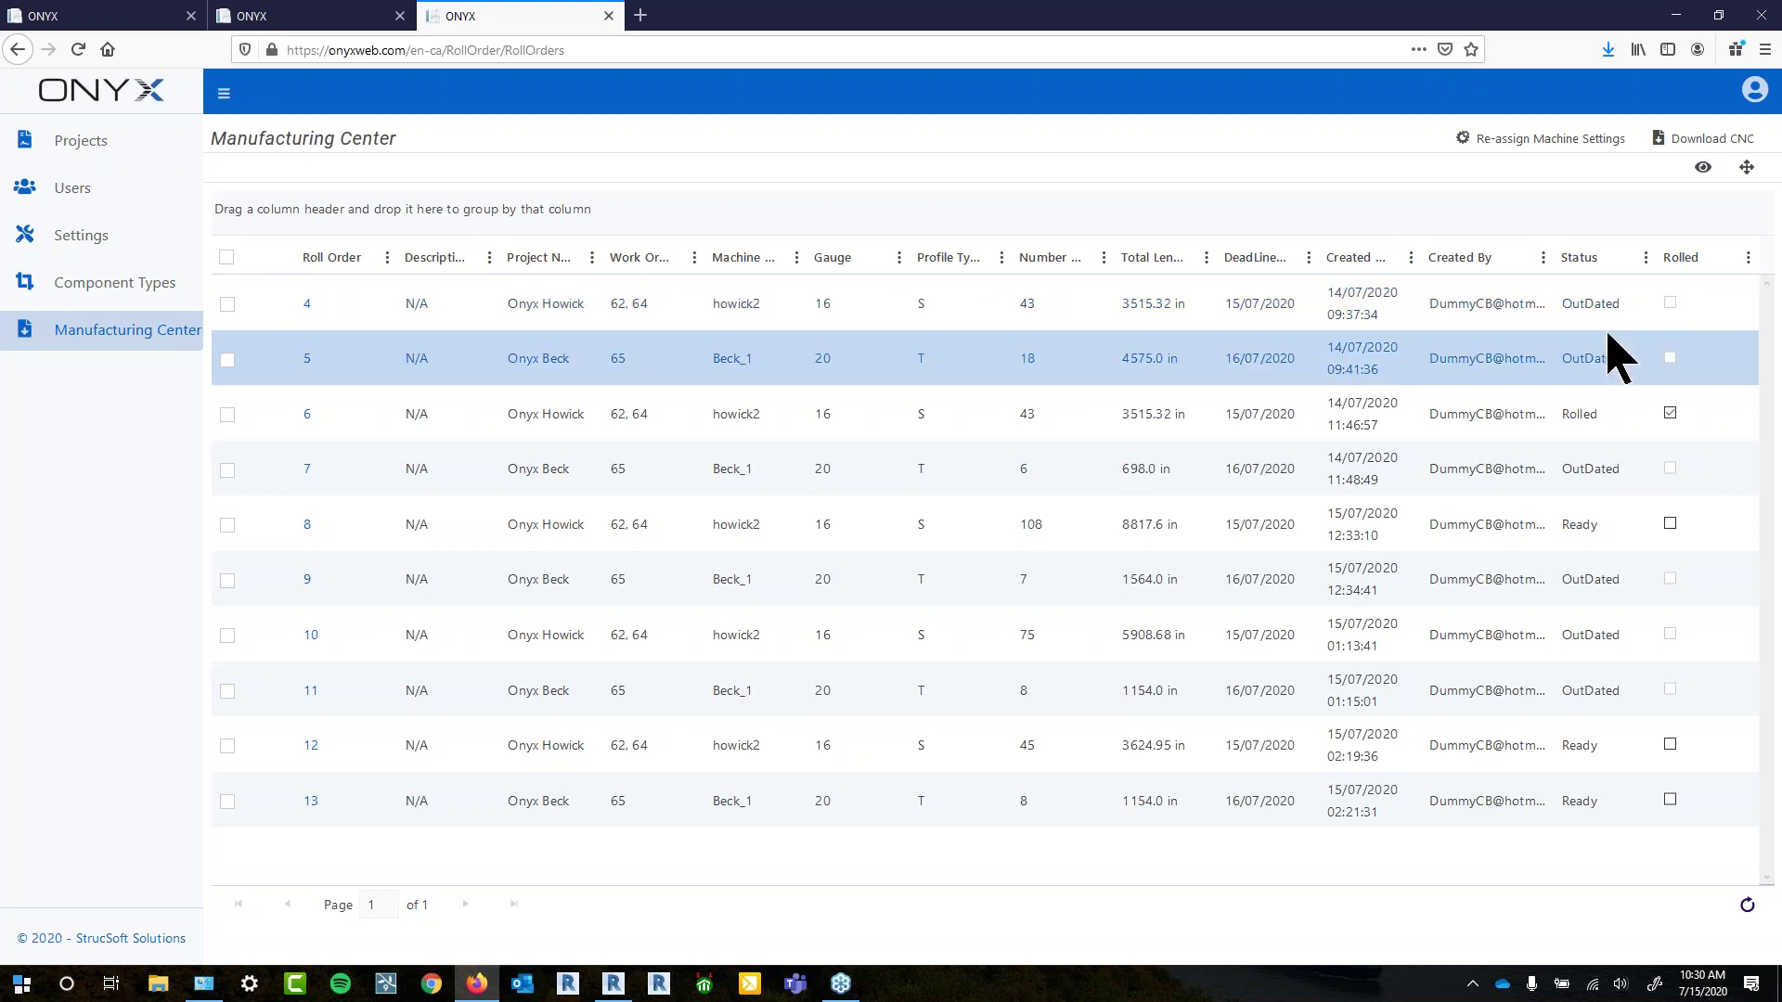
click(1590, 427)
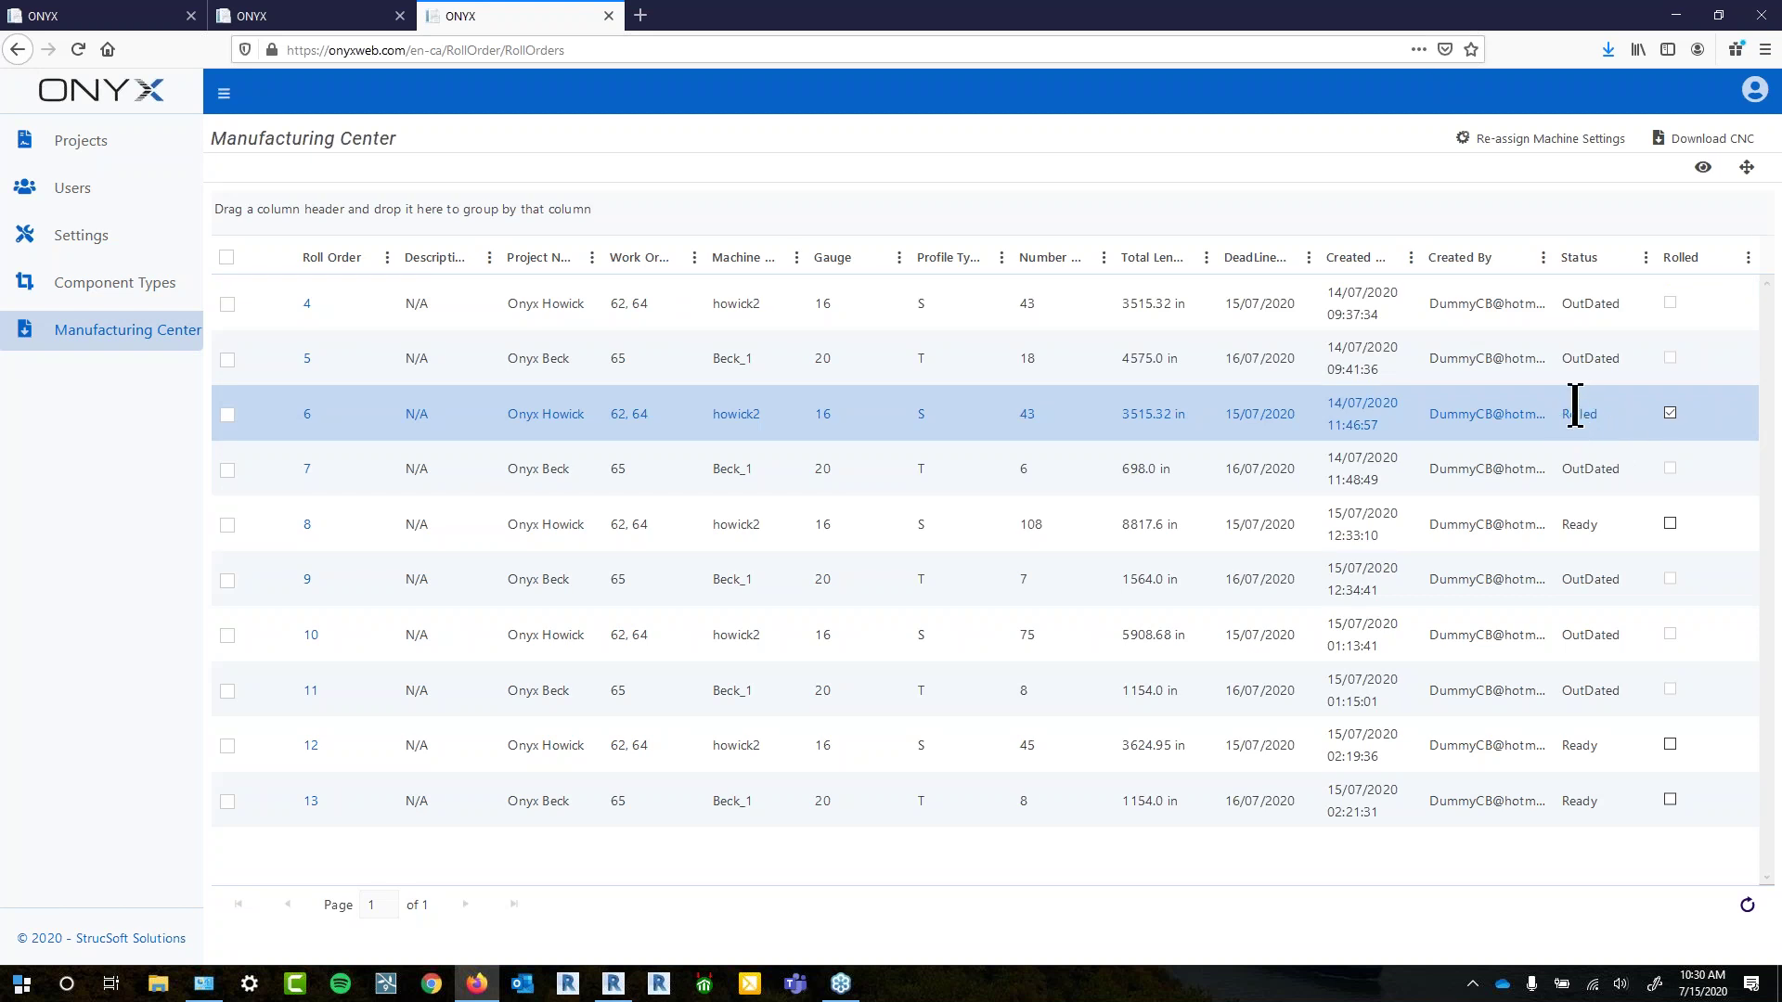
Mark roll order 8 as rolled and confirm the status update
click(1624, 529)
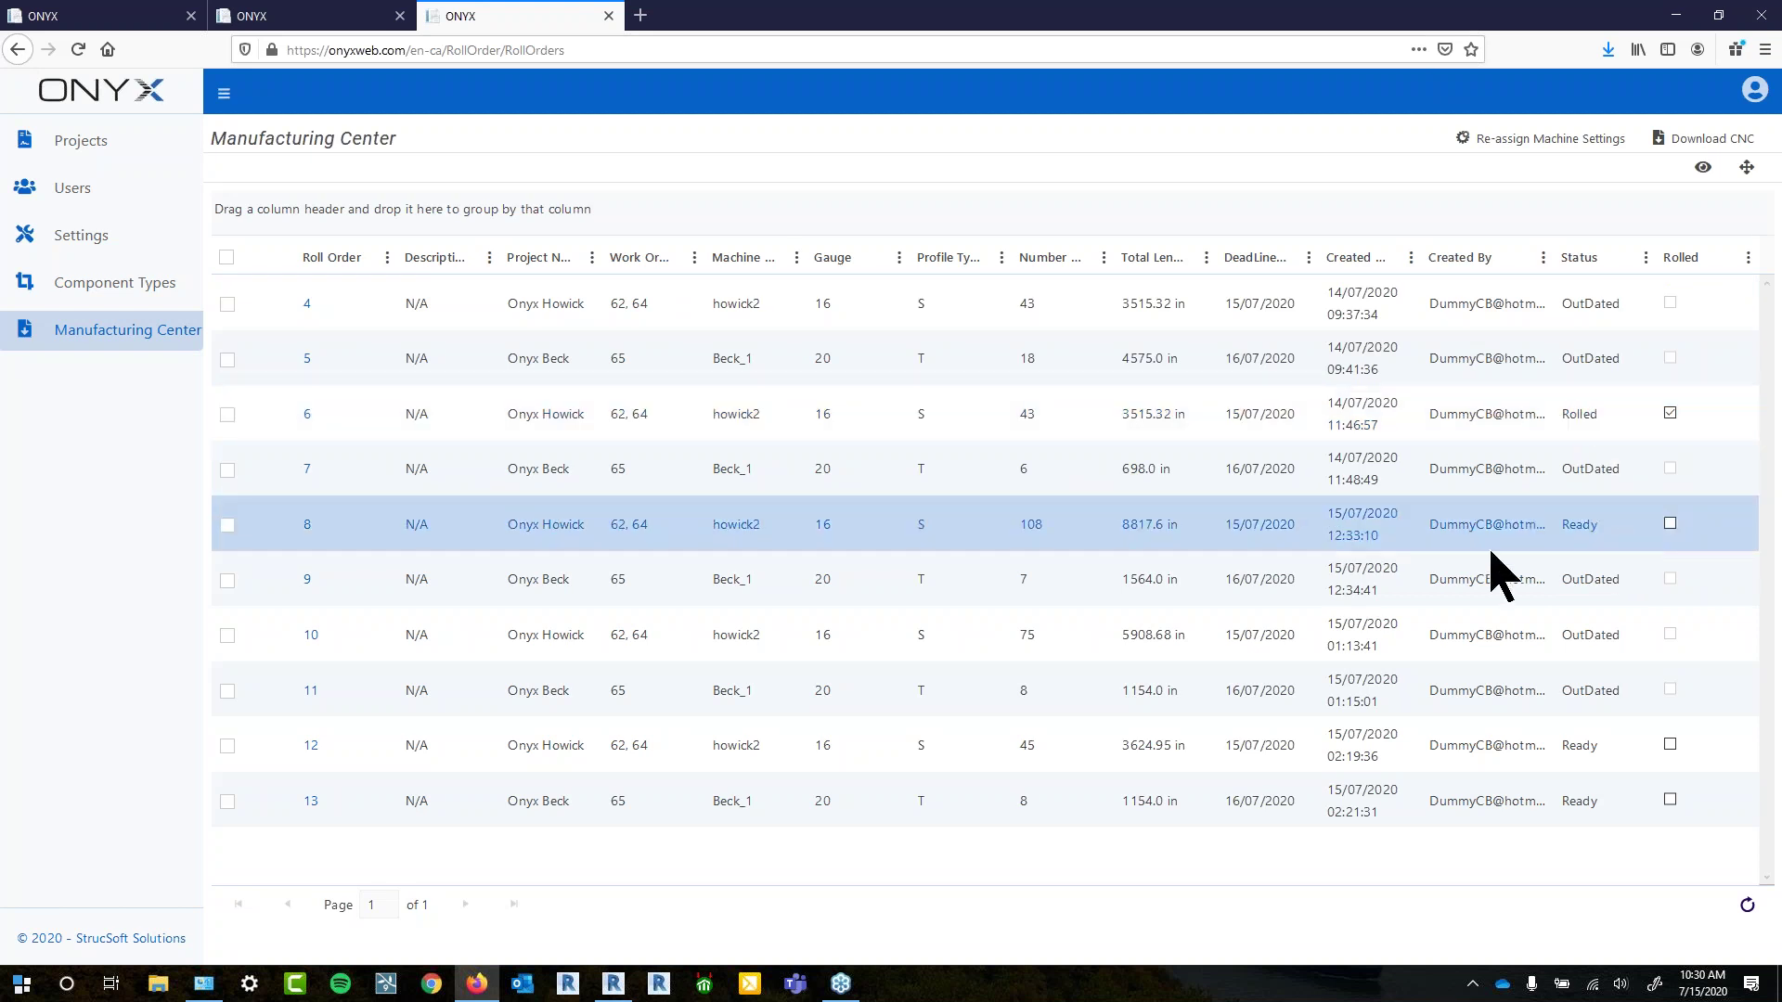
click(1670, 523)
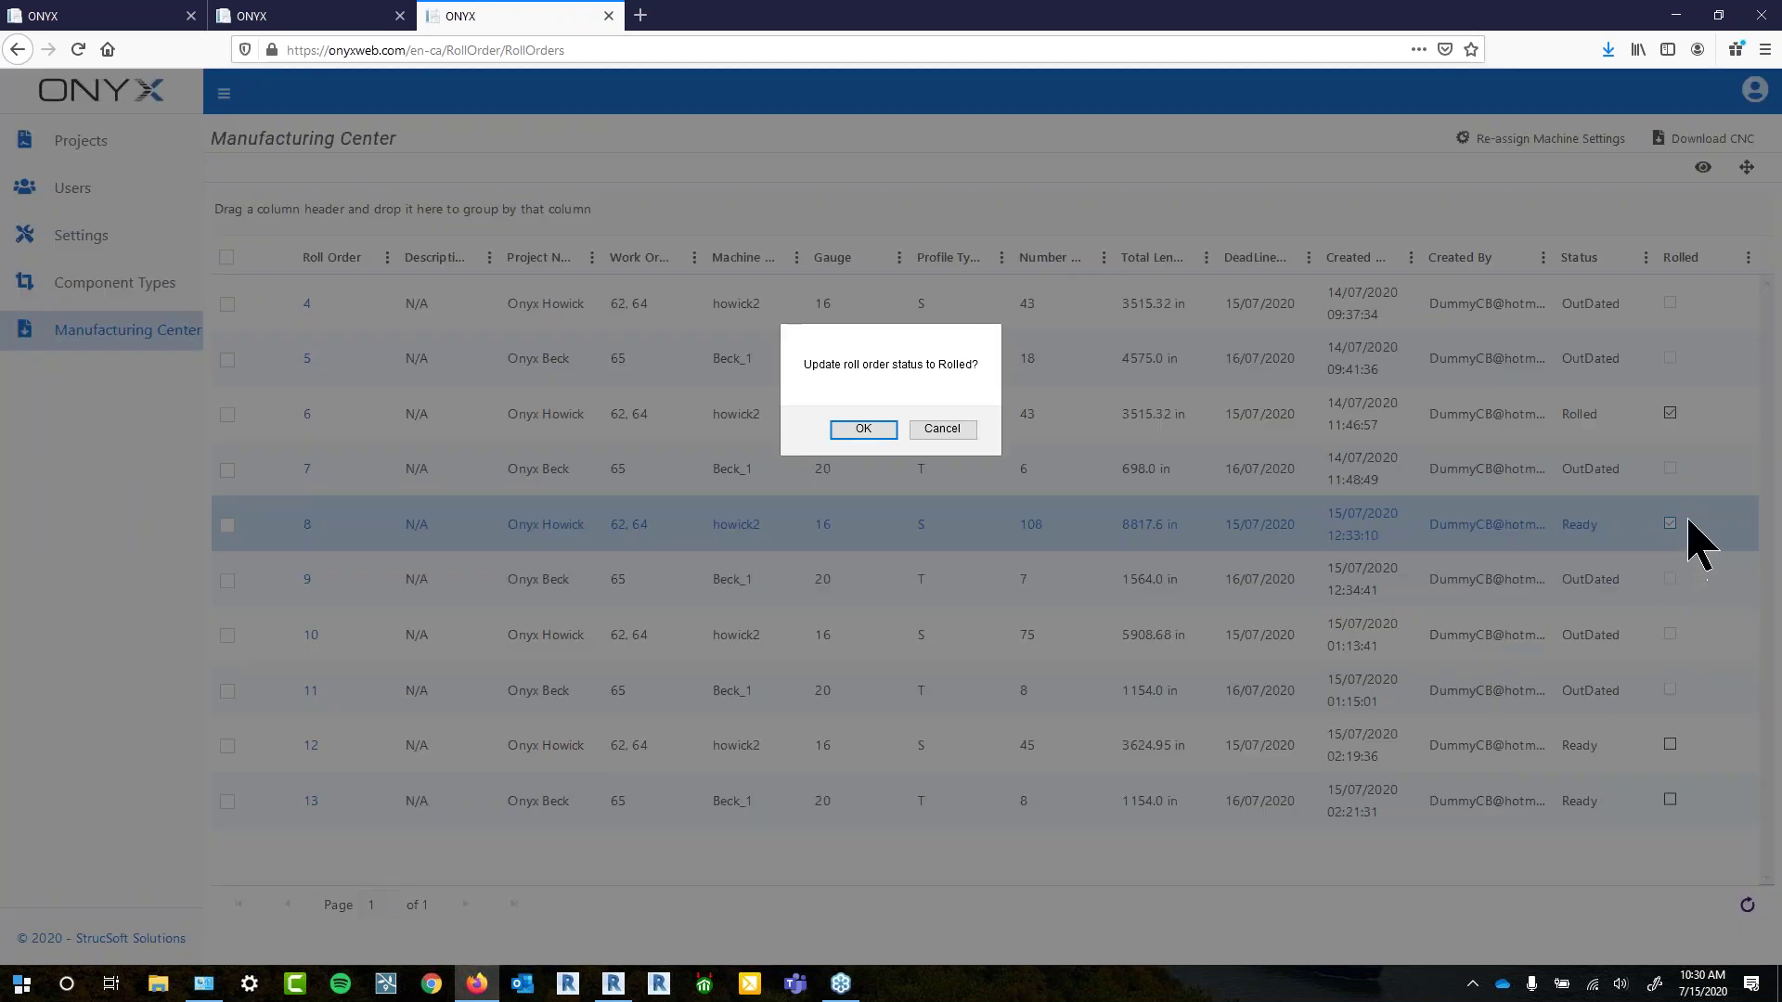
click(846, 430)
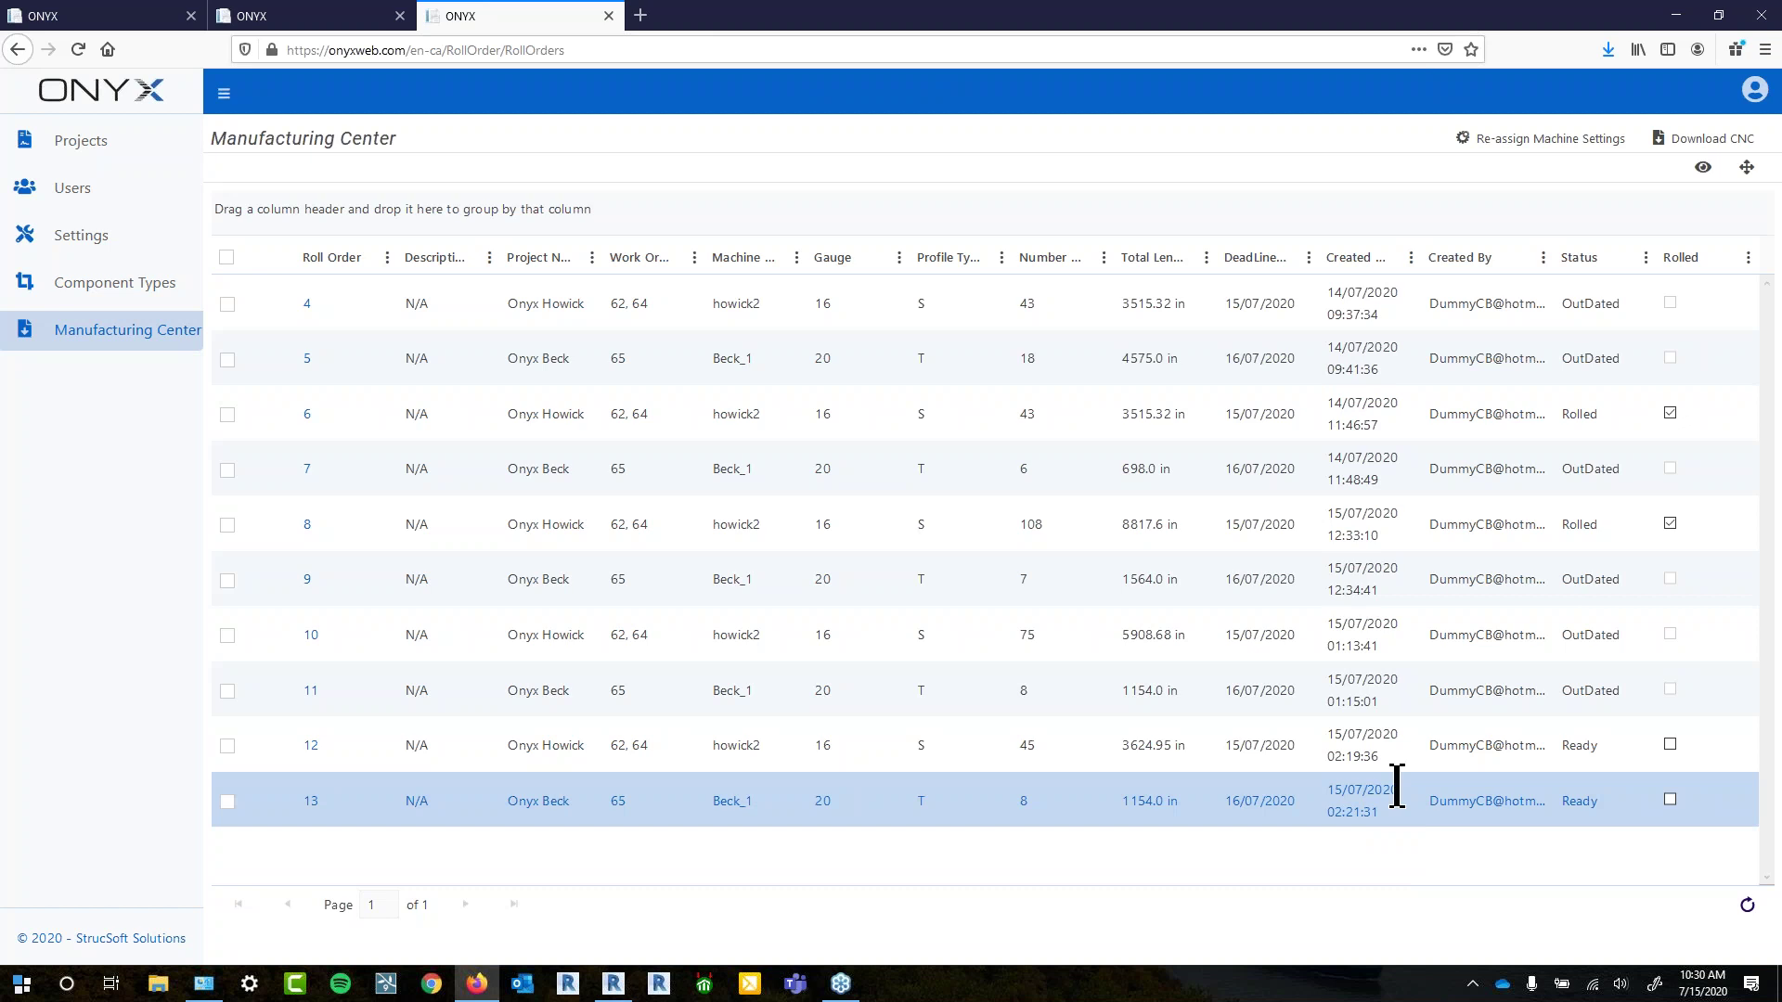
Re-assign roll order 12 to machine type Howick with the howick2 machine setting and save it
click(227, 746)
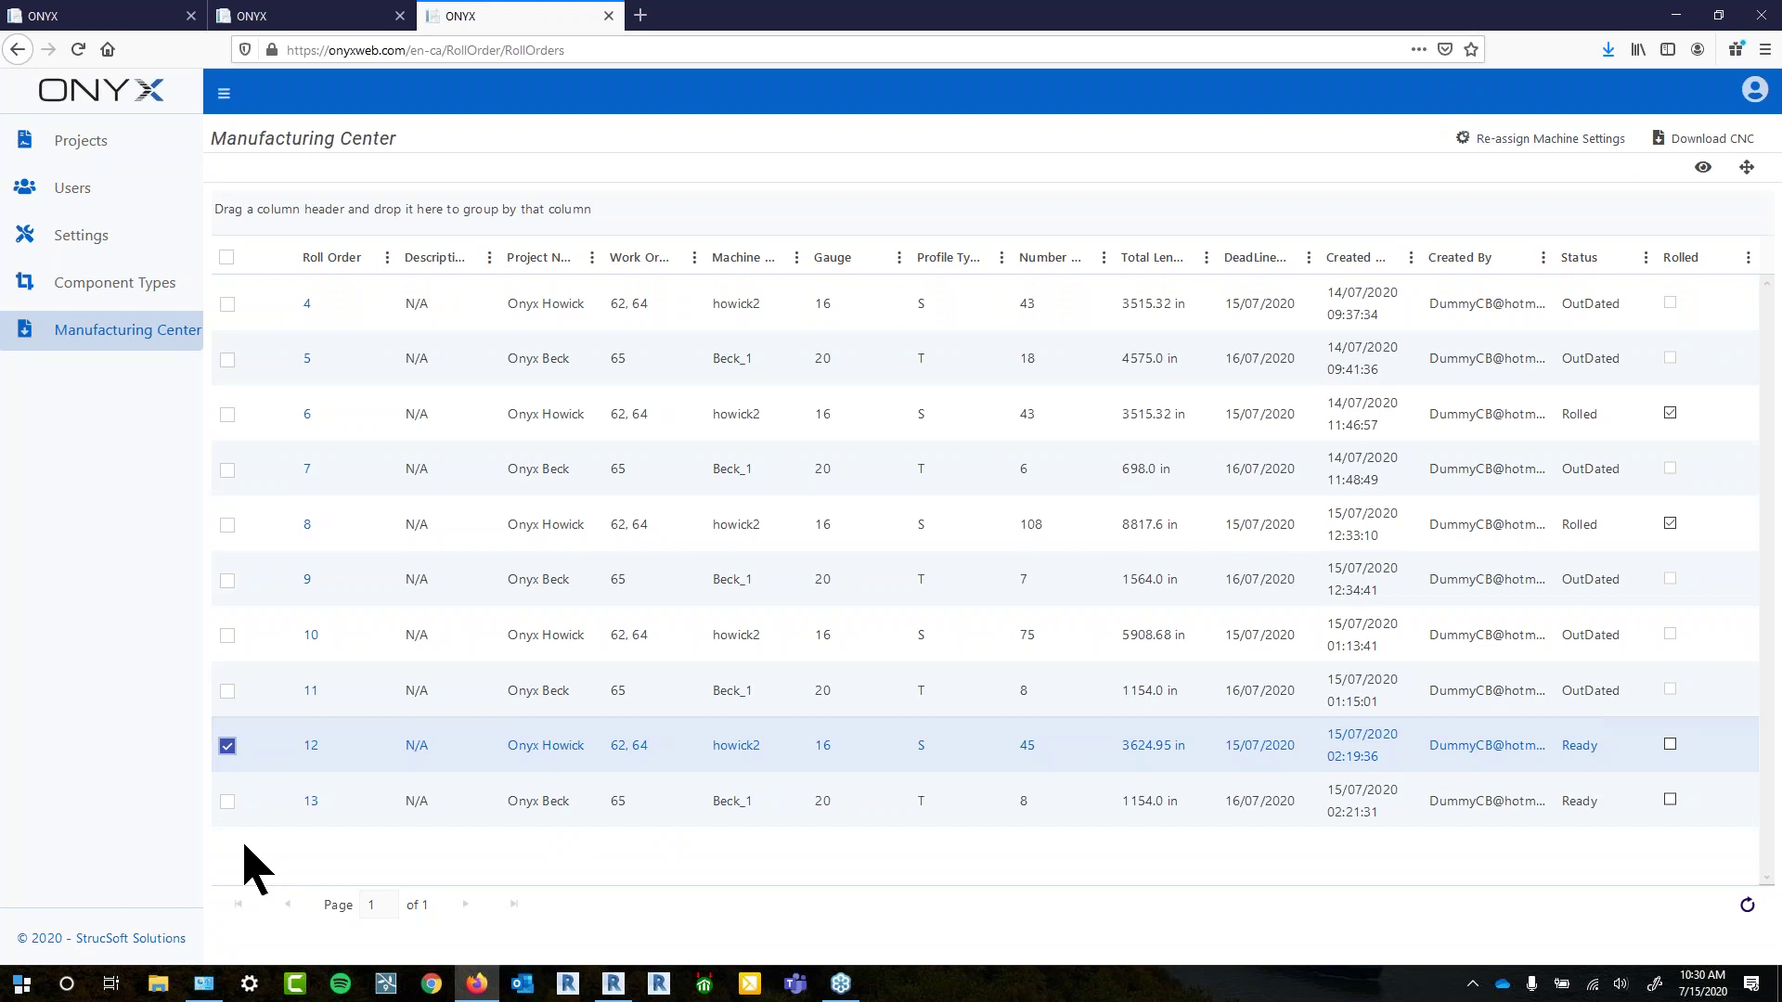
click(1531, 140)
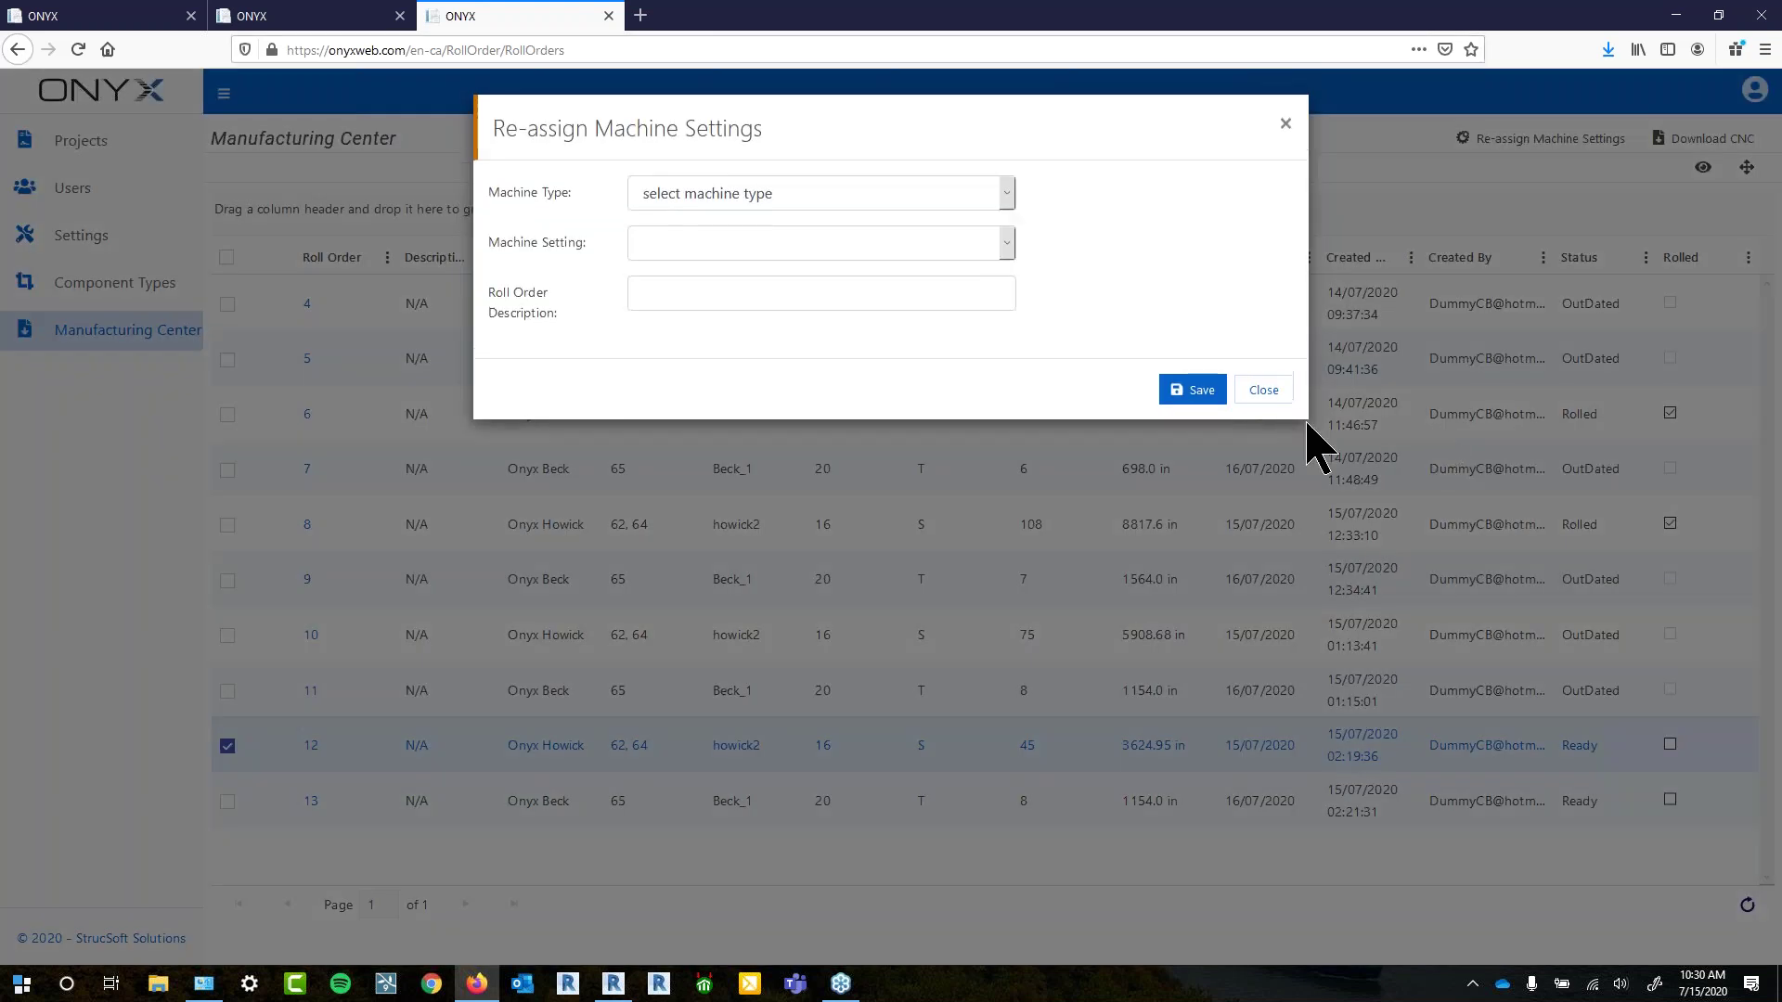
click(835, 190)
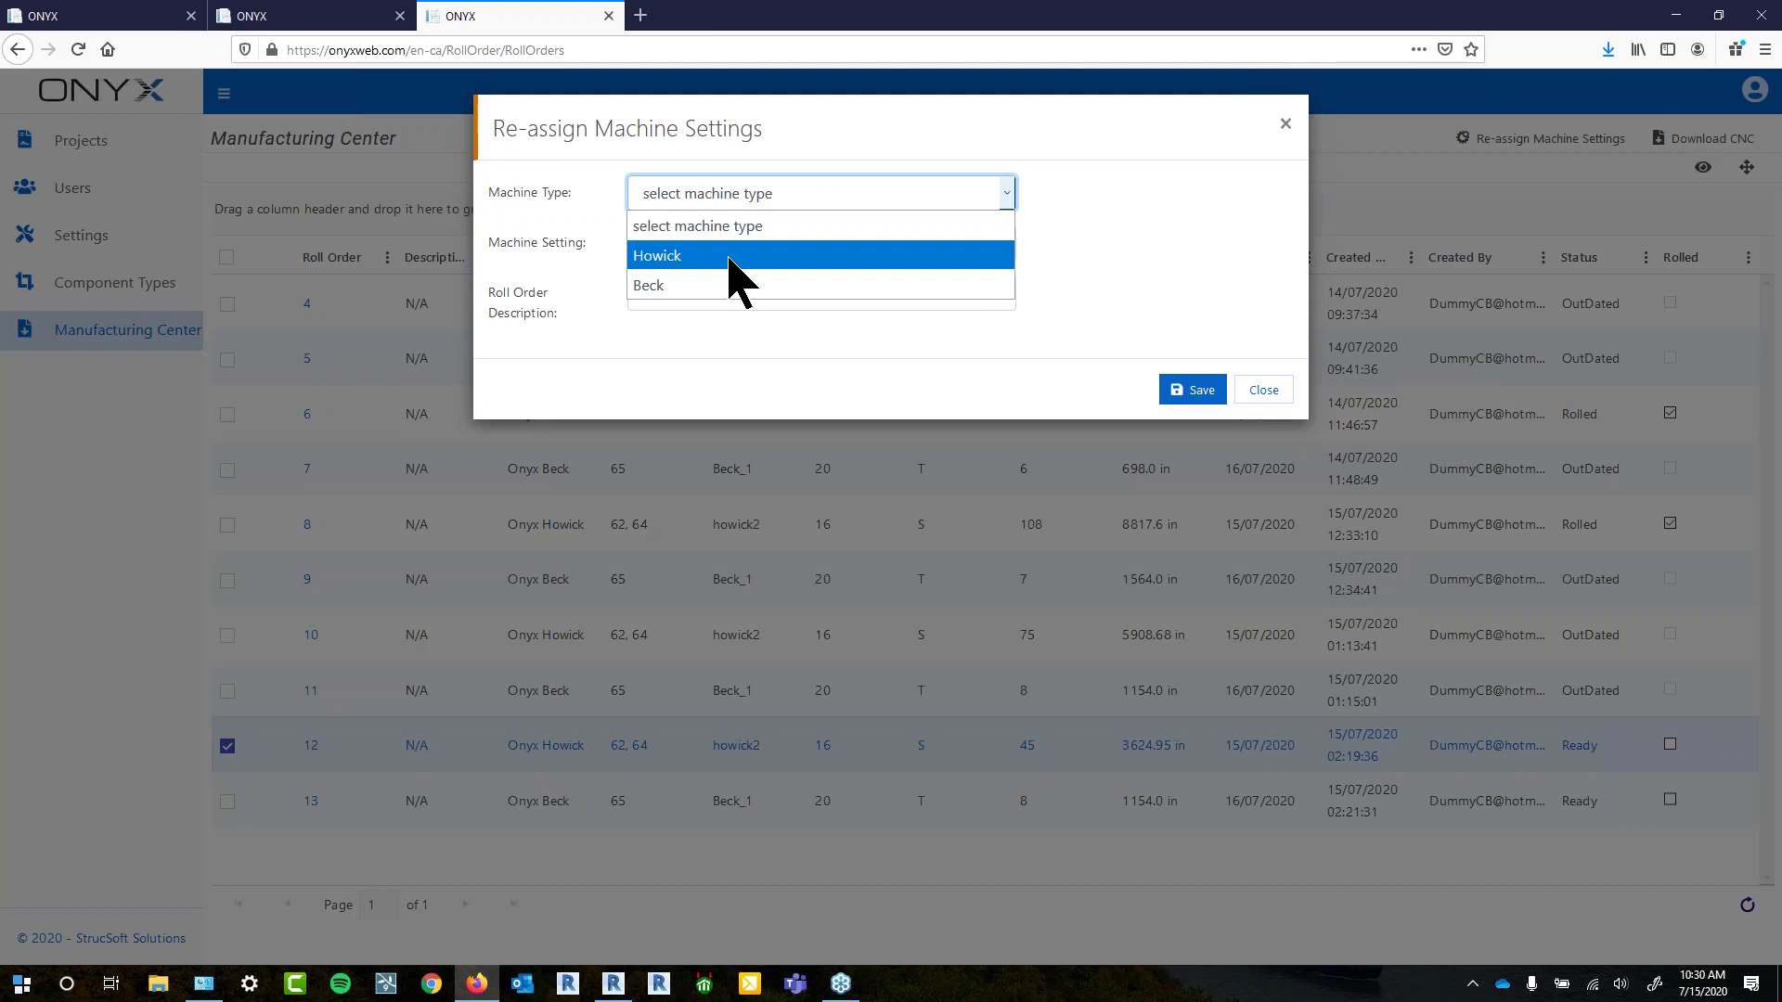
click(1138, 246)
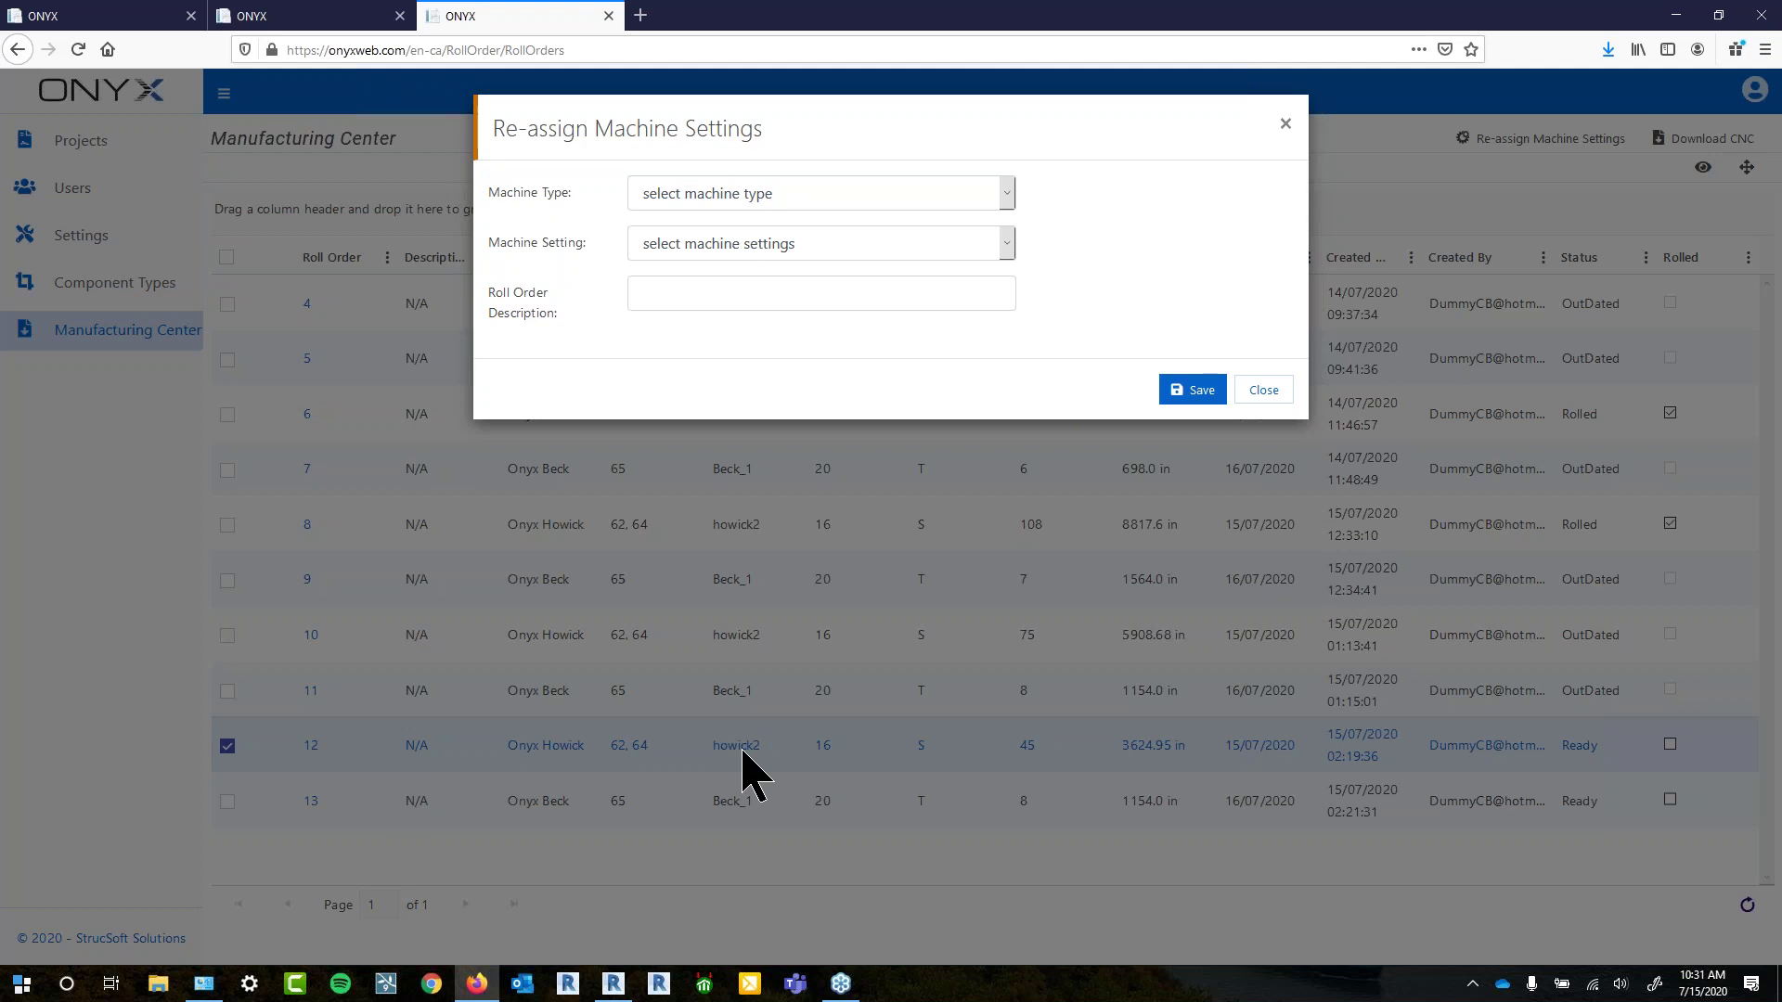
click(775, 197)
click(757, 253)
click(768, 245)
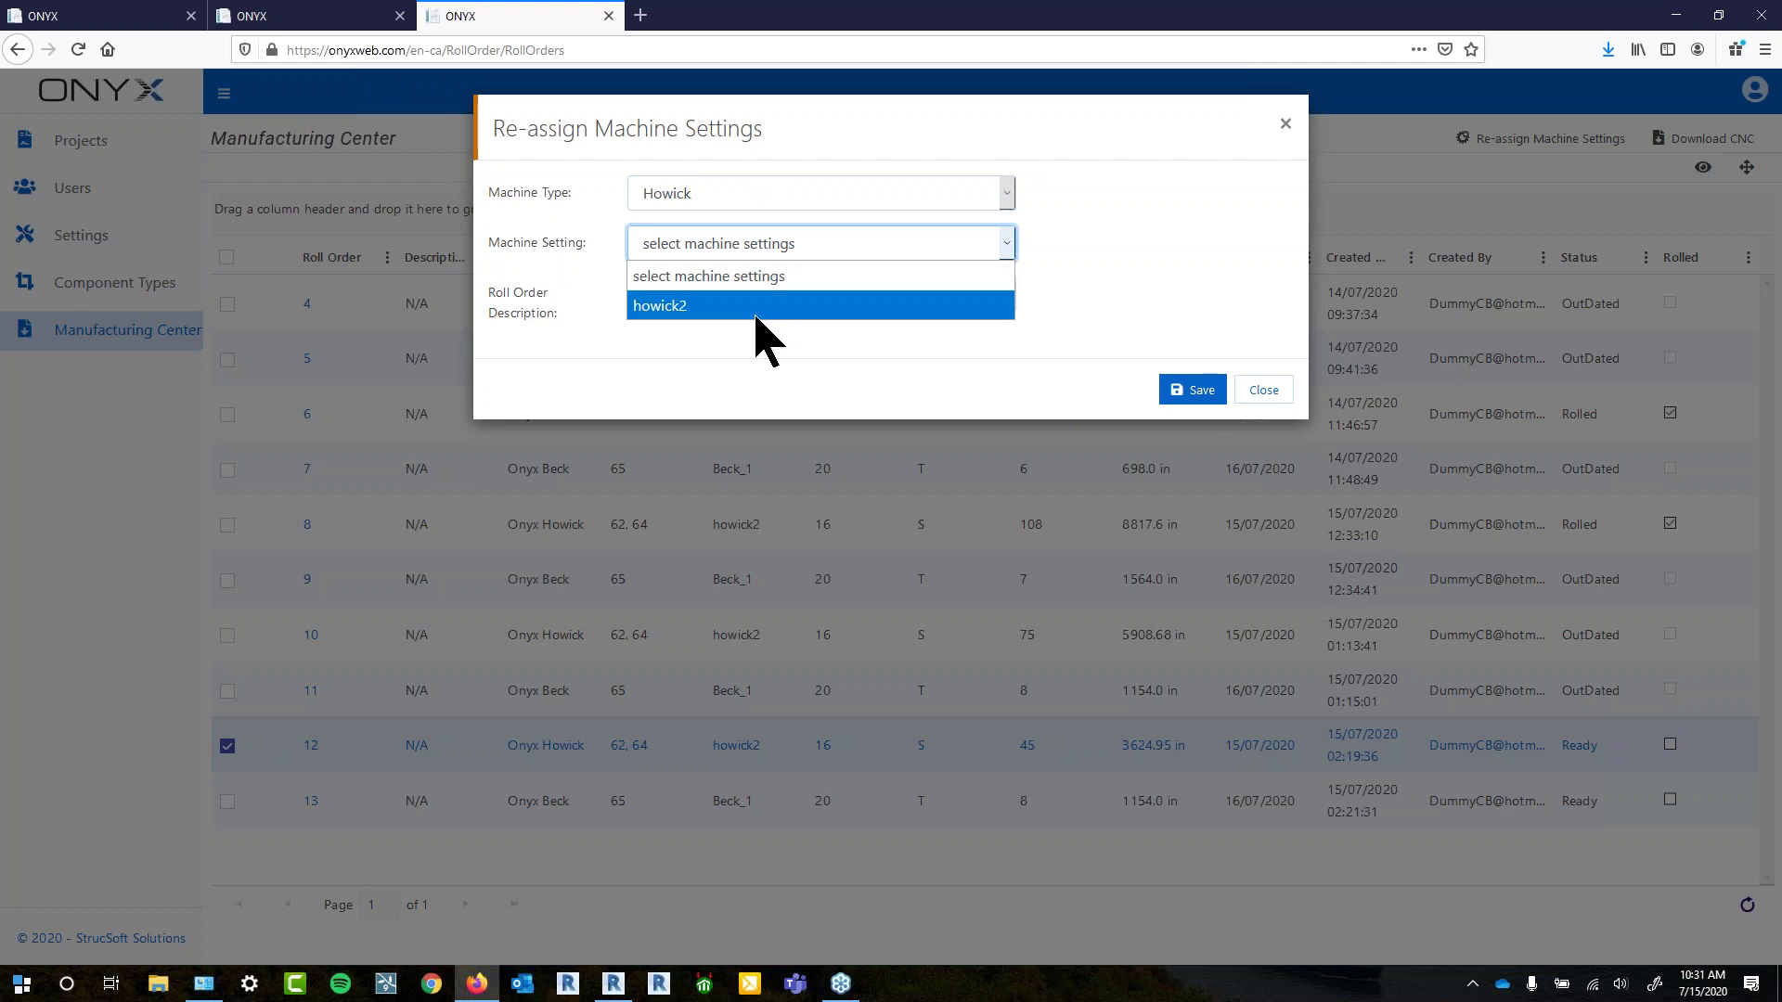
click(752, 313)
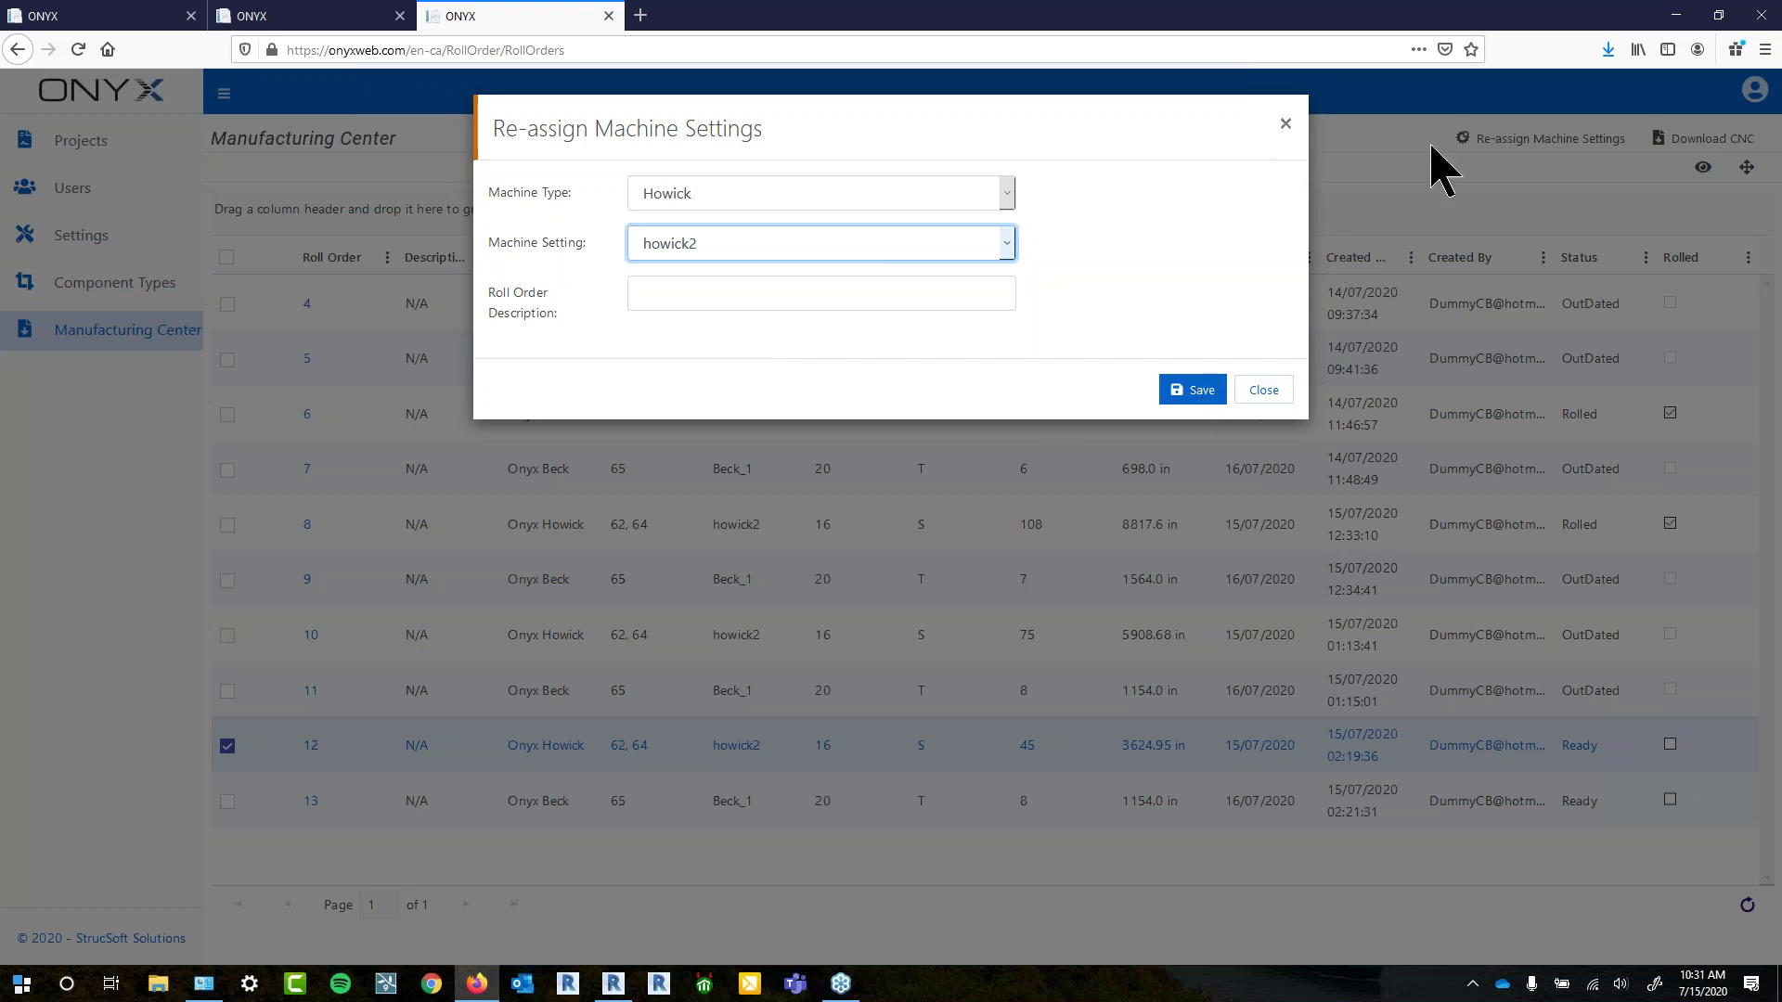
click(1190, 390)
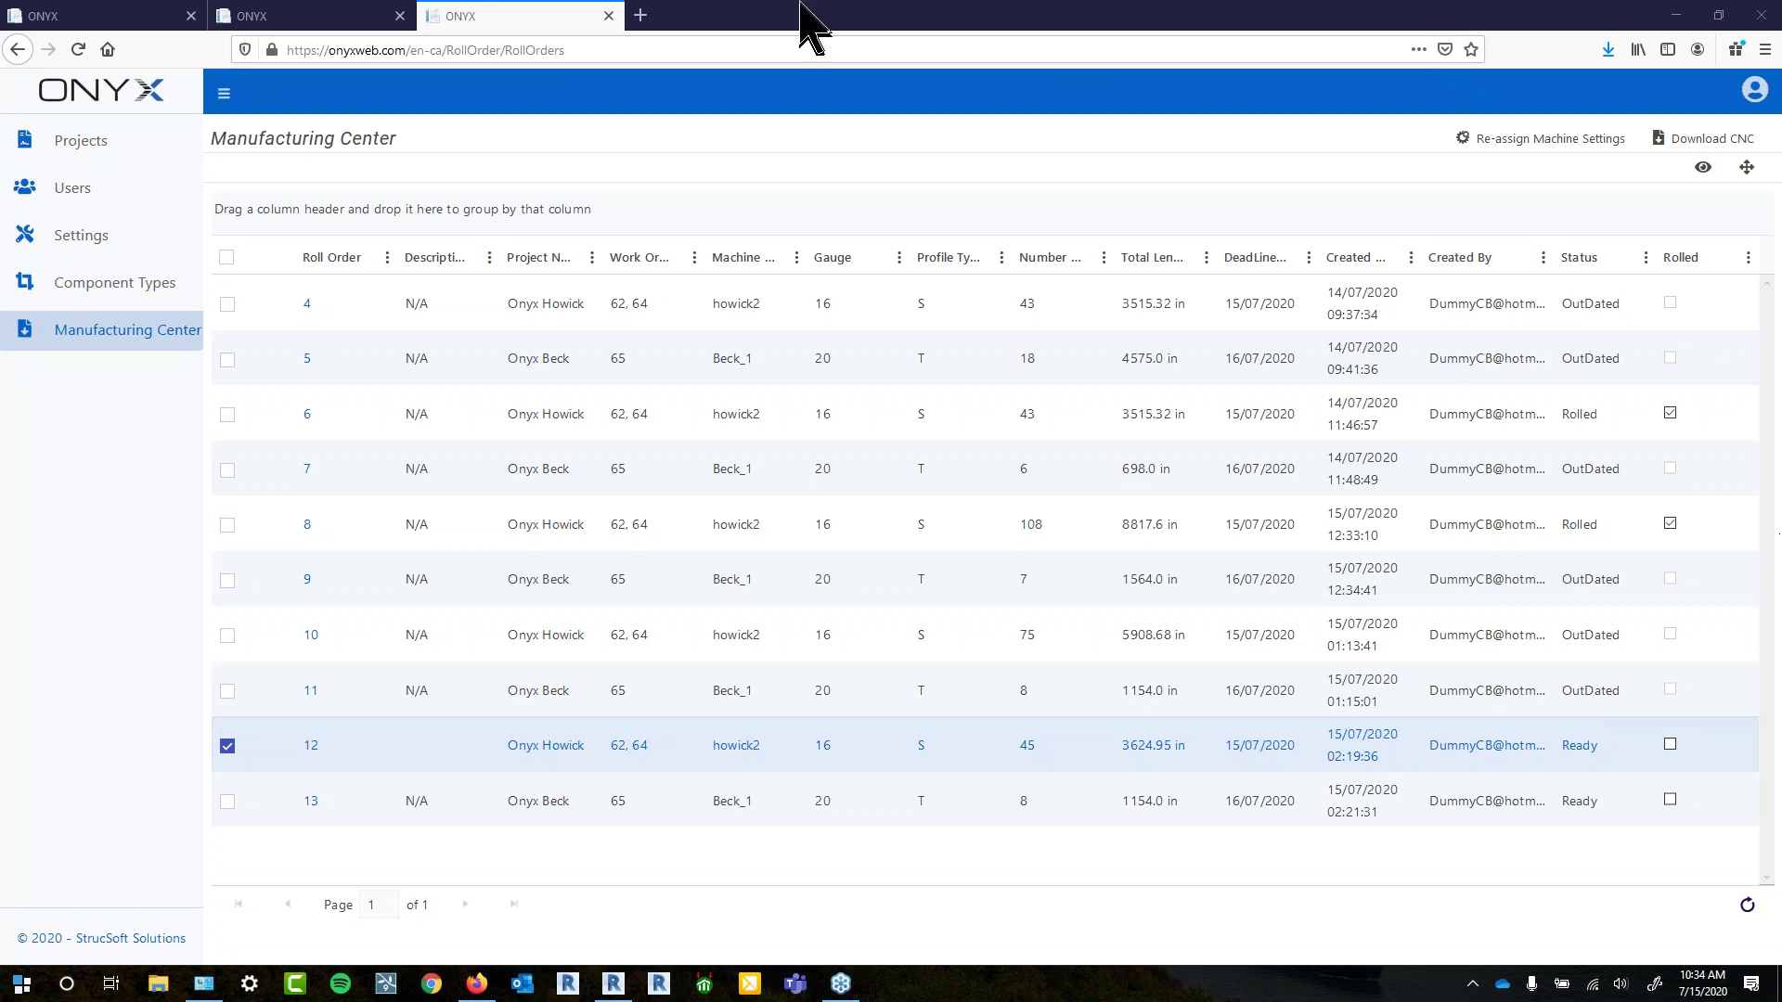
Open the Onyx Howick project, view its Project Viewer, and show the panels and members lists in the Panel Manager
click(109, 147)
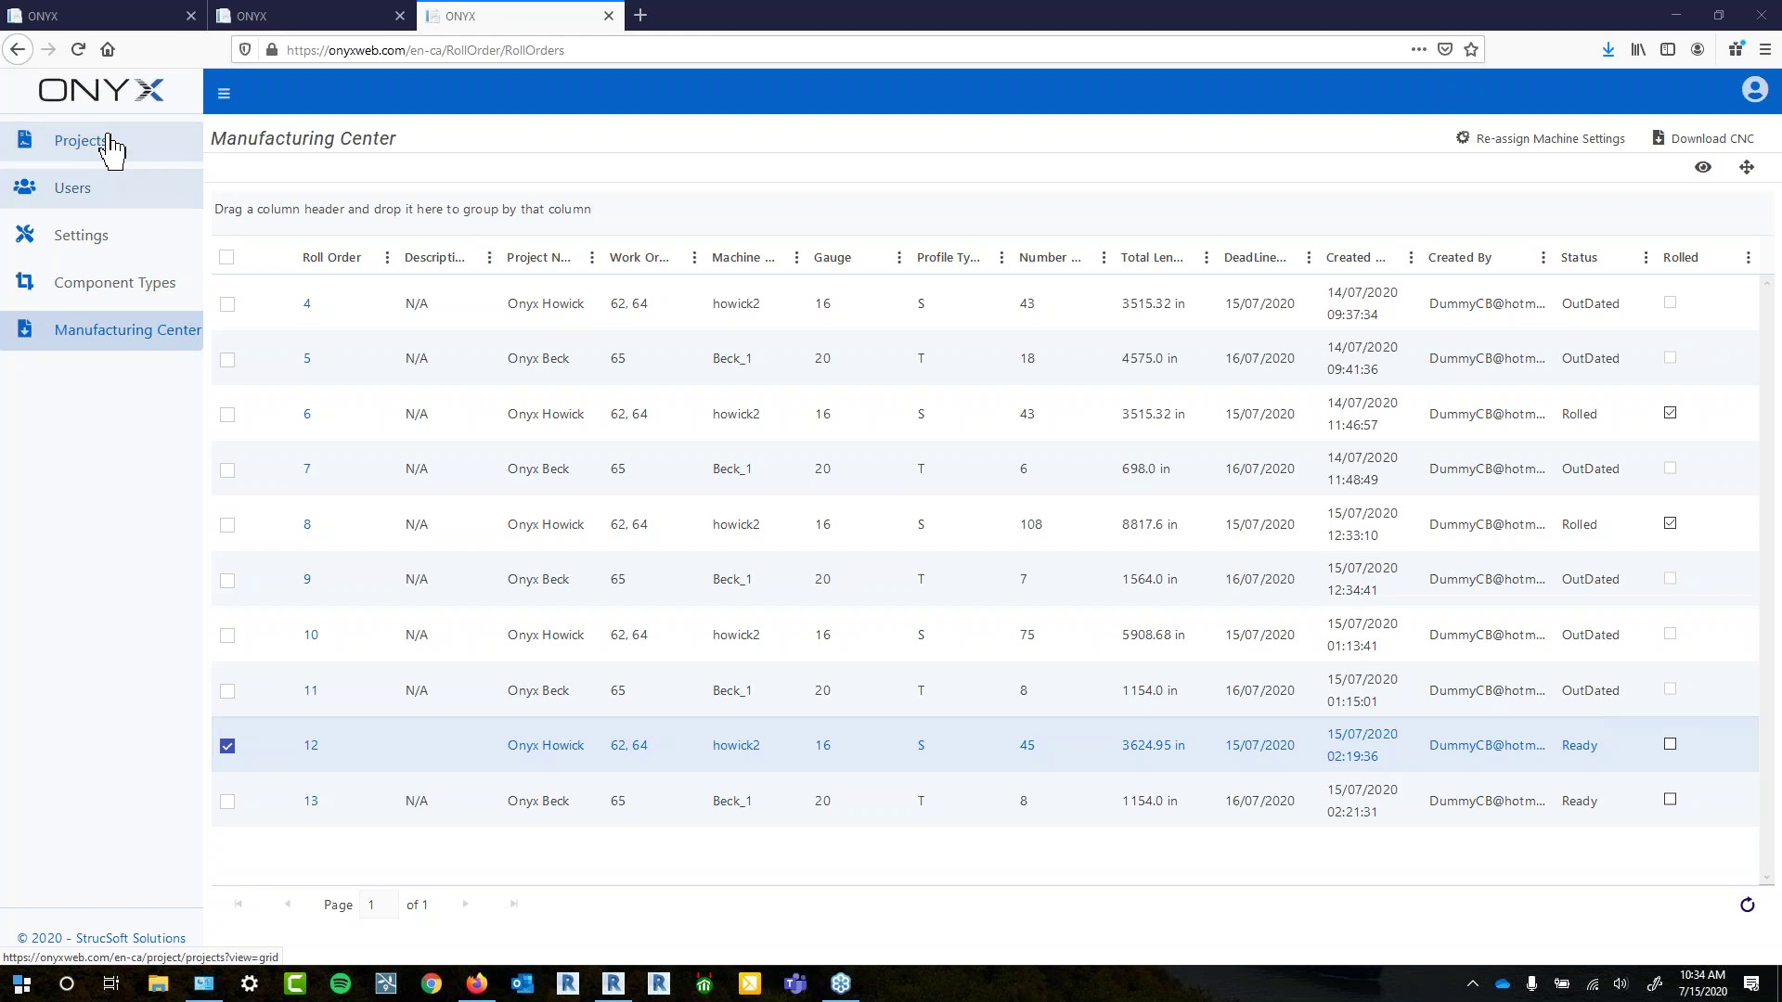
click(371, 268)
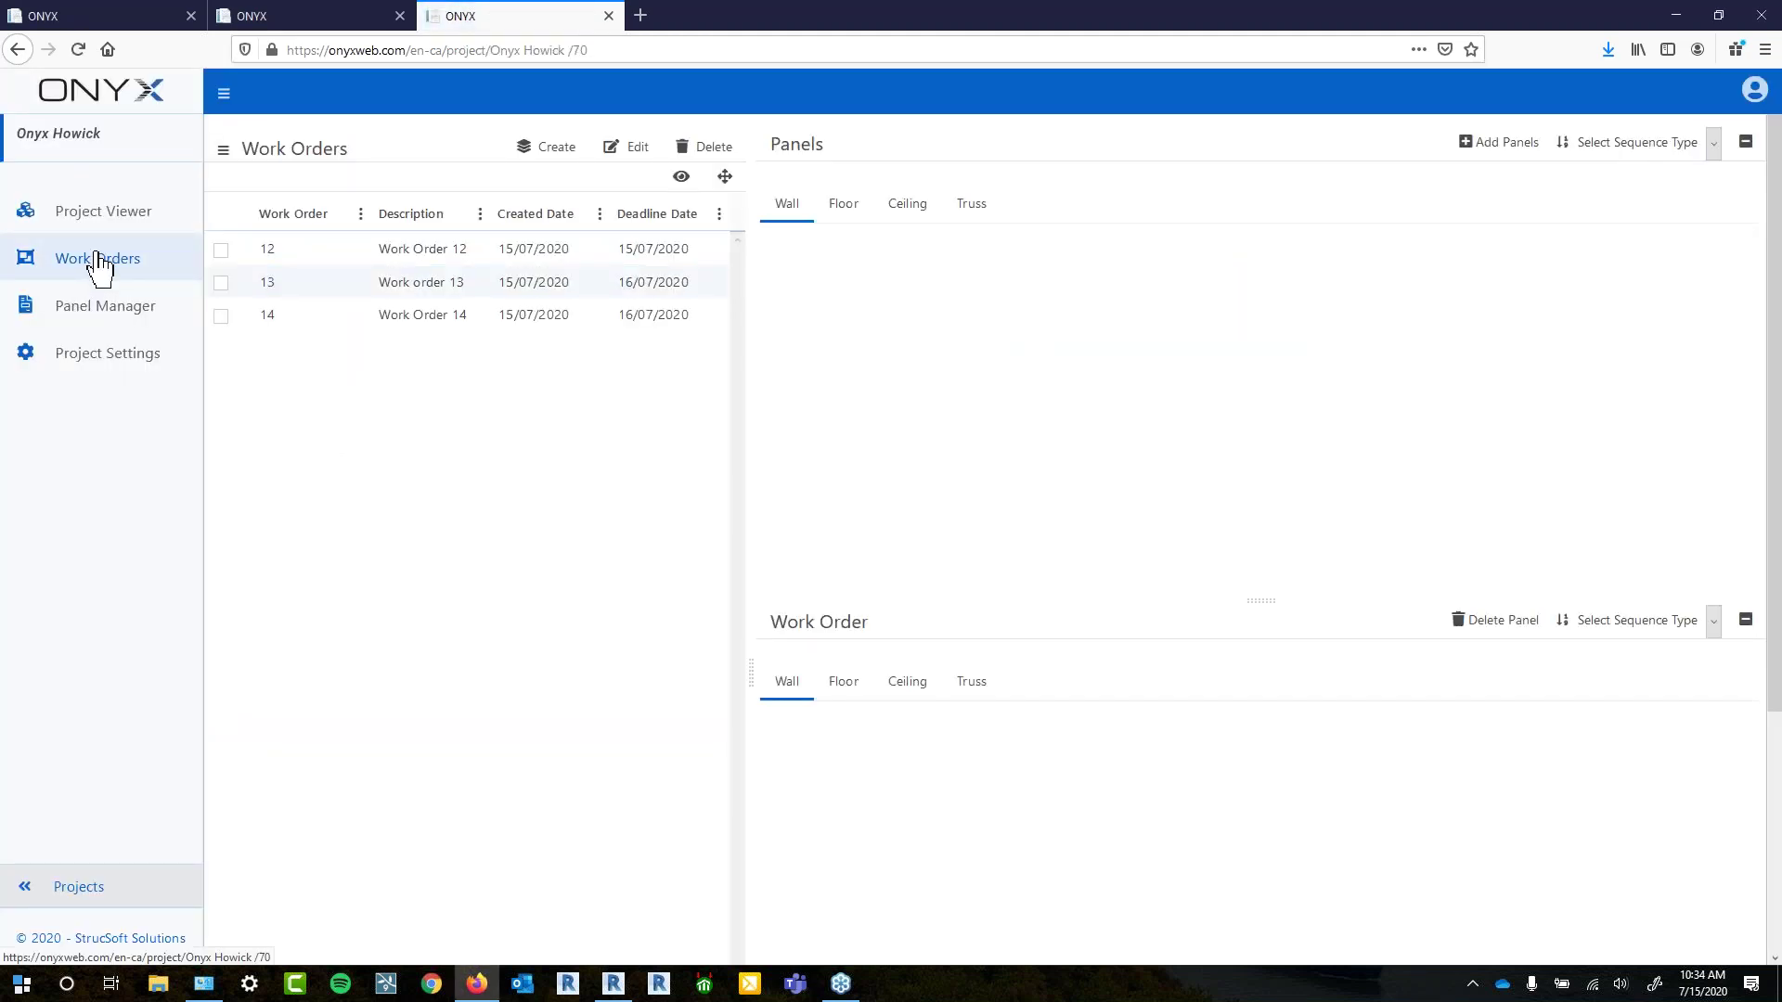
click(109, 214)
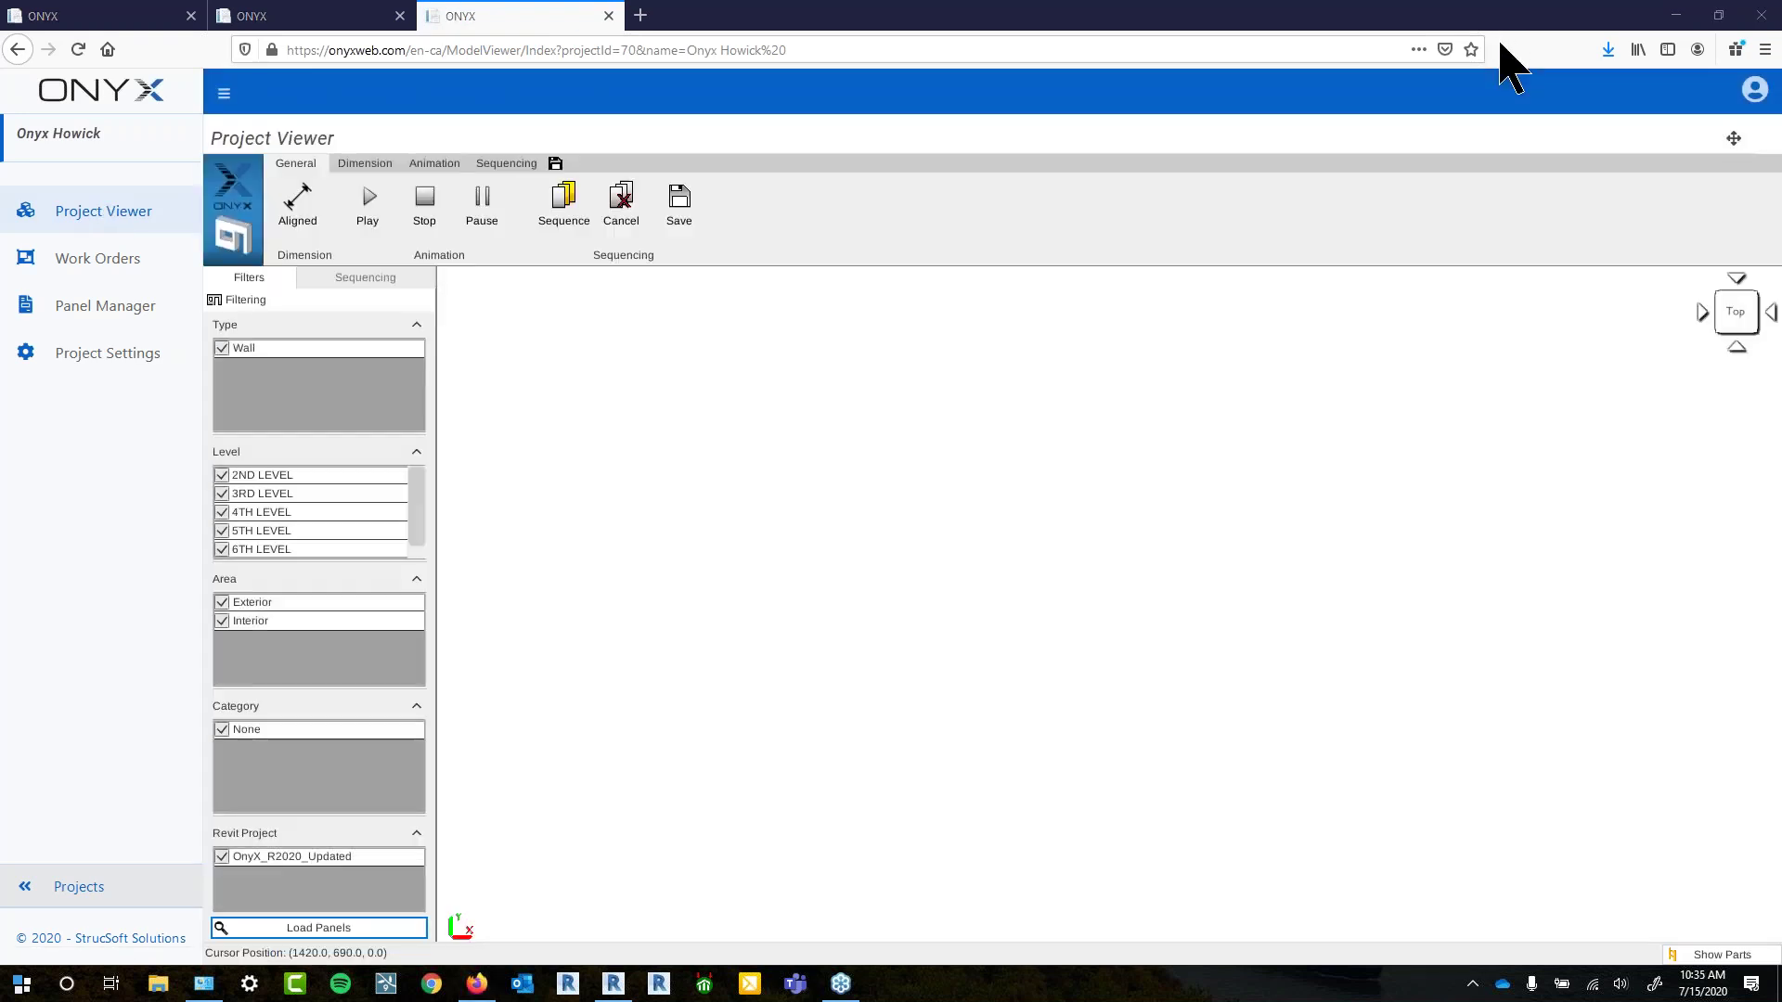
click(111, 313)
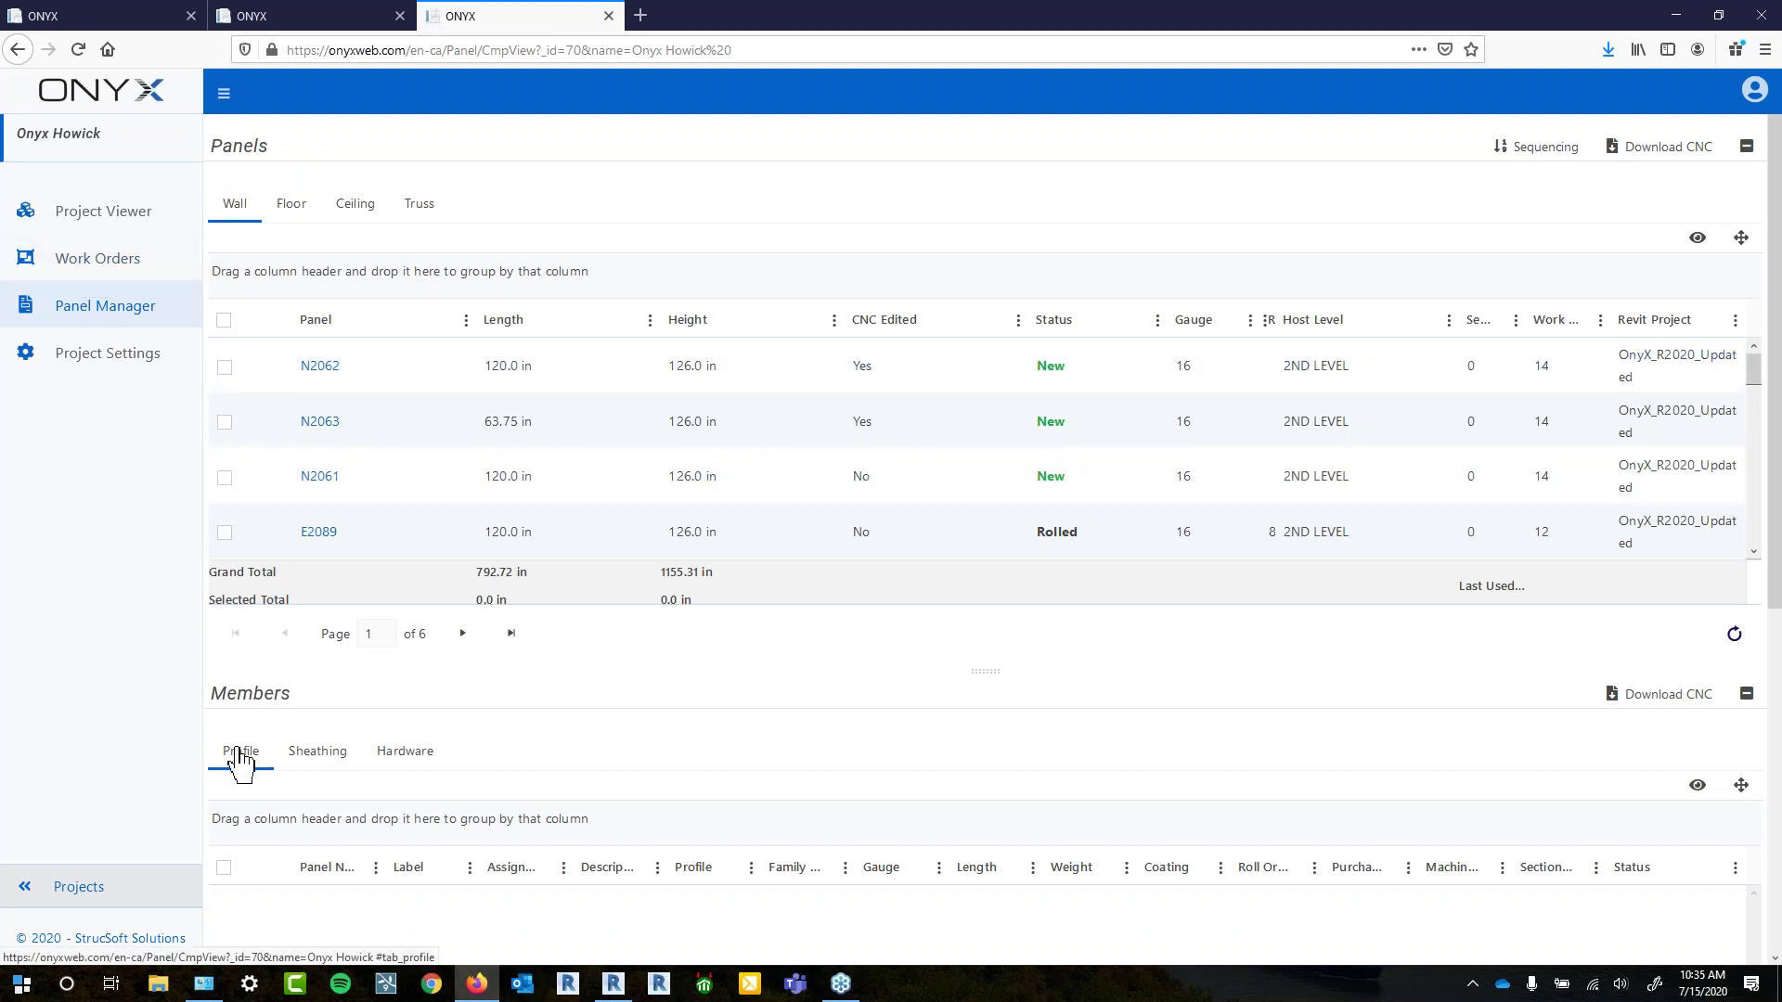
scroll(882, 942, down, 2)
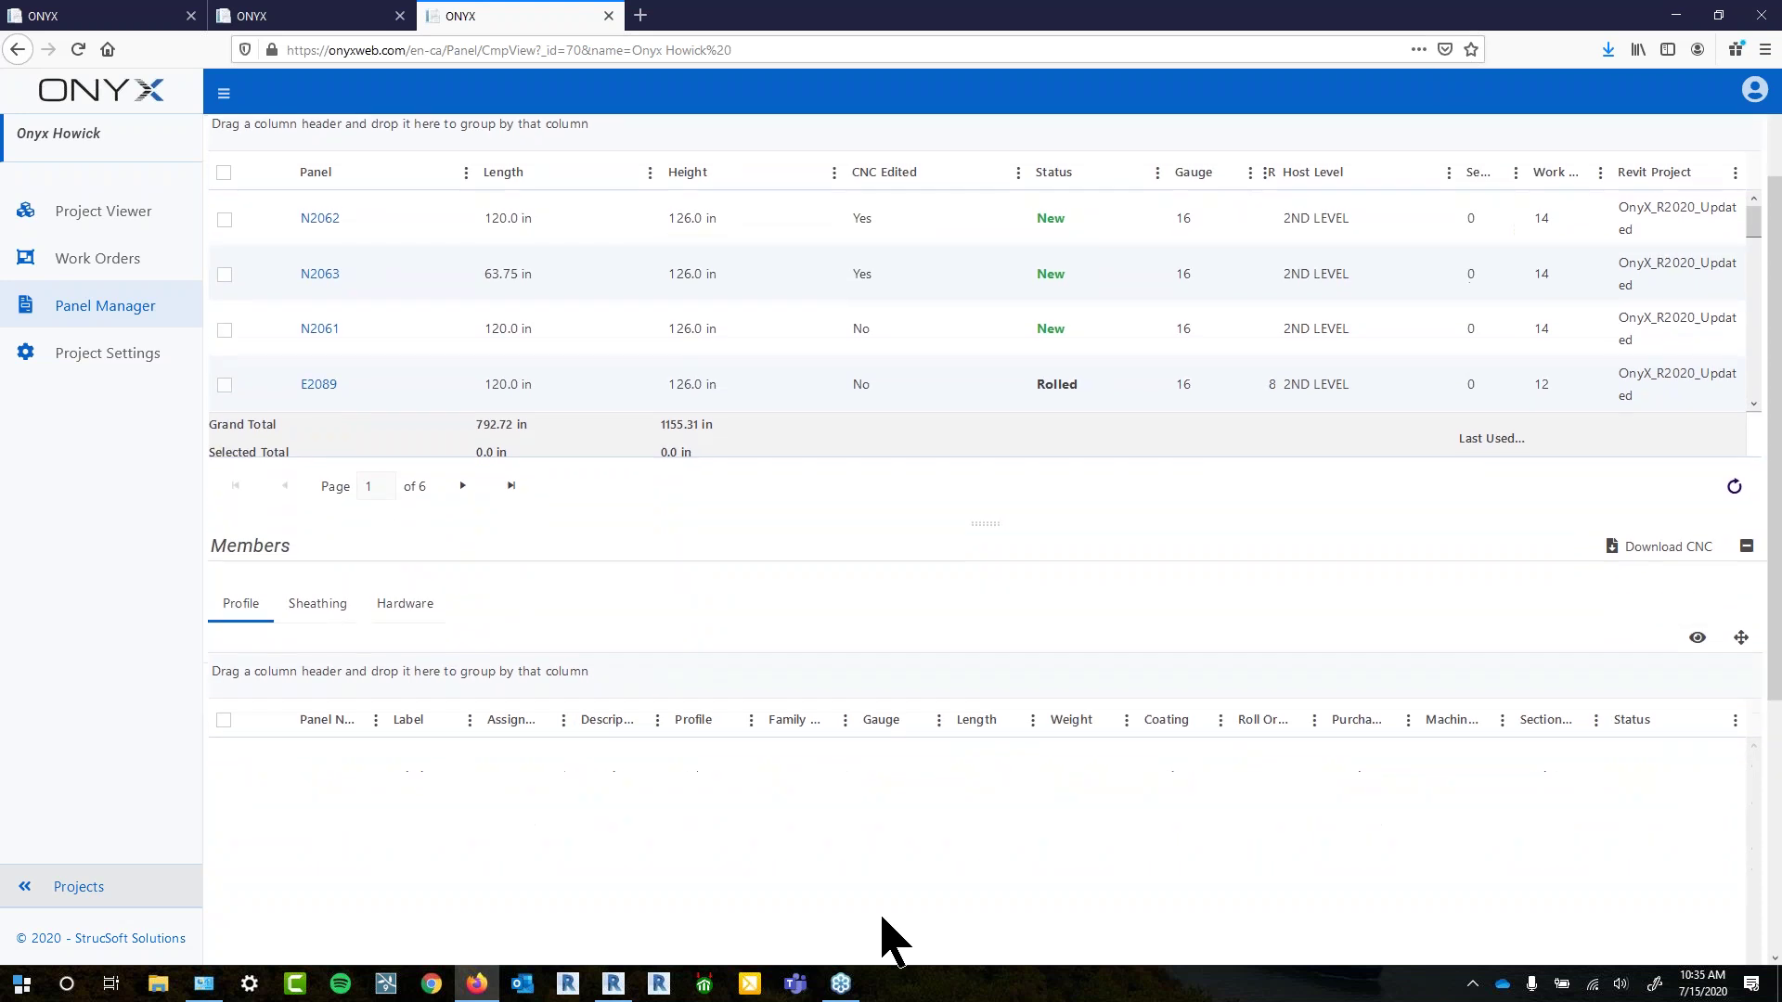